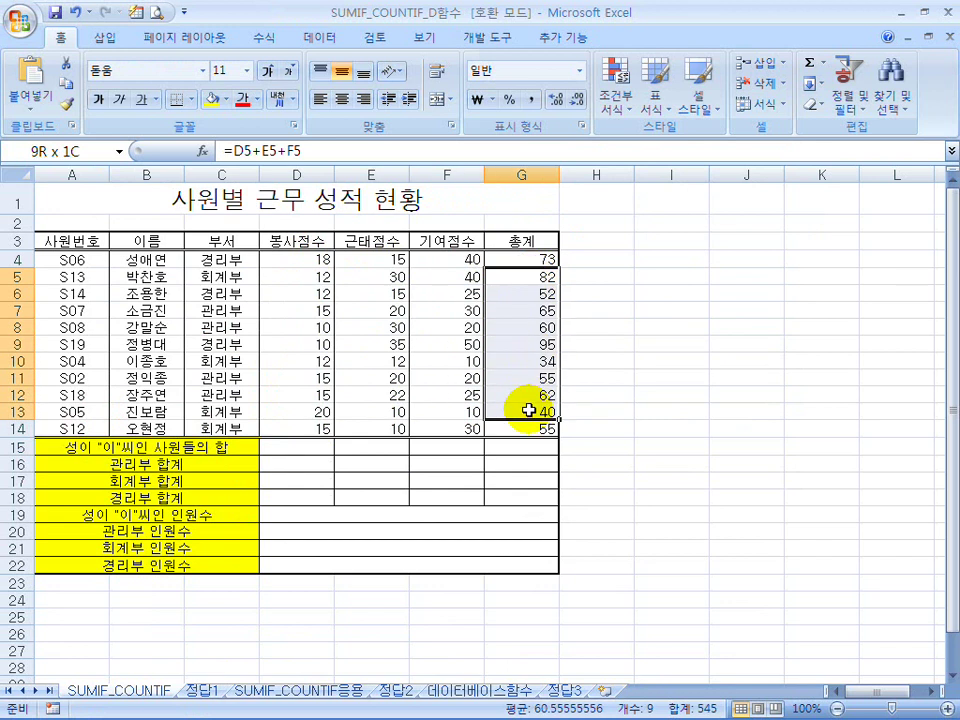
# - Begin a SUMIF formula in cell D15 for the score total of employees whose surname is "이"
pyautogui.click(296, 443)
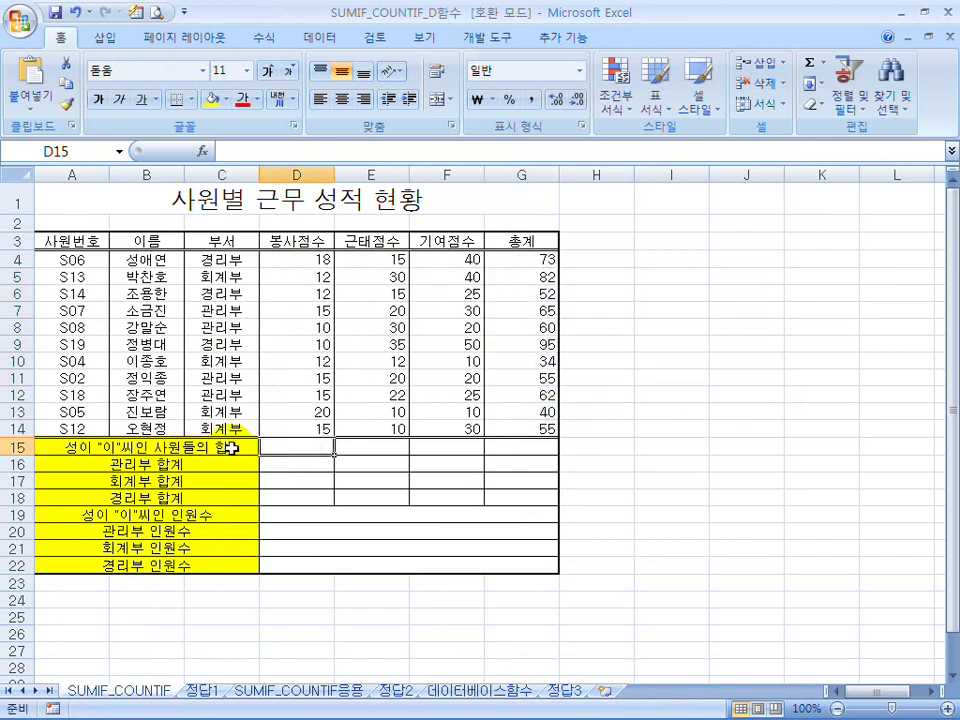
pyautogui.write('=ㄴ')
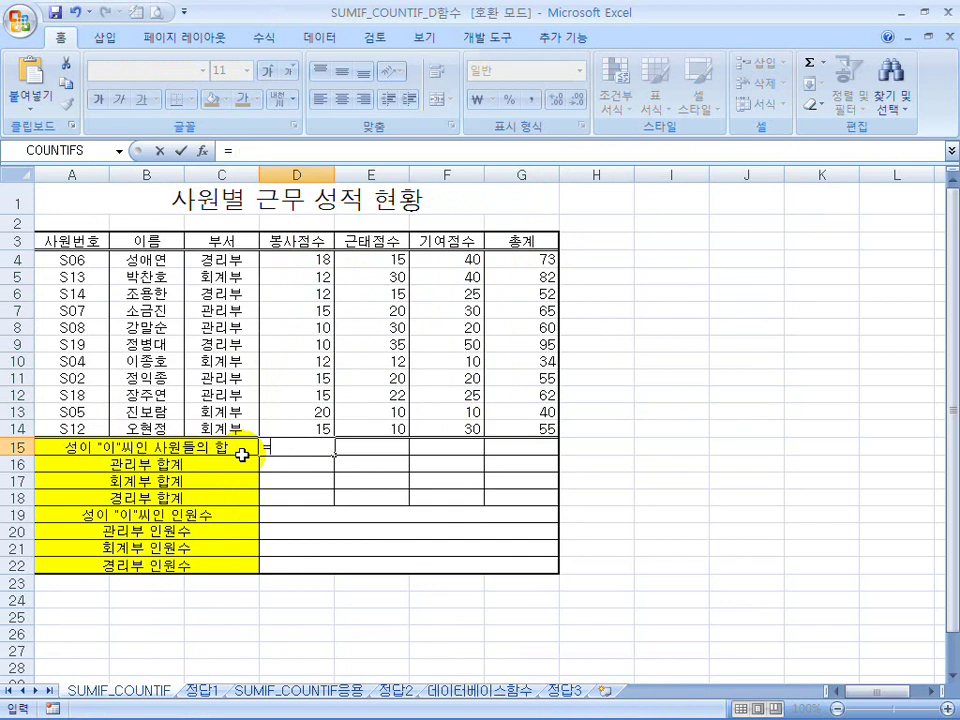
pyautogui.write('sum')
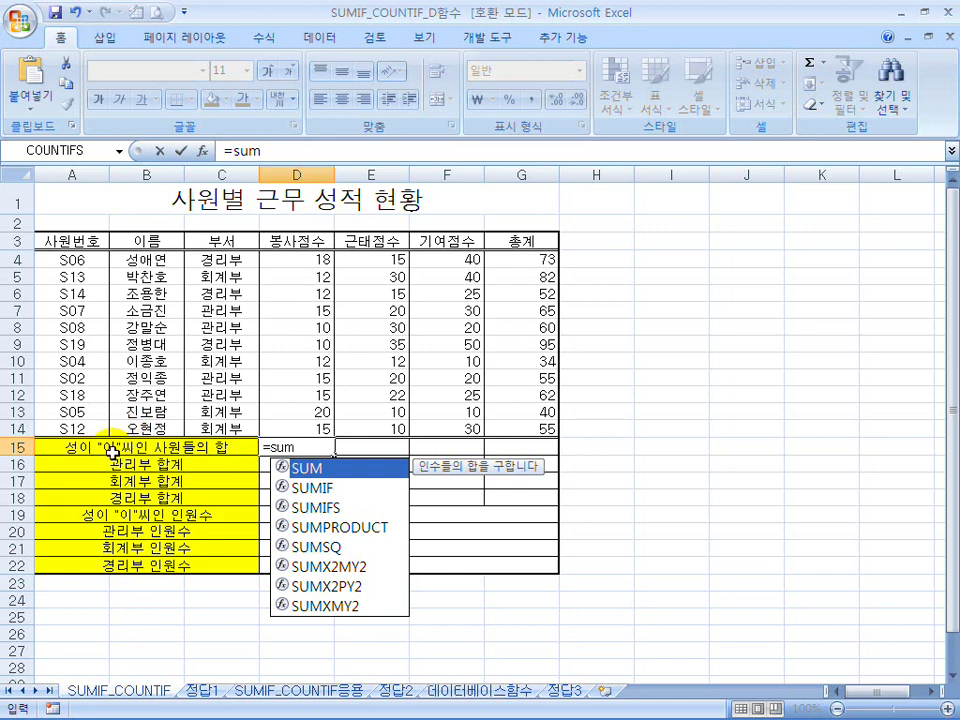
pyautogui.write('if')
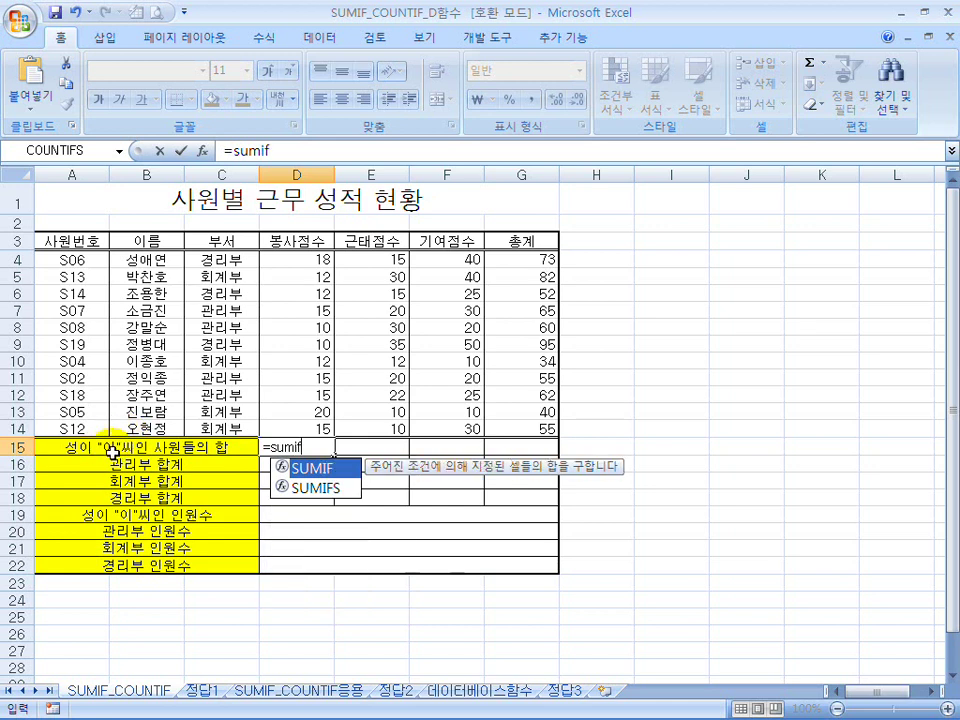
pyautogui.write('(')
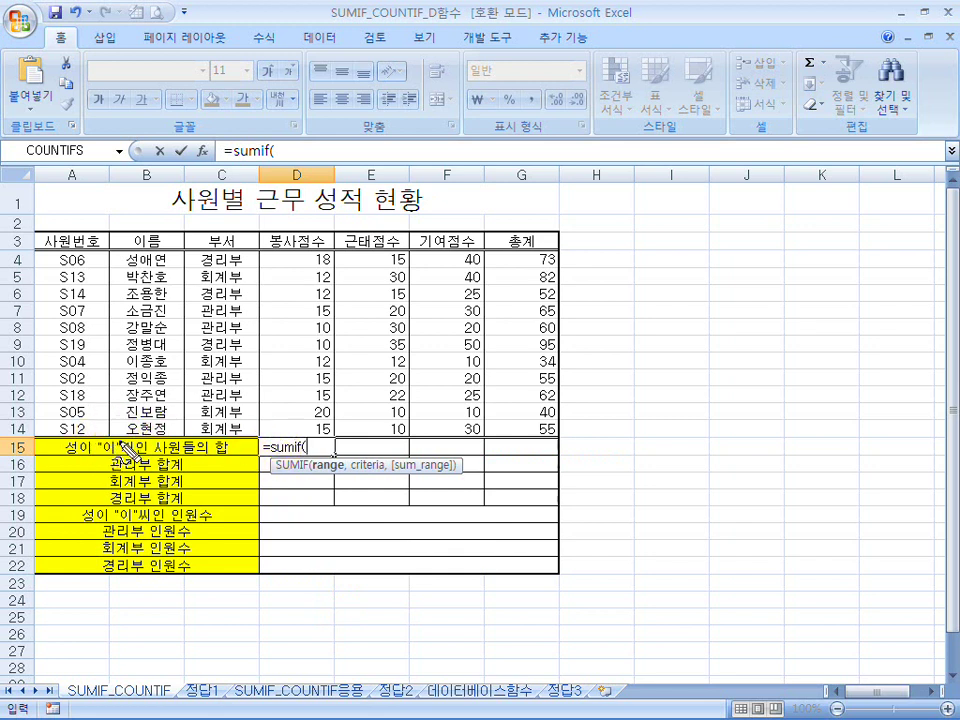
pyautogui.moveTo(143, 460)
pyautogui.mouseDown()
pyautogui.moveTo(103, 475)
pyautogui.moveTo(140, 447)
pyautogui.mouseUp()
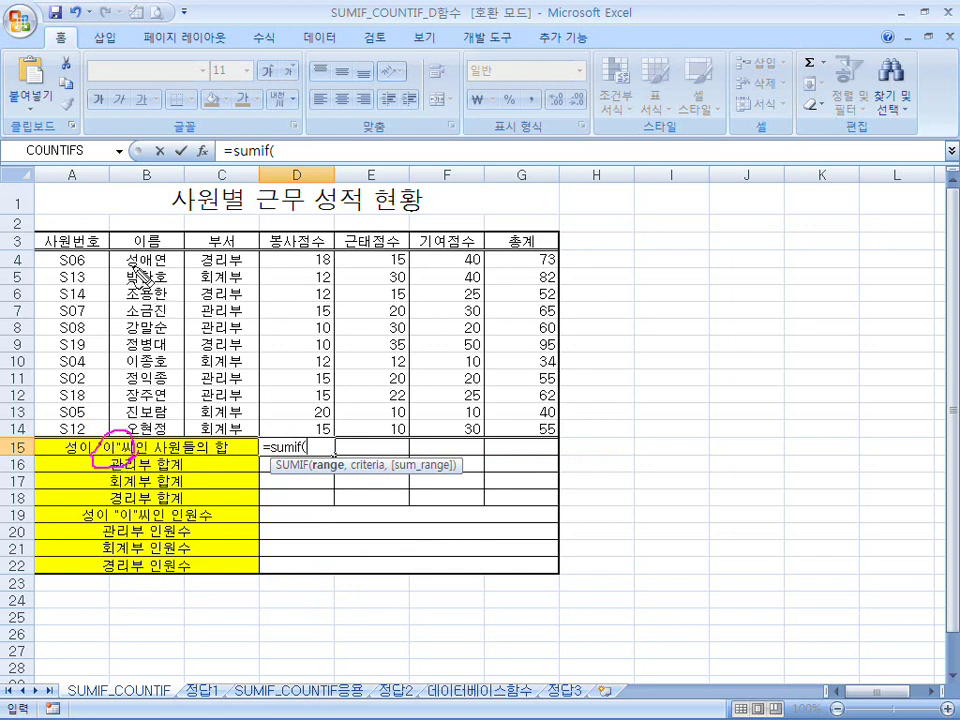
pyautogui.moveTo(165, 228)
pyautogui.mouseDown()
pyautogui.moveTo(178, 243)
pyautogui.moveTo(115, 320)
pyautogui.moveTo(138, 410)
pyautogui.moveTo(175, 320)
pyautogui.moveTo(152, 250)
pyautogui.mouseUp()
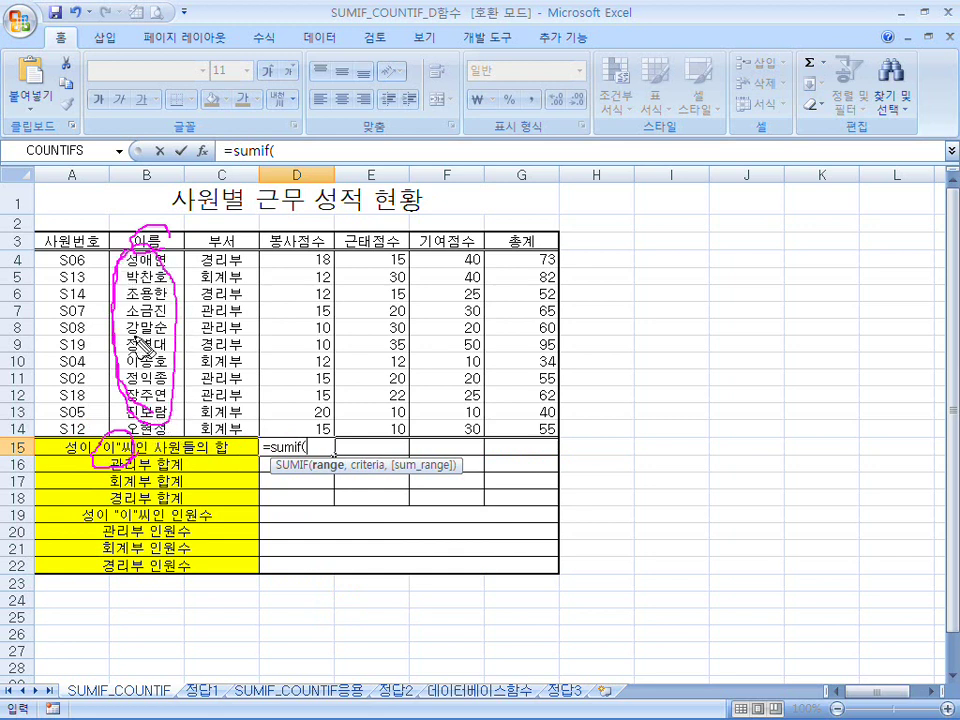
pyautogui.press('Escape')
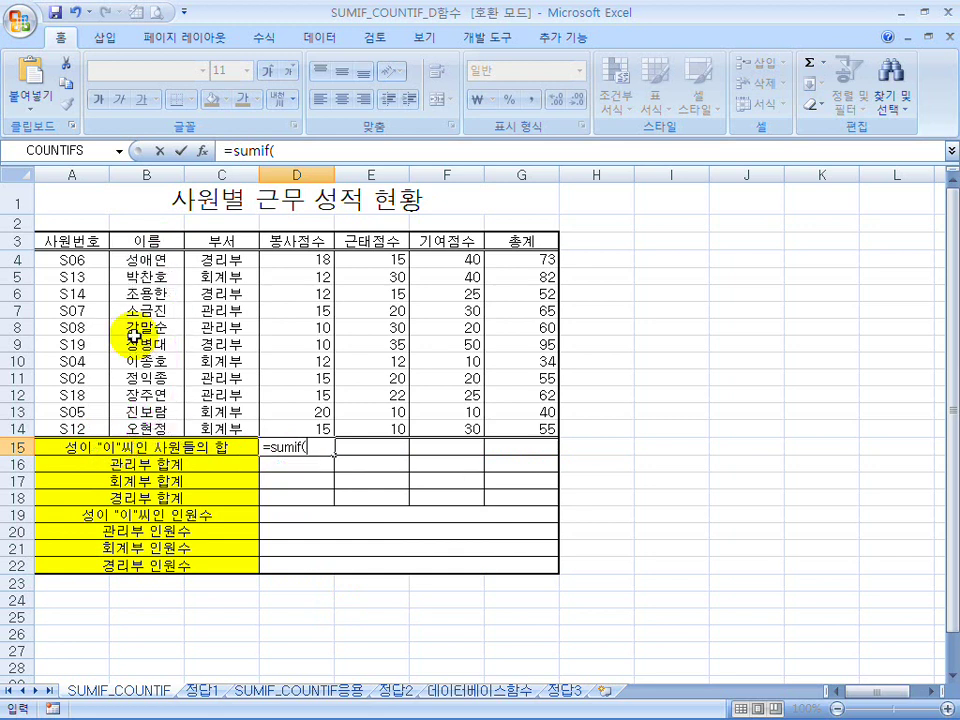
# - Give the SUMIF formula the name cells B4:B14 as its range and "이" as its criterion
pyautogui.click(171, 241)
pyautogui.moveTo(171, 259); pyautogui.dragTo(166, 432)
pyautogui.write(',"이')
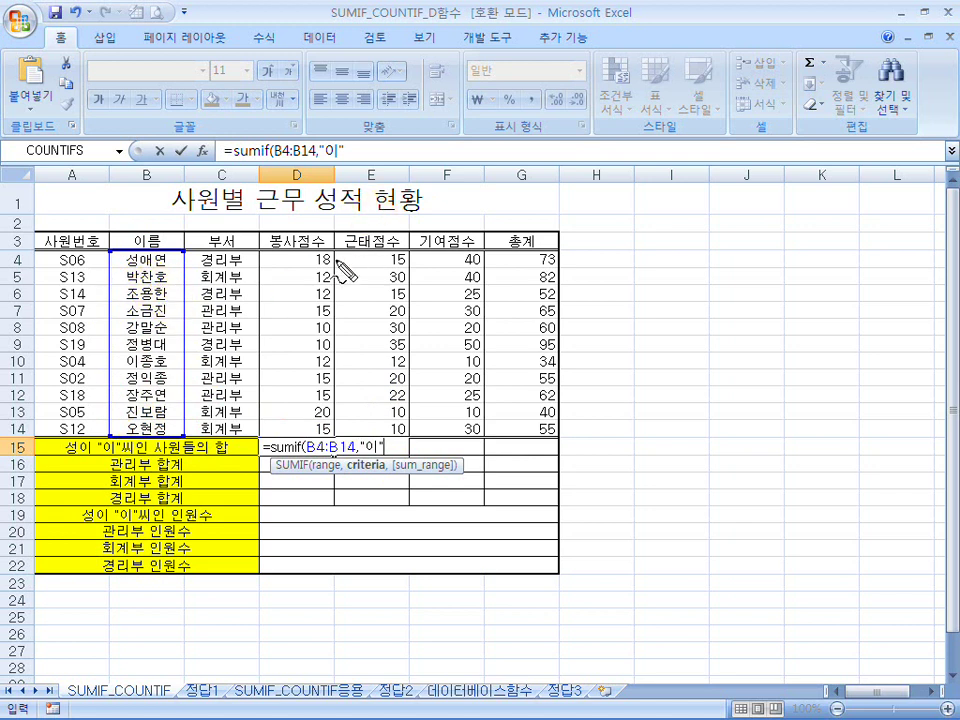
pyautogui.moveTo(155, 367); pyautogui.dragTo(178, 366)
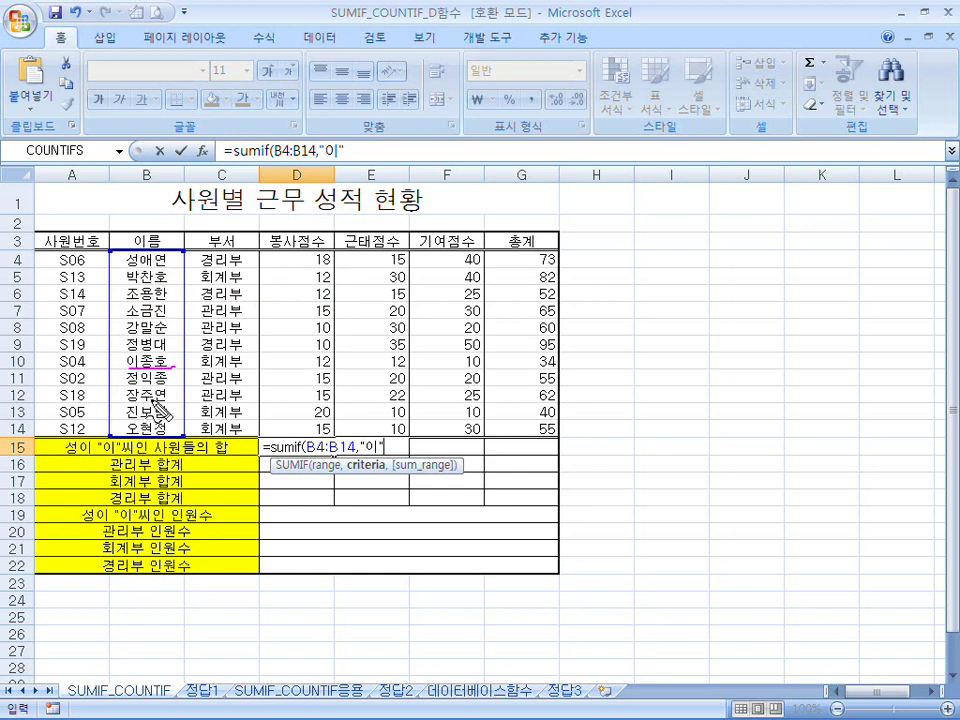
pyautogui.moveTo(145, 371)
pyautogui.mouseDown()
pyautogui.moveTo(122, 362)
pyautogui.moveTo(150, 366)
pyautogui.mouseUp()
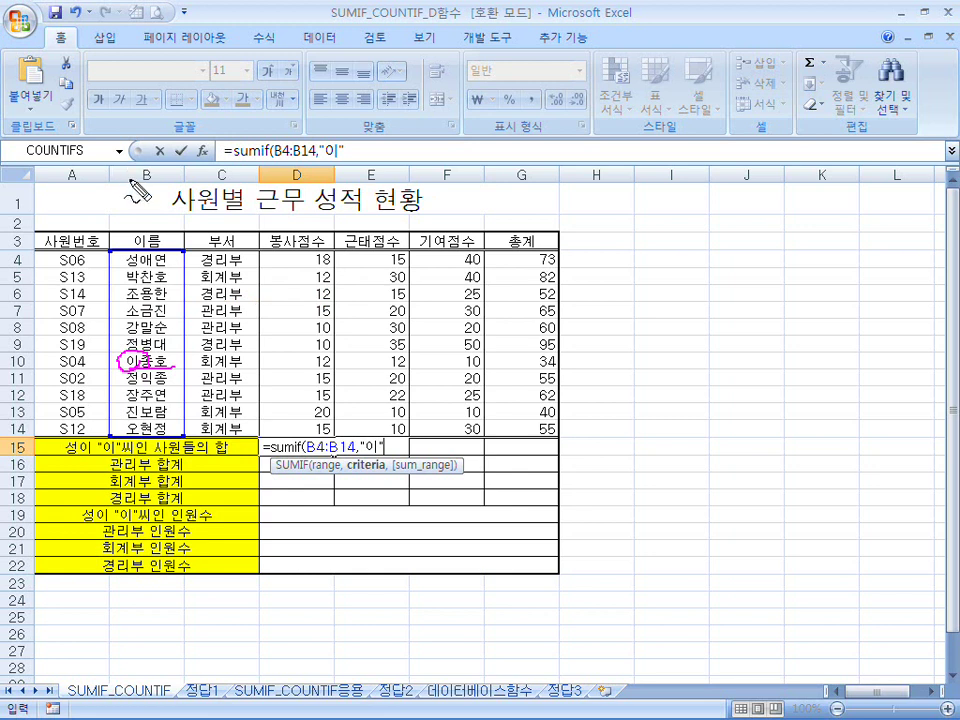
pyautogui.moveTo(136, 201); pyautogui.dragTo(135, 202)
pyautogui.moveTo(145, 198); pyautogui.dragTo(146, 220)
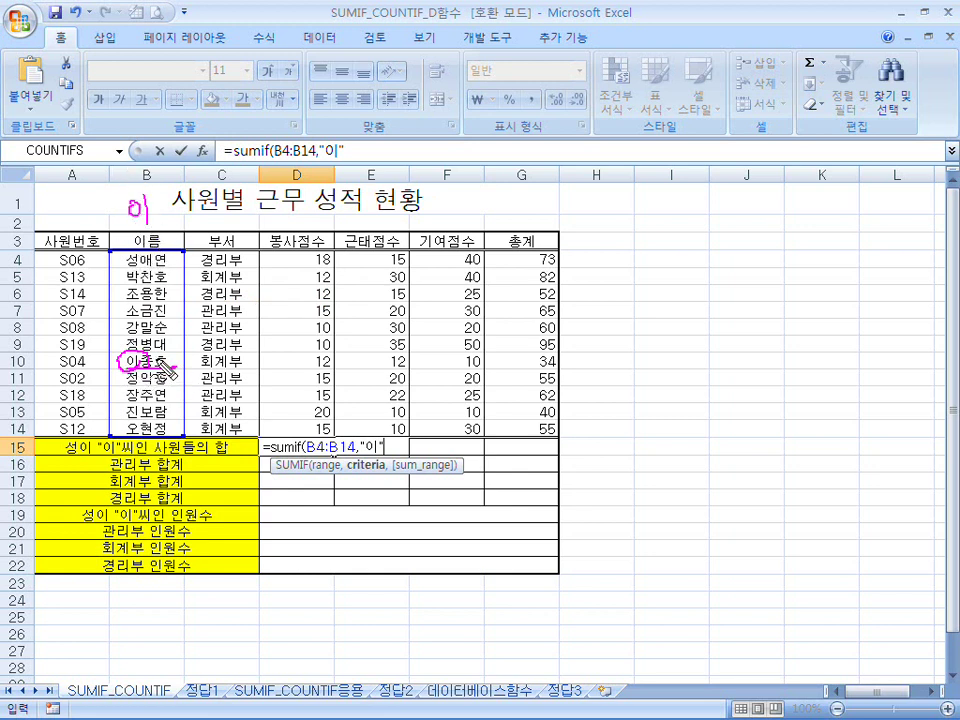
pyautogui.press('Escape')
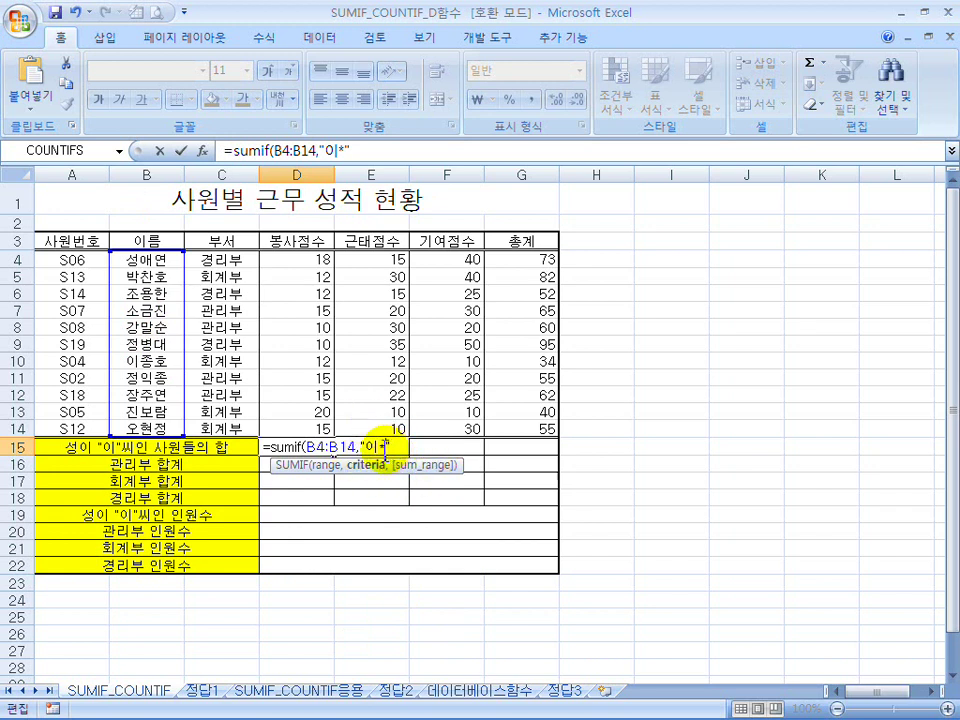
# - Make the criterion the wildcard "이*" and complete the formula with D4:D14 as the sum range
pyautogui.moveTo(390, 447); pyautogui.dragTo(369, 447)
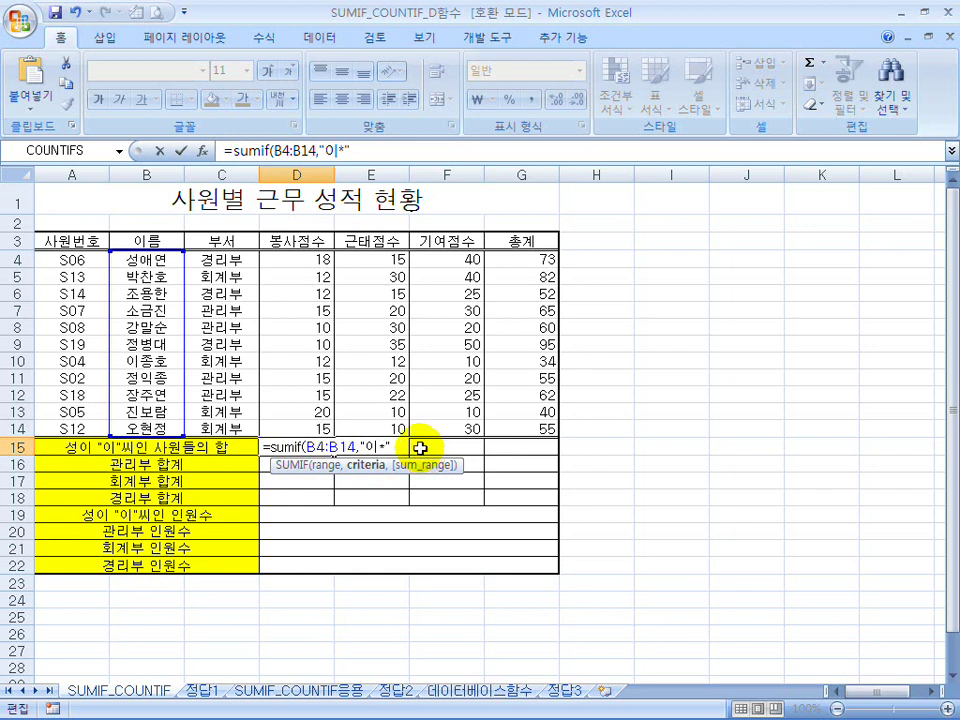
pyautogui.write(',')
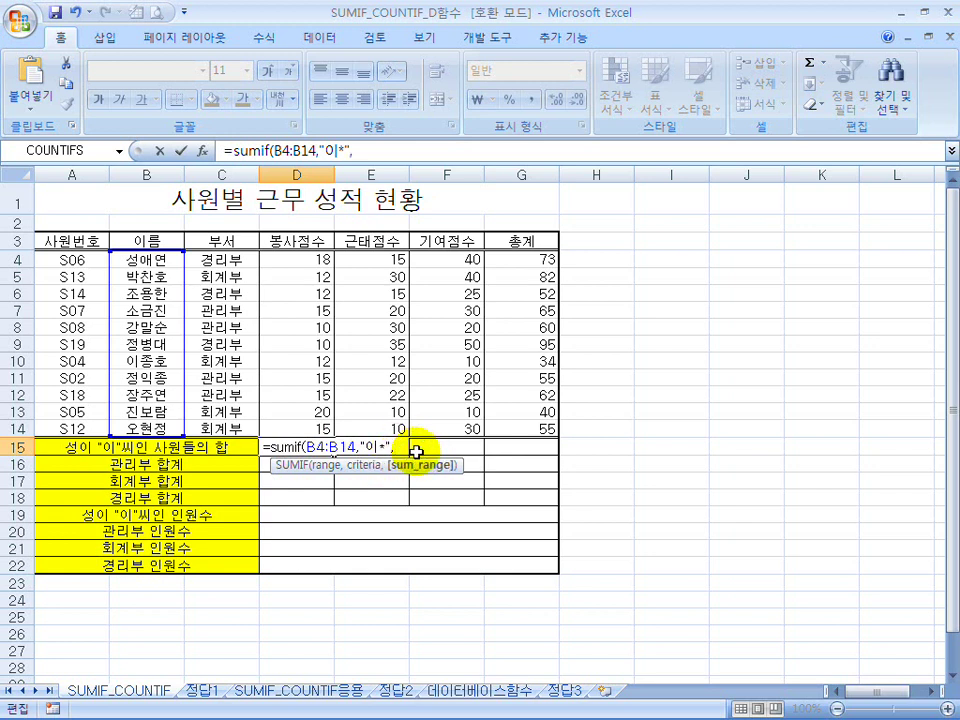
pyautogui.moveTo(300, 258); pyautogui.dragTo(298, 426)
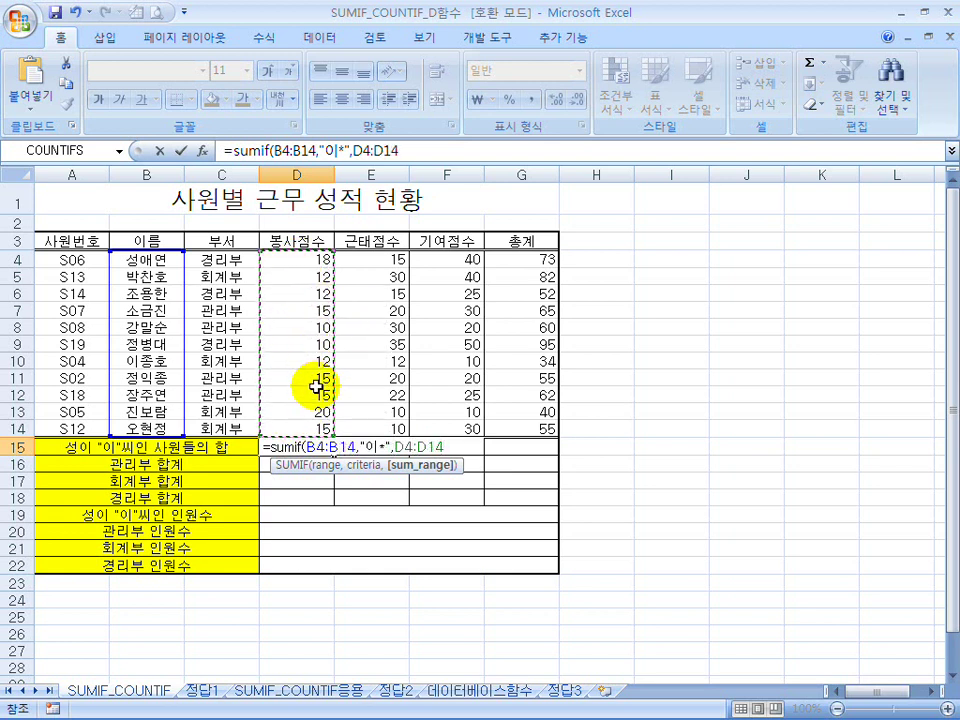
pyautogui.write(')')
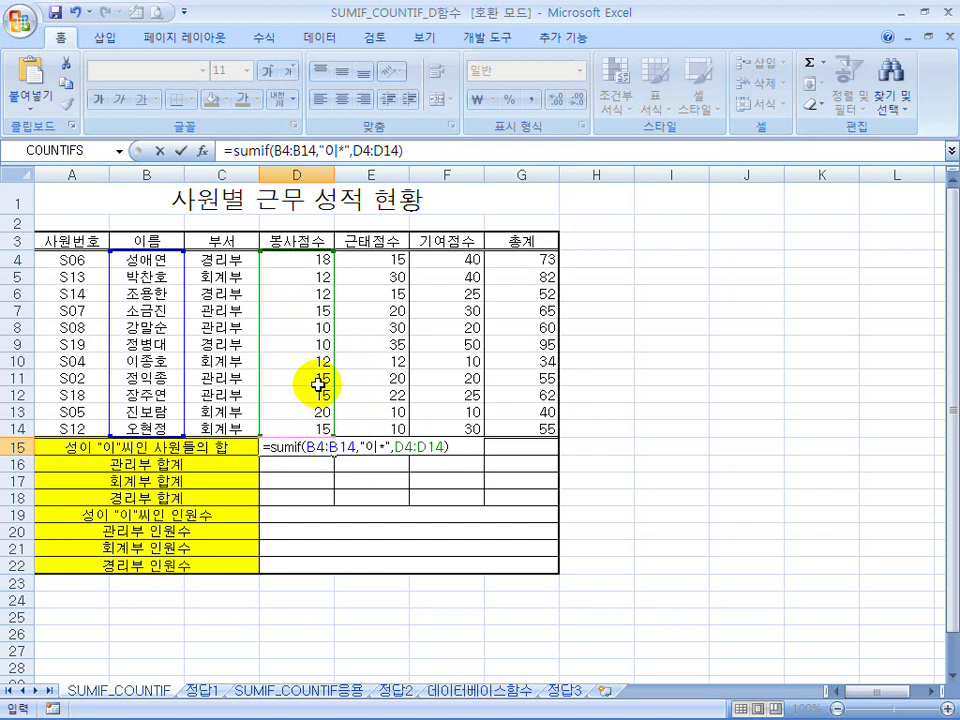
pyautogui.press('Return')
# - Check the D15 total against the service score of the matching employee in row 10
pyautogui.click(310, 446)
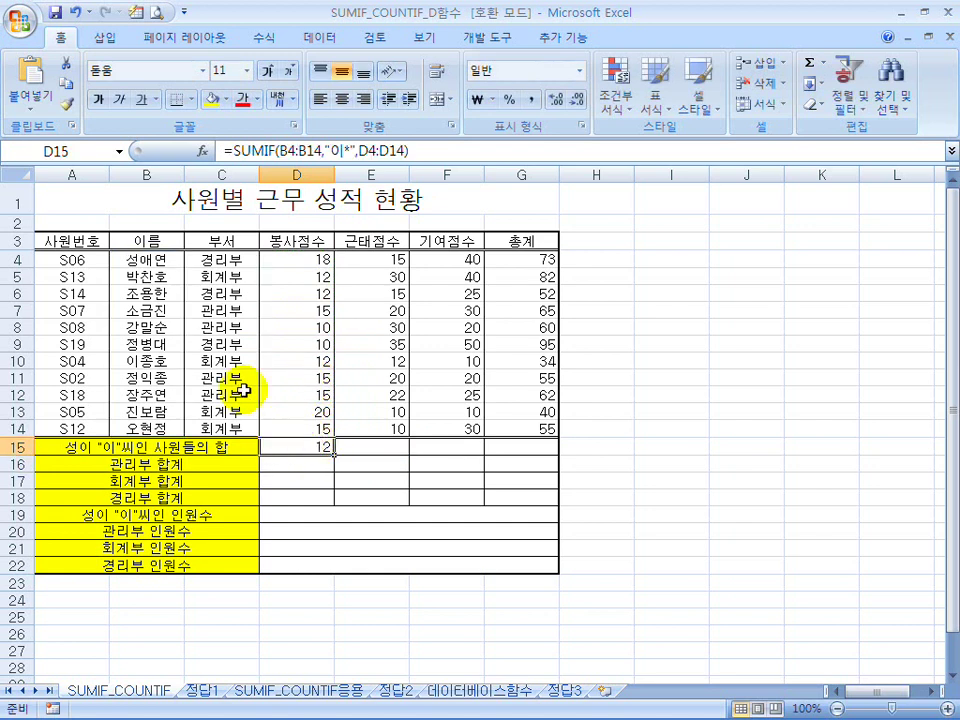
pyautogui.moveTo(156, 362); pyautogui.dragTo(287, 364)
pyautogui.click(313, 355)
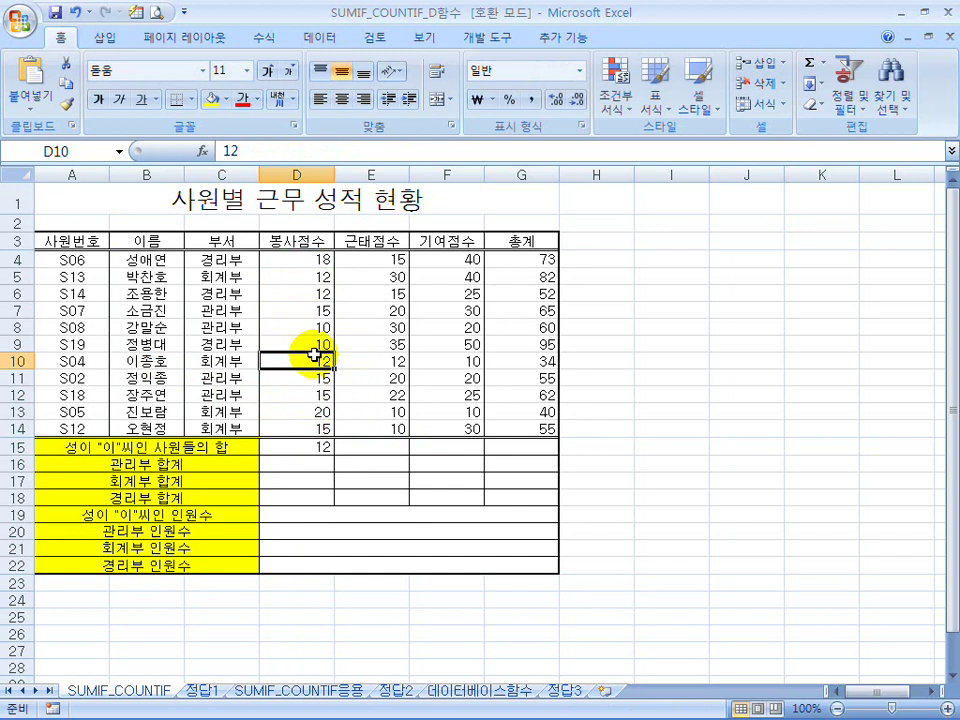
pyautogui.click(315, 446)
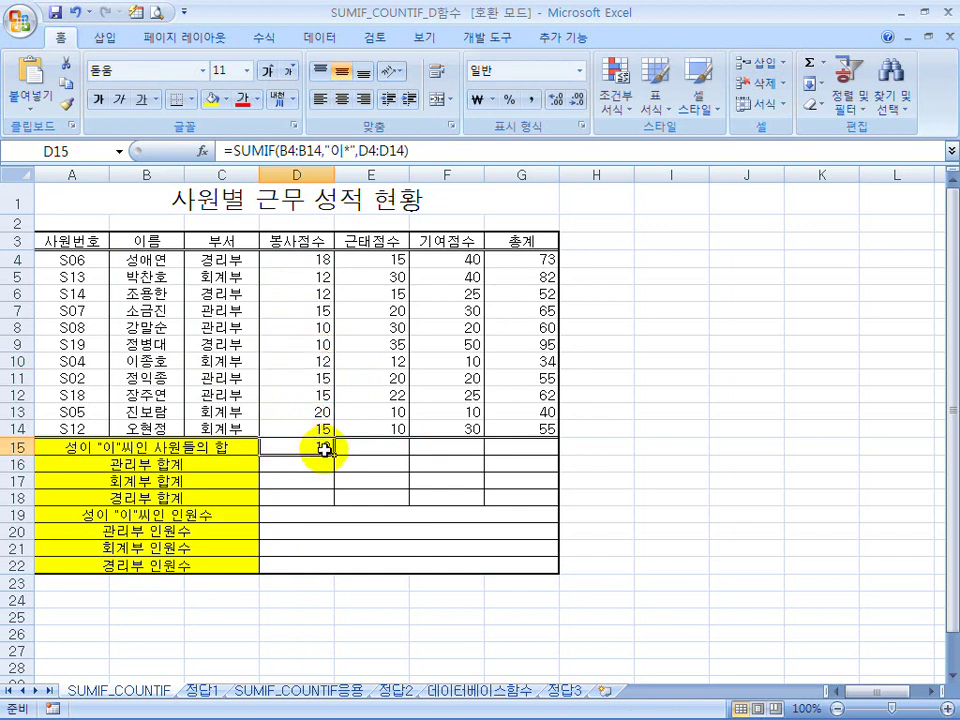
# - Try filling the D15 formula across E15:G15, inspect the copied cells and undo the fill
pyautogui.click(332, 453)
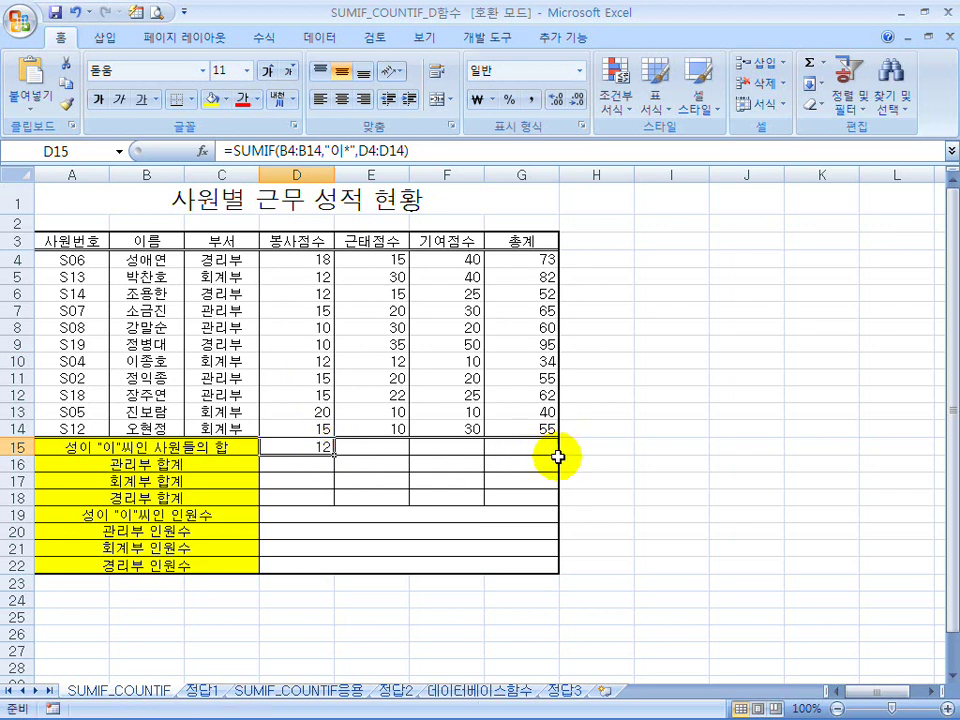
pyautogui.moveTo(336, 455); pyautogui.dragTo(553, 458)
pyautogui.click(650, 447)
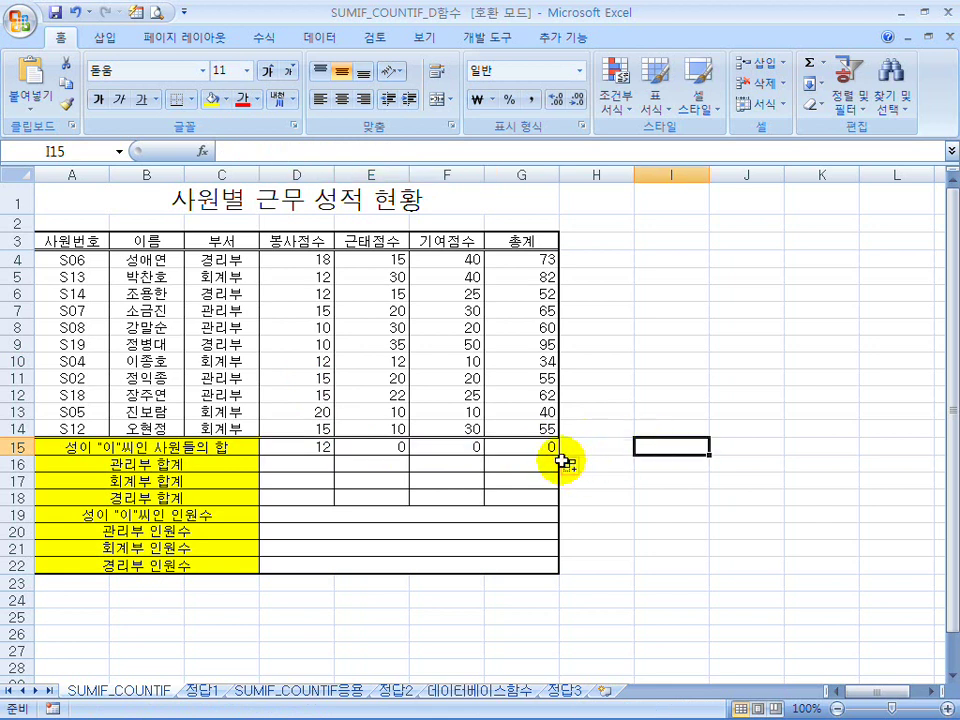
pyautogui.click(596, 547)
pyautogui.moveTo(396, 449); pyautogui.dragTo(517, 449)
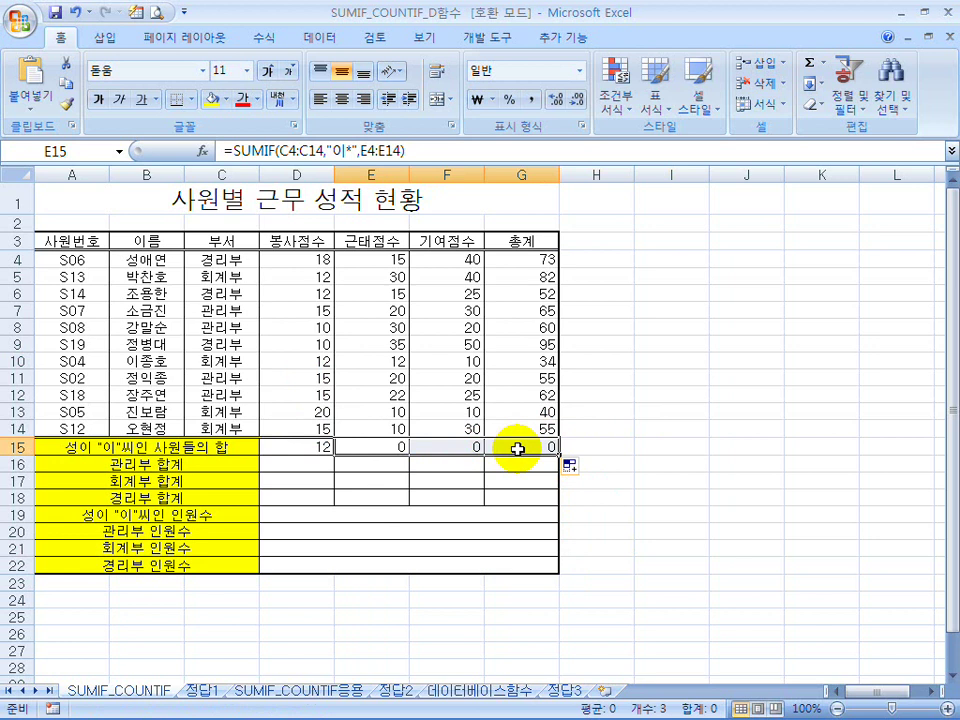
pyautogui.hotkey('ctrl', 'z')
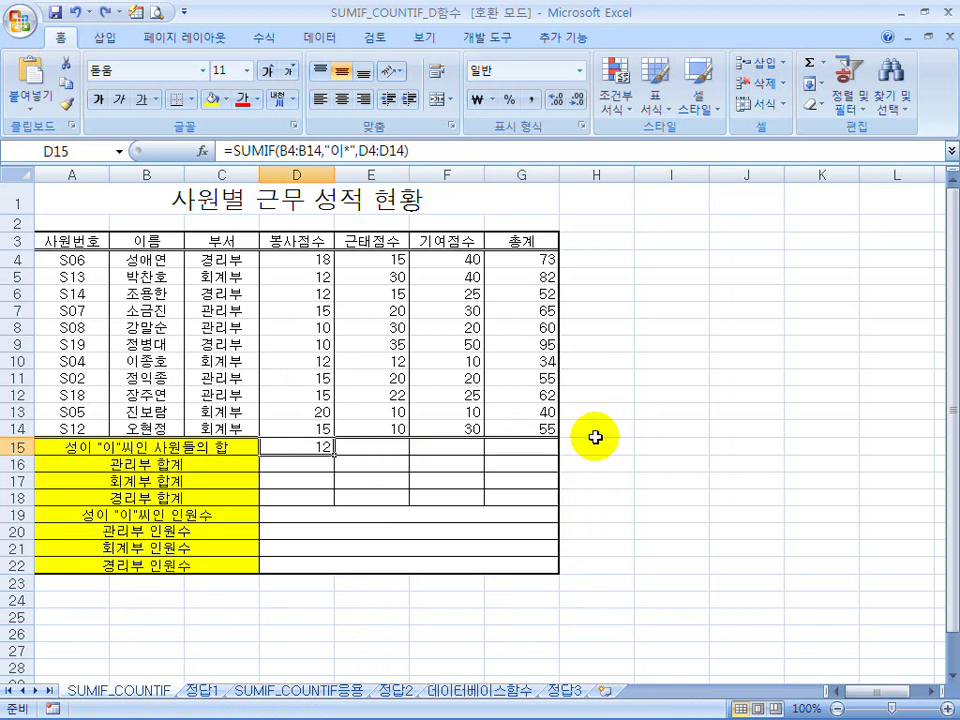
# - Copy the D15 formula across E15:G15 using the fill option that leaves out formatting
pyautogui.click(595, 431)
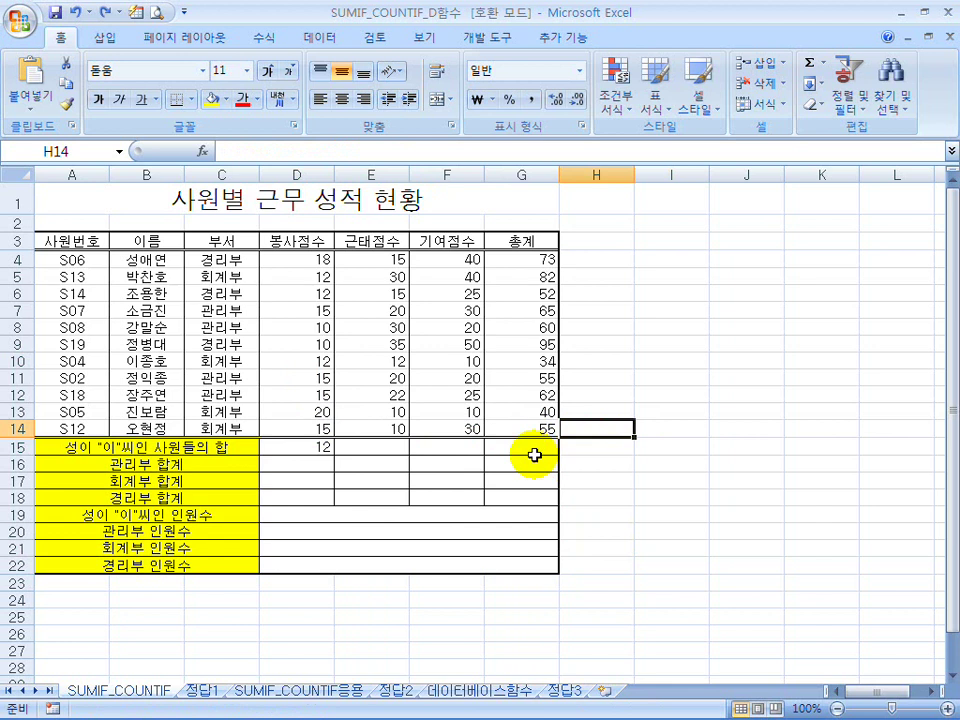
pyautogui.click(317, 447)
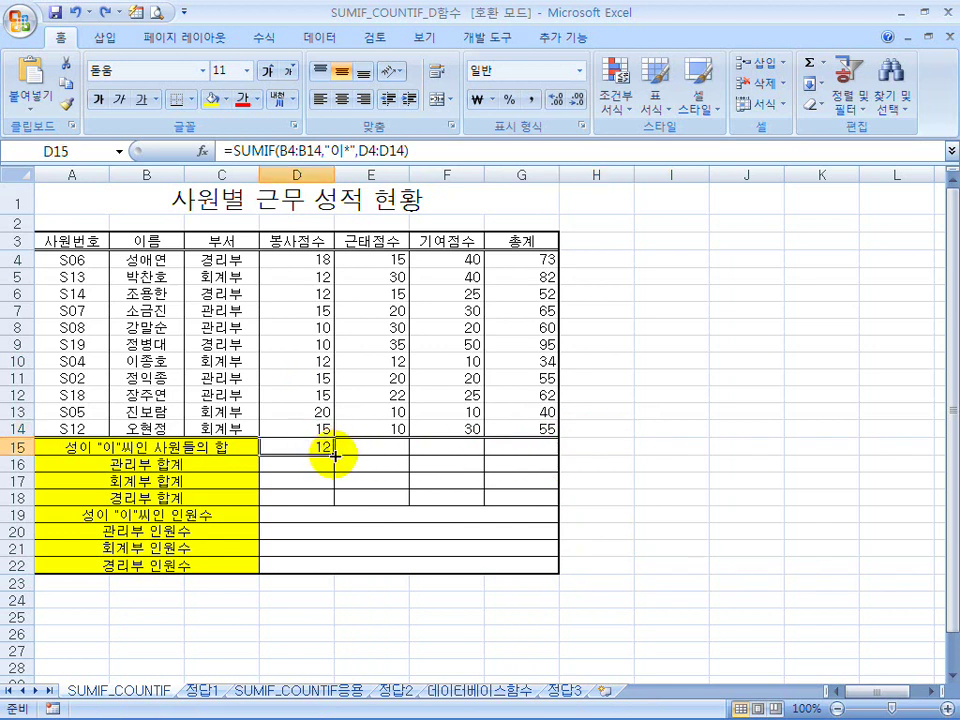
pyautogui.moveTo(335, 455); pyautogui.dragTo(553, 463)
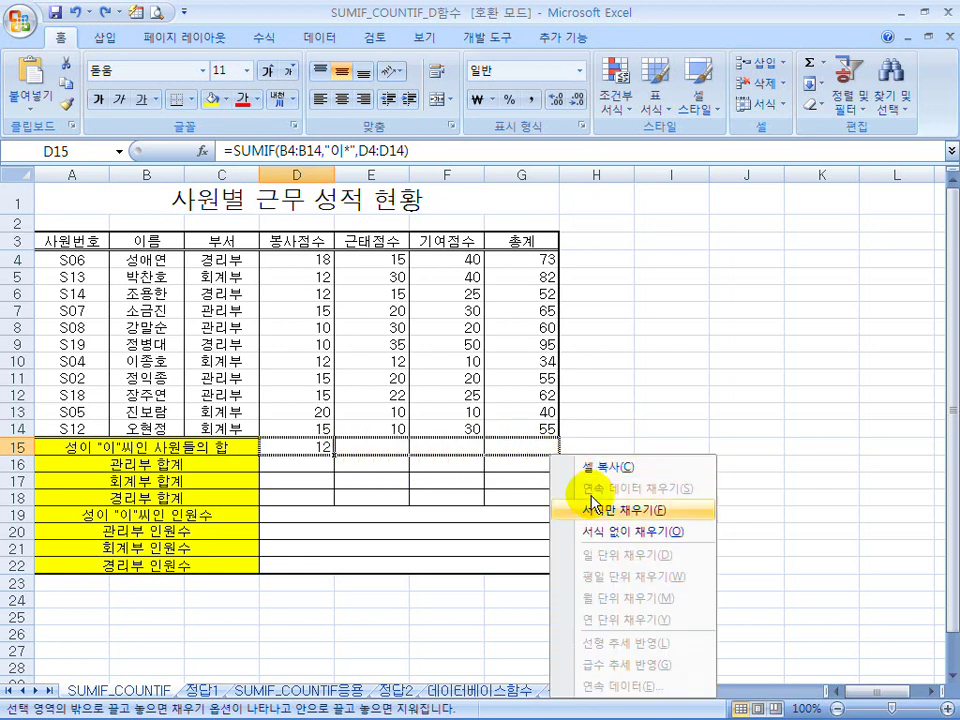
pyautogui.click(607, 533)
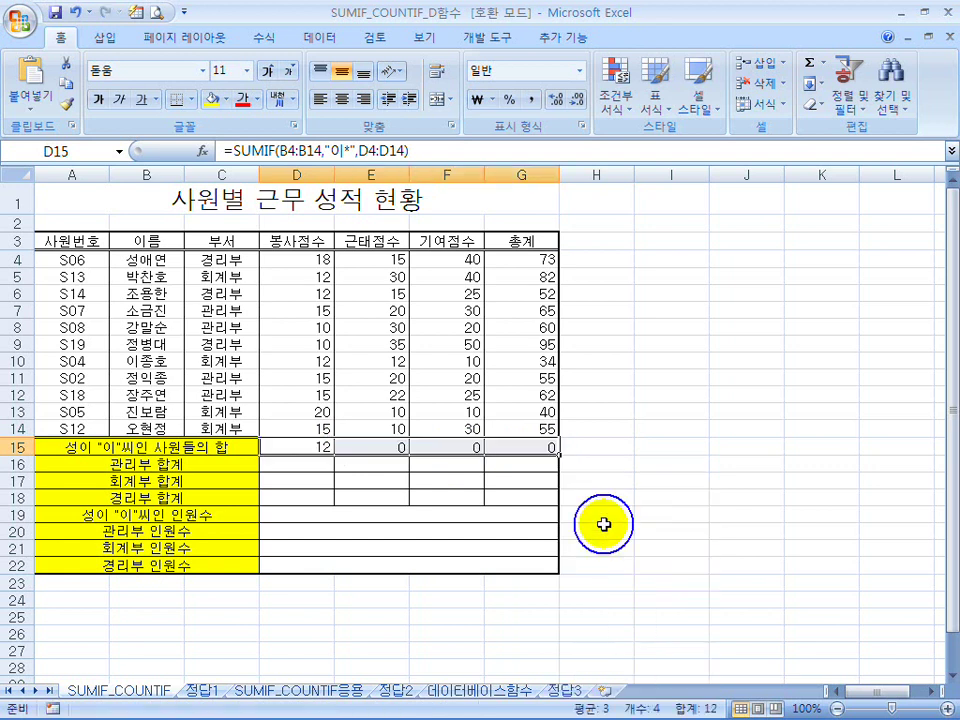
pyautogui.click(666, 407)
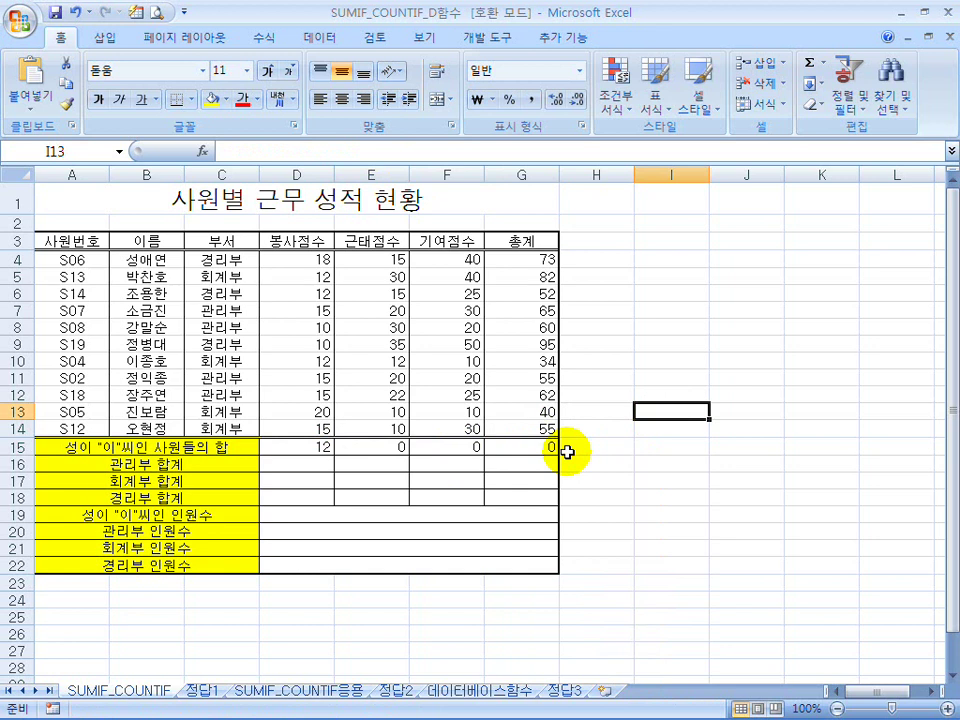
# - Repeat the fill without formatting from D15 through G15
pyautogui.click(324, 449)
pyautogui.moveTo(333, 456); pyautogui.dragTo(548, 463)
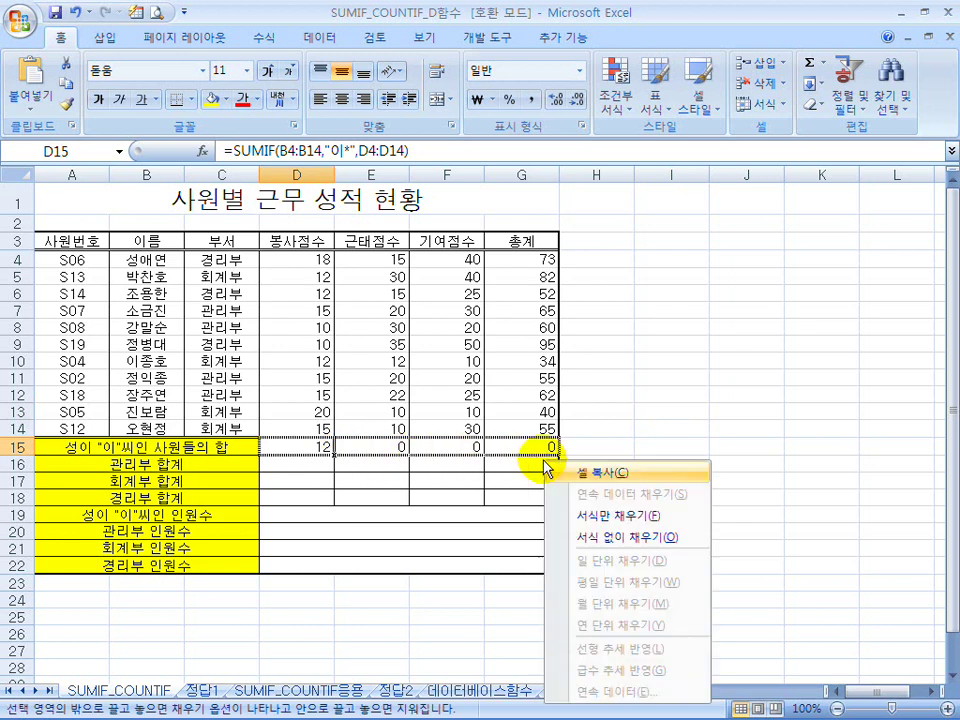
pyautogui.click(583, 538)
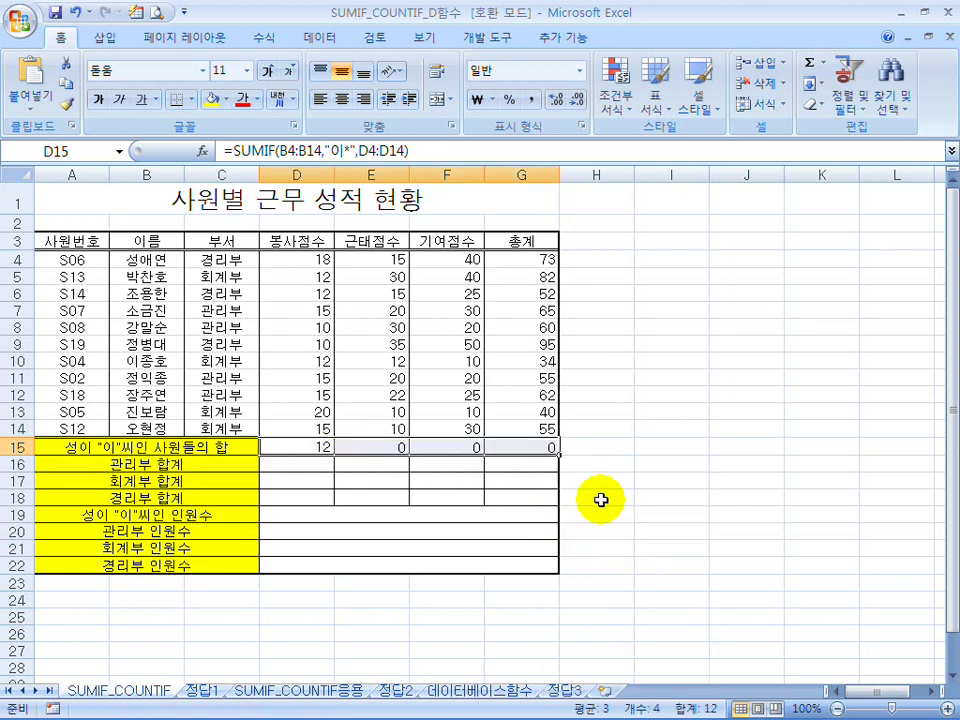
pyautogui.click(598, 481)
# - Examine the formulas copied to E15:G15 and compare their references with D15 and its score column
pyautogui.click(358, 447)
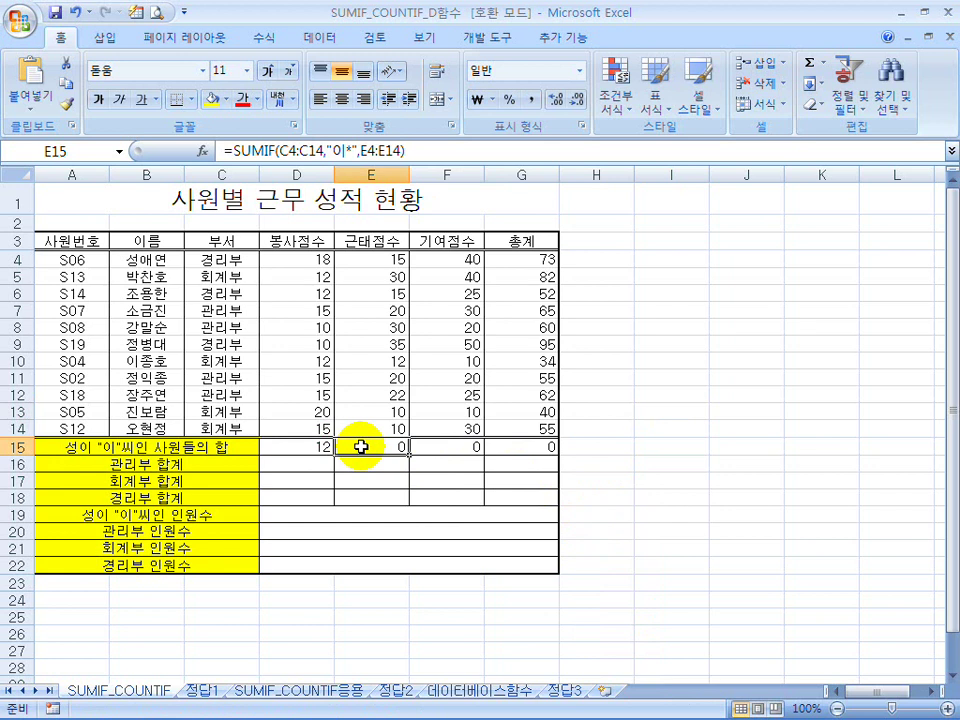
pyautogui.moveTo(375, 443); pyautogui.dragTo(500, 446)
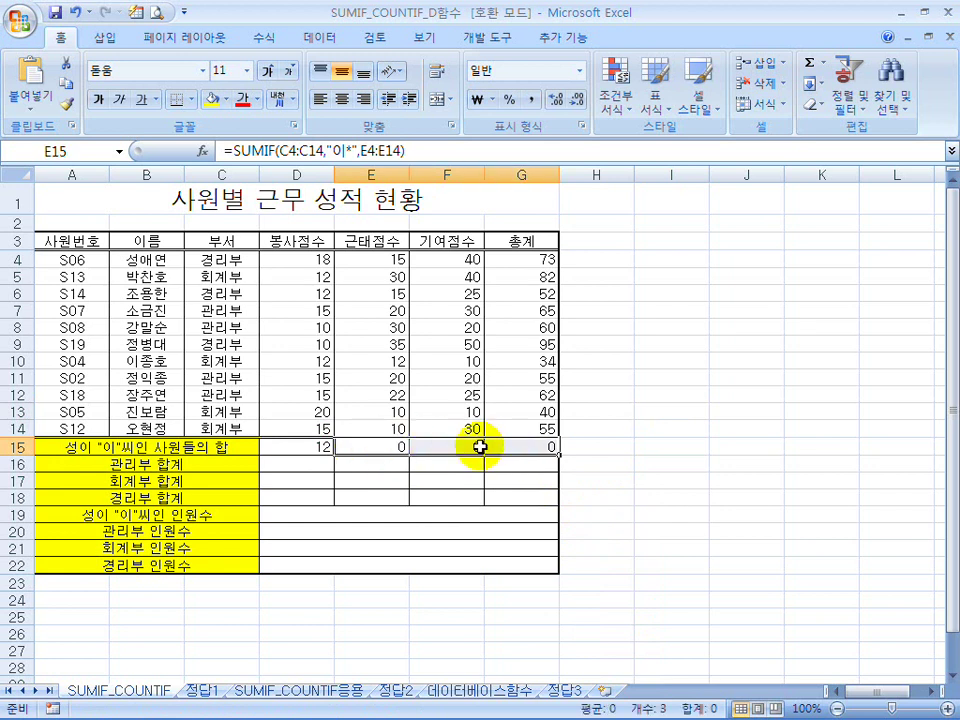
pyautogui.click(317, 444)
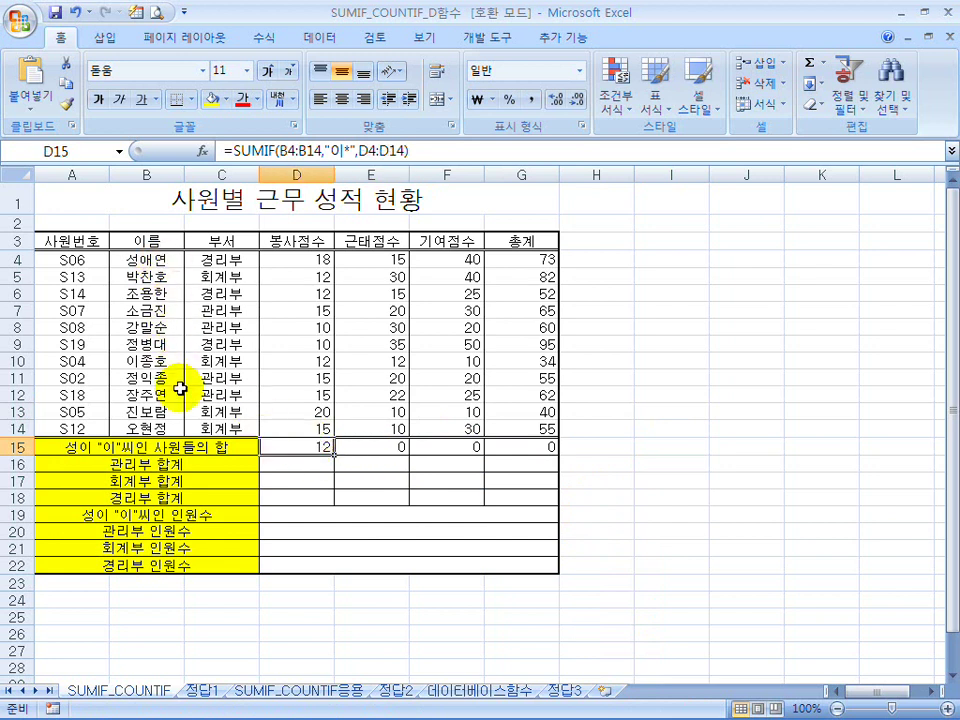
pyautogui.moveTo(296, 260); pyautogui.dragTo(300, 394)
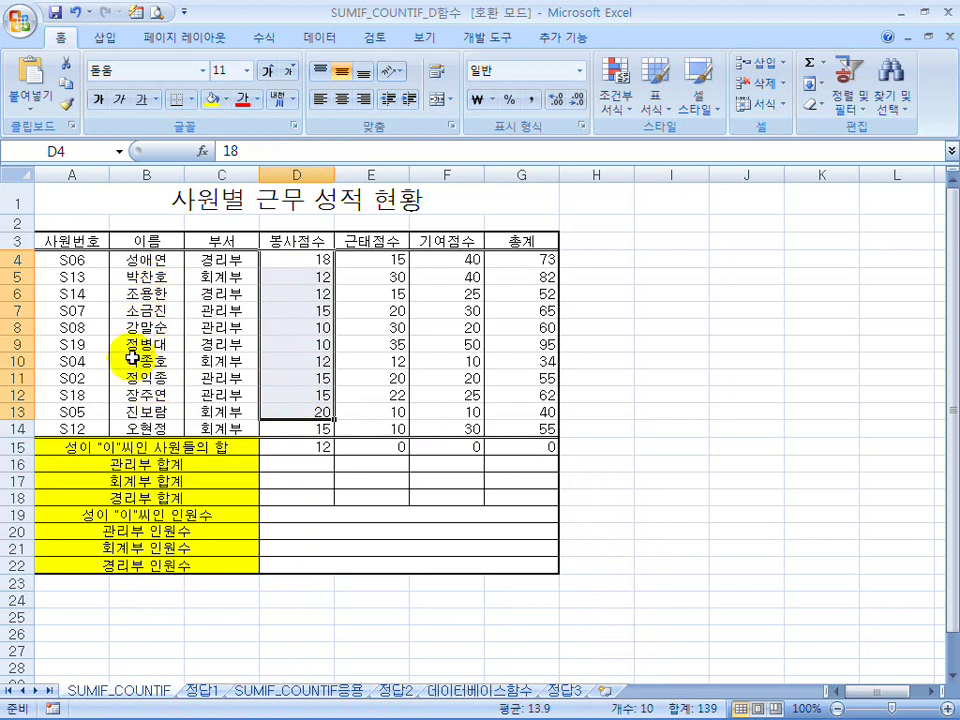
# - Examine the E15 formula's criteria range and sum range against the name, 근태점수 and 기여점수 columns
pyautogui.click(381, 265)
pyautogui.moveTo(381, 266); pyautogui.dragTo(381, 409)
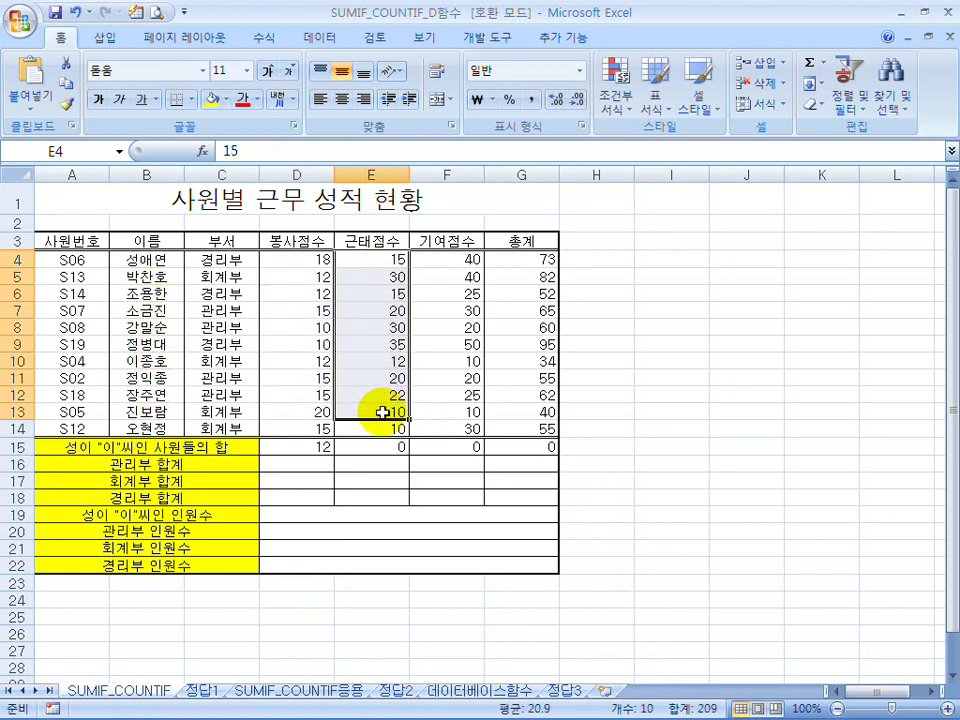
pyautogui.moveTo(147, 308); pyautogui.dragTo(165, 385)
pyautogui.moveTo(446, 277); pyautogui.dragTo(440, 364)
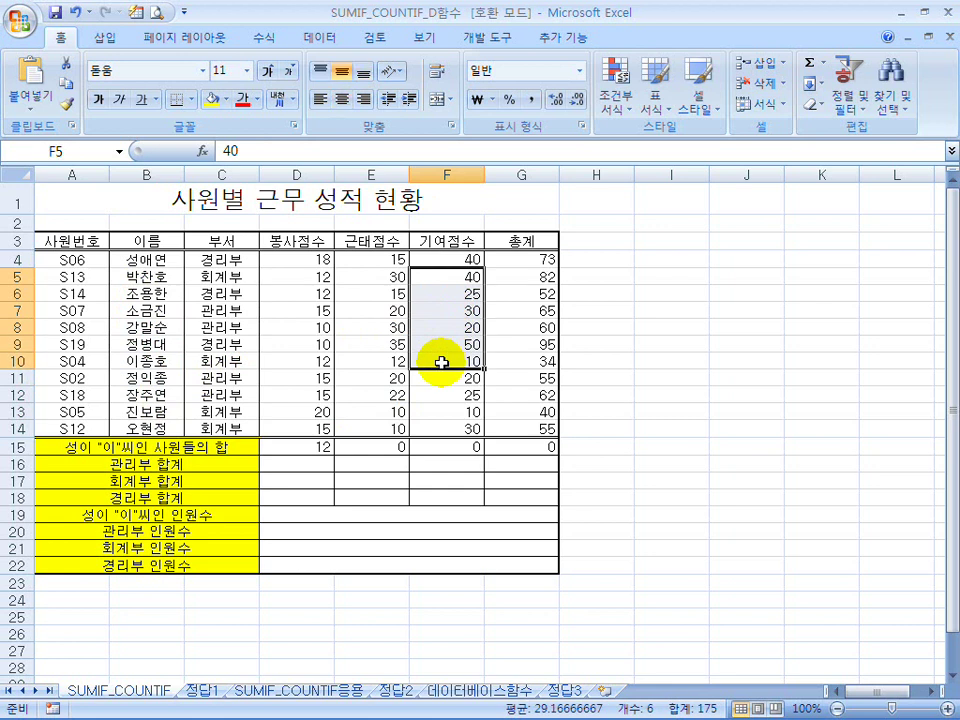
pyautogui.doubleClick(379, 446)
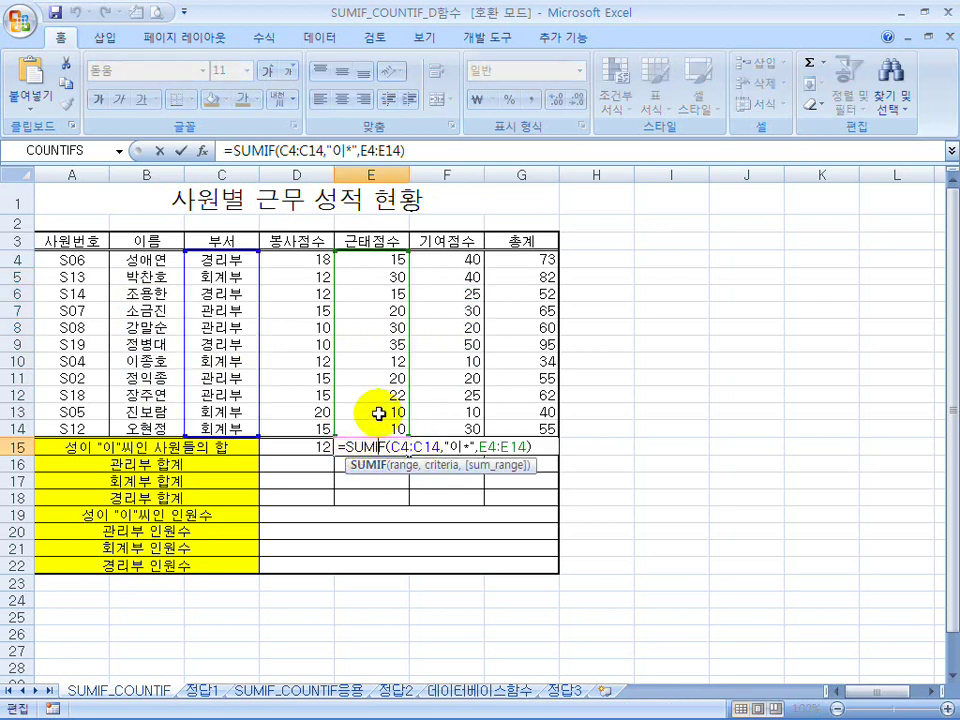
pyautogui.moveTo(393, 446); pyautogui.dragTo(436, 447)
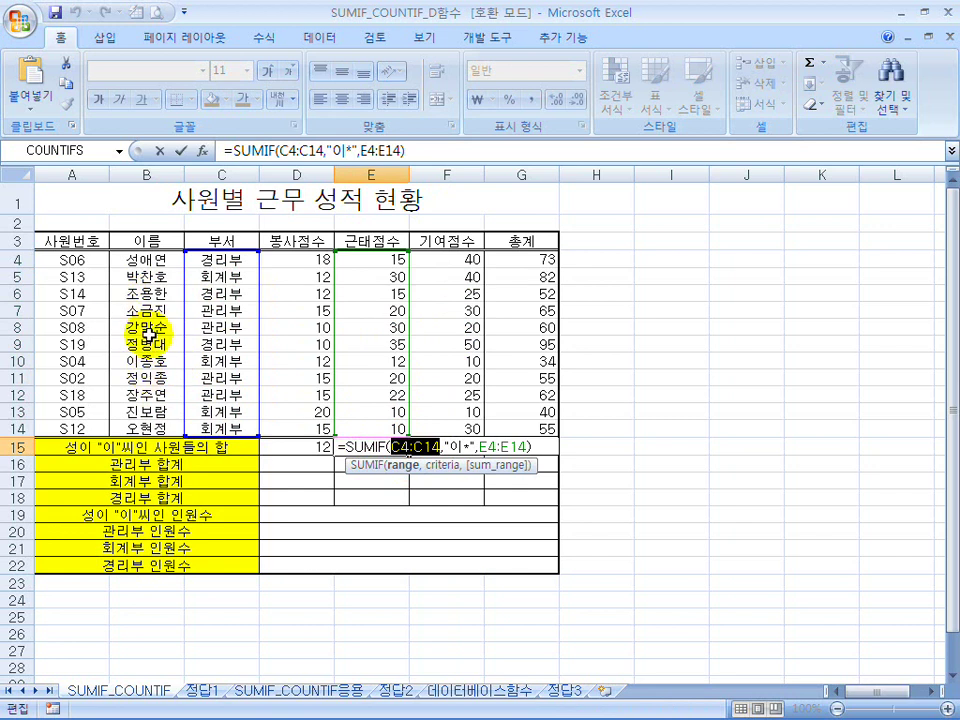
pyautogui.moveTo(480, 447); pyautogui.dragTo(518, 447)
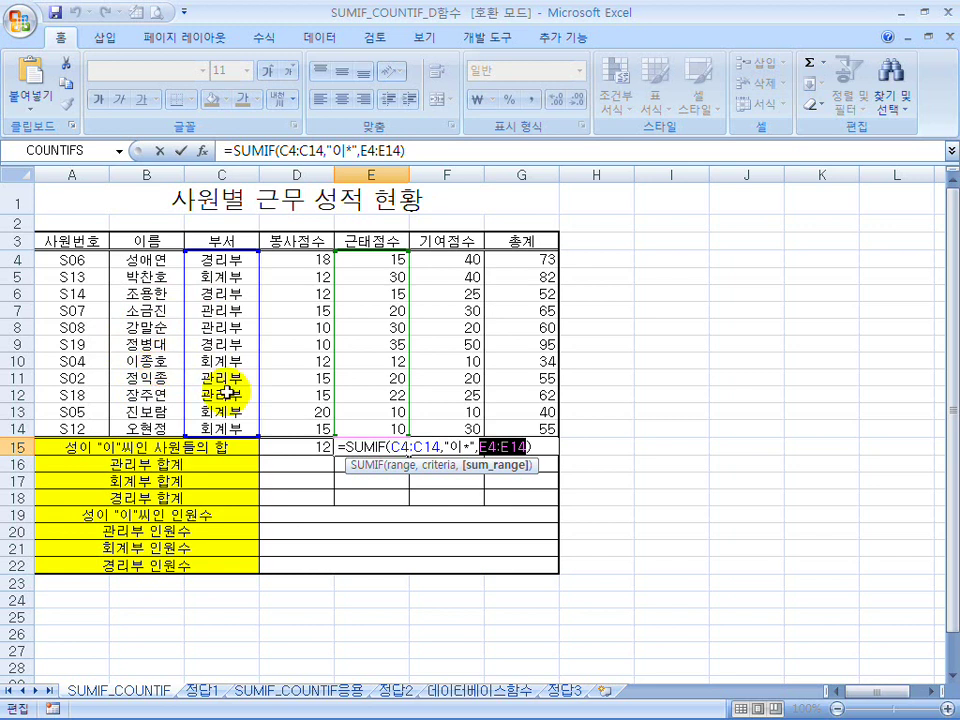
pyautogui.moveTo(438, 445); pyautogui.dragTo(391, 446)
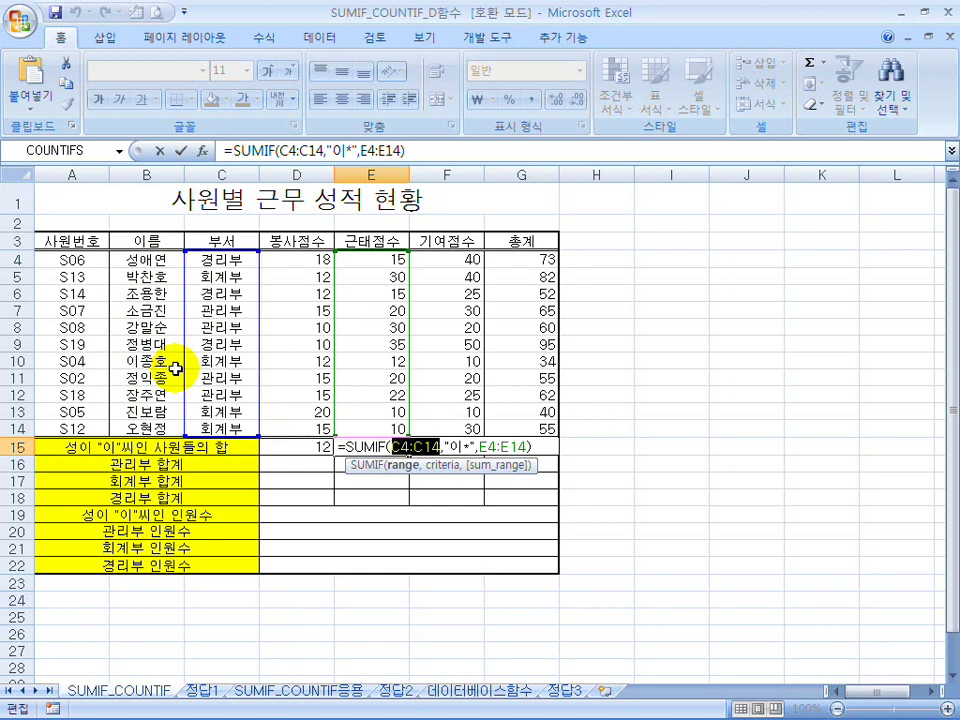
pyautogui.press('Return')
# - Inspect the formulas in F15 and G15 to see which columns their criteria and sum ranges reference
pyautogui.click(449, 447)
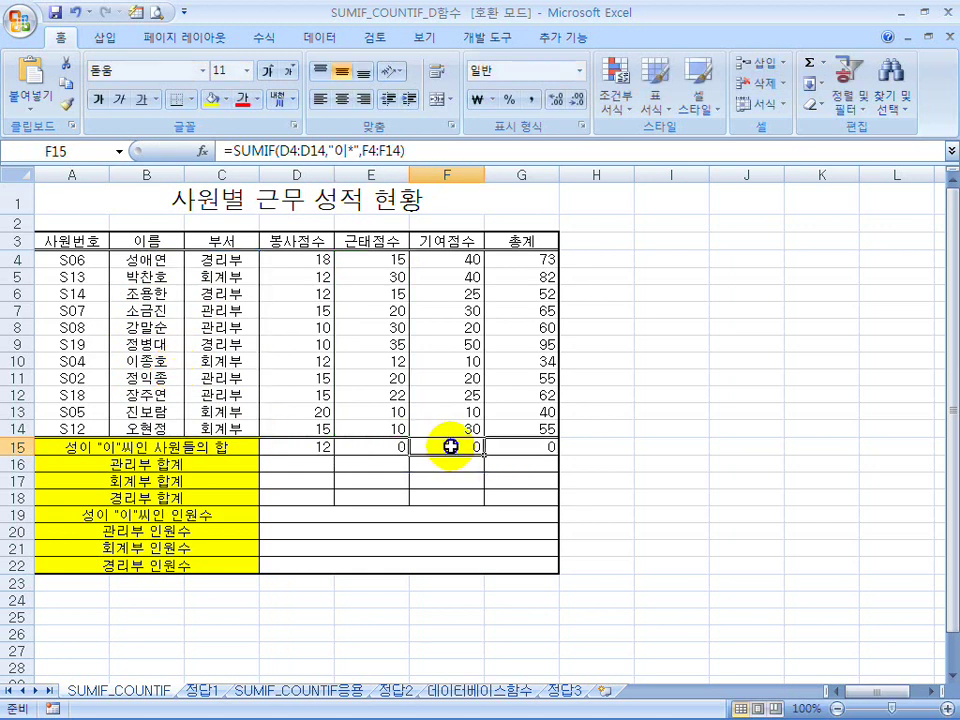
pyautogui.doubleClick(448, 447)
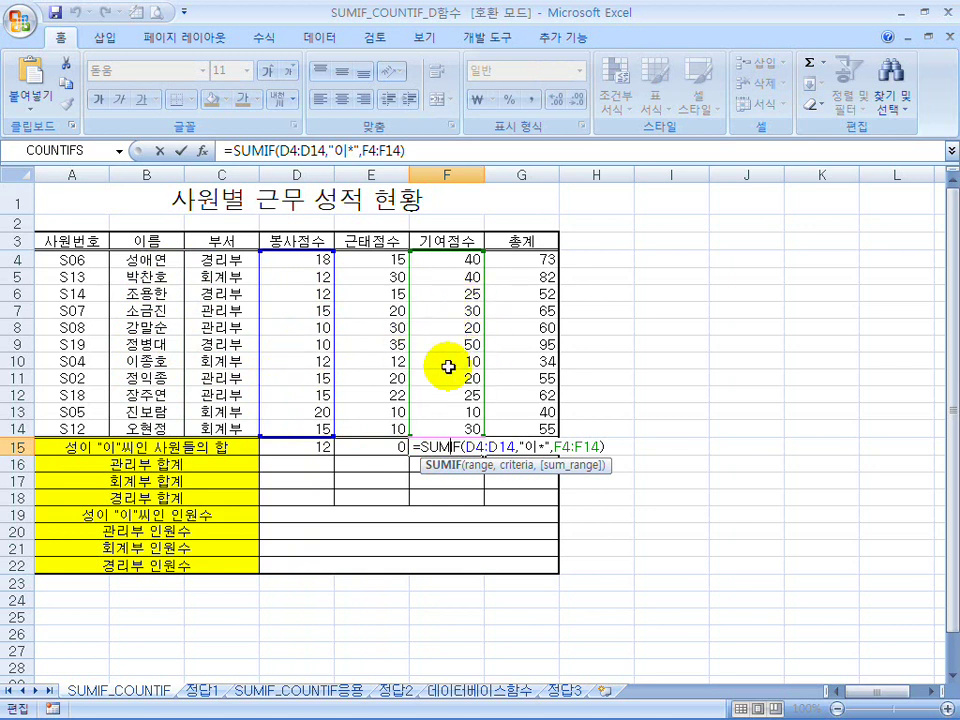
pyautogui.press('Return')
pyautogui.click(529, 444)
pyautogui.doubleClick(529, 444)
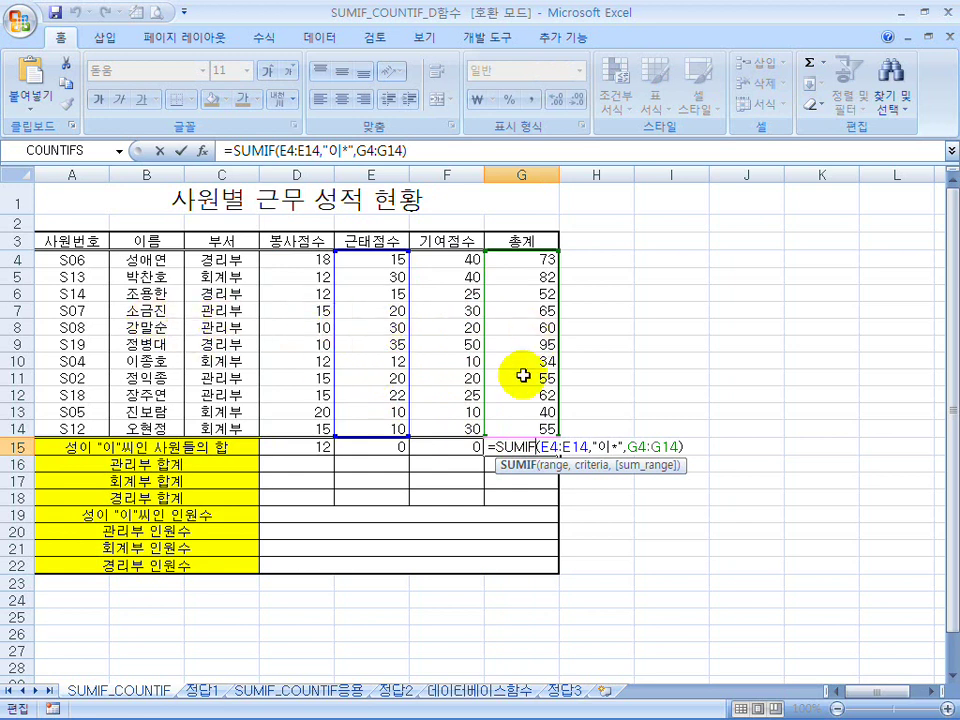
pyautogui.press('Return')
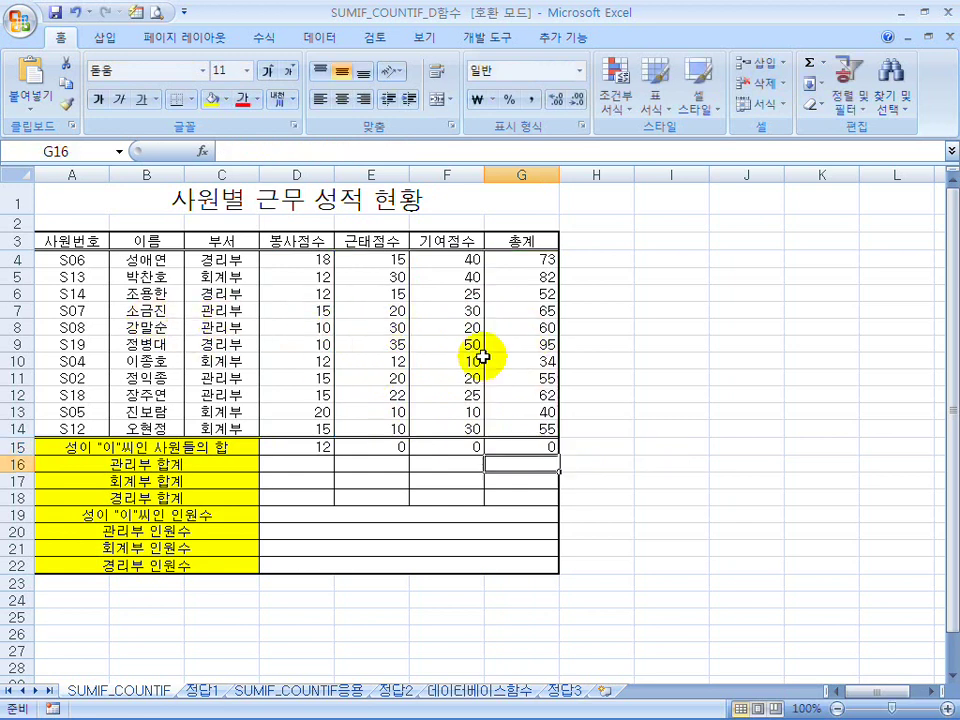
# - Examine the criteria range in D15 and compare it with the criteria ranges in E15, F15 and G15
pyautogui.click(311, 442)
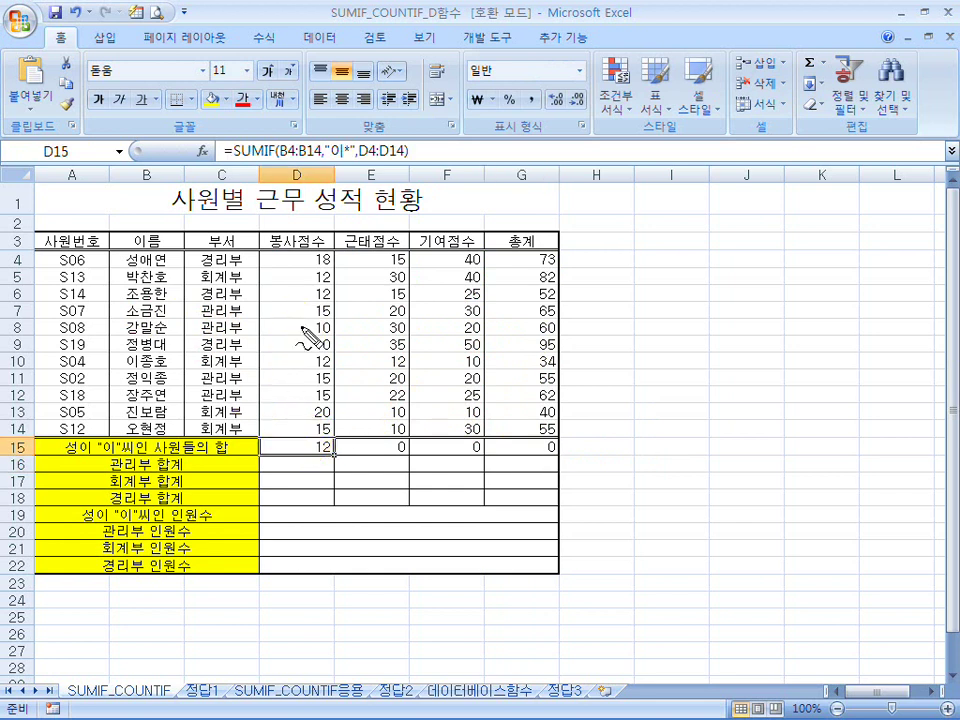
pyautogui.moveTo(283, 158); pyautogui.dragTo(322, 152)
pyautogui.moveTo(187, 272)
pyautogui.mouseDown()
pyautogui.moveTo(189, 354)
pyautogui.moveTo(160, 445)
pyautogui.moveTo(117, 318)
pyautogui.moveTo(140, 262)
pyautogui.moveTo(180, 390)
pyautogui.mouseUp()
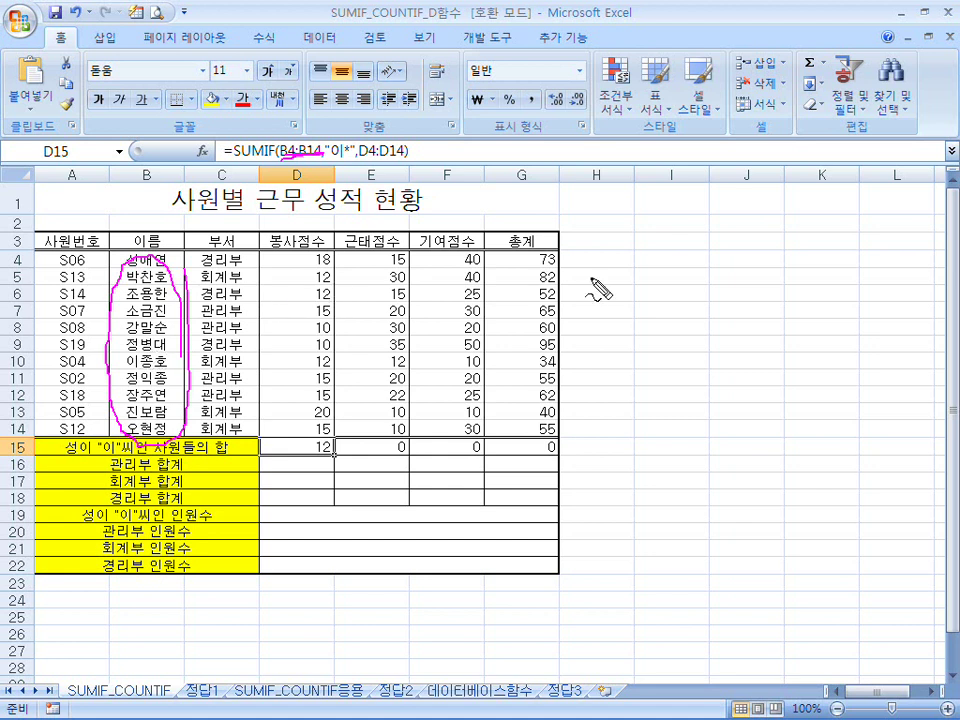
pyautogui.moveTo(645, 256)
pyautogui.mouseDown()
pyautogui.moveTo(654, 292)
pyautogui.moveTo(716, 311)
pyautogui.moveTo(733, 336)
pyautogui.moveTo(756, 319)
pyautogui.moveTo(776, 334)
pyautogui.moveTo(853, 320)
pyautogui.moveTo(823, 304)
pyautogui.moveTo(852, 322)
pyautogui.moveTo(846, 231)
pyautogui.moveTo(842, 358)
pyautogui.mouseUp()
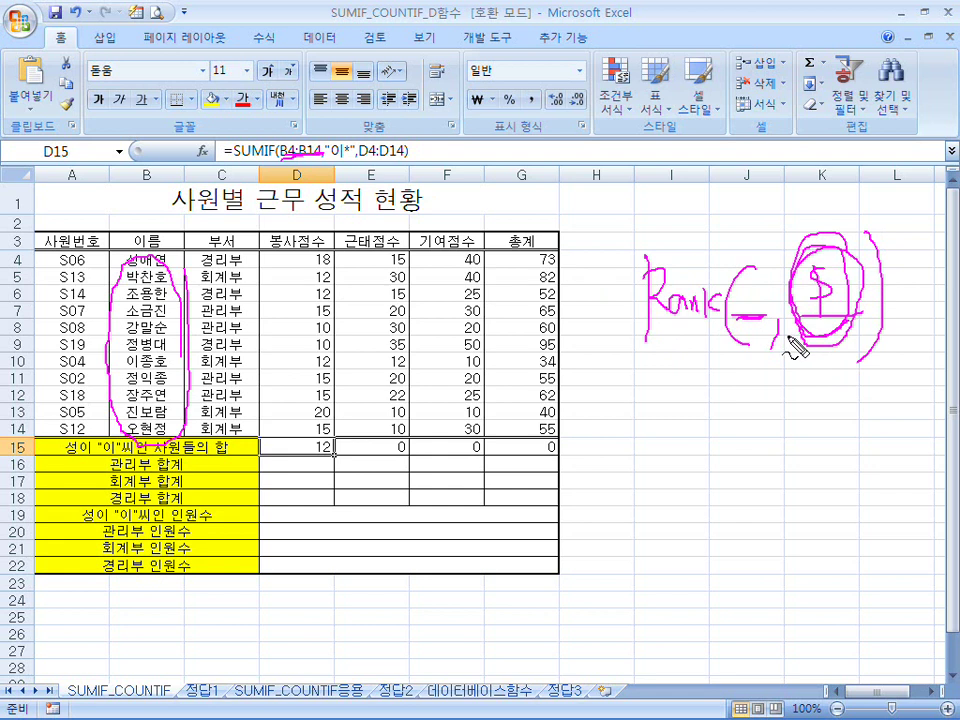
pyautogui.moveTo(787, 347); pyautogui.dragTo(826, 331)
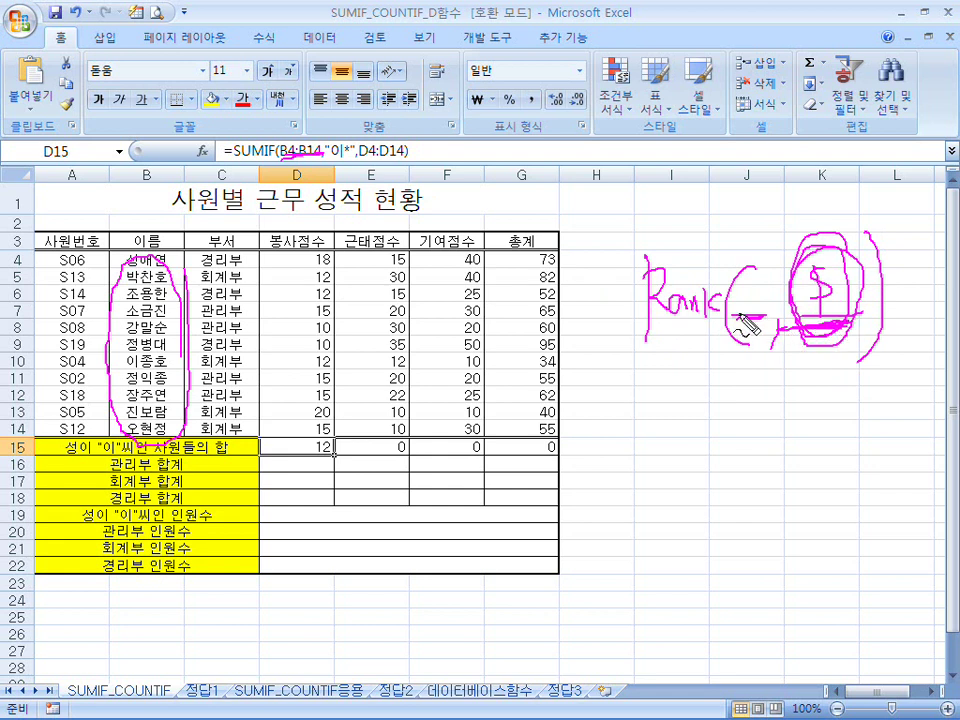
pyautogui.moveTo(183, 352)
pyautogui.mouseDown()
pyautogui.moveTo(375, 358)
pyautogui.moveTo(338, 378)
pyautogui.mouseUp()
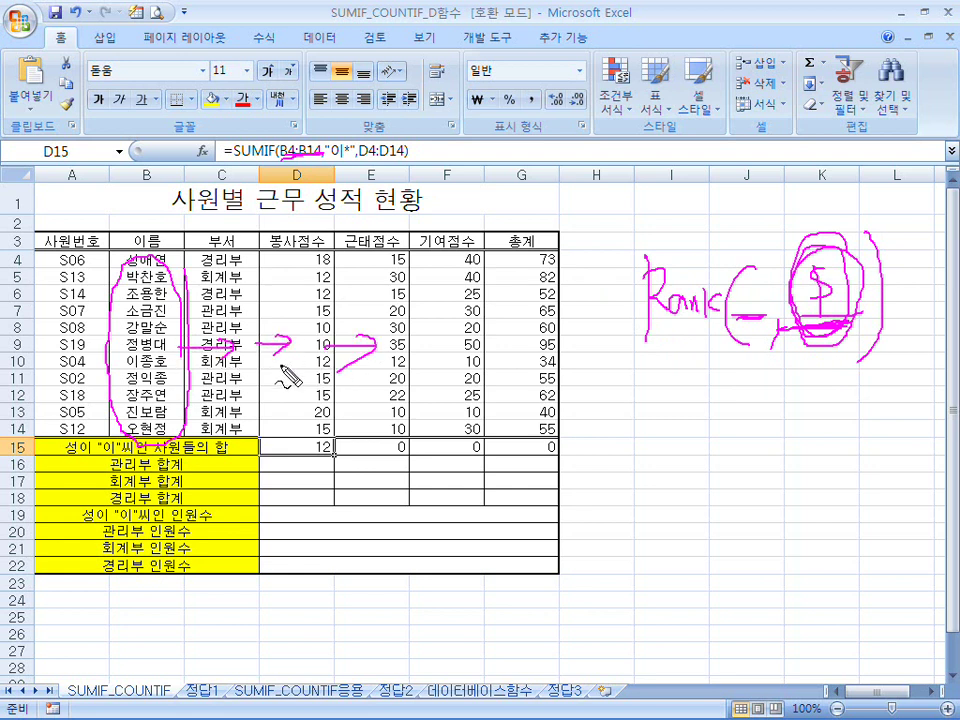
pyautogui.moveTo(139, 246)
pyautogui.mouseDown()
pyautogui.moveTo(120, 330)
pyautogui.moveTo(140, 240)
pyautogui.moveTo(192, 392)
pyautogui.mouseUp()
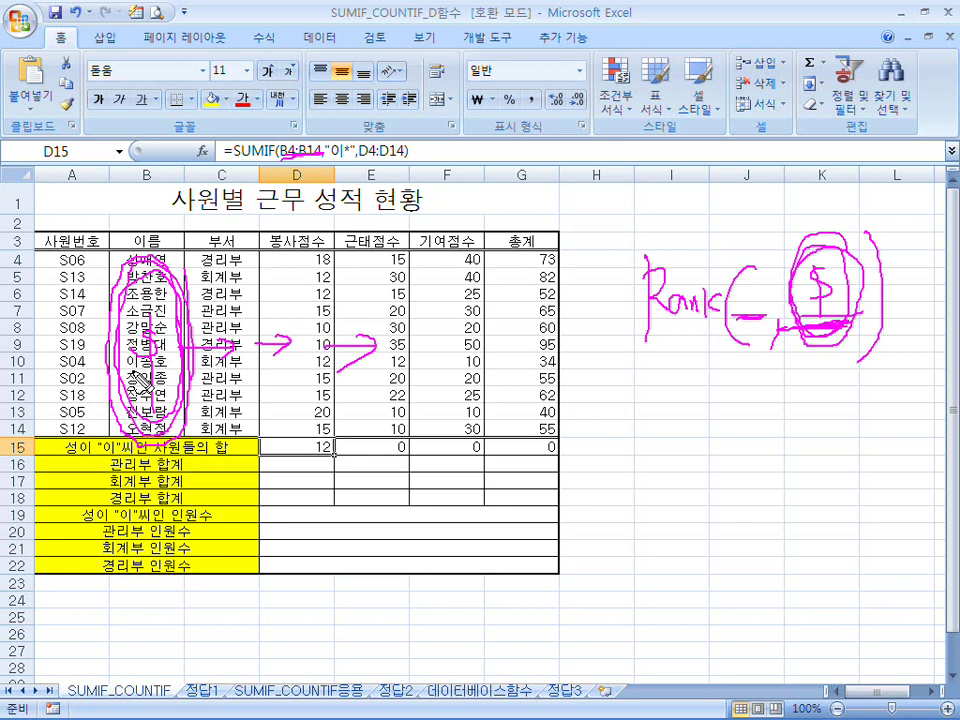
pyautogui.press('Escape')
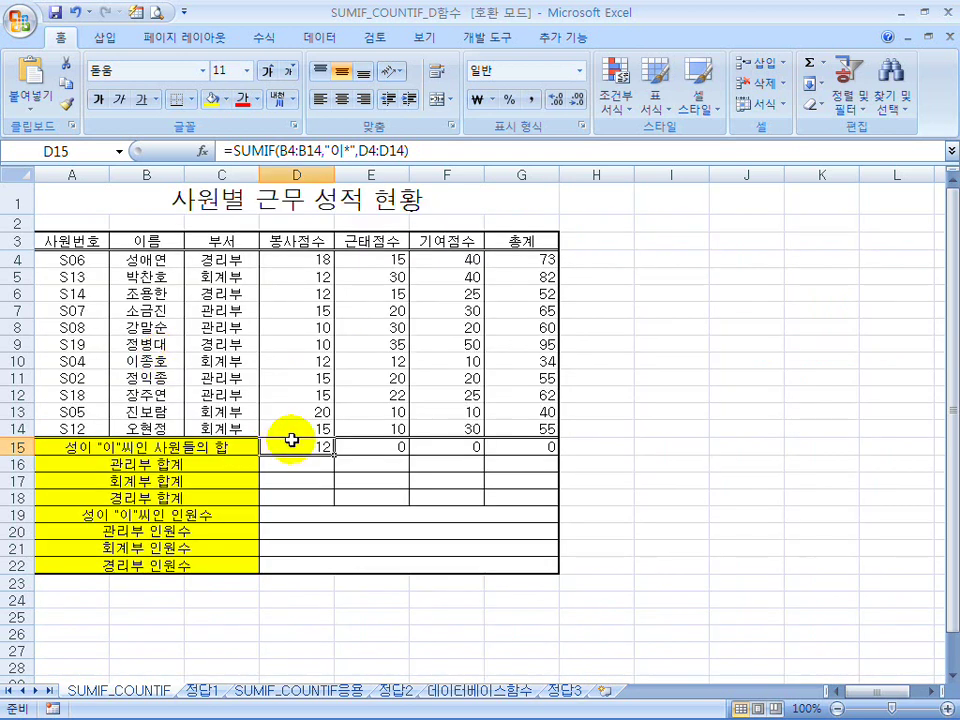
pyautogui.moveTo(283, 150); pyautogui.dragTo(323, 146)
pyautogui.press('Return')
pyautogui.click(364, 449)
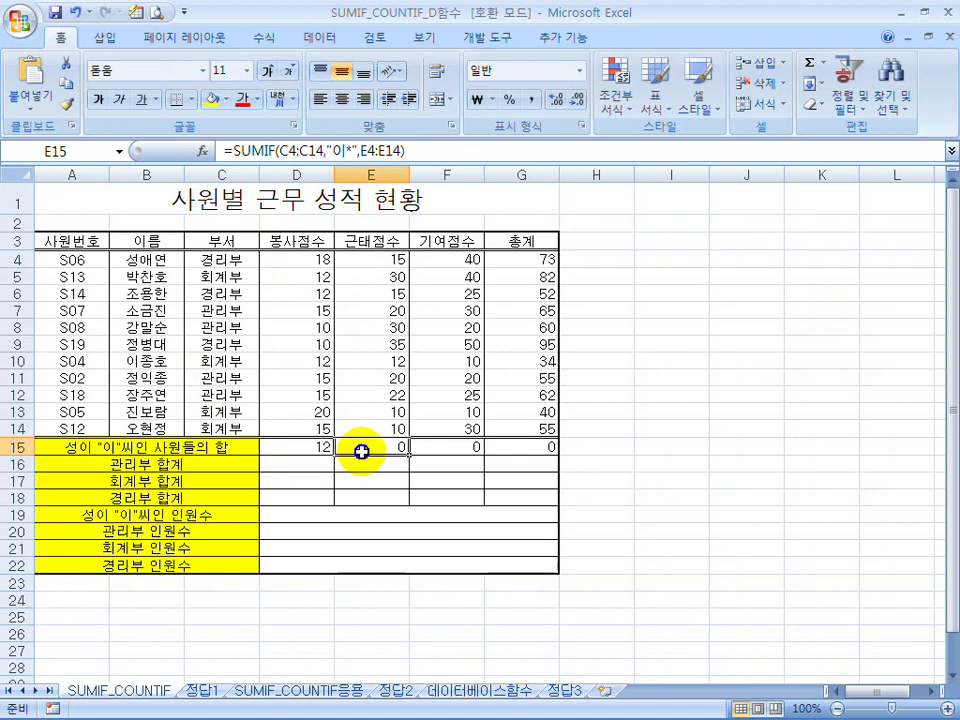
pyautogui.click(435, 448)
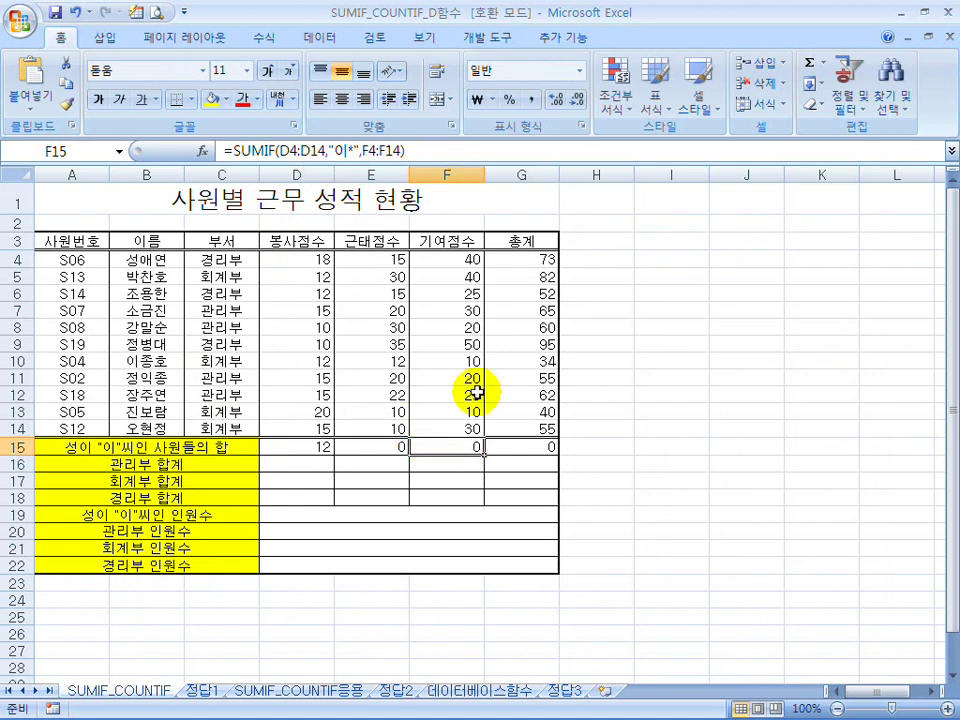
pyautogui.click(510, 446)
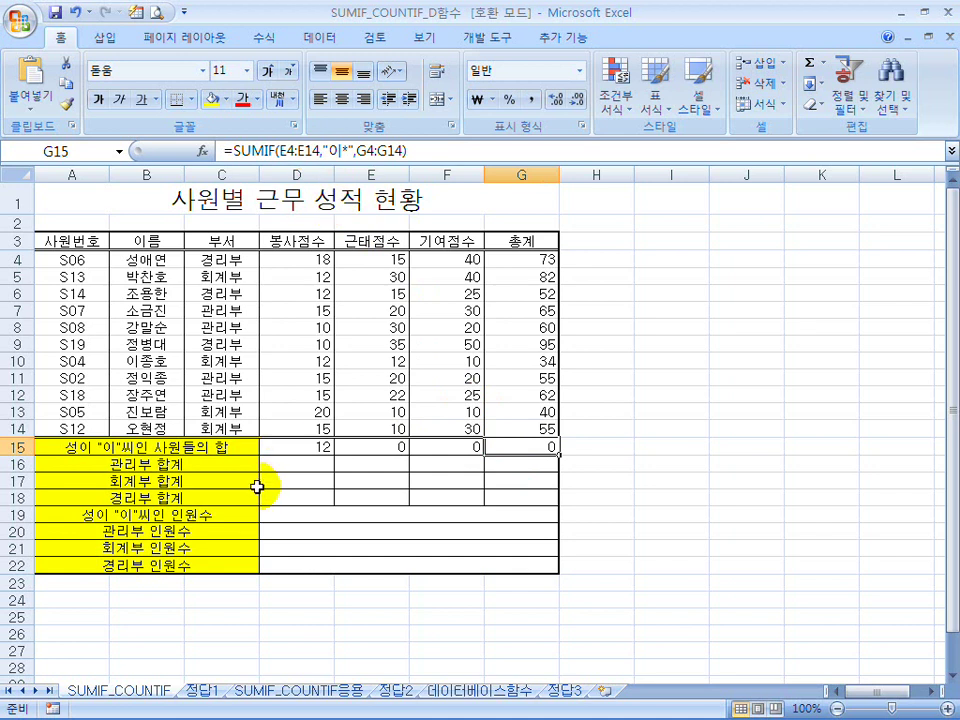
# - Make the criteria range in the D15 formula absolute as $B$4:$B$14, leaving the sum range D4:D14 relative
pyautogui.click(285, 448)
pyautogui.moveTo(321, 150); pyautogui.dragTo(278, 150)
pyautogui.press('F4')
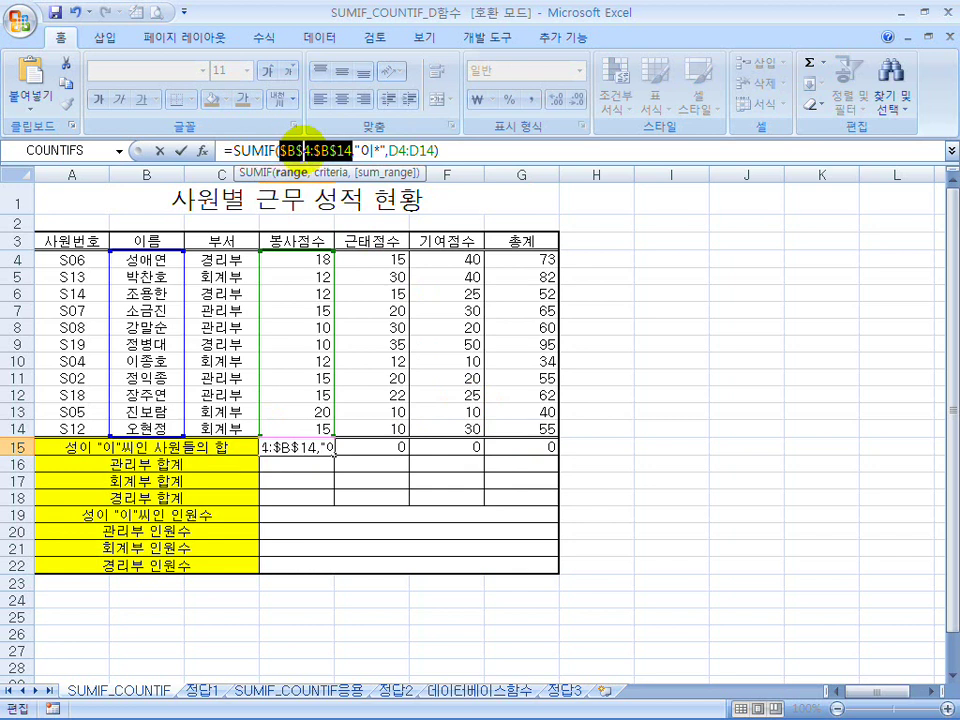
pyautogui.click(369, 152)
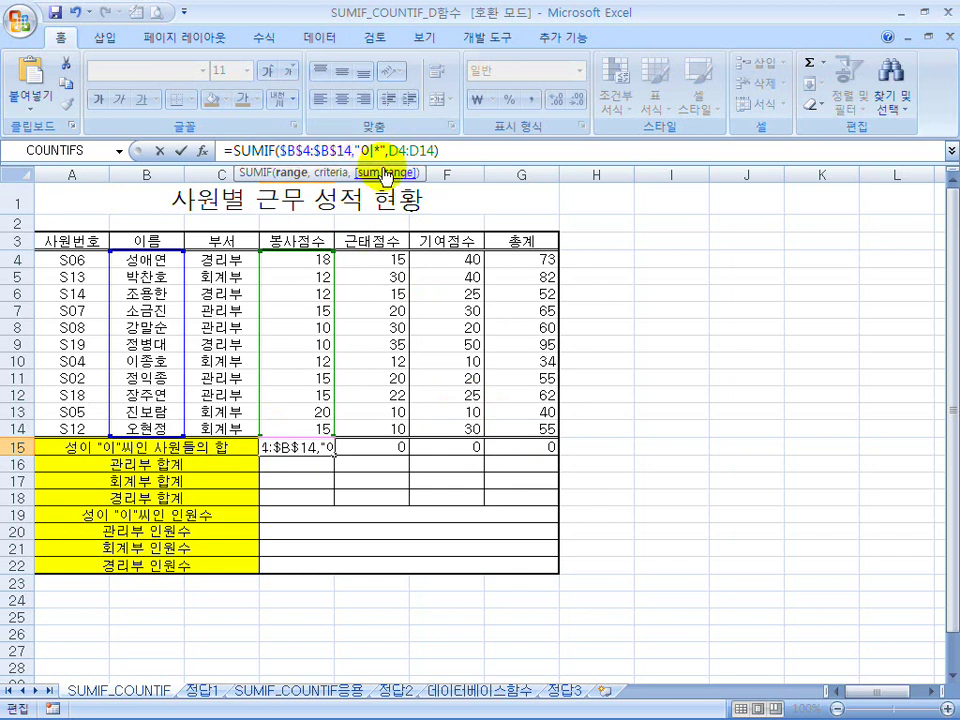
pyautogui.press('Return')
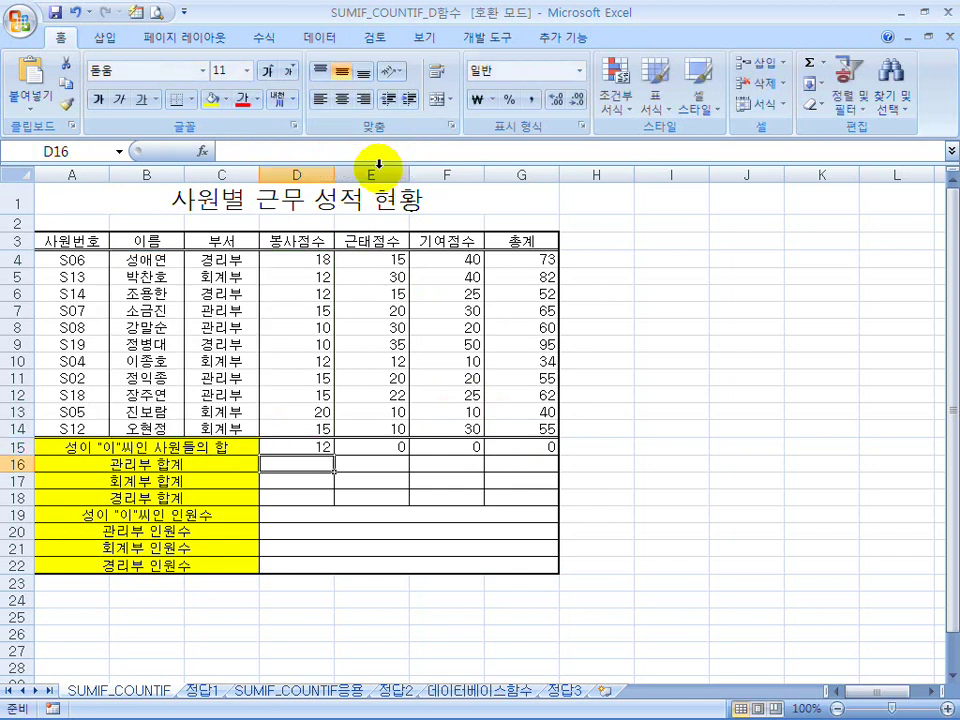
# - Copy the corrected D15 formula across E15:G15 with the fill option that leaves out formatting
pyautogui.click(324, 445)
pyautogui.moveTo(333, 455); pyautogui.dragTo(540, 462)
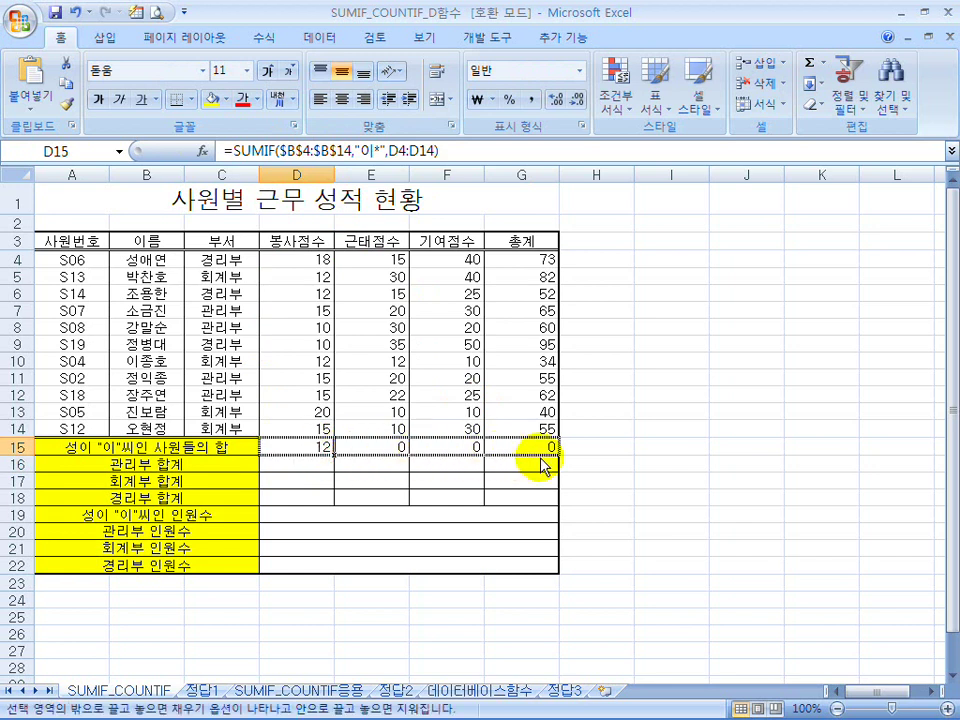
pyautogui.rightClick(540, 462)
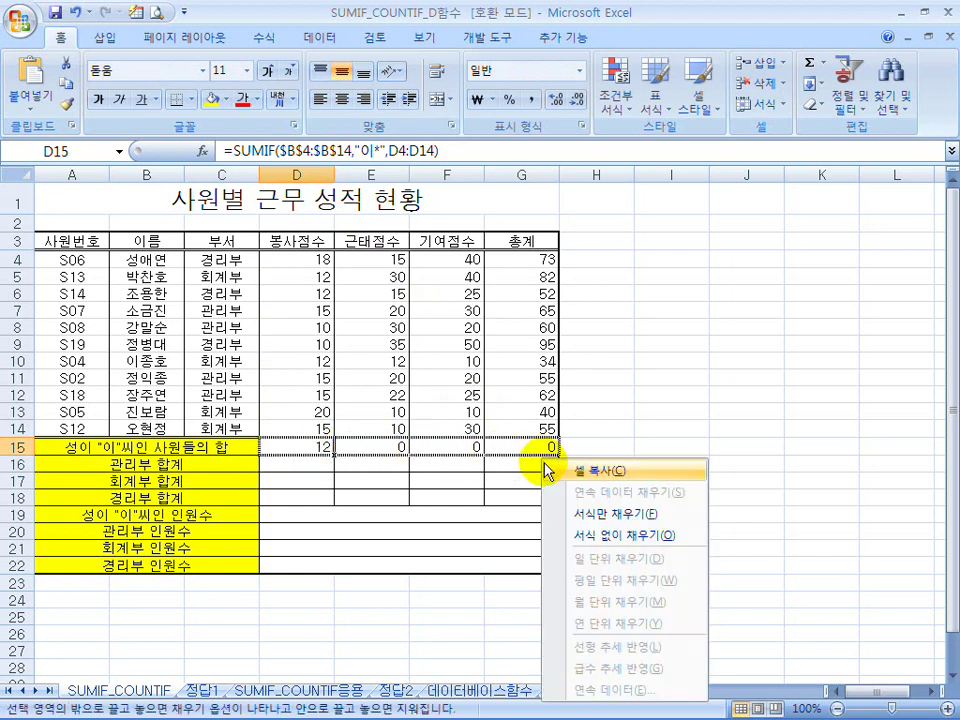
pyautogui.click(597, 540)
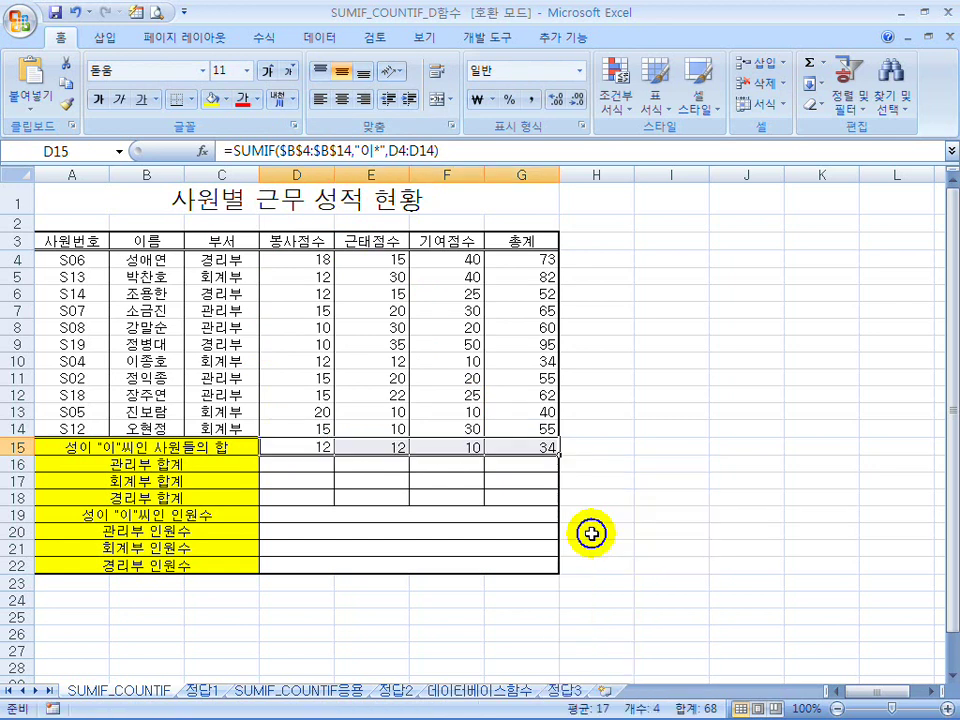
# - Examine the absolute criteria range and relative sum range in the formula copied to E15
pyautogui.click(387, 448)
pyautogui.doubleClick(387, 448)
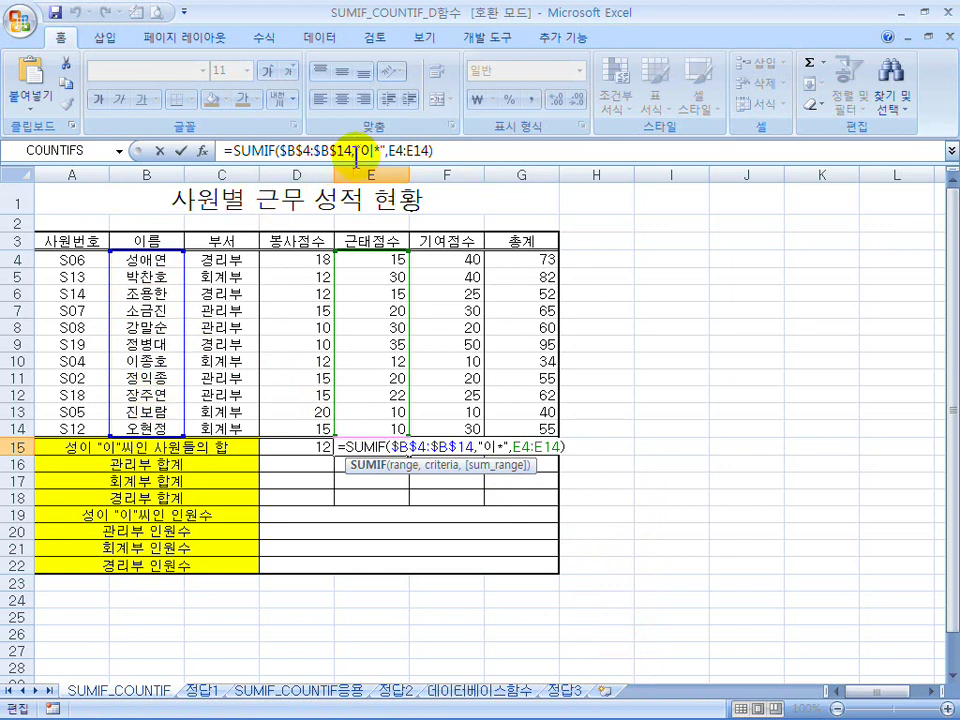
pyautogui.moveTo(352, 150); pyautogui.dragTo(280, 150)
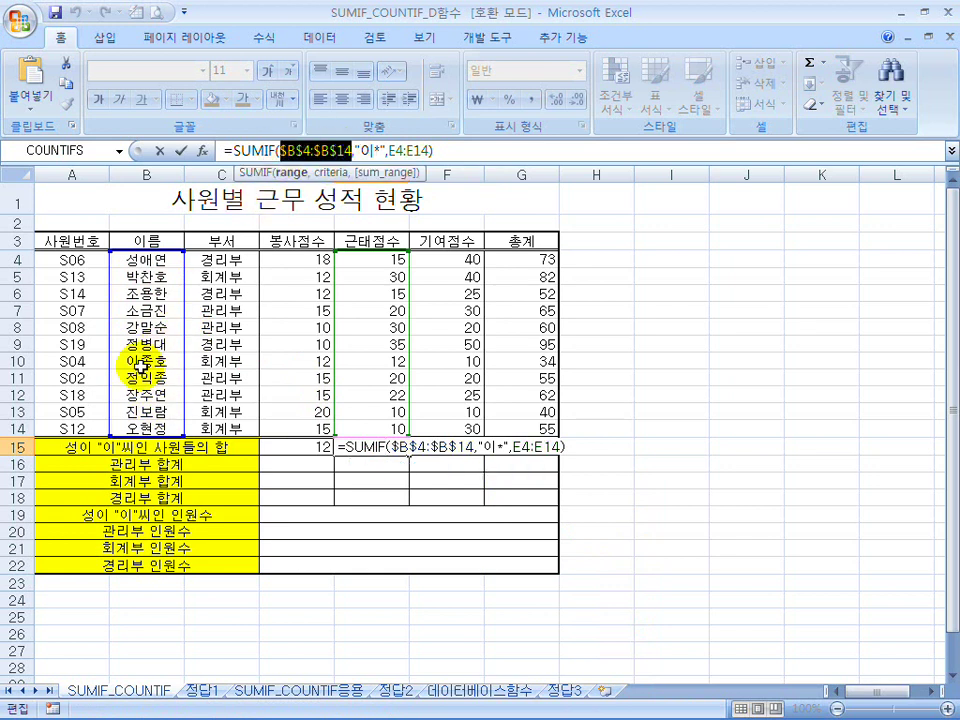
pyautogui.click(372, 150)
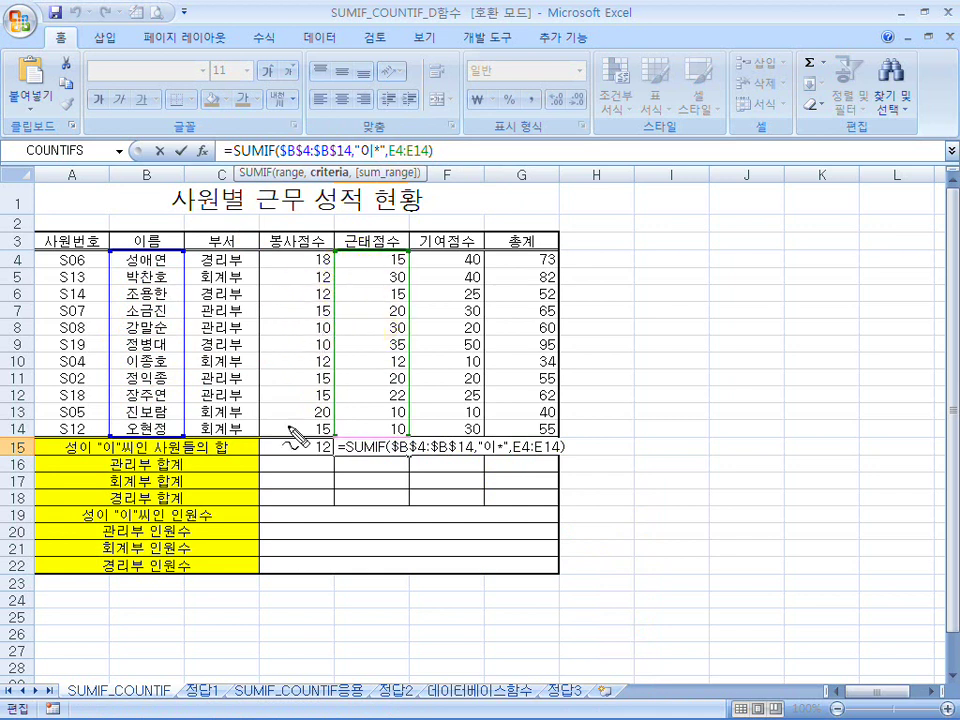
pyautogui.moveTo(315, 448)
pyautogui.mouseDown()
pyautogui.moveTo(279, 386)
pyautogui.moveTo(318, 405)
pyautogui.moveTo(312, 393)
pyautogui.moveTo(425, 386)
pyautogui.moveTo(452, 396)
pyautogui.moveTo(460, 343)
pyautogui.moveTo(461, 418)
pyautogui.moveTo(487, 374)
pyautogui.moveTo(500, 382)
pyautogui.moveTo(519, 340)
pyautogui.moveTo(528, 397)
pyautogui.mouseUp()
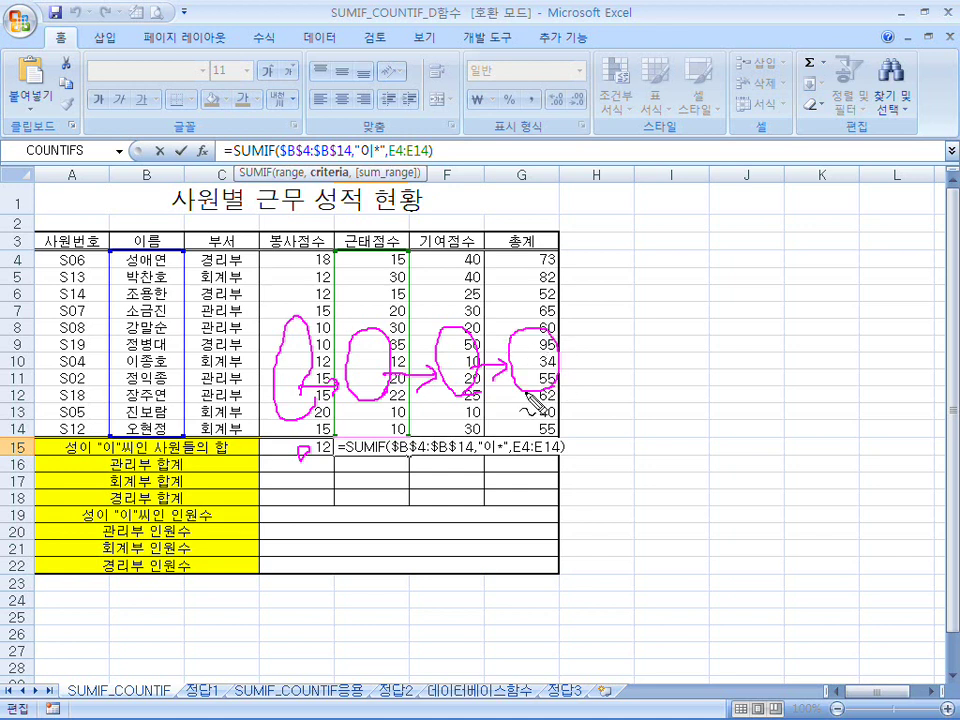
pyautogui.moveTo(383, 163); pyautogui.dragTo(433, 166)
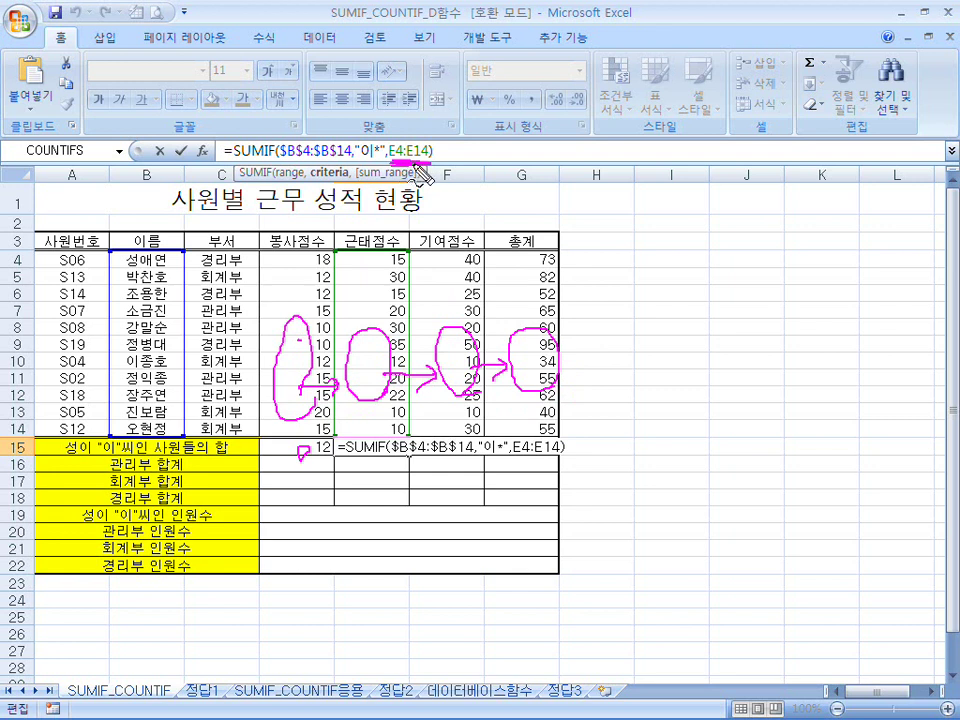
pyautogui.click(330, 152)
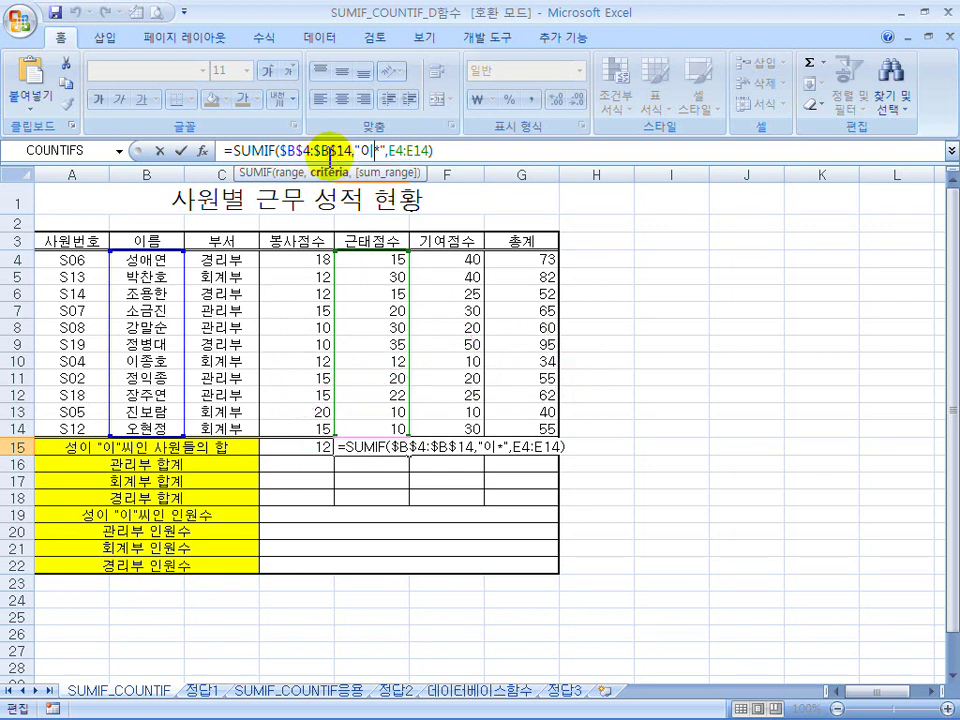
pyautogui.press('Return')
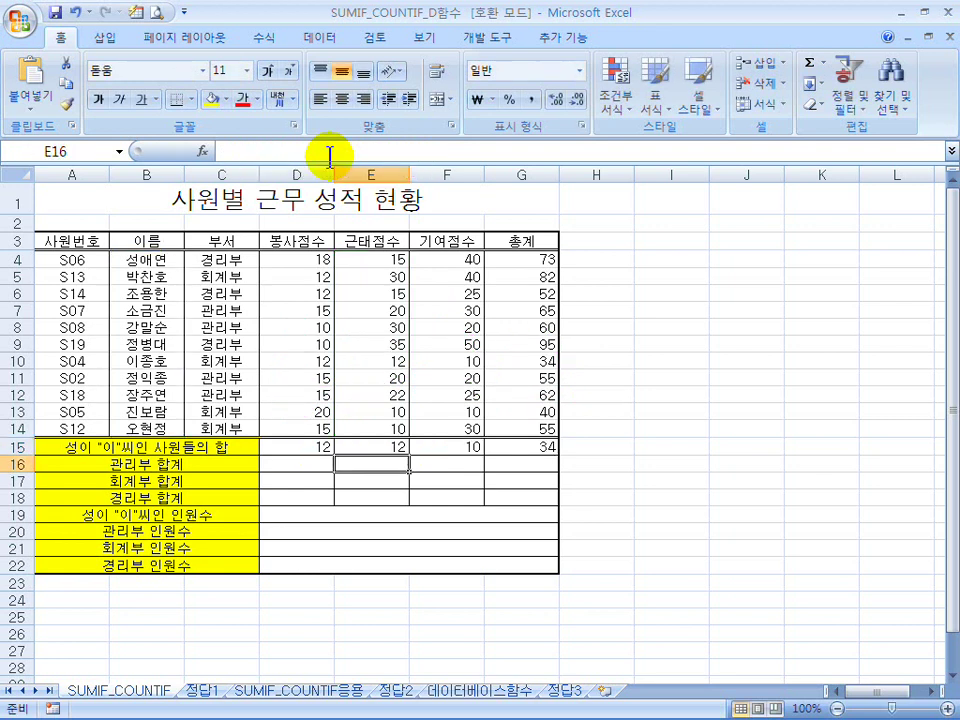
# - Begin a SUMIF formula in D16 with the 부서 column as the absolute criteria range $C$4:$C$14
pyautogui.click(296, 464)
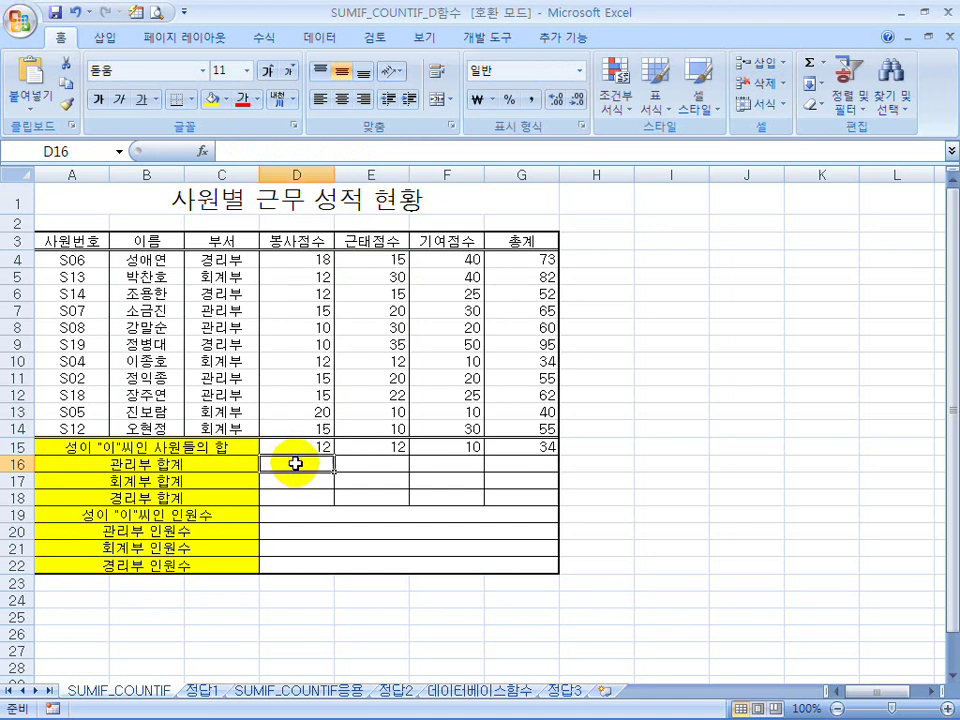
pyautogui.write('=녀')
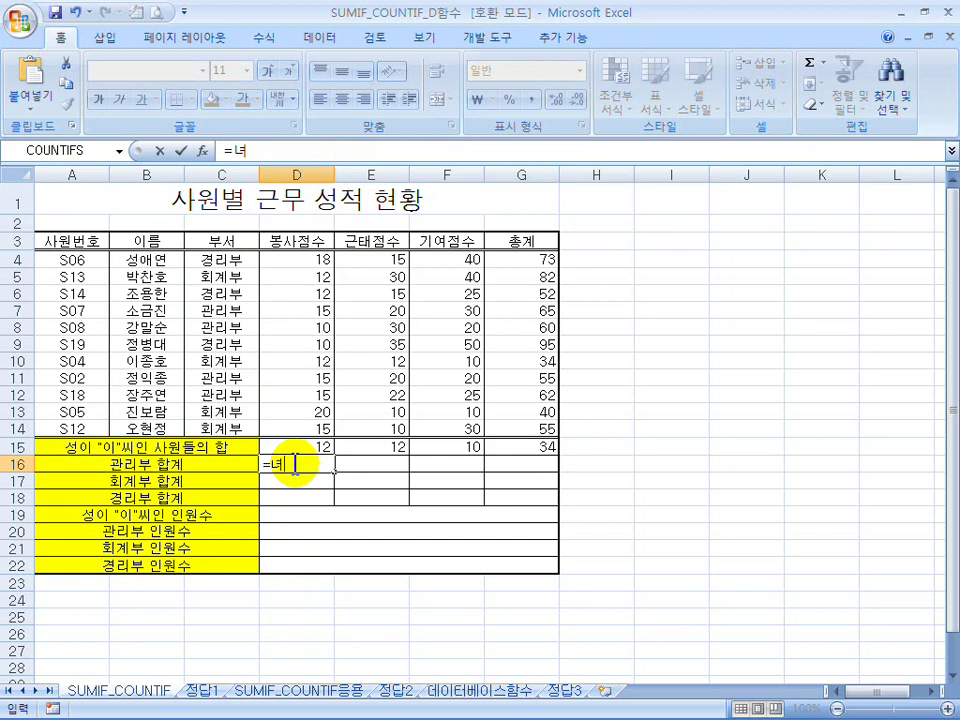
pyautogui.press('BackSpace')
pyautogui.press('BackSpace')
pyautogui.press('BackSpace')
pyautogui.write('=s')
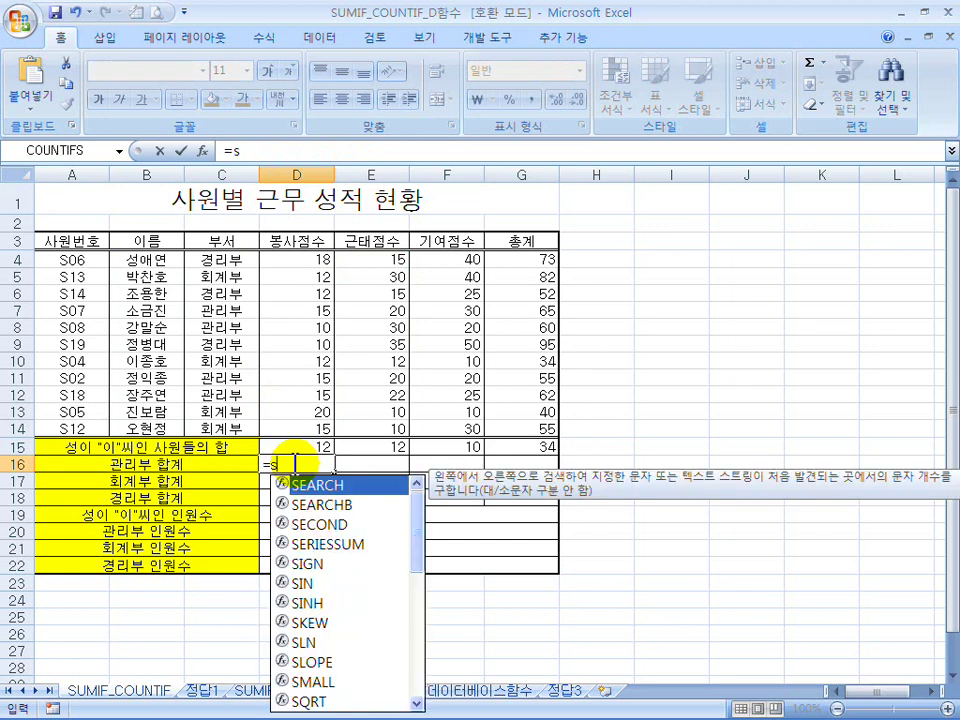
pyautogui.write('umif(')
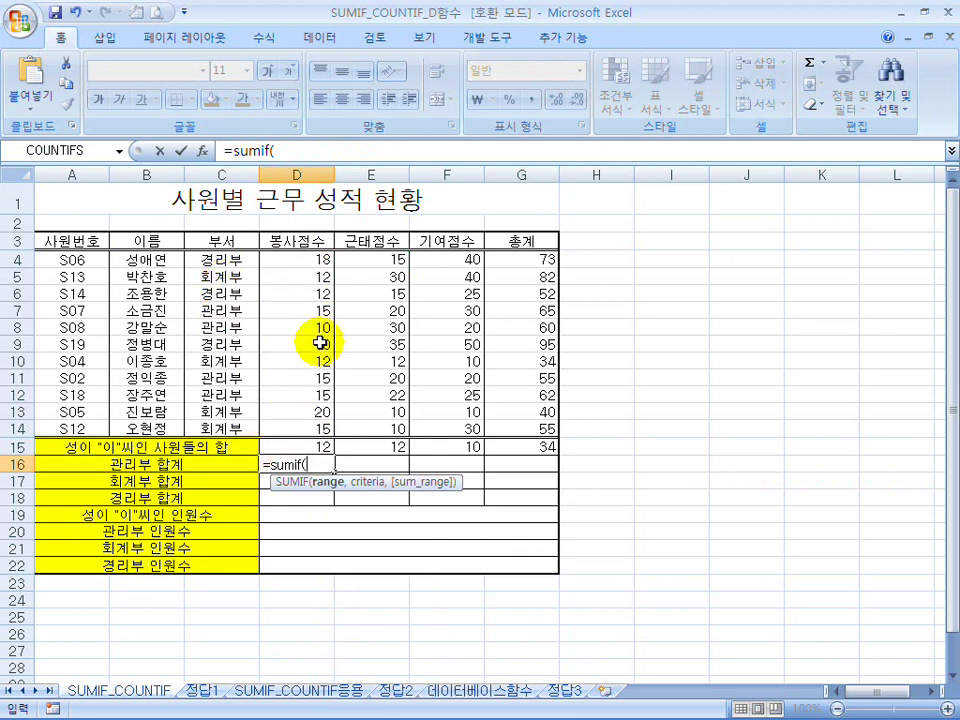
pyautogui.moveTo(220, 259); pyautogui.dragTo(223, 428)
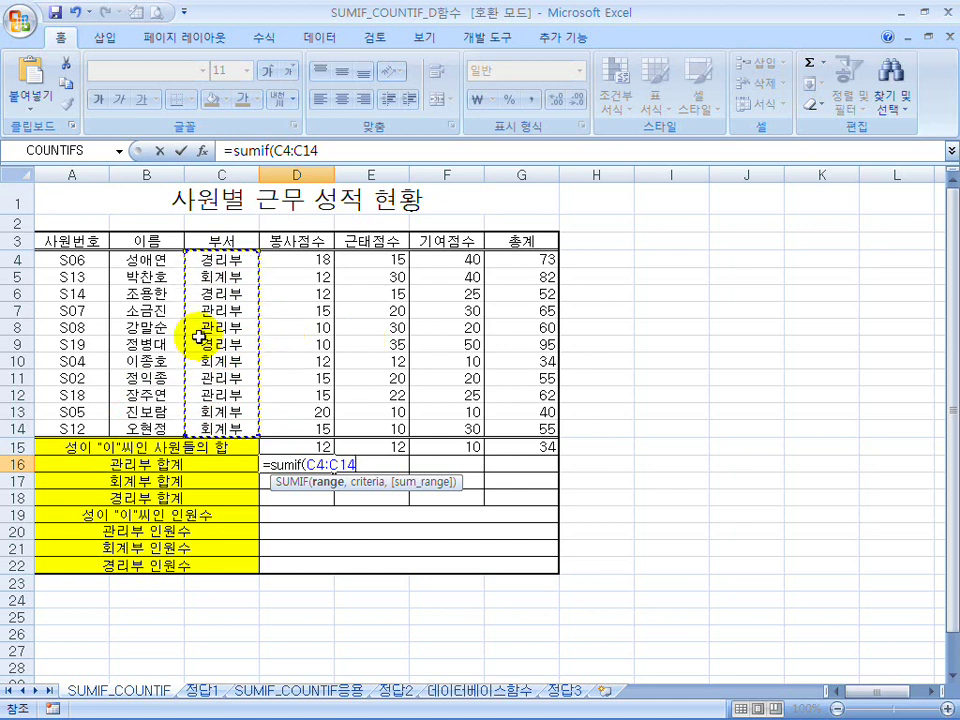
pyautogui.press('F4')
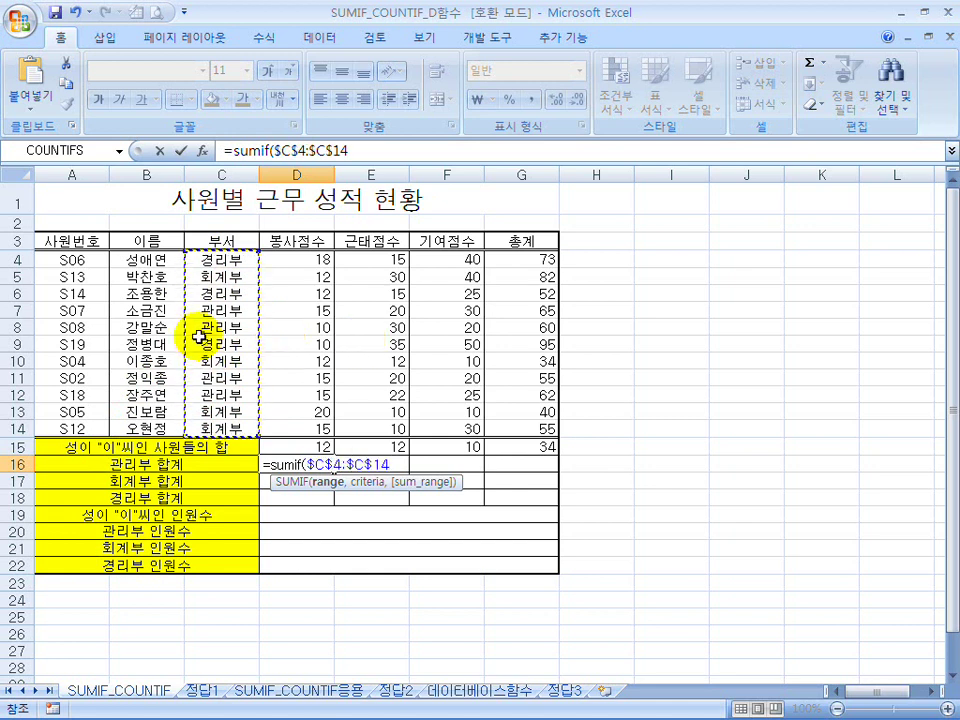
pyautogui.write(',')
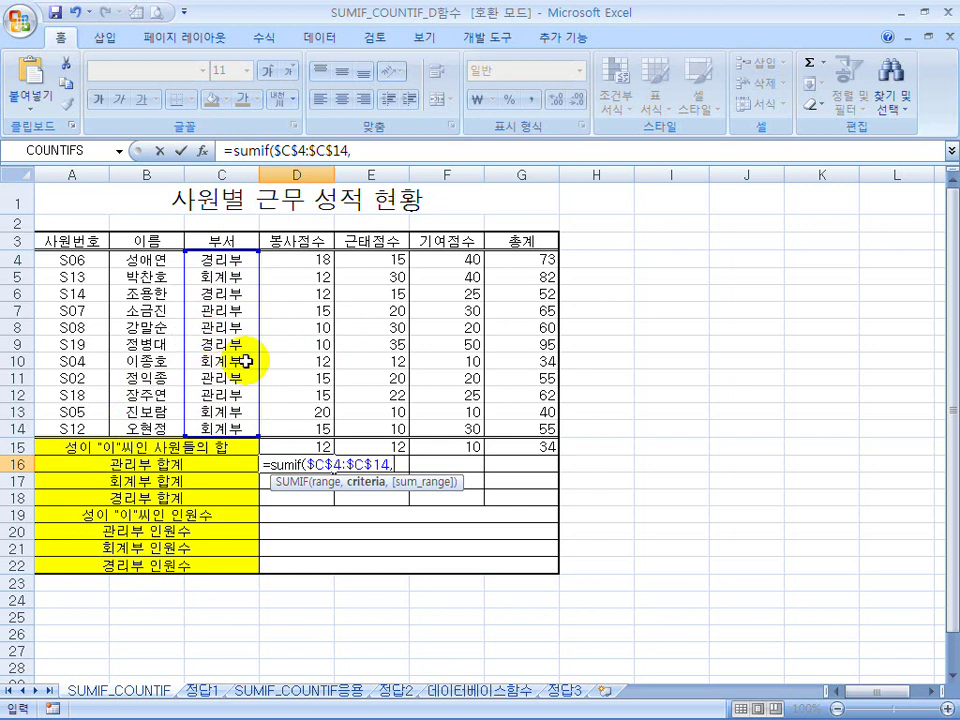
# - Complete the D16 formula with the criterion "관리부" and the relative sum range D4:D14
pyautogui.write('"관리줍')
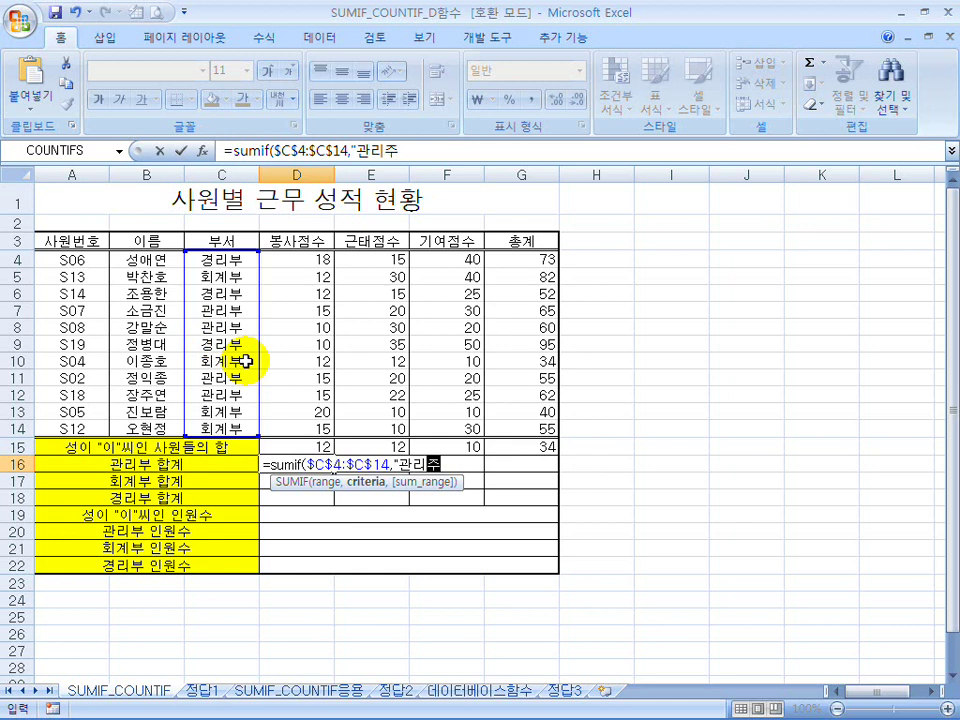
pyautogui.write(',')
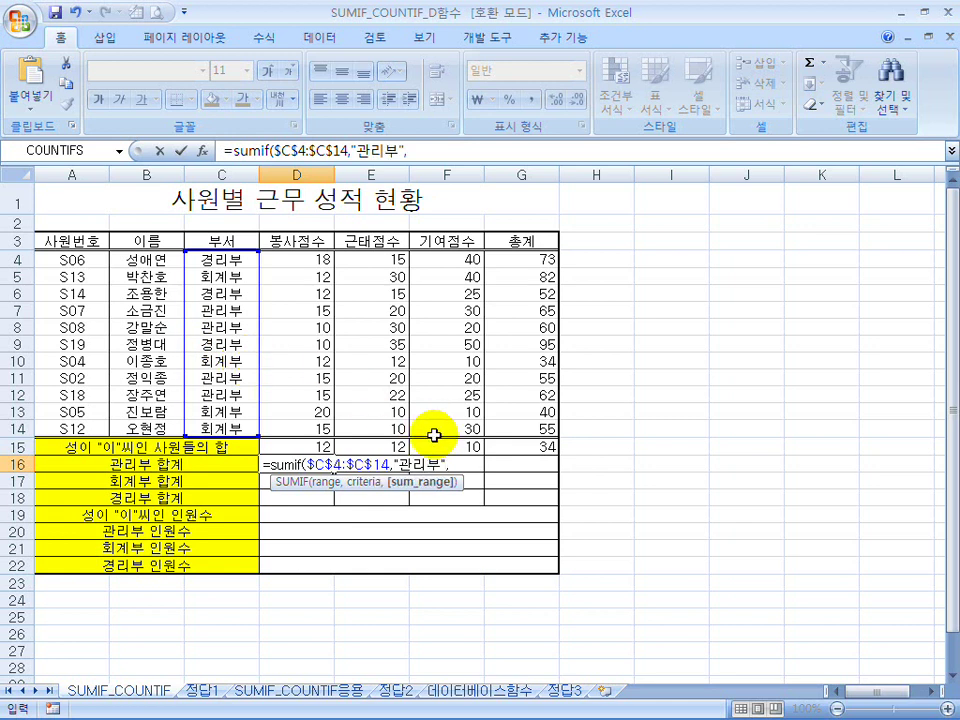
pyautogui.moveTo(317, 259); pyautogui.dragTo(311, 426)
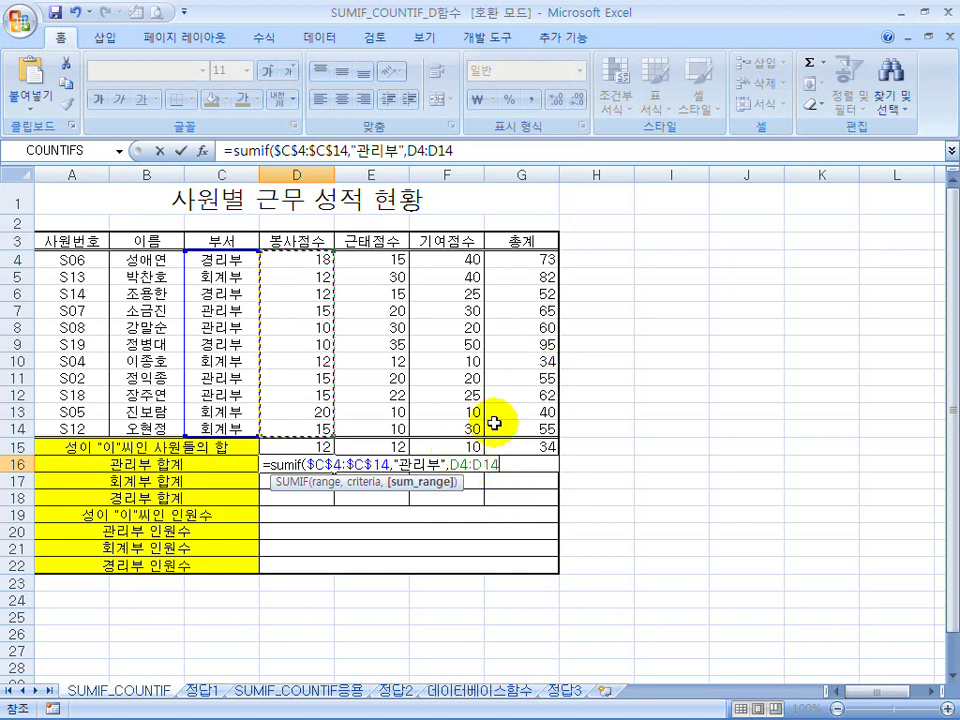
pyautogui.write(')')
pyautogui.press('Return')
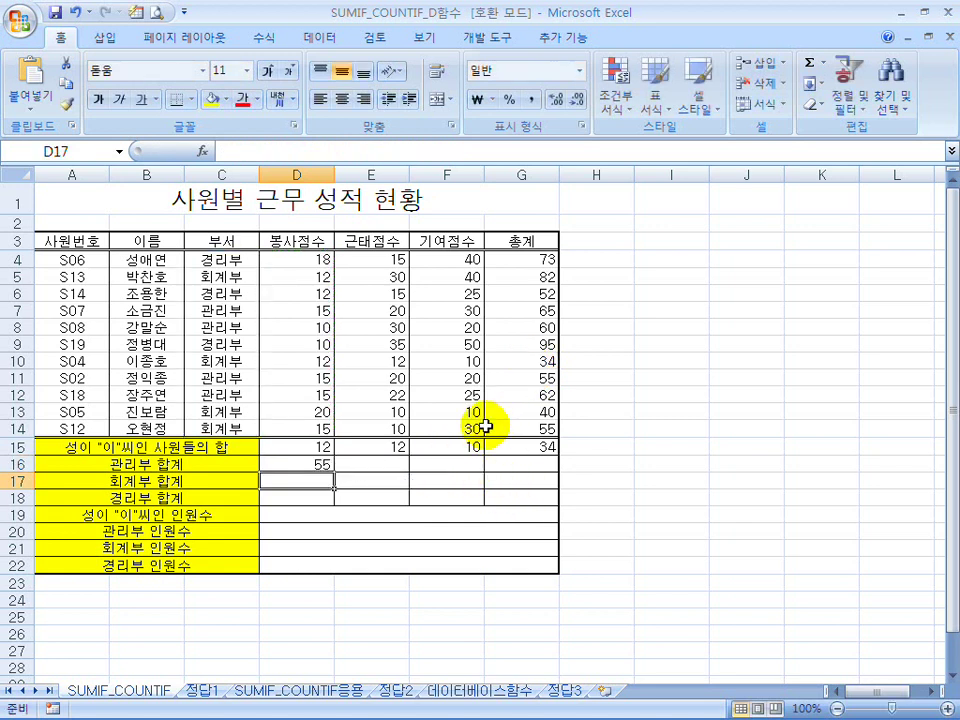
# - Check the D16 total against the 봉사점수 values of the 관리부 rows
pyautogui.click(317, 463)
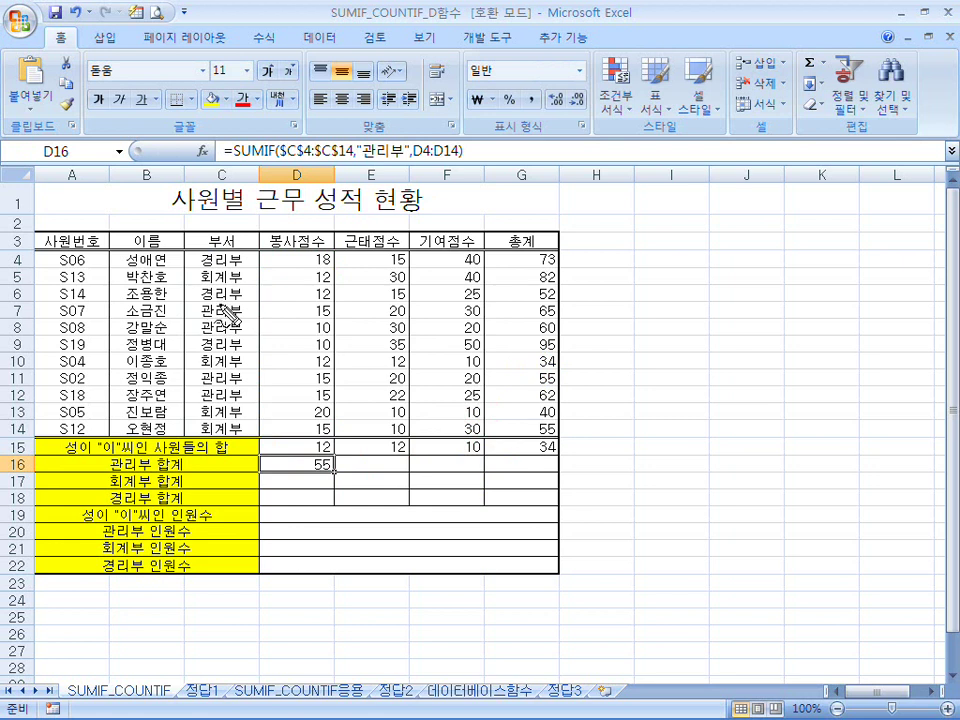
pyautogui.moveTo(200, 317)
pyautogui.mouseDown()
pyautogui.moveTo(252, 316)
pyautogui.moveTo(242, 334)
pyautogui.mouseUp()
pyautogui.moveTo(200, 385)
pyautogui.mouseDown()
pyautogui.moveTo(243, 383)
pyautogui.moveTo(243, 396)
pyautogui.mouseUp()
pyautogui.moveTo(330, 378); pyautogui.dragTo(320, 410)
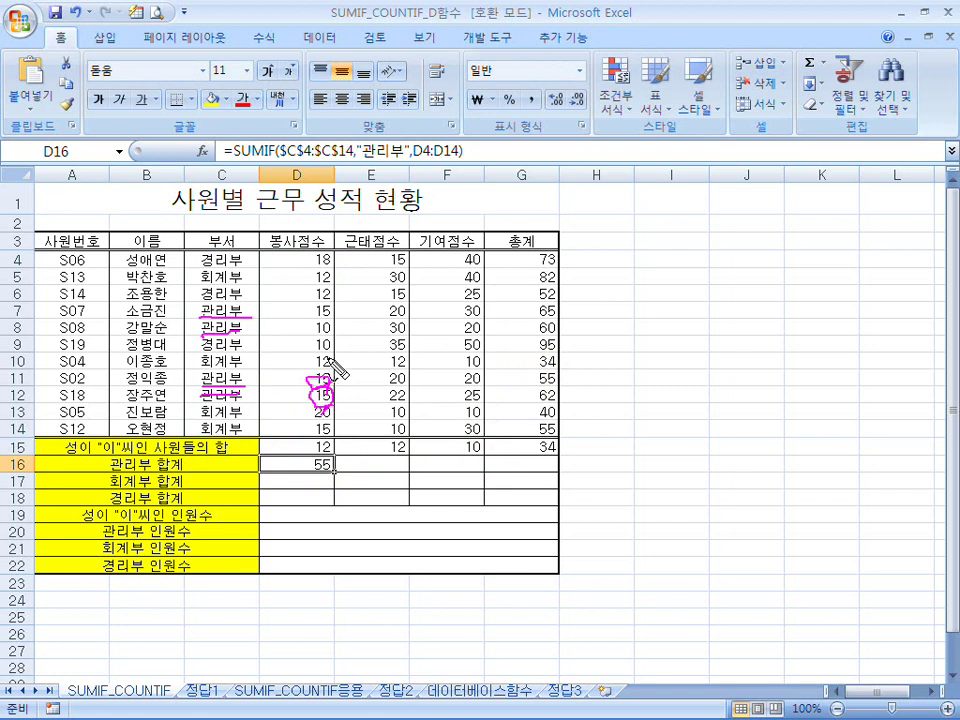
pyautogui.moveTo(332, 317)
pyautogui.mouseDown()
pyautogui.moveTo(325, 311)
pyautogui.moveTo(337, 323)
pyautogui.mouseUp()
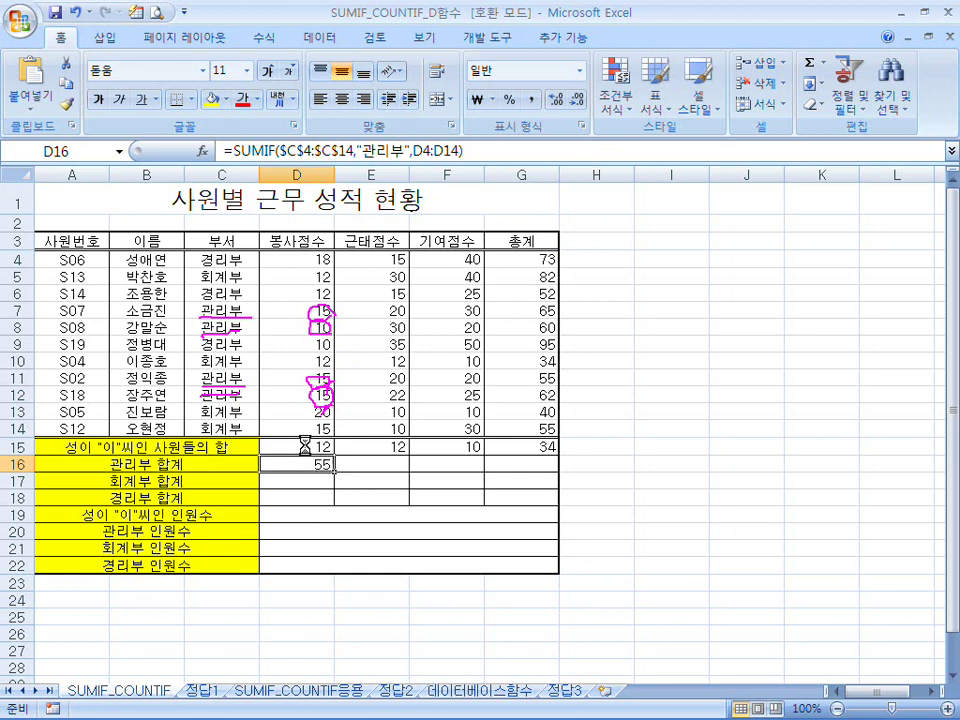
pyautogui.press('Escape')
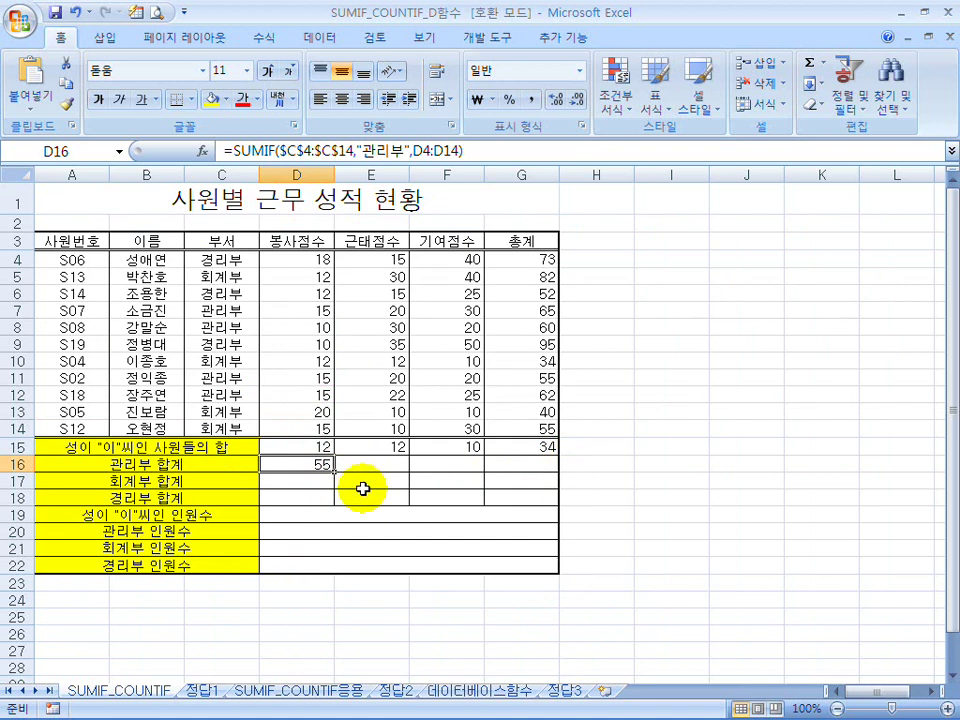
# - Copy the D16 formula across E16:G16 without formatting and check the copied formula in E16
pyautogui.moveTo(338, 475); pyautogui.dragTo(553, 478)
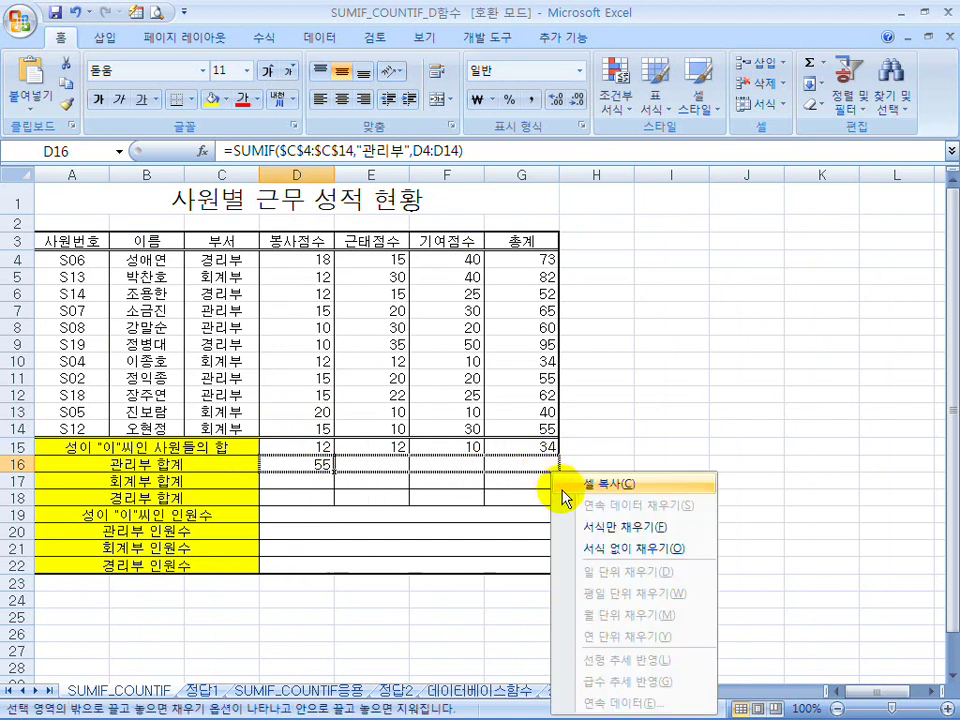
pyautogui.click(618, 553)
pyautogui.click(390, 462)
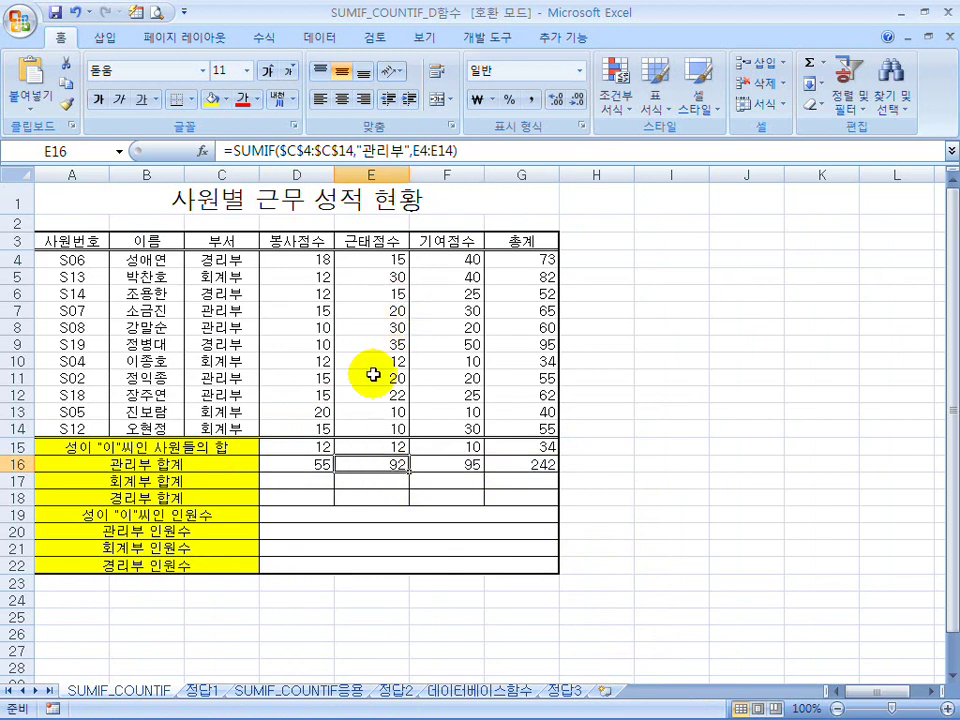
# - Begin a SUMIF formula in D17 for the 회계부 total with the absolute criteria range $C$4:$C$14
pyautogui.click(313, 484)
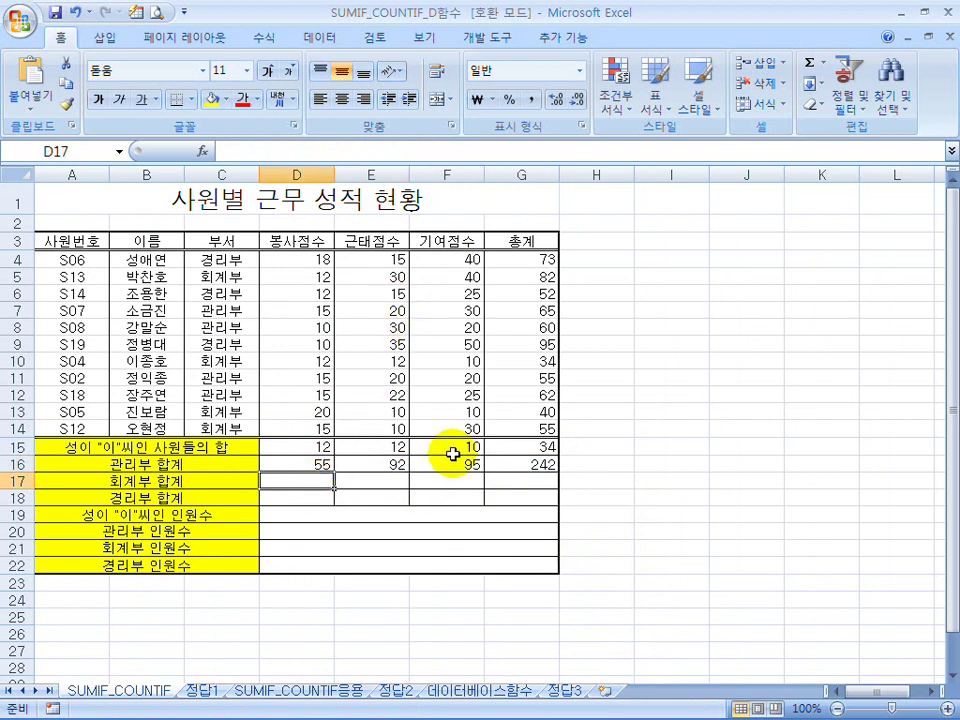
pyautogui.write('=ㄴ')
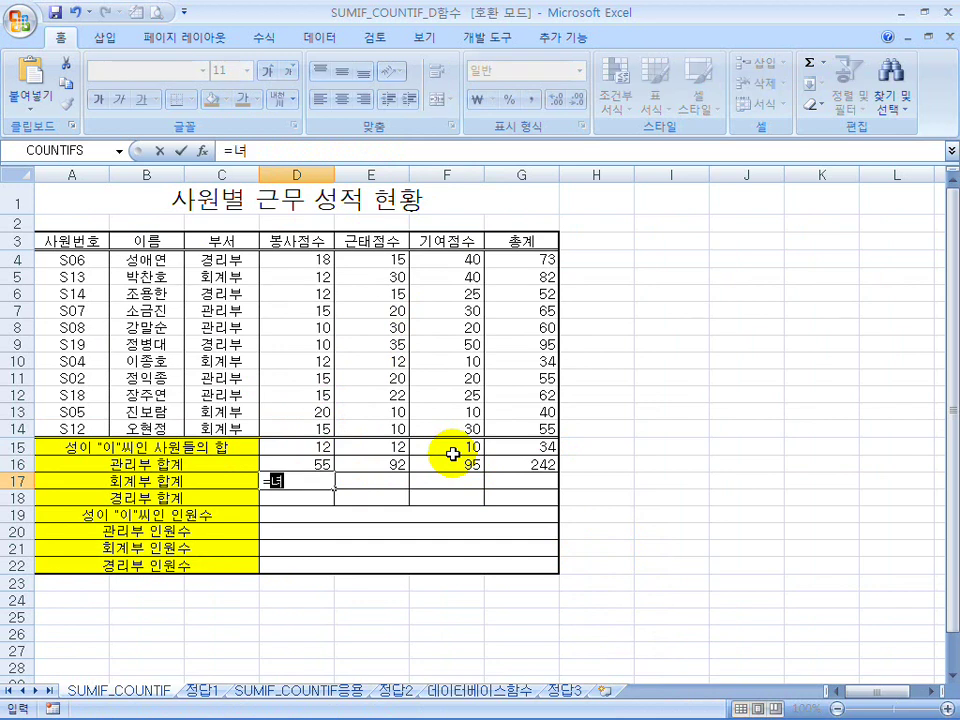
pyautogui.press('BackSpace')
pyautogui.press('BackSpace')
pyautogui.press('BackSpace')
pyautogui.press('Hangul')
pyautogui.write('sumif(')
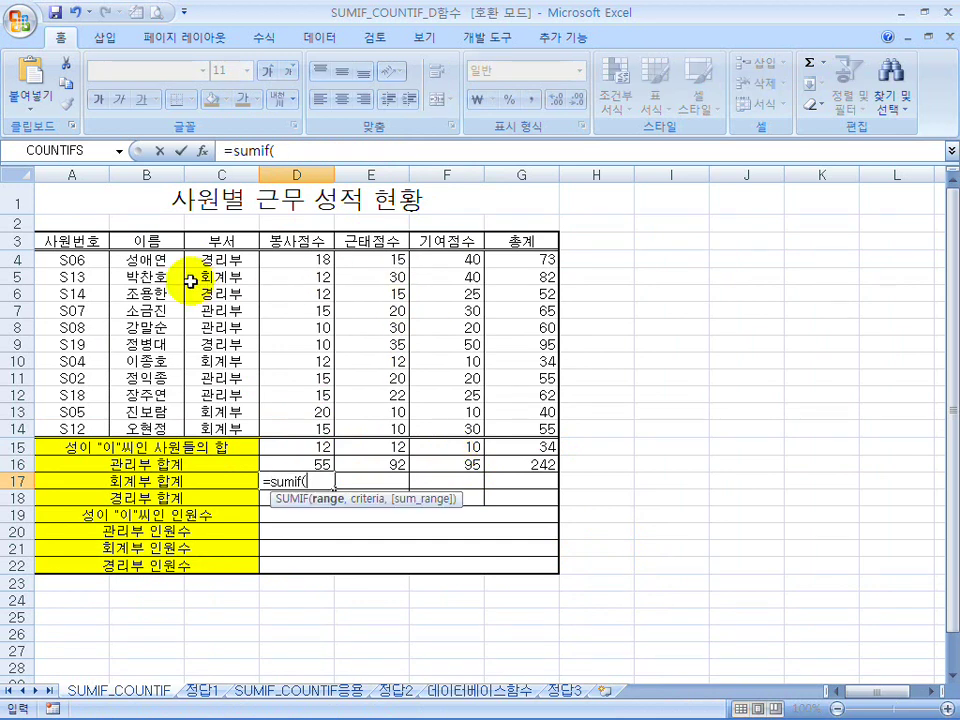
pyautogui.moveTo(238, 262); pyautogui.dragTo(240, 428)
pyautogui.press('F4')
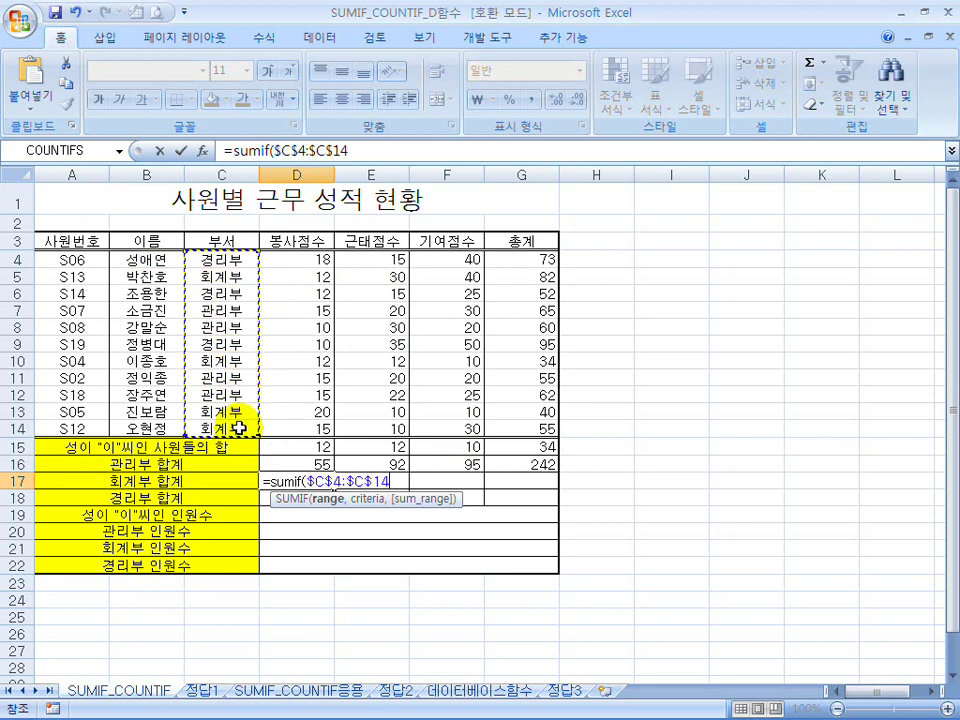
# - Complete the D17 formula with the criterion "회계부" and the relative sum range D4:D14
pyautogui.write(',"회계부",')
pyautogui.moveTo(306, 261); pyautogui.dragTo(306, 420)
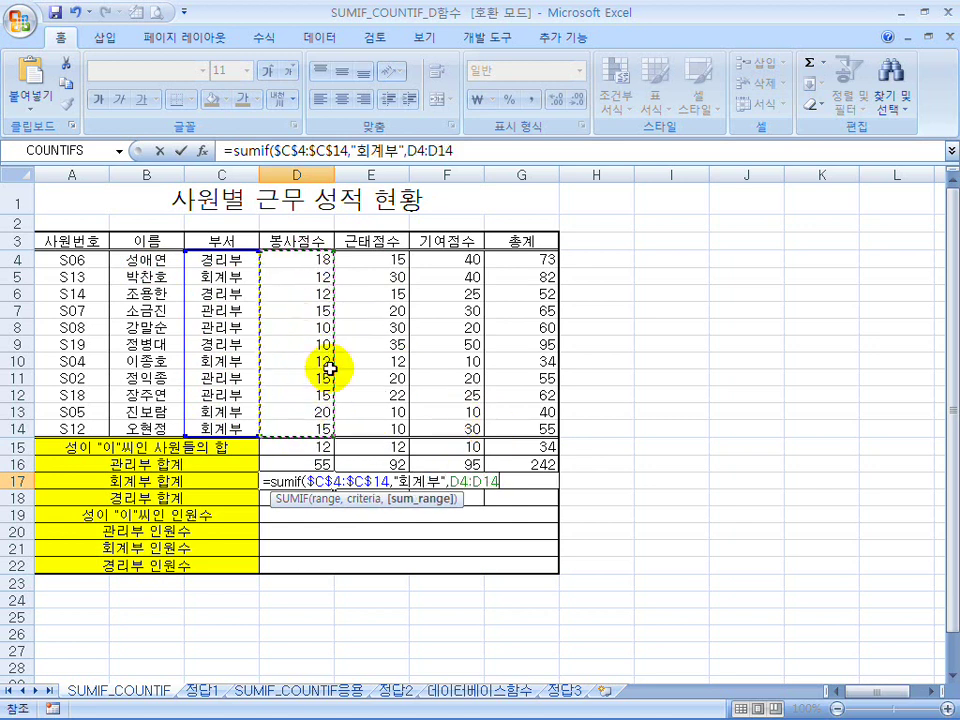
pyautogui.write(')')
pyautogui.press('Return')
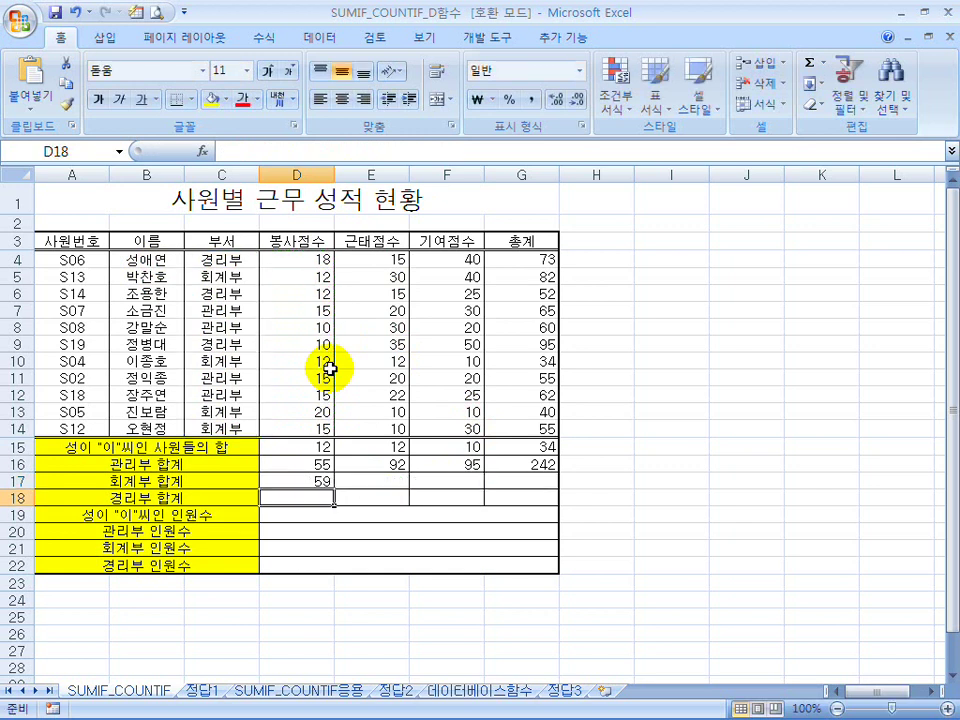
# - Copy the D17 formula across E17:G17 with the fill option that leaves out formatting
pyautogui.click(326, 480)
pyautogui.moveTo(334, 489); pyautogui.dragTo(553, 497)
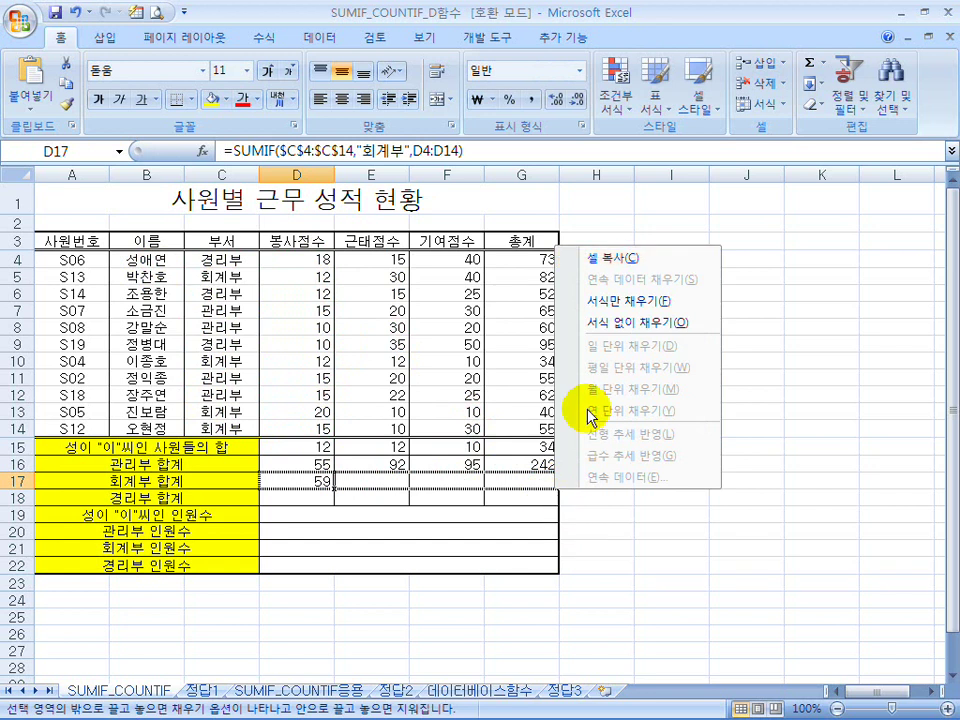
pyautogui.click(598, 328)
# - Enter =SUMIF($C$4:$C$14,"경리부",D4:D14) in D18 for the 경리부 total
pyautogui.click(280, 496)
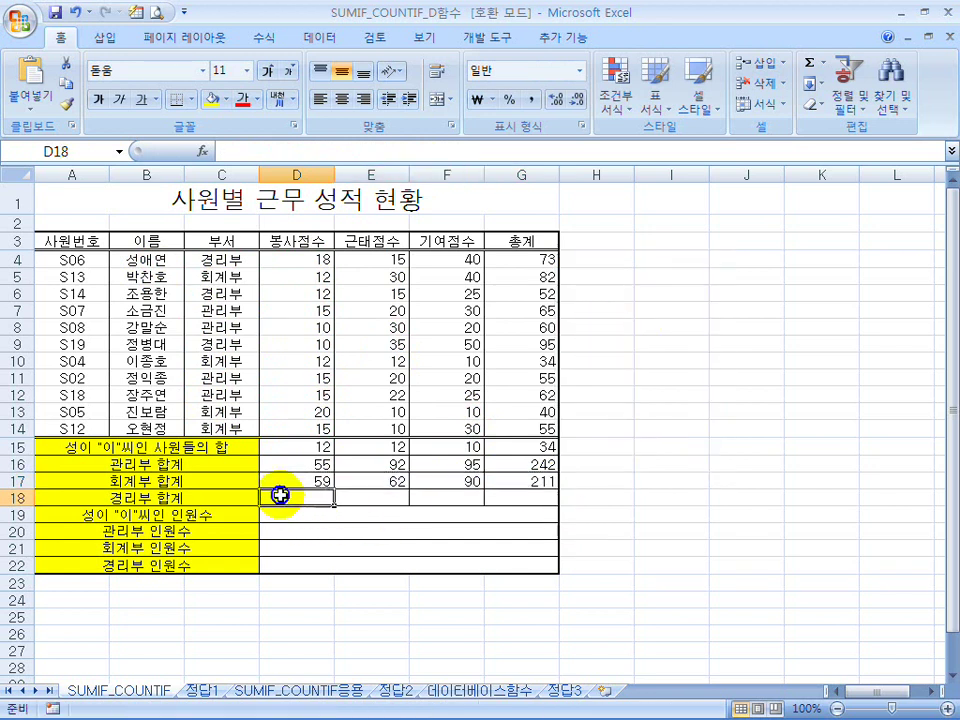
pyautogui.write('=ㄴumif(')
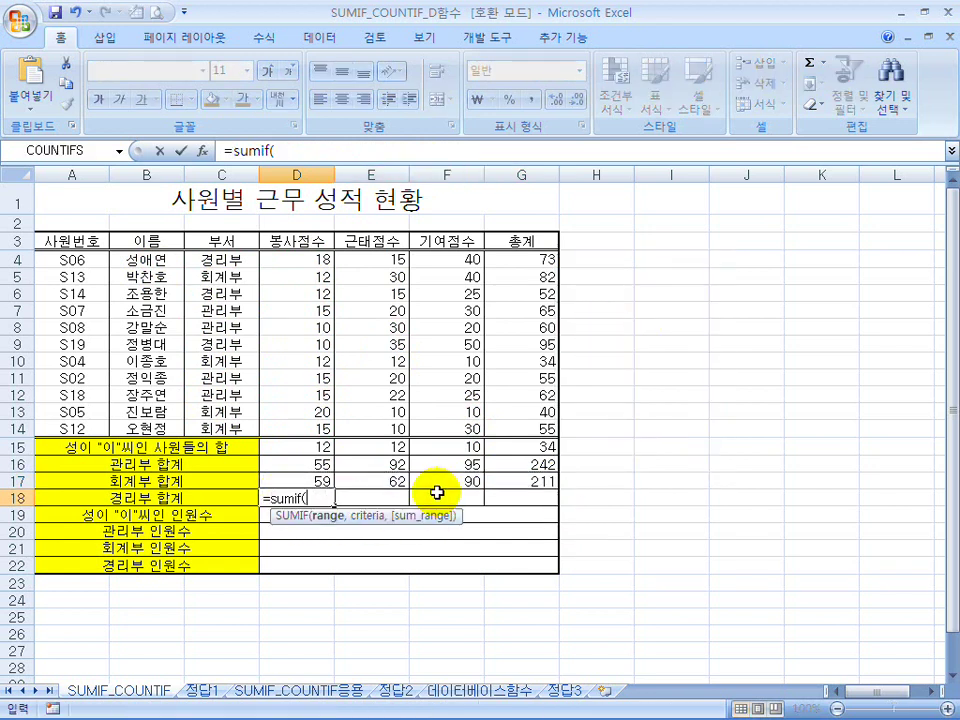
pyautogui.moveTo(221, 259); pyautogui.dragTo(226, 428)
pyautogui.press('F4')
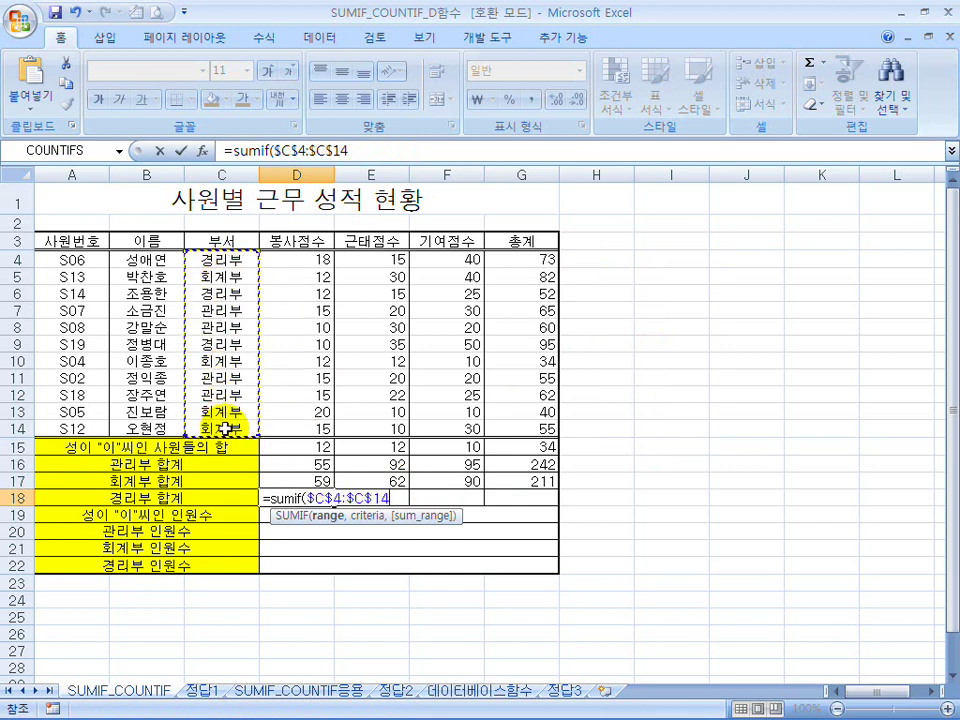
pyautogui.write(',')
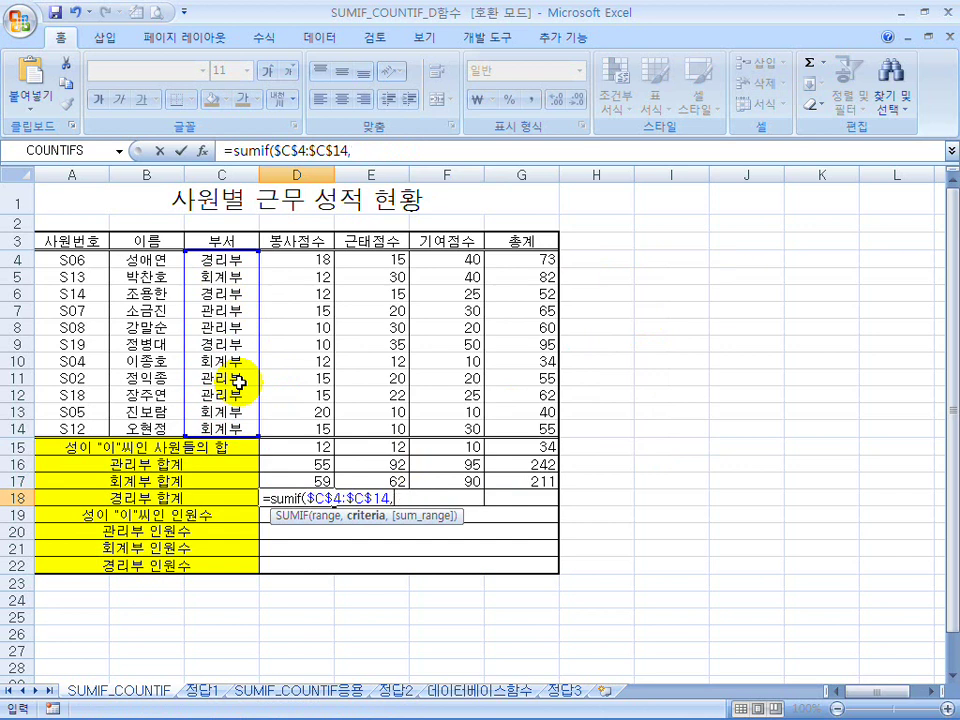
pyautogui.write('"경리부",')
pyautogui.moveTo(293, 259); pyautogui.dragTo(294, 426)
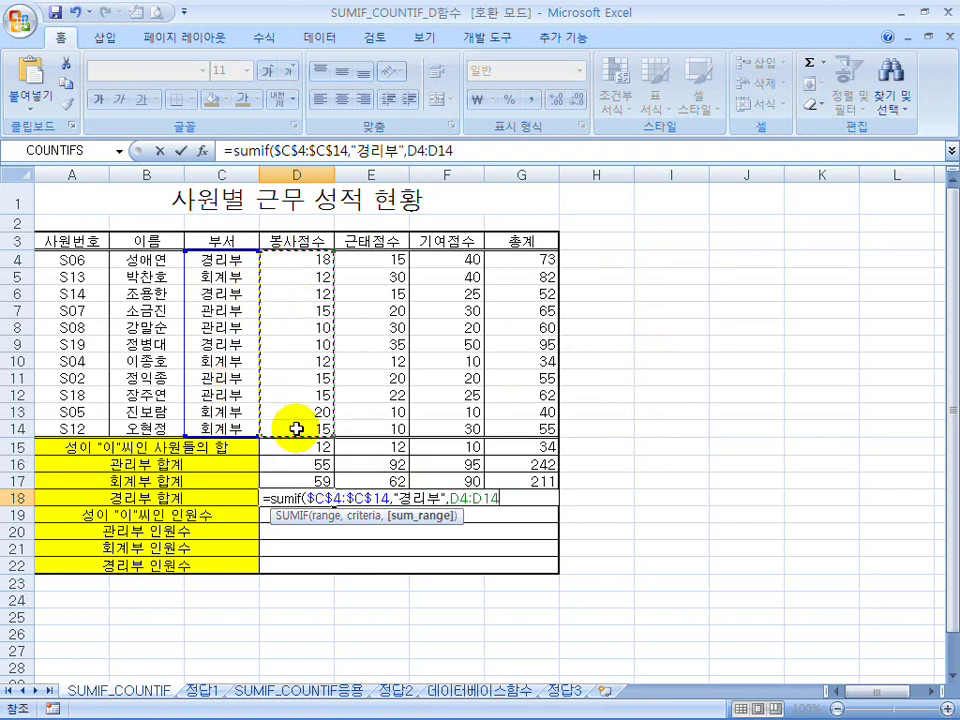
pyautogui.write(')')
pyautogui.press('Return')
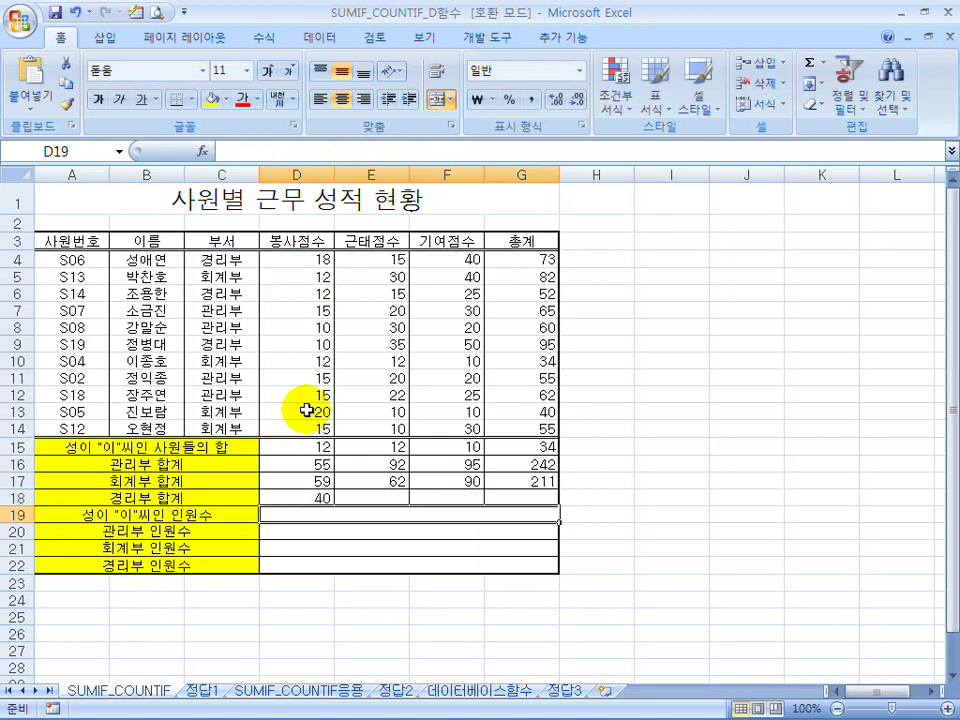
# - Copy the D18 formula across E18:G18 with the fill option that leaves out formatting
pyautogui.click(317, 497)
pyautogui.moveTo(333, 505); pyautogui.dragTo(541, 514)
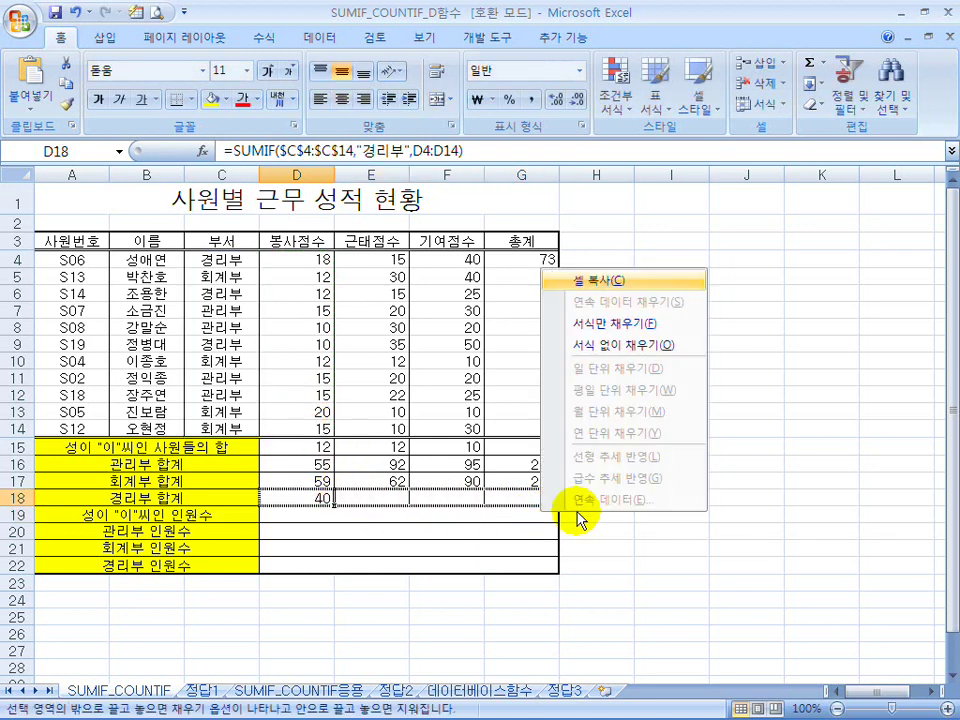
pyautogui.click(592, 345)
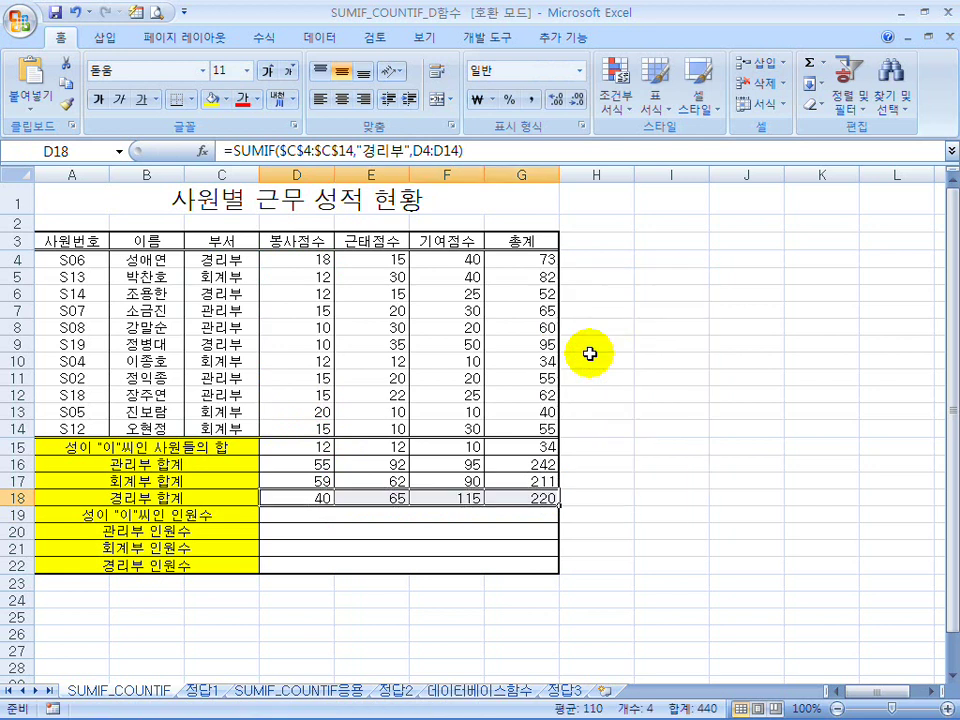
# - Review the total-row labels in A15:A18 and the headcount label in A19, and select the result cell D19
pyautogui.moveTo(208, 495); pyautogui.dragTo(209, 457)
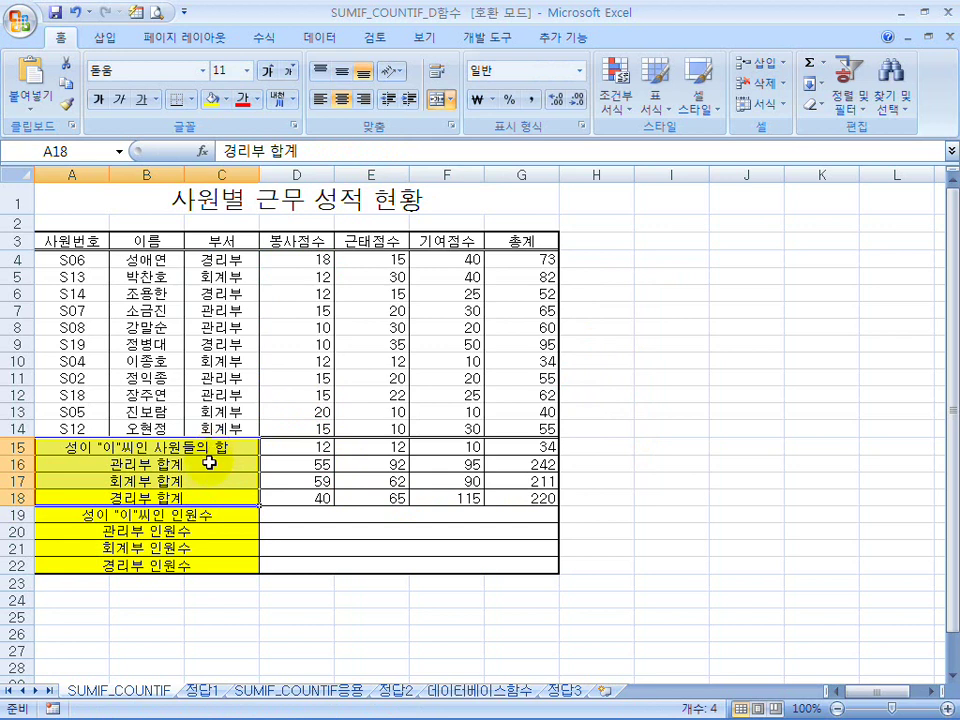
pyautogui.click(215, 517)
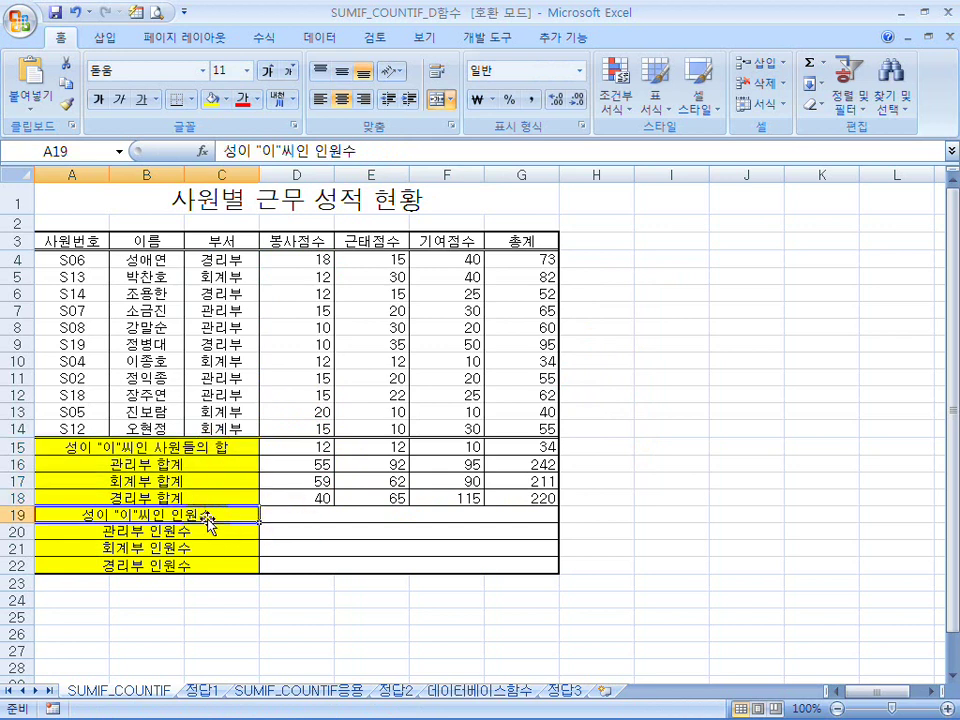
pyautogui.click(296, 515)
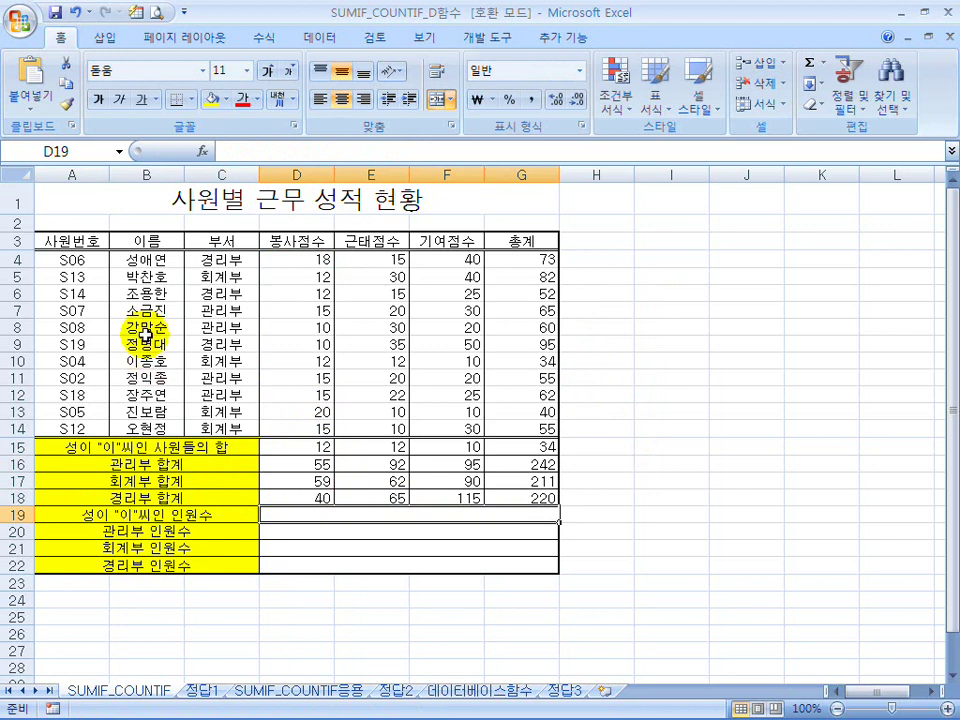
# - Enter =COUNTIF(B4:B14,"이*") in D19 to count the employees with the surname 이
pyautogui.moveTo(146, 260); pyautogui.dragTo(165, 418)
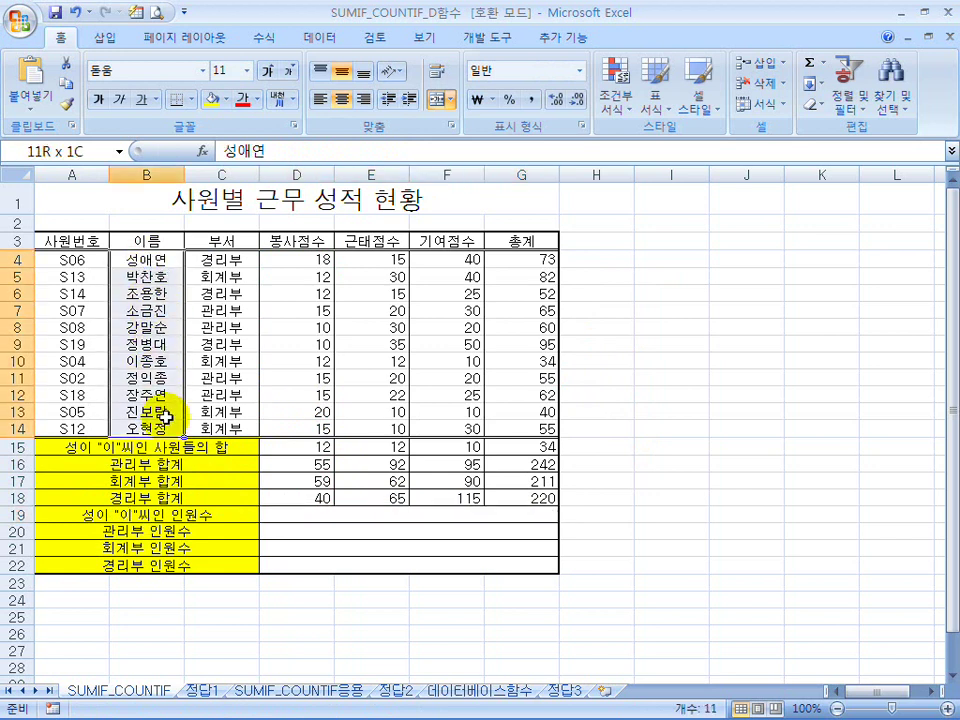
pyautogui.click(157, 362)
pyautogui.click(326, 512)
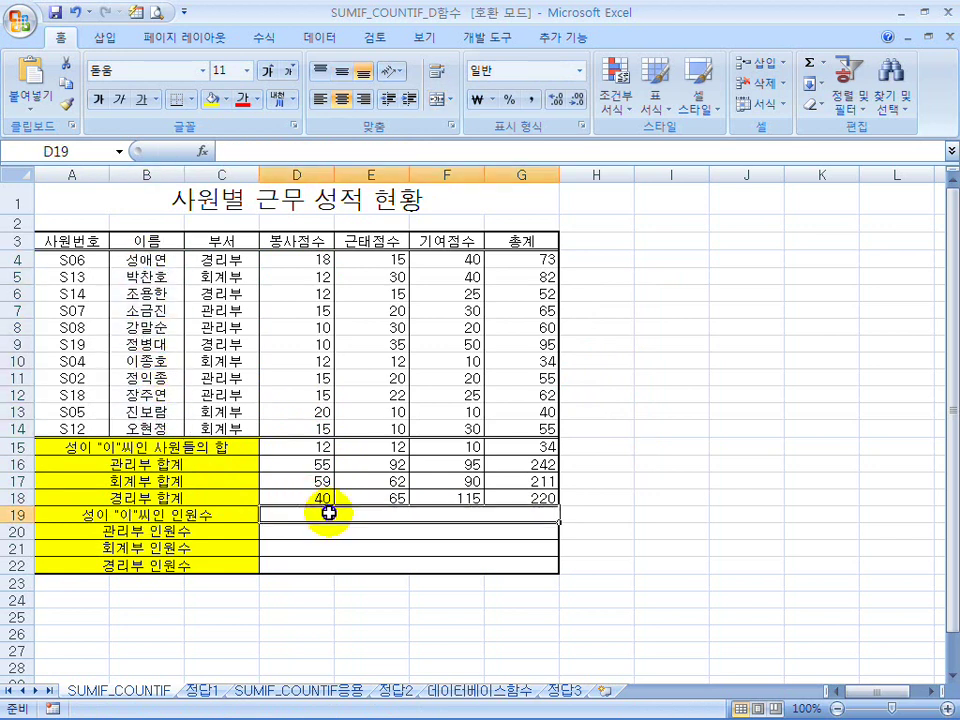
pyautogui.write('=')
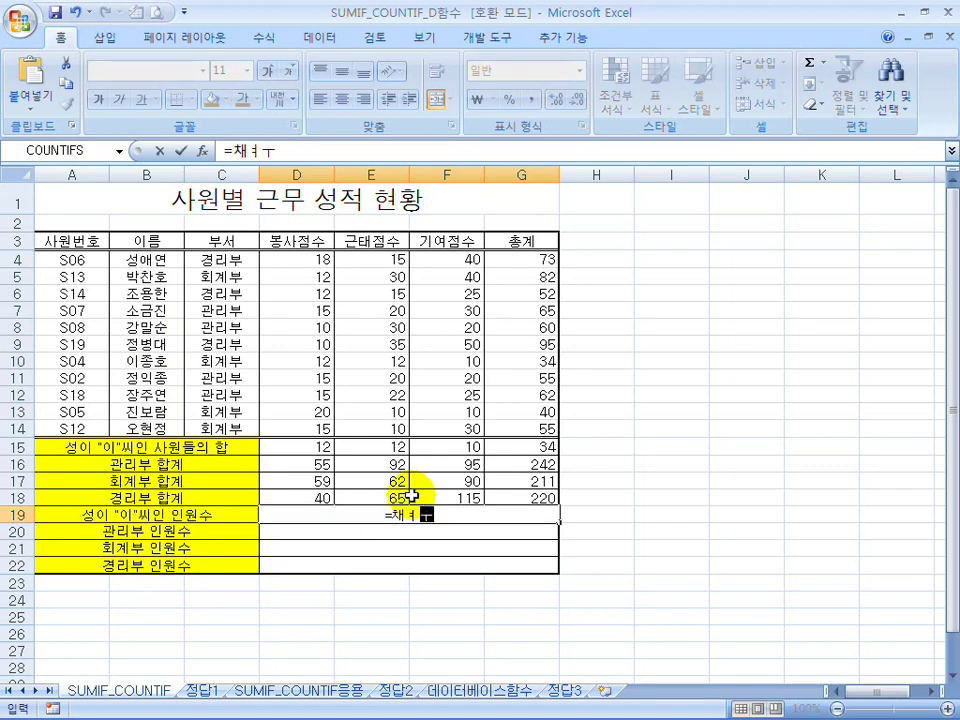
pyautogui.write('countfi')
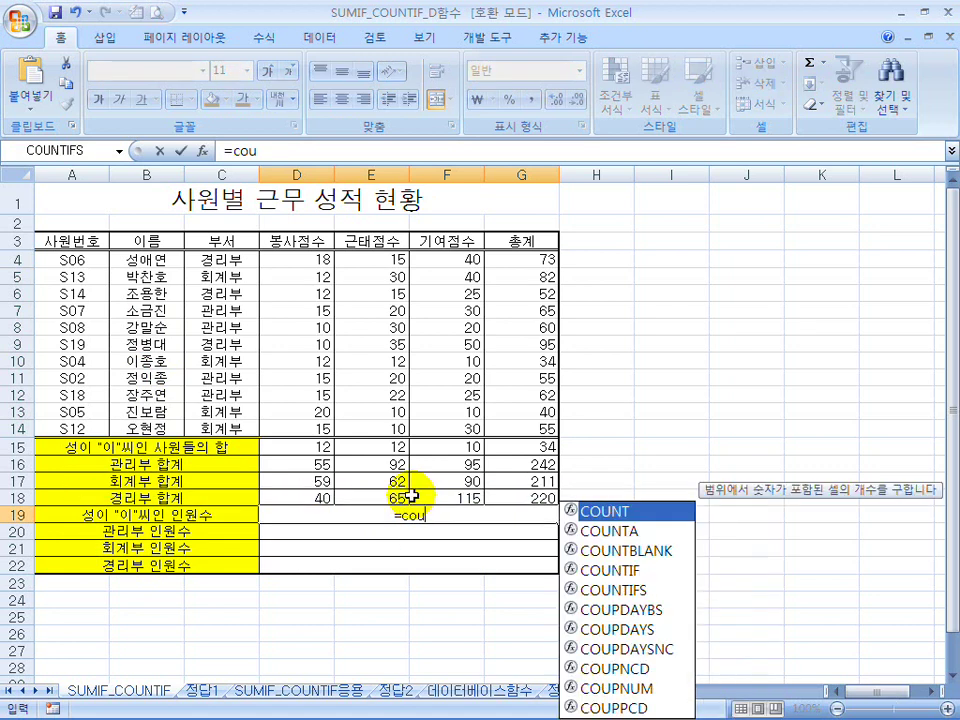
pyautogui.press('BackSpace')
pyautogui.press('BackSpace')
pyautogui.write('if')
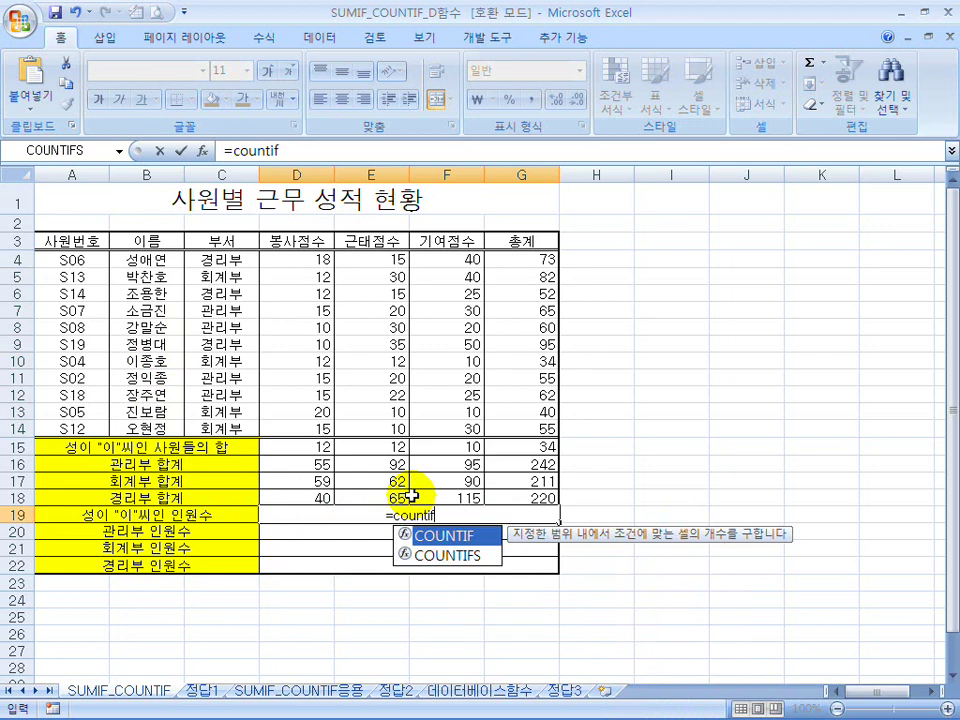
pyautogui.write('(')
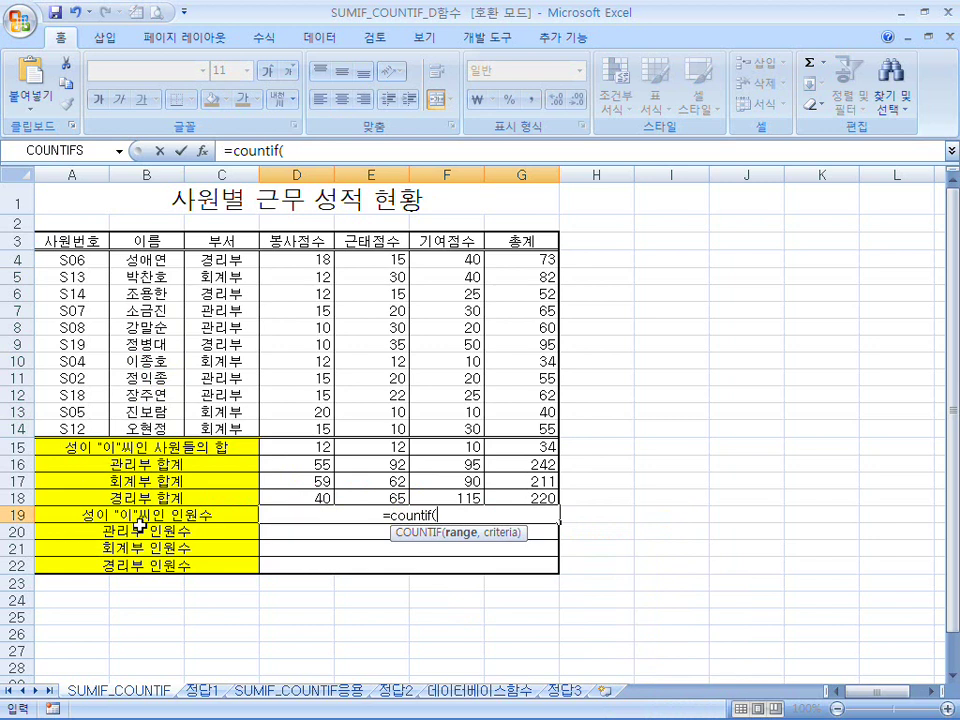
pyautogui.moveTo(148, 259); pyautogui.dragTo(150, 428)
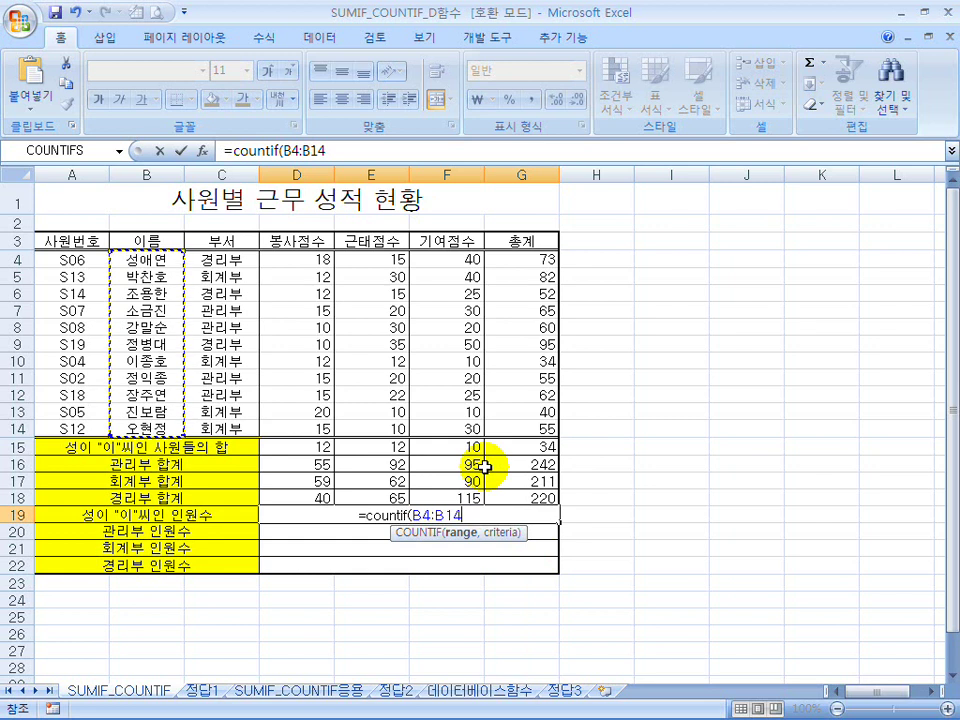
pyautogui.write(',')
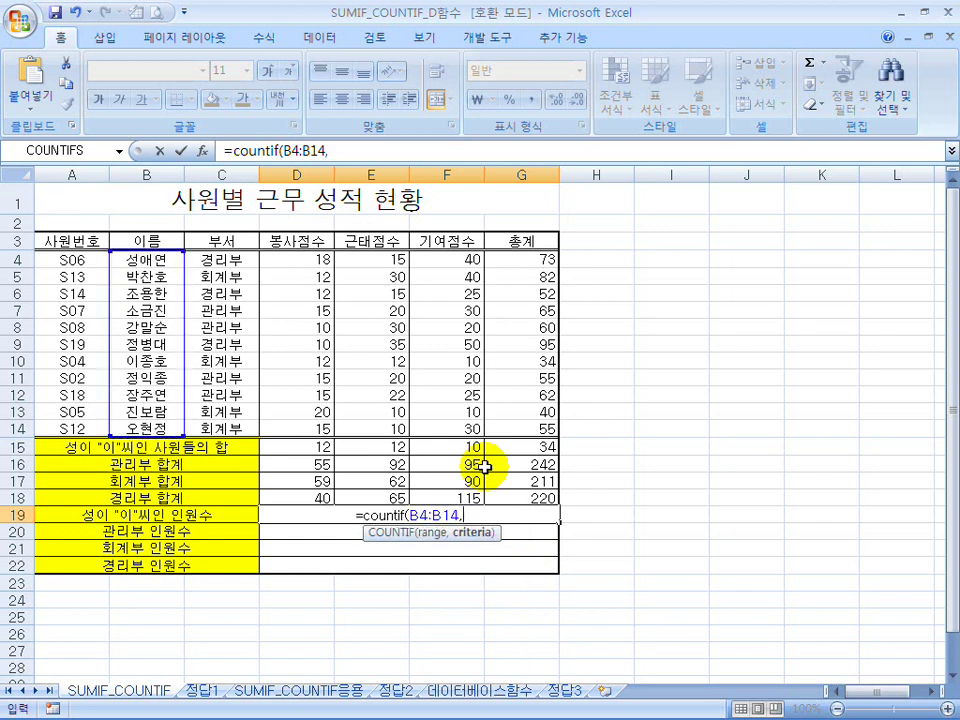
pyautogui.write('"ㅇ')
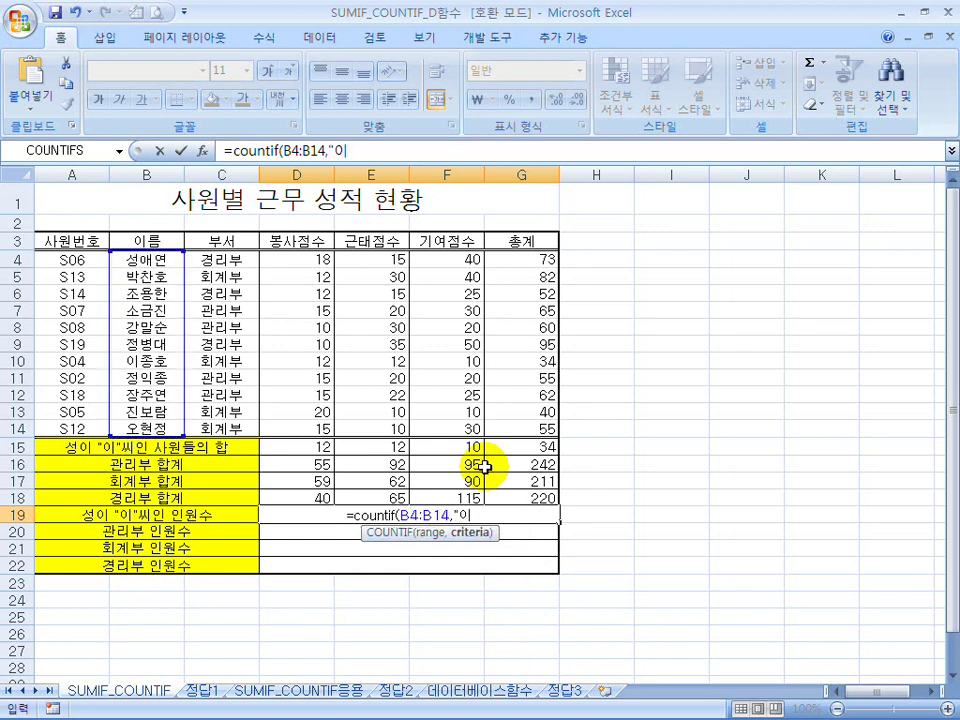
pyautogui.write('*")')
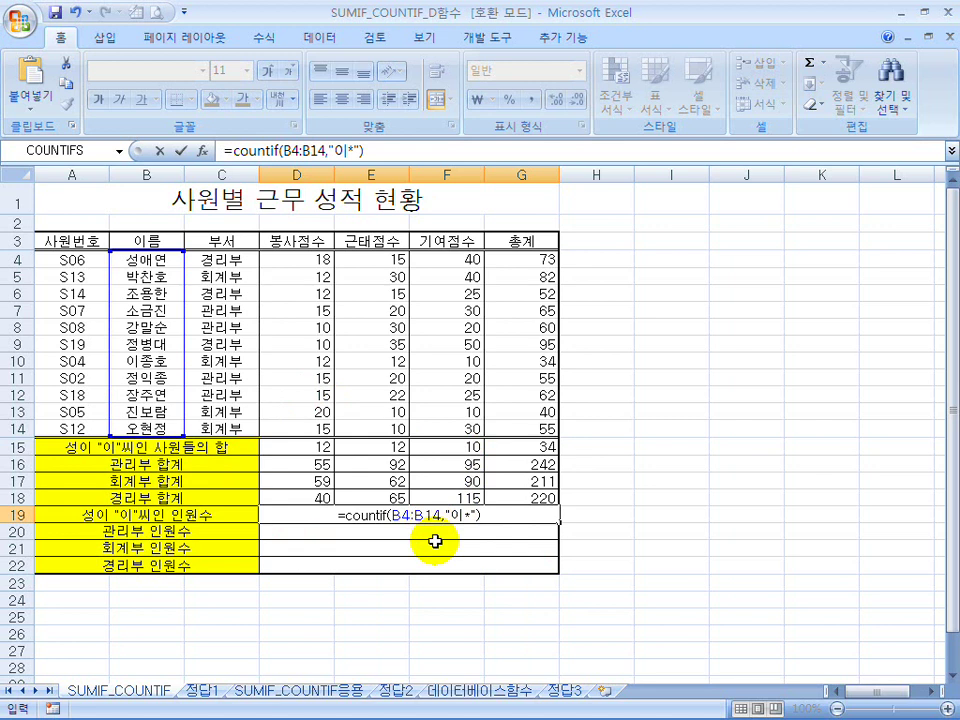
pyautogui.press('Return')
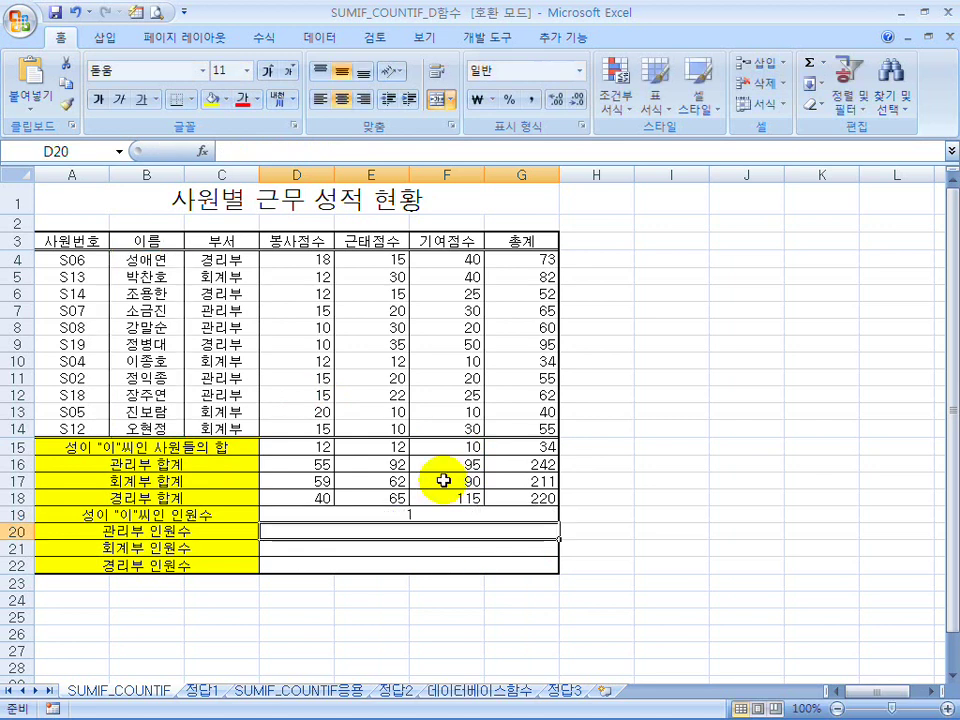
# - Enter =COUNTIF(C4:C14,"관리부") in D20 for the 관리부 headcount and check it against the 관리부 cells in the department column
pyautogui.write('=채ㅕㅜ샬')
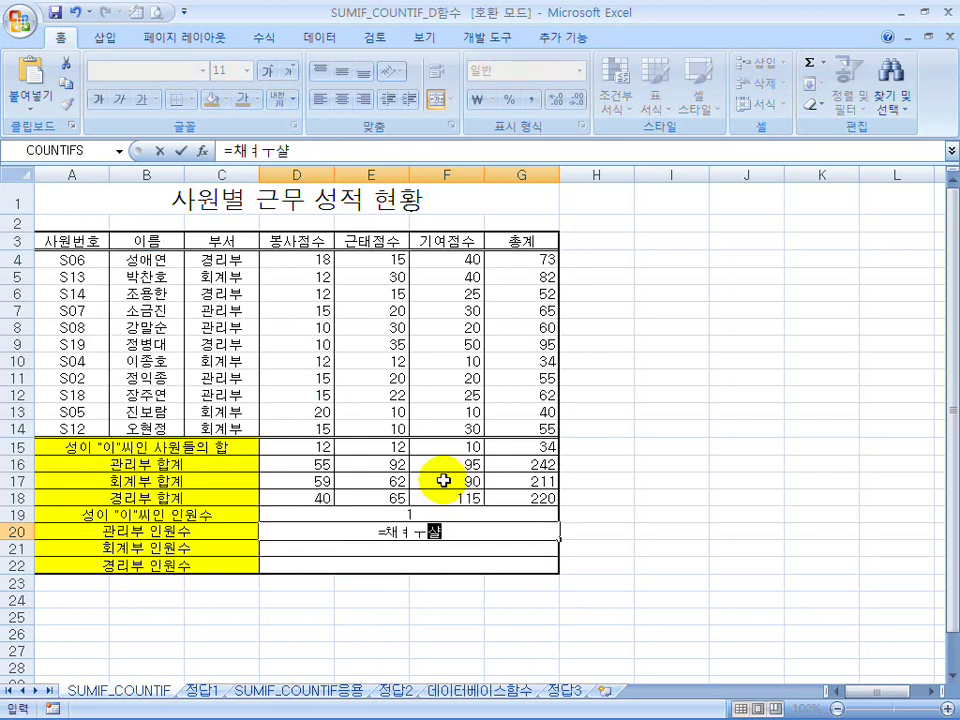
pyautogui.write('(')
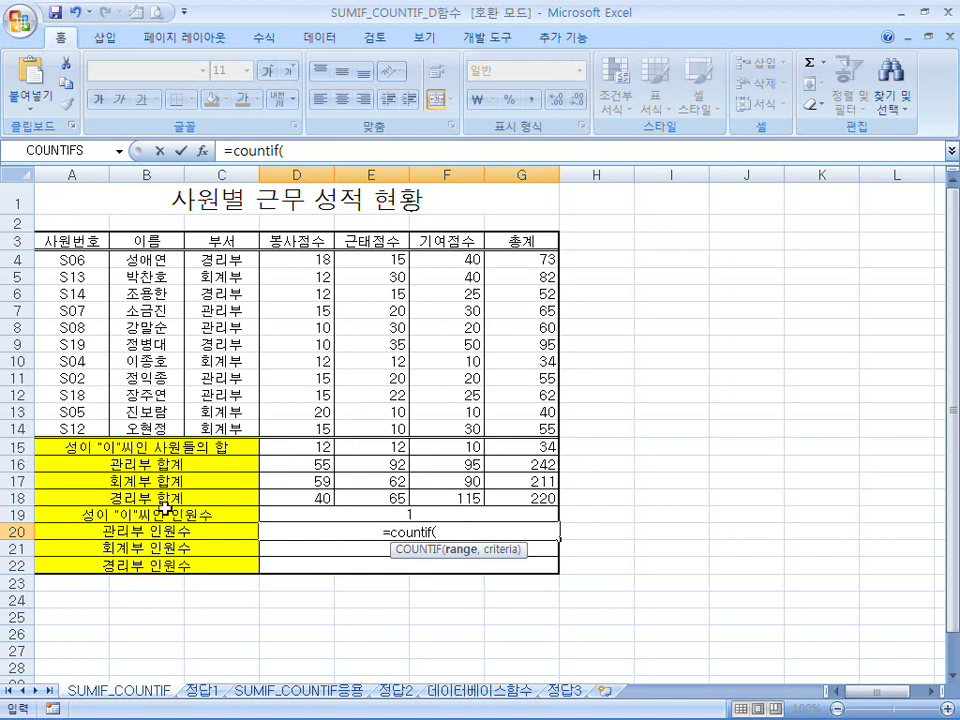
pyautogui.moveTo(232, 262); pyautogui.dragTo(231, 429)
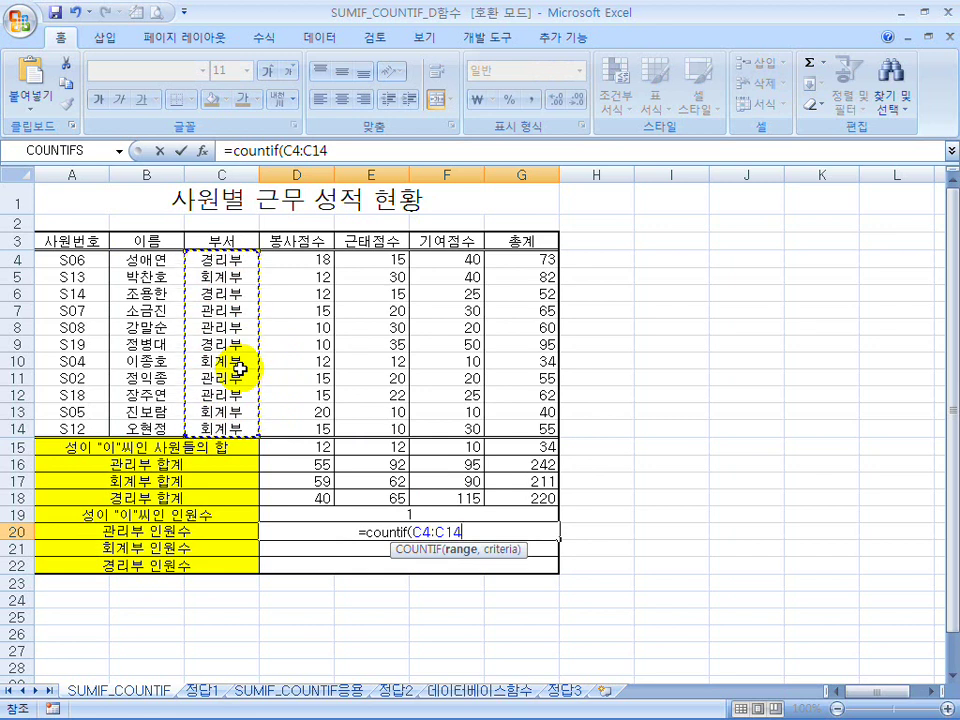
pyautogui.write(',"')
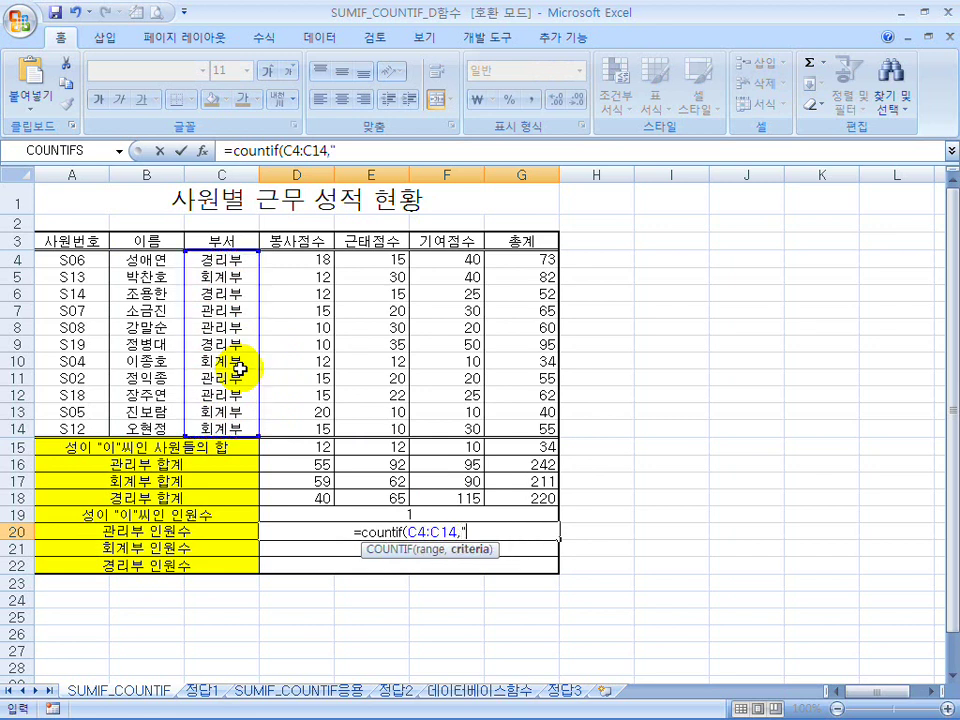
pyautogui.write('관리부')
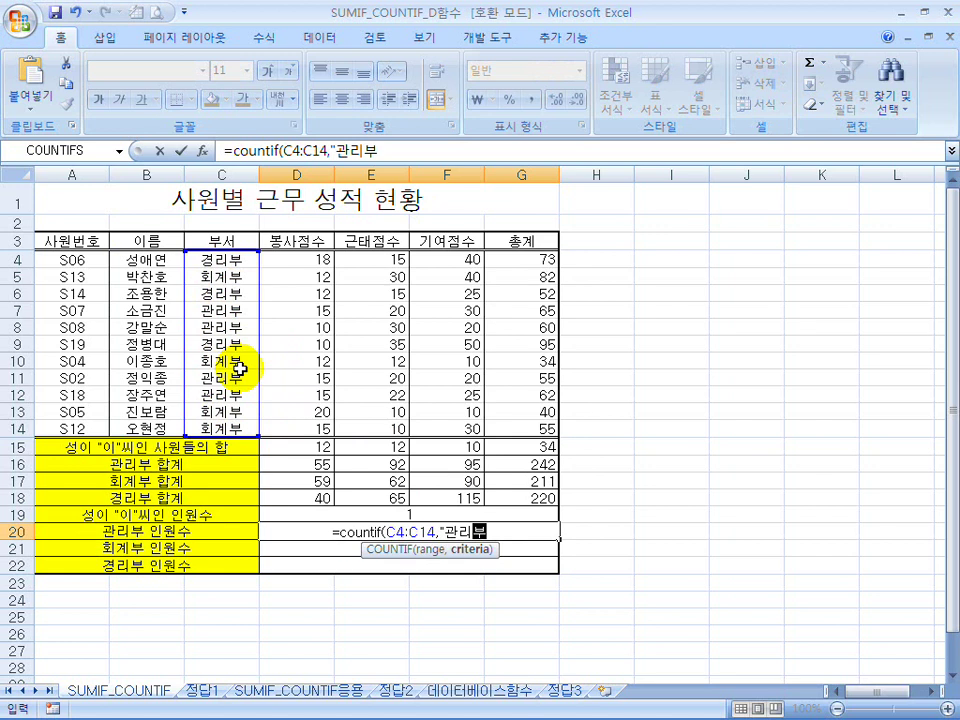
pyautogui.write('")')
pyautogui.press('Return')
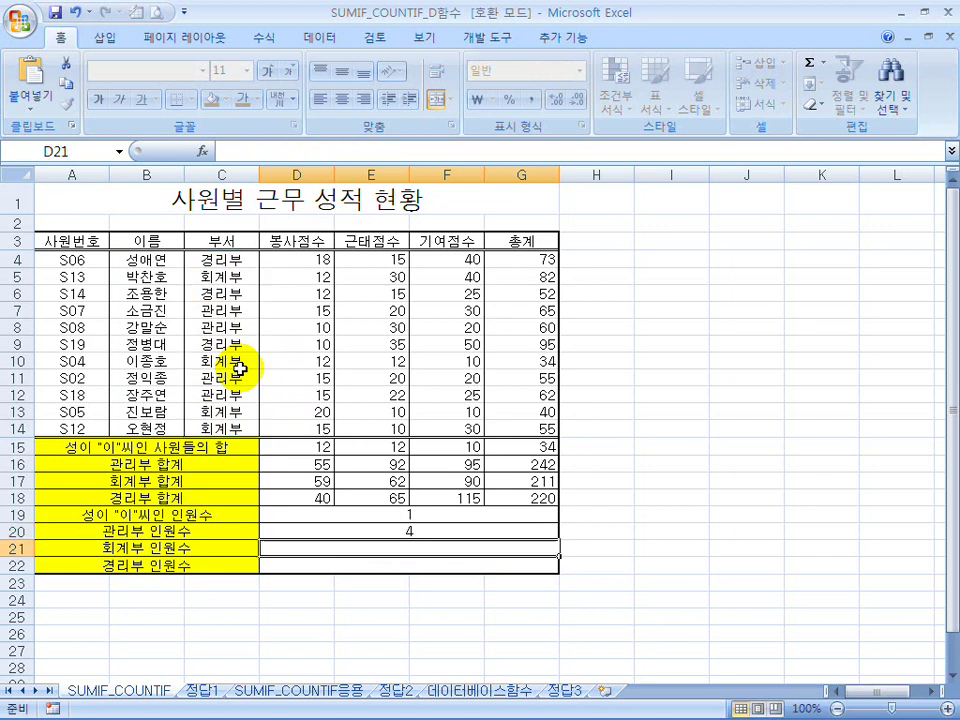
pyautogui.moveTo(231, 308); pyautogui.dragTo(236, 335)
pyautogui.click(233, 378)
pyautogui.click(238, 395)
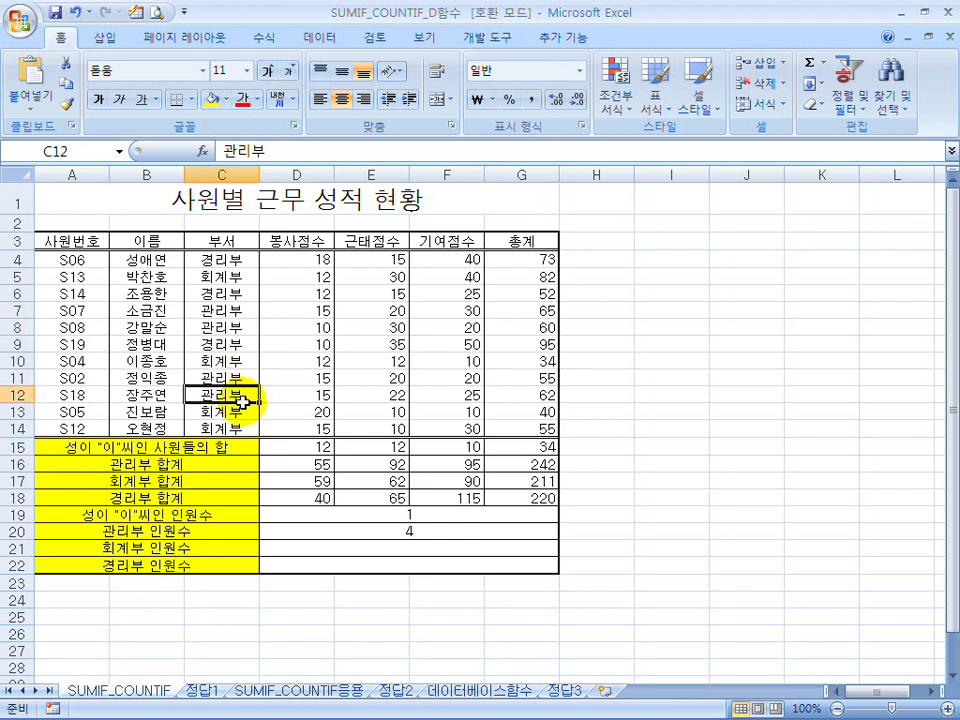
# - Enter =COUNTIF(C4:C14,"회계부") in D21 for the 회계부 headcount
pyautogui.click(391, 549)
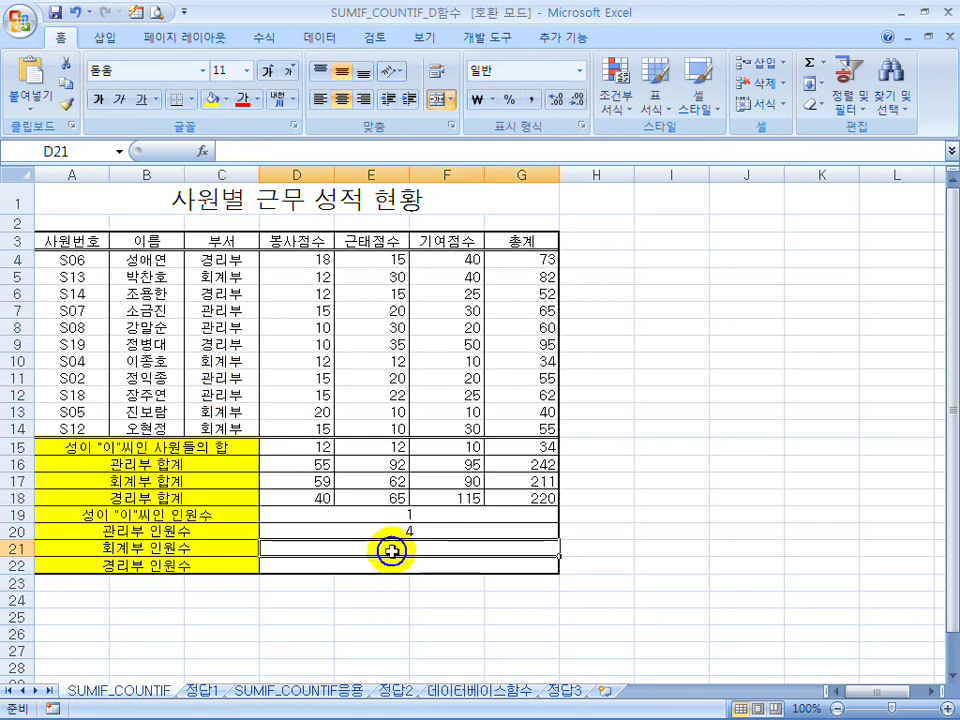
pyautogui.write('=ㅊountif*(')
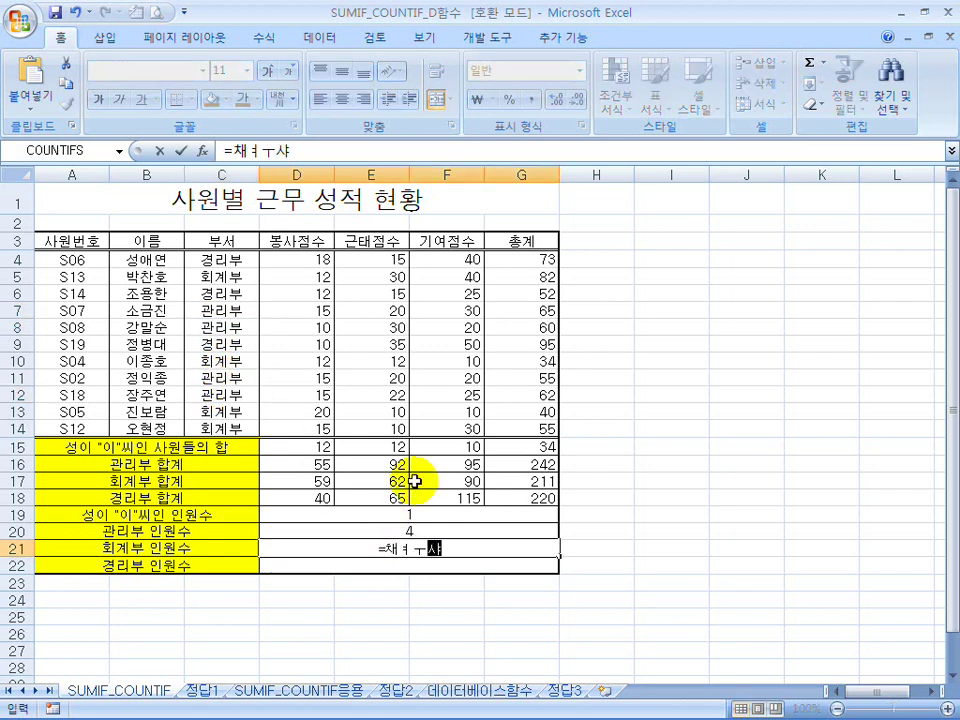
pyautogui.press('BackSpace')
pyautogui.press('BackSpace')
pyautogui.write('(')
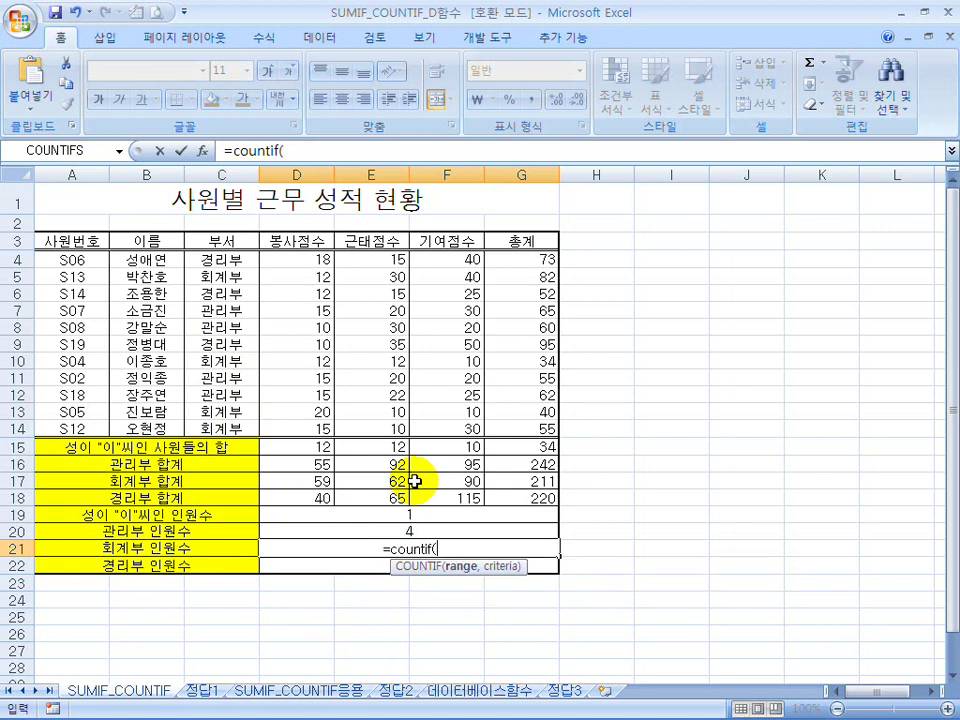
pyautogui.moveTo(221, 262); pyautogui.dragTo(242, 422)
pyautogui.write(',"')
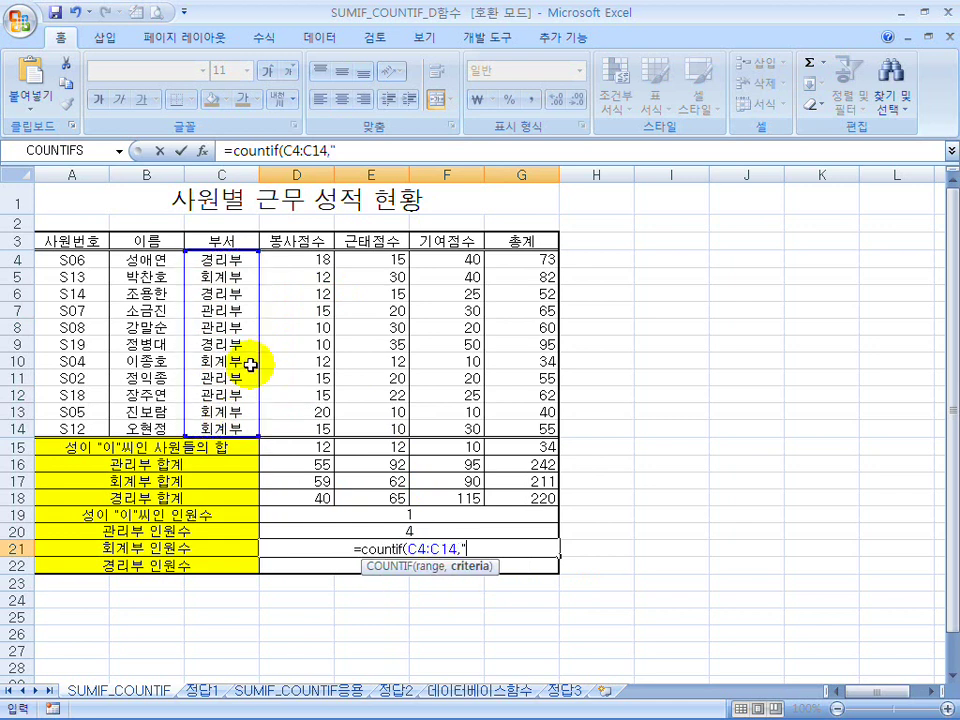
pyautogui.write('ㄱ계부"')
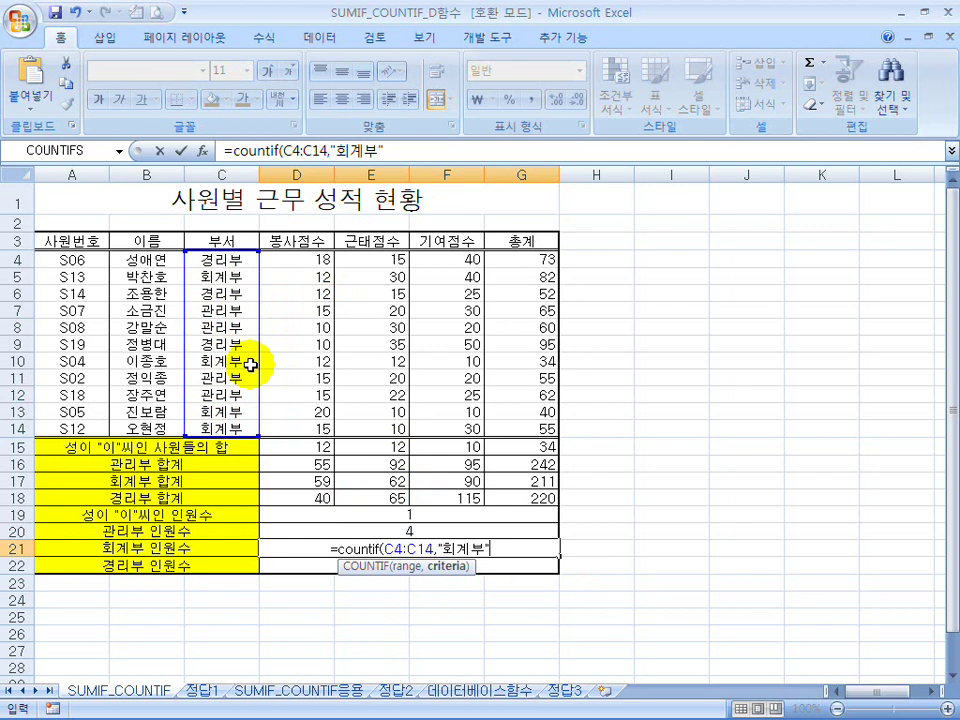
pyautogui.press('Return')
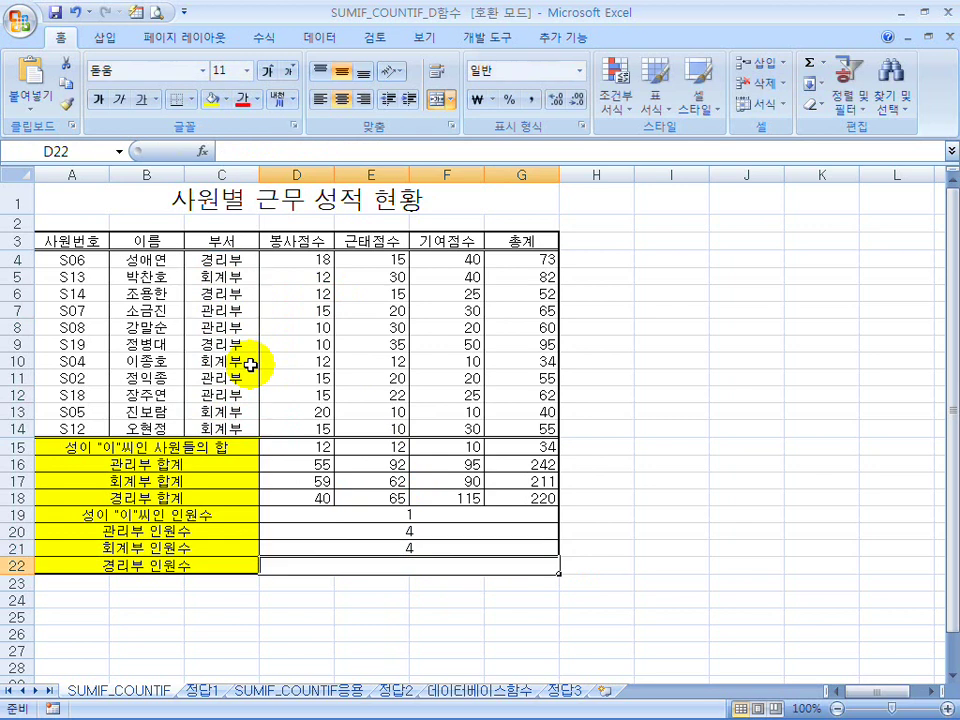
# - Enter =COUNTIF(C4:C14,"경리부") in D22 for the 경리부 headcount, and compare the formulas in D19 and D15
pyautogui.write('=')
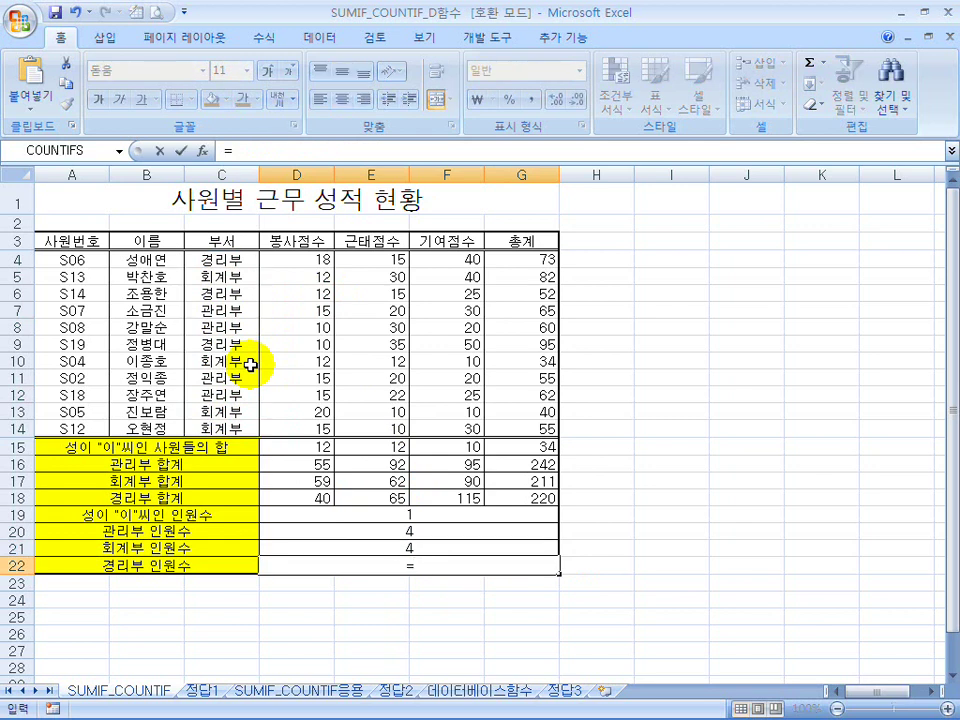
pyautogui.write('체ㅐ')
pyautogui.write('countif(')
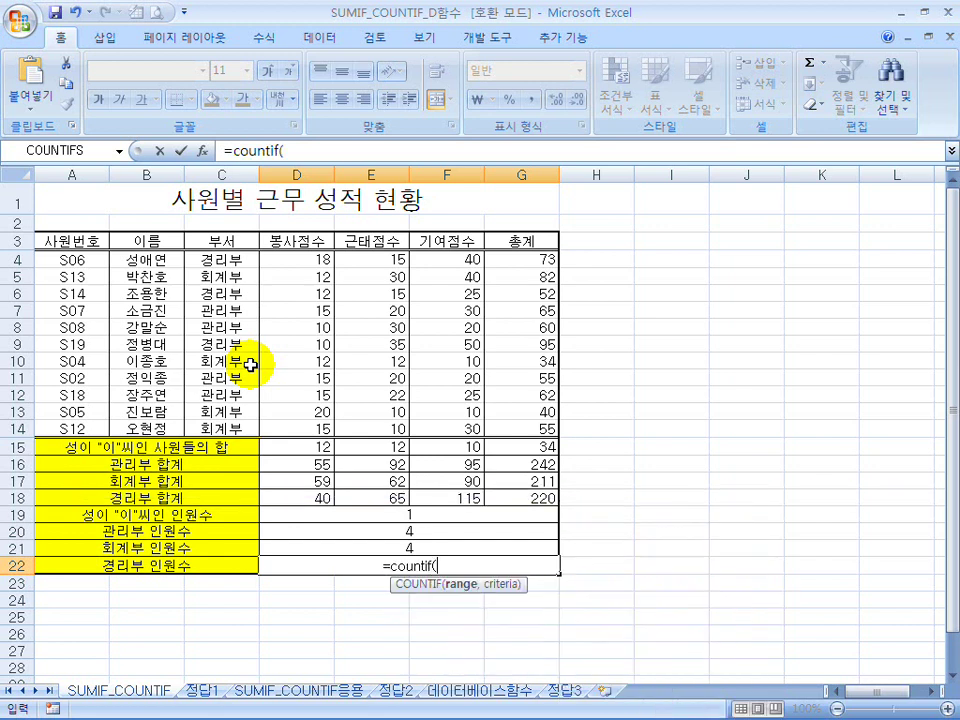
pyautogui.moveTo(236, 257); pyautogui.dragTo(236, 422)
pyautogui.write(',')
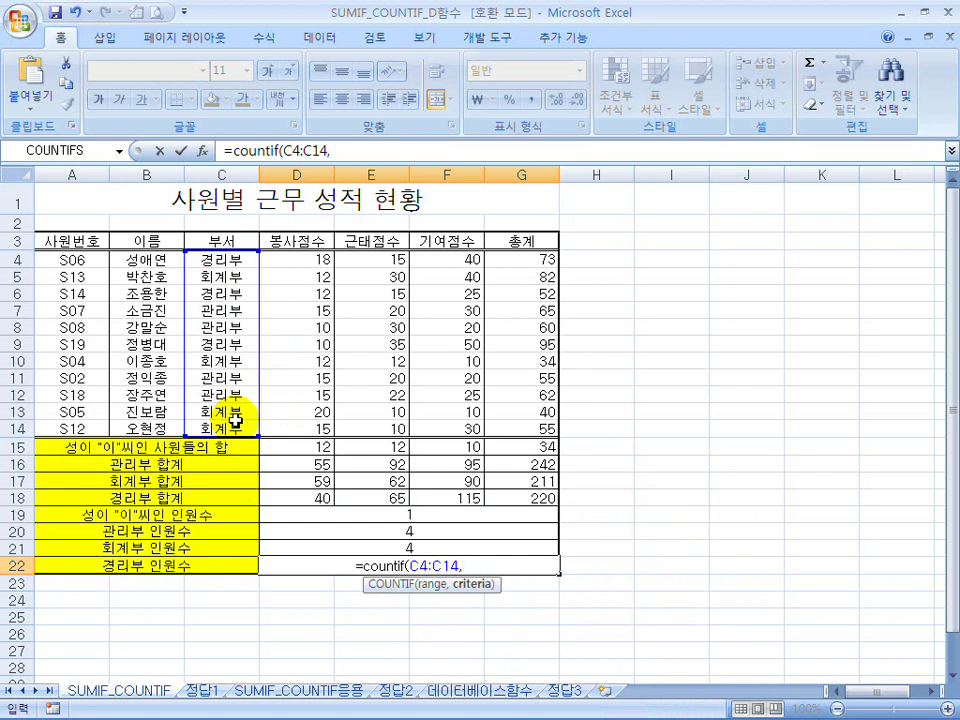
pyautogui.write('"경리부")')
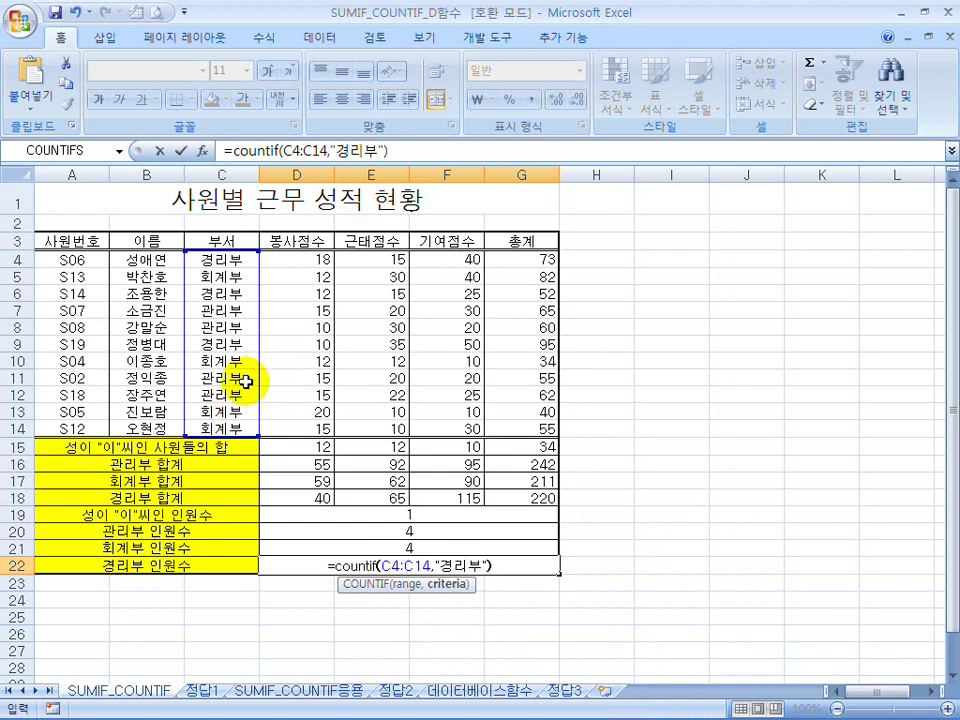
pyautogui.press('Return')
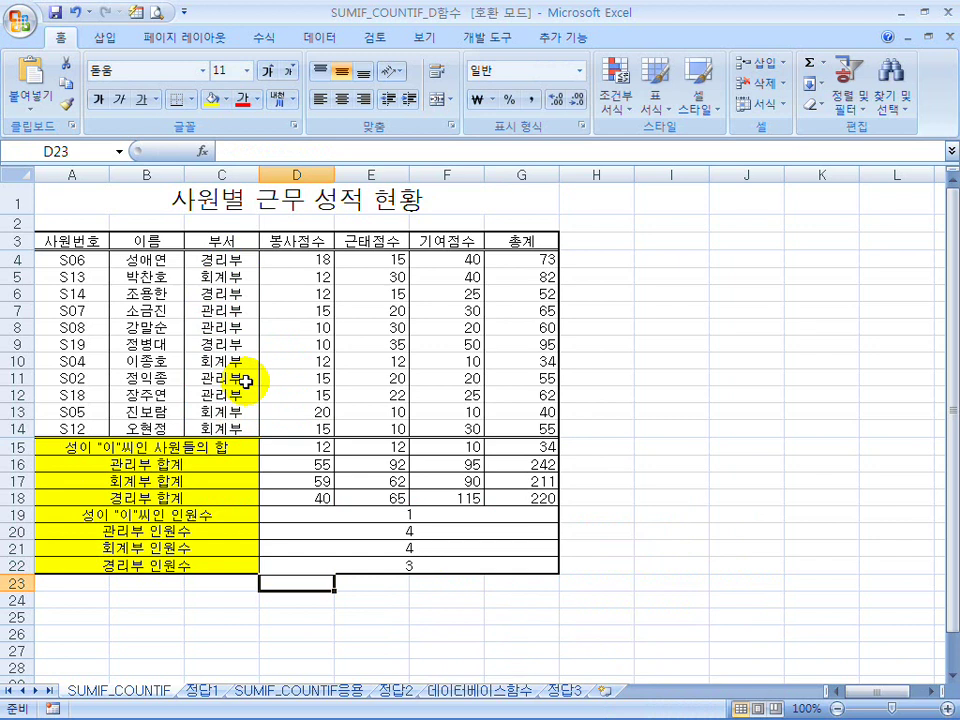
pyautogui.click(382, 514)
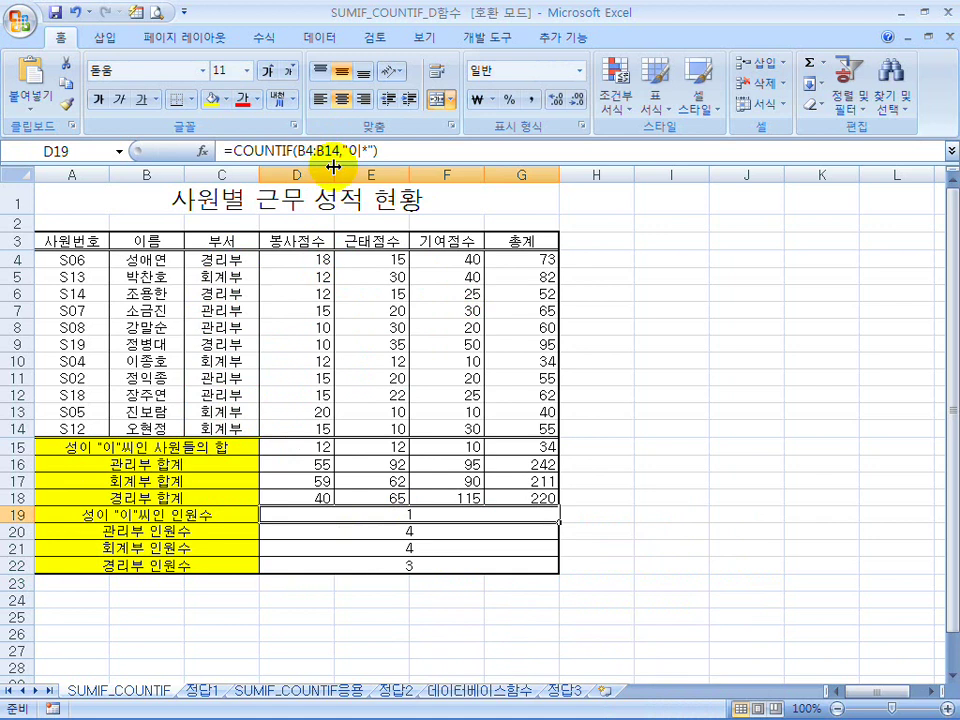
pyautogui.click(321, 446)
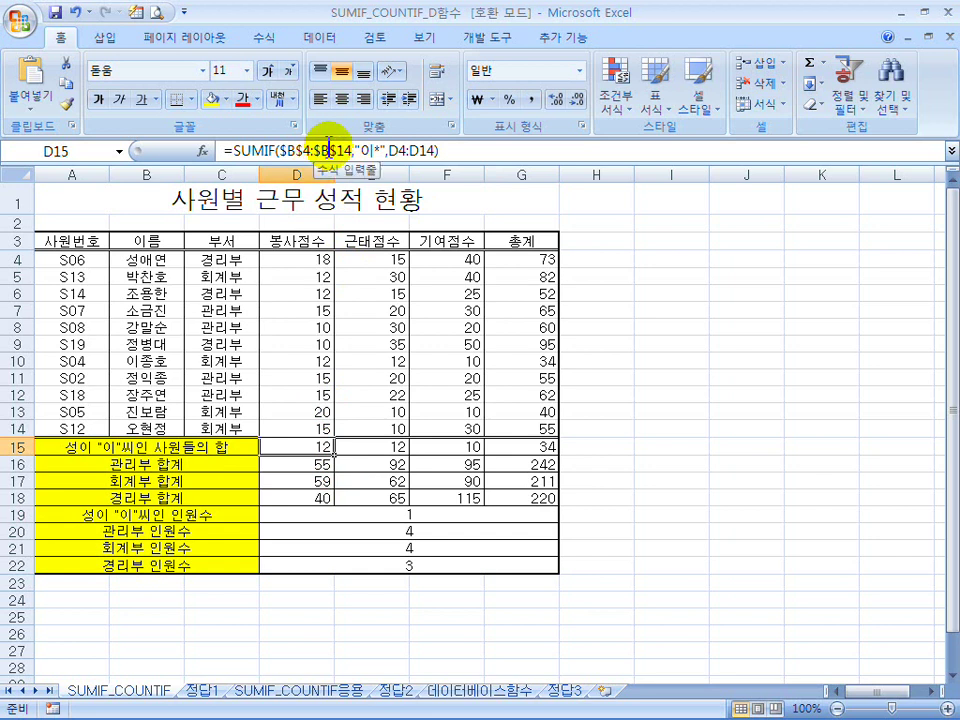
# - Open the SUMIF_COUNTIF응용 sheet, review the 총계 scores in G4:G14, and select G15 in the 총계가 40점이상 합 row
pyautogui.click(306, 692)
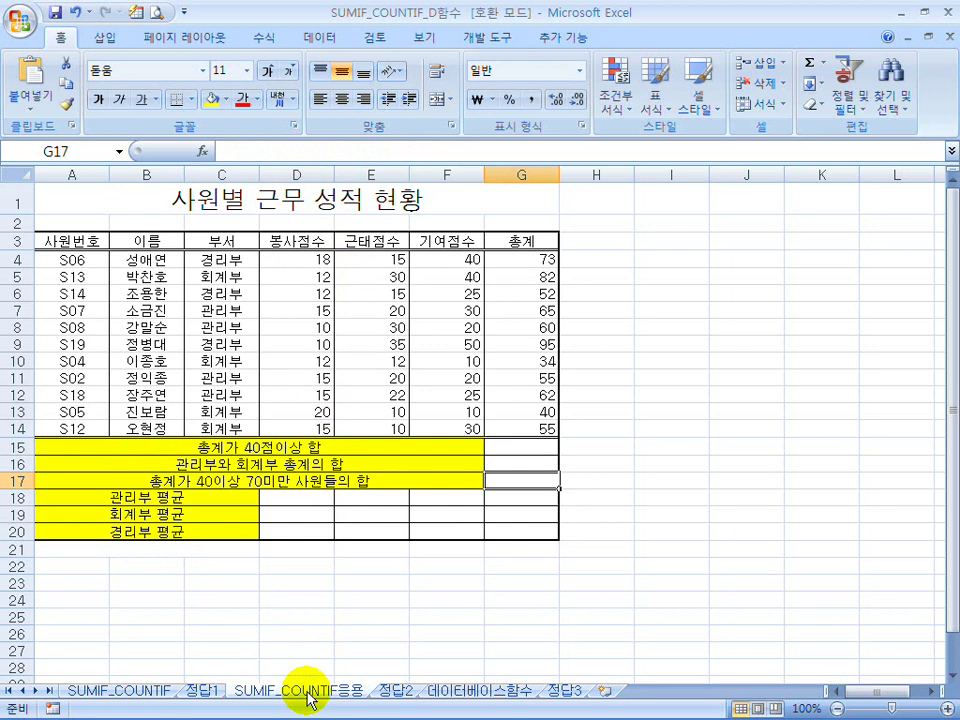
pyautogui.click(522, 447)
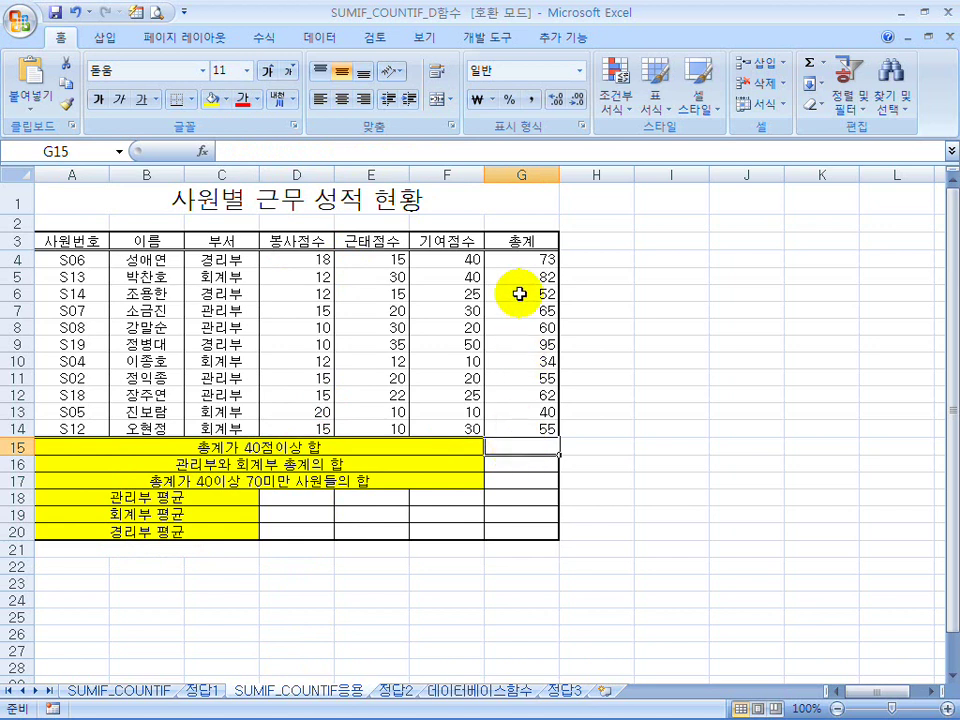
pyautogui.moveTo(516, 259); pyautogui.dragTo(522, 426)
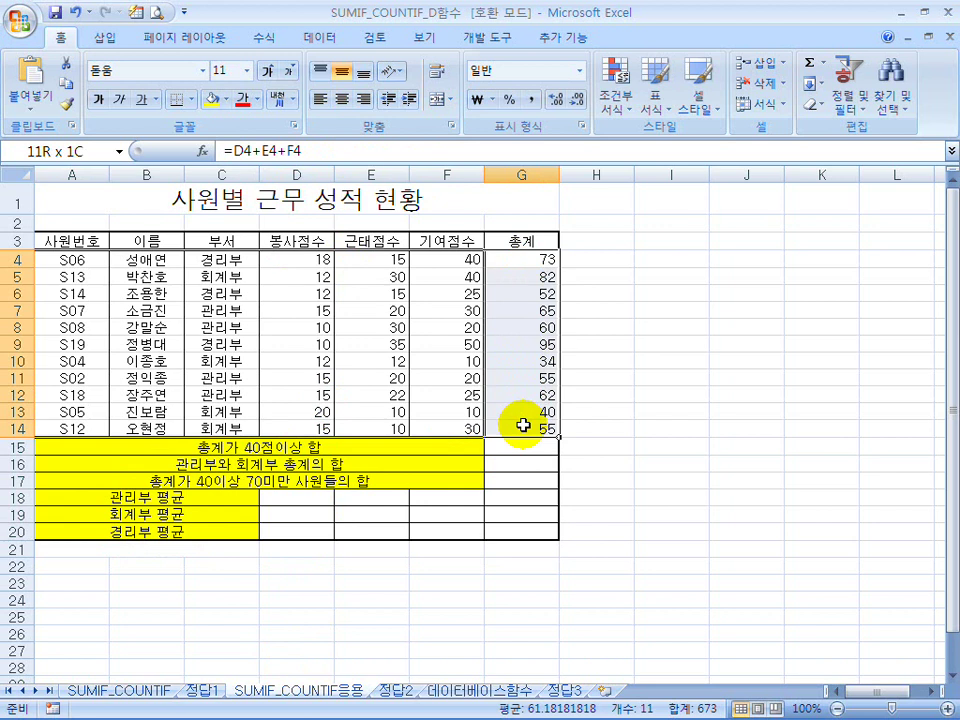
pyautogui.moveTo(544, 259); pyautogui.dragTo(546, 431)
pyautogui.moveTo(546, 360)
pyautogui.mouseDown()
pyautogui.moveTo(612, 361)
pyautogui.moveTo(553, 360)
pyautogui.mouseUp()
pyautogui.click(534, 451)
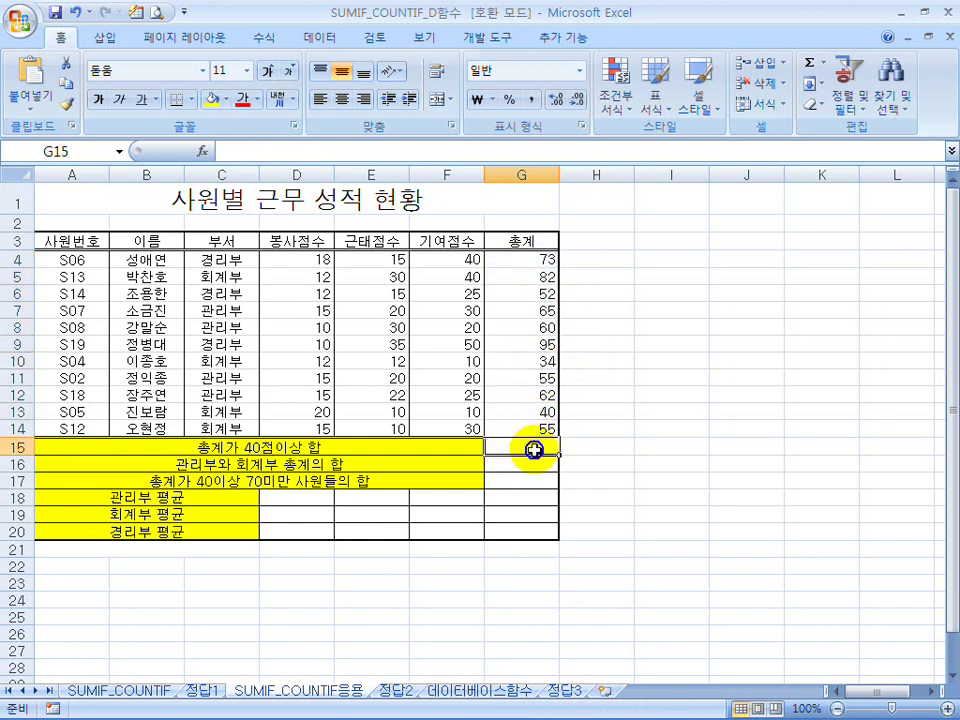
# - Start the G15 formula as =SUMIF(G4:G14,">=40" for the total of 총계 scores of 40 or more
pyautogui.write('=')
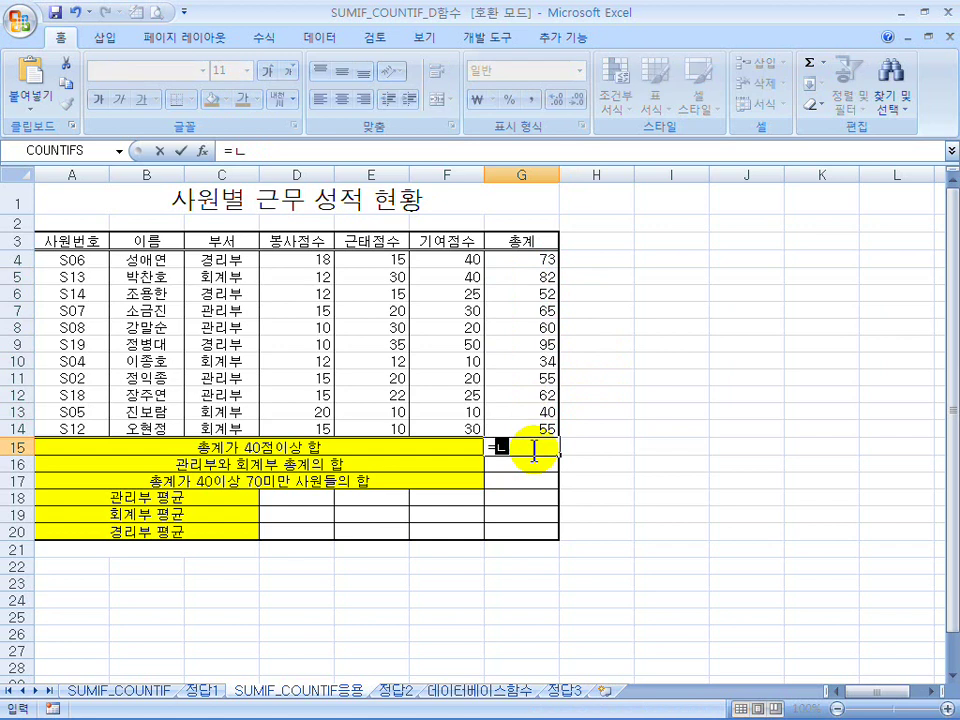
pyautogui.write('sumif(')
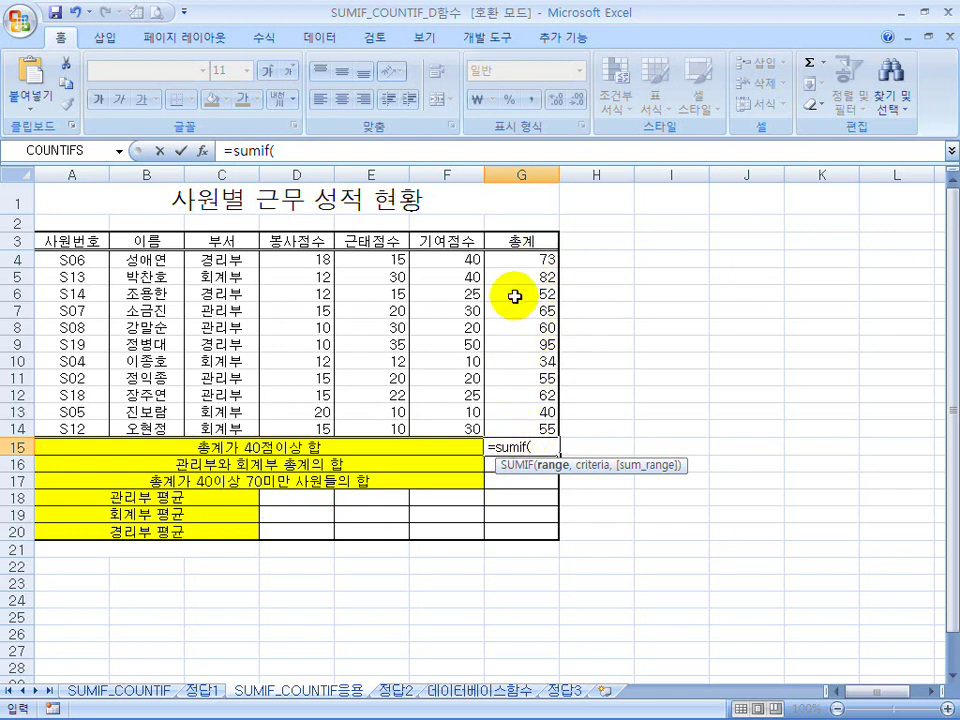
pyautogui.moveTo(523, 259); pyautogui.dragTo(525, 423)
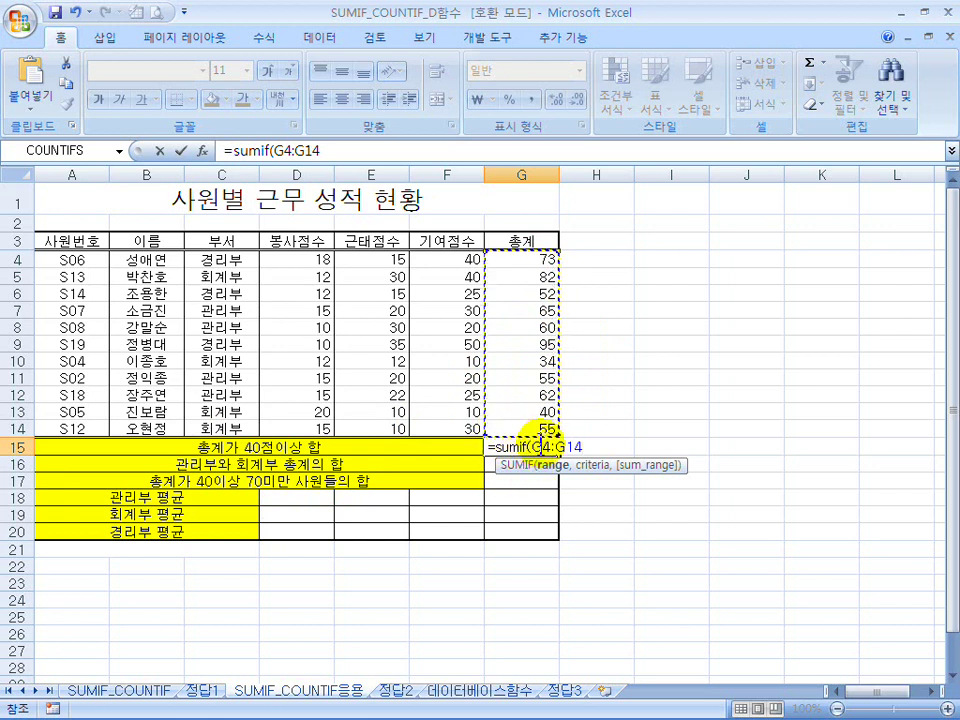
pyautogui.write(',">=40')
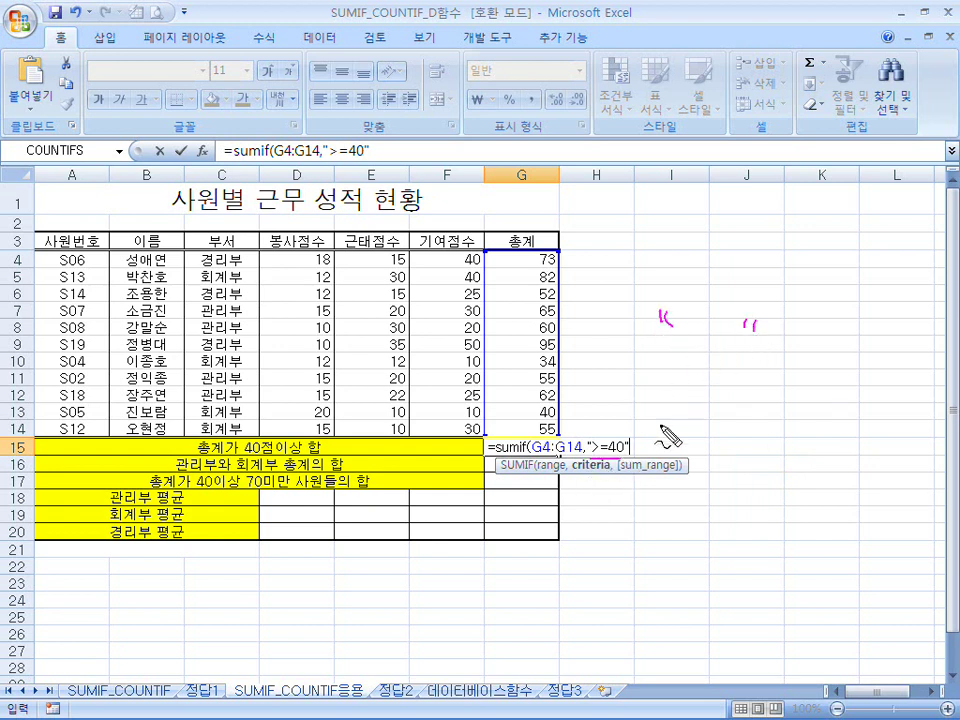
# - Handwrite the criteria examples ">=40" and "<40" with the screen pen beside the formula, underline them, circle the quotation marks, and clear the ink
pyautogui.moveTo(683, 398); pyautogui.dragTo(690, 431)
pyautogui.moveTo(747, 418); pyautogui.dragTo(785, 405)
pyautogui.moveTo(697, 443); pyautogui.dragTo(797, 438)
pyautogui.moveTo(745, 478)
pyautogui.mouseDown()
pyautogui.moveTo(761, 521)
pyautogui.moveTo(778, 510)
pyautogui.mouseUp()
pyautogui.moveTo(703, 478); pyautogui.dragTo(711, 490)
pyautogui.moveTo(700, 547); pyautogui.dragTo(800, 544)
pyautogui.moveTo(737, 540)
pyautogui.mouseDown()
pyautogui.moveTo(800, 535)
pyautogui.moveTo(815, 470)
pyautogui.mouseUp()
pyautogui.moveTo(692, 500); pyautogui.dragTo(712, 510)
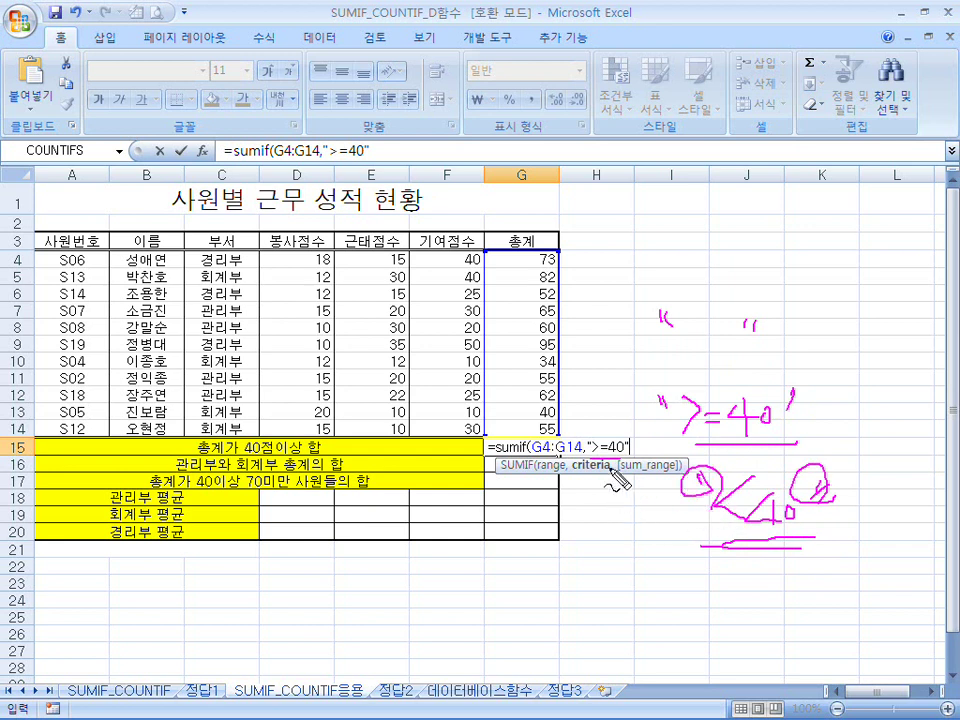
pyautogui.press('Escape')
# - Complete the G15 formula with the sum range G4:G14 as =SUMIF(G4:G14,">=40",G4:G14), comparing it with the criteria range
pyautogui.write(',')
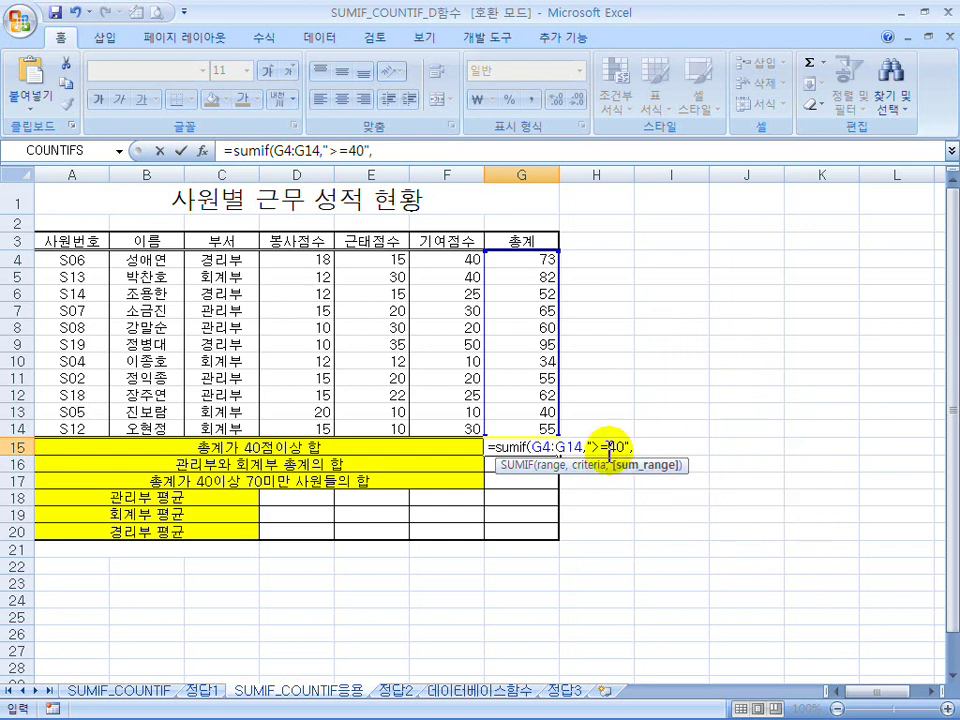
pyautogui.moveTo(541, 259); pyautogui.dragTo(542, 426)
pyautogui.moveTo(431, 147); pyautogui.dragTo(280, 150)
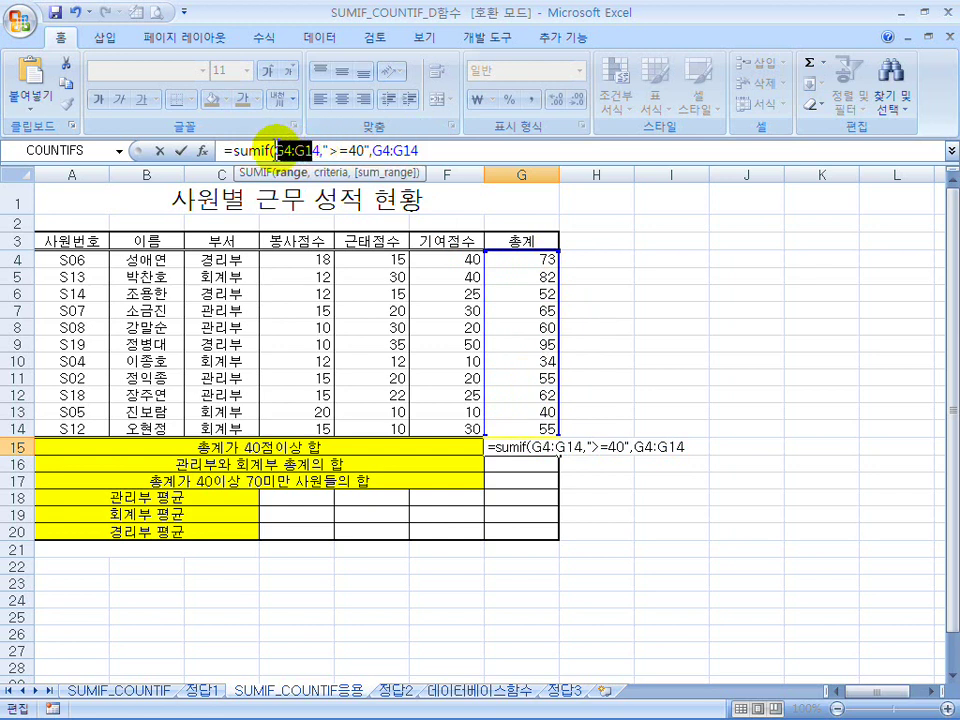
pyautogui.click(427, 148)
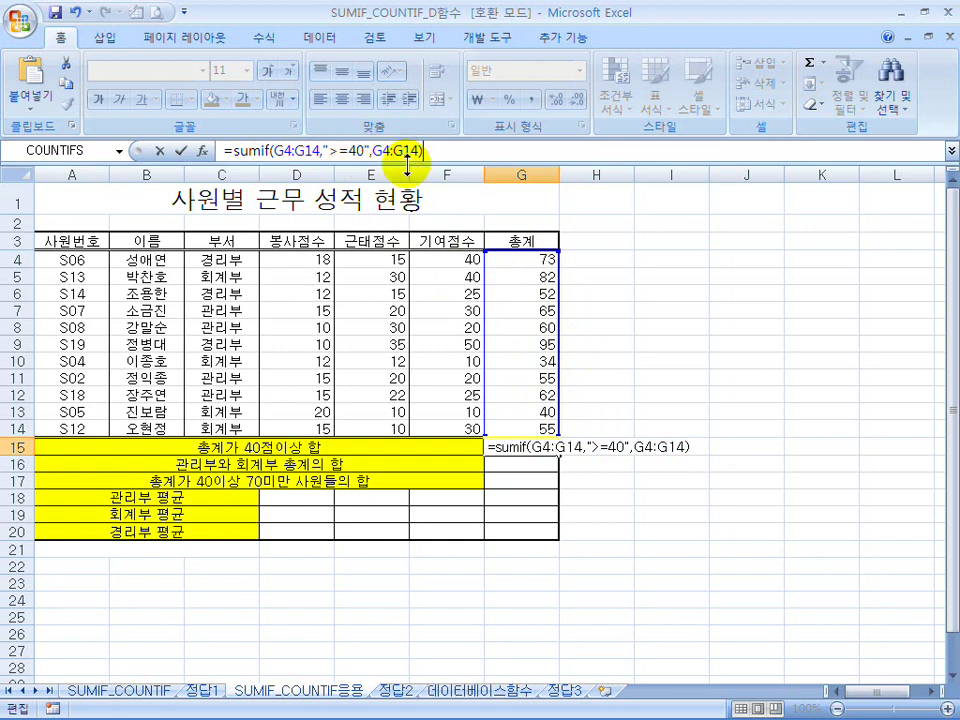
pyautogui.press('Return')
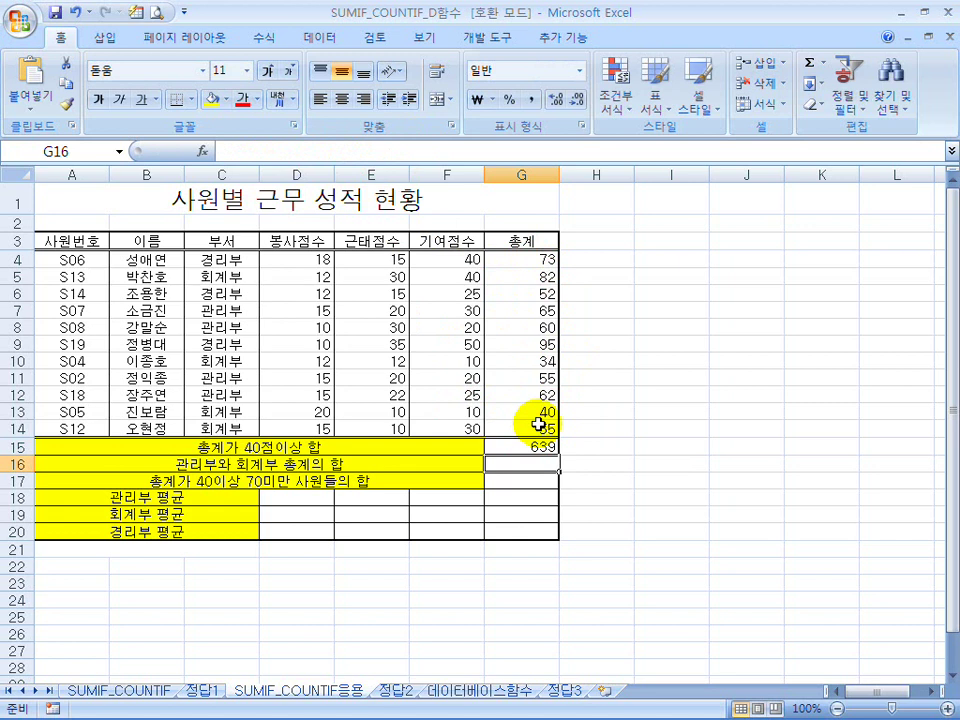
# - Review the 총계 scores and the 관리부 and 회계부 cells in the department column for the combined total in row 16
pyautogui.click(527, 467)
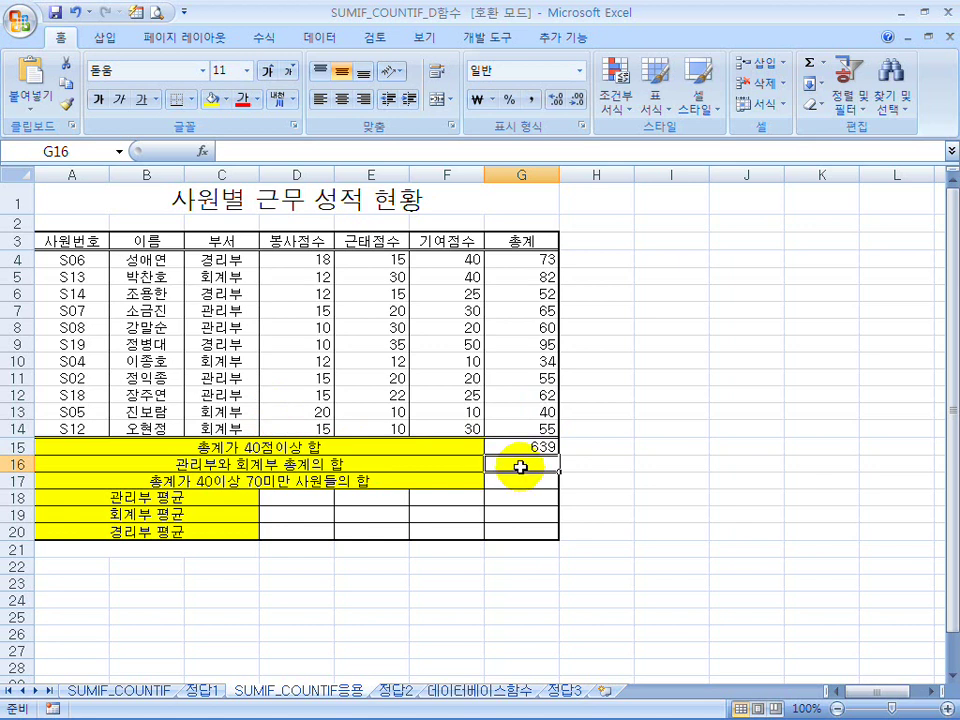
pyautogui.moveTo(540, 258); pyautogui.dragTo(531, 416)
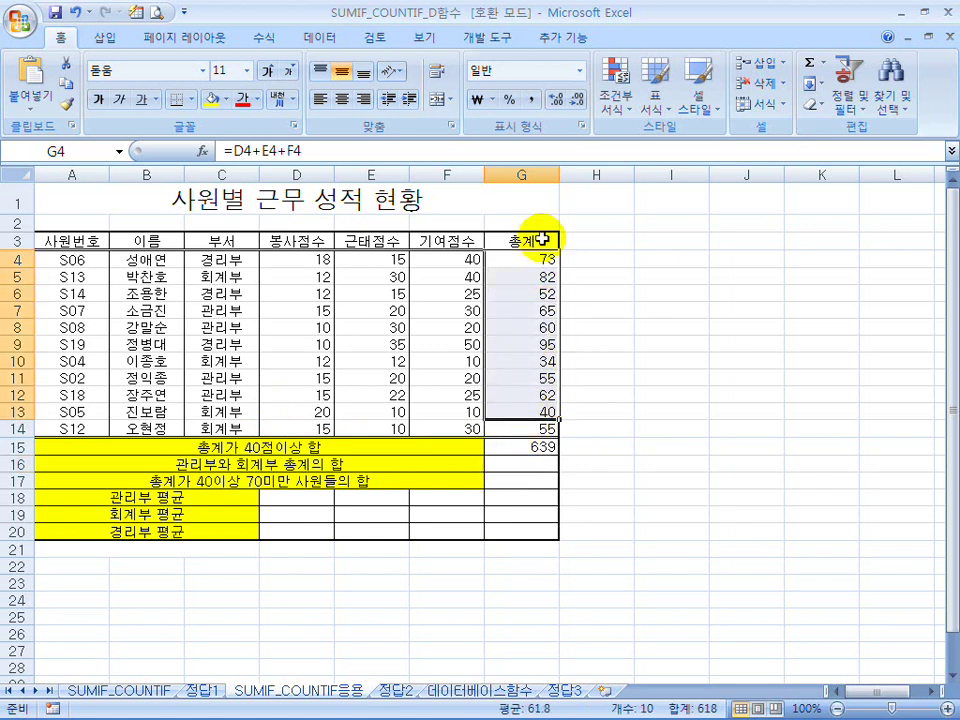
pyautogui.click(533, 258)
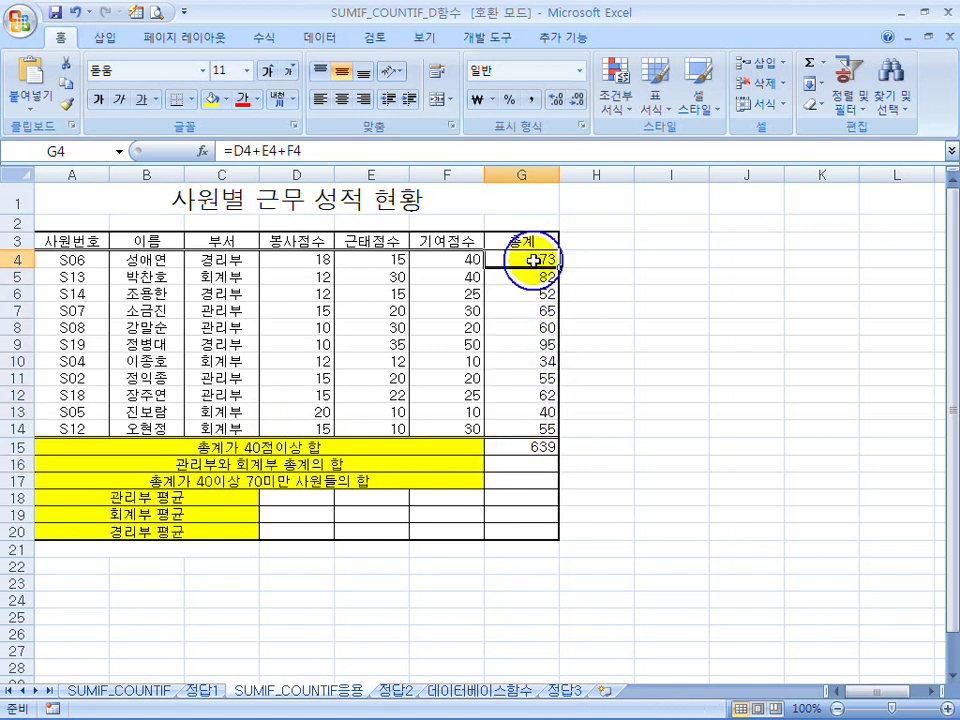
pyautogui.click(236, 276)
pyautogui.moveTo(233, 311); pyautogui.dragTo(233, 328)
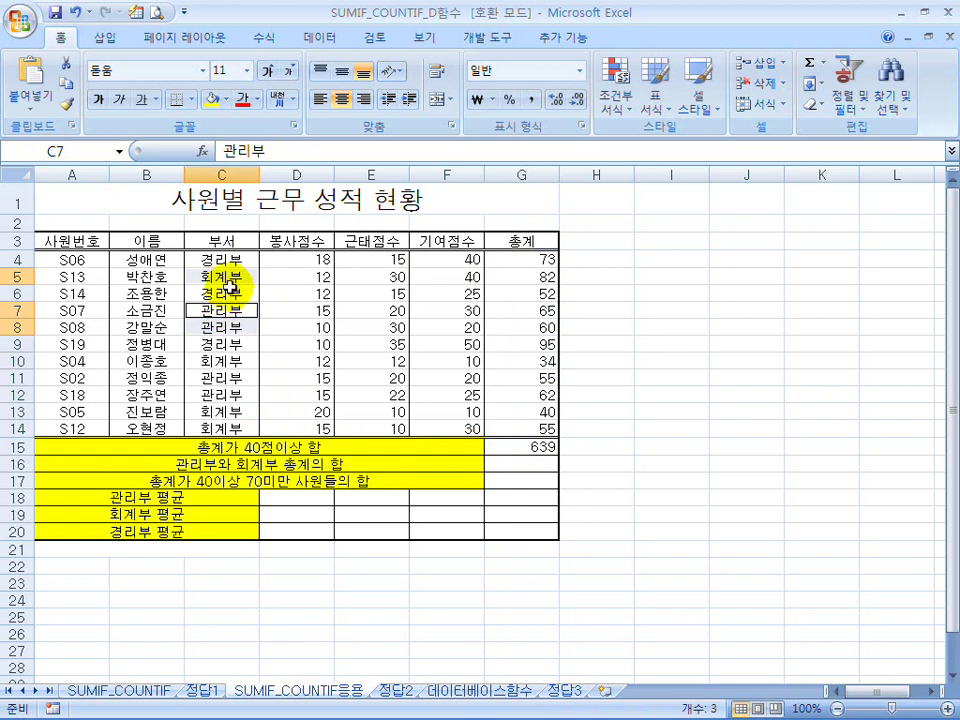
pyautogui.keyDown('ctrl'); pyautogui.click(230, 363); pyautogui.keyUp('ctrl')
pyautogui.moveTo(230, 375); pyautogui.dragTo(229, 430)
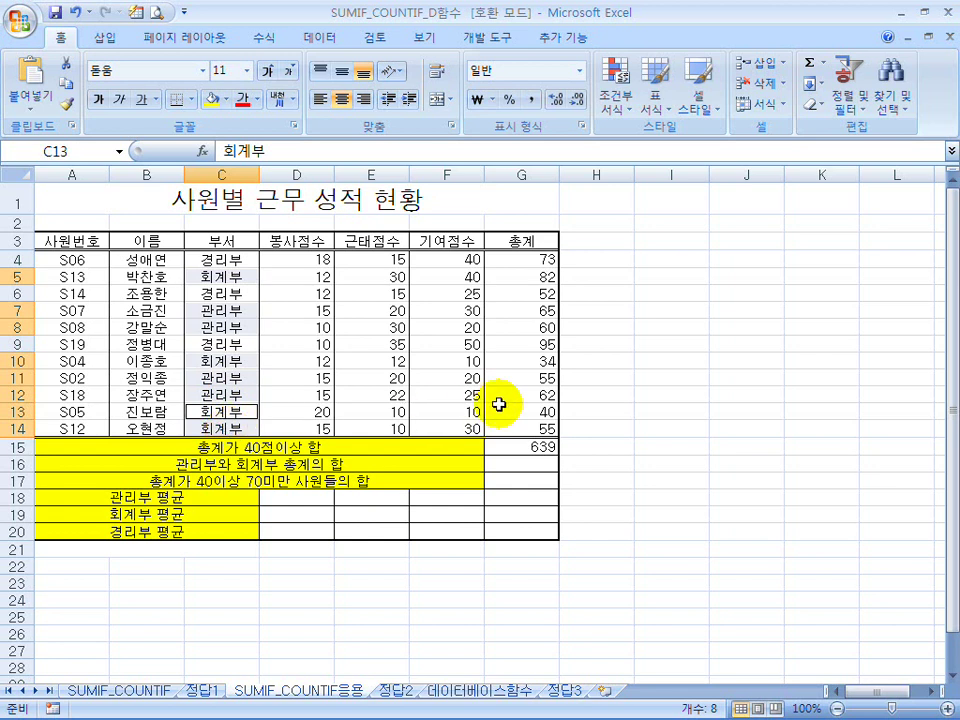
# - Enter =SUMIF(C4:C14,"관리부",G4:G14) in G16 and check it against the 관리부 rows in the table
pyautogui.click(517, 463)
pyautogui.write('=sumif(')
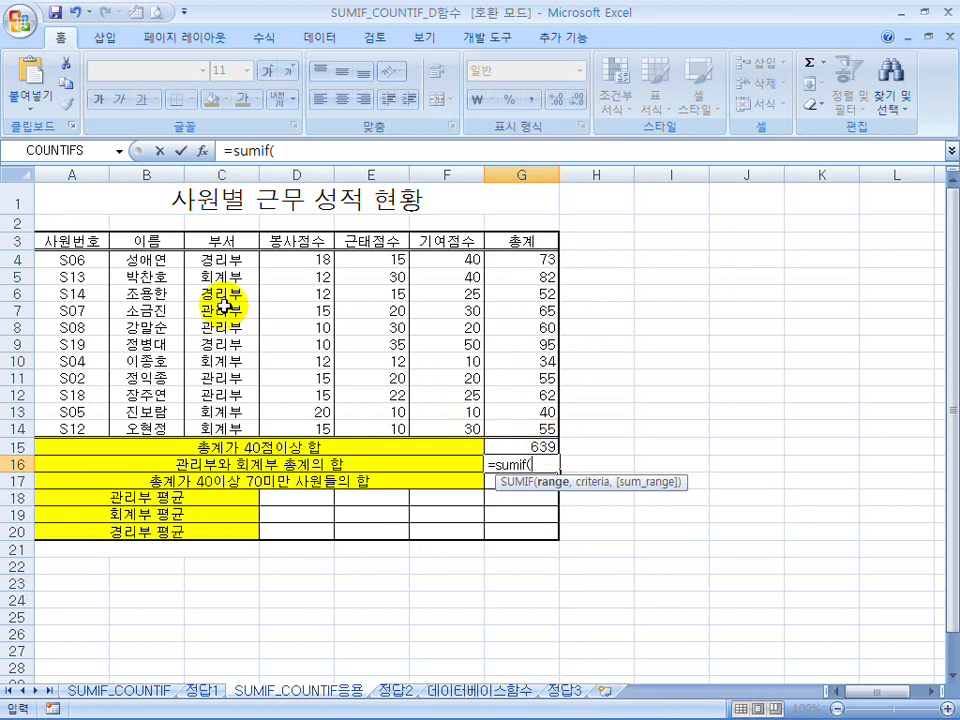
pyautogui.moveTo(240, 261); pyautogui.dragTo(240, 422)
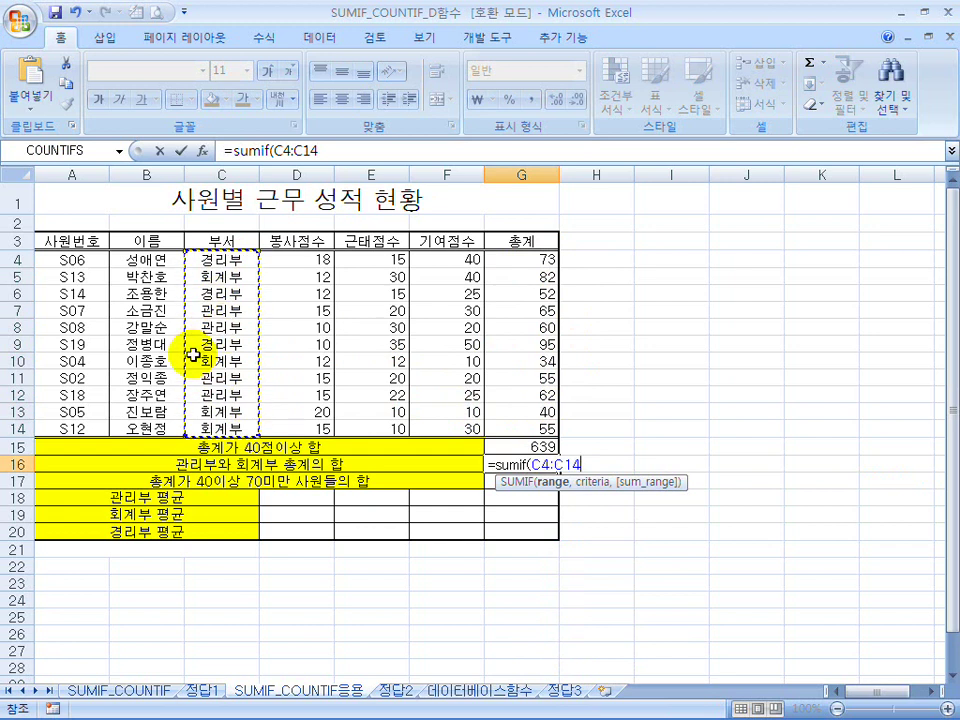
pyautogui.write(',')
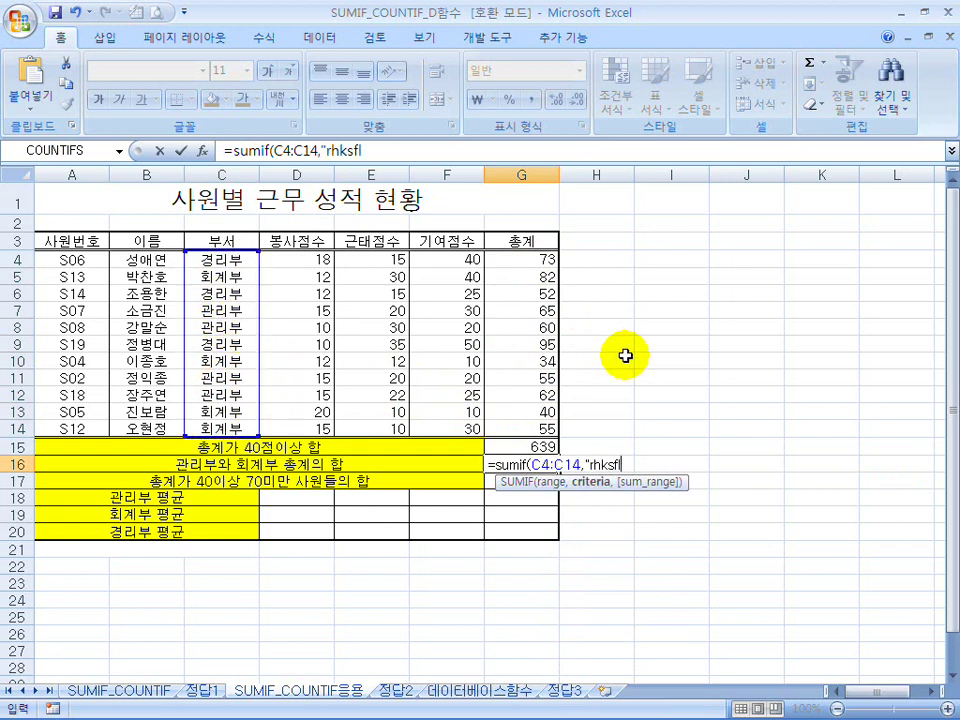
pyautogui.write('"관리부",')
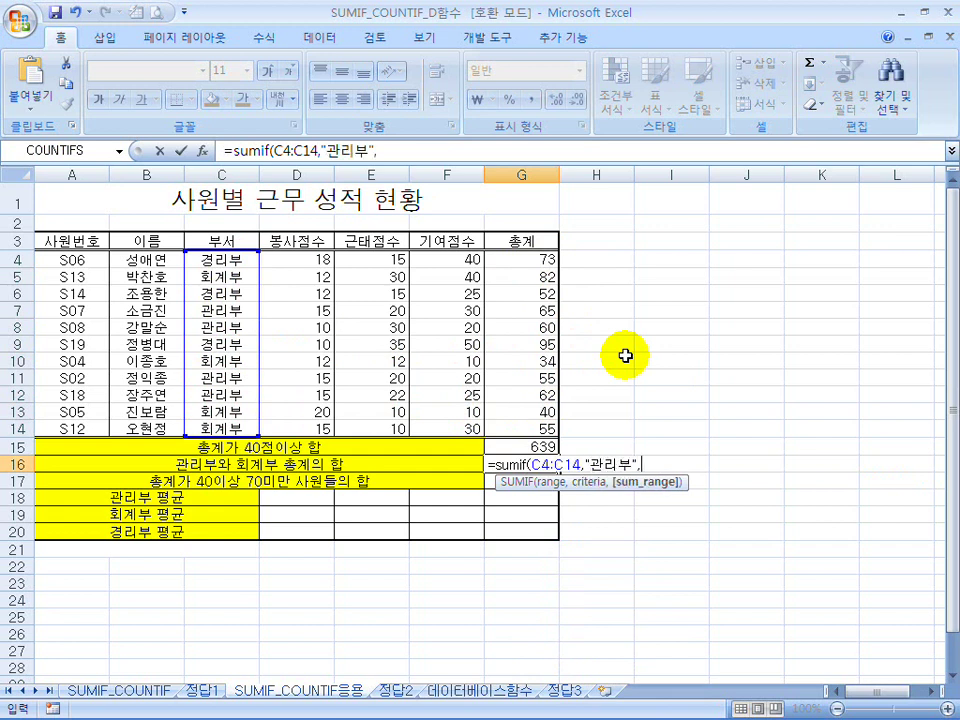
pyautogui.moveTo(521, 257); pyautogui.dragTo(525, 427)
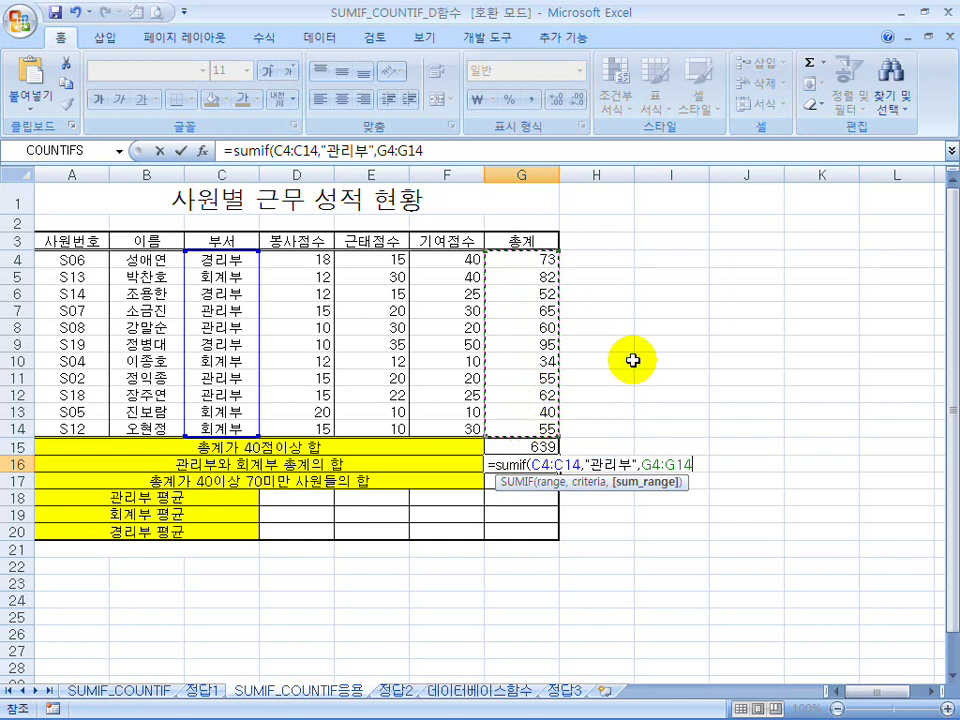
pyautogui.write(')')
pyautogui.press('Return')
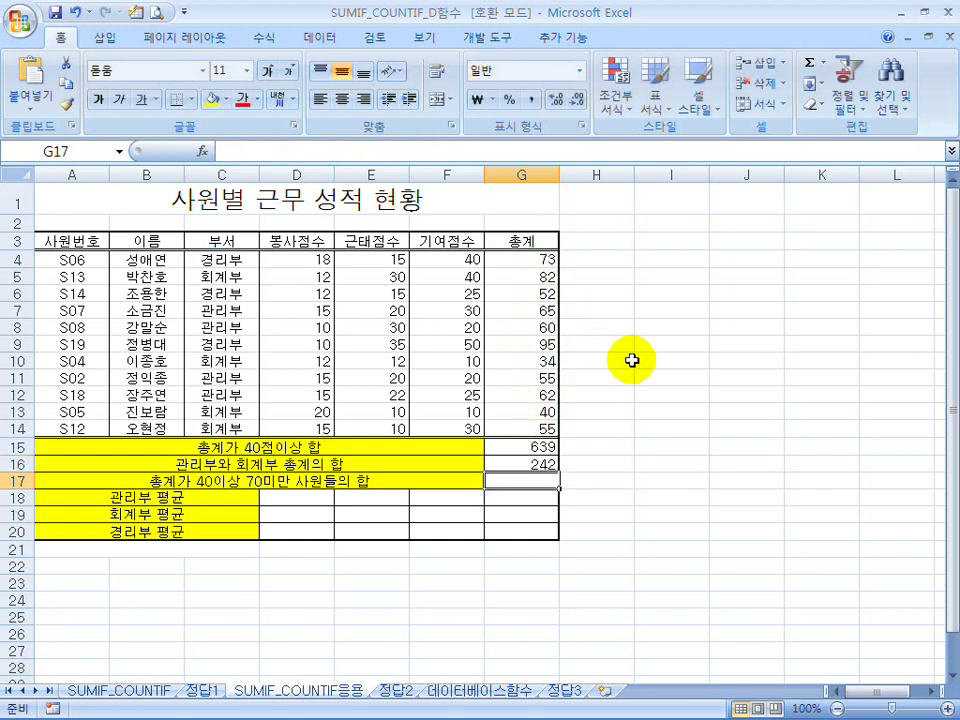
pyautogui.moveTo(236, 310); pyautogui.dragTo(497, 321)
pyautogui.keyDown('ctrl'); pyautogui.moveTo(238, 380); pyautogui.dragTo(519, 394); pyautogui.keyUp('ctrl')
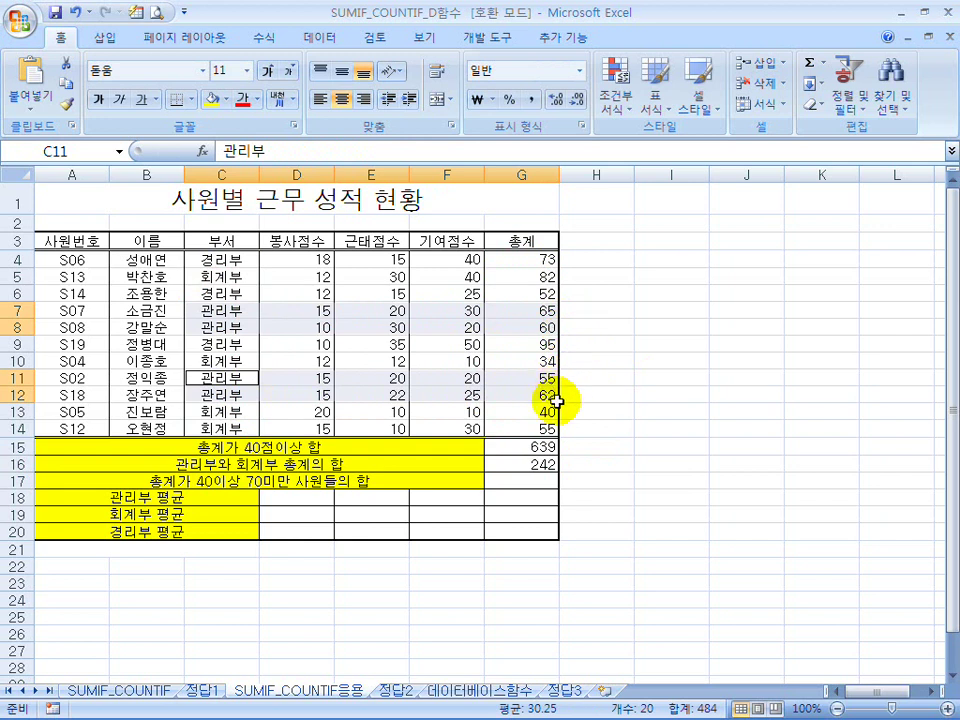
# - Extend the G16 formula with +SUMIF(C4:C14,"회계부",G4:G14) by reusing its first SUMIF term, and review the finished formula
pyautogui.click(547, 464)
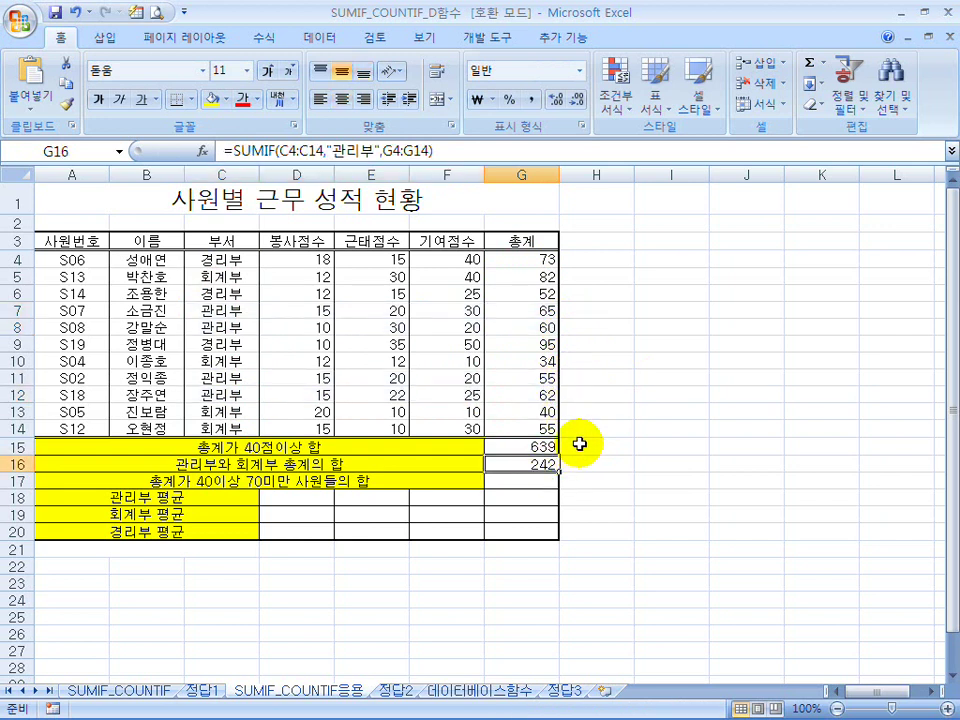
pyautogui.click(463, 152)
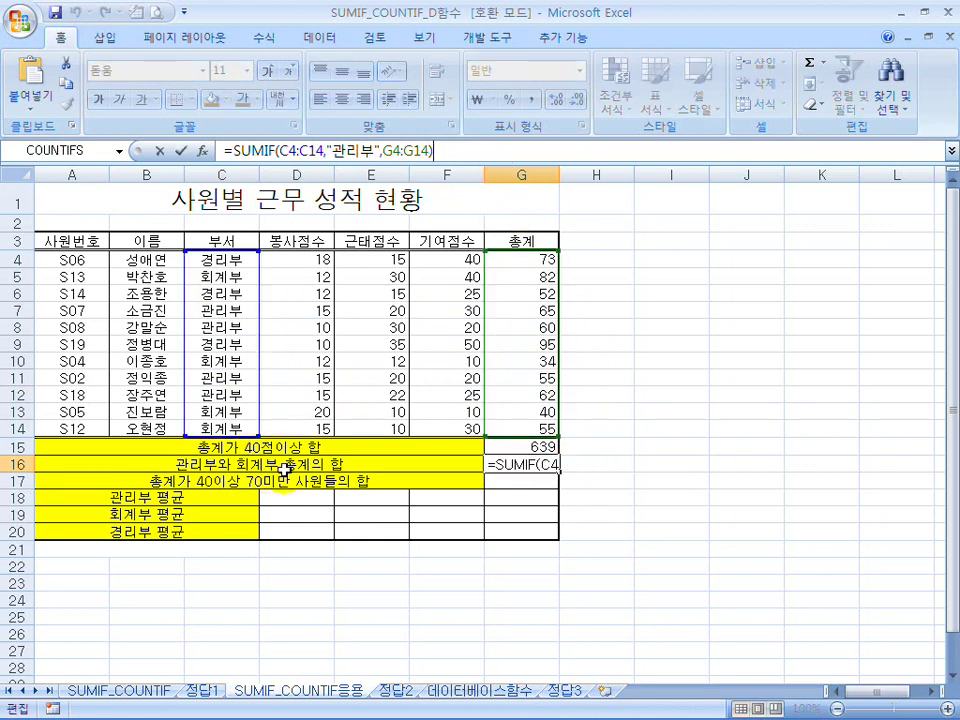
pyautogui.write('+')
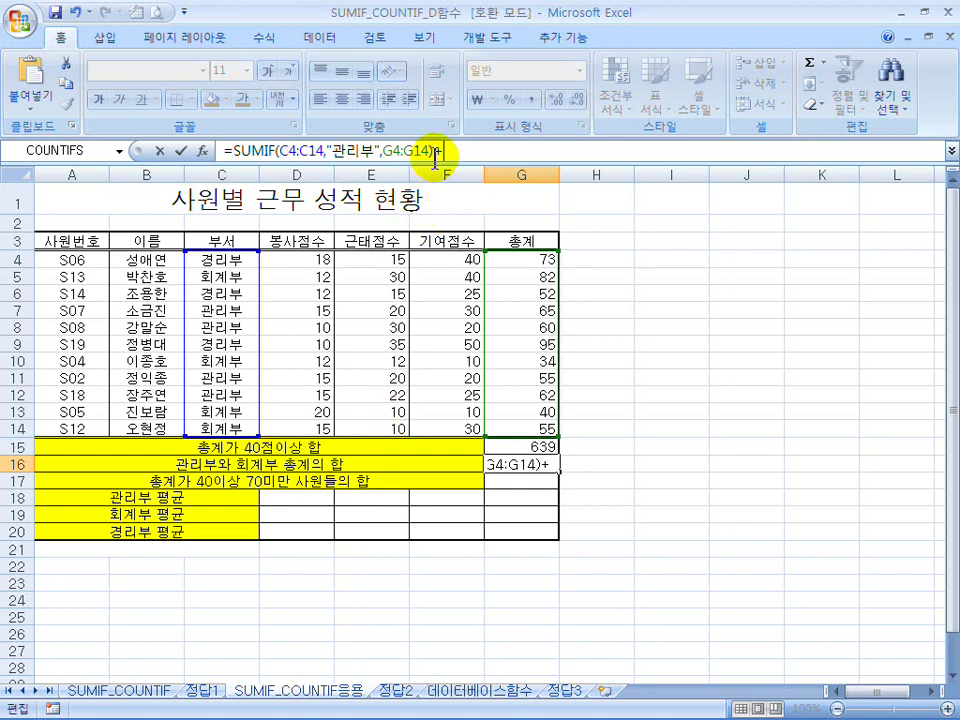
pyautogui.moveTo(431, 151); pyautogui.dragTo(238, 155)
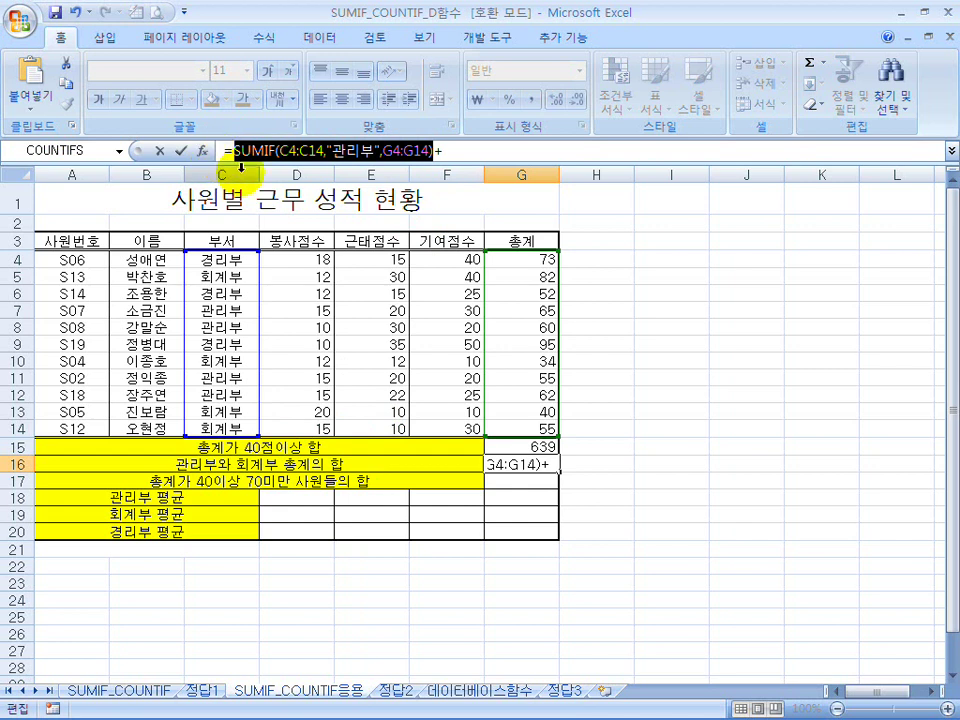
pyautogui.hotkey('ctrl', 'c')
pyautogui.click(461, 150)
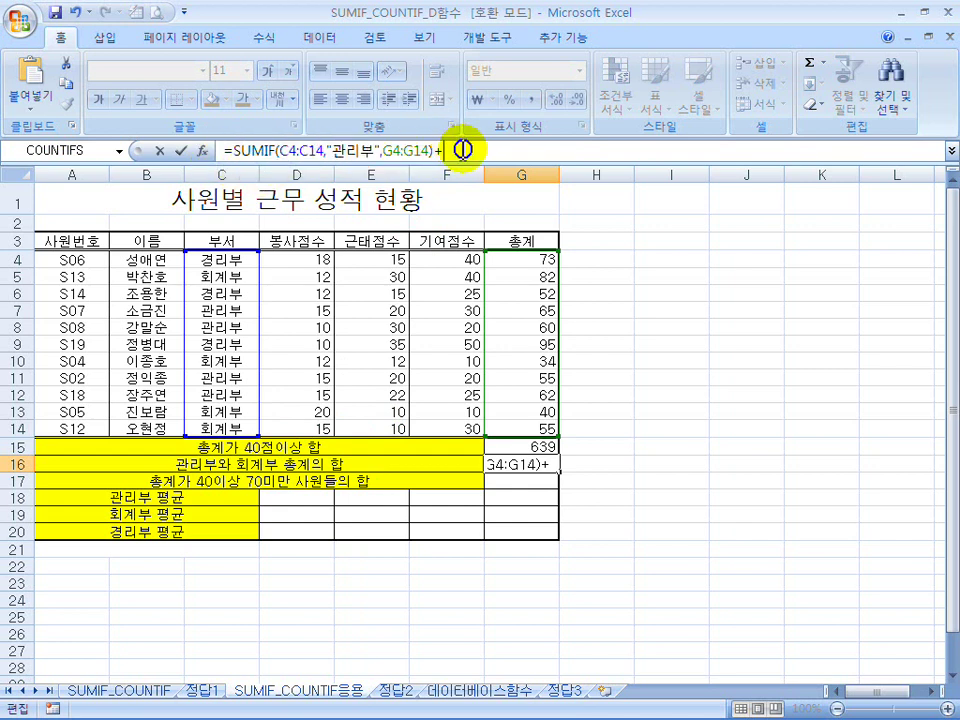
pyautogui.hotkey('ctrl', 'v')
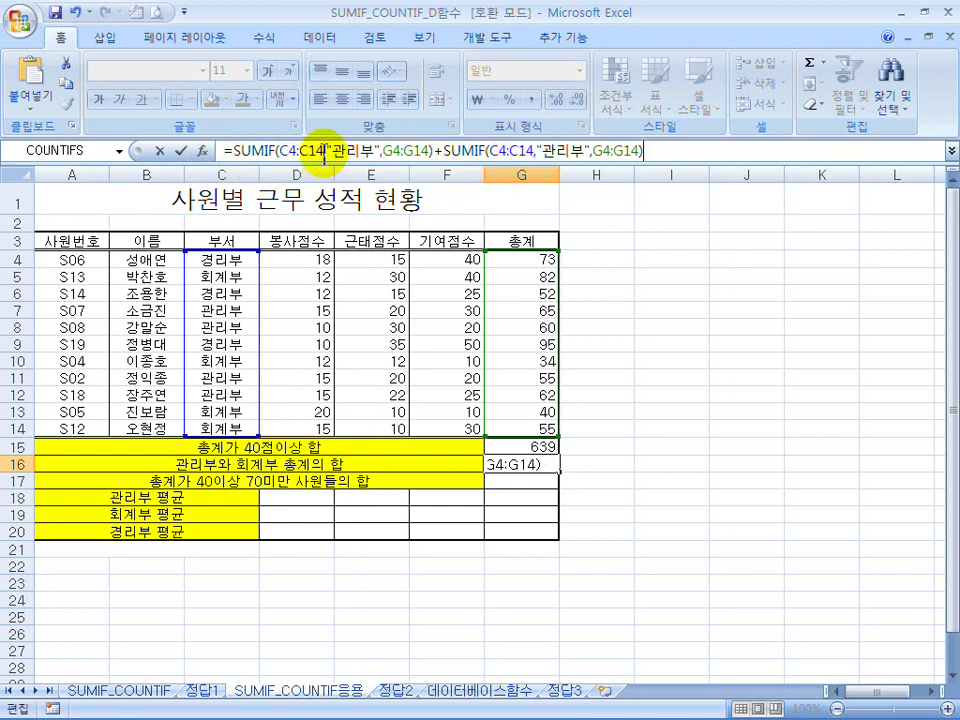
pyautogui.doubleClick(573, 150)
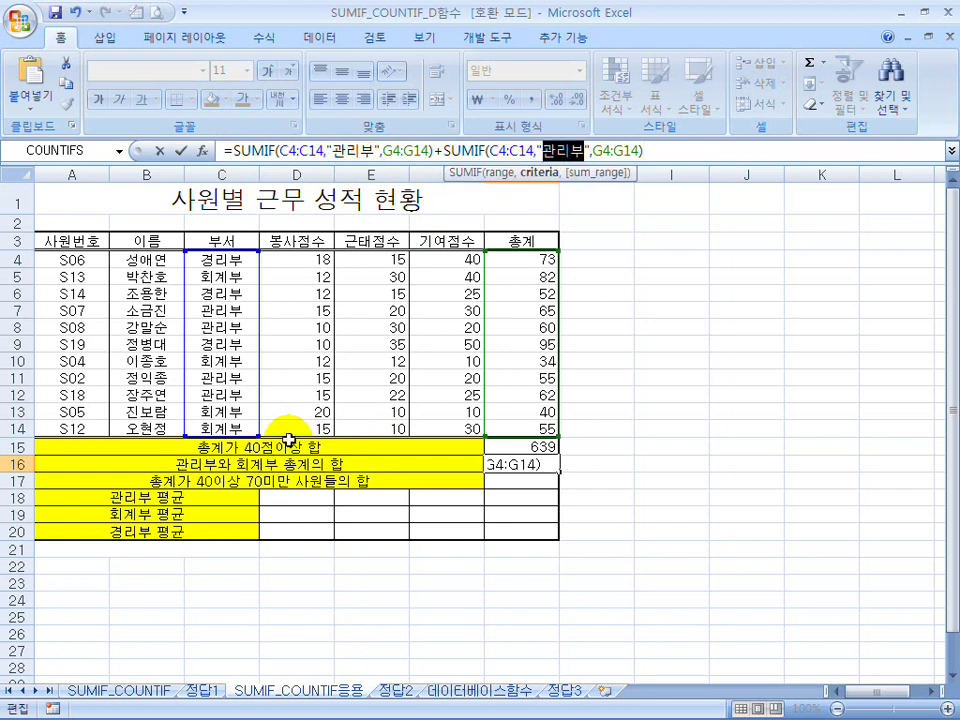
pyautogui.write('ㅎ')
pyautogui.write('계부')
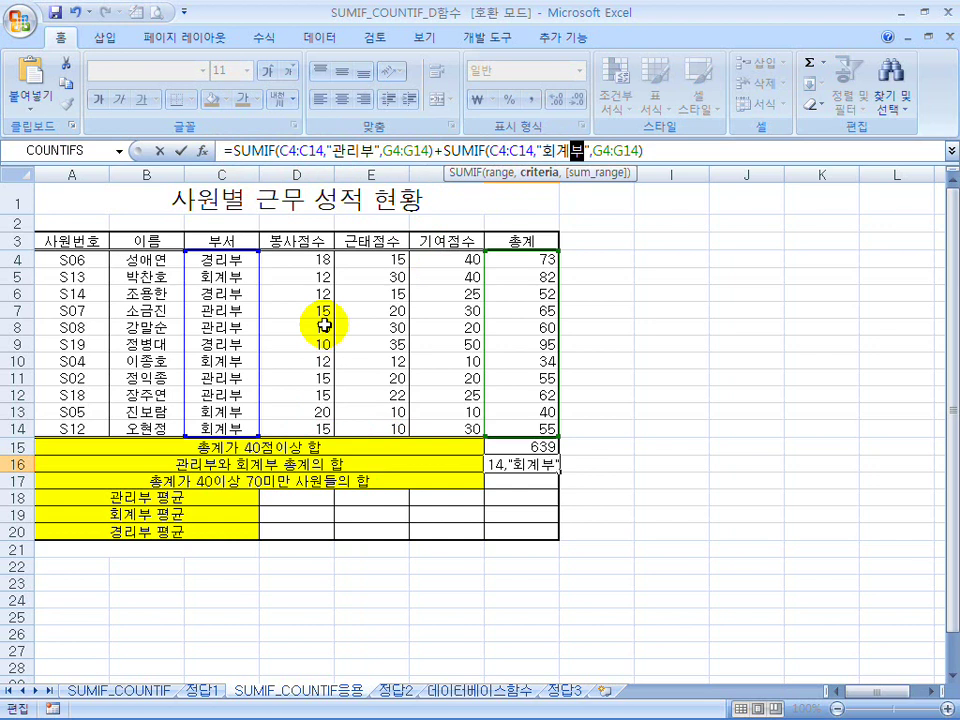
pyautogui.press('Return')
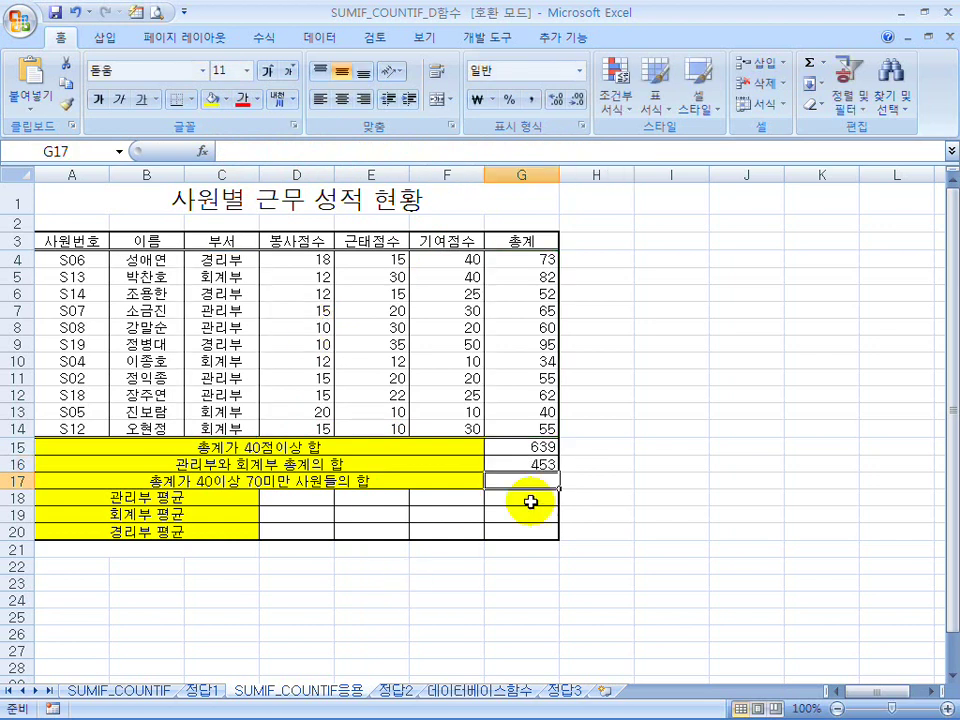
pyautogui.click(539, 466)
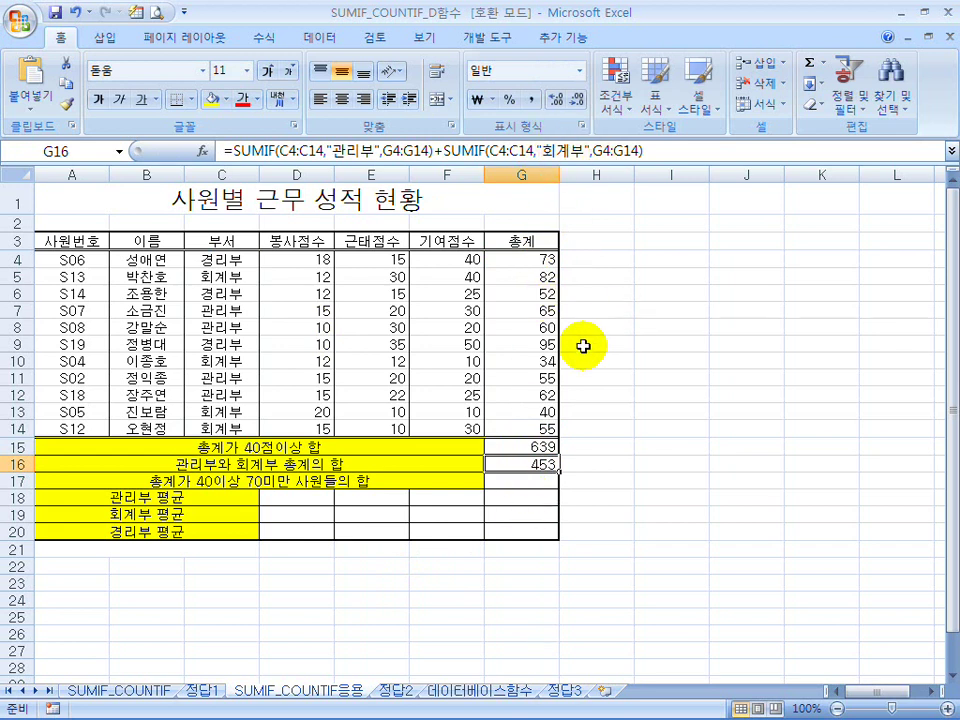
# - Check the 총계가 40이상 70미만 label in A17, and switch to the PowerPoint slide show to reveal the 필수 marker on row 17
pyautogui.click(200, 482)
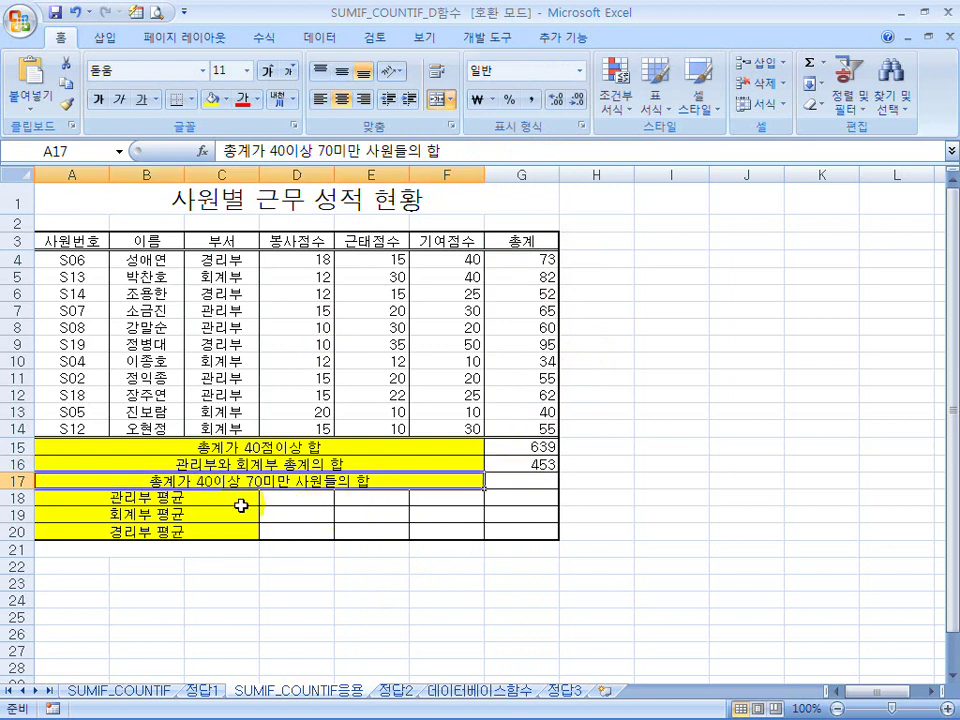
pyautogui.moveTo(610, 710)
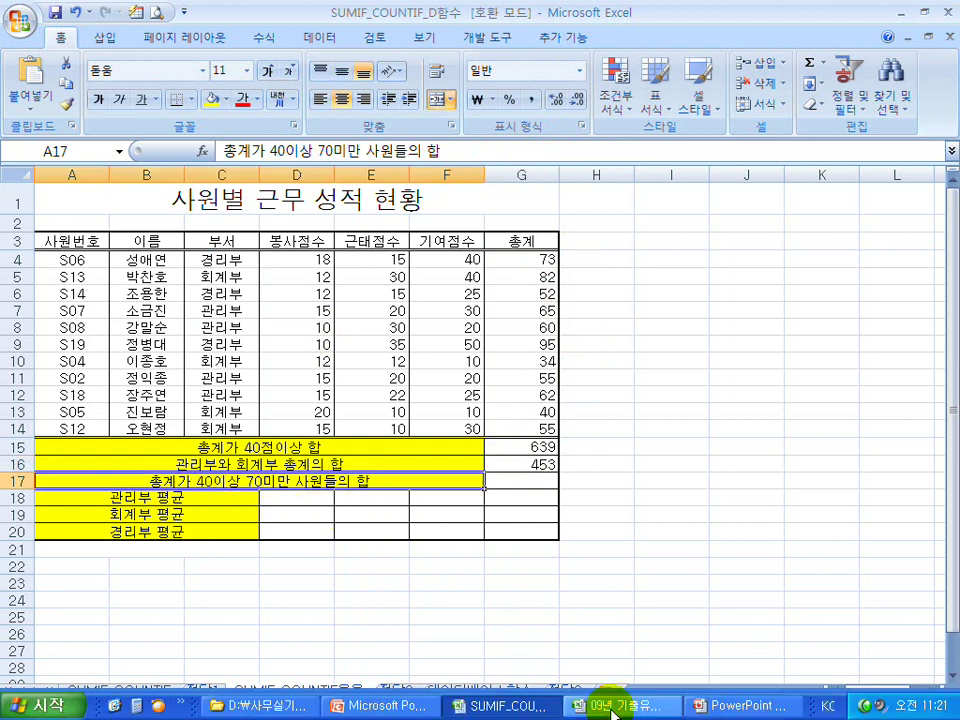
pyautogui.click(718, 706)
pyautogui.click(418, 521)
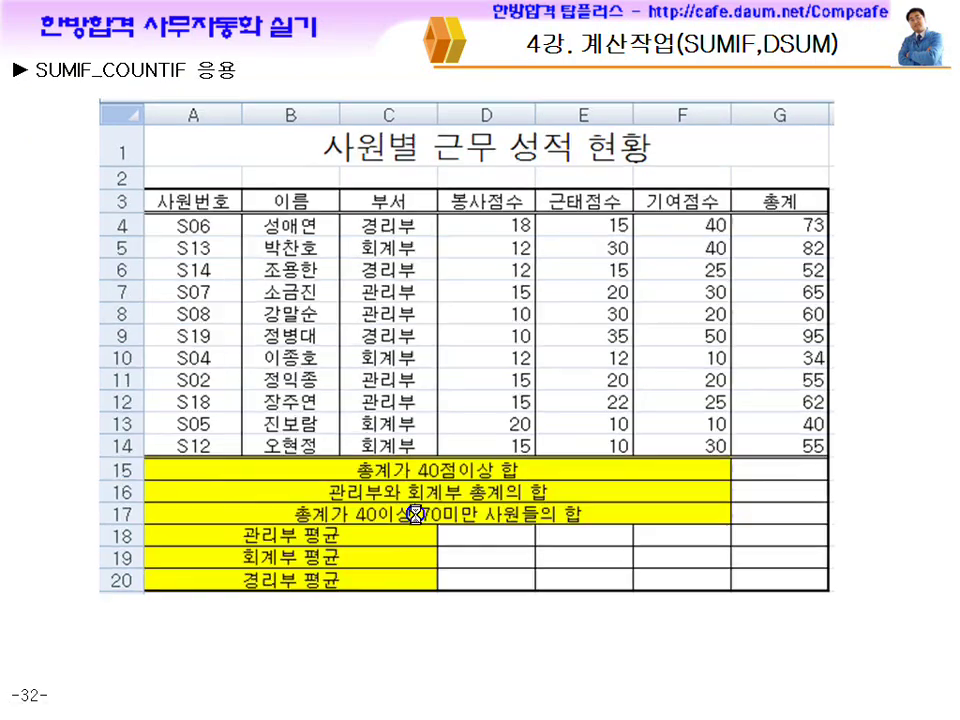
pyautogui.click(425, 522)
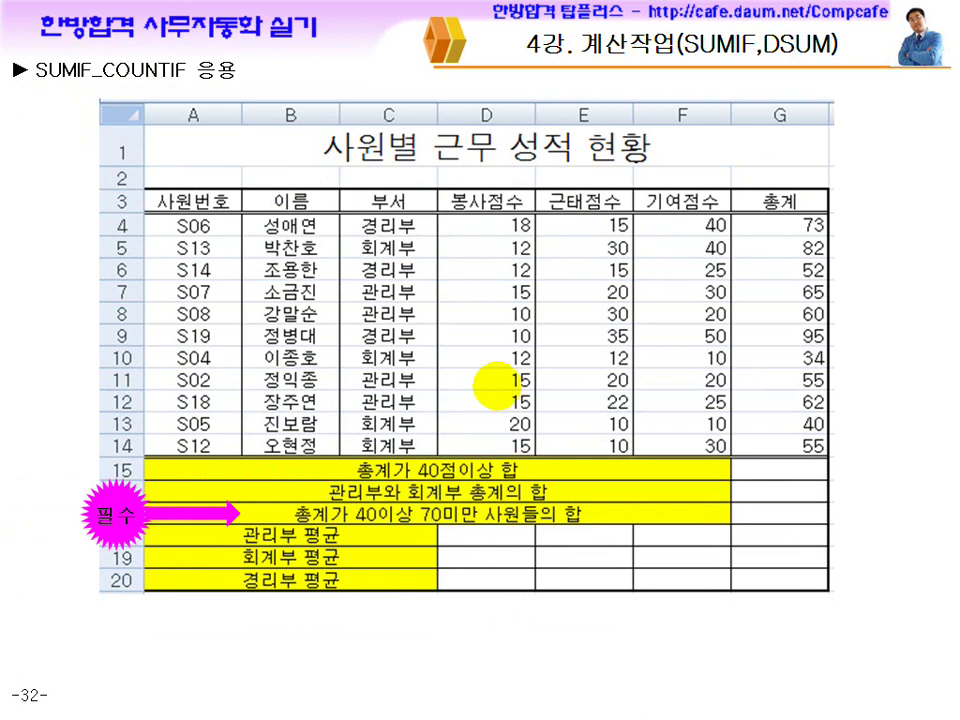
# - Switch back to the SUMIF_COUNTIF_D함수 workbook, select G17, and circle 이상, 미만 and 합 in the row 17 label
pyautogui.press('super')
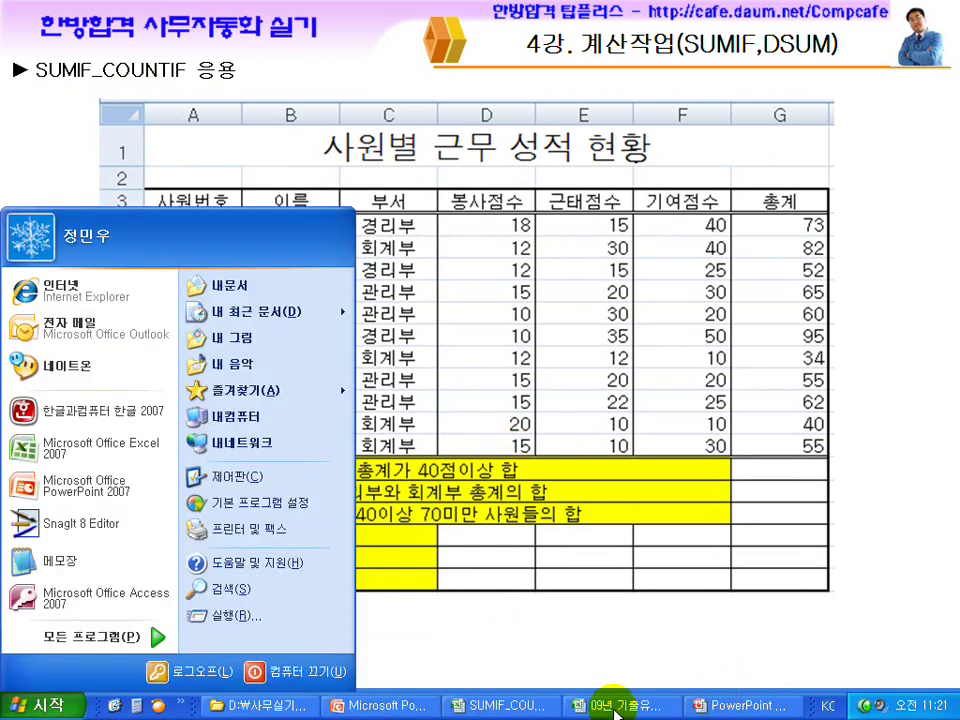
pyautogui.click(615, 706)
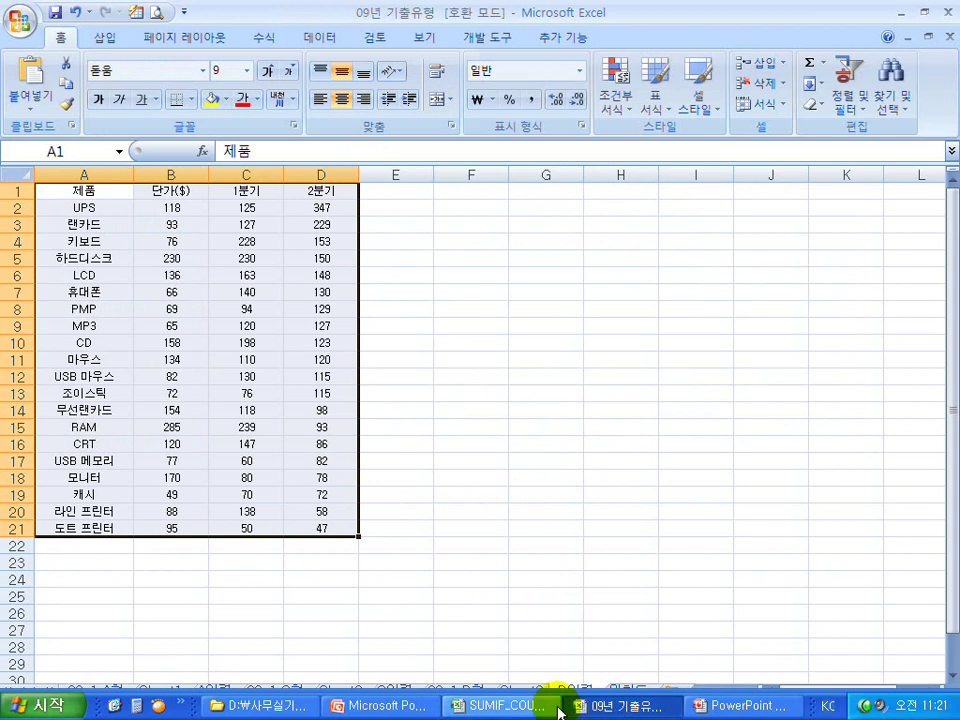
pyautogui.click(550, 705)
pyautogui.click(521, 482)
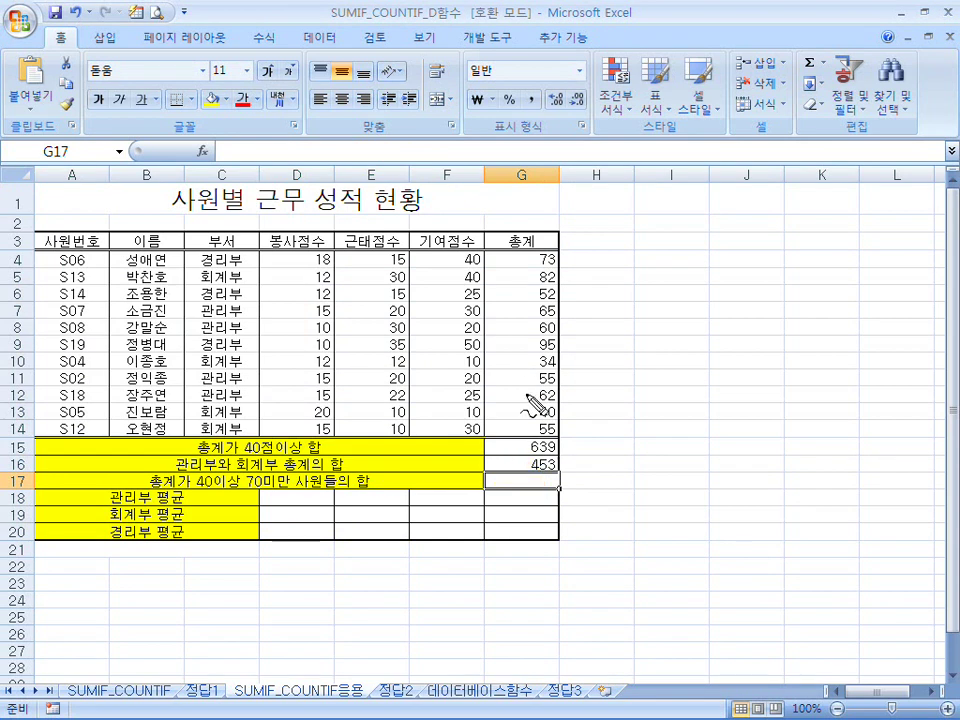
pyautogui.moveTo(573, 352); pyautogui.dragTo(836, 343)
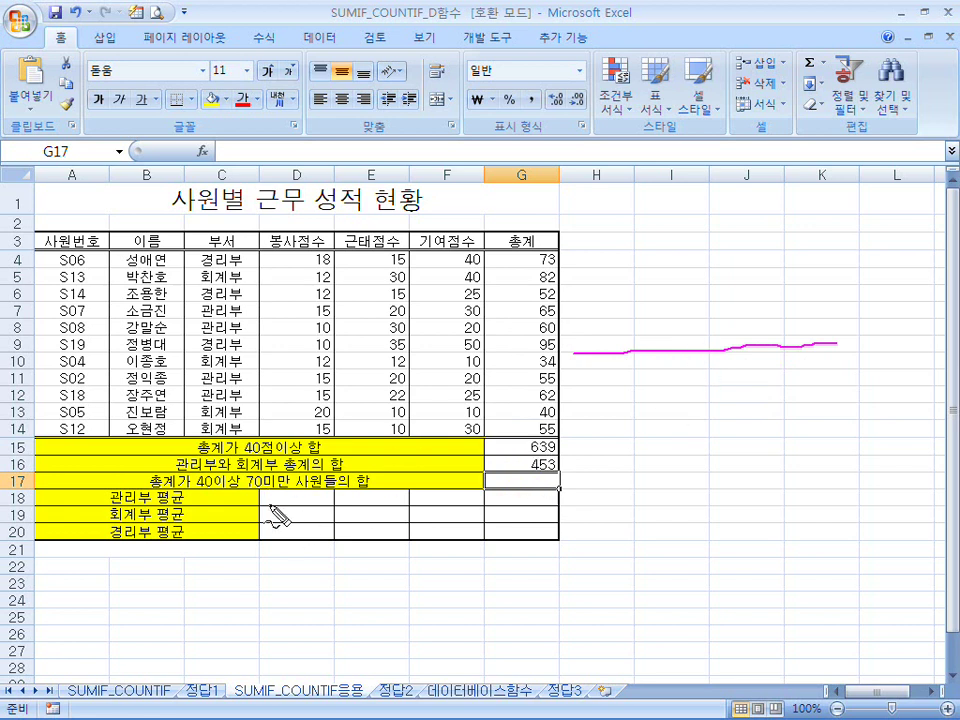
pyautogui.moveTo(234, 488)
pyautogui.mouseDown()
pyautogui.moveTo(212, 474)
pyautogui.moveTo(234, 492)
pyautogui.moveTo(280, 492)
pyautogui.mouseUp()
pyautogui.moveTo(358, 491); pyautogui.dragTo(368, 498)
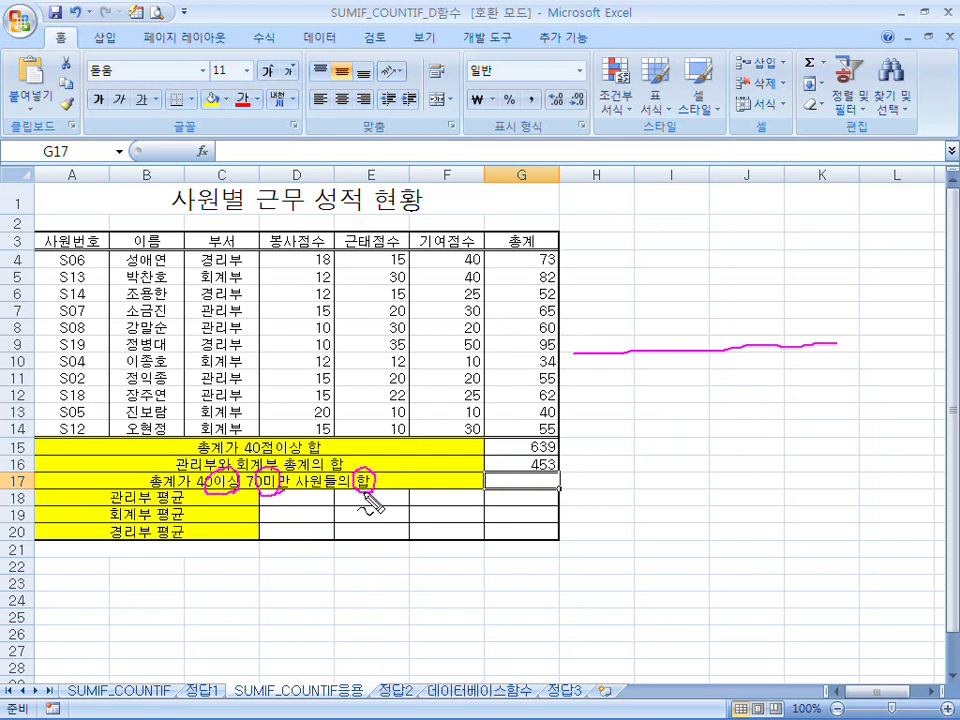
pyautogui.press('Escape')
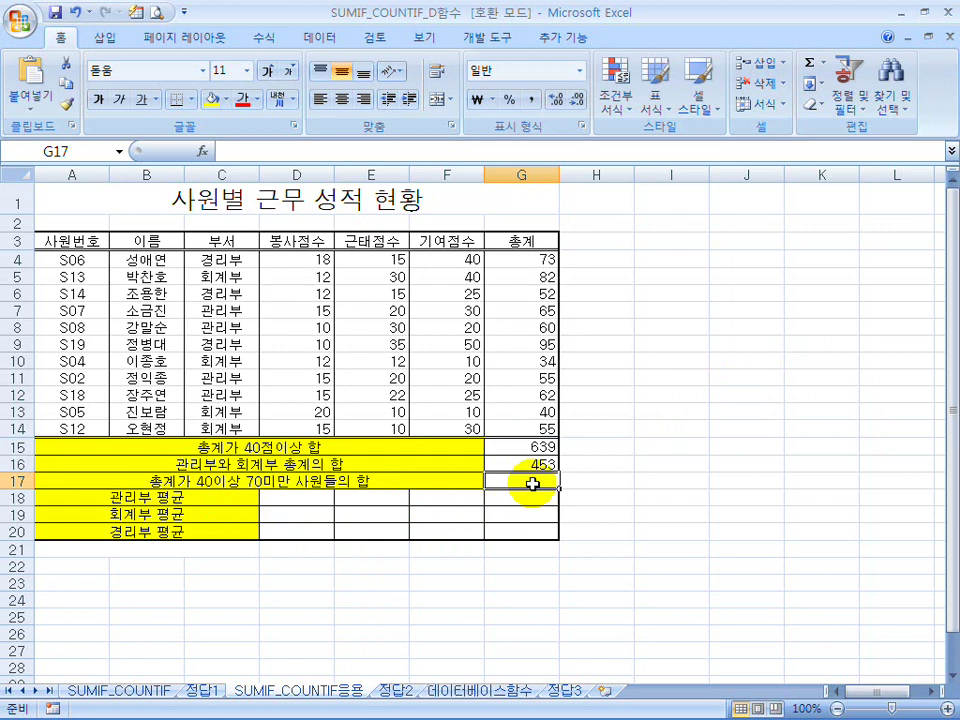
# - Enter =SUMIF(G4:G14,">=40",G4:G14) in G17
pyautogui.write('=ㄴㅕㅡㅑㄹ')
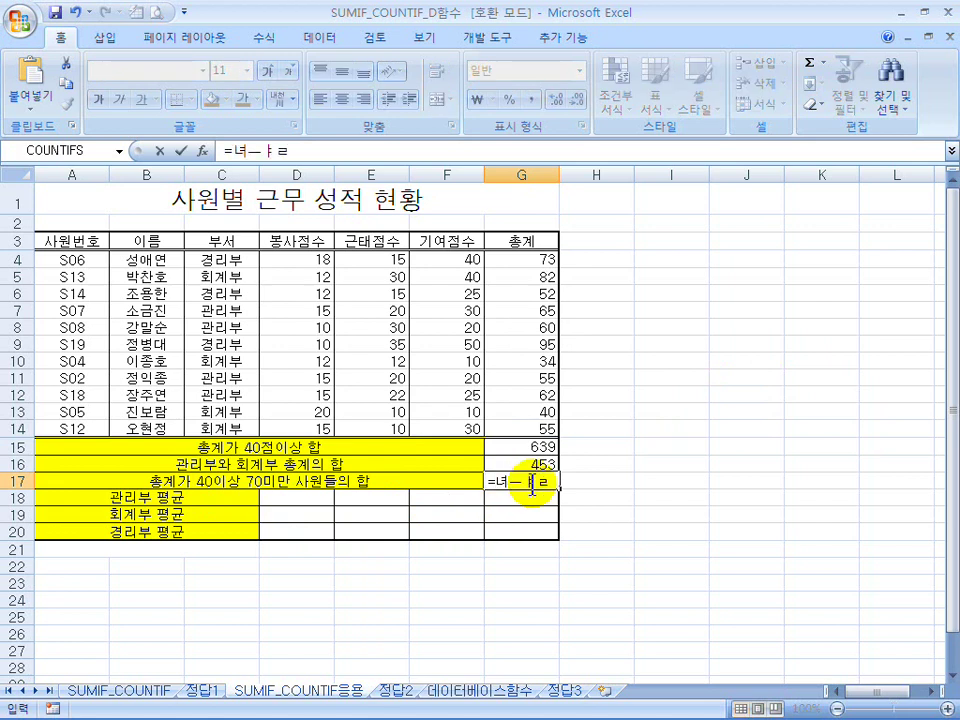
pyautogui.write('sumif(')
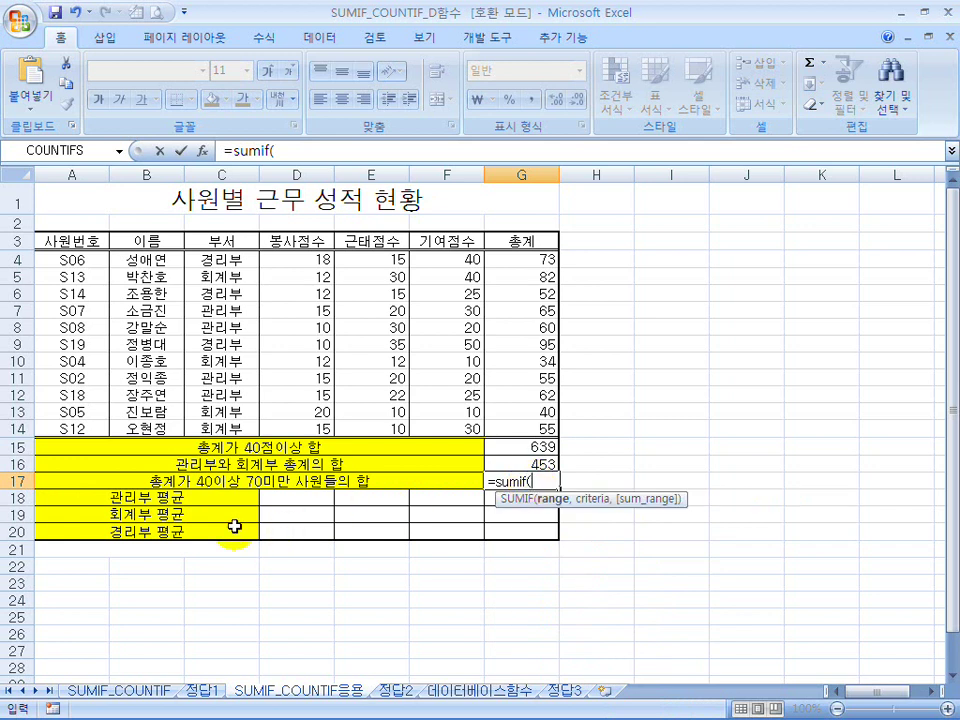
pyautogui.moveTo(514, 257); pyautogui.dragTo(510, 435)
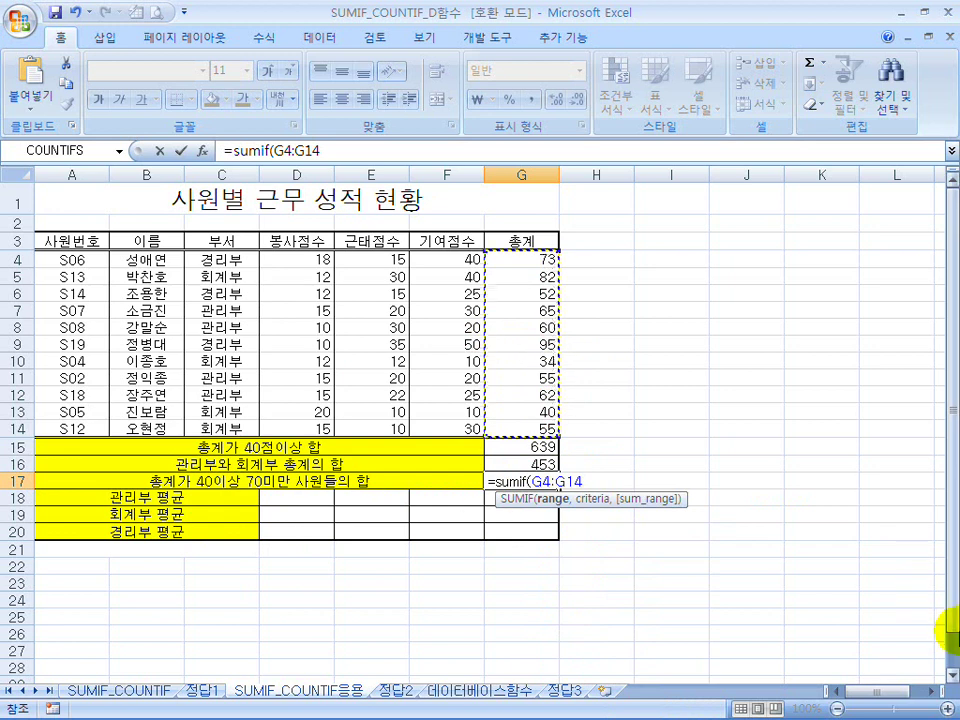
pyautogui.write(',">=')
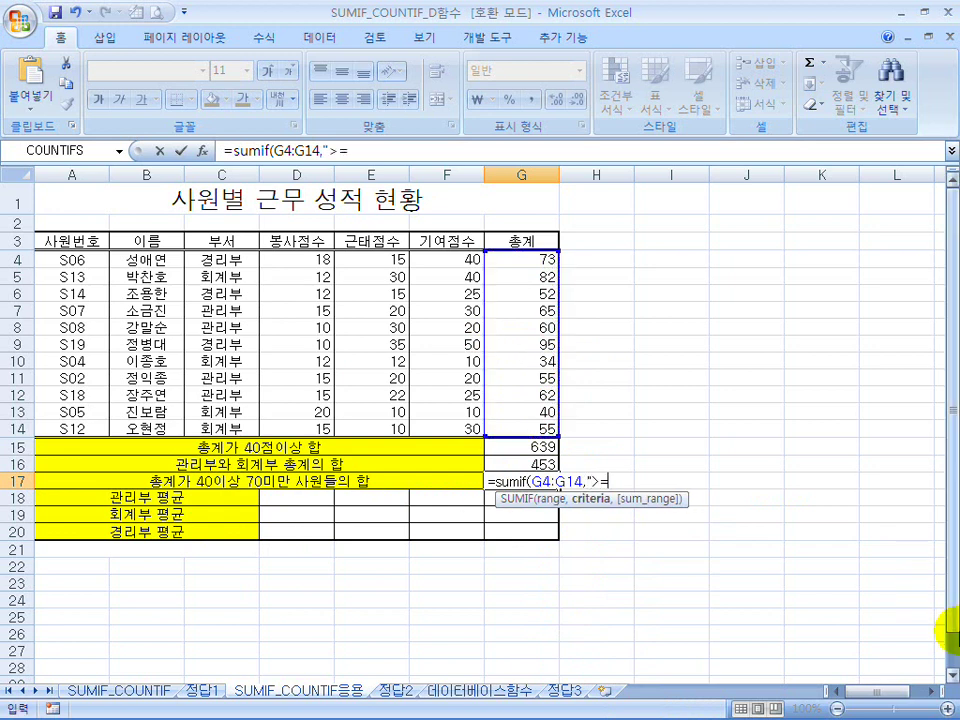
pyautogui.write('40",')
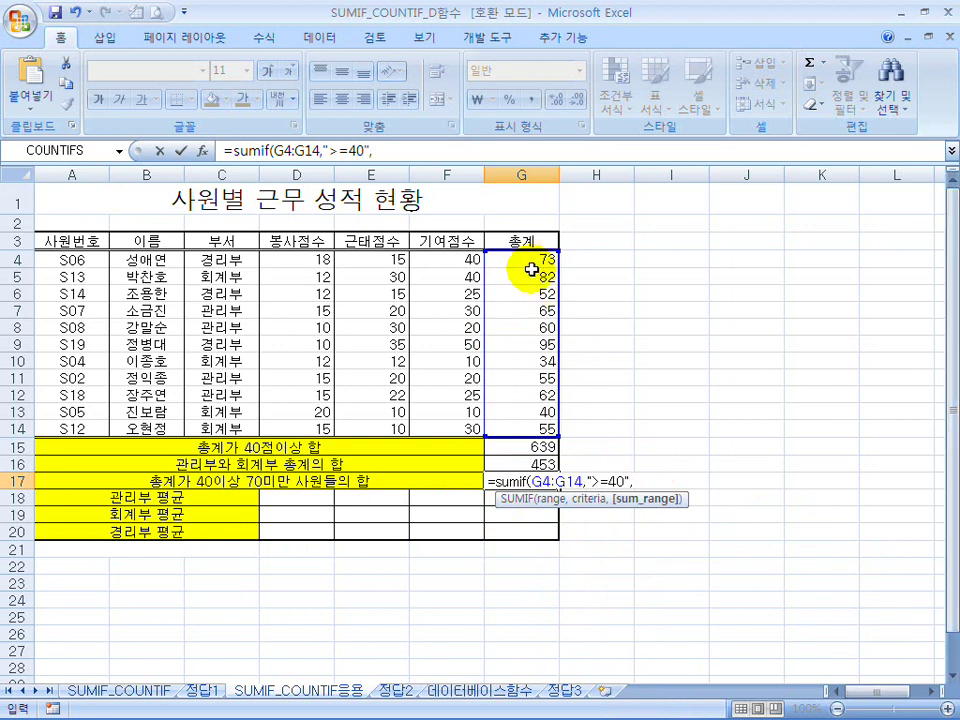
pyautogui.moveTo(531, 259); pyautogui.dragTo(540, 422)
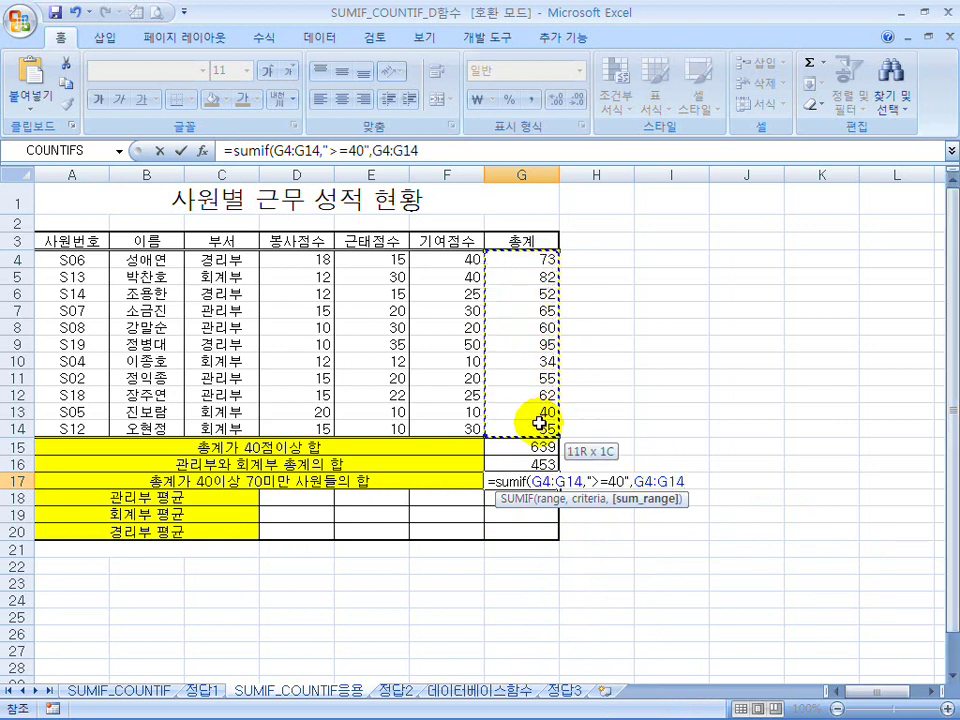
pyautogui.write(')')
pyautogui.press('Return')
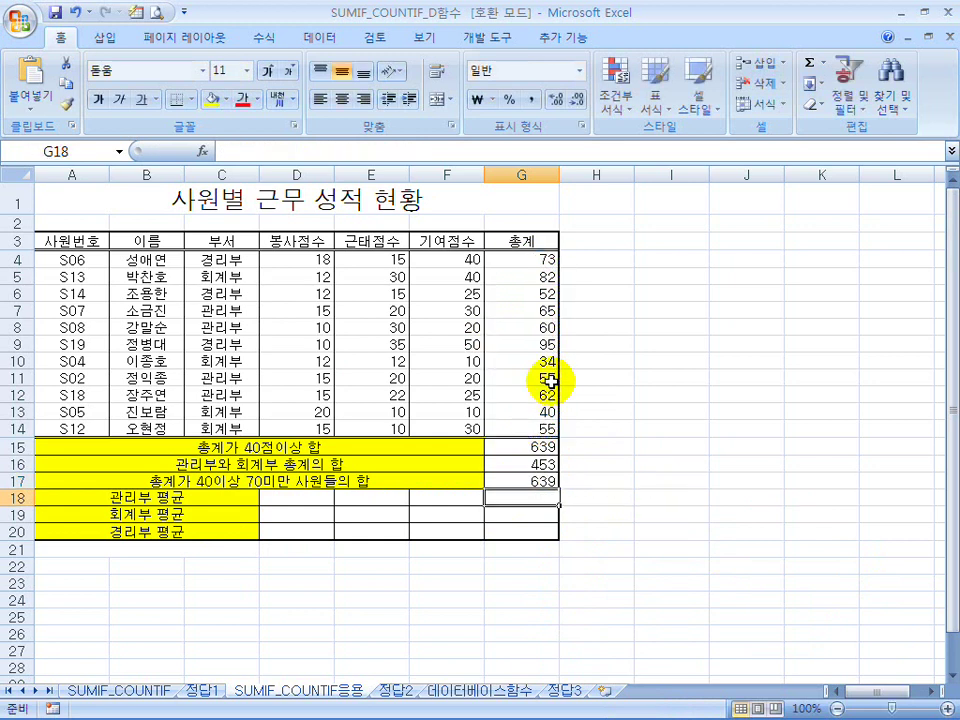
# - Append a plus sign and a copy of the existing SUMIF term to the formula in G17
pyautogui.click(545, 482)
pyautogui.click(435, 150)
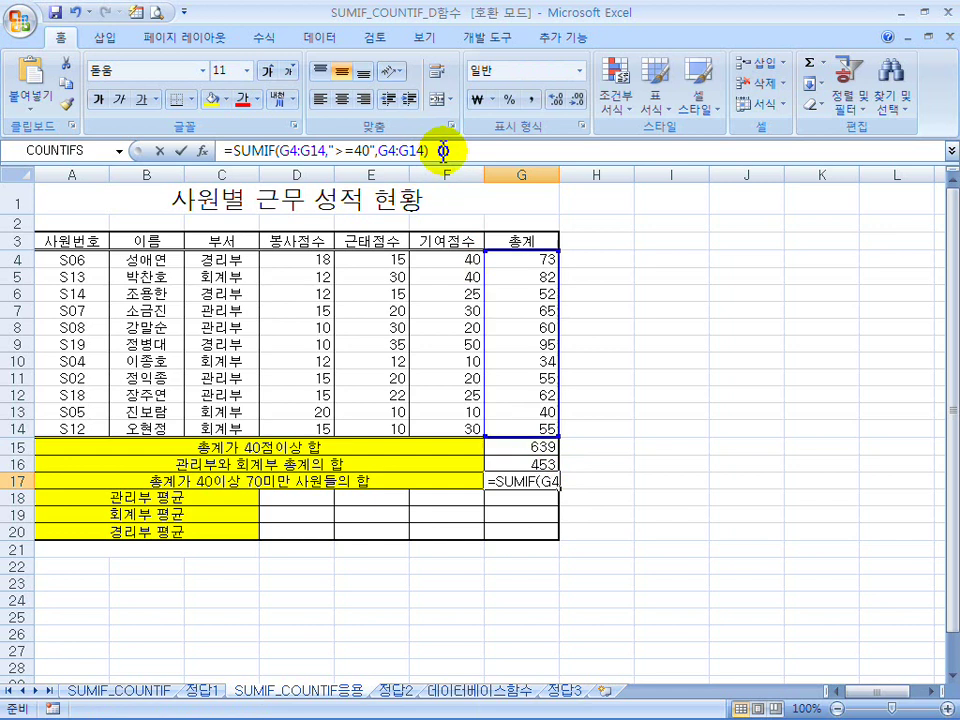
pyautogui.write('+')
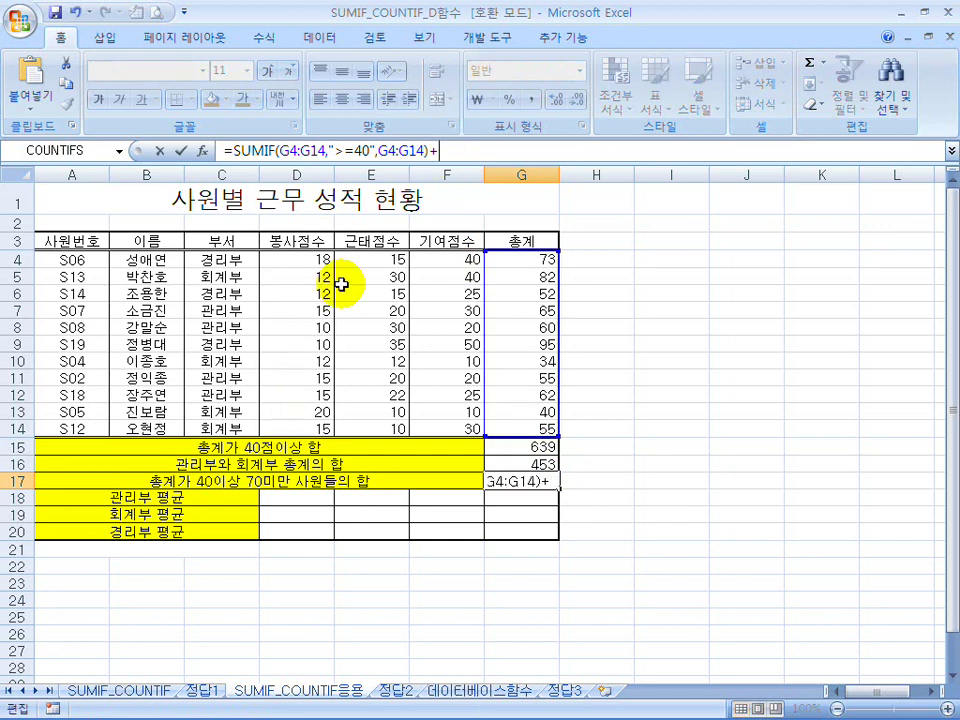
pyautogui.moveTo(436, 150); pyautogui.dragTo(233, 150)
pyautogui.hotkey('ctrl', 'c')
pyautogui.click(447, 150)
pyautogui.hotkey('ctrl', 'v')
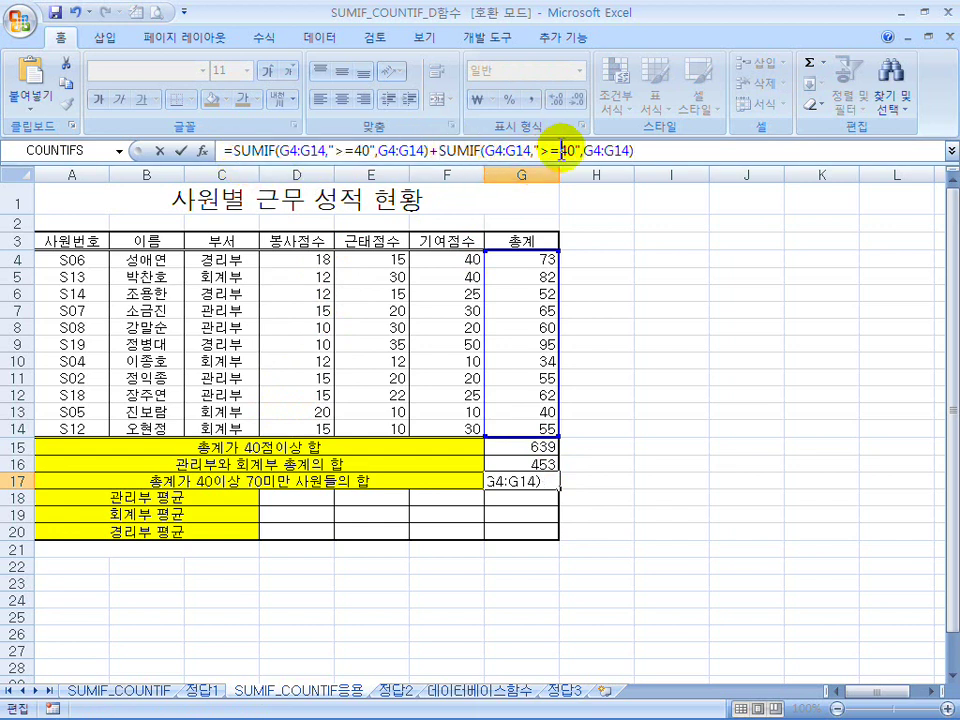
# - Change the criterion of the second SUMIF term in G17 to "<70" and review the finished formula
pyautogui.moveTo(567, 150); pyautogui.dragTo(535, 150)
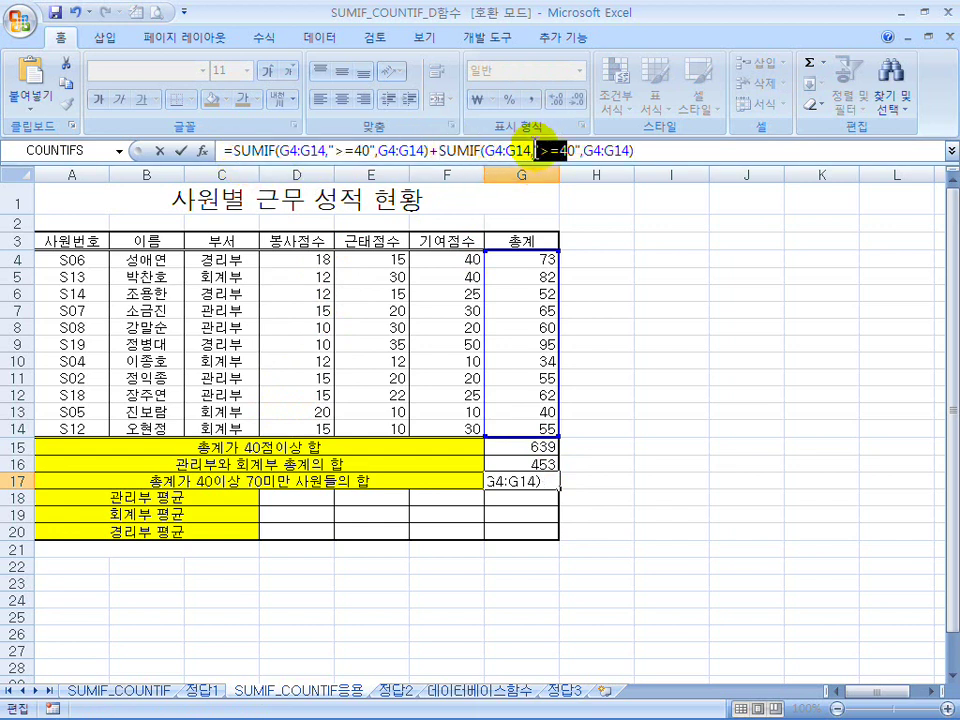
pyautogui.write('<70')
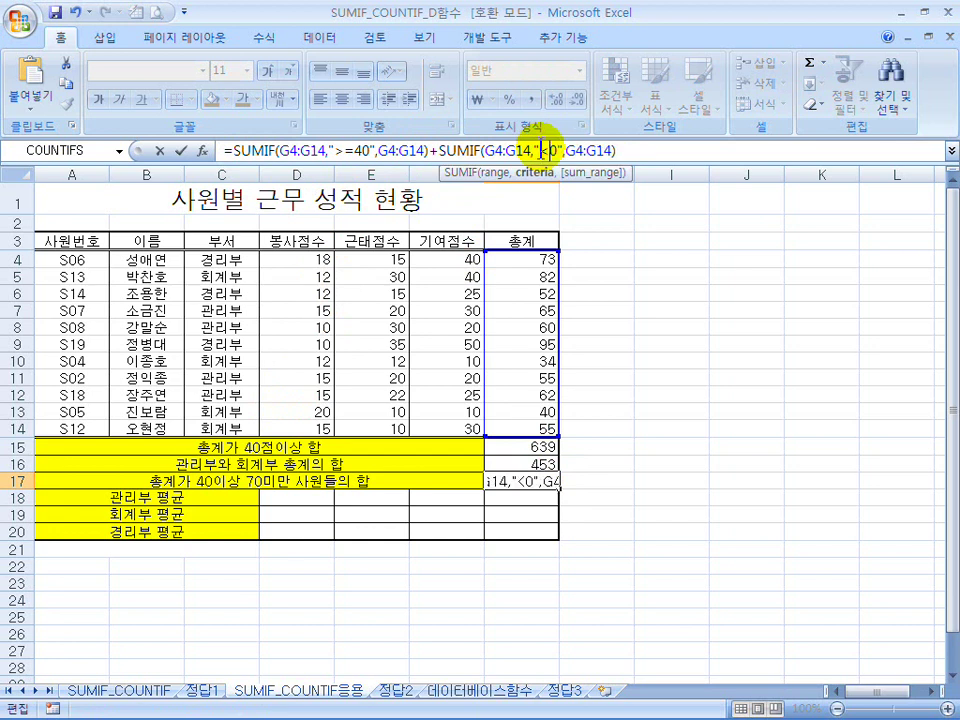
pyautogui.press('Delete')
pyautogui.press('Delete')
pyautogui.write('"')
pyautogui.press('Return')
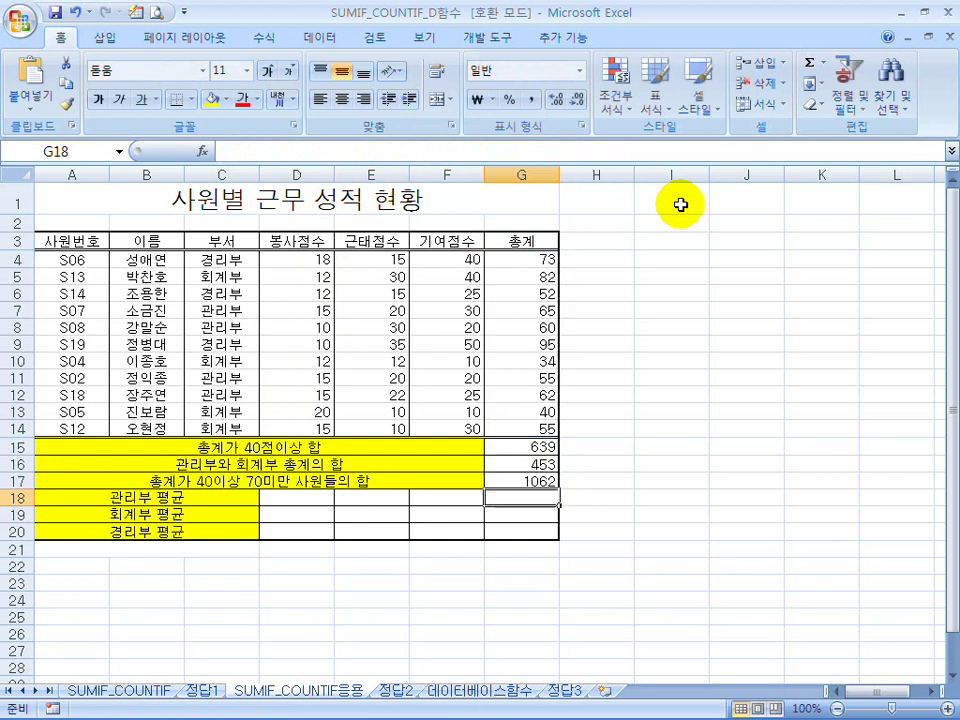
pyautogui.click(541, 483)
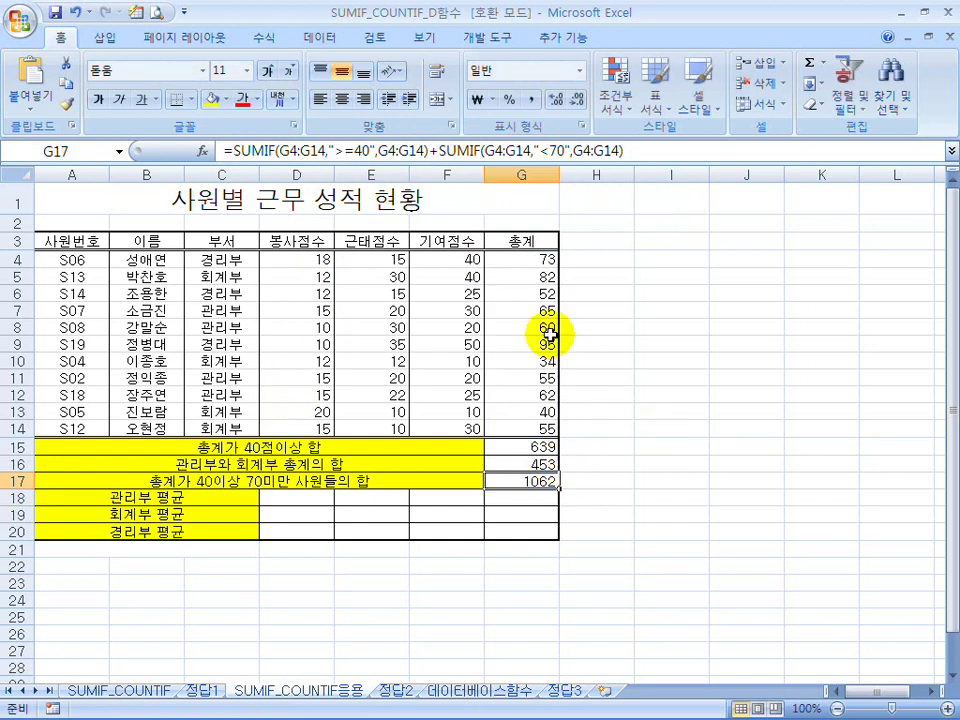
# - Enter =SUM(G4:G14) in I14 as a check and compare it with the total in G17
pyautogui.click(675, 417)
pyautogui.write('=sum(')
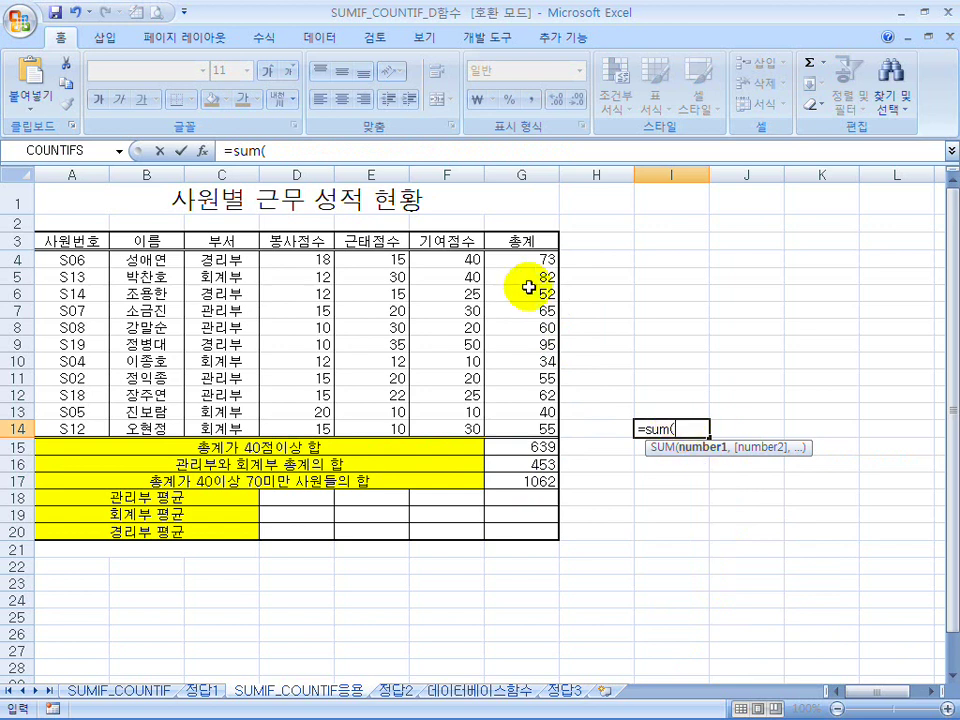
pyautogui.moveTo(527, 259); pyautogui.dragTo(527, 425)
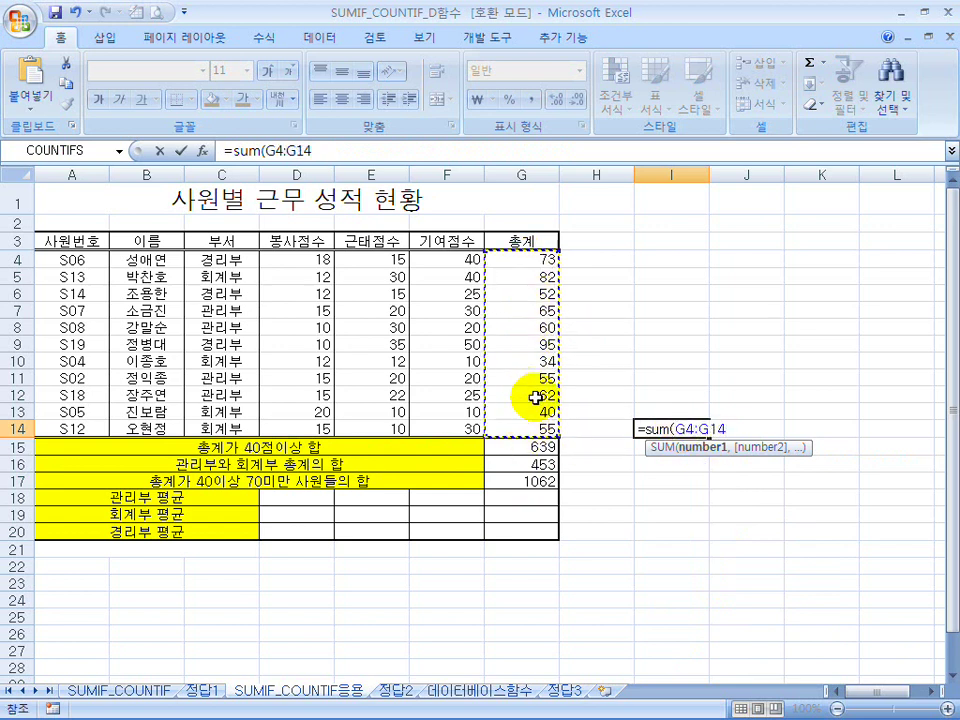
pyautogui.press('Return')
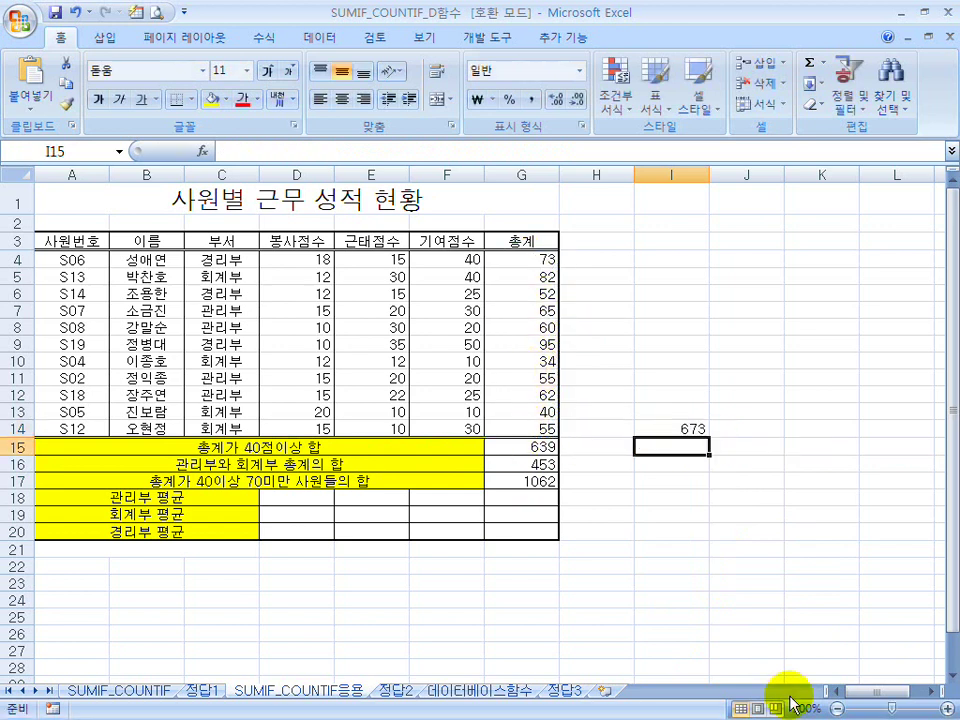
pyautogui.click(675, 430)
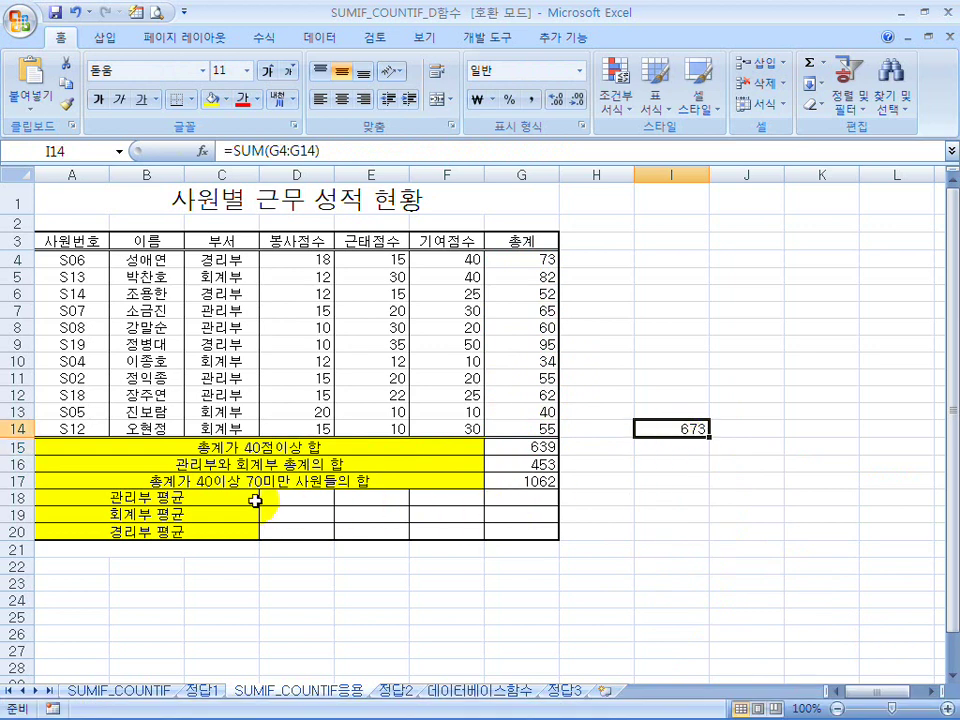
pyautogui.click(516, 480)
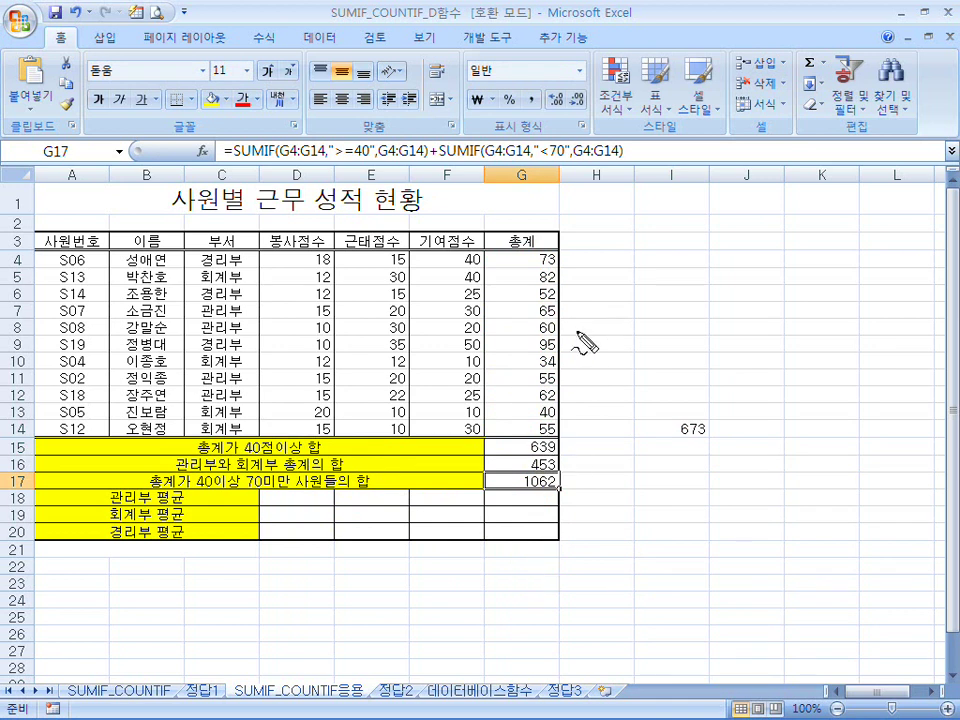
# - Draw a number line marked 40, 70 and 100 beside the table and highlight the range from 40 to 70
pyautogui.moveTo(556, 327); pyautogui.dragTo(872, 300)
pyautogui.moveTo(613, 318)
pyautogui.mouseDown()
pyautogui.moveTo(614, 342)
pyautogui.moveTo(584, 393)
pyautogui.moveTo(612, 392)
pyautogui.mouseUp()
pyautogui.moveTo(603, 368); pyautogui.dragTo(600, 410)
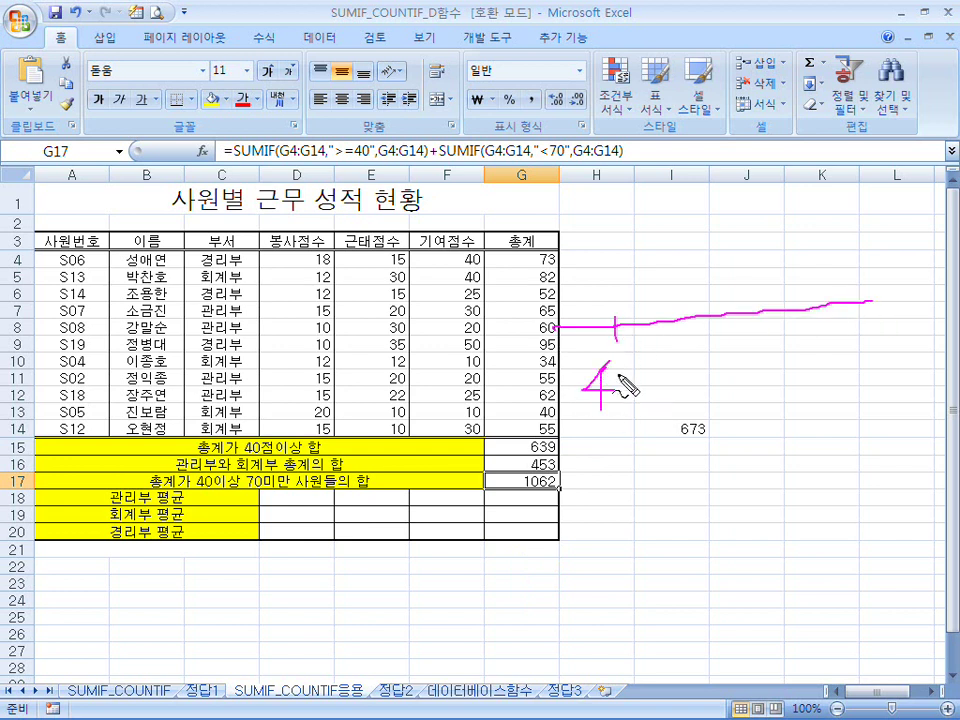
pyautogui.moveTo(742, 300); pyautogui.dragTo(740, 405)
pyautogui.moveTo(768, 386); pyautogui.dragTo(767, 386)
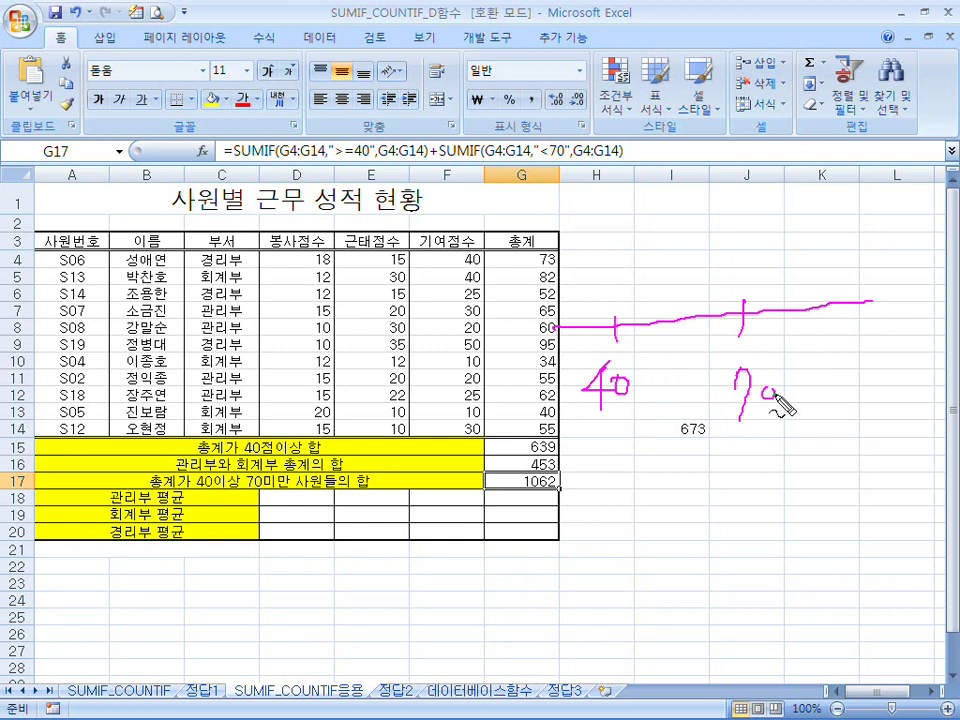
pyautogui.moveTo(876, 292); pyautogui.dragTo(876, 332)
pyautogui.moveTo(871, 366)
pyautogui.mouseDown()
pyautogui.moveTo(872, 382)
pyautogui.moveTo(885, 369)
pyautogui.mouseUp()
pyautogui.moveTo(901, 366); pyautogui.dragTo(900, 367)
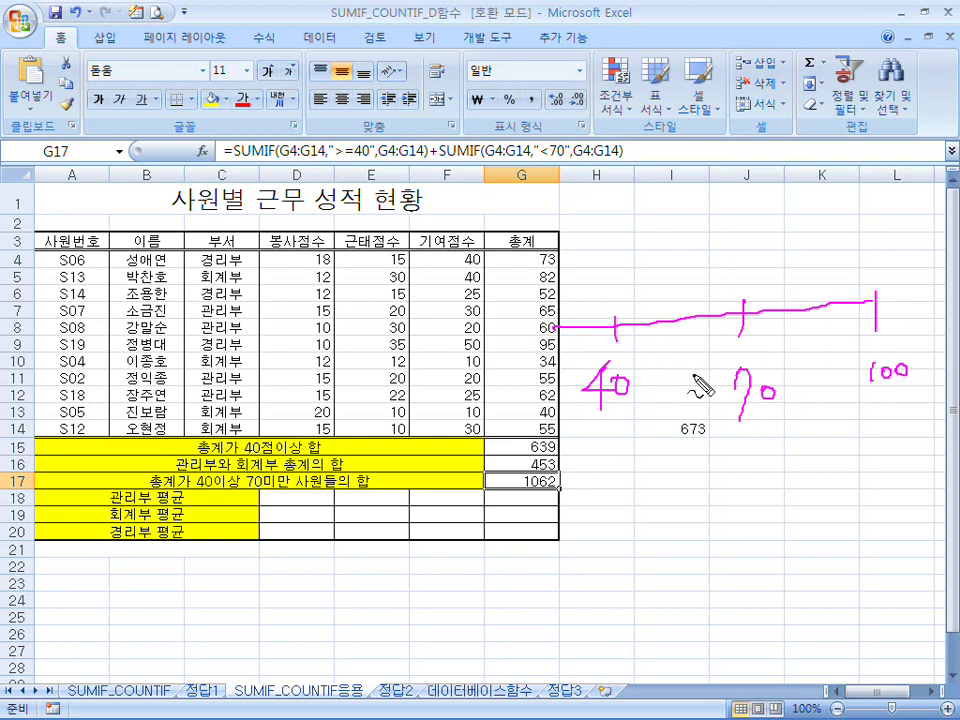
pyautogui.moveTo(615, 327)
pyautogui.mouseDown()
pyautogui.moveTo(616, 298)
pyautogui.moveTo(741, 317)
pyautogui.moveTo(660, 326)
pyautogui.moveTo(696, 276)
pyautogui.moveTo(716, 300)
pyautogui.moveTo(728, 288)
pyautogui.moveTo(637, 315)
pyautogui.moveTo(711, 355)
pyautogui.mouseUp()
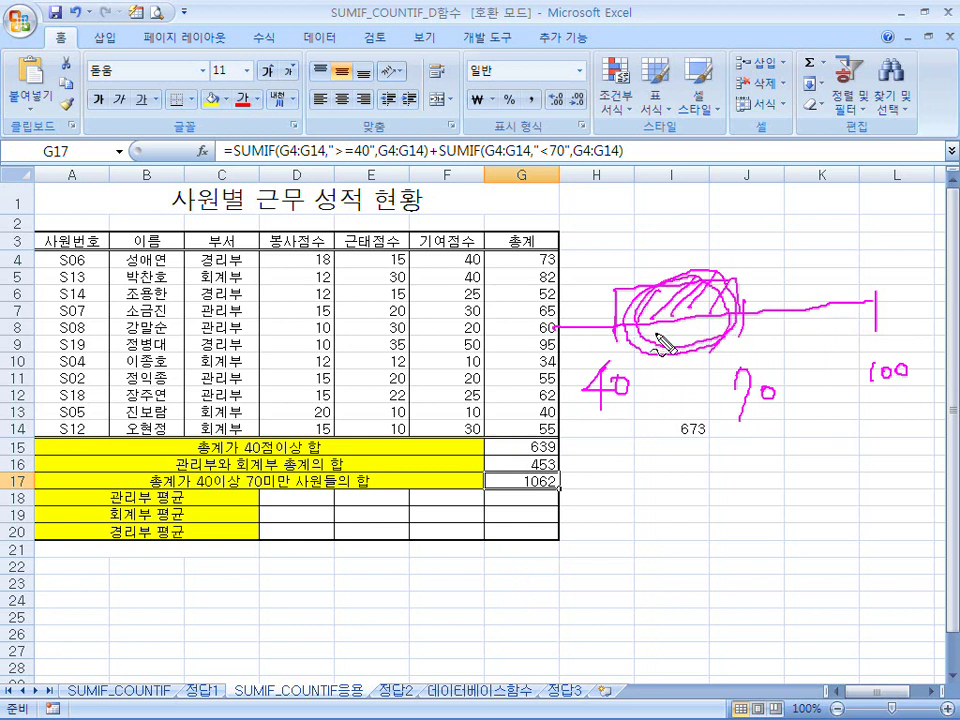
# - Clear the annotation and redraw the number line with marks at 40, 70 and 100
pyautogui.rightClick(634, 315)
pyautogui.moveTo(570, 318); pyautogui.dragTo(900, 309)
pyautogui.moveTo(617, 306); pyautogui.dragTo(616, 330)
pyautogui.moveTo(608, 356)
pyautogui.mouseDown()
pyautogui.moveTo(600, 378)
pyautogui.moveTo(628, 366)
pyautogui.mouseUp()
pyautogui.moveTo(726, 302)
pyautogui.mouseDown()
pyautogui.moveTo(722, 385)
pyautogui.moveTo(747, 372)
pyautogui.mouseUp()
pyautogui.moveTo(884, 296); pyautogui.dragTo(884, 334)
pyautogui.moveTo(873, 368)
pyautogui.mouseDown()
pyautogui.moveTo(874, 386)
pyautogui.moveTo(903, 377)
pyautogui.mouseUp()
# - Outline and hatch the range from 40 upward on the number line, and mark the range below 70
pyautogui.moveTo(614, 318); pyautogui.dragTo(950, 245)
pyautogui.moveTo(639, 278); pyautogui.dragTo(631, 301)
pyautogui.moveTo(711, 271)
pyautogui.mouseDown()
pyautogui.moveTo(698, 296)
pyautogui.moveTo(722, 294)
pyautogui.mouseUp()
pyautogui.moveTo(783, 269)
pyautogui.mouseDown()
pyautogui.moveTo(771, 291)
pyautogui.moveTo(794, 291)
pyautogui.mouseUp()
pyautogui.moveTo(822, 268)
pyautogui.mouseDown()
pyautogui.moveTo(812, 288)
pyautogui.moveTo(830, 285)
pyautogui.mouseUp()
pyautogui.moveTo(860, 265); pyautogui.dragTo(852, 280)
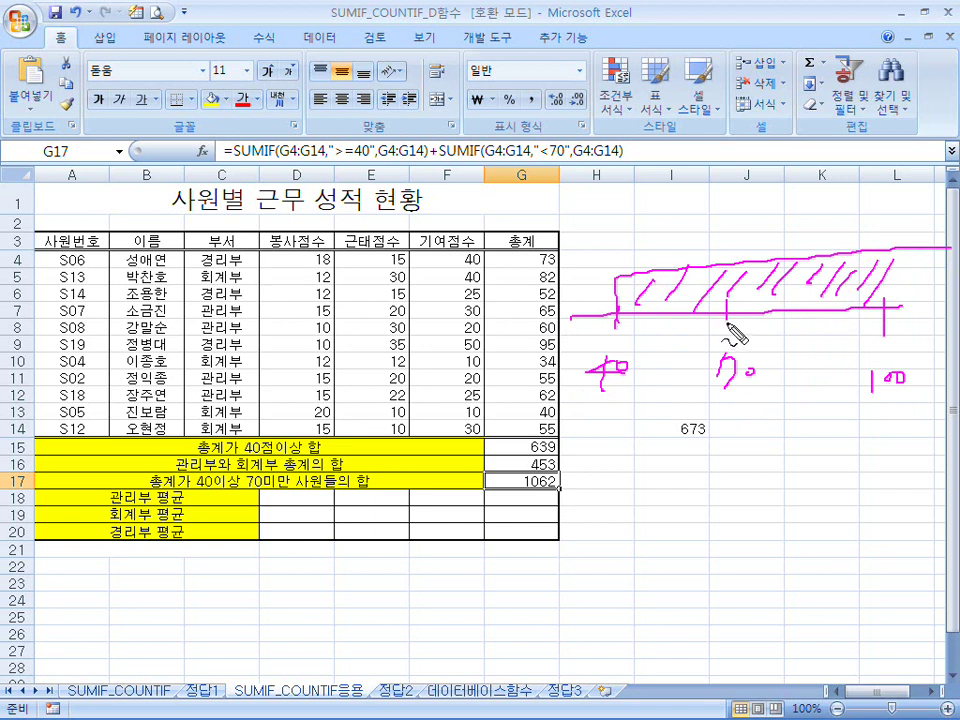
pyautogui.moveTo(729, 326); pyautogui.dragTo(517, 368)
pyautogui.moveTo(584, 334); pyautogui.dragTo(568, 358)
# - Draw a fresh number line beside the table with marks at 40, 70 and 100 after clearing the earlier annotation
pyautogui.moveTo(598, 326)
pyautogui.mouseDown()
pyautogui.moveTo(581, 356)
pyautogui.moveTo(800, 317)
pyautogui.moveTo(903, 314)
pyautogui.mouseUp()
pyautogui.rightClick(628, 321)
pyautogui.moveTo(636, 297); pyautogui.dragTo(631, 345)
pyautogui.moveTo(622, 366)
pyautogui.mouseDown()
pyautogui.moveTo(641, 369)
pyautogui.moveTo(631, 396)
pyautogui.mouseUp()
pyautogui.moveTo(645, 372); pyautogui.dragTo(656, 381)
pyautogui.moveTo(748, 299); pyautogui.dragTo(748, 318)
pyautogui.moveTo(742, 362); pyautogui.dragTo(740, 400)
pyautogui.moveTo(763, 376); pyautogui.dragTo(774, 376)
pyautogui.moveTo(881, 296)
pyautogui.mouseDown()
pyautogui.moveTo(870, 380)
pyautogui.moveTo(890, 376)
pyautogui.mouseUp()
pyautogui.moveTo(890, 366); pyautogui.dragTo(905, 374)
# - Outline the range from 40 upward on the number line, hatch 40 to 70, and circle and cross out 70 to 100
pyautogui.moveTo(629, 320)
pyautogui.mouseDown()
pyautogui.moveTo(626, 272)
pyautogui.moveTo(920, 258)
pyautogui.mouseUp()
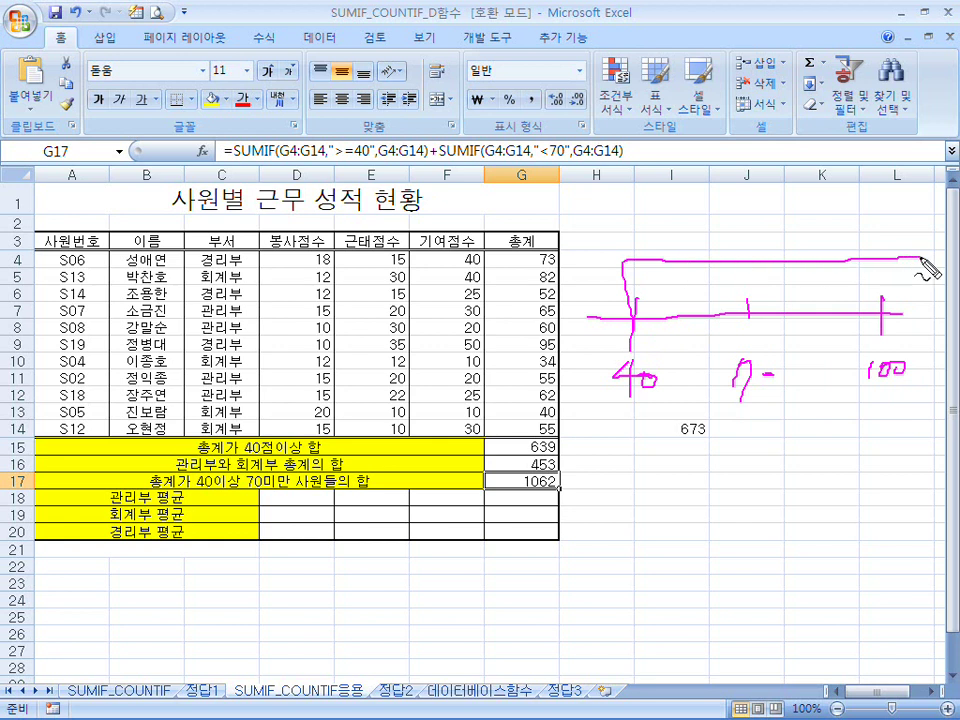
pyautogui.moveTo(628, 325); pyautogui.dragTo(645, 280)
pyautogui.moveTo(640, 328)
pyautogui.mouseDown()
pyautogui.moveTo(656, 280)
pyautogui.moveTo(668, 282)
pyautogui.mouseUp()
pyautogui.moveTo(664, 332)
pyautogui.mouseDown()
pyautogui.moveTo(680, 282)
pyautogui.moveTo(692, 282)
pyautogui.mouseUp()
pyautogui.moveTo(690, 330)
pyautogui.mouseDown()
pyautogui.moveTo(706, 284)
pyautogui.moveTo(718, 286)
pyautogui.mouseUp()
pyautogui.moveTo(714, 330); pyautogui.dragTo(728, 290)
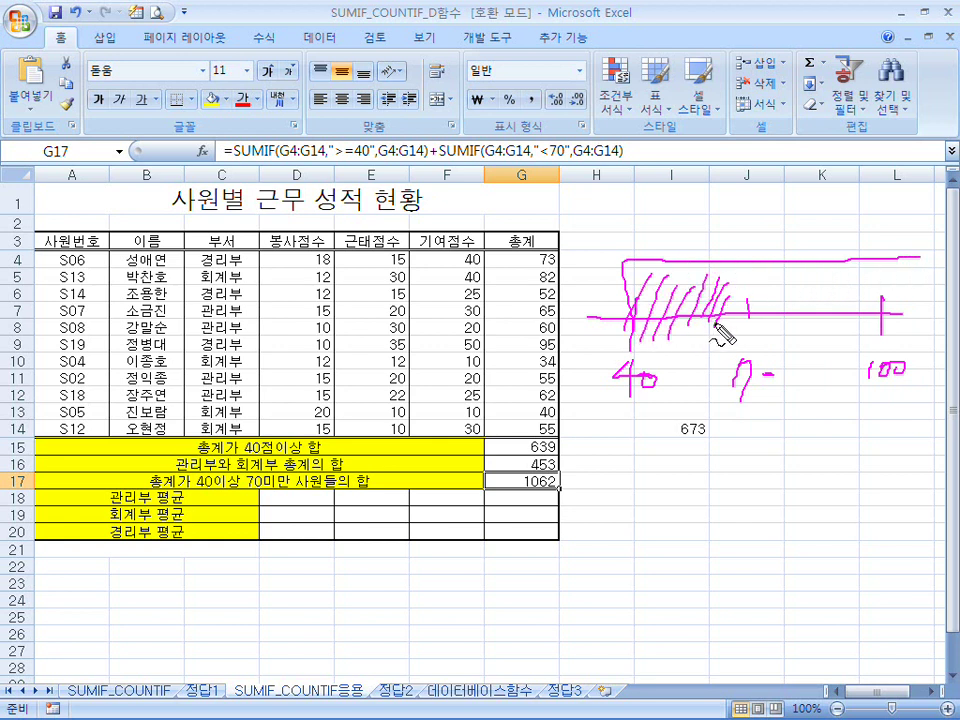
pyautogui.moveTo(840, 290)
pyautogui.mouseDown()
pyautogui.moveTo(776, 332)
pyautogui.moveTo(874, 306)
pyautogui.mouseUp()
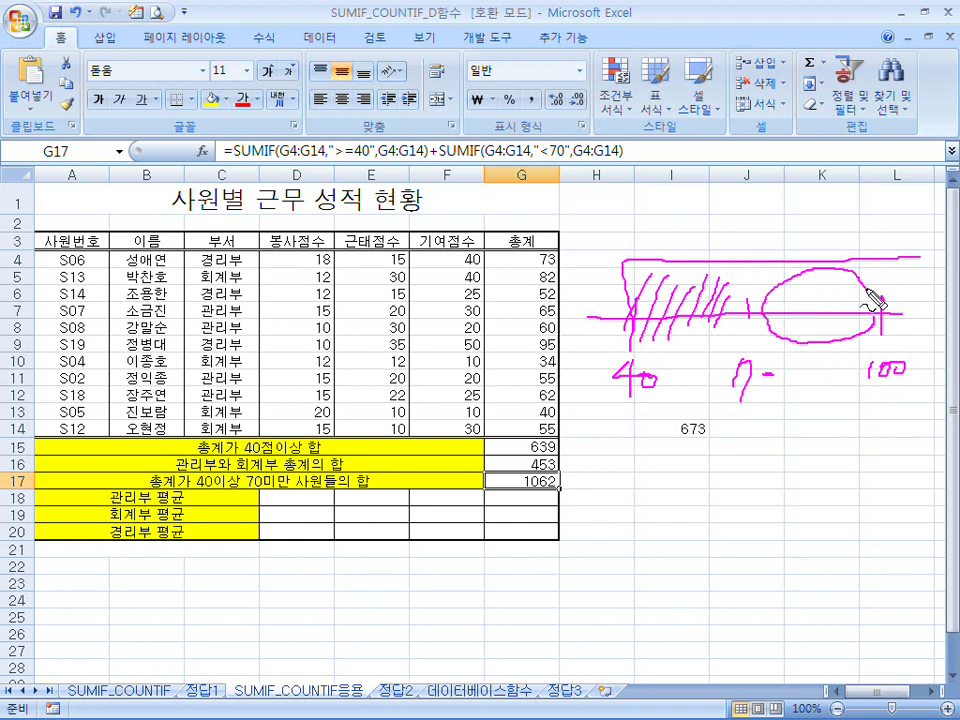
pyautogui.moveTo(872, 262); pyautogui.dragTo(804, 343)
pyautogui.moveTo(773, 282); pyautogui.dragTo(860, 380)
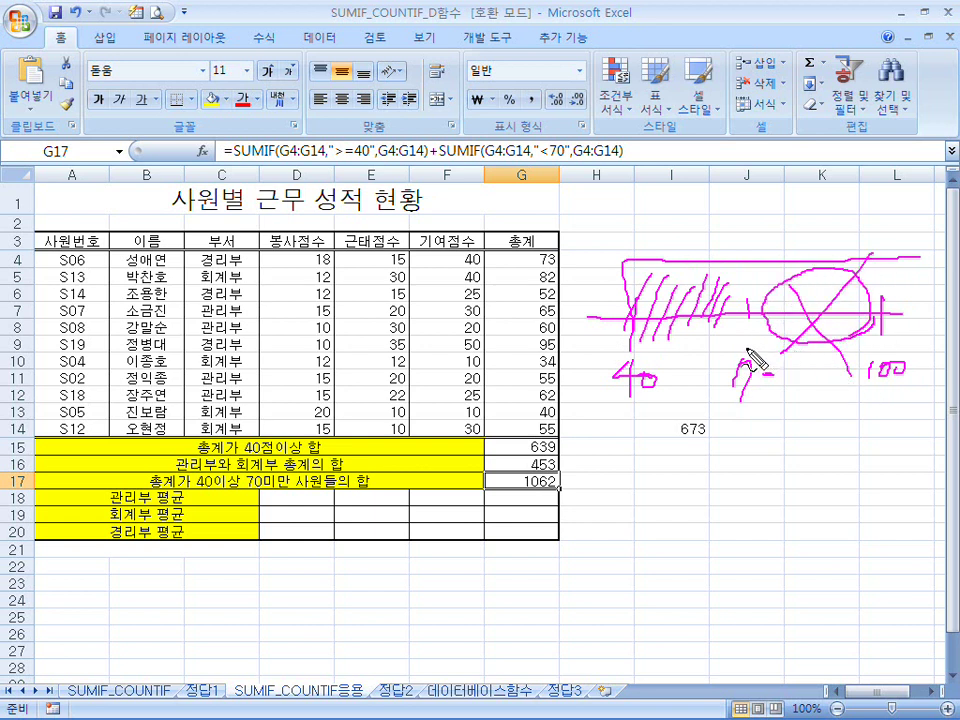
pyautogui.moveTo(645, 250)
pyautogui.mouseDown()
pyautogui.moveTo(690, 262)
pyautogui.moveTo(958, 253)
pyautogui.mouseUp()
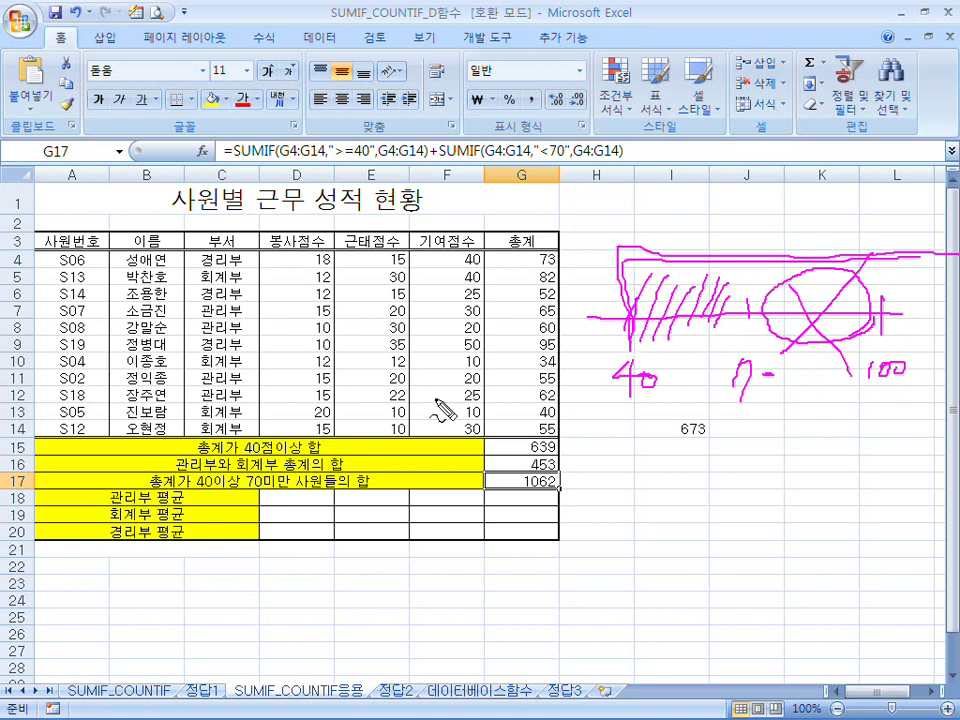
# - Underline the first SUMIF term and the 40-to-under-70 label, circle the part around the plus sign, re-mark the 70-to-100 range, and clear the annotations
pyautogui.moveTo(225, 158); pyautogui.dragTo(430, 154)
pyautogui.moveTo(830, 340)
pyautogui.mouseDown()
pyautogui.moveTo(776, 332)
pyautogui.moveTo(842, 354)
pyautogui.moveTo(815, 343)
pyautogui.mouseUp()
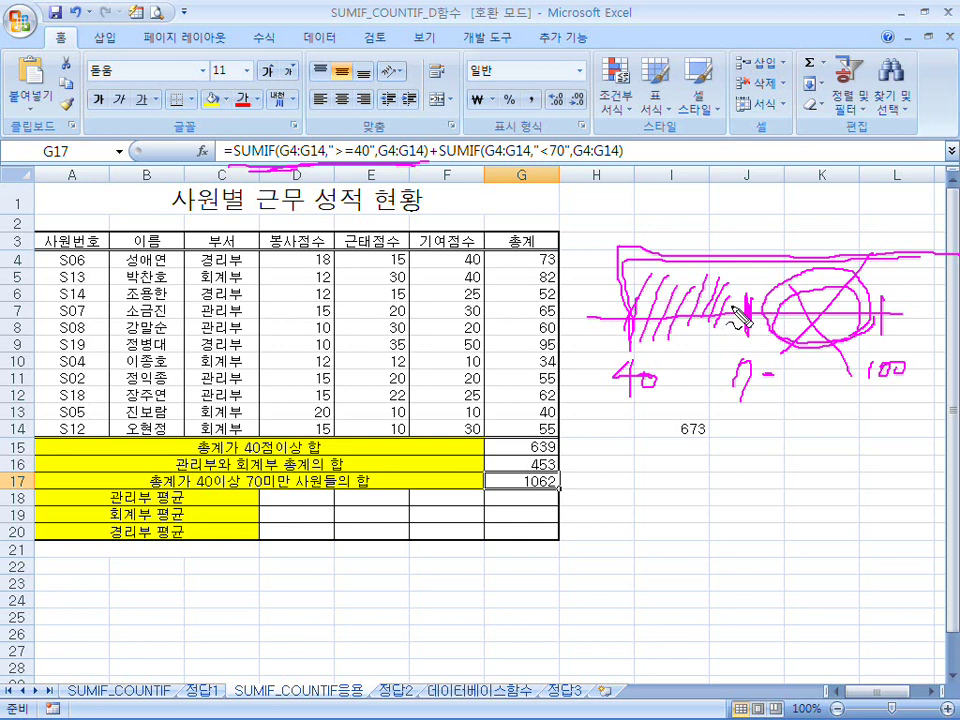
pyautogui.moveTo(848, 278); pyautogui.dragTo(864, 383)
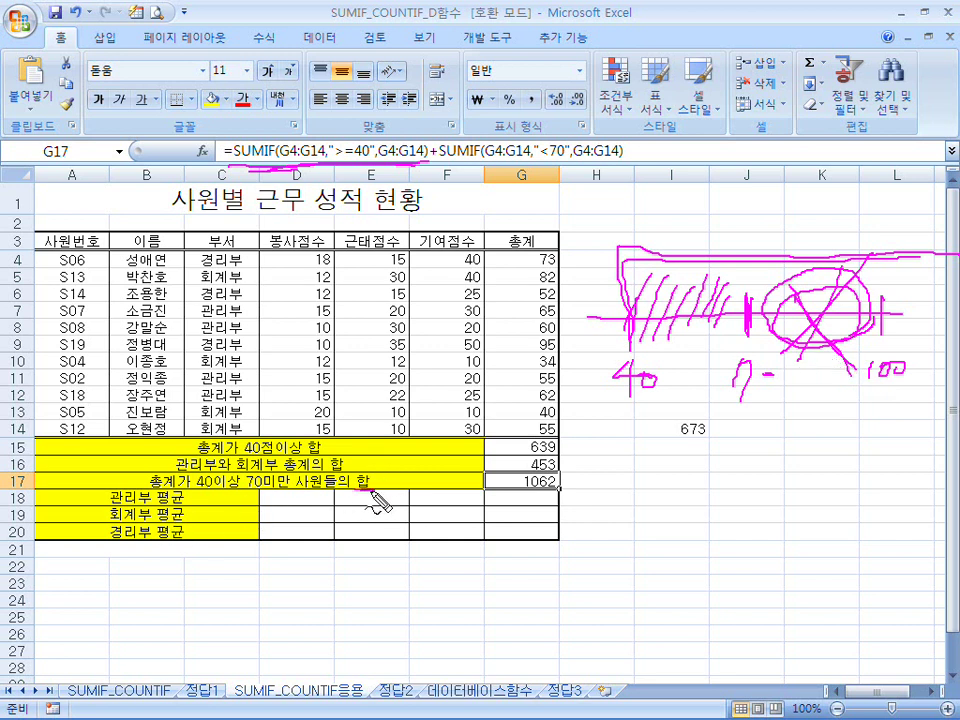
pyautogui.moveTo(220, 476); pyautogui.dragTo(358, 486)
pyautogui.moveTo(425, 165)
pyautogui.mouseDown()
pyautogui.moveTo(350, 130)
pyautogui.moveTo(455, 125)
pyautogui.mouseUp()
pyautogui.moveTo(185, 495); pyautogui.dragTo(333, 496)
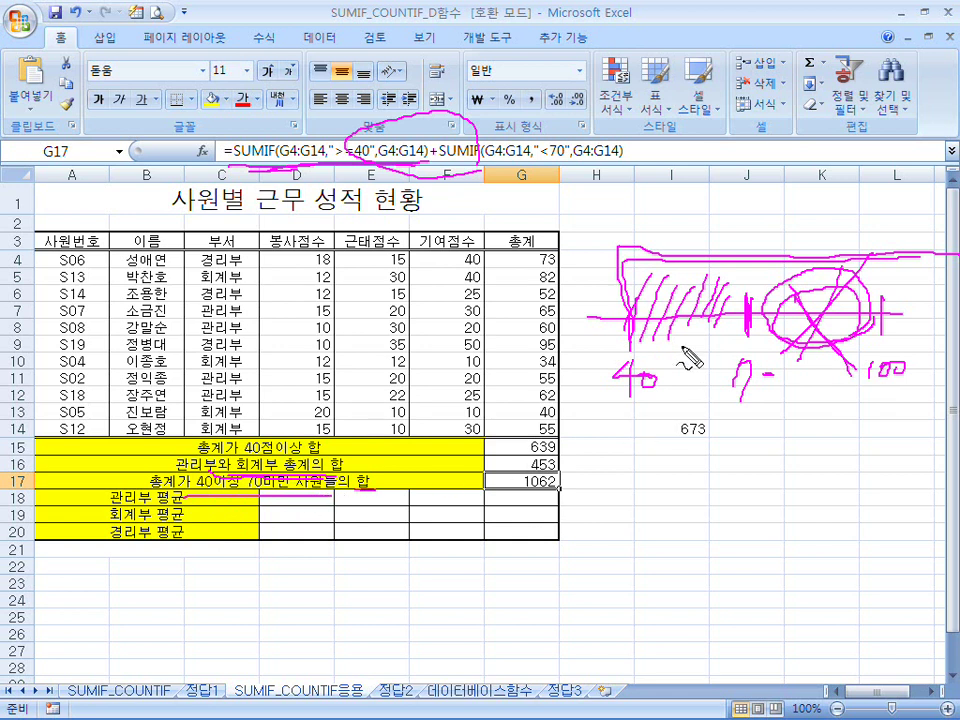
pyautogui.moveTo(857, 352)
pyautogui.mouseDown()
pyautogui.moveTo(793, 321)
pyautogui.moveTo(821, 321)
pyautogui.moveTo(853, 370)
pyautogui.mouseUp()
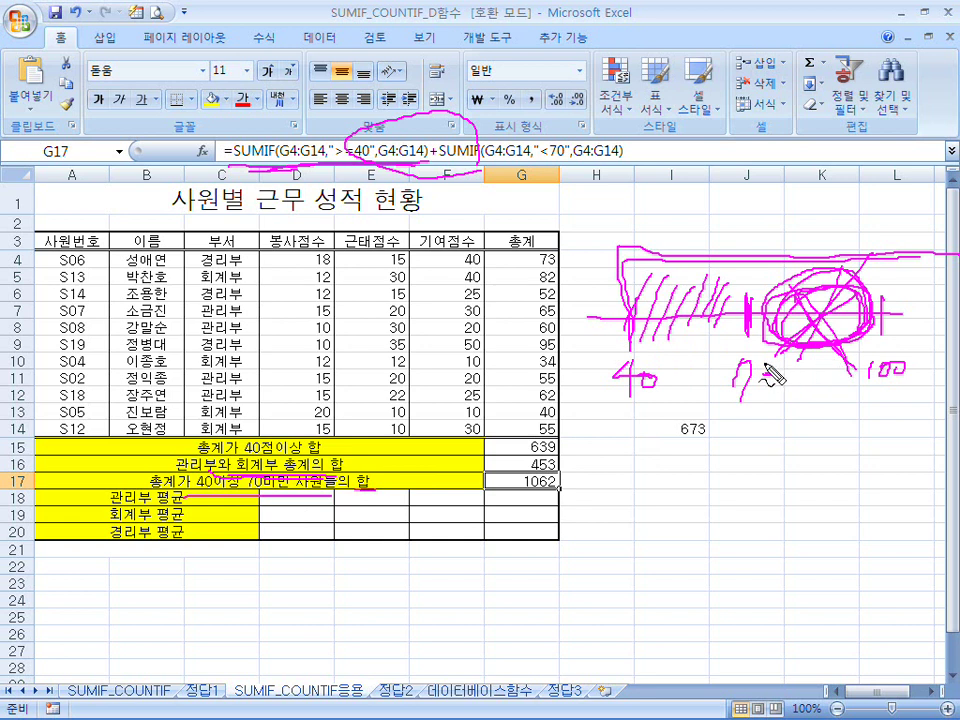
pyautogui.press('Escape')
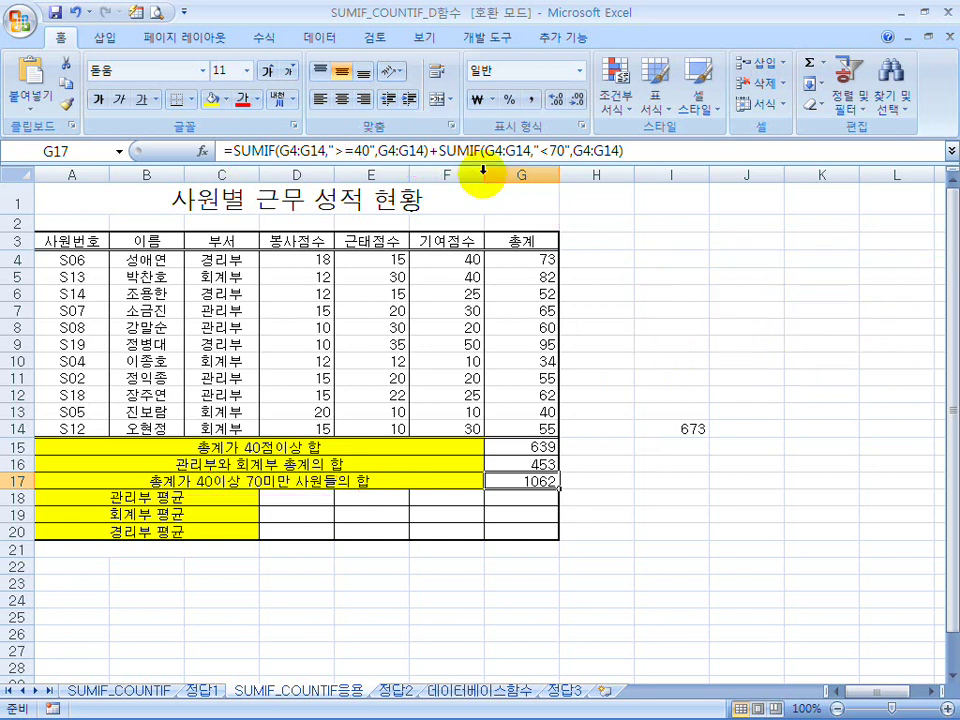
# - Change the 40-to-under-70 total in G17 to =SUMIF(G4:G14,">=40",G4:G14)-SUMIF(G4:G14,">=70",G4:G14)
pyautogui.click(432, 151)
pyautogui.moveTo(431, 151); pyautogui.dragTo(439, 151)
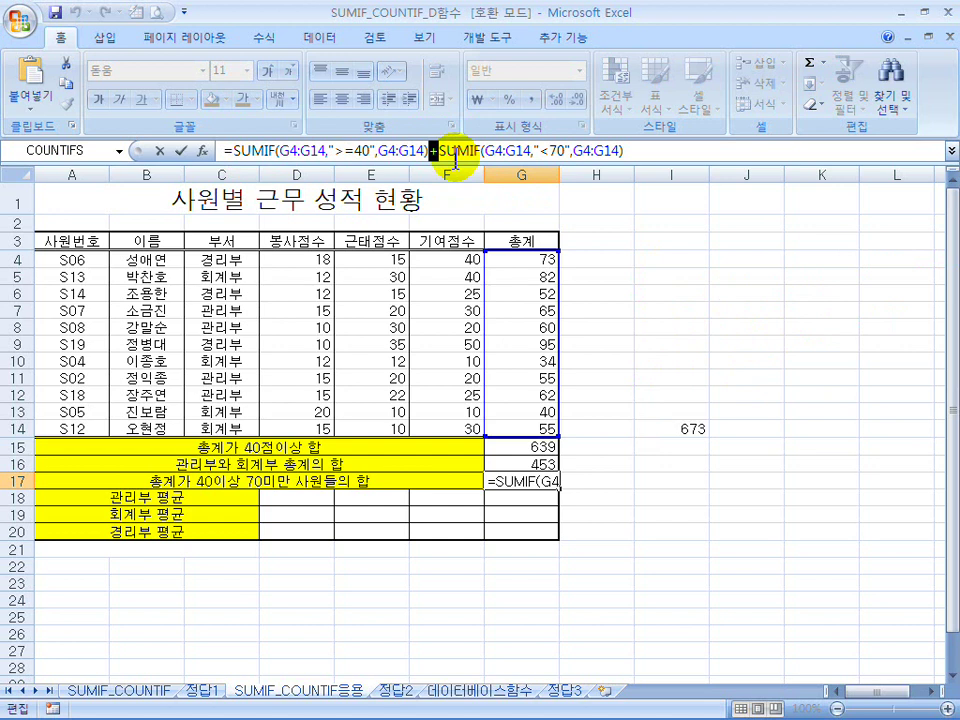
pyautogui.write('-')
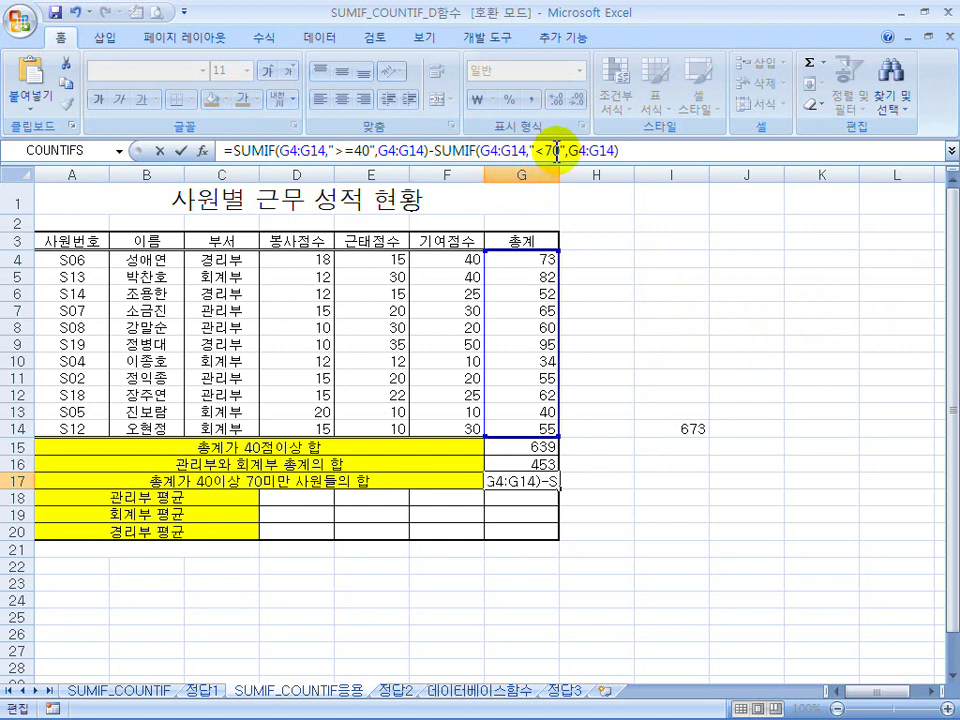
pyautogui.moveTo(563, 151); pyautogui.dragTo(538, 151)
pyautogui.press('BackSpace')
pyautogui.write('>=70')
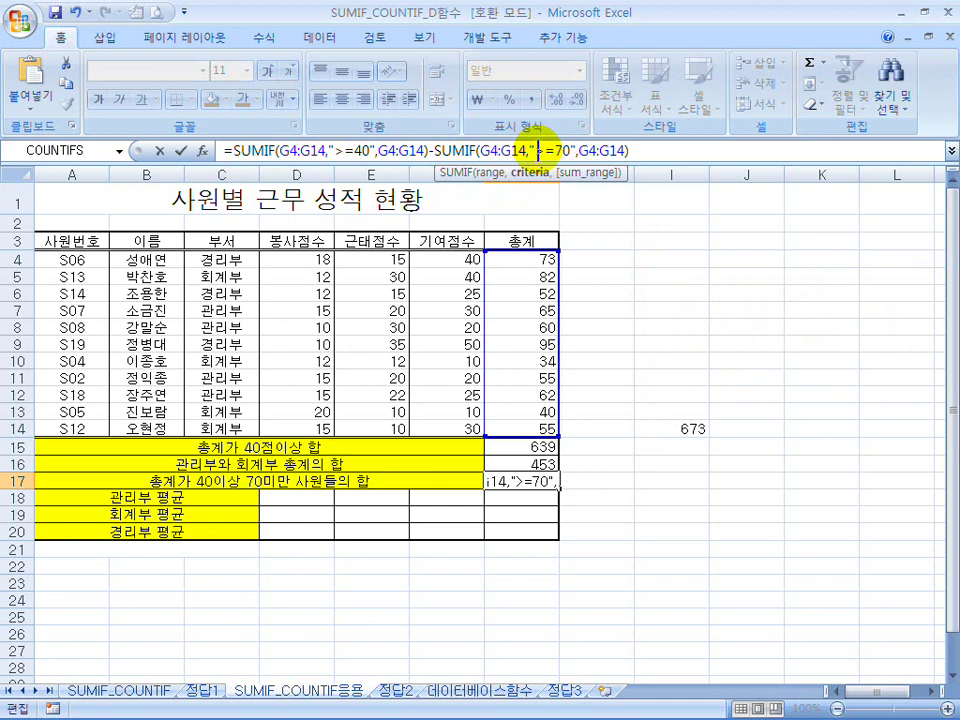
pyautogui.press('Return')
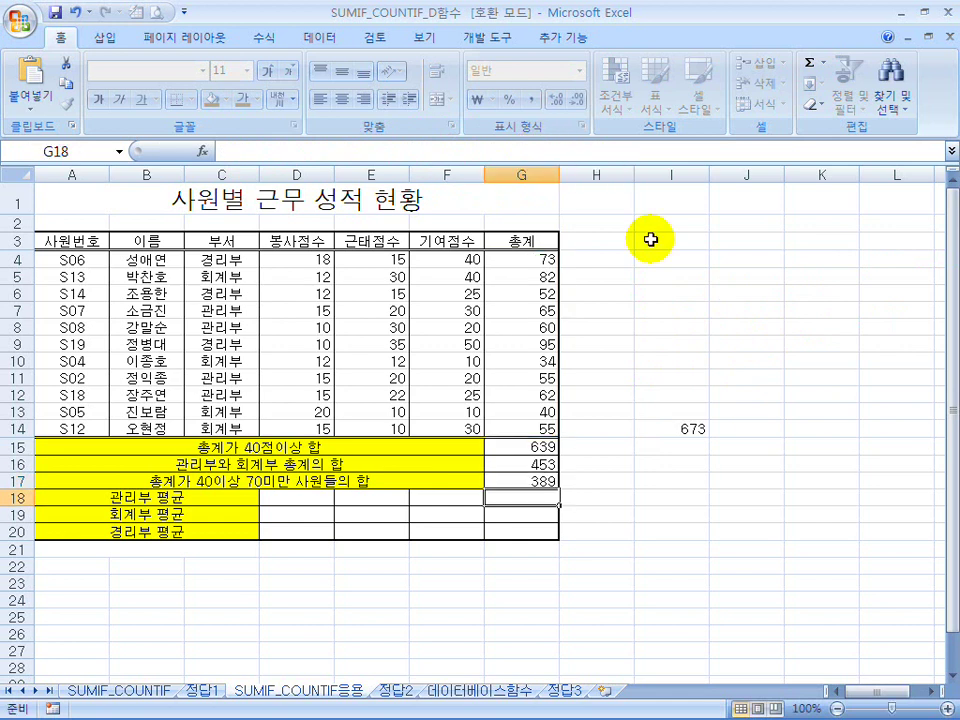
pyautogui.click(540, 480)
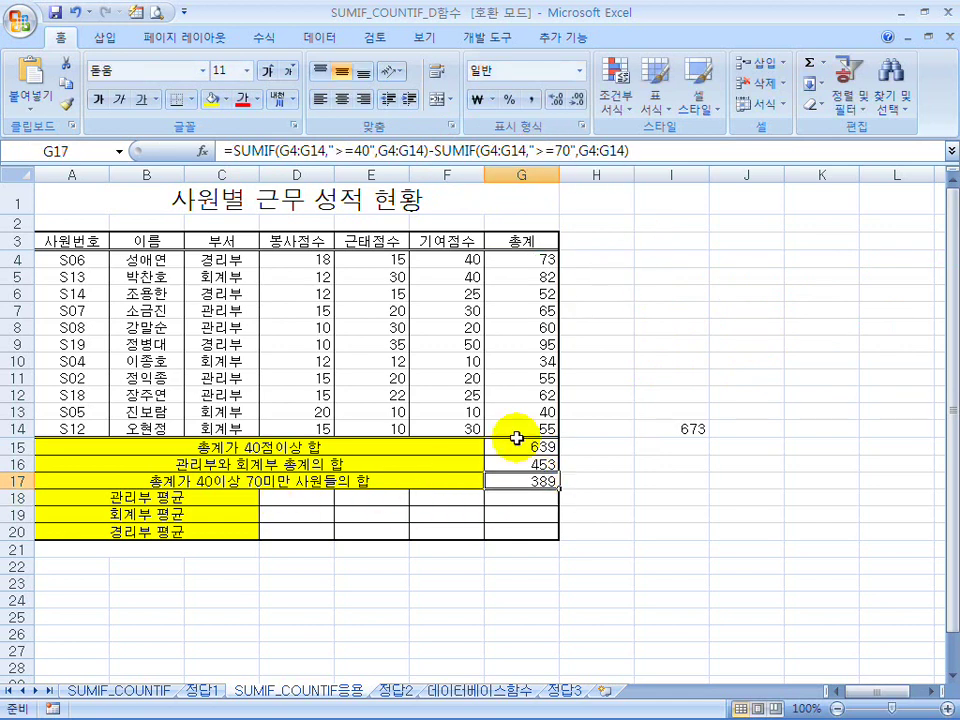
# - Draw a number line beside the table with marks at 40 and 70, and outline the range from 40 upward
pyautogui.moveTo(582, 300); pyautogui.dragTo(868, 297)
pyautogui.moveTo(622, 279); pyautogui.dragTo(632, 369)
pyautogui.moveTo(625, 352)
pyautogui.mouseDown()
pyautogui.moveTo(625, 400)
pyautogui.moveTo(655, 372)
pyautogui.mouseUp()
pyautogui.moveTo(806, 258); pyautogui.dragTo(806, 297)
pyautogui.moveTo(792, 355)
pyautogui.mouseDown()
pyautogui.moveTo(812, 380)
pyautogui.moveTo(796, 425)
pyautogui.mouseUp()
pyautogui.moveTo(842, 350); pyautogui.dragTo(852, 356)
pyautogui.moveTo(610, 310)
pyautogui.mouseDown()
pyautogui.moveTo(615, 205)
pyautogui.moveTo(886, 210)
pyautogui.mouseUp()
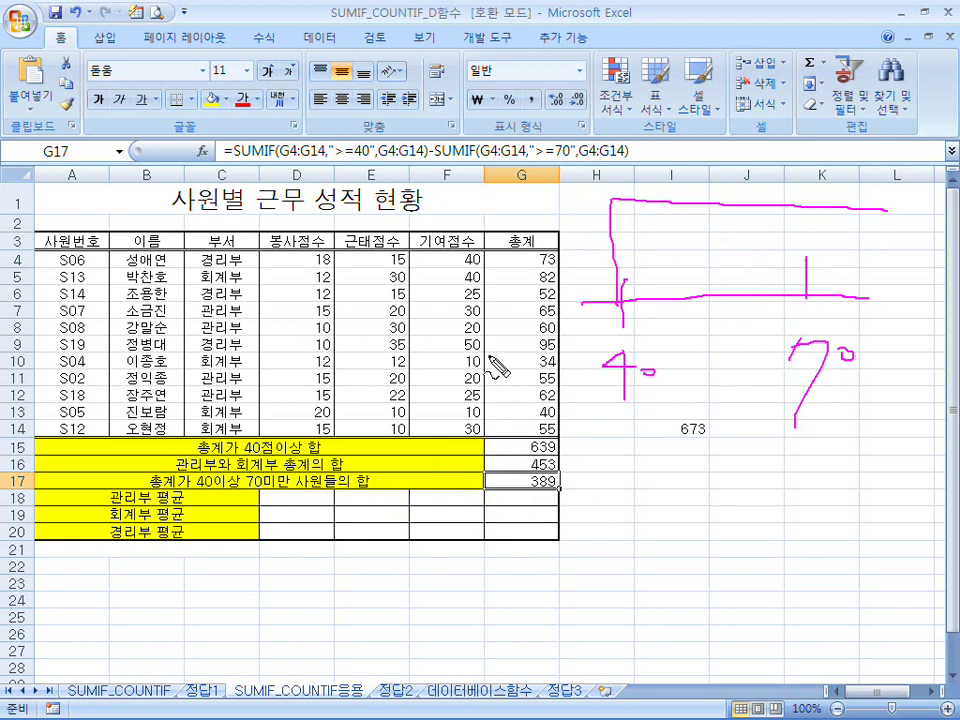
# - Emphasize the 70 mark on the number line, and circle and hatch the range above it
pyautogui.moveTo(806, 262); pyautogui.dragTo(797, 345)
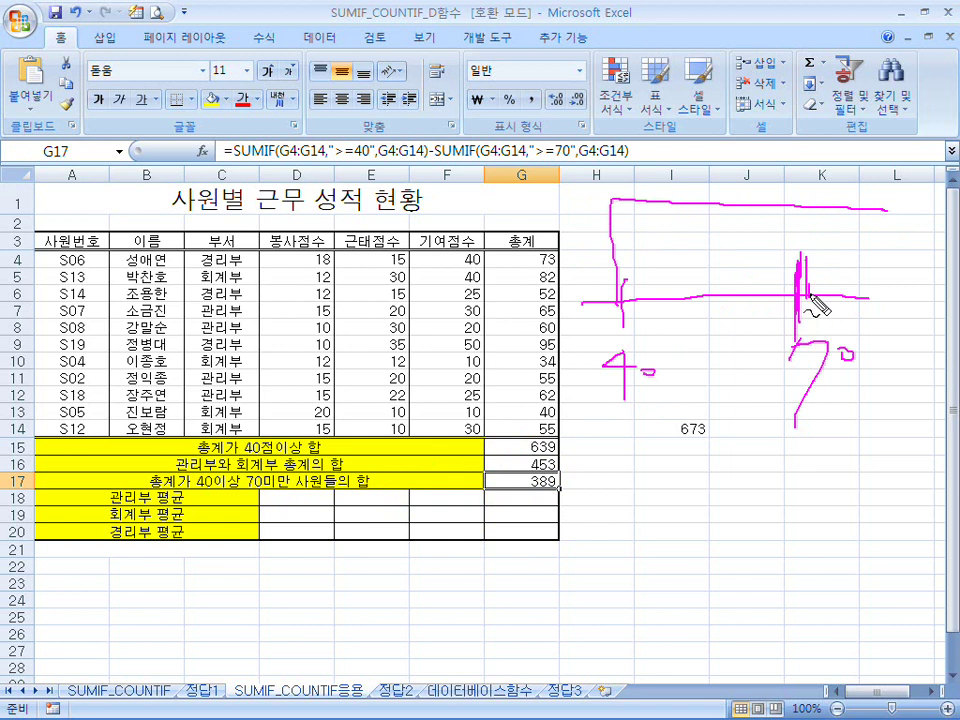
pyautogui.moveTo(823, 294); pyautogui.dragTo(862, 248)
pyautogui.moveTo(866, 326)
pyautogui.mouseDown()
pyautogui.moveTo(853, 257)
pyautogui.moveTo(797, 354)
pyautogui.mouseUp()
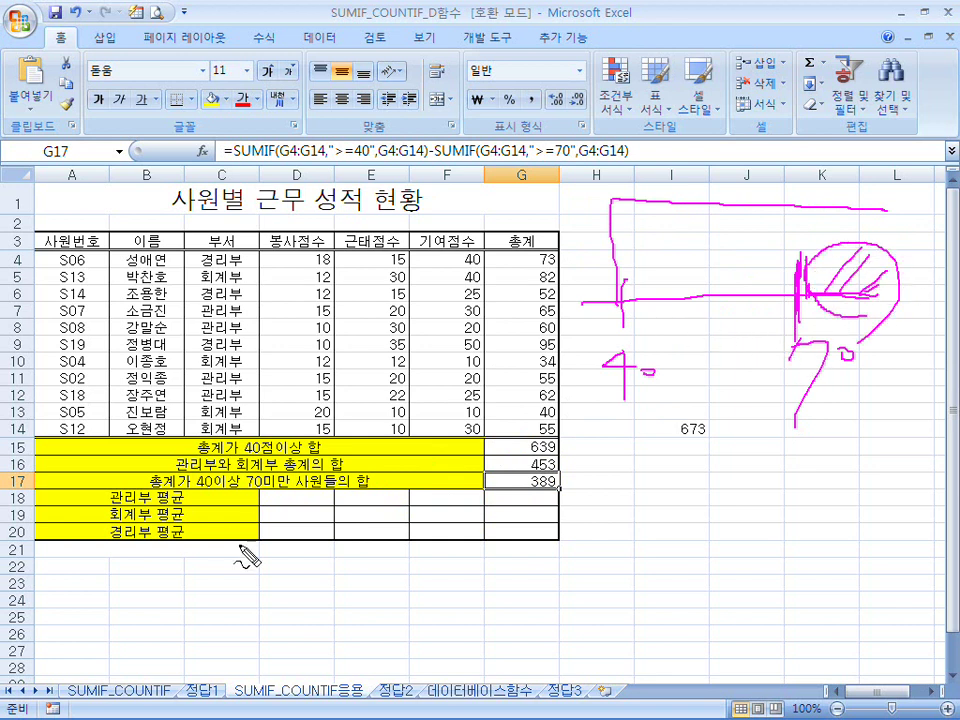
# - Underline 70미만, write 70 이상 below the table, replace 이상 with 이하, draw a greater-than sign over the formula, and clear the annotations
pyautogui.moveTo(257, 485); pyautogui.dragTo(284, 483)
pyautogui.moveTo(296, 545)
pyautogui.mouseDown()
pyautogui.moveTo(283, 593)
pyautogui.moveTo(312, 555)
pyautogui.moveTo(365, 572)
pyautogui.mouseUp()
pyautogui.moveTo(372, 562); pyautogui.dragTo(382, 560)
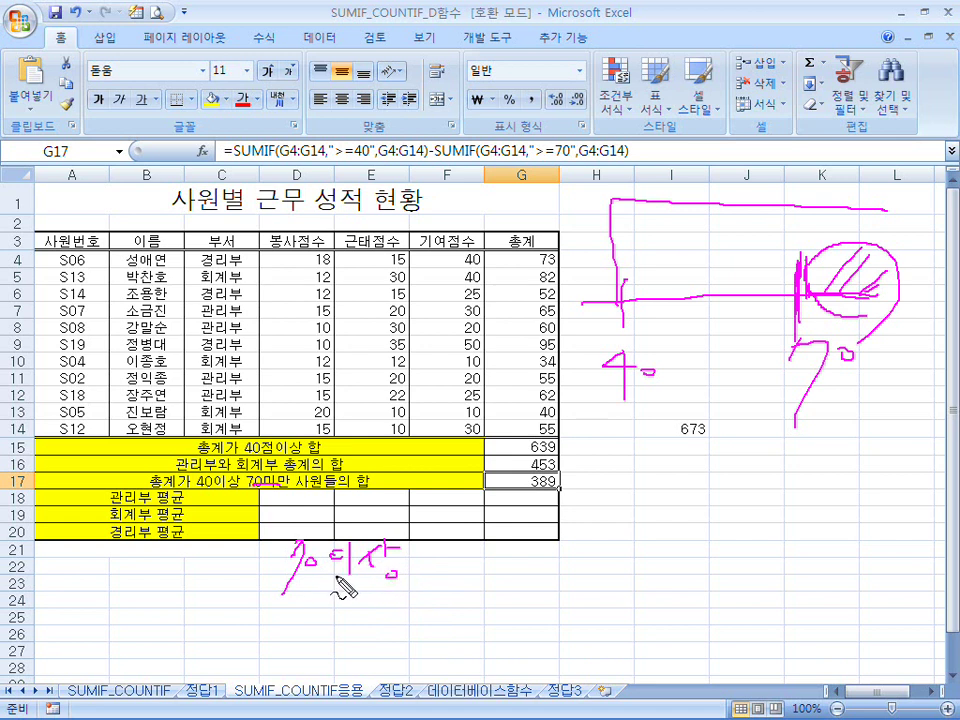
pyautogui.moveTo(330, 568)
pyautogui.mouseDown()
pyautogui.moveTo(405, 548)
pyautogui.moveTo(405, 566)
pyautogui.mouseUp()
pyautogui.moveTo(360, 605); pyautogui.dragTo(362, 640)
pyautogui.moveTo(380, 606)
pyautogui.mouseDown()
pyautogui.moveTo(378, 648)
pyautogui.moveTo(425, 628)
pyautogui.mouseUp()
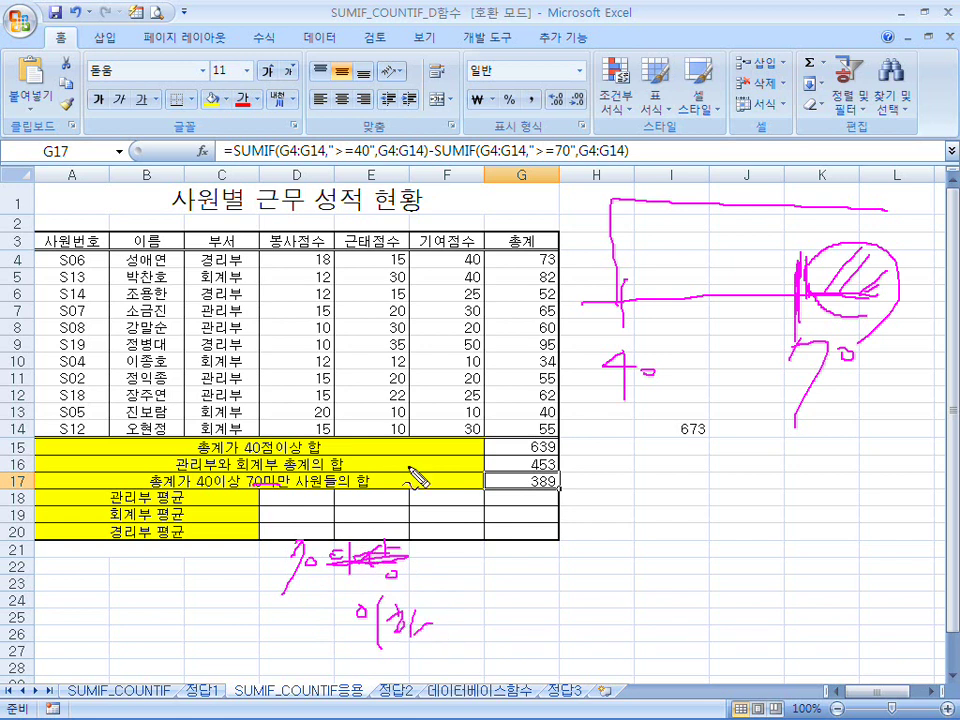
pyautogui.moveTo(555, 152); pyautogui.dragTo(500, 198)
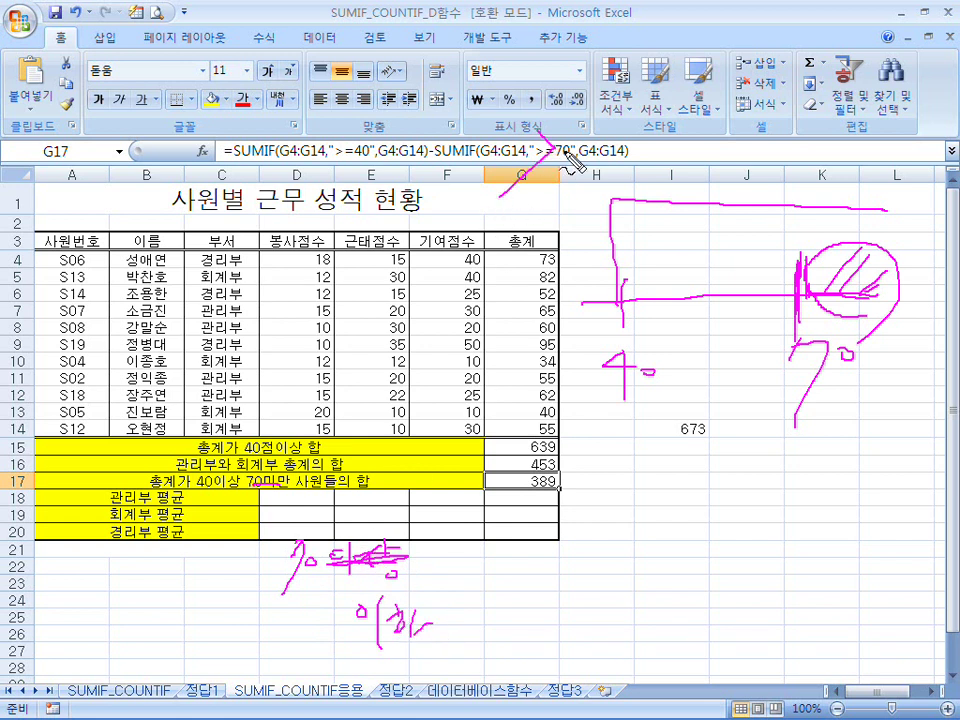
pyautogui.press('Escape')
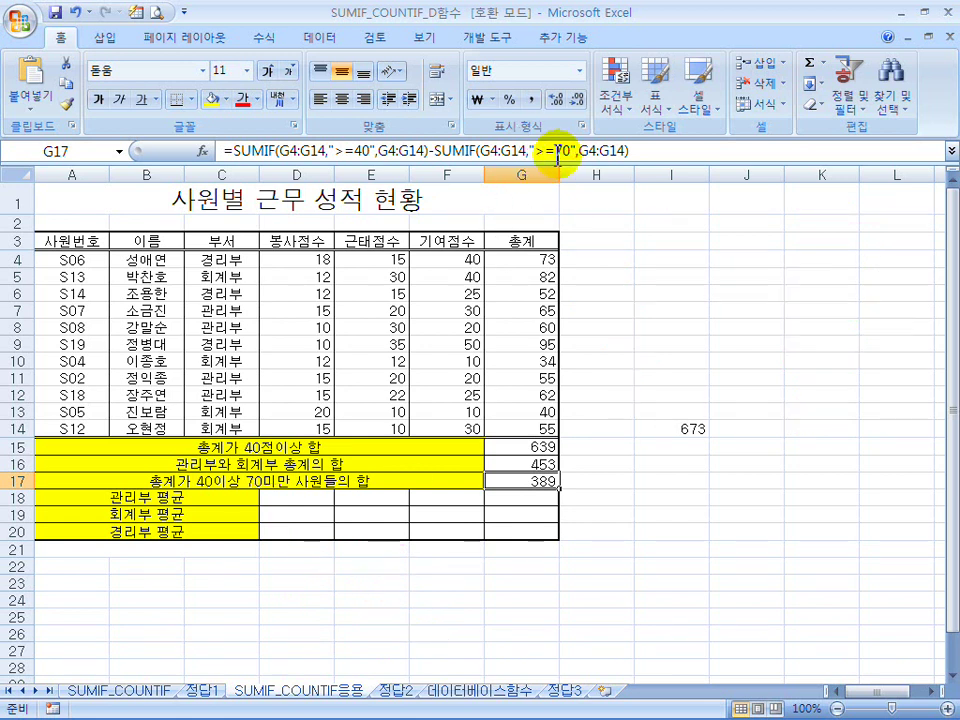
# - Try ">70" as the criterion of the subtracted SUMIF in G17, and restore it to ">=70"
pyautogui.click(549, 152)
pyautogui.press('Delete')
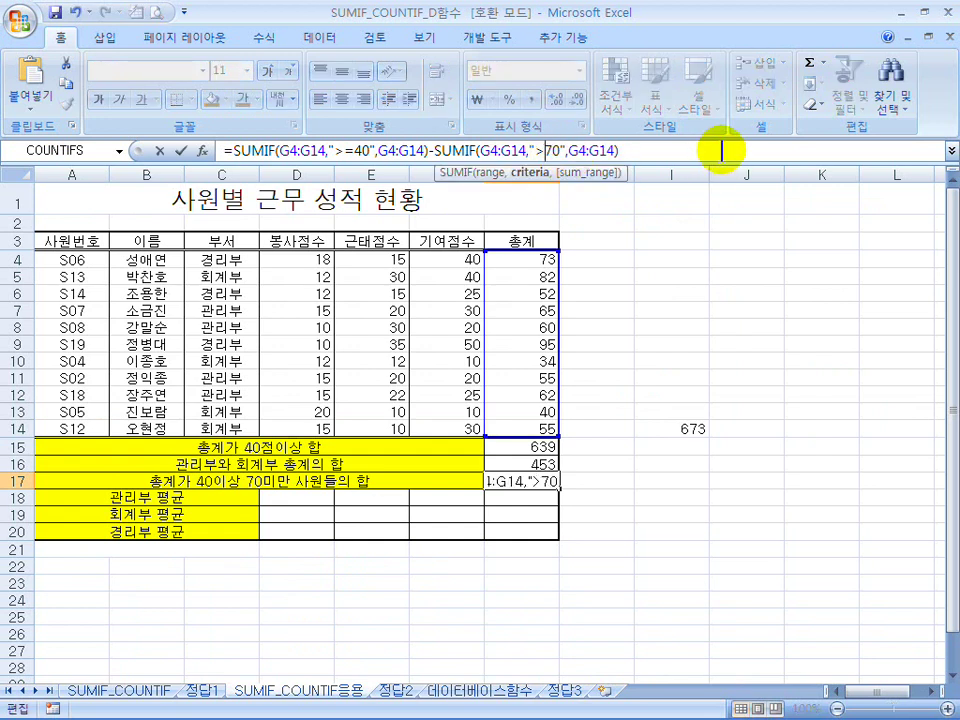
pyautogui.click(548, 150)
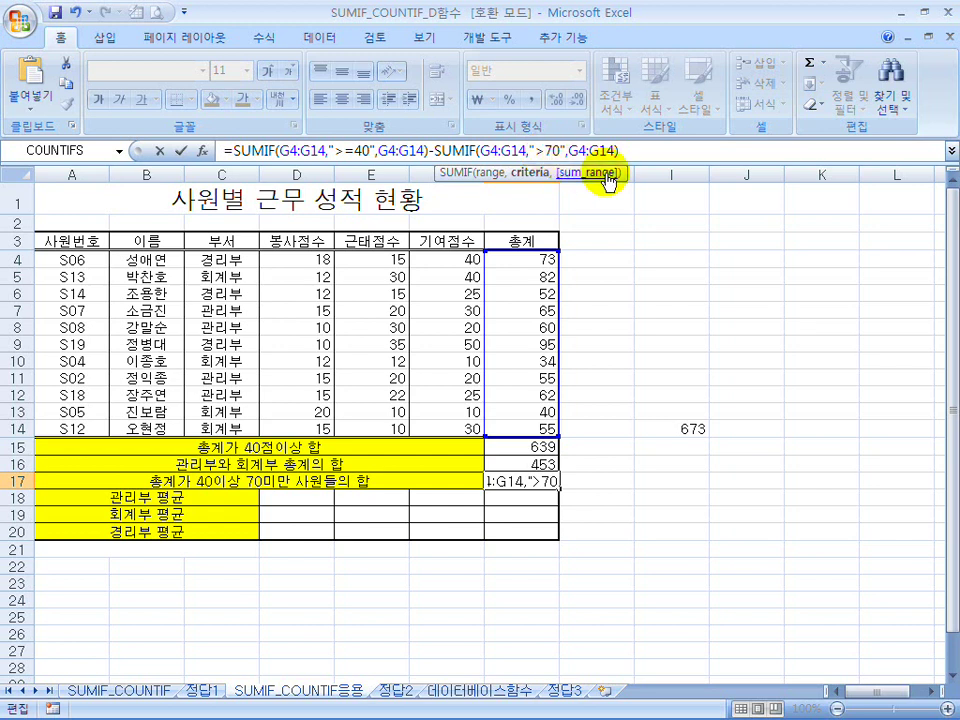
pyautogui.write('=')
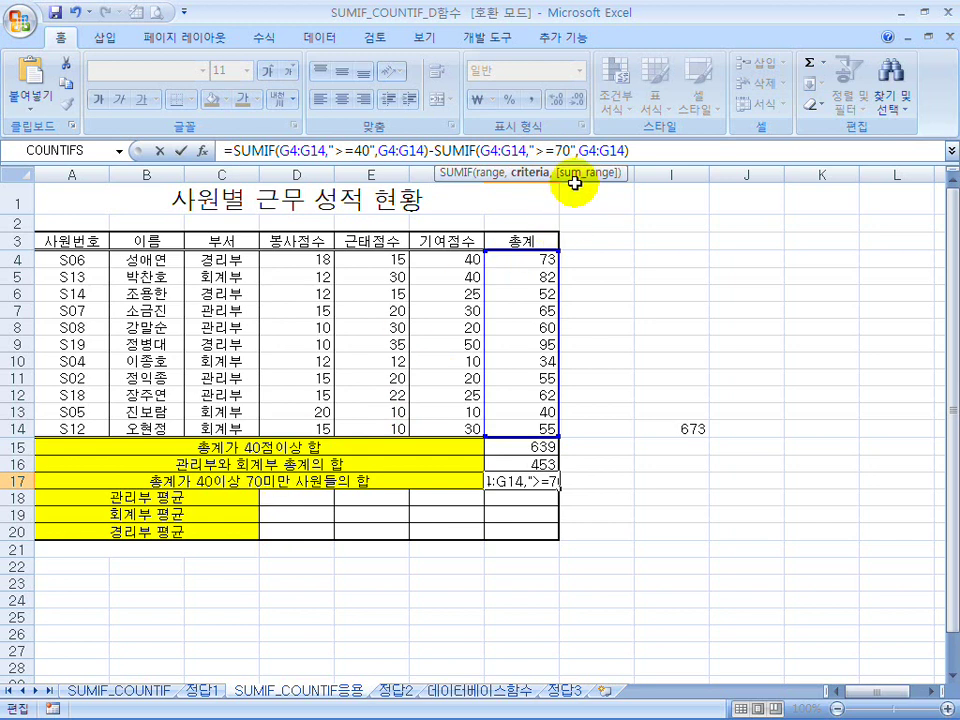
pyautogui.press('Return')
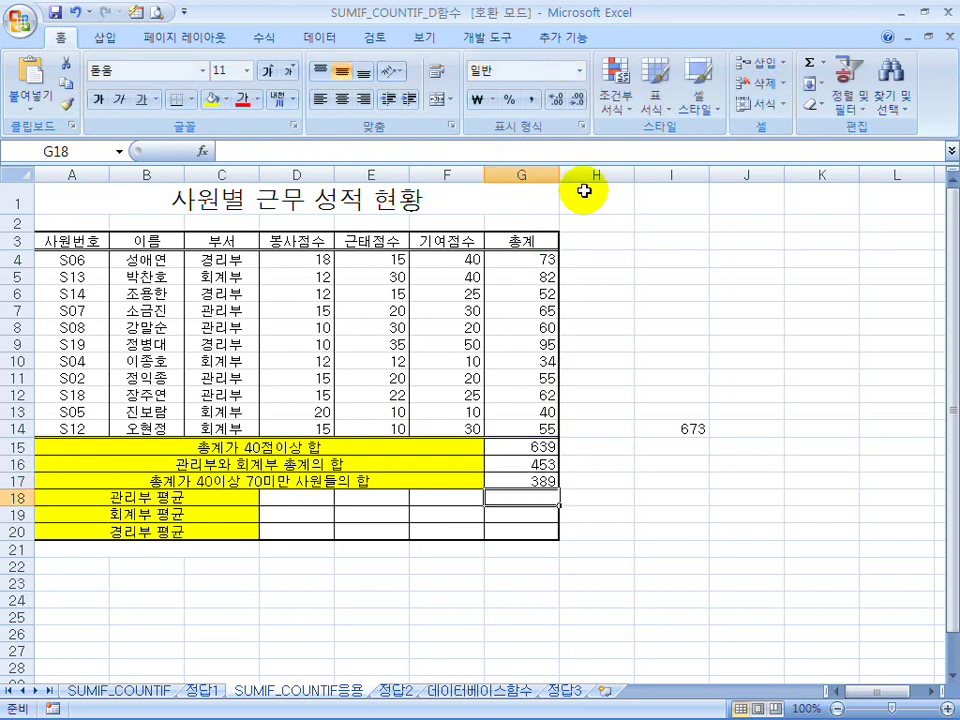
pyautogui.click(525, 481)
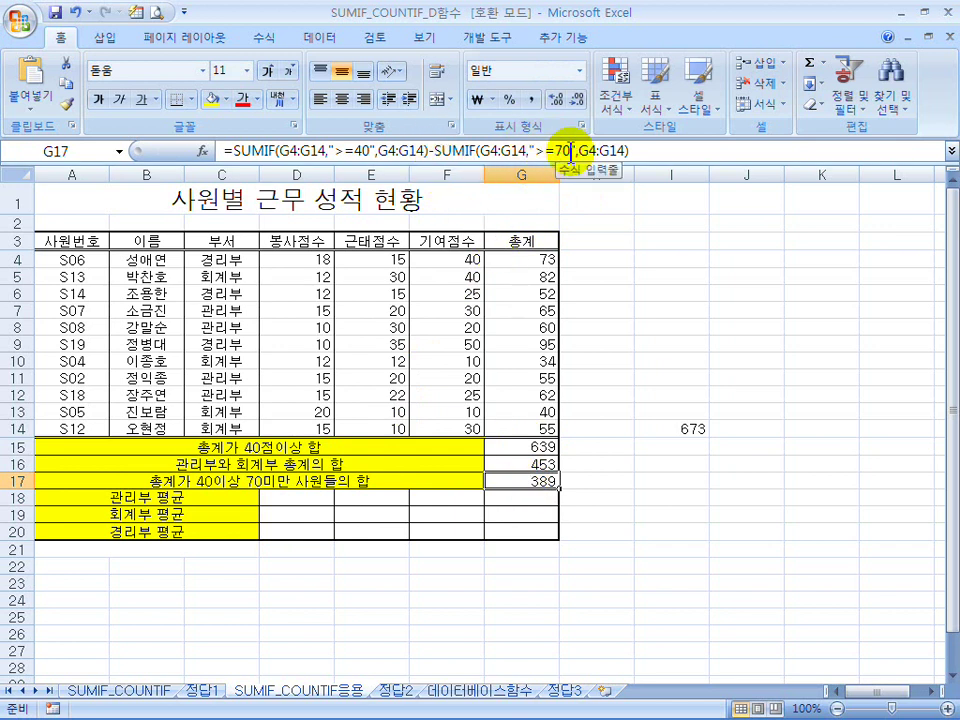
# - Start a SUMIF formula in D18 for the 관리부 row with the absolute criteria range $C$4:$C$14
pyautogui.click(268, 497)
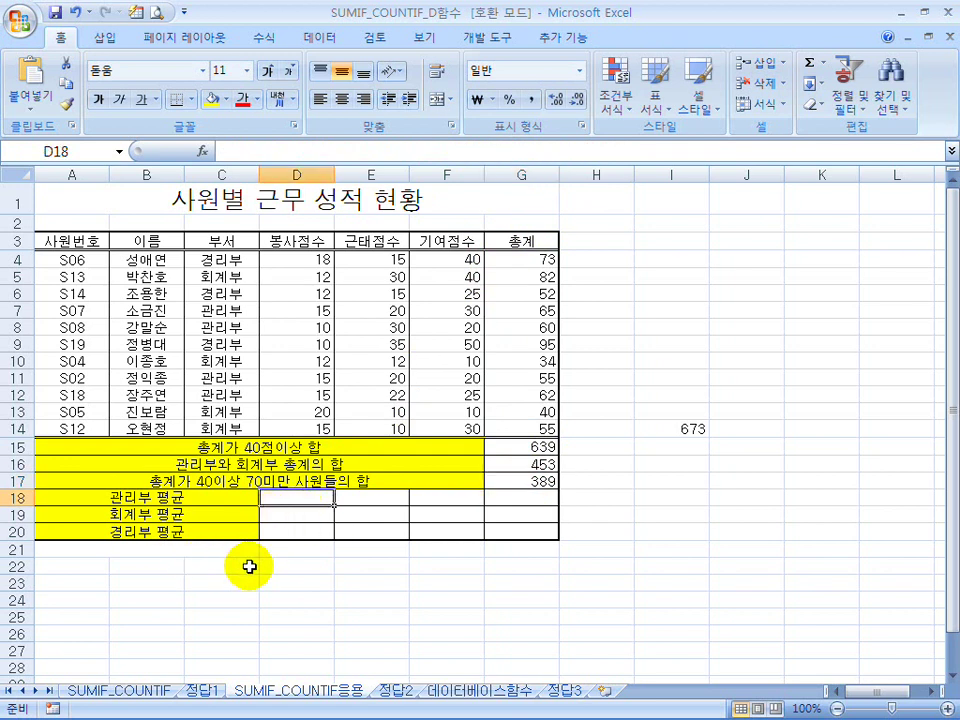
pyautogui.moveTo(304, 261); pyautogui.dragTo(311, 426)
pyautogui.click(253, 497)
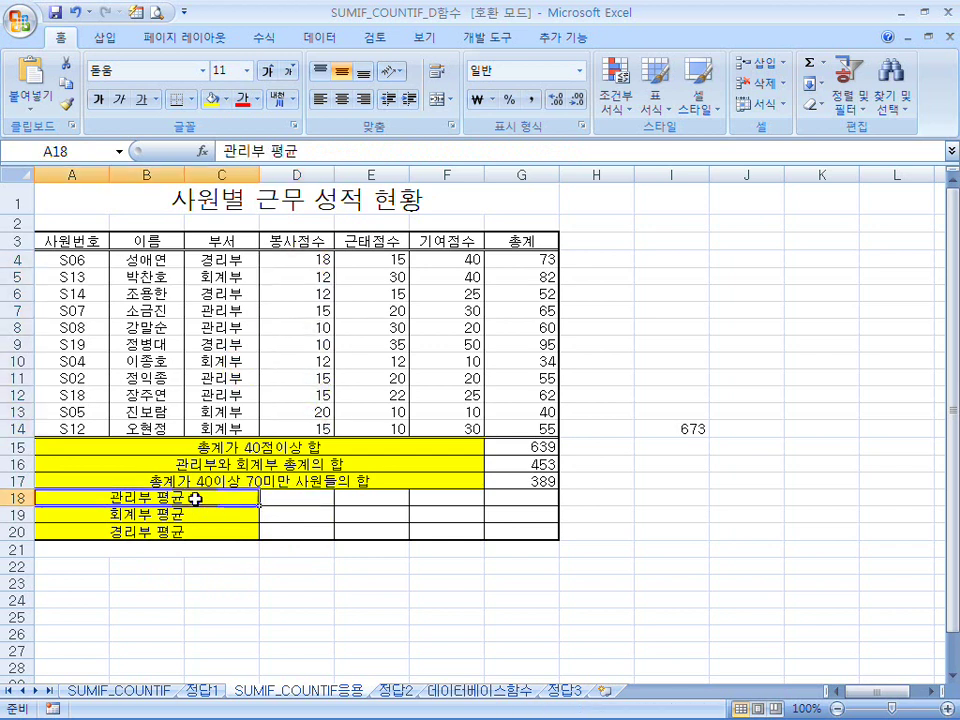
pyautogui.click(300, 498)
pyautogui.write('=sumif')
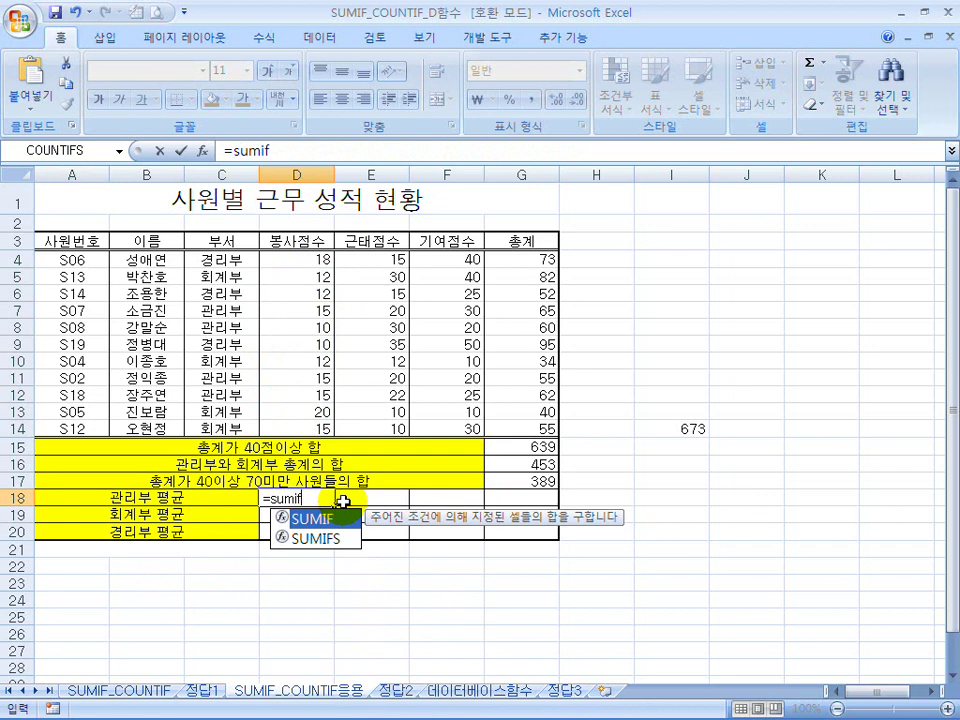
pyautogui.write('(')
pyautogui.moveTo(248, 260); pyautogui.dragTo(229, 430)
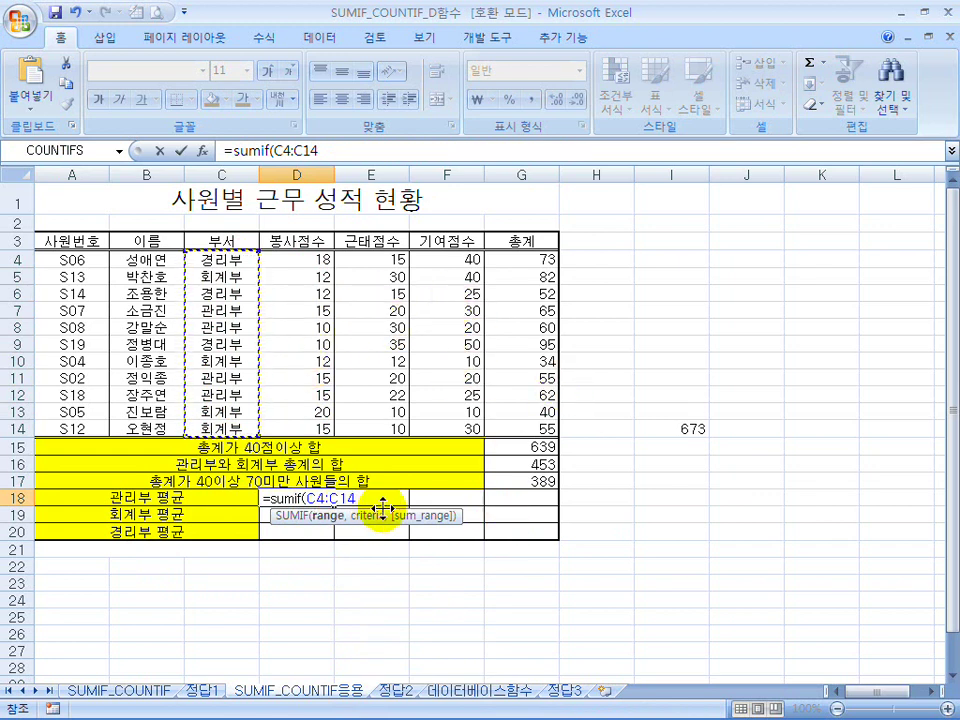
pyautogui.press('F4')
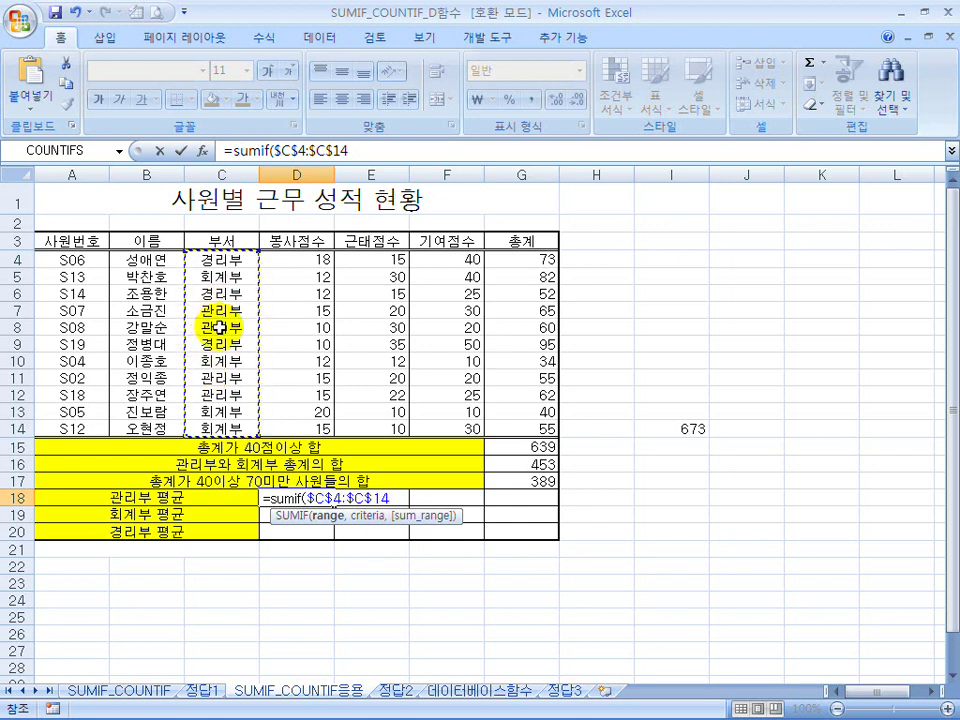
# - Complete the D18 SUMIF formula with the criterion "관리부" and the sum range D4:D14, and reselect the cell
pyautogui.write(',')
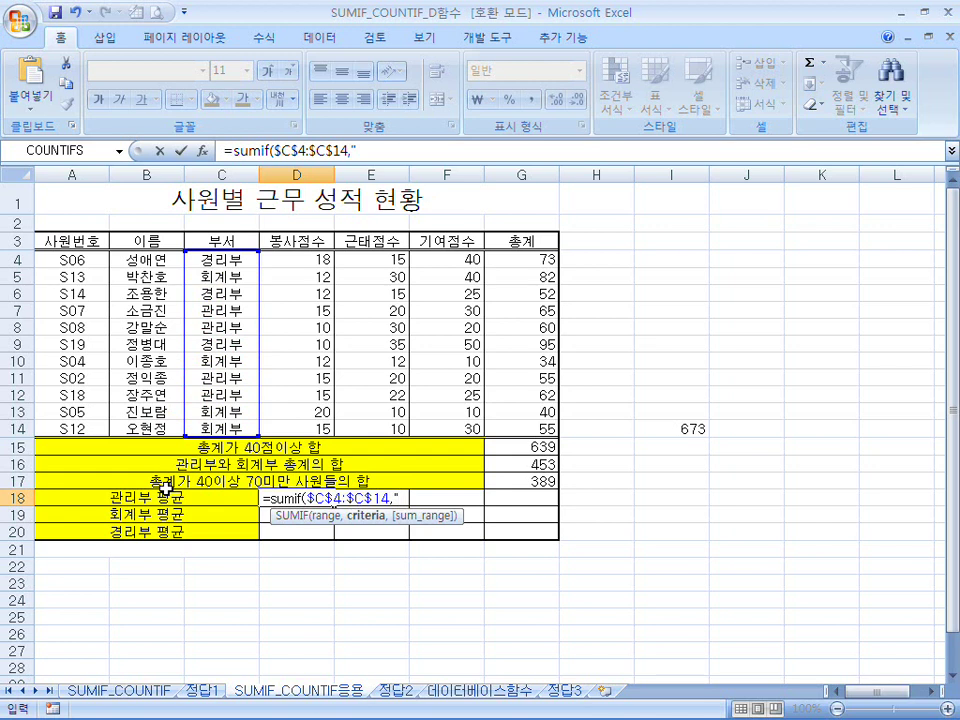
pyautogui.write('"관ㄹ')
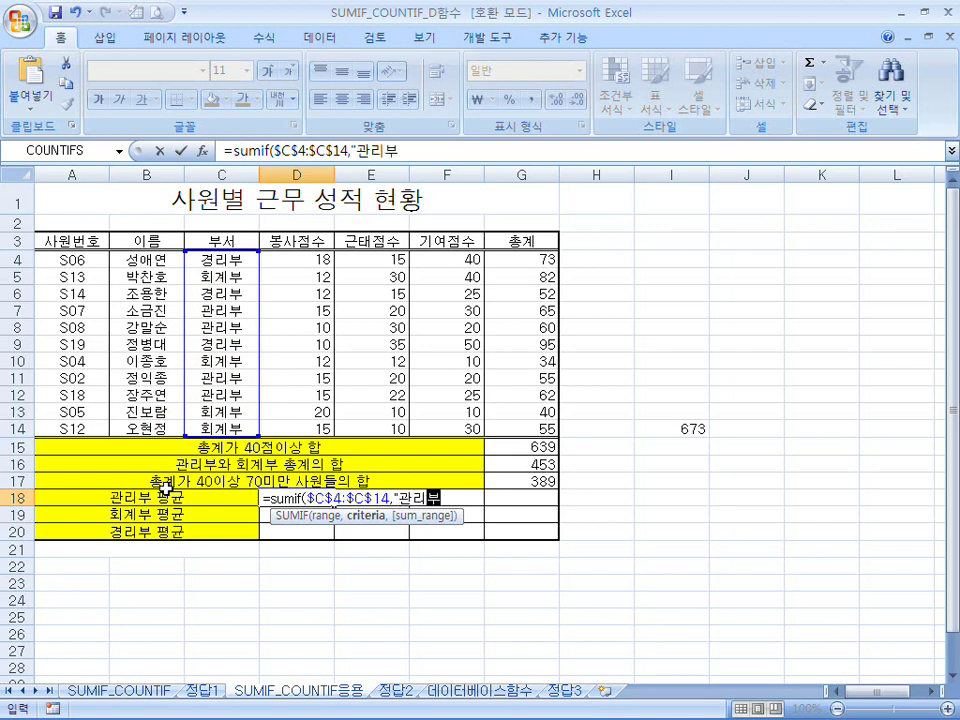
pyautogui.write(',')
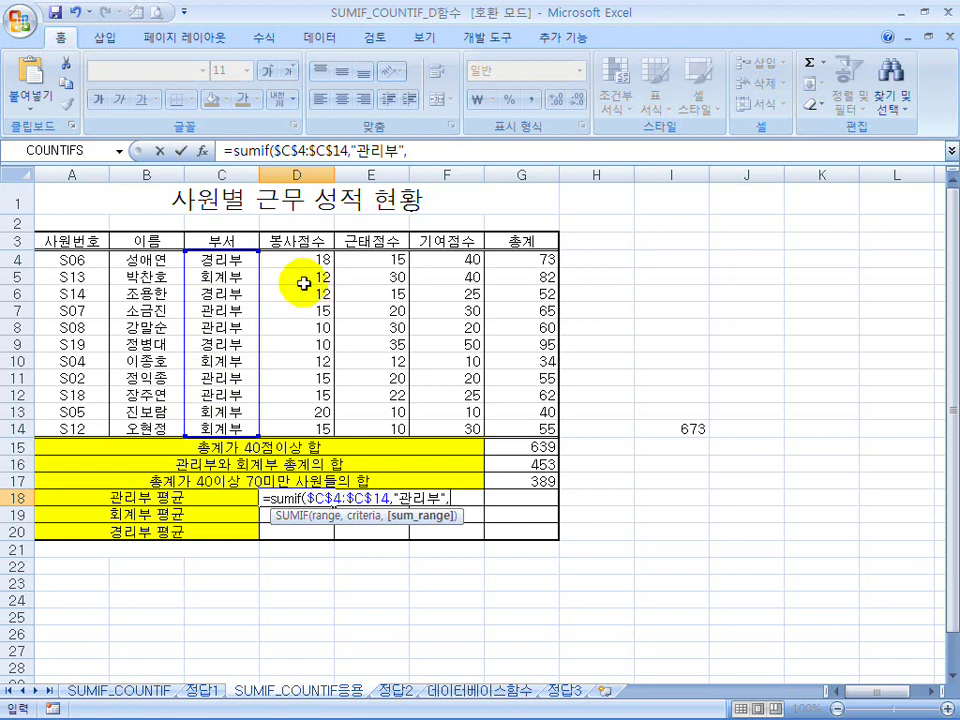
pyautogui.moveTo(306, 258); pyautogui.dragTo(320, 433)
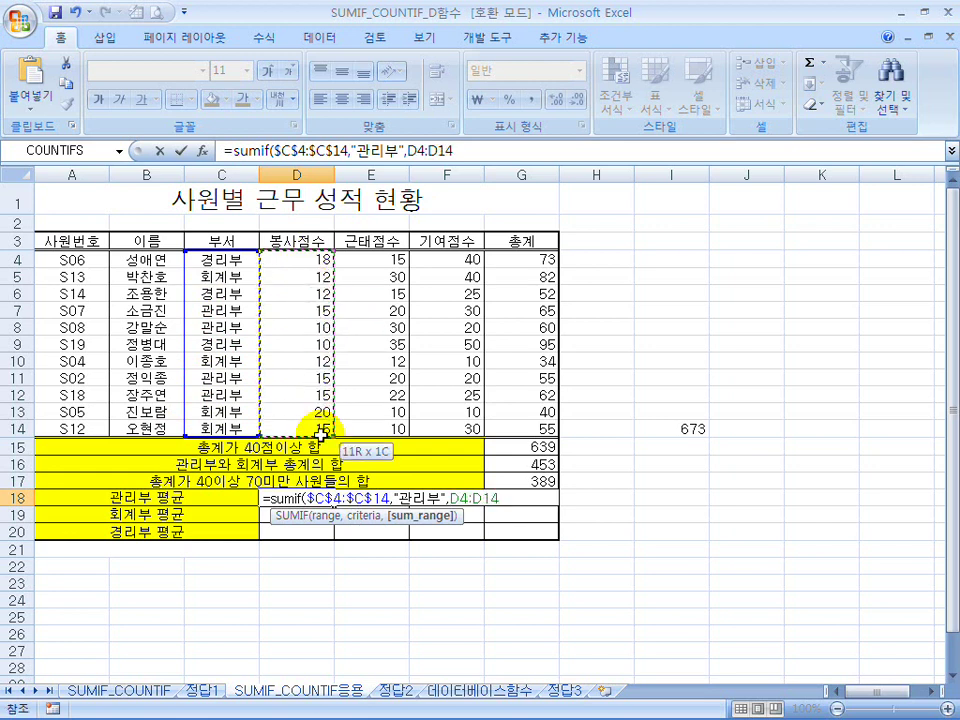
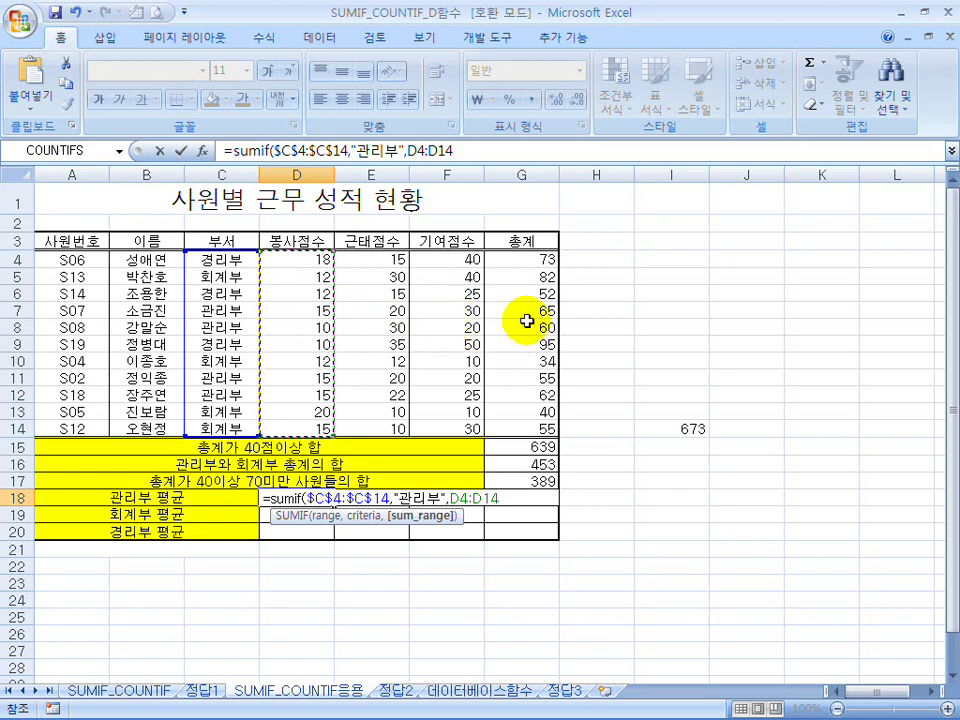
pyautogui.click(470, 151)
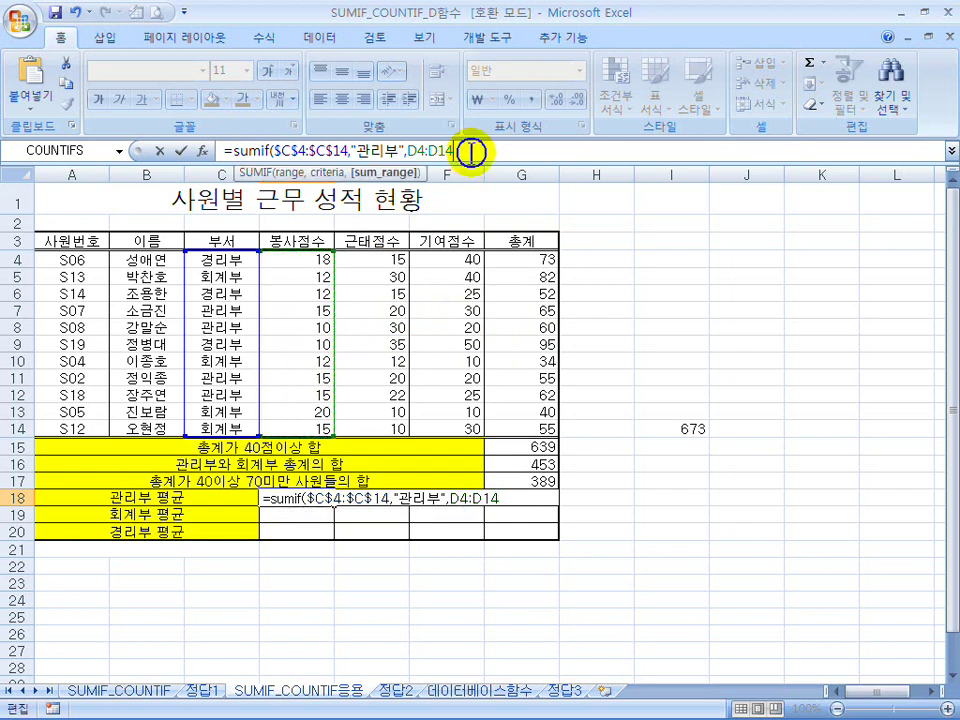
pyautogui.press('Return')
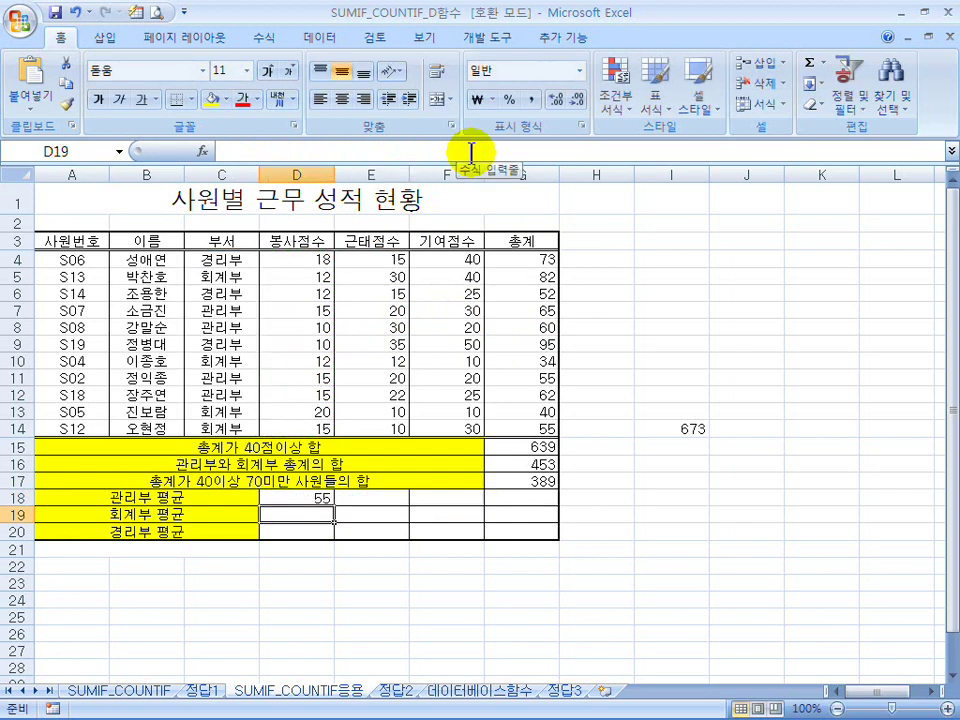
pyautogui.click(305, 498)
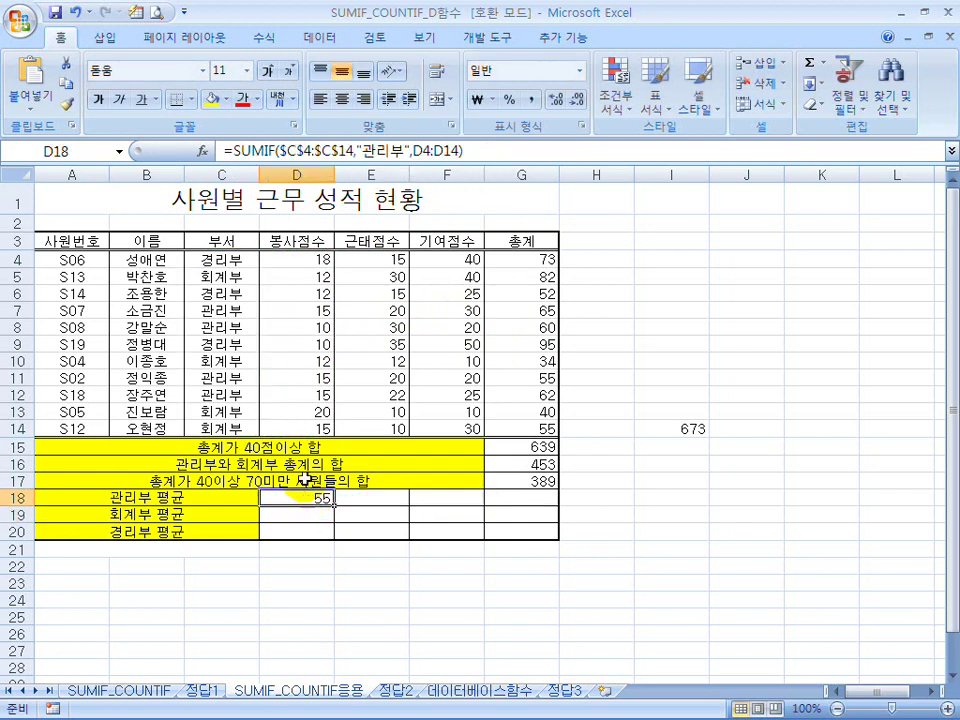
# - Check the department and 봉사점수 cells of the four 관리부 employees against the sum in D18
pyautogui.moveTo(225, 310); pyautogui.dragTo(267, 330)
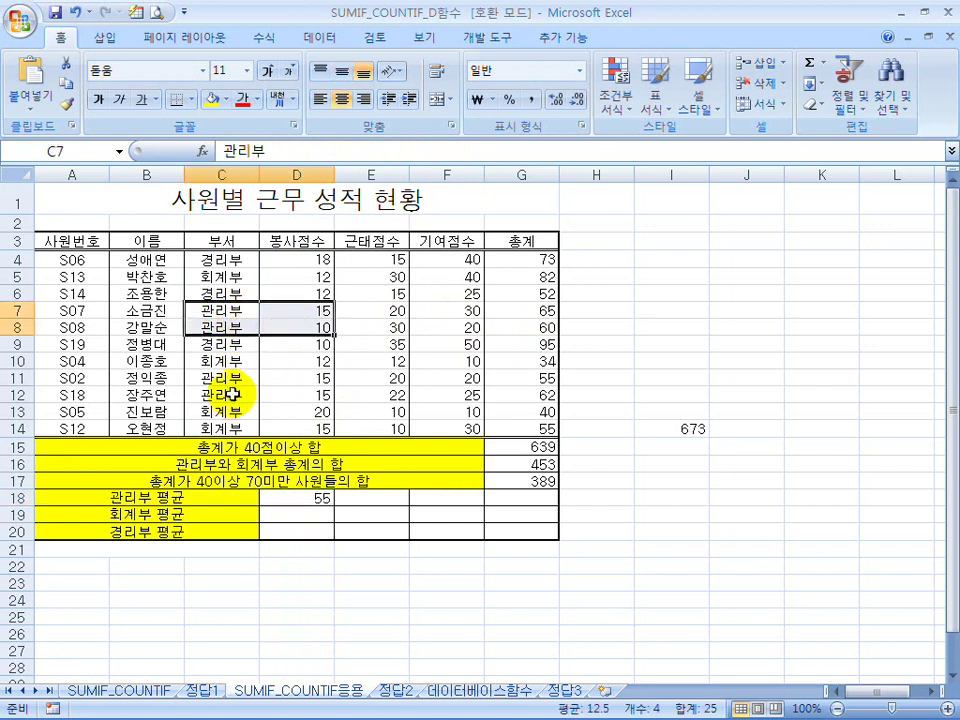
pyautogui.moveTo(232, 378)
pyautogui.mouseDown()
pyautogui.moveTo(237, 394)
pyautogui.moveTo(301, 398)
pyautogui.mouseUp()
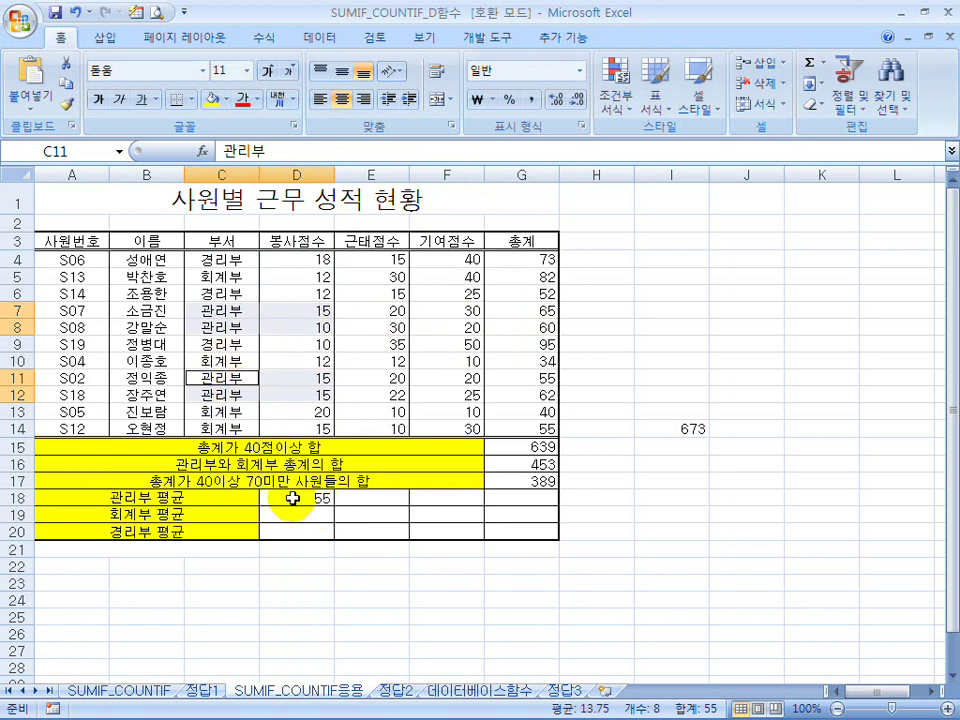
pyautogui.click(293, 498)
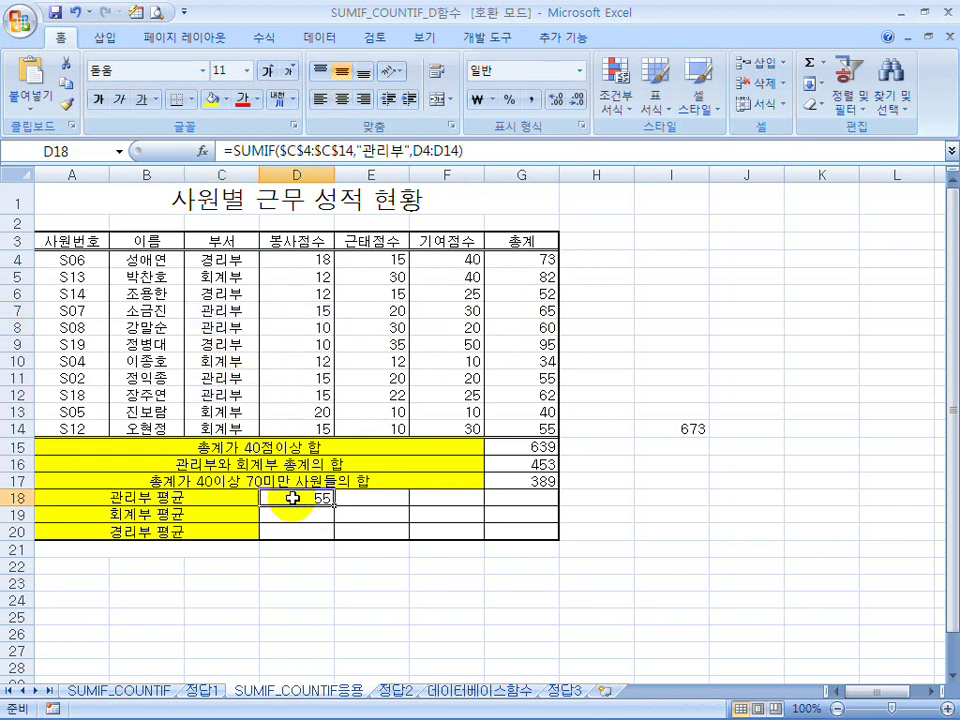
# - Divide the SUMIF formula in D18 by 4 and reselect the cell
pyautogui.click(492, 148)
pyautogui.write('/4')
pyautogui.press('Return')
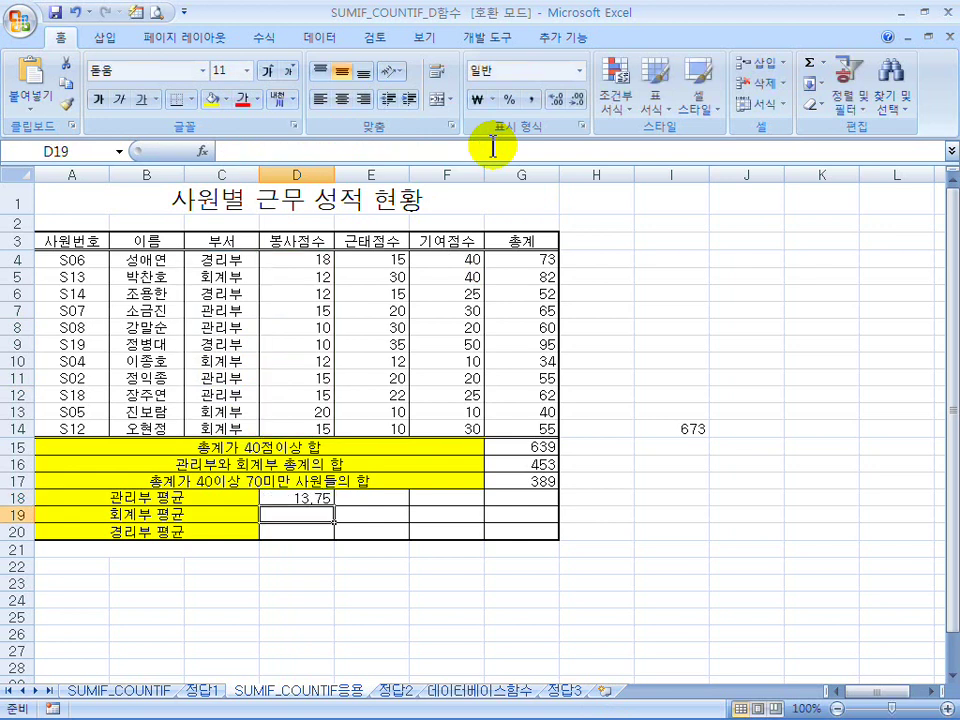
pyautogui.click(307, 501)
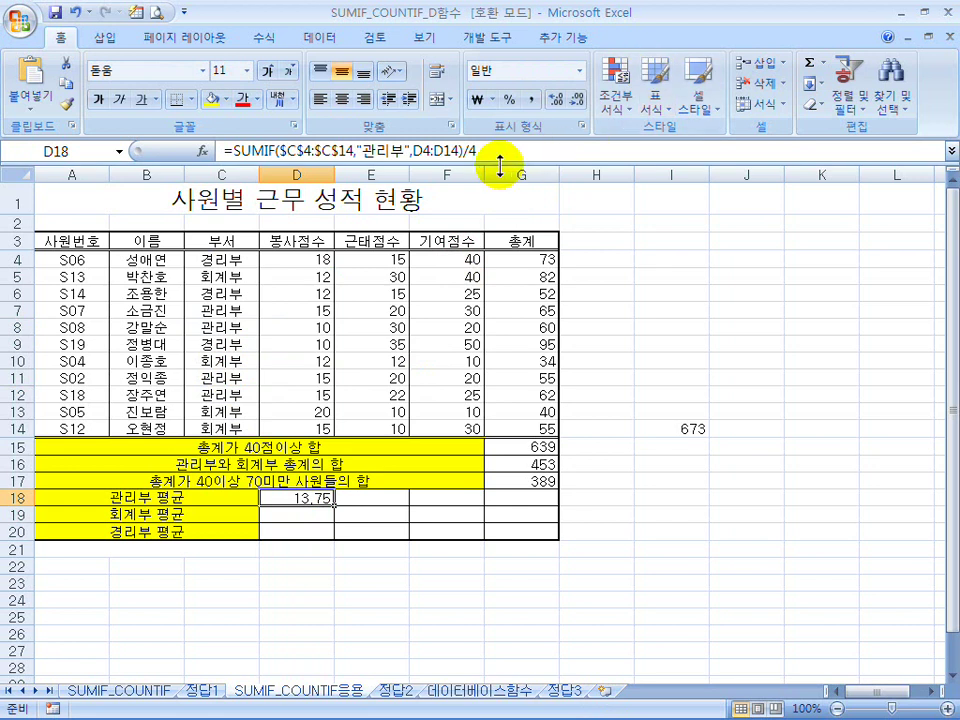
# - Replace the divisor 4 in the D18 formula with a COUNTIF over the absolute range $C$4:$C$14
pyautogui.click(482, 150)
pyautogui.write('4')
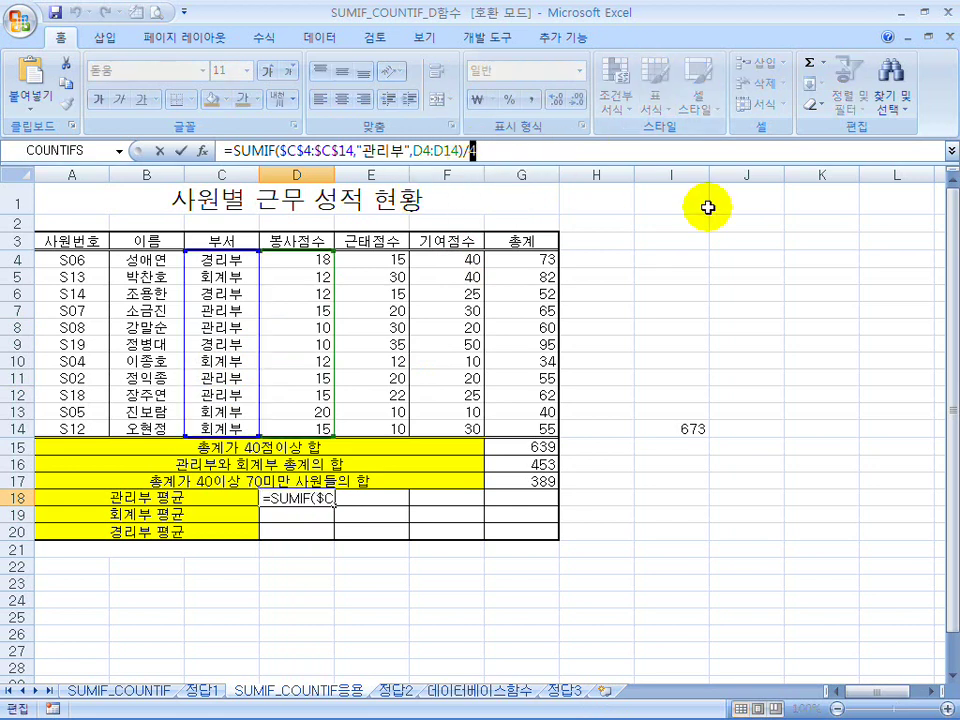
pyautogui.press('BackSpace')
pyautogui.write('countif(')
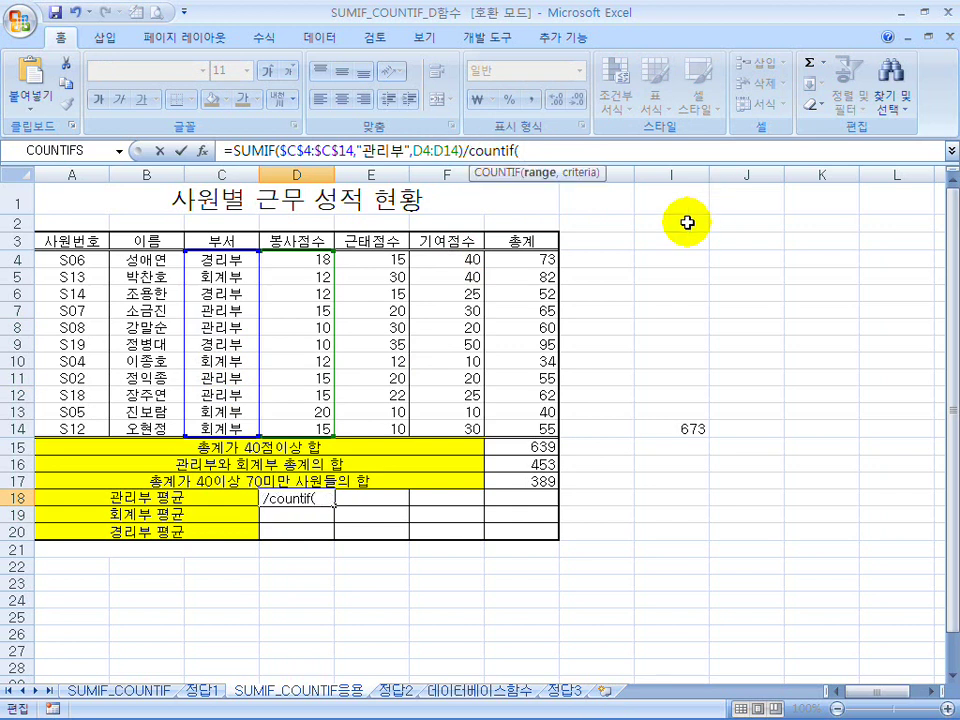
pyautogui.click(219, 264)
pyautogui.moveTo(219, 264); pyautogui.dragTo(219, 429)
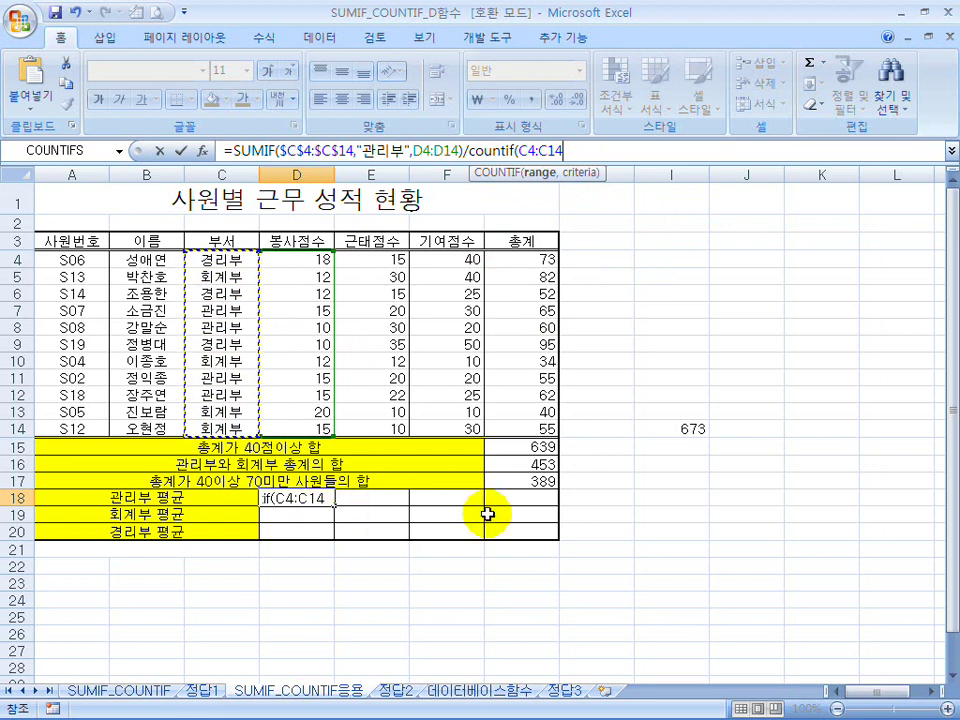
pyautogui.press('F4')
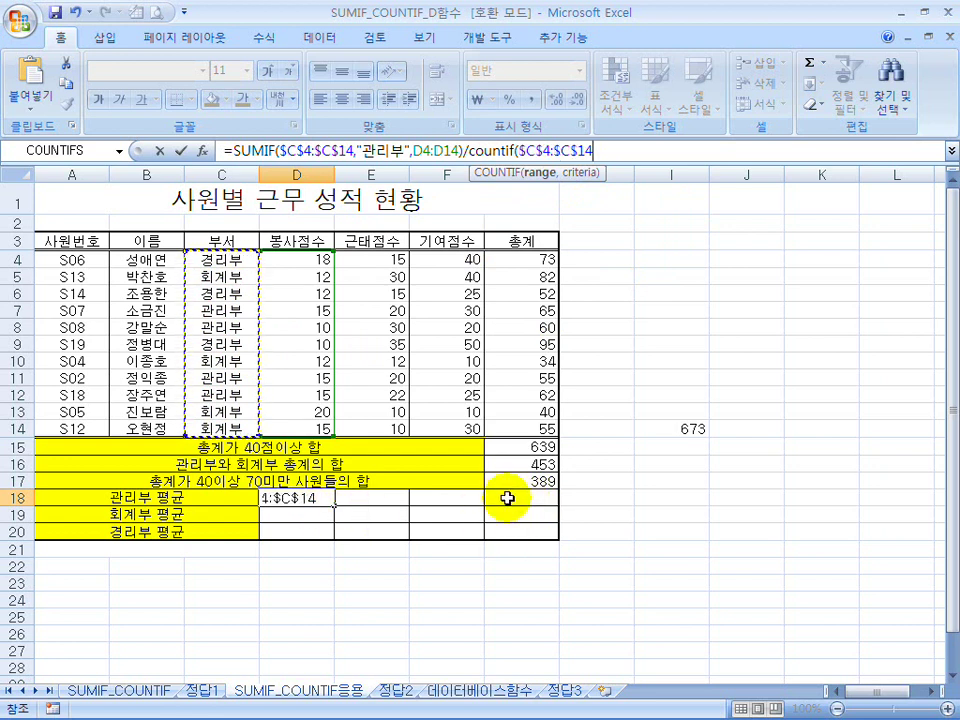
# - Complete the COUNTIF in D18 with the criterion "관리부", review the sum range D4:D14, and commit the formula
pyautogui.write(',"관리부')
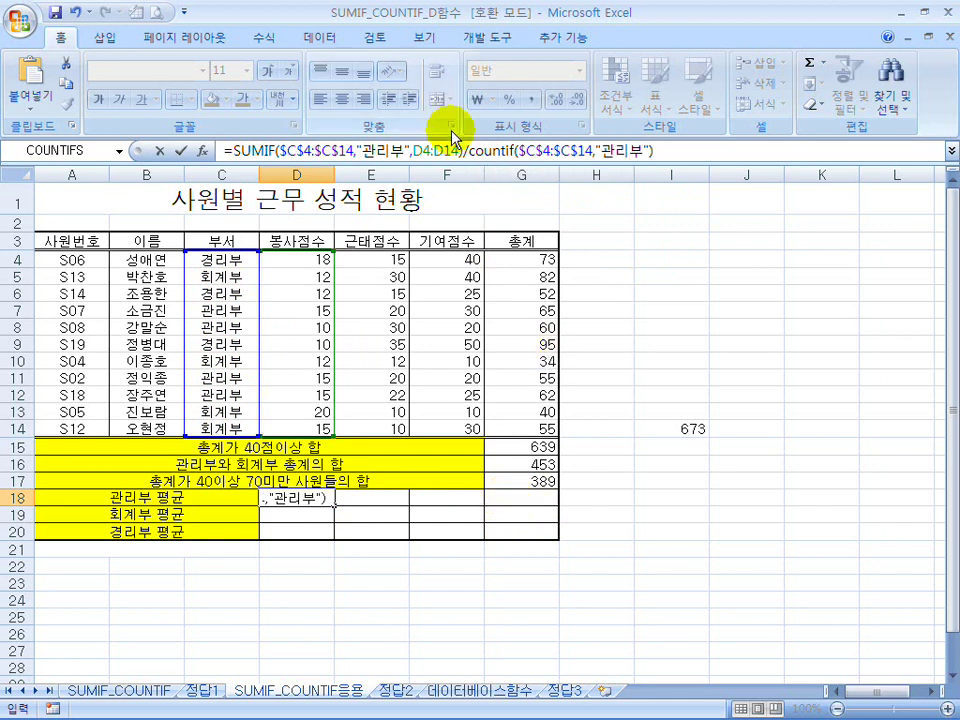
pyautogui.moveTo(458, 150); pyautogui.dragTo(414, 150)
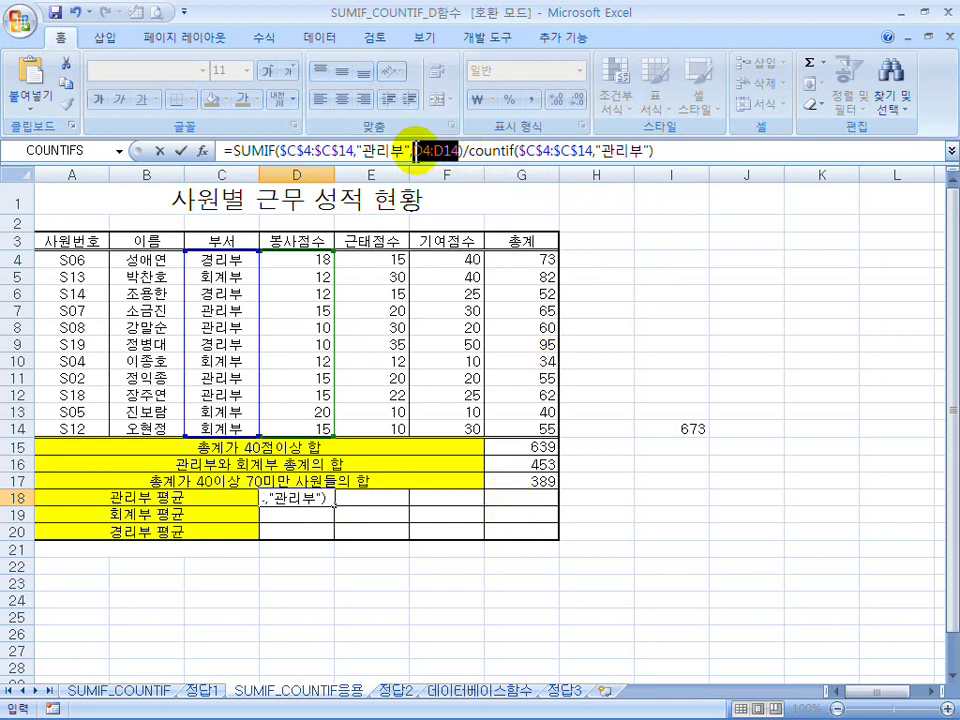
pyautogui.click(671, 150)
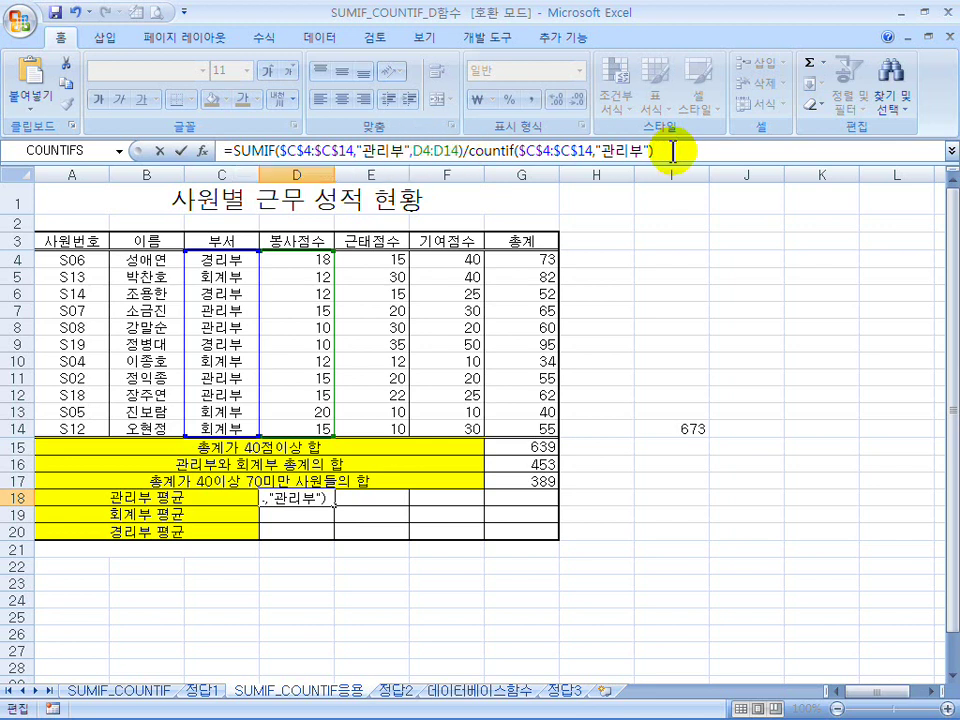
pyautogui.click(651, 150)
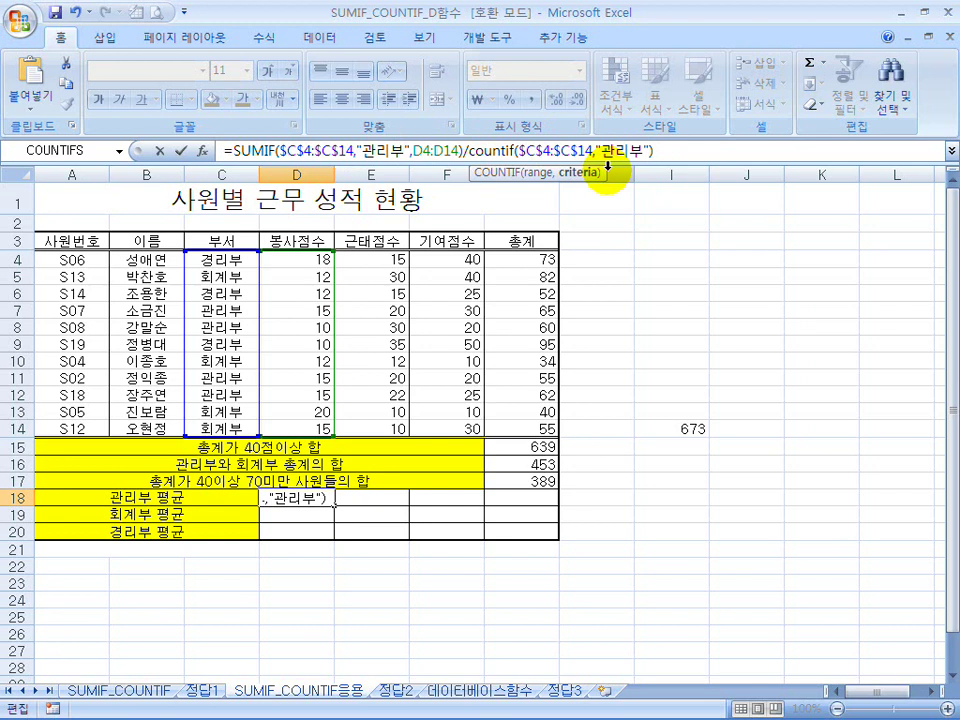
pyautogui.press('Return')
# - Fill the 관리부 average formula from D18 across to G18 without formatting
pyautogui.click(323, 499)
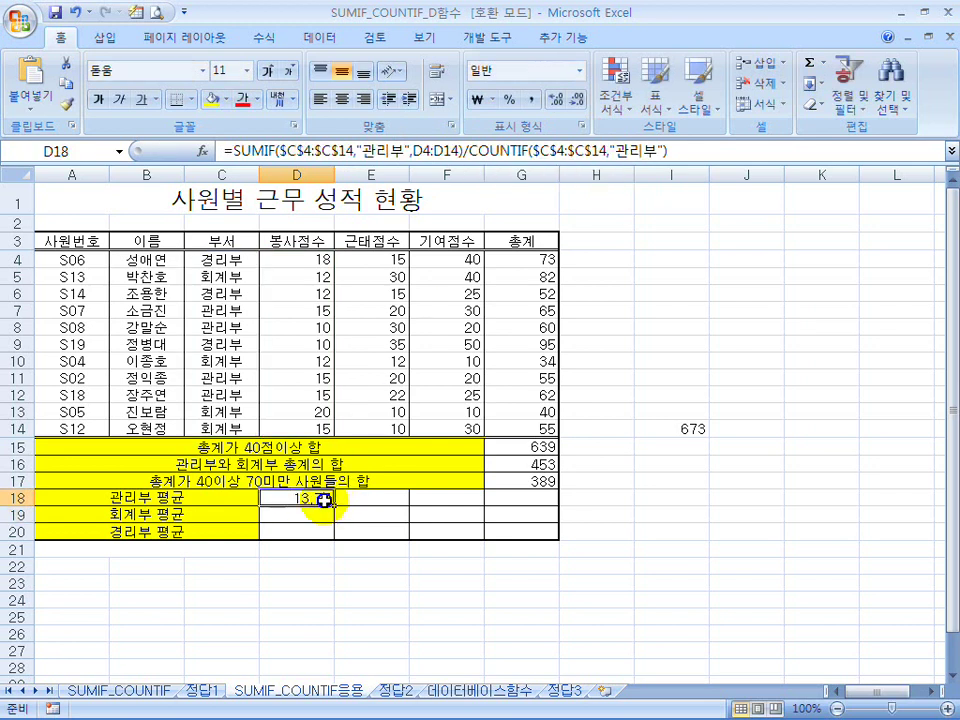
pyautogui.moveTo(334, 509); pyautogui.dragTo(540, 517)
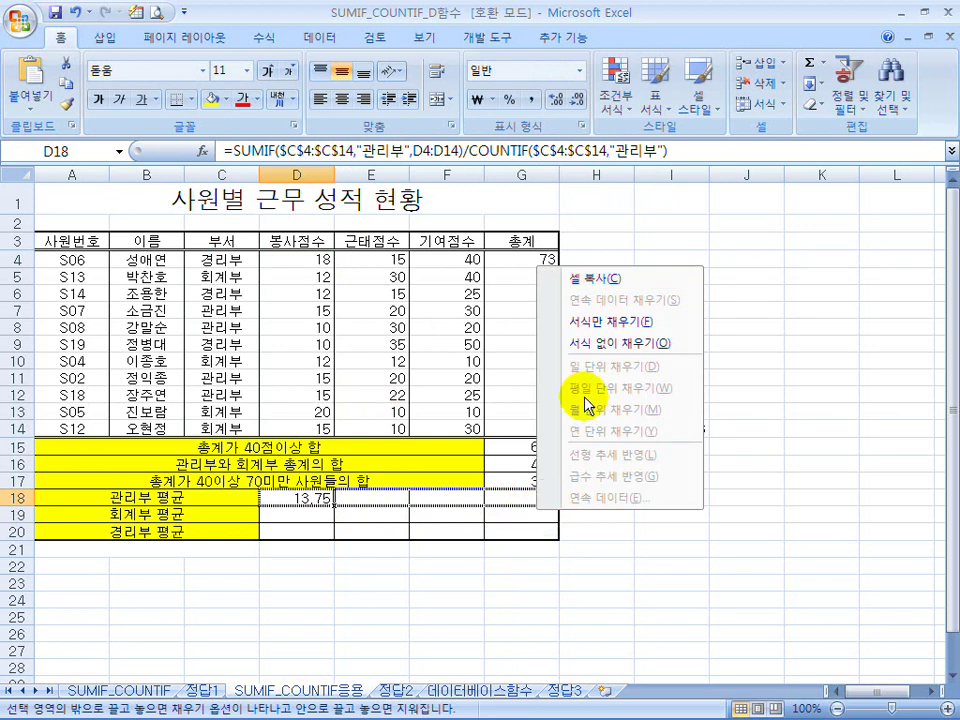
pyautogui.click(605, 344)
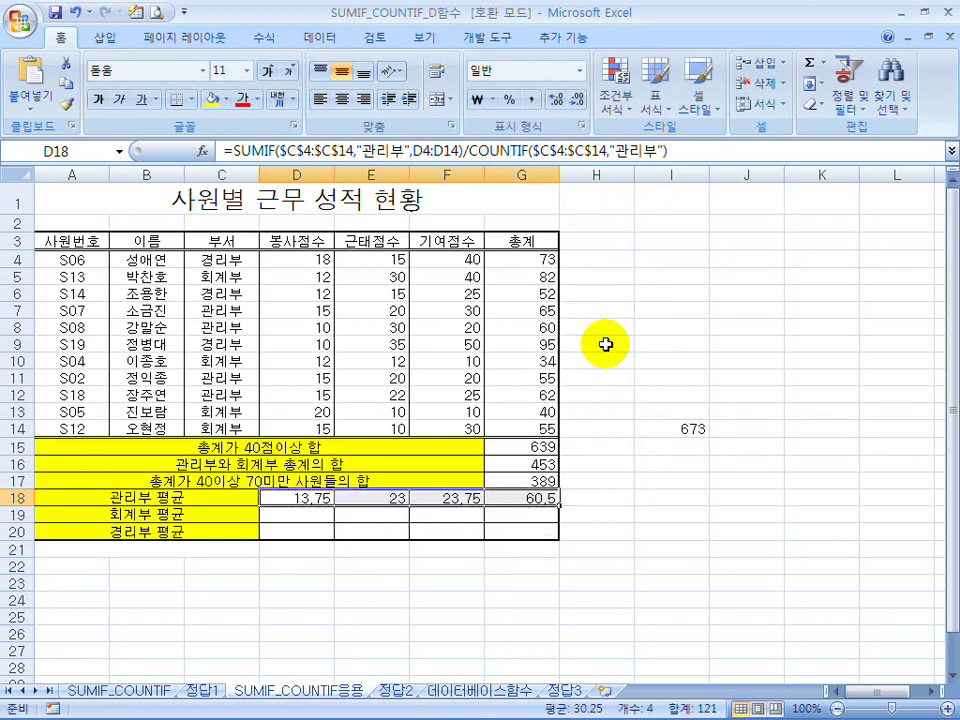
pyautogui.click(305, 499)
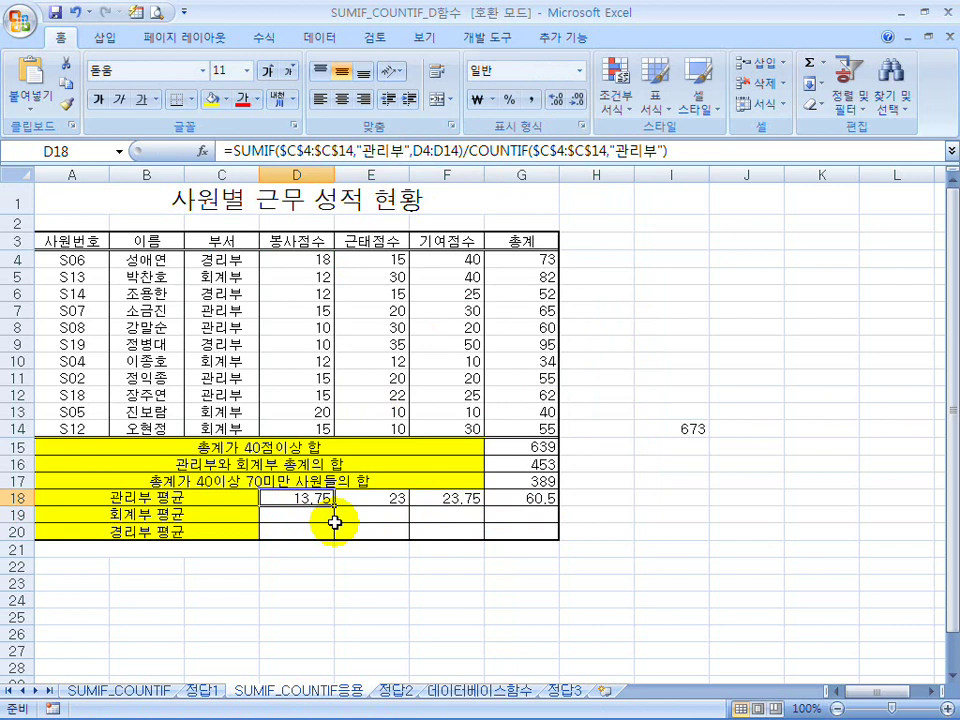
pyautogui.click(229, 150)
pyautogui.write('개ㅕㅜㅇ')
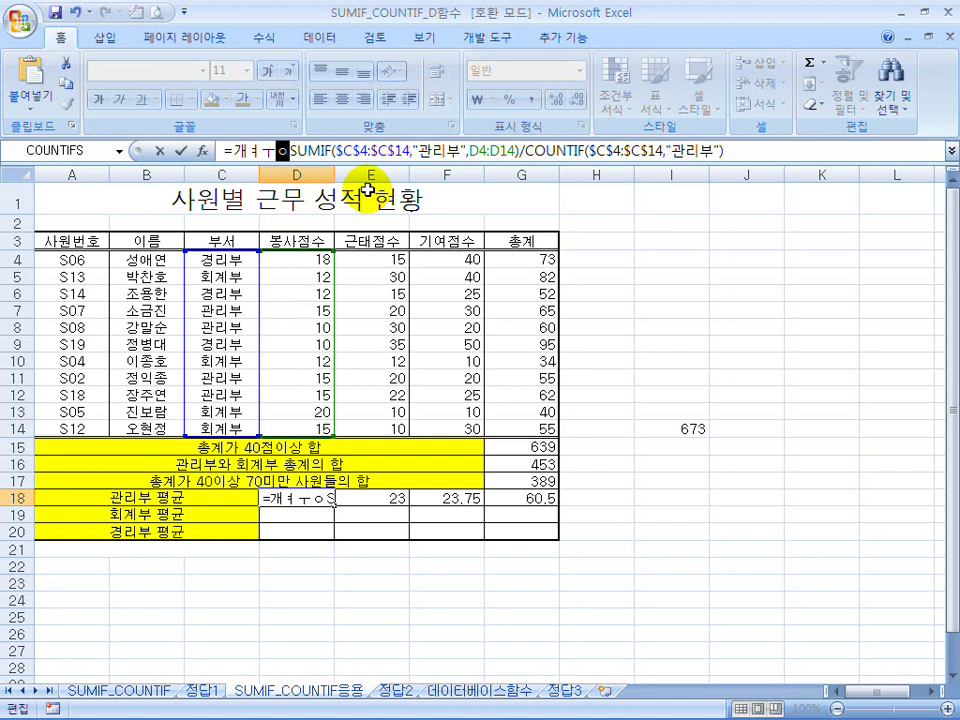
pyautogui.press('BackSpace')
pyautogui.press('BackSpace')
pyautogui.press('BackSpace')
pyautogui.press('BackSpace')
pyautogui.hotkey('ctrl', 'Return')
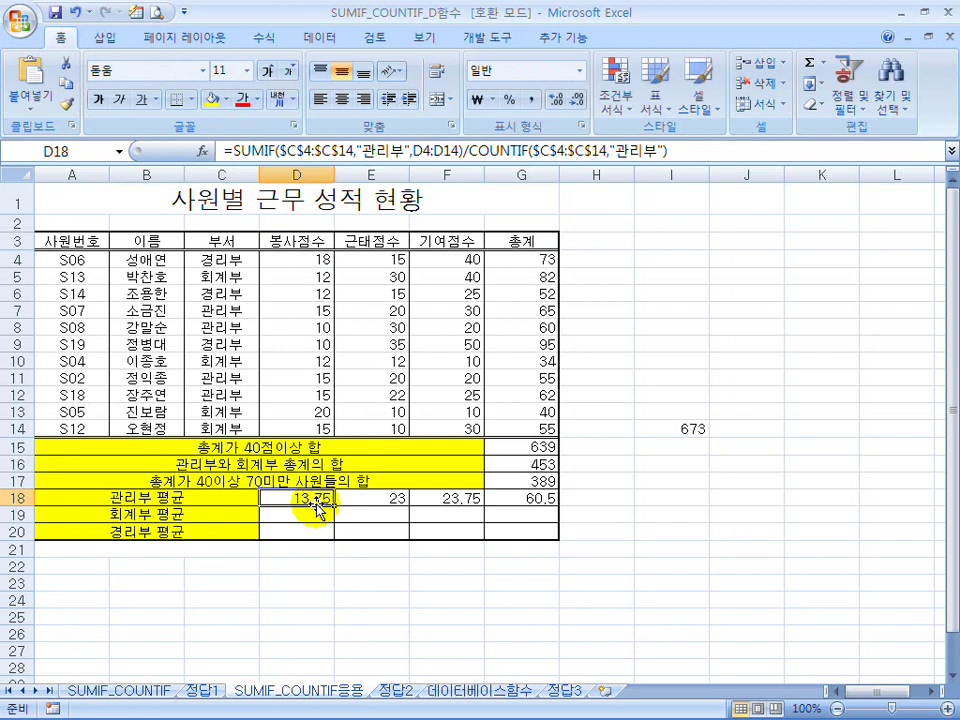
# - Try fewer decimal places for the average in D18, and return it to two decimals
pyautogui.click(574, 100)
pyautogui.click(576, 102)
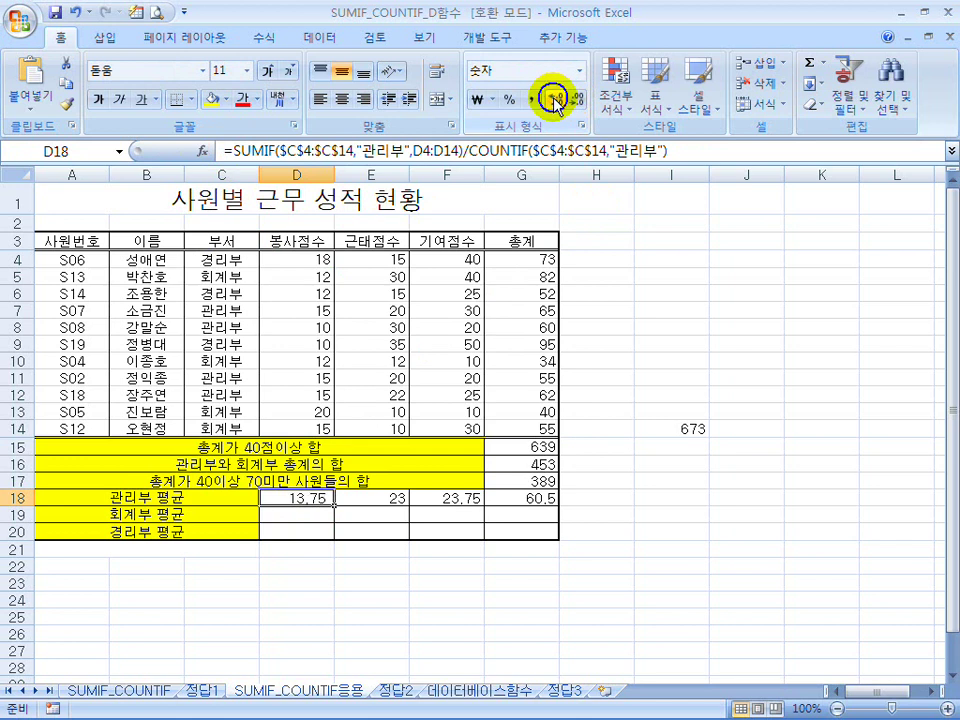
# - Insert a ROUND function in front of the SUMIF/COUNTIF expression in D18, and mark that expression as its number argument
pyautogui.click(232, 150)
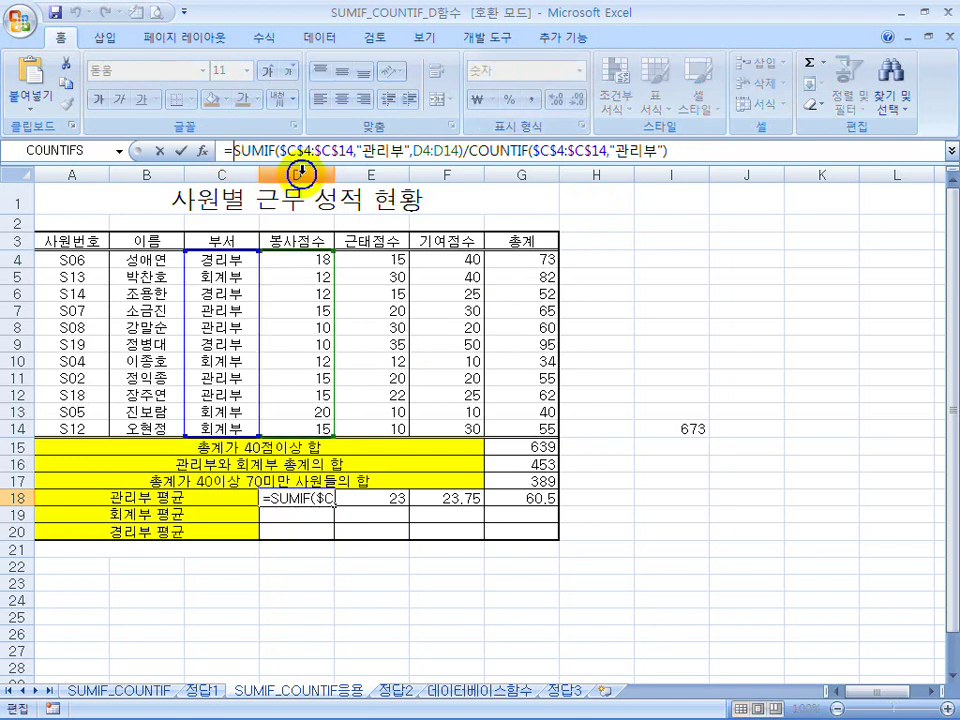
pyautogui.write('개ㅕ')
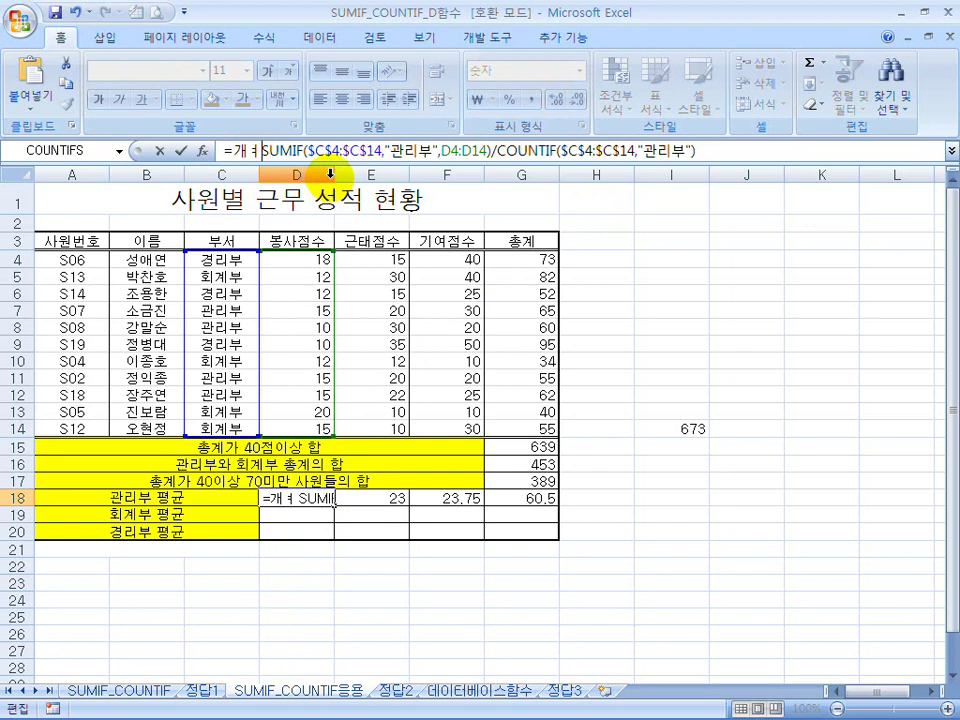
pyautogui.press('BackSpace')
pyautogui.write('rou')
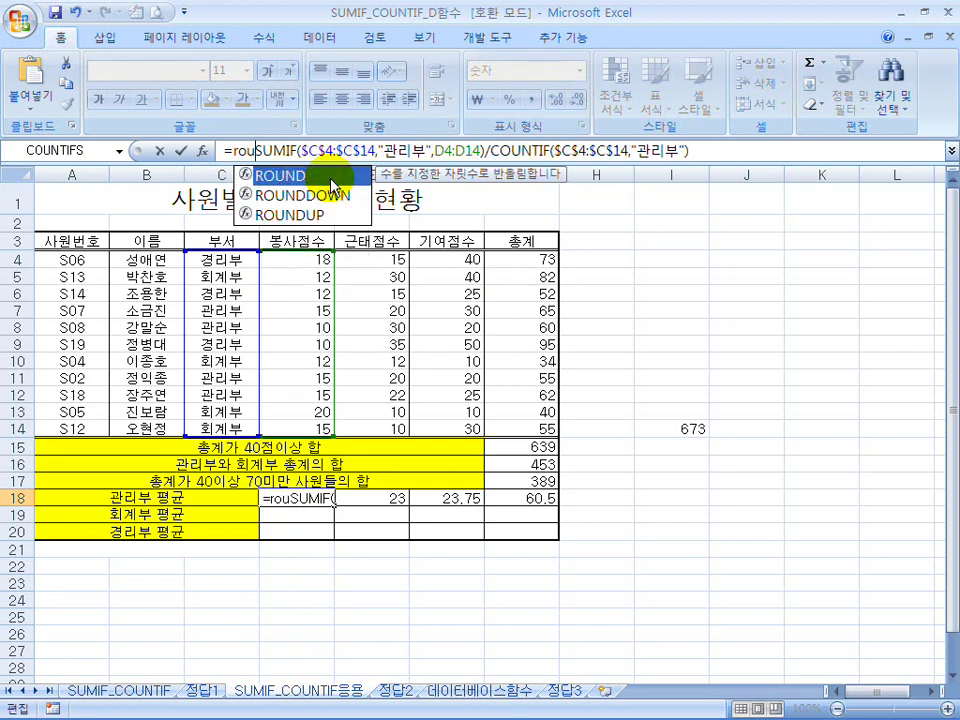
pyautogui.write('nd')
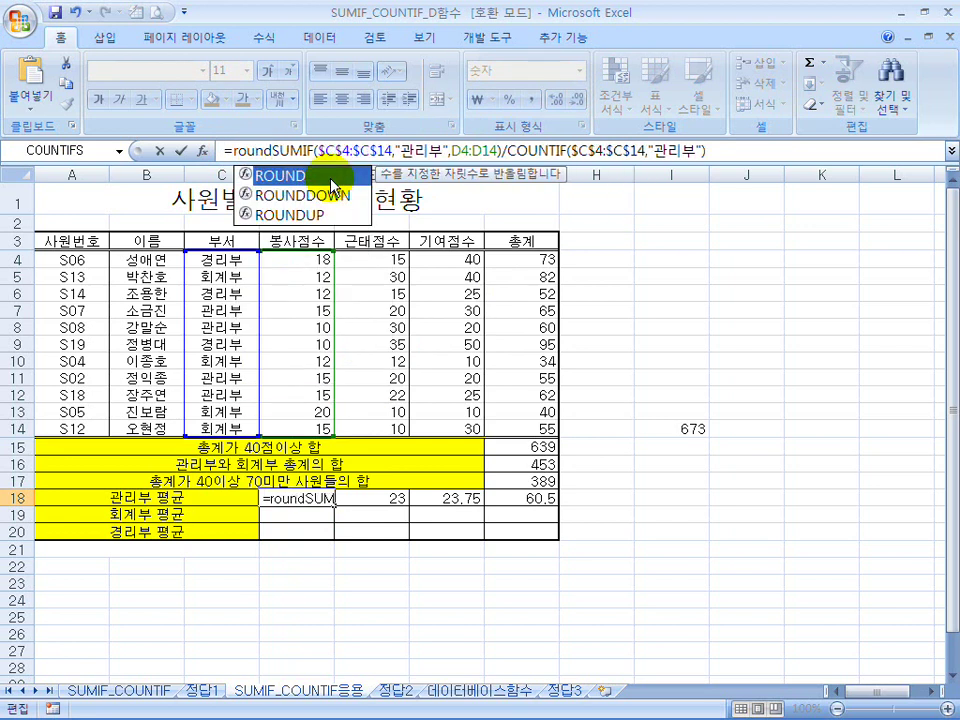
pyautogui.write('(')
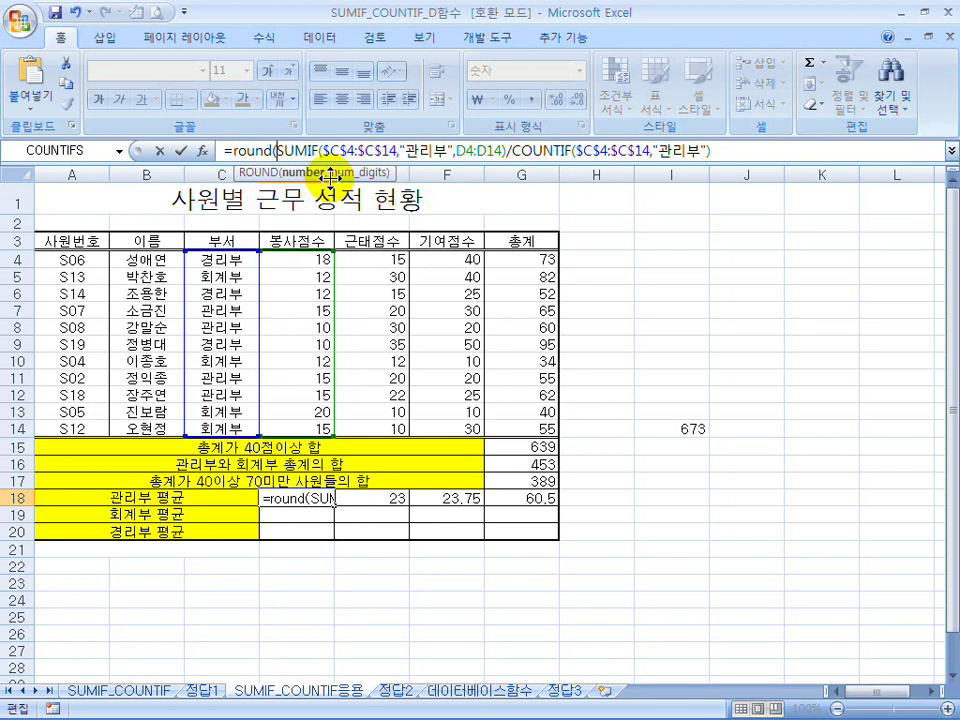
pyautogui.keyDown('shift'); pyautogui.click(716, 150); pyautogui.keyUp('shift')
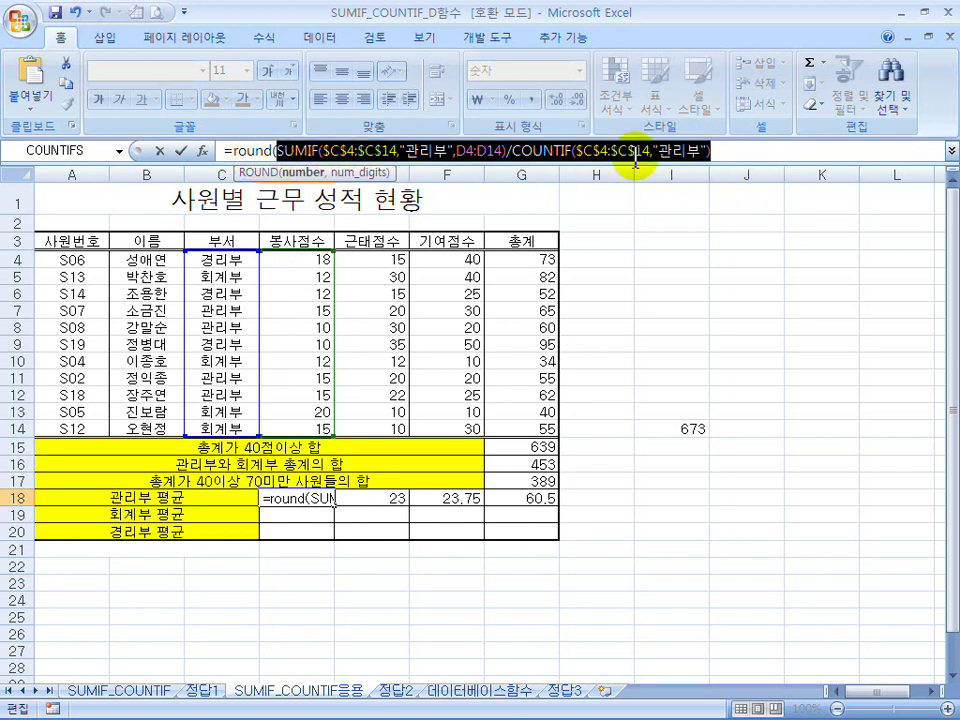
# - Complete the ROUND formula in D18 so the 관리부 average is rounded to 1 digit
pyautogui.click(758, 150)
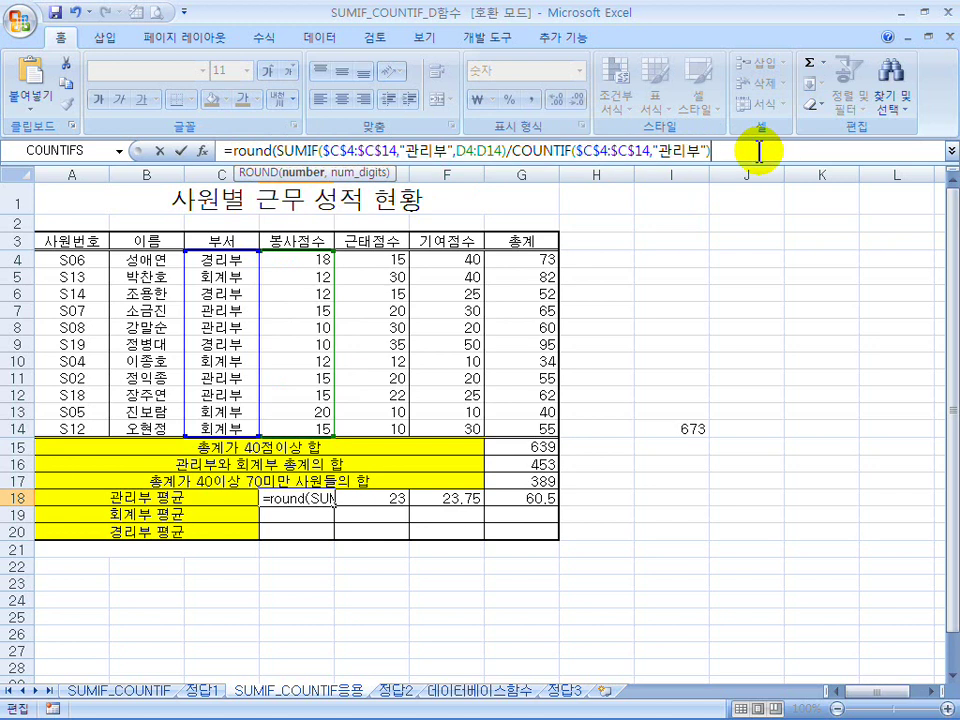
pyautogui.write(',')
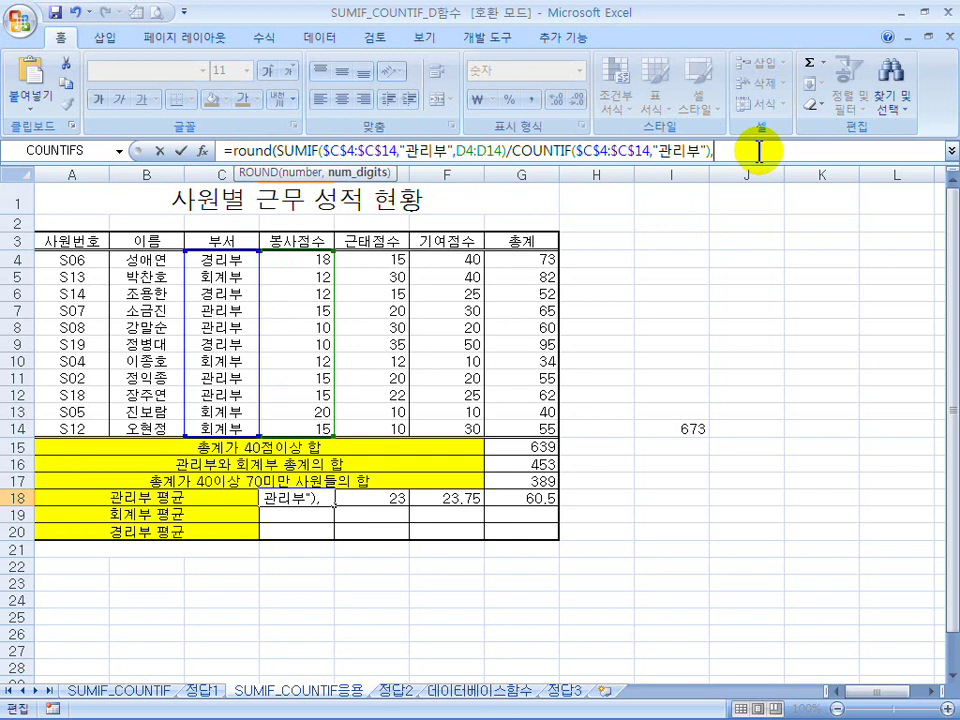
pyautogui.write(')')
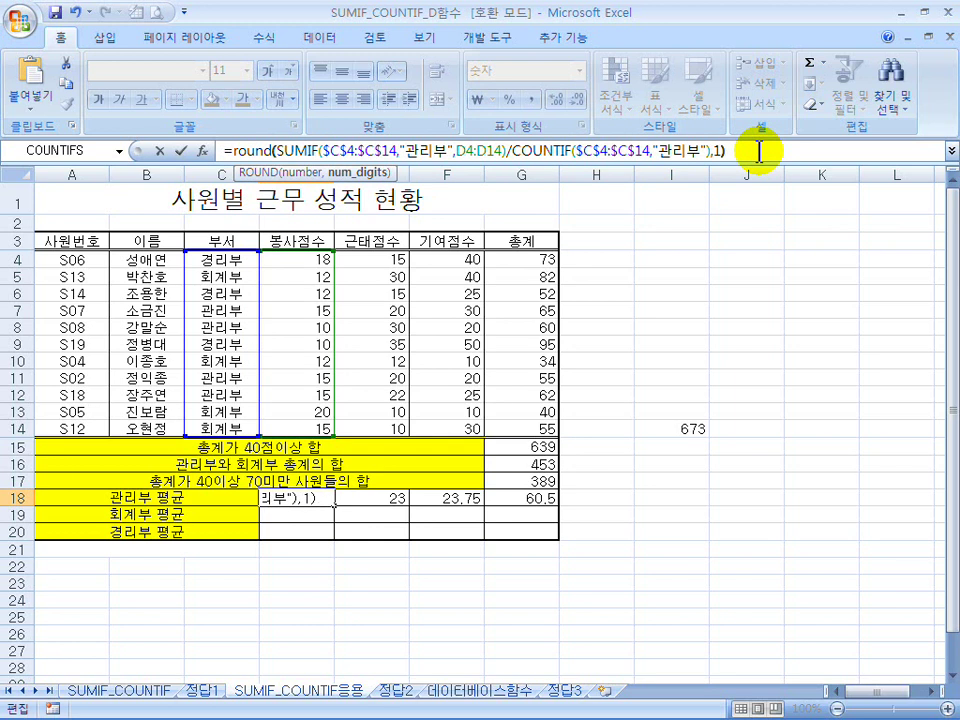
pyautogui.press('Return')
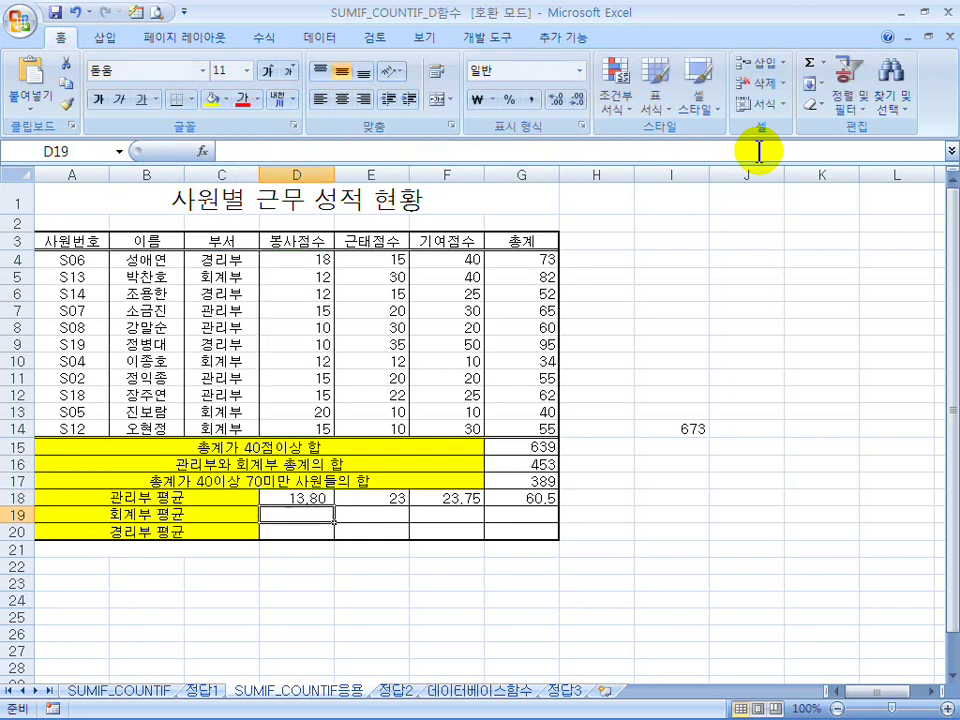
# - Display D18 with one decimal place and fill its formula across to G18 without formatting
pyautogui.click(310, 500)
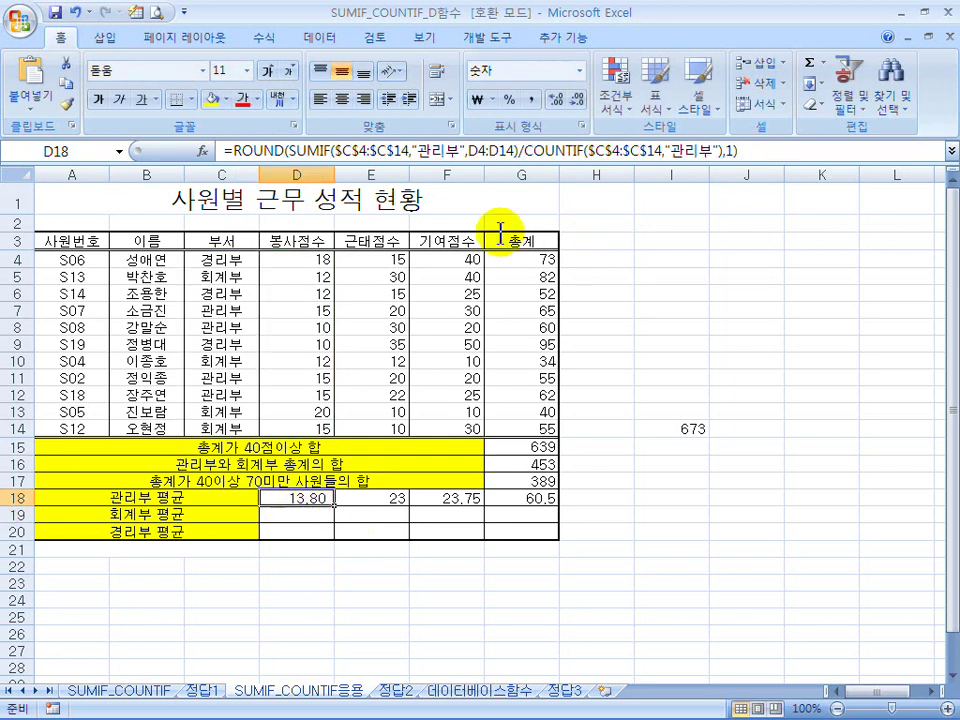
pyautogui.click(557, 104)
pyautogui.click(578, 99)
pyautogui.click(579, 99)
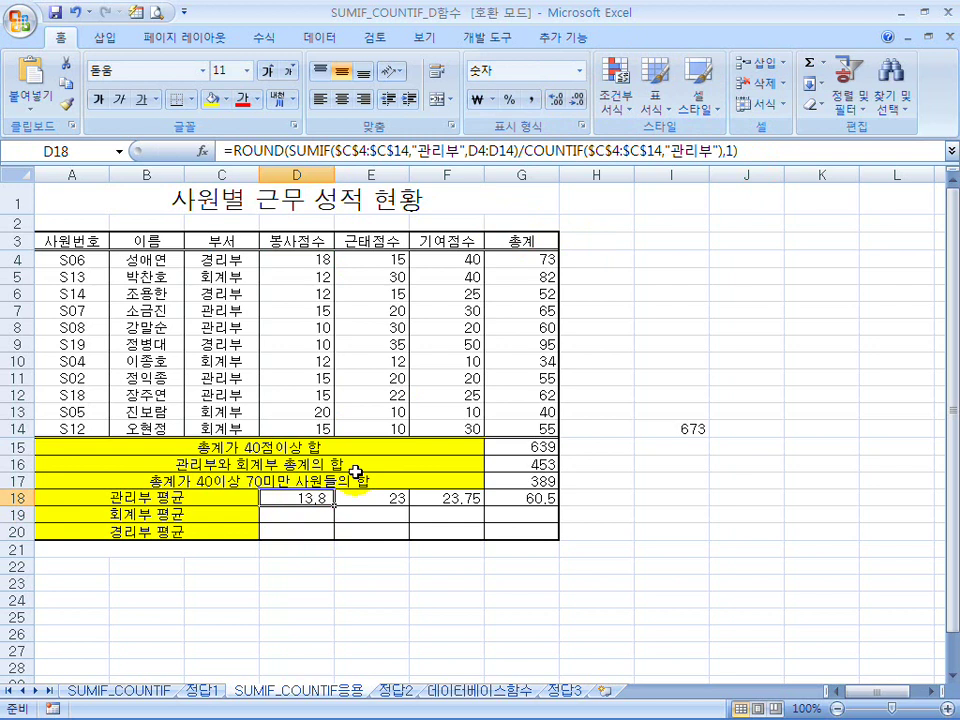
pyautogui.moveTo(335, 507); pyautogui.dragTo(553, 508)
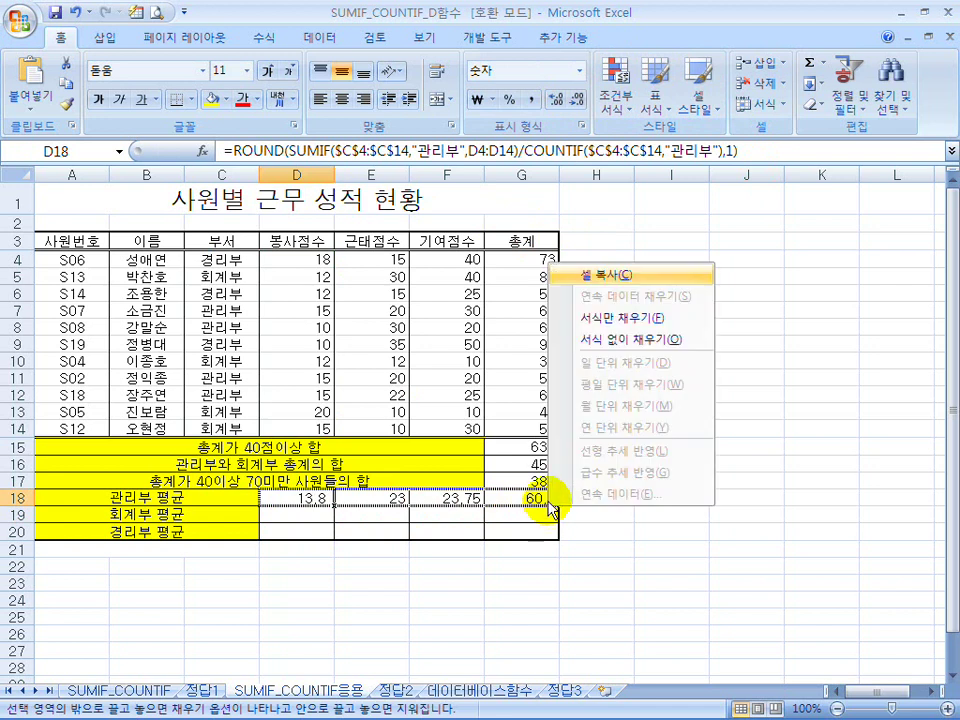
pyautogui.click(623, 345)
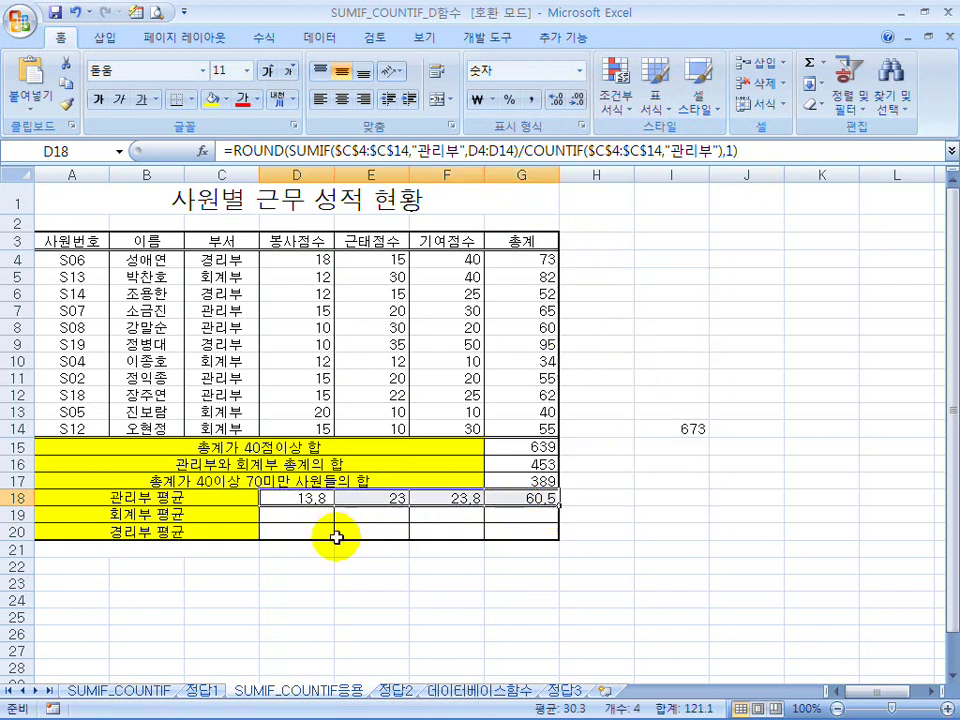
# - Enter a SUMIF in D19 that totals D4:D14 for "회계부" in the absolute range $C$4:$C$14
pyautogui.click(300, 514)
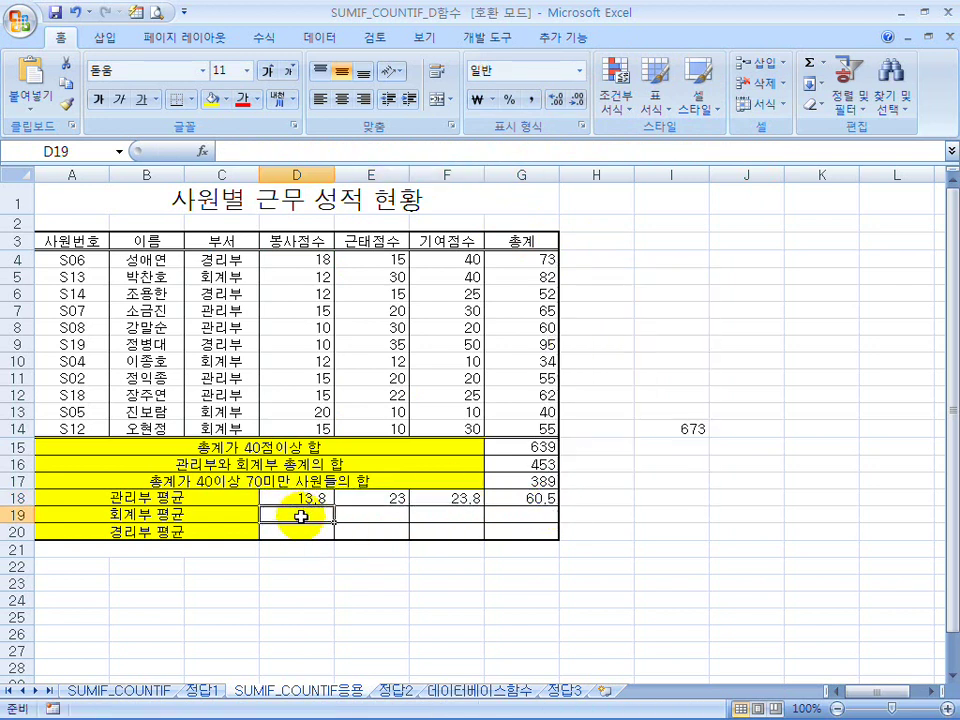
pyautogui.write('=sumif(')
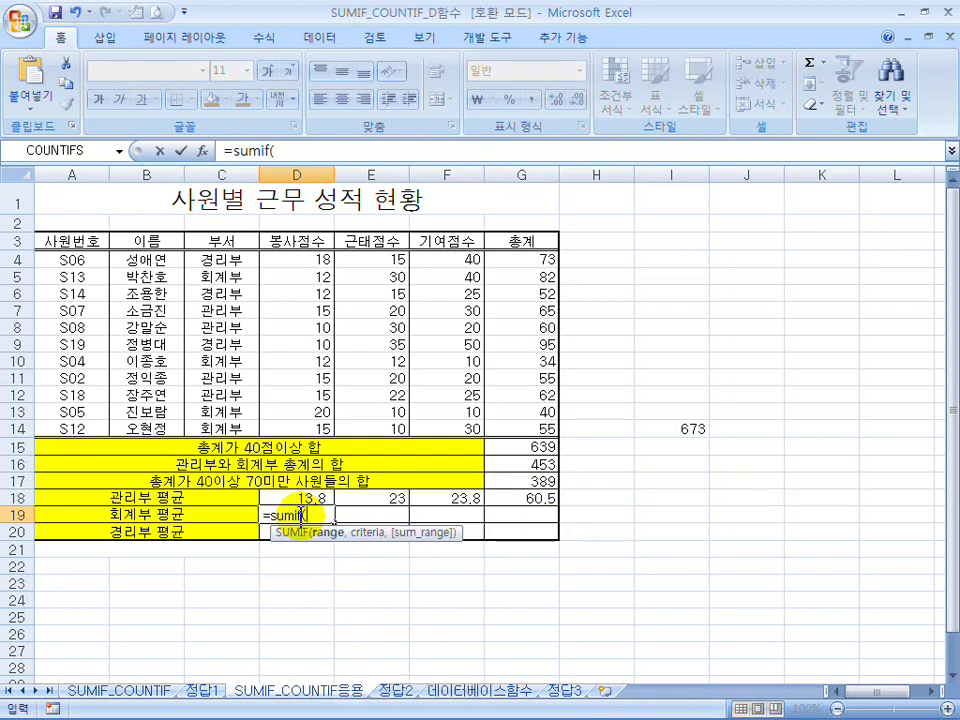
pyautogui.moveTo(236, 257); pyautogui.dragTo(232, 422)
pyautogui.press('F4')
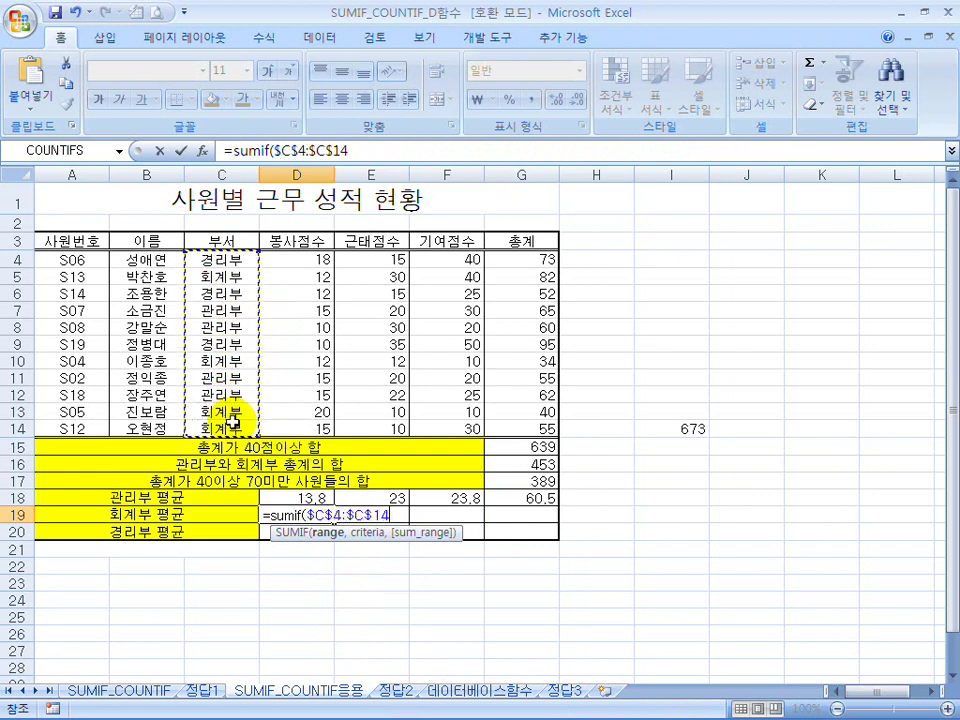
pyautogui.write(',"회계부",')
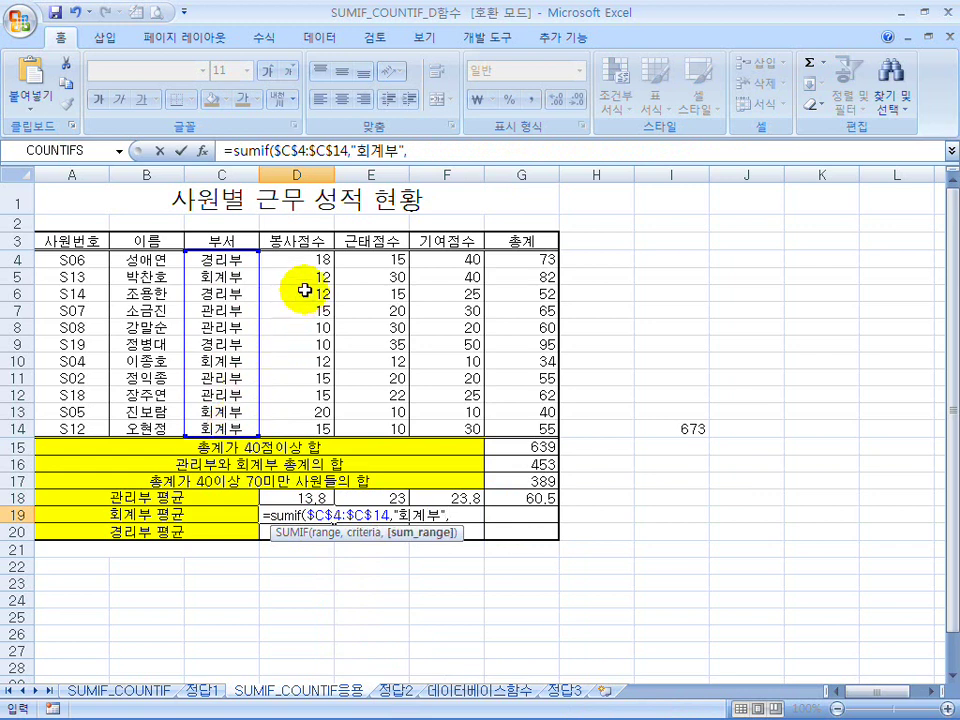
pyautogui.moveTo(304, 262); pyautogui.dragTo(304, 421)
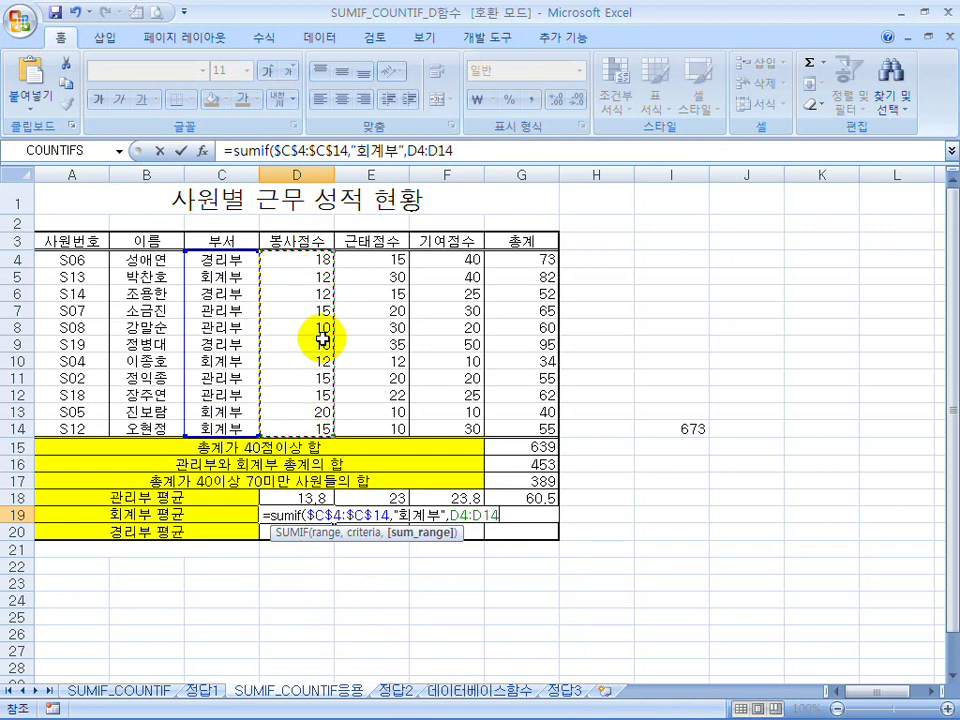
pyautogui.write(')')
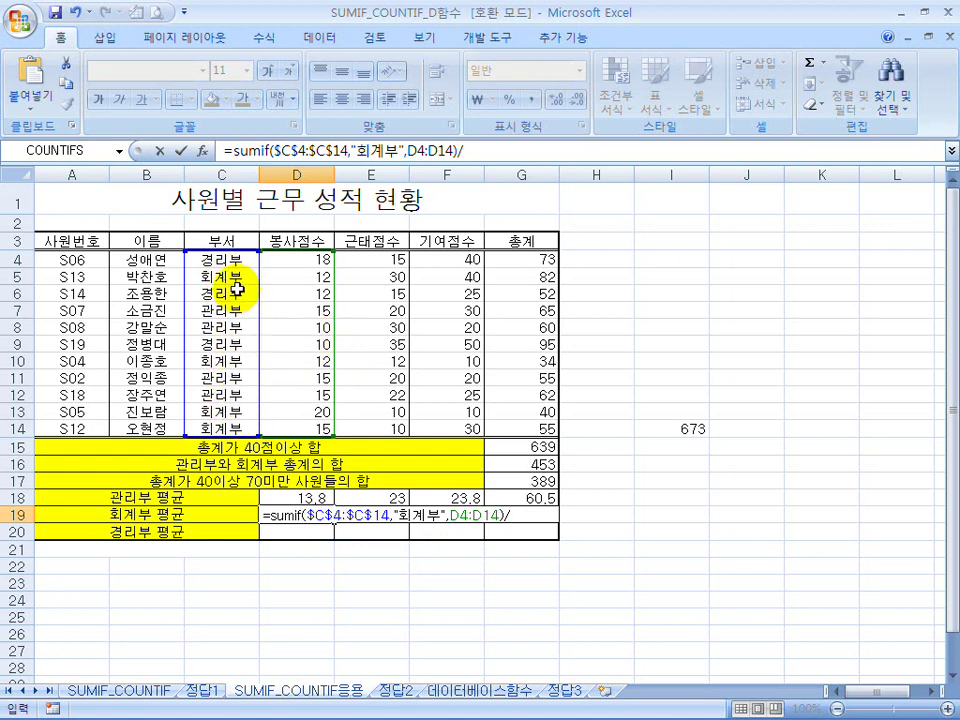
# - Divide the D19 sum by a COUNTIF of "회계부" in the absolute range $C$4:$C$14
pyautogui.write('/ㅊㅐㅕㅜ')
pyautogui.write('countfi')
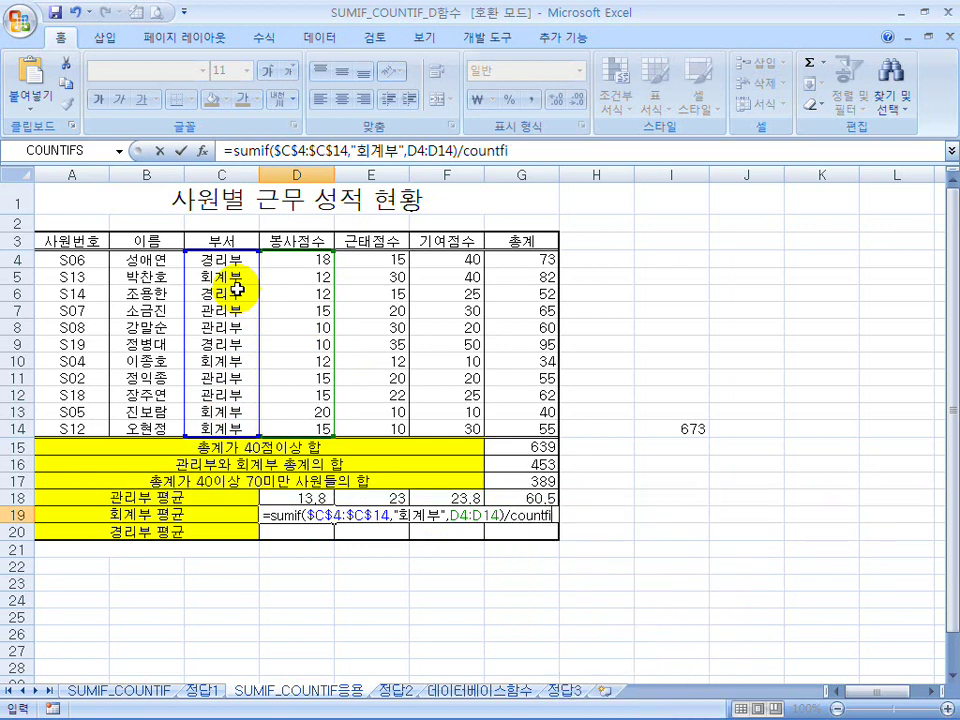
pyautogui.press('BackSpace')
pyautogui.press('BackSpace')
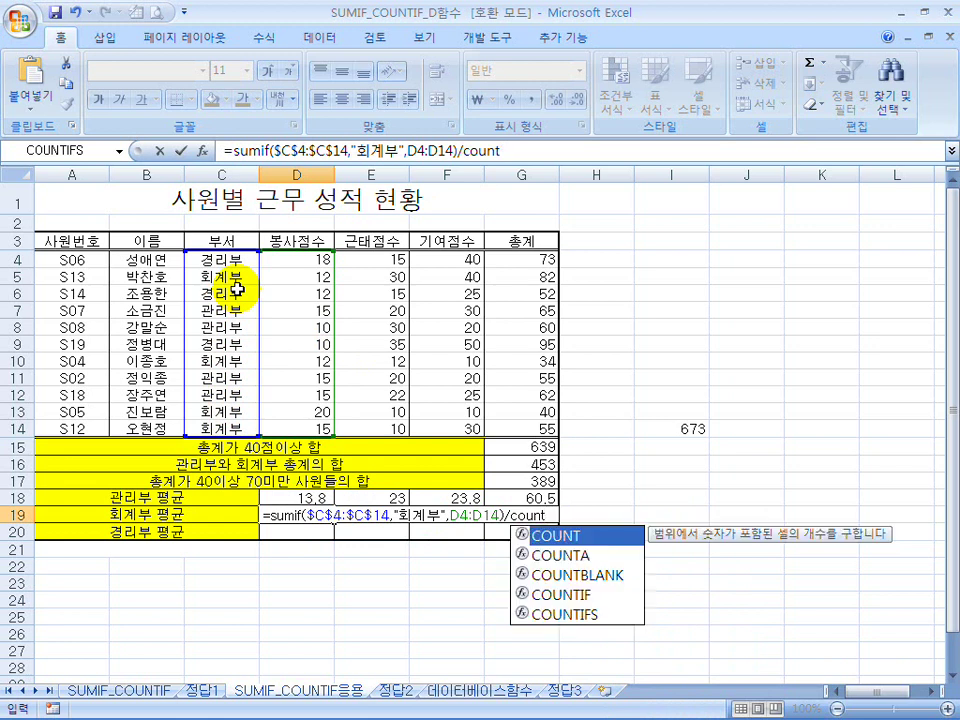
pyautogui.write('if(')
pyautogui.moveTo(218, 267); pyautogui.dragTo(216, 428)
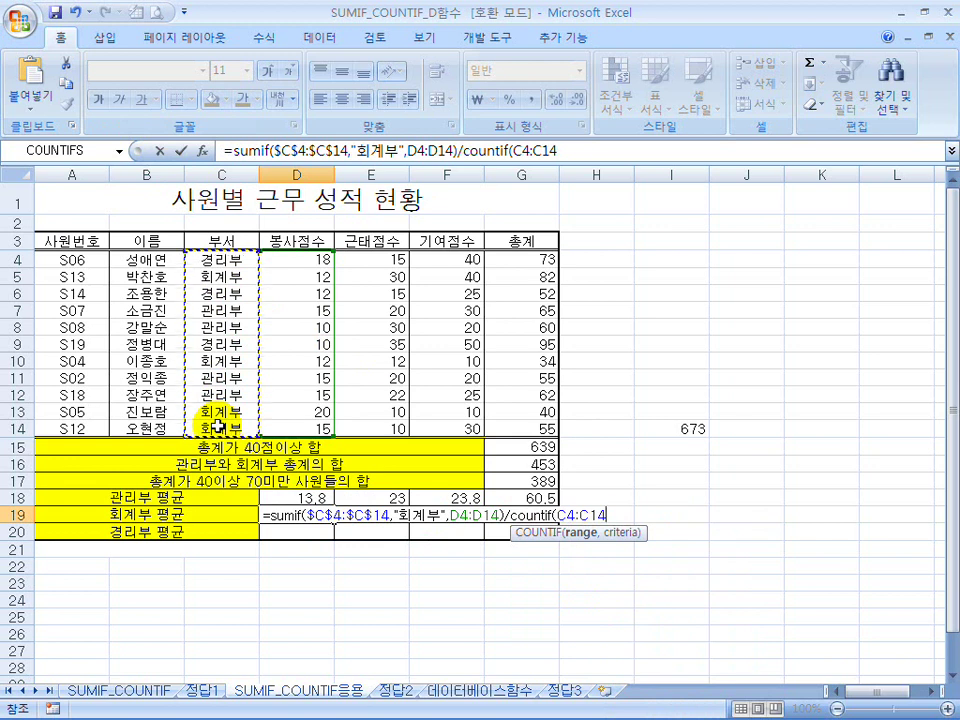
pyautogui.press('F4')
pyautogui.write(',')
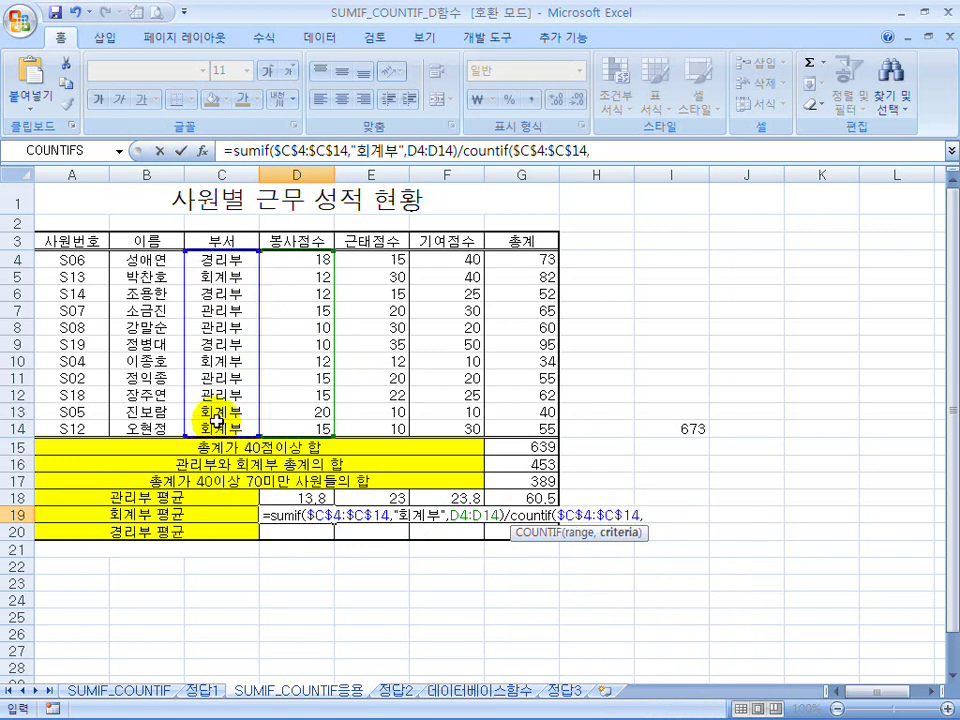
pyautogui.write('"회계부')
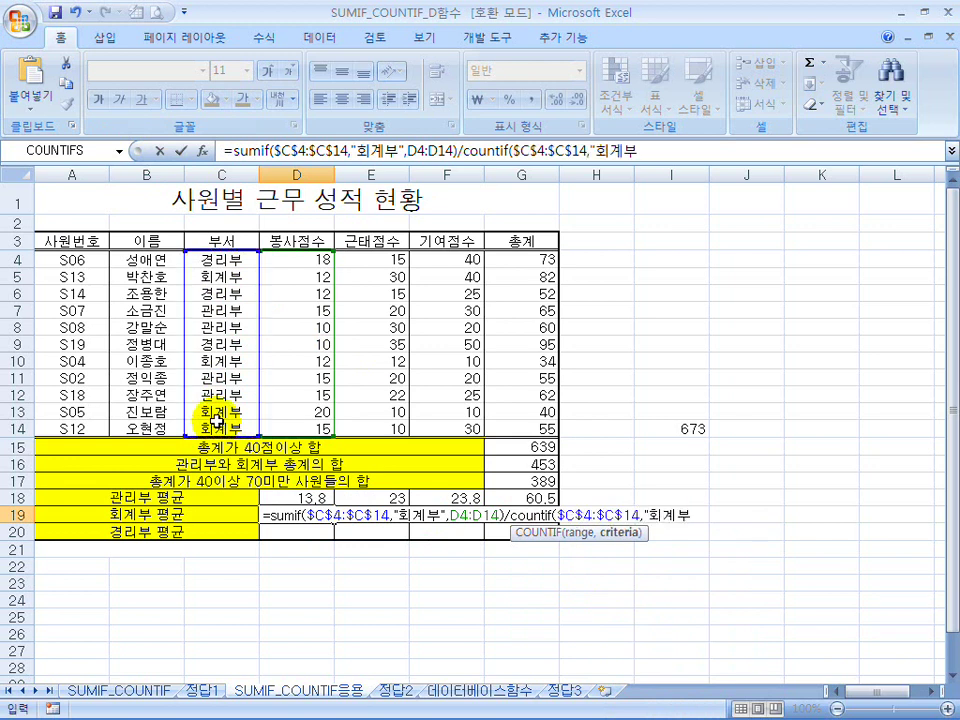
pyautogui.write('")')
pyautogui.press('Return')
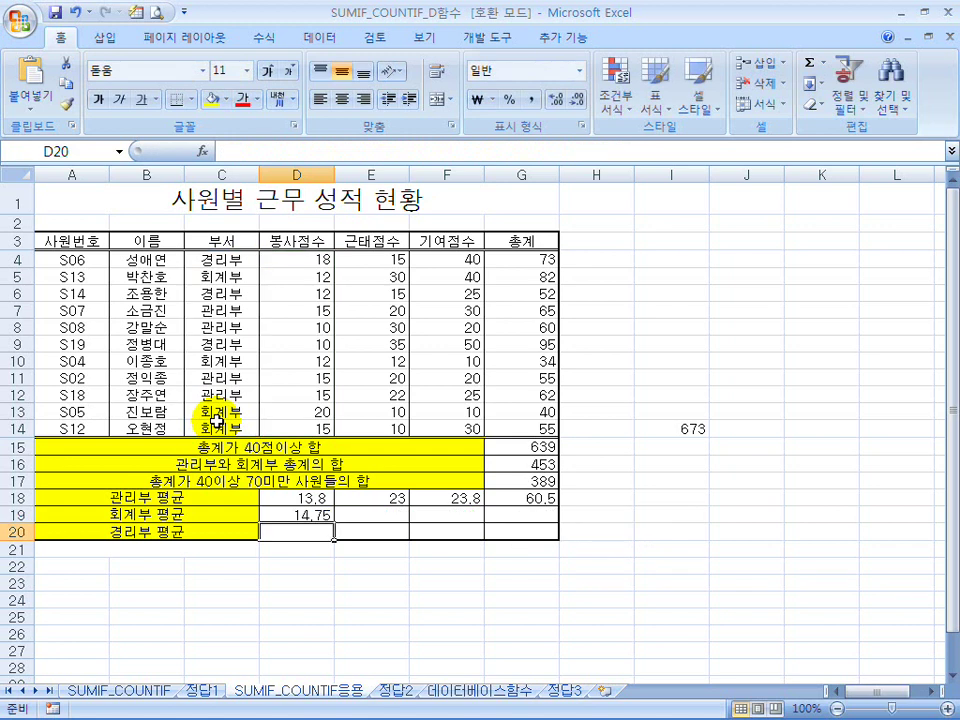
# - Fill the 회계부 average formula from D19 across to G19 without formatting
pyautogui.click(314, 515)
pyautogui.moveTo(334, 523); pyautogui.dragTo(537, 531)
pyautogui.click(614, 360)
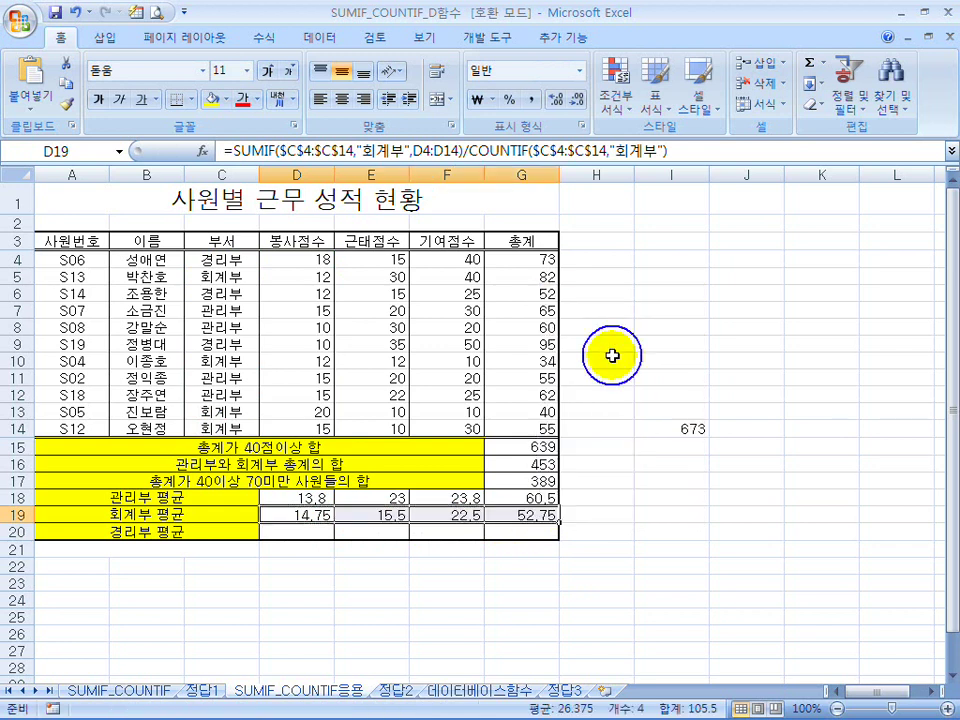
# - Begin a SUMIF formula in D20 with the absolute department range $C$4:$C$14
pyautogui.click(312, 534)
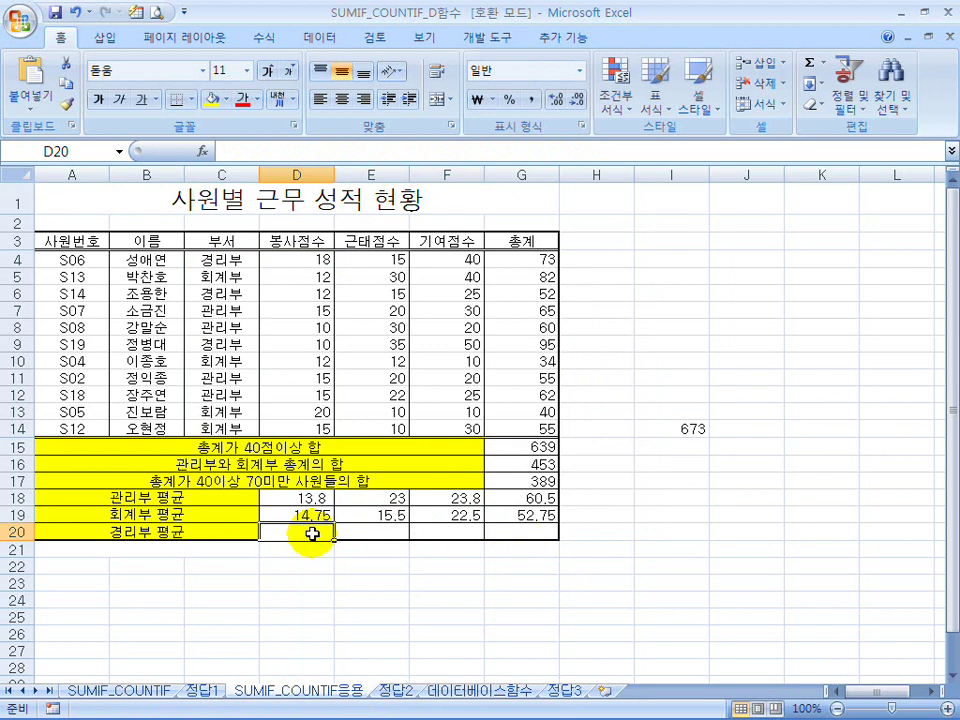
pyautogui.write('=내')
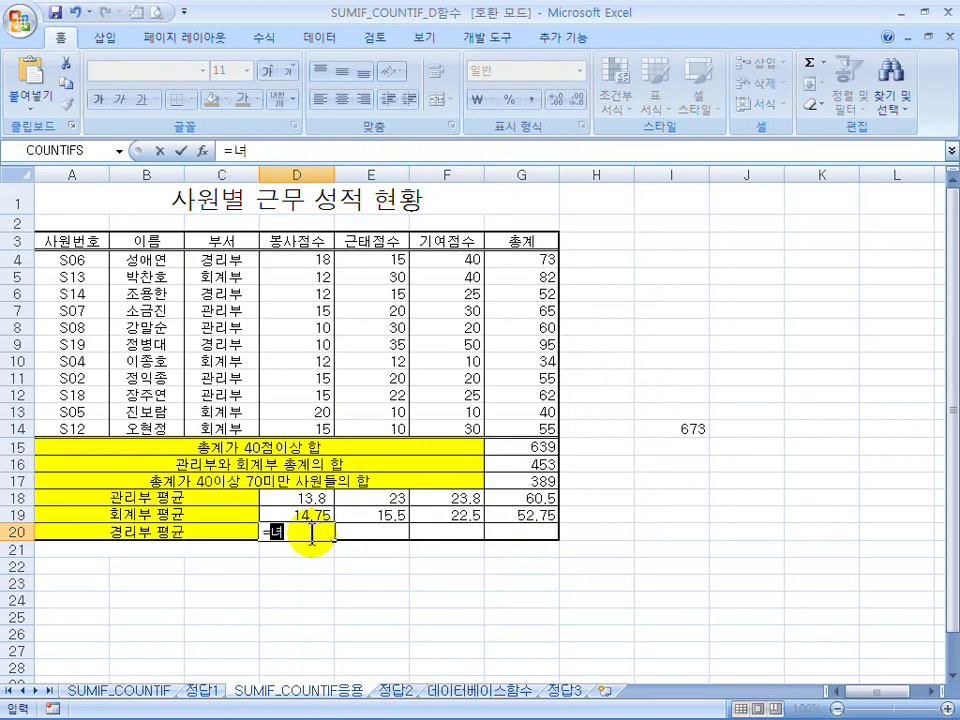
pyautogui.press('BackSpace')
pyautogui.press('BackSpace')
pyautogui.write('sumnif')
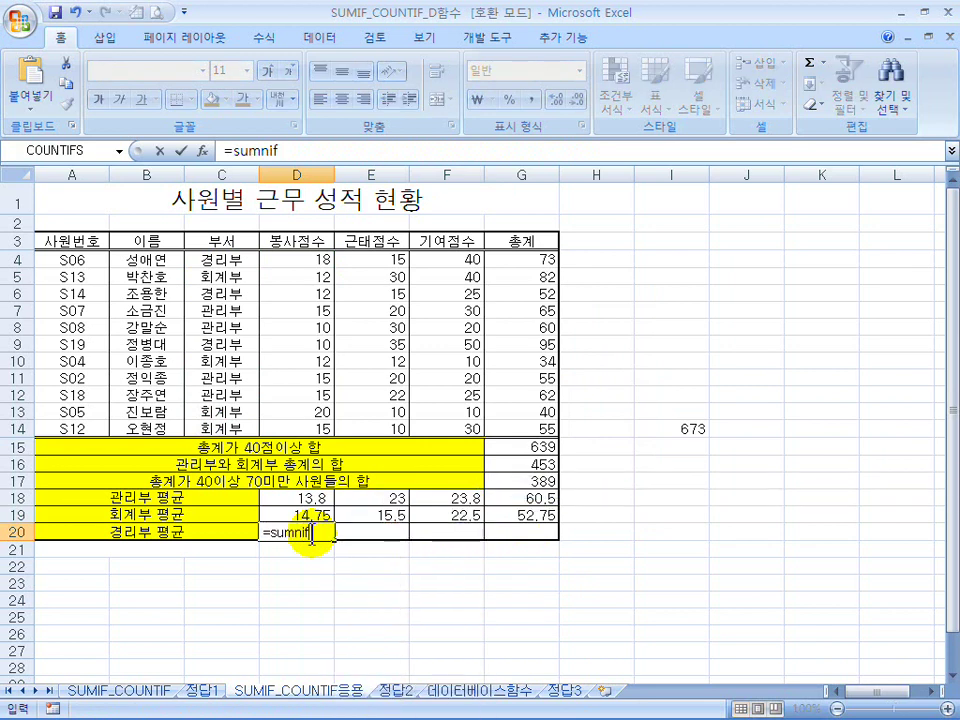
pyautogui.press('BackSpace')
pyautogui.press('BackSpace')
pyautogui.press('BackSpace')
pyautogui.write('if(')
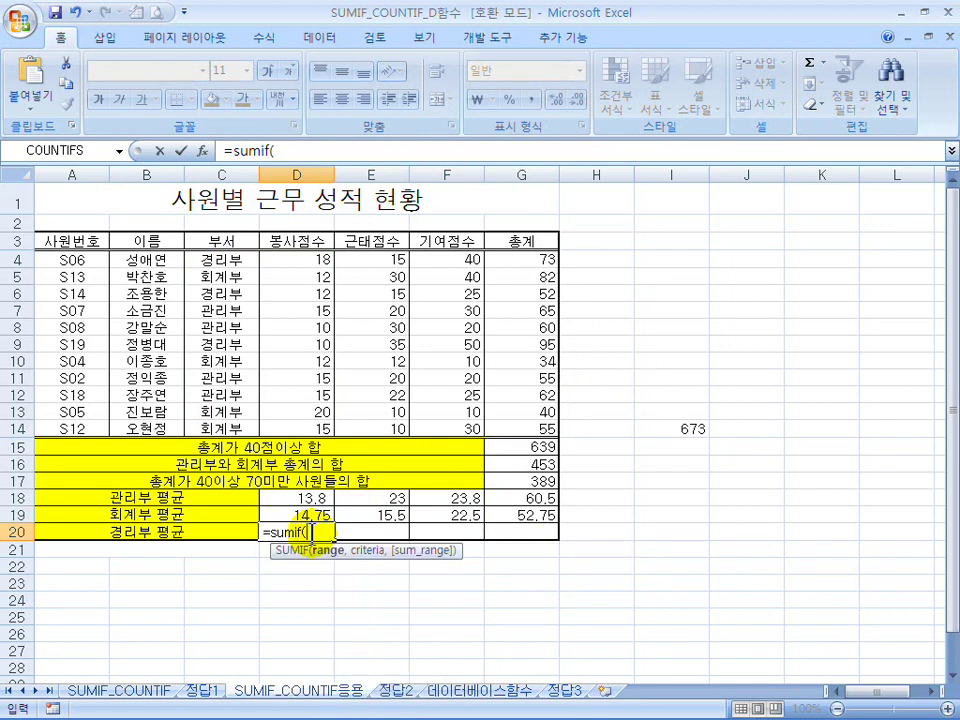
pyautogui.moveTo(240, 260); pyautogui.dragTo(250, 425)
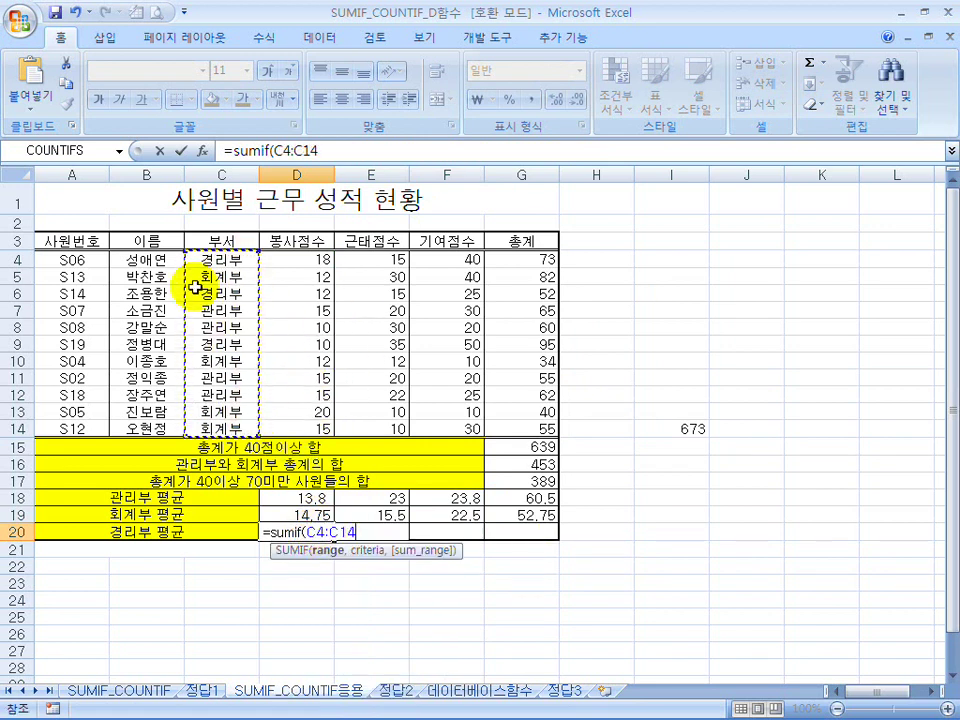
pyautogui.press('F4')
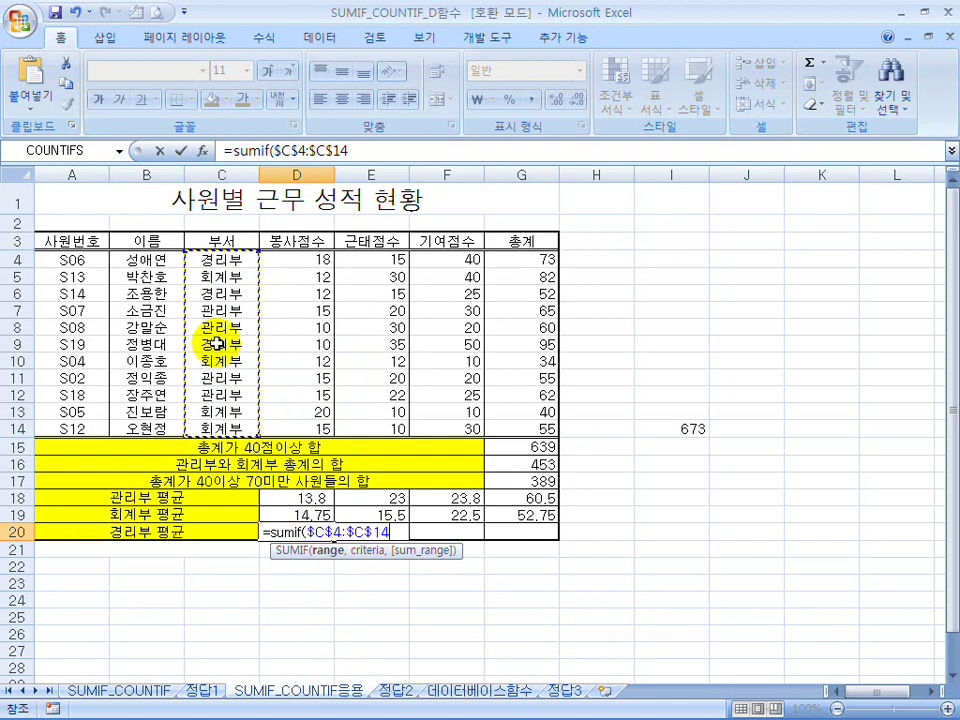
# - Complete the D20 SUMIF with the criterion "경리부" and the sum range D4:D14
pyautogui.write(',"경리부')
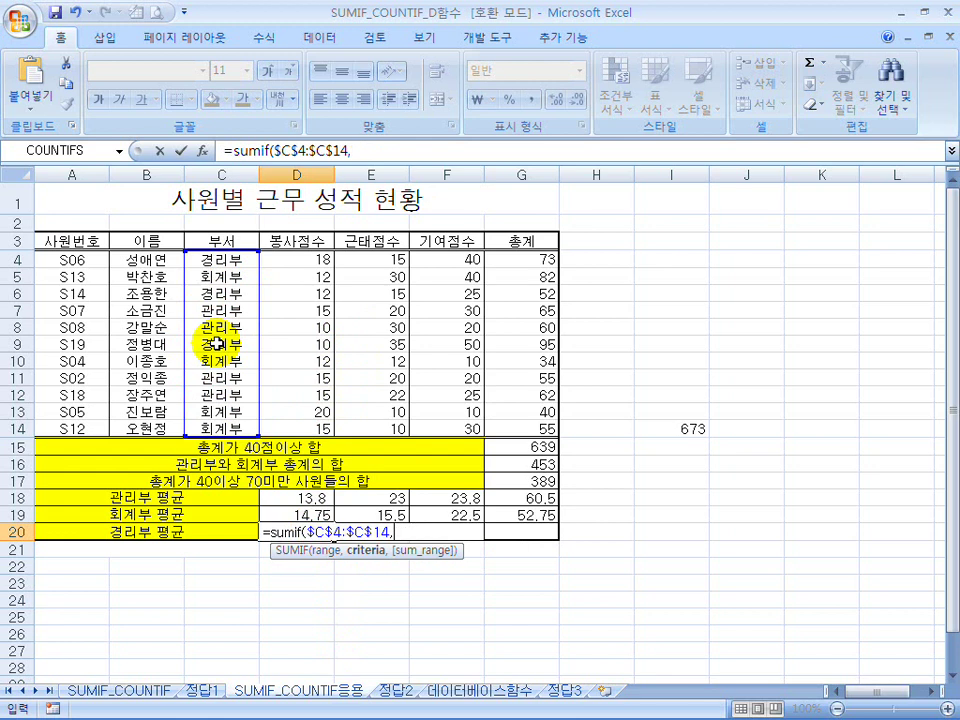
pyautogui.write('경리부')
pyautogui.write(',')
pyautogui.moveTo(279, 261); pyautogui.dragTo(292, 429)
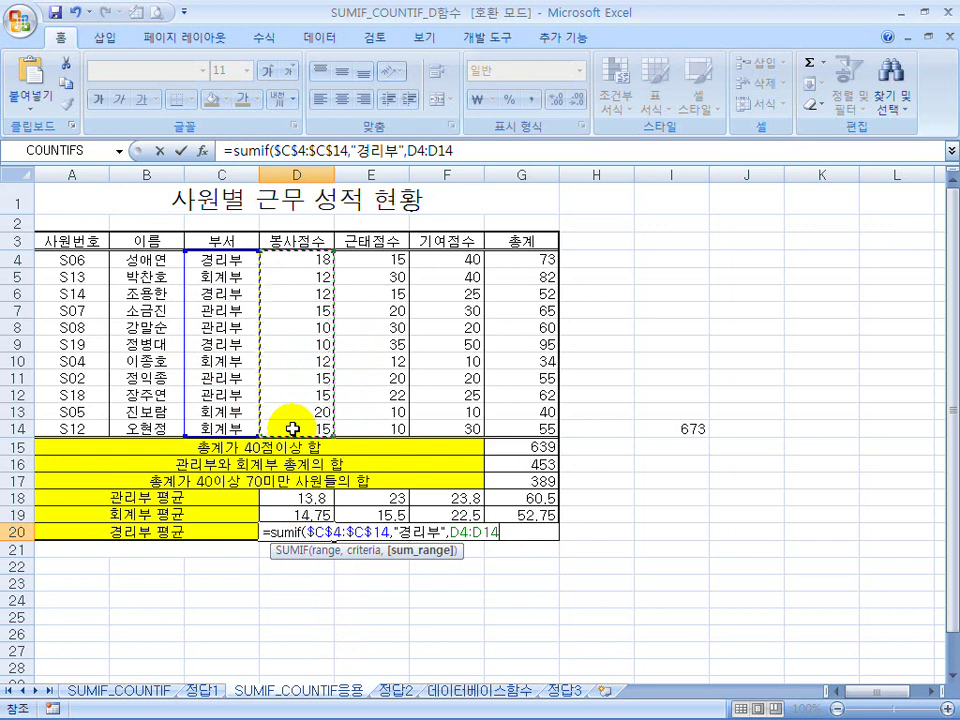
pyautogui.write(')')
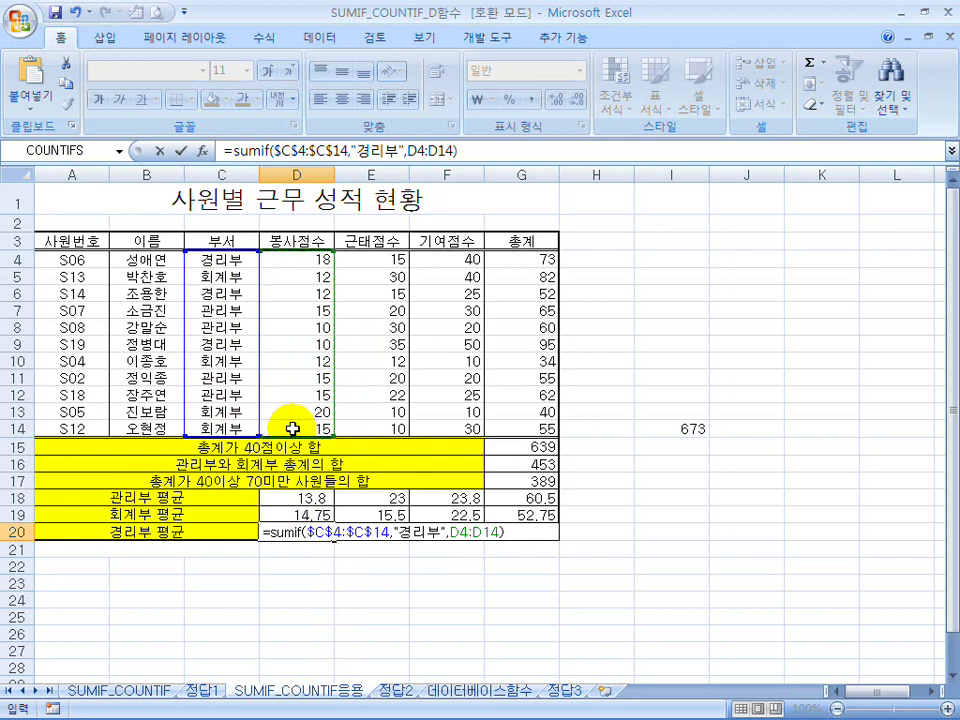
pyautogui.press('Return')
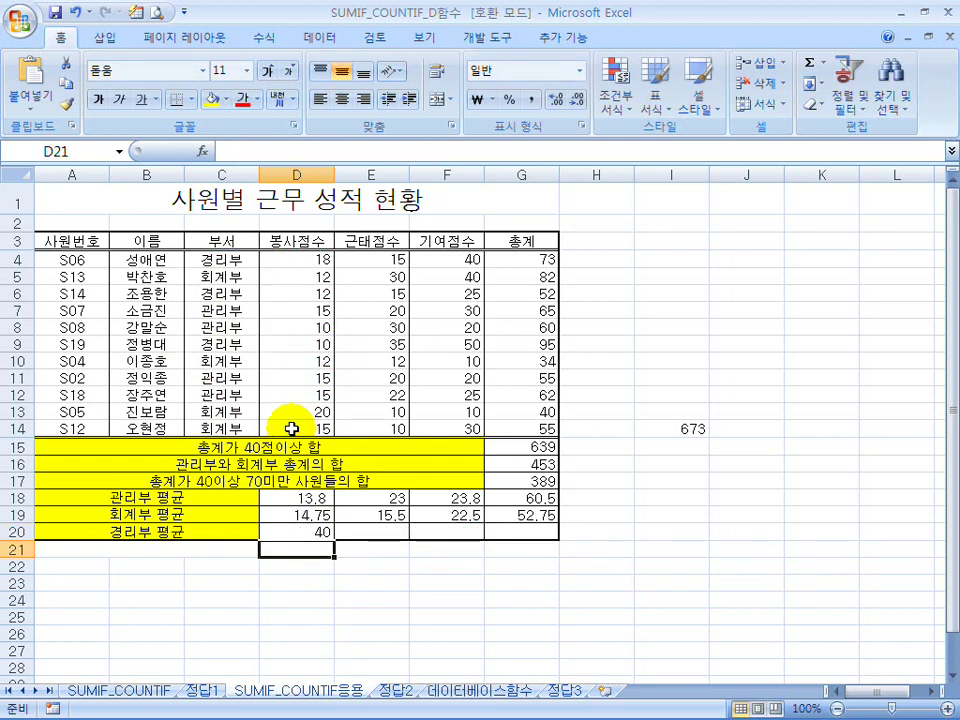
# - Extend the D20 formula to divide by a COUNTIF of "경리부" in the absolute range $C$4:$C$14
pyautogui.click(278, 530)
pyautogui.click(505, 152)
pyautogui.write('/ㅊ')
pyautogui.write('countif(')
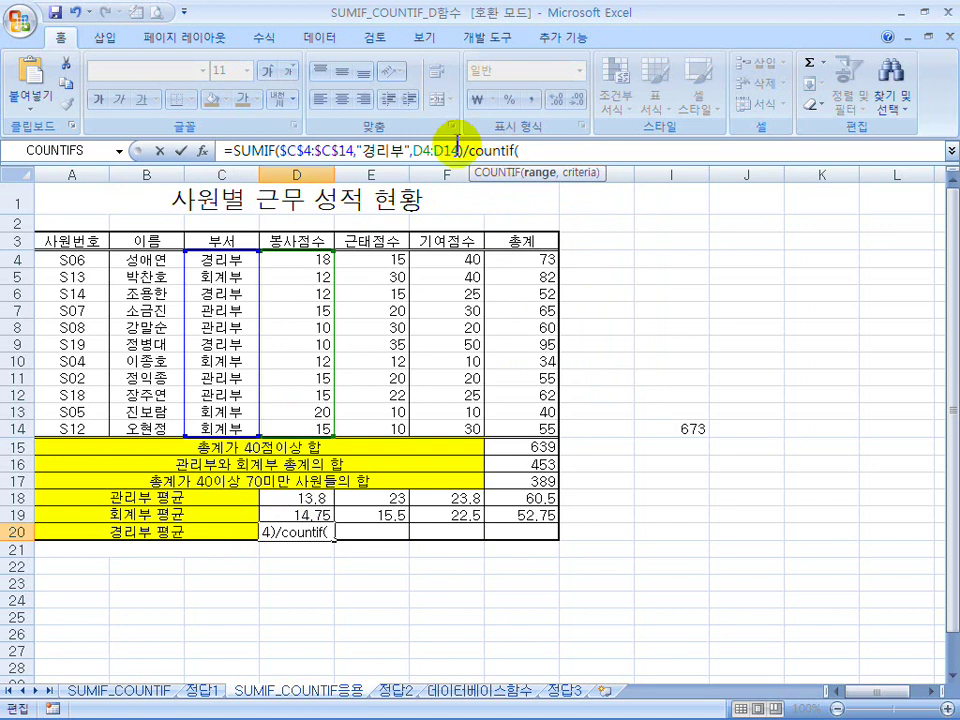
pyautogui.moveTo(221, 264); pyautogui.dragTo(214, 425)
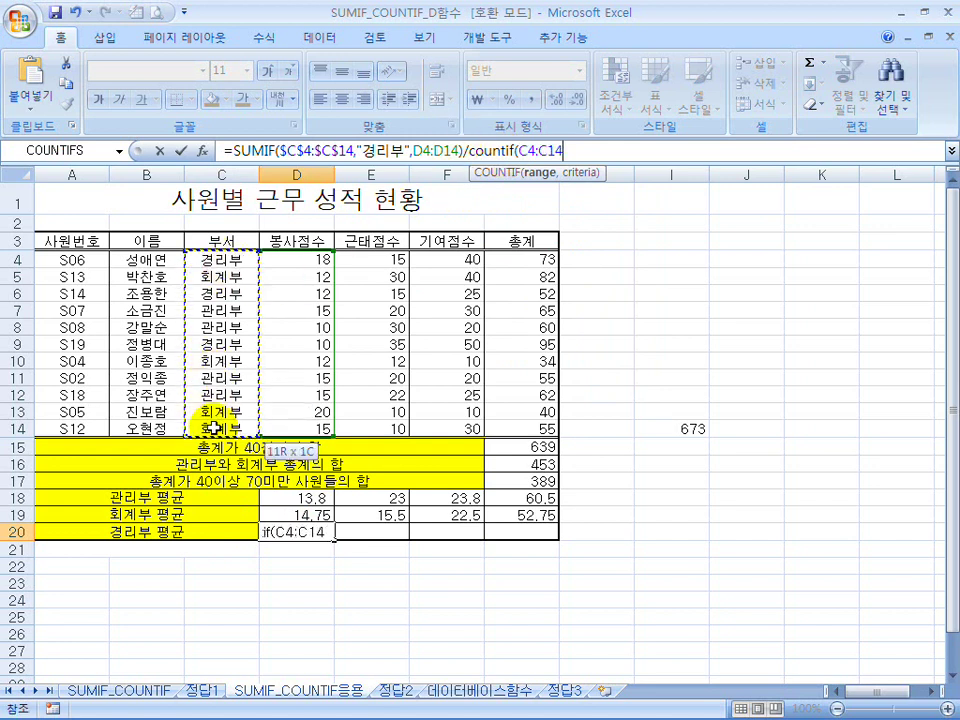
pyautogui.press('F4')
pyautogui.write(',"경리부')
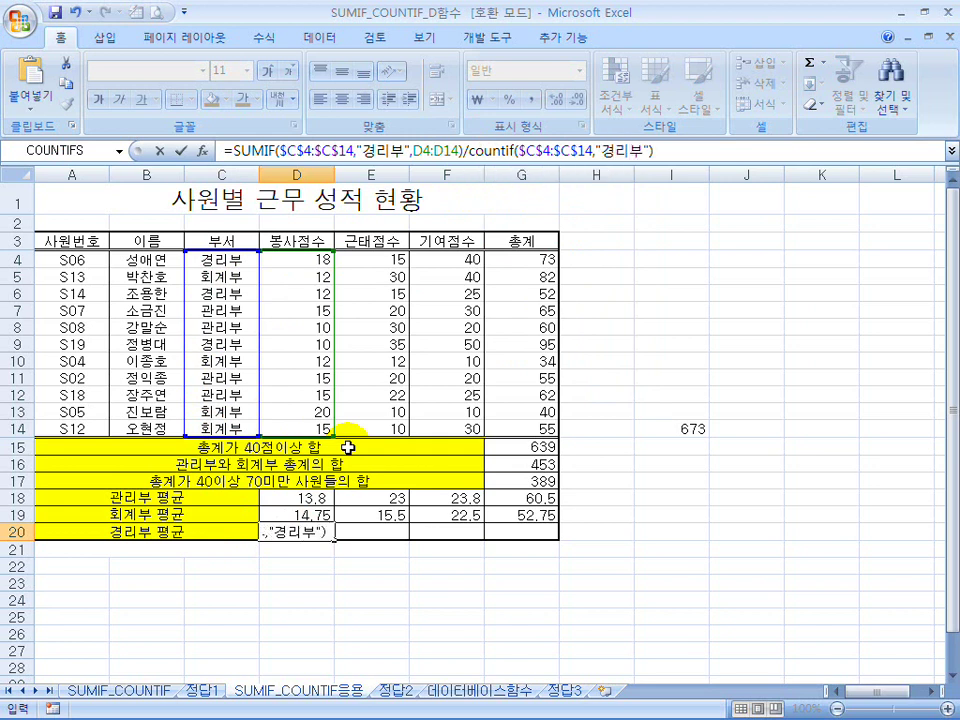
pyautogui.press('Return')
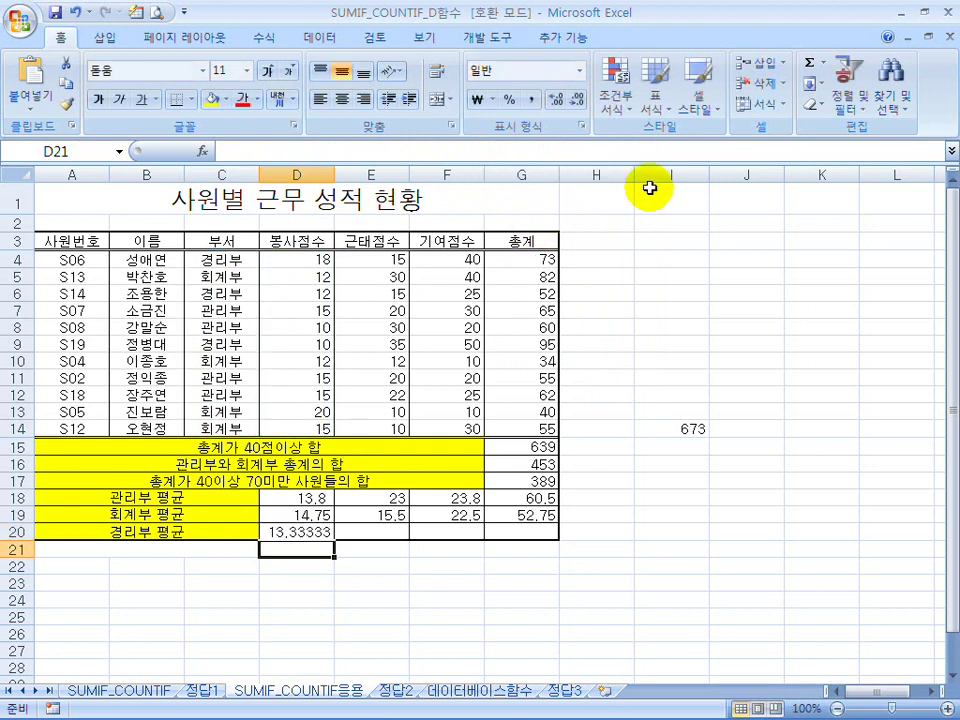
# - Fill the 경리부 average formula from D20 across to G20 without formatting
pyautogui.click(332, 538)
pyautogui.moveTo(334, 540); pyautogui.dragTo(540, 547)
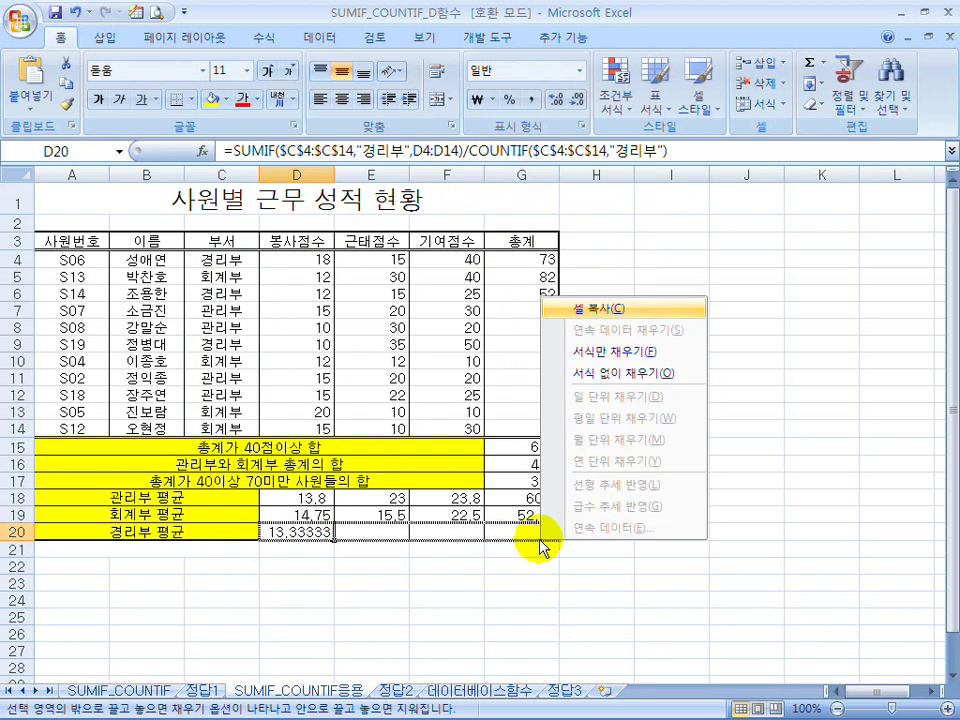
pyautogui.click(606, 373)
# - Wrap the whole SUMIF/COUNTIF formula in D20 in an INT function to cut off the decimals
pyautogui.click(313, 538)
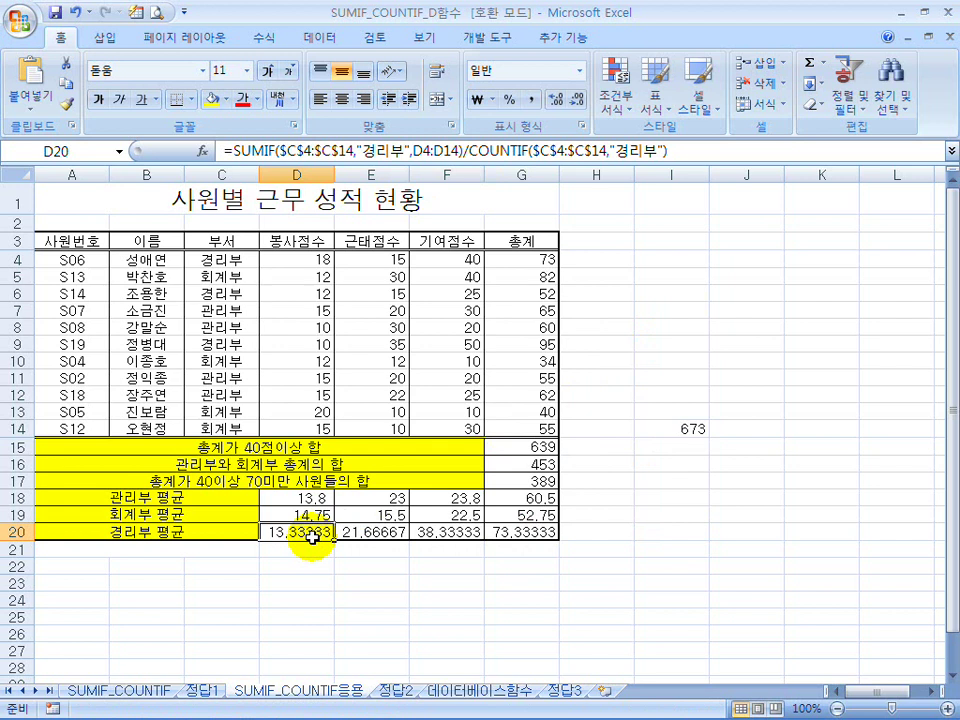
pyautogui.click(231, 153)
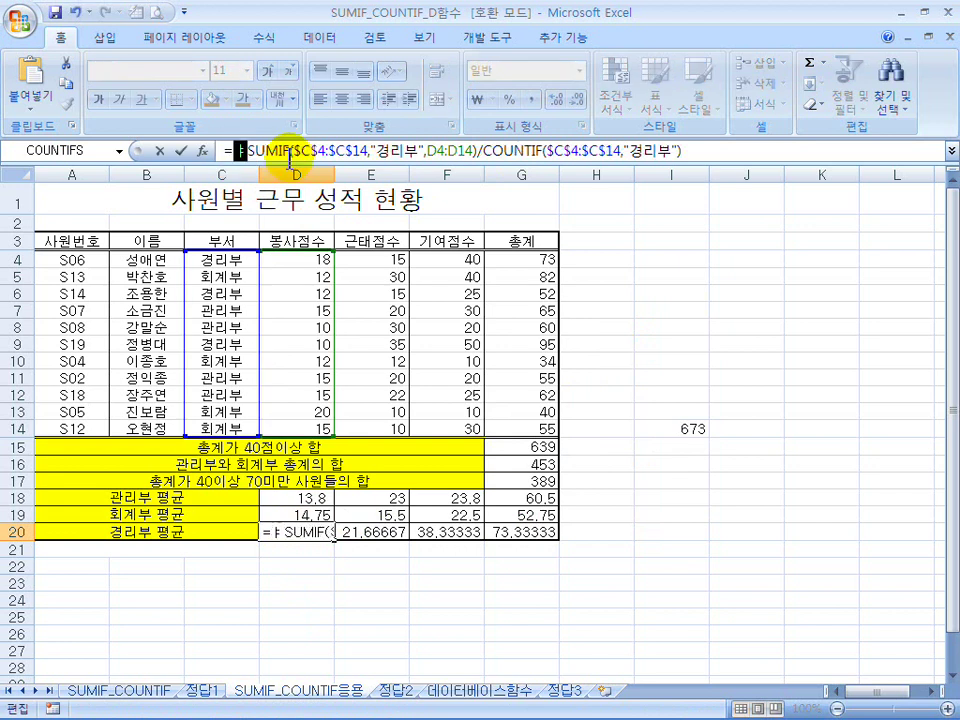
pyautogui.write('int(')
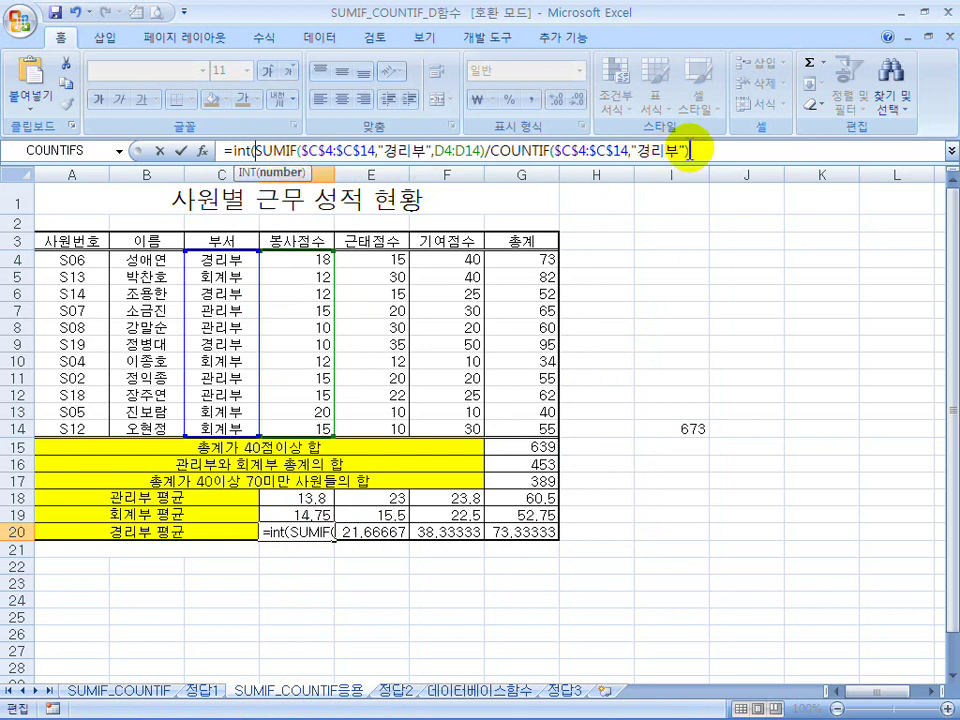
pyautogui.click(710, 153)
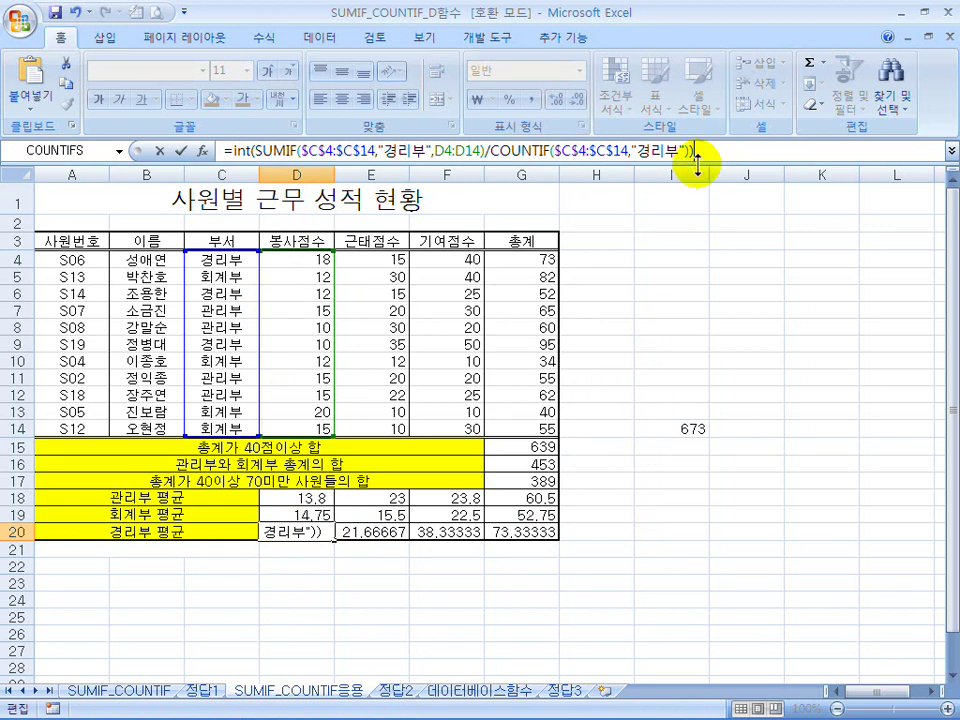
pyautogui.moveTo(722, 150); pyautogui.dragTo(690, 150)
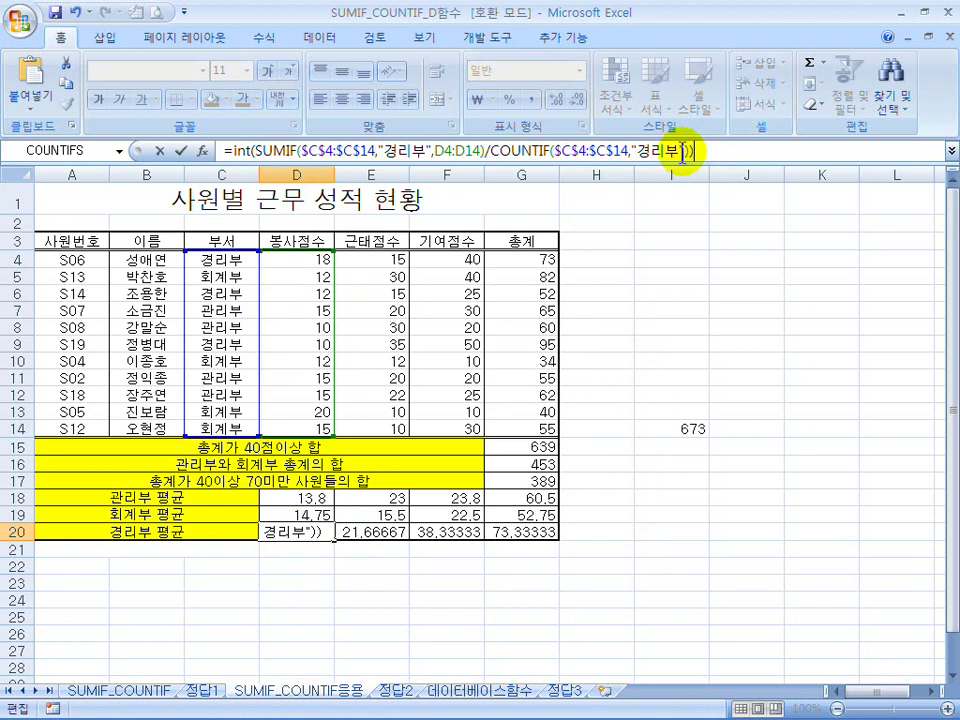
pyautogui.click(704, 156)
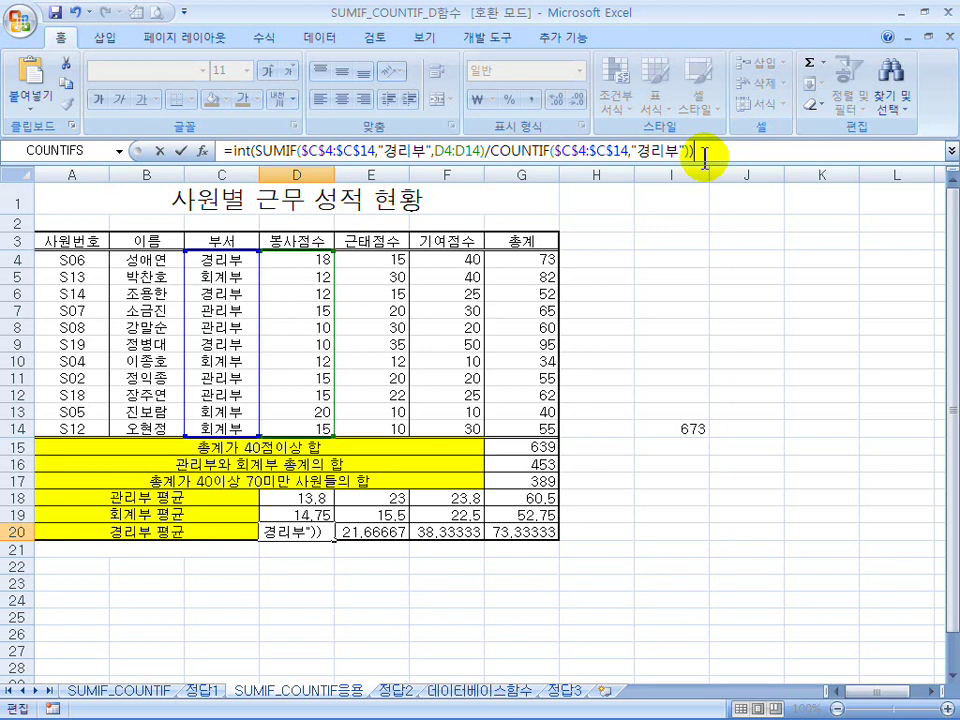
pyautogui.press('Return')
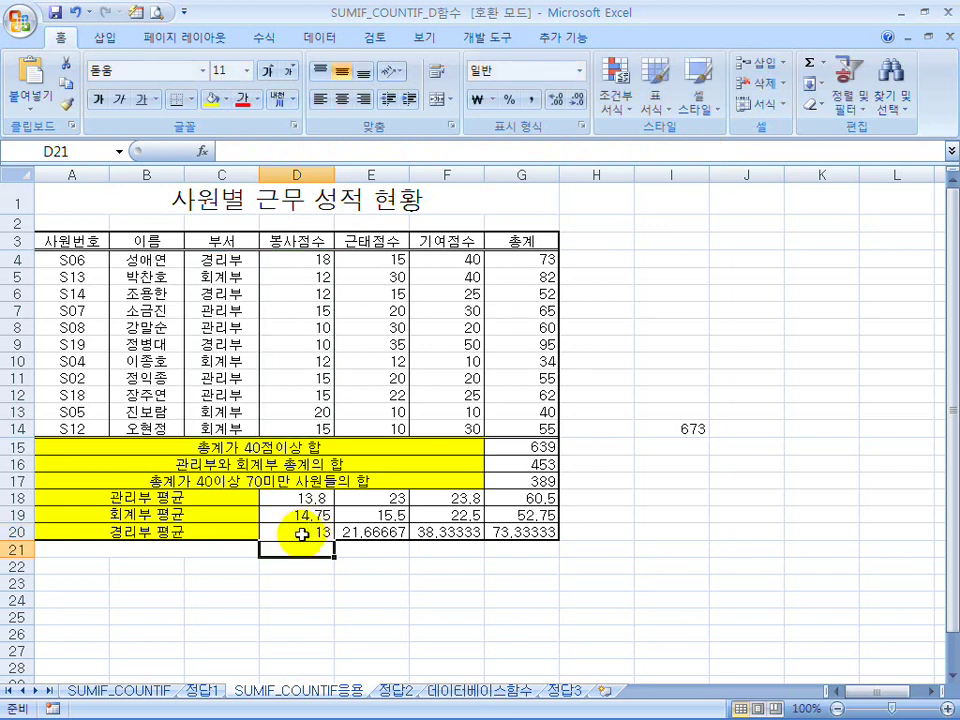
# - Fill the INT formula from D20 across to G20 without formatting and clear the leftover value in I14
pyautogui.click(301, 535)
pyautogui.moveTo(333, 539); pyautogui.dragTo(555, 546)
pyautogui.click(469, 385)
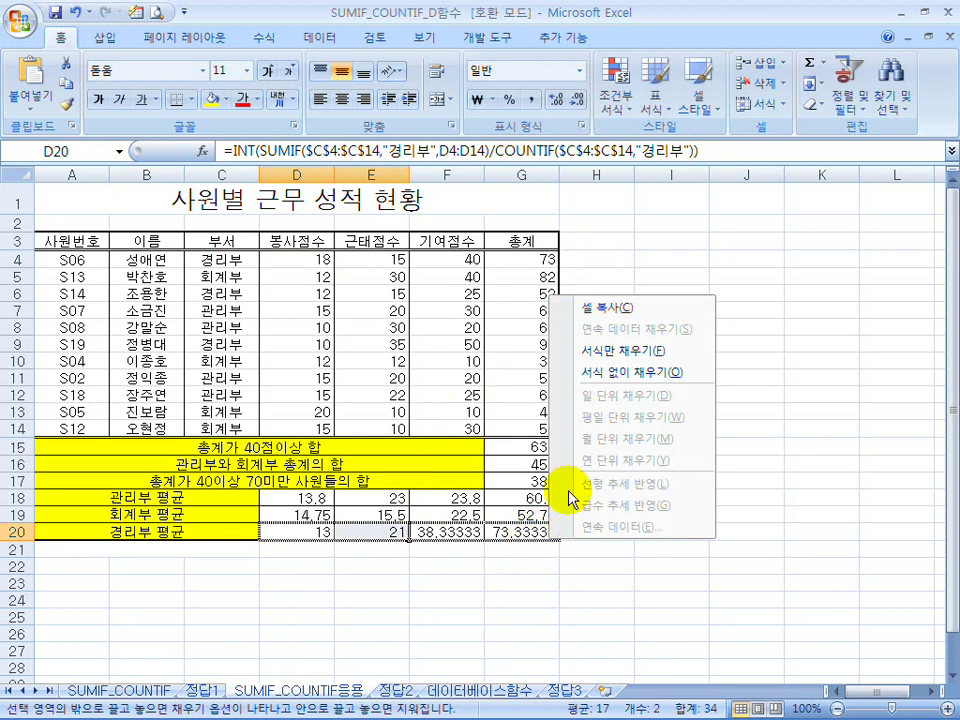
pyautogui.click(627, 384)
pyautogui.click(308, 536)
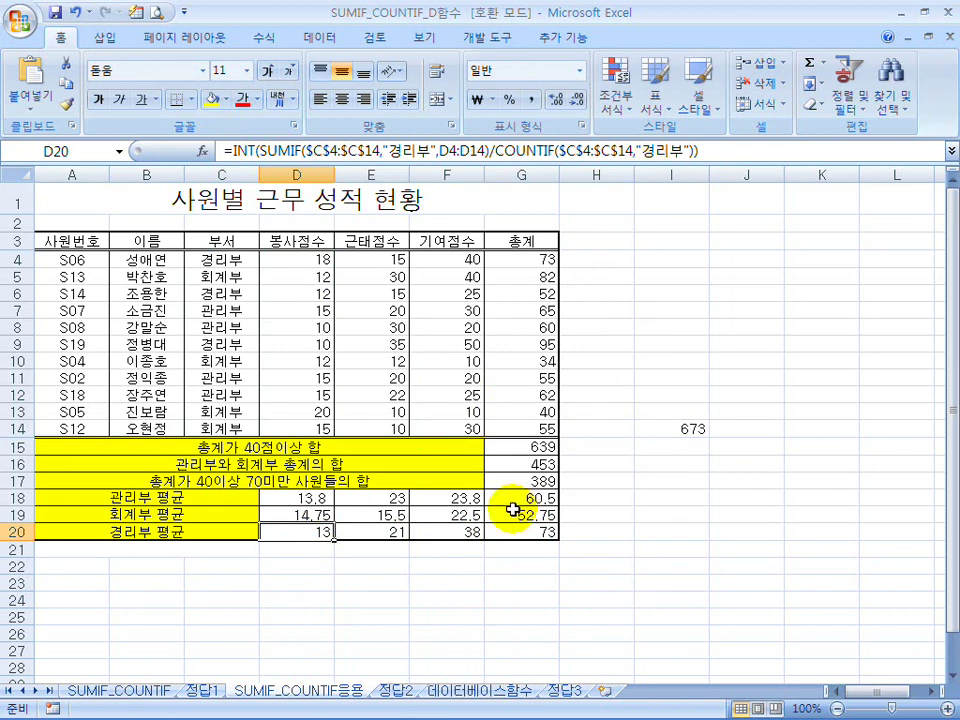
pyautogui.click(686, 426)
pyautogui.press('Delete')
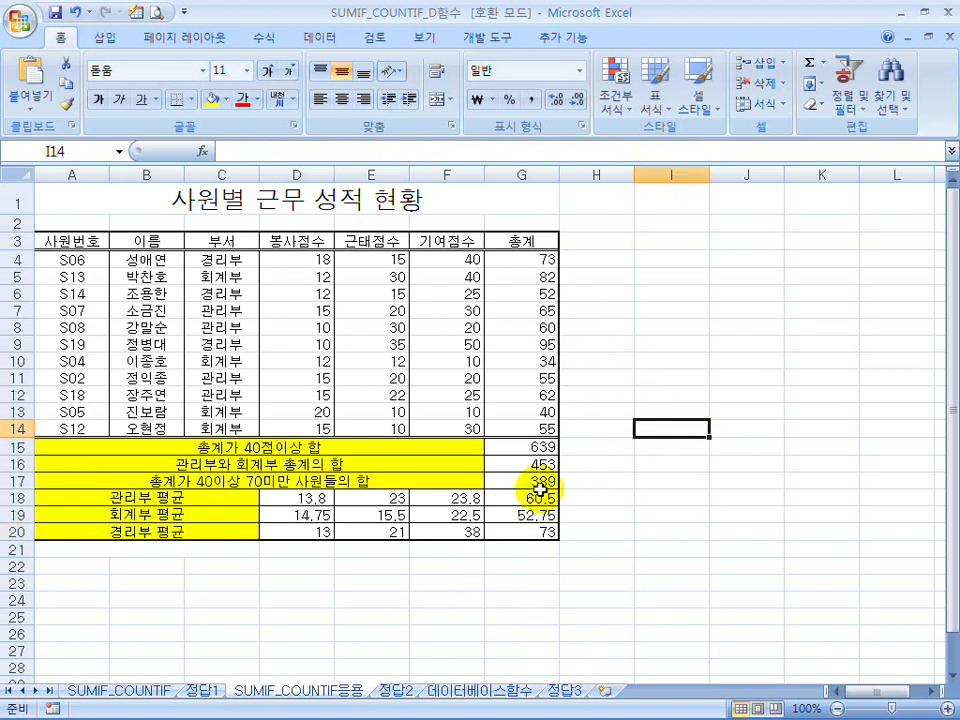
# - View the 정답1, 정답2 and 정답3 answer sheets and open the 데이터베이스함수 sheet
pyautogui.click(212, 694)
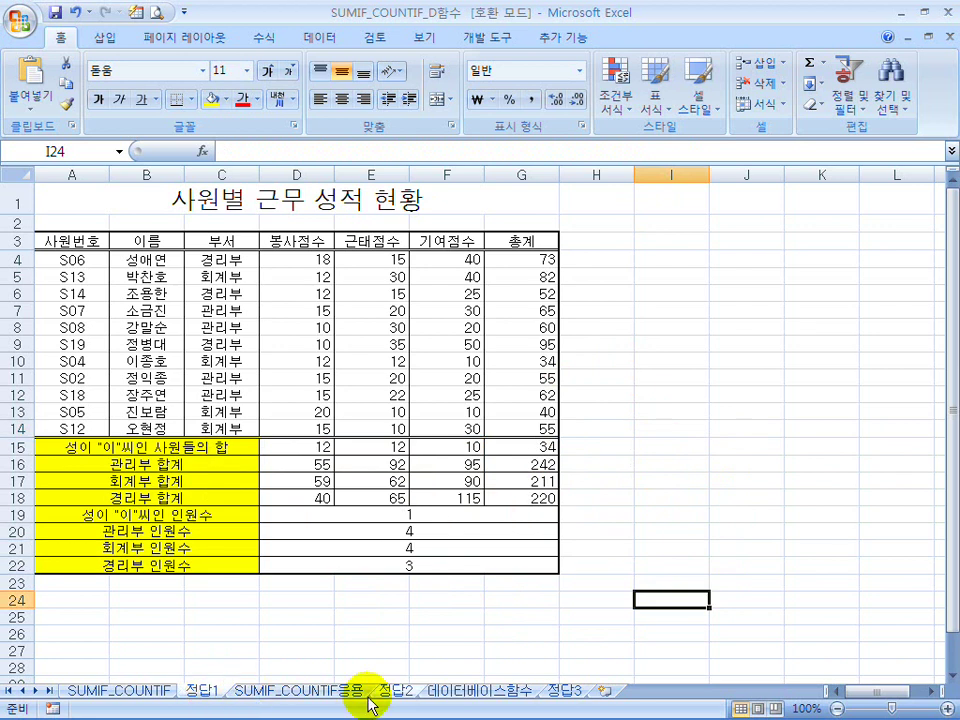
pyautogui.click(397, 691)
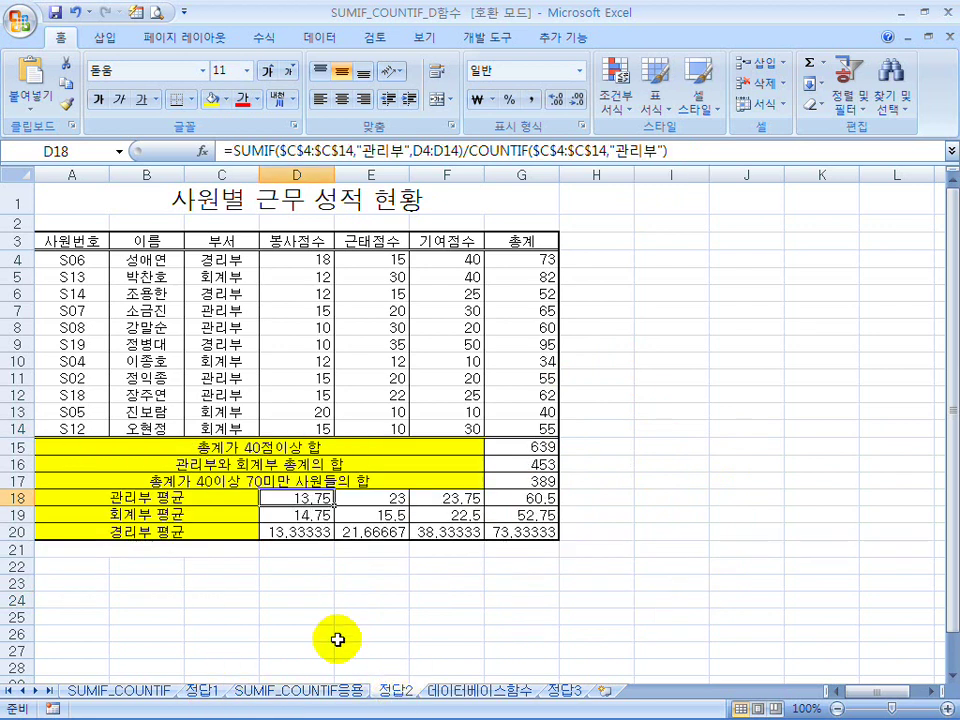
pyautogui.click(469, 694)
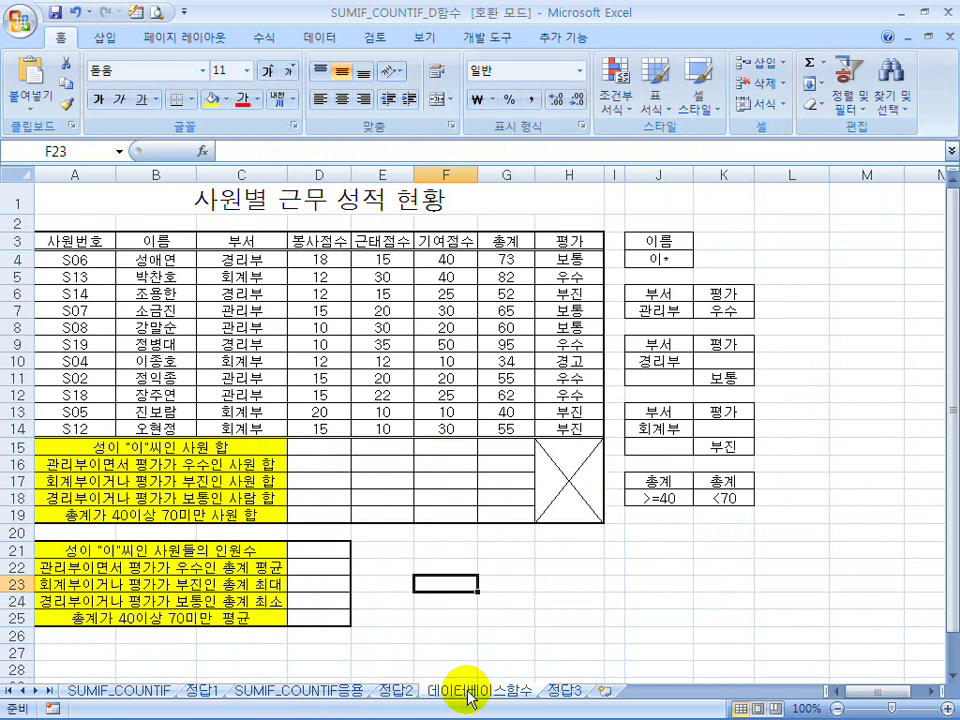
pyautogui.click(566, 690)
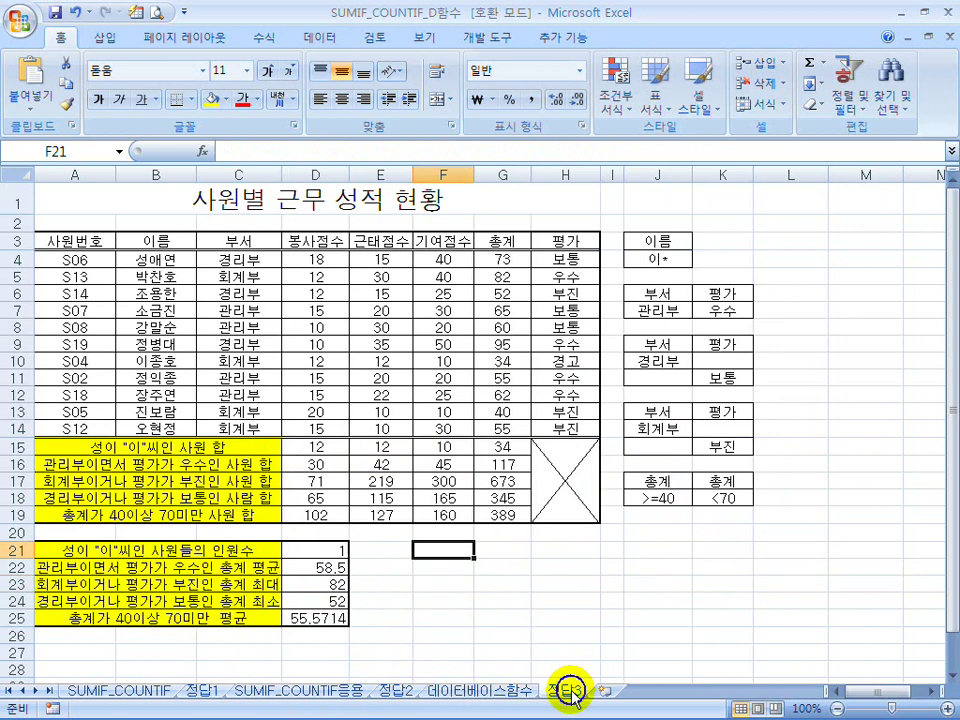
pyautogui.click(476, 696)
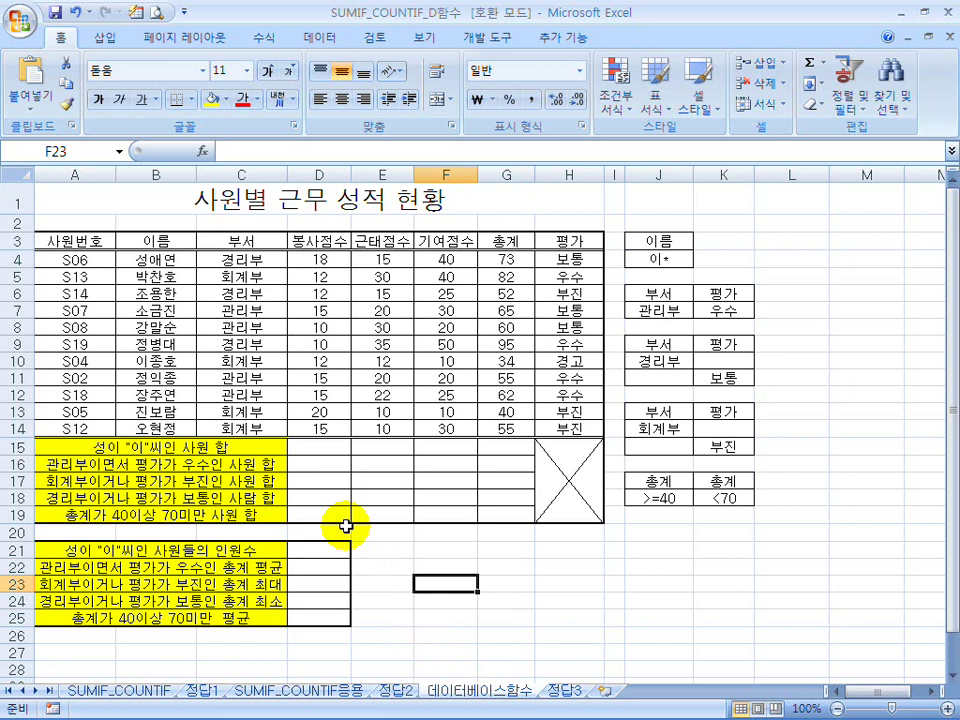
# - Compare the empty row 15 total on the 데이터베이스함수 sheet with the D15 formula on the SUMIF_COUNTIF sheet
pyautogui.click(170, 450)
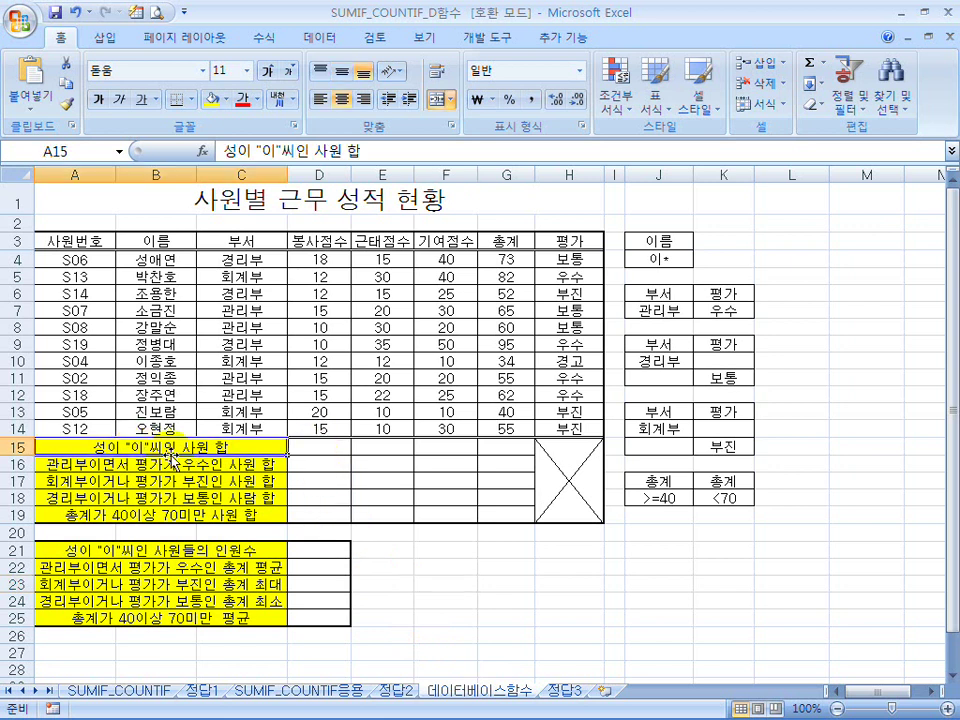
pyautogui.click(312, 449)
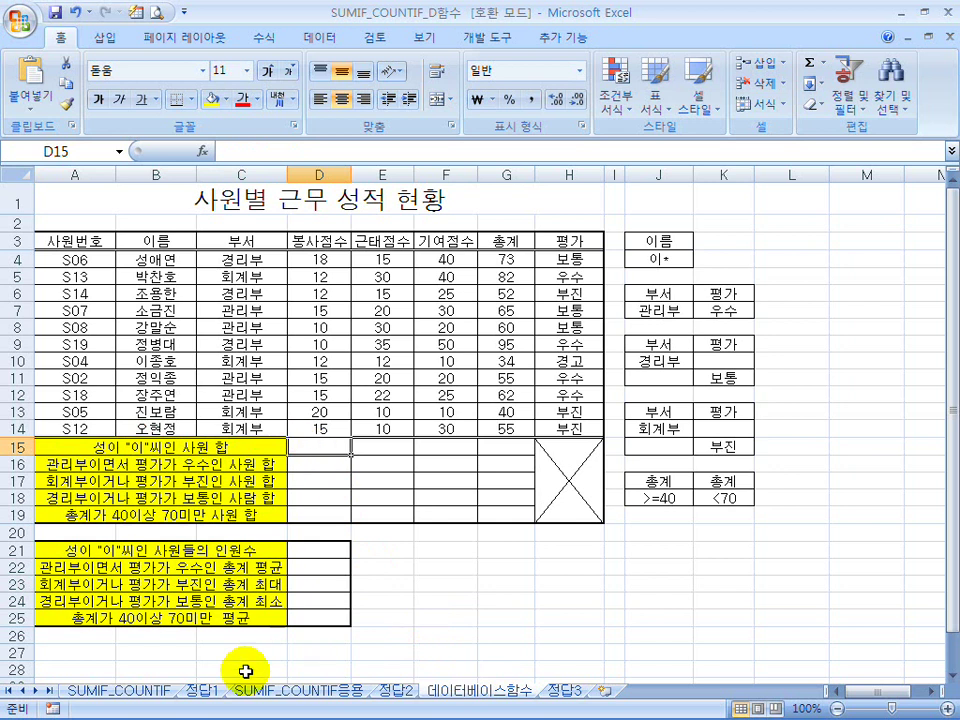
pyautogui.click(135, 689)
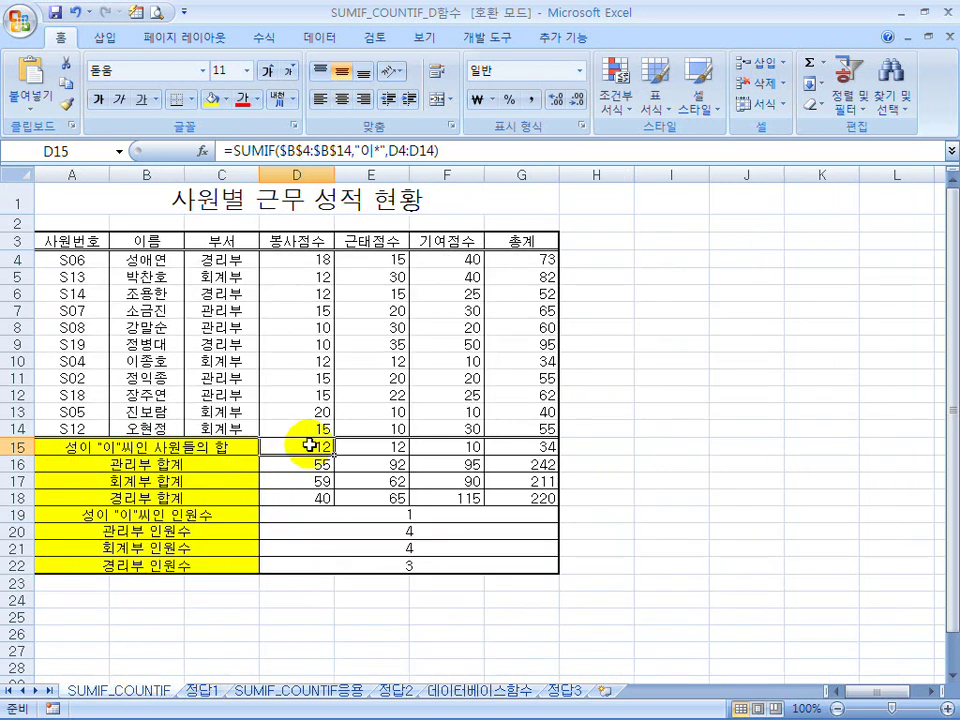
pyautogui.click(481, 690)
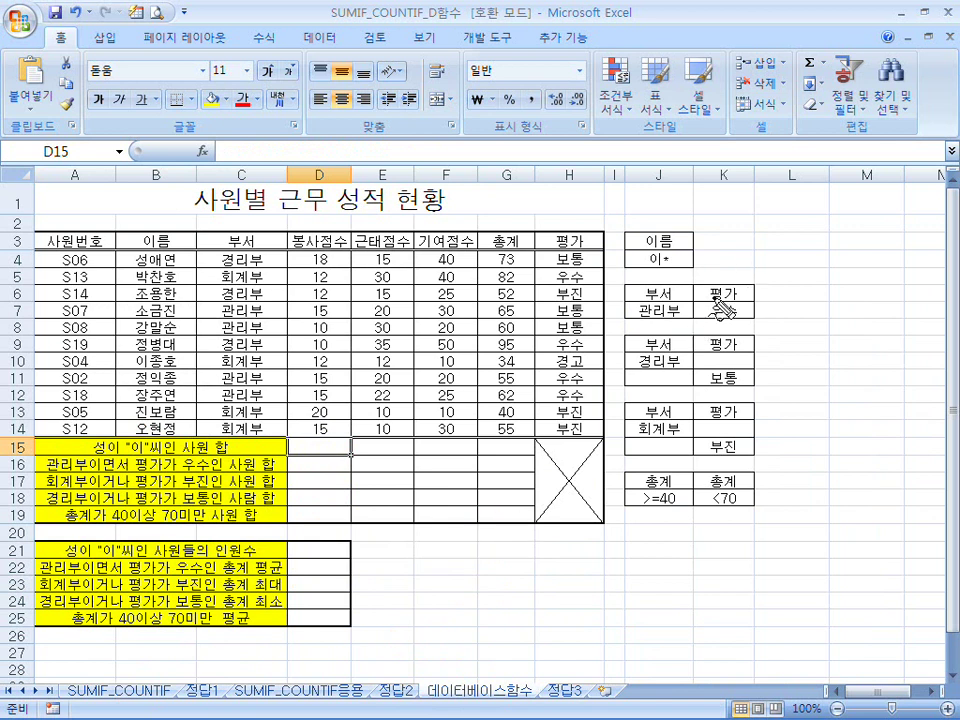
pyautogui.moveTo(797, 240)
pyautogui.mouseDown()
pyautogui.moveTo(800, 248)
pyautogui.moveTo(862, 240)
pyautogui.moveTo(770, 265)
pyautogui.moveTo(880, 250)
pyautogui.mouseUp()
pyautogui.moveTo(798, 322); pyautogui.dragTo(872, 313)
pyautogui.moveTo(773, 290); pyautogui.dragTo(778, 311)
pyautogui.moveTo(828, 350)
pyautogui.mouseDown()
pyautogui.moveTo(824, 385)
pyautogui.moveTo(885, 362)
pyautogui.mouseUp()
pyautogui.moveTo(784, 352)
pyautogui.mouseDown()
pyautogui.moveTo(792, 372)
pyautogui.moveTo(882, 400)
pyautogui.mouseUp()
pyautogui.moveTo(776, 411)
pyautogui.mouseDown()
pyautogui.moveTo(838, 408)
pyautogui.moveTo(821, 454)
pyautogui.moveTo(842, 444)
pyautogui.moveTo(888, 455)
pyautogui.mouseUp()
pyautogui.moveTo(790, 432); pyautogui.dragTo(798, 462)
pyautogui.moveTo(787, 462); pyautogui.dragTo(936, 450)
pyautogui.moveTo(828, 515)
pyautogui.mouseDown()
pyautogui.moveTo(848, 492)
pyautogui.moveTo(866, 512)
pyautogui.moveTo(895, 486)
pyautogui.mouseUp()
pyautogui.moveTo(790, 498); pyautogui.dragTo(800, 525)
pyautogui.moveTo(797, 527); pyautogui.dragTo(915, 515)
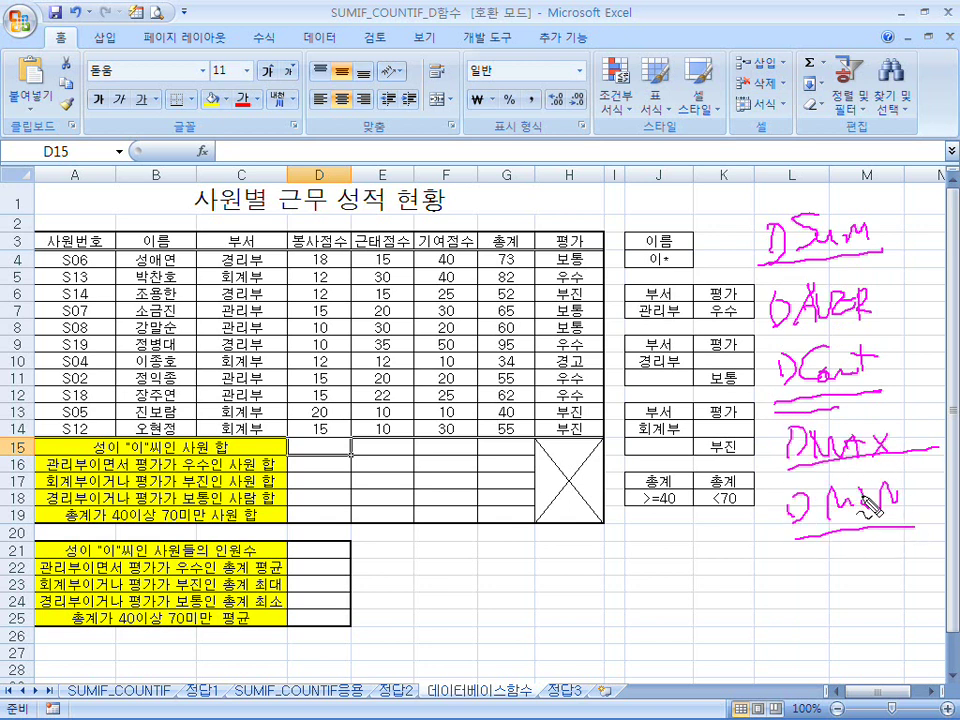
pyautogui.moveTo(760, 182)
pyautogui.mouseDown()
pyautogui.moveTo(731, 546)
pyautogui.moveTo(735, 242)
pyautogui.moveTo(771, 468)
pyautogui.mouseUp()
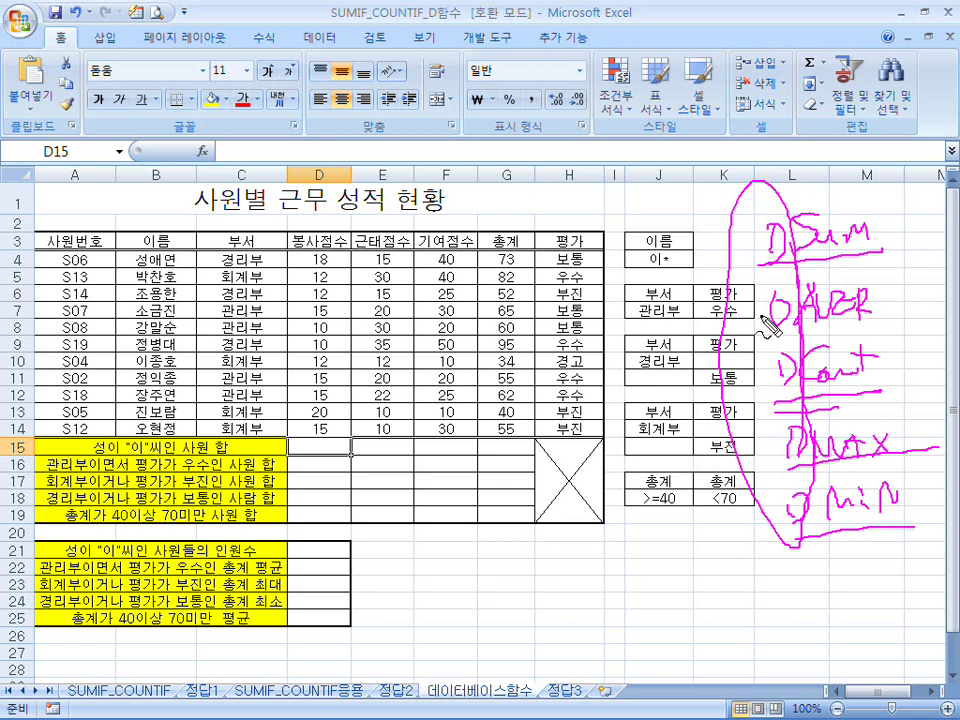
pyautogui.moveTo(702, 228)
pyautogui.mouseDown()
pyautogui.moveTo(630, 245)
pyautogui.moveTo(705, 252)
pyautogui.moveTo(640, 315)
pyautogui.moveTo(710, 336)
pyautogui.mouseUp()
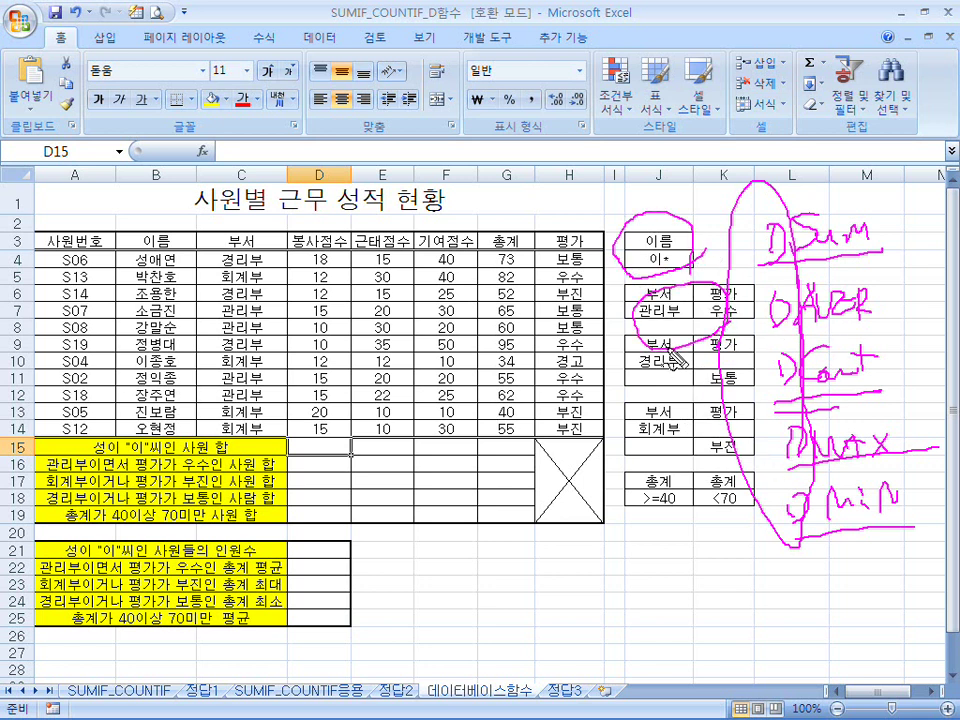
pyautogui.press('Escape')
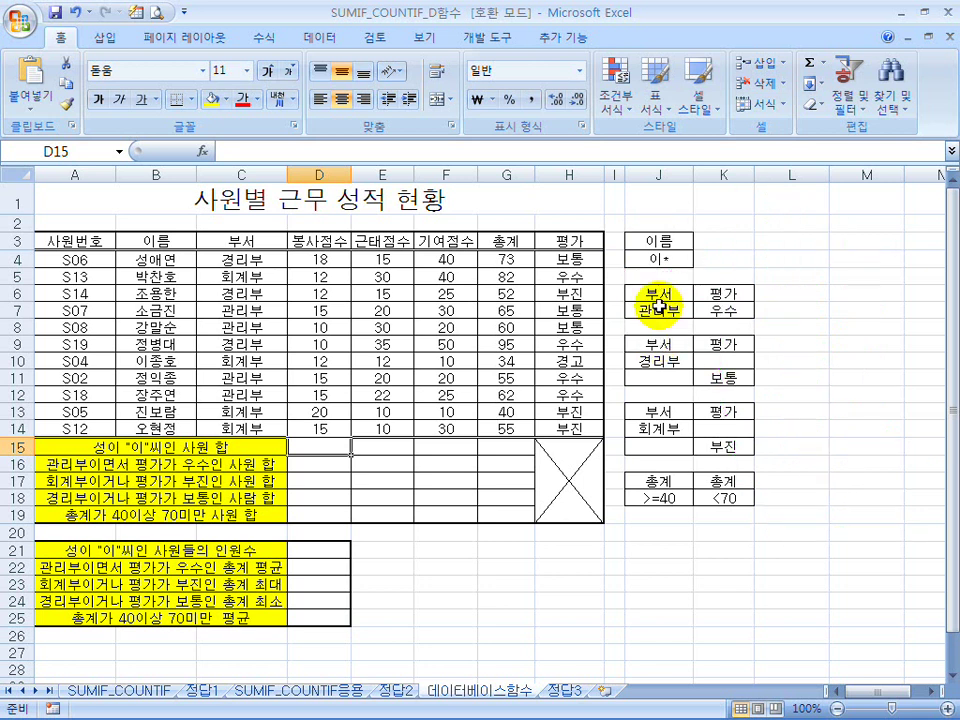
# - Compare the criteria block in J3:J4 with the SUMIF_COUNTIF sheet's D15 criterion and the table's 이름 header in B3
pyautogui.click(140, 446)
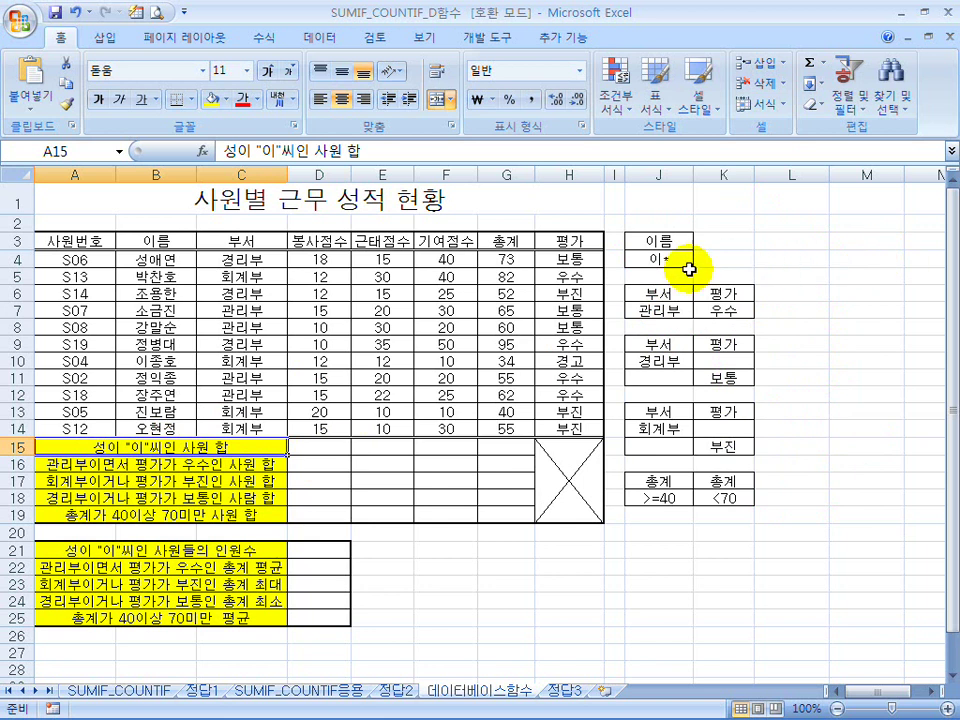
pyautogui.click(130, 690)
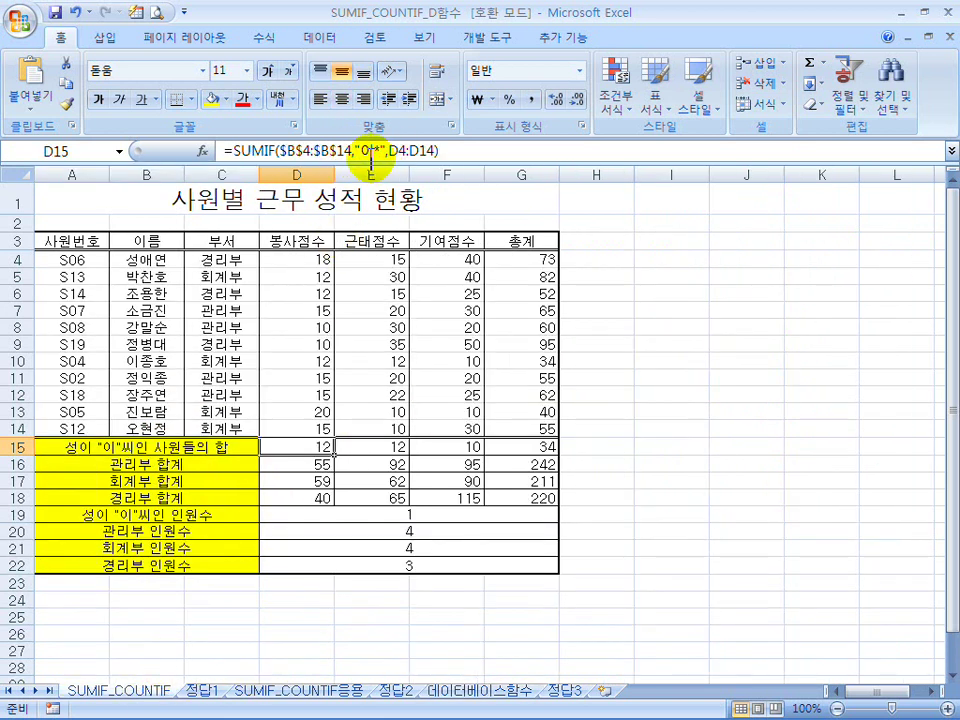
pyautogui.click(507, 688)
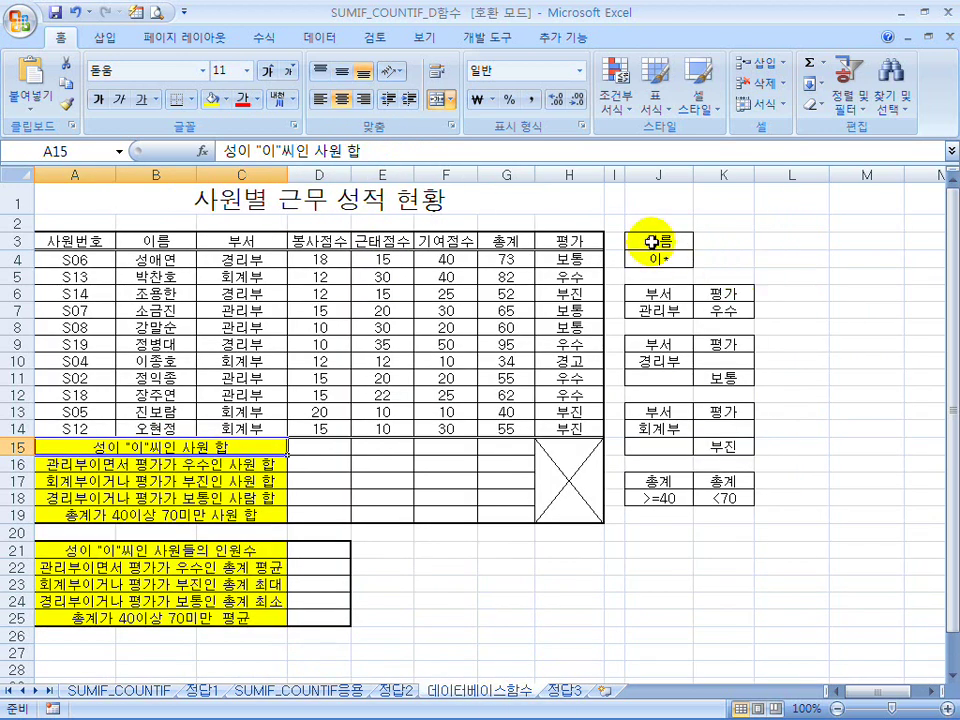
pyautogui.click(651, 241)
pyautogui.click(652, 270)
pyautogui.click(656, 259)
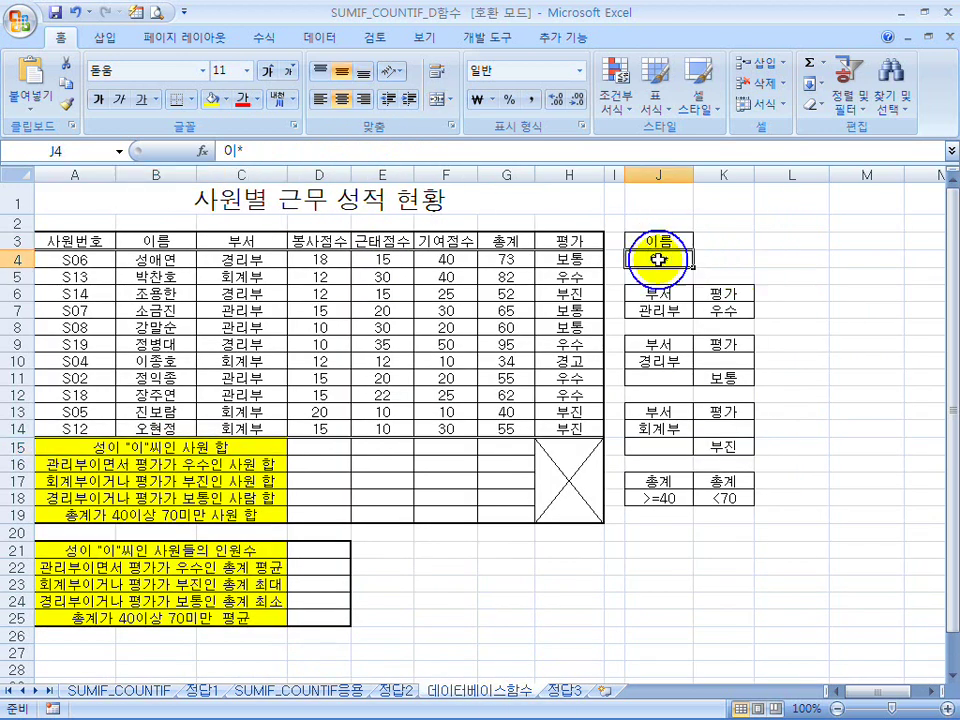
pyautogui.click(165, 240)
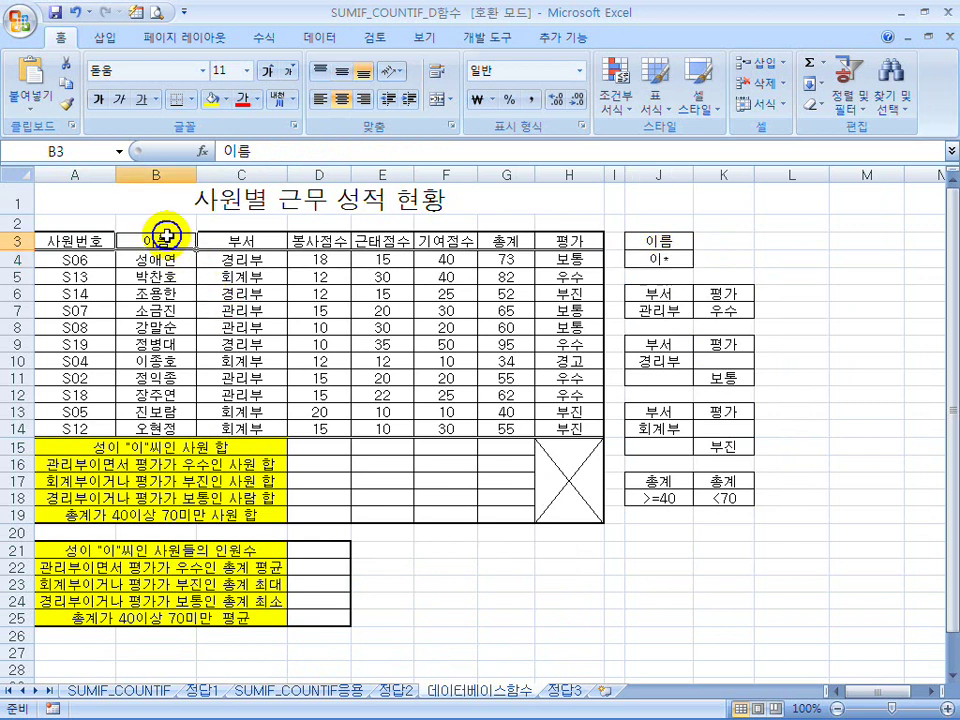
pyautogui.click(638, 240)
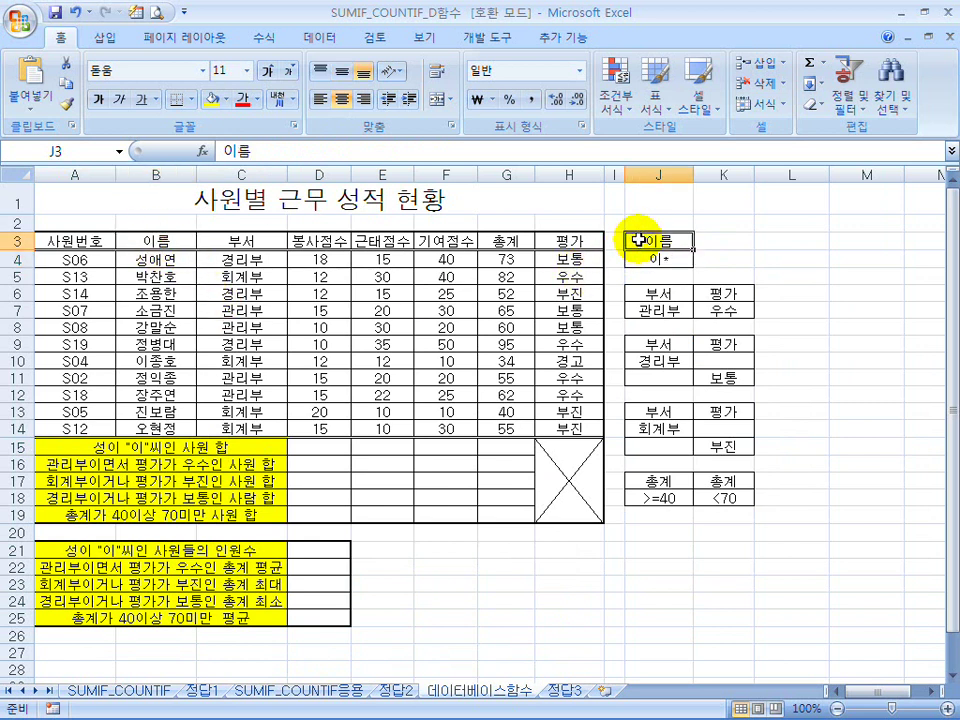
# - Try a sample criteria block with 이름 in L3 and 박* in L4, and clear both cells
pyautogui.click(776, 238)
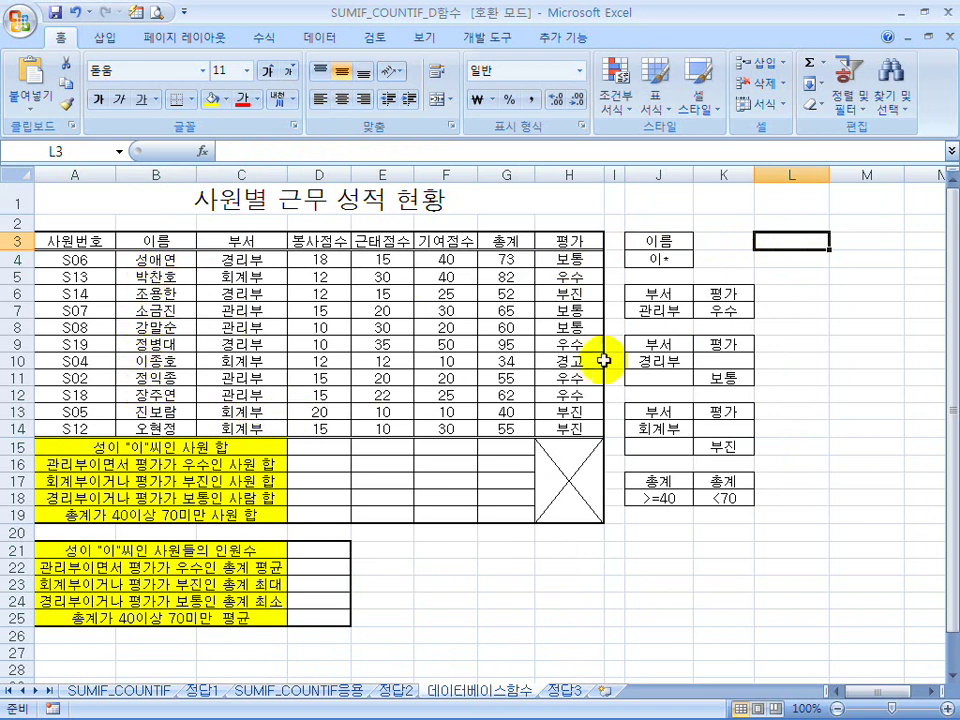
pyautogui.write('dlfm')
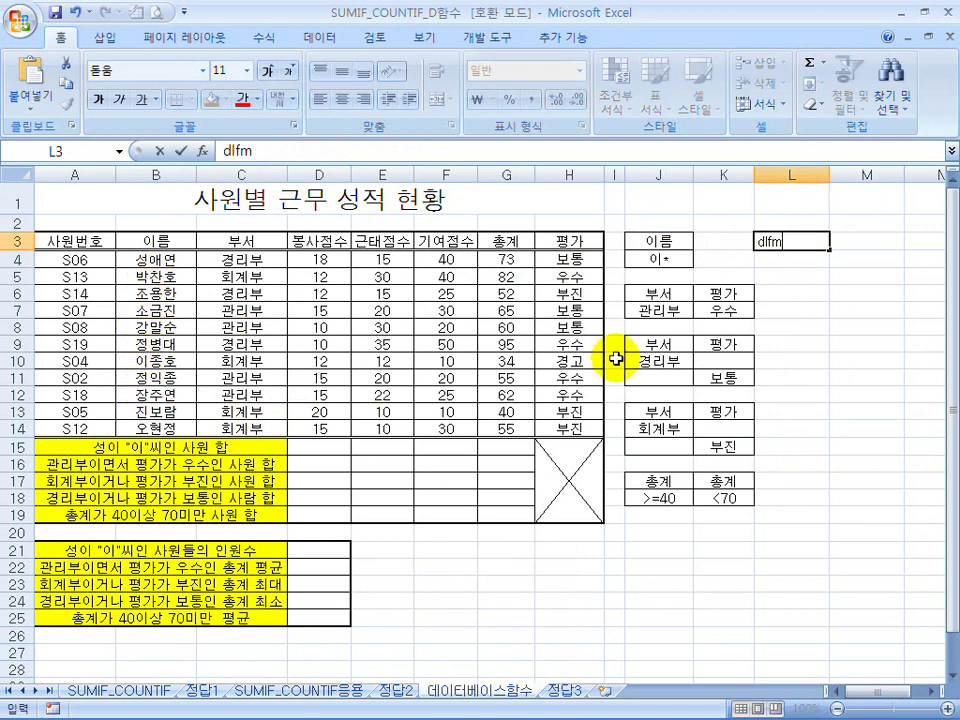
pyautogui.write('름')
pyautogui.press('Return')
pyautogui.write('박*')
pyautogui.press('Return')
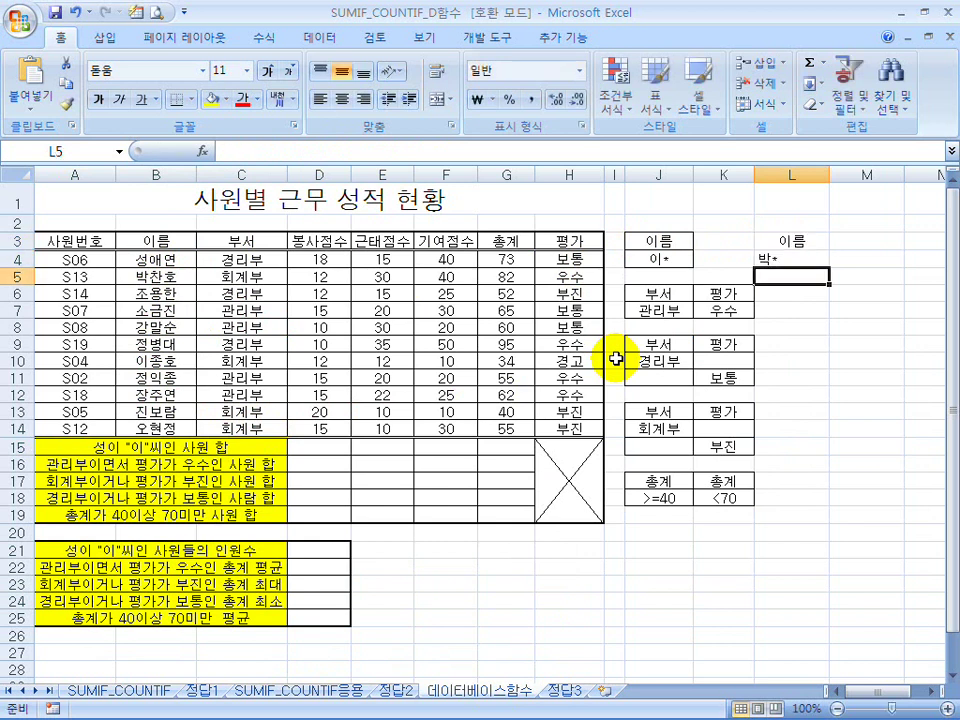
pyautogui.moveTo(789, 242); pyautogui.dragTo(779, 259)
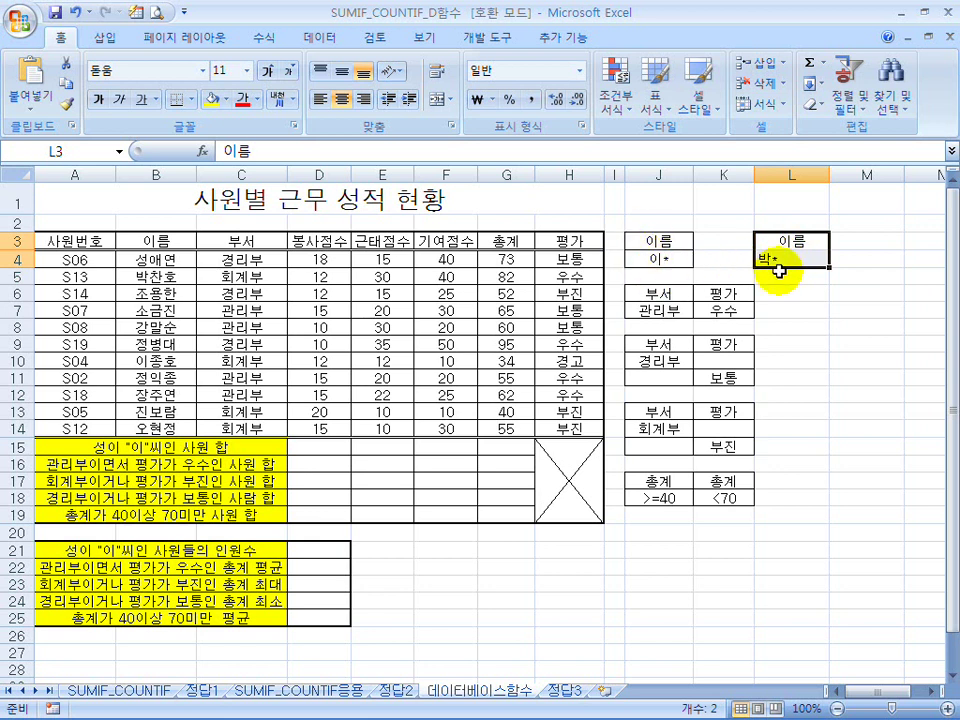
pyautogui.press('Delete')
# - Review the criteria blocks in J3:K18, the row 16 condition label and the table's 부서 header in C3
pyautogui.moveTo(664, 240); pyautogui.dragTo(747, 496)
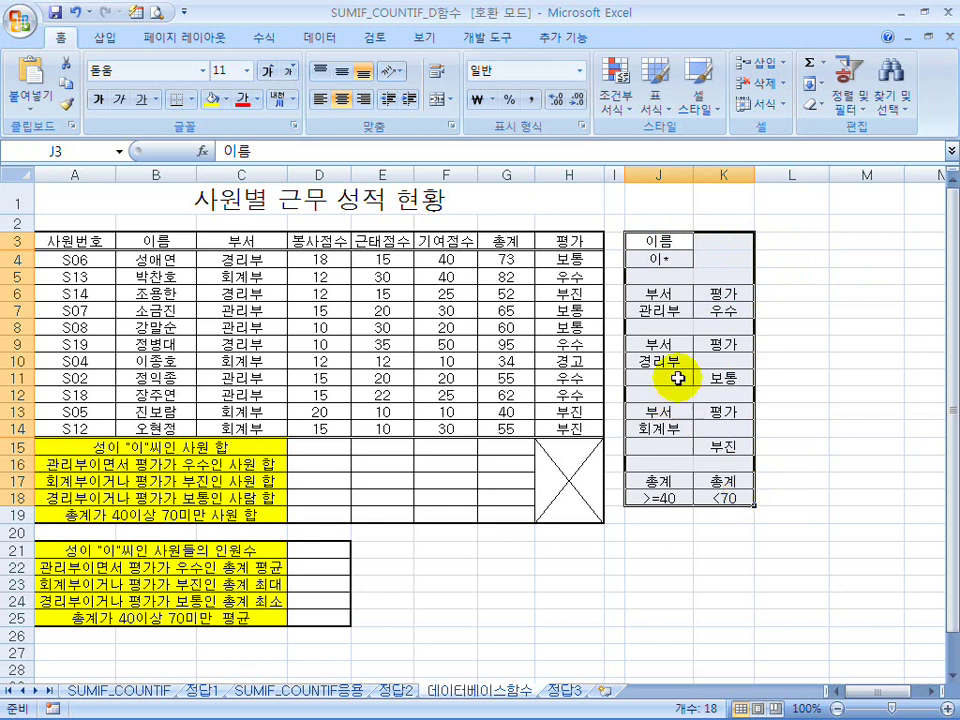
pyautogui.click(765, 313)
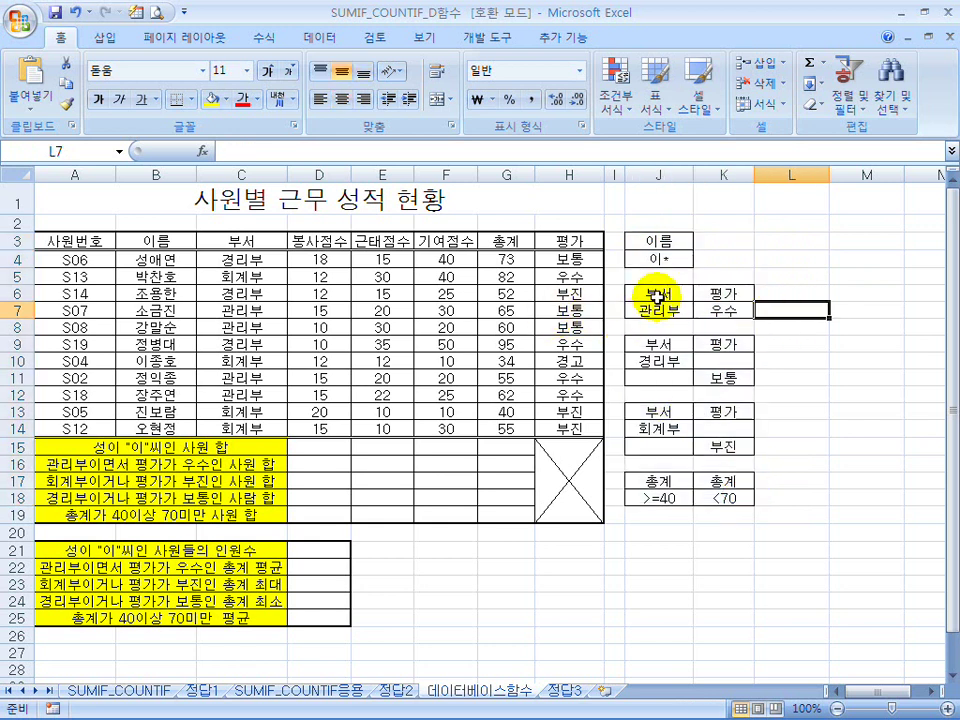
pyautogui.click(120, 463)
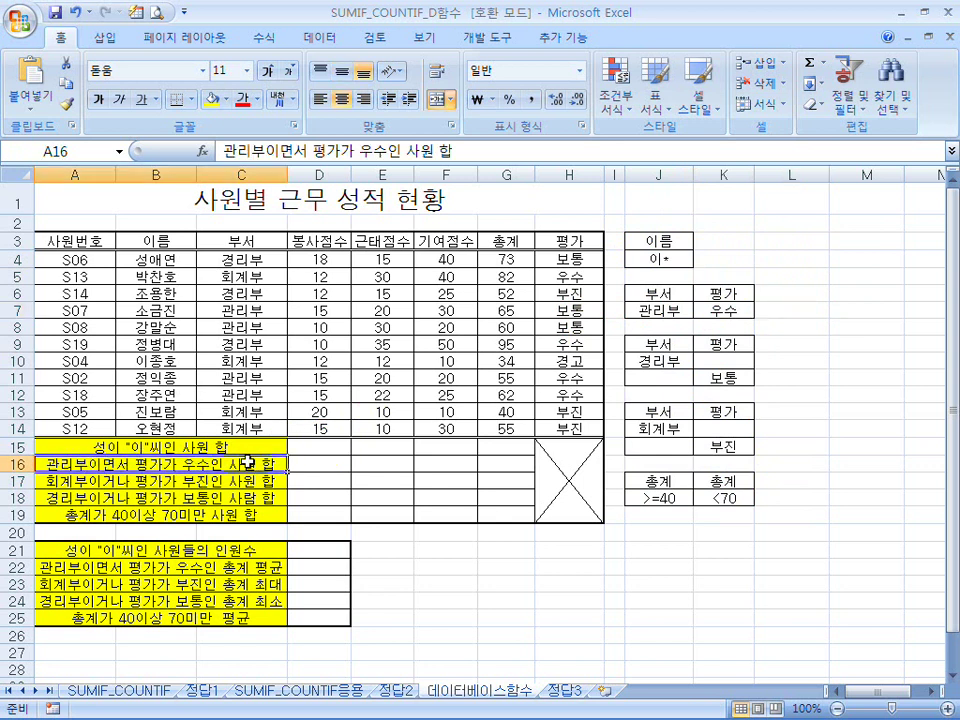
pyautogui.click(251, 242)
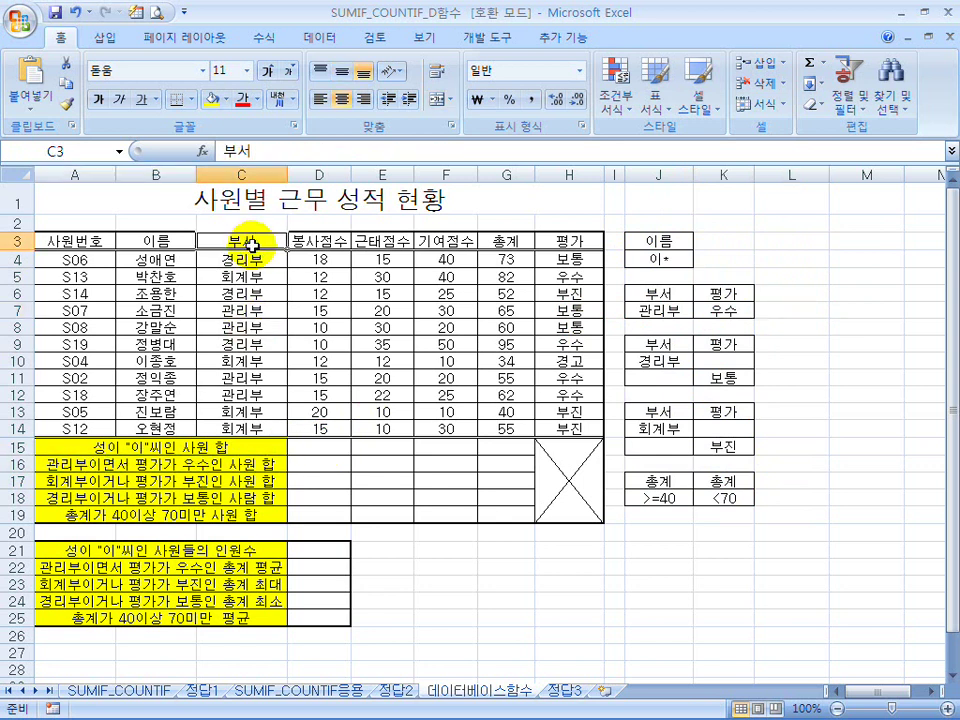
# - Enter a sample criterion with the header 부서 in L3 and 관리부 in L4
pyautogui.click(786, 242)
pyautogui.write('부서')
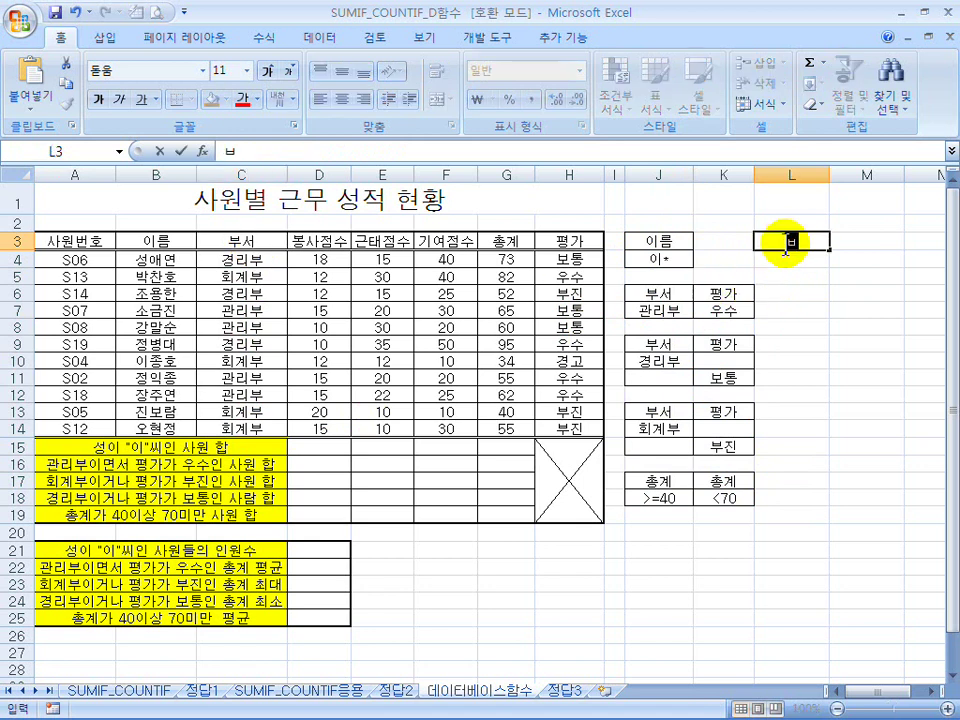
pyautogui.press('Return')
pyautogui.write('관리부')
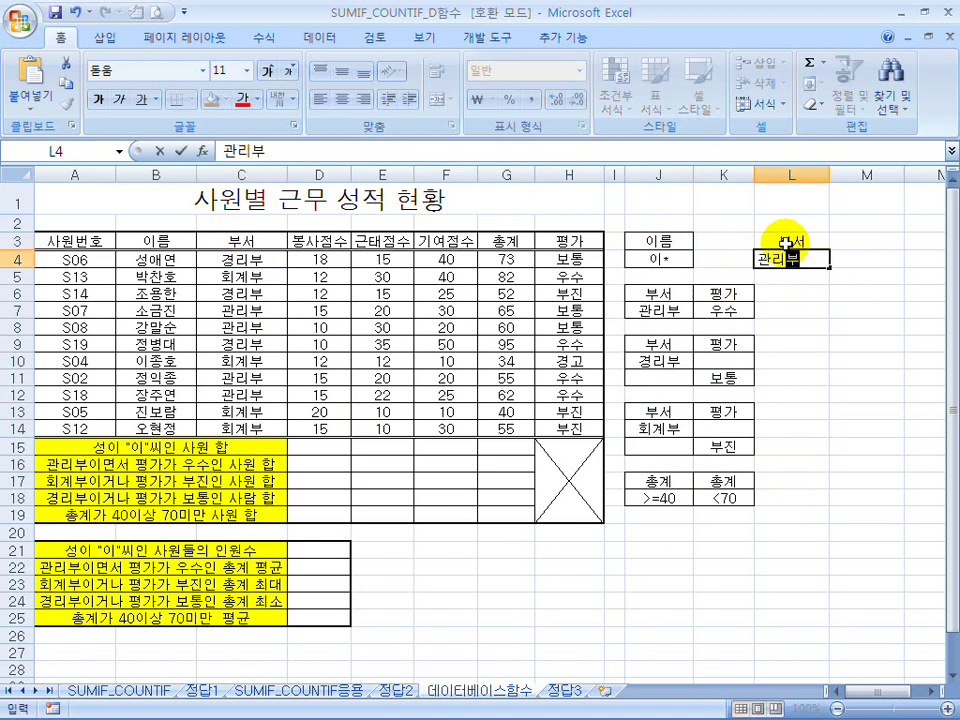
pyautogui.press('Return')
# - Copy the table headers 평가 from H3 into M3 and 부서 from C3 into L3
pyautogui.click(598, 244)
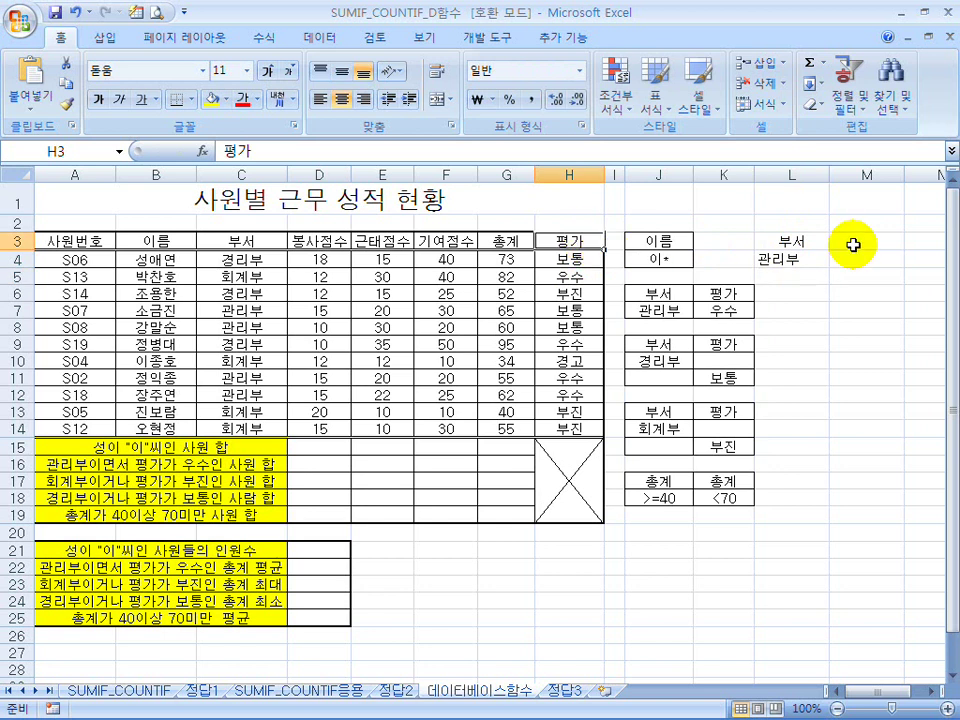
pyautogui.hotkey('ctrl', 'c')
pyautogui.click(853, 244)
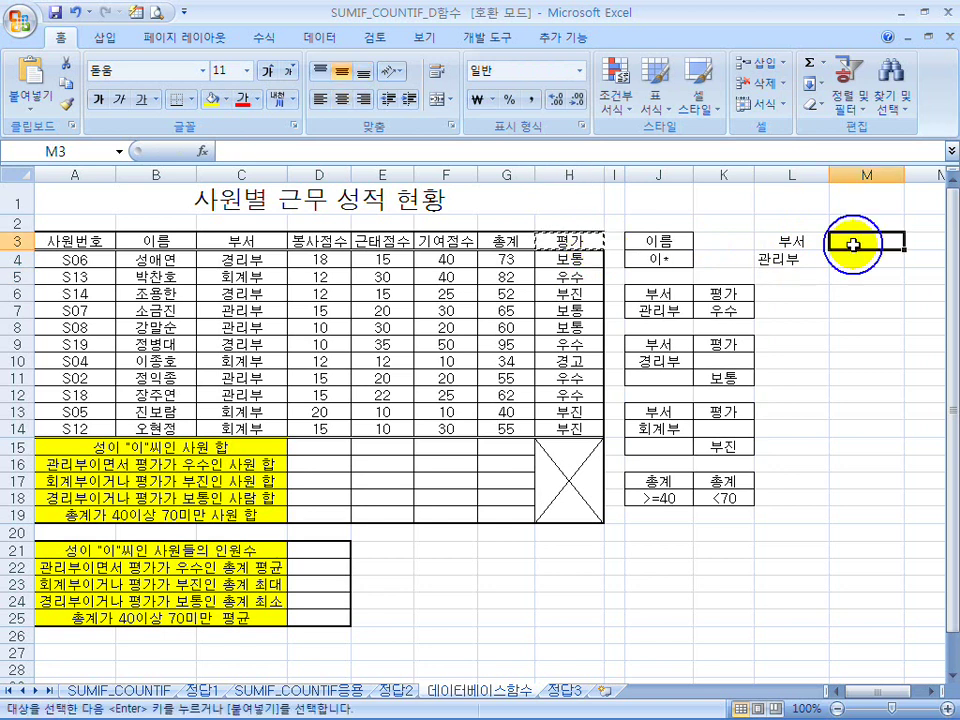
pyautogui.hotkey('ctrl', 'v')
pyautogui.click(793, 242)
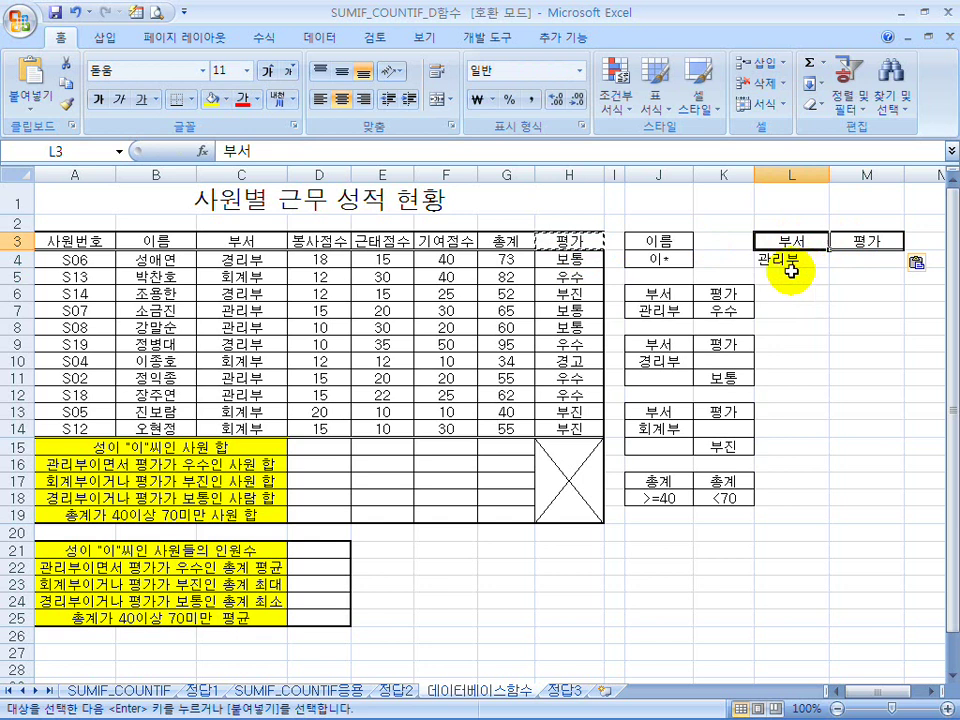
pyautogui.click(236, 241)
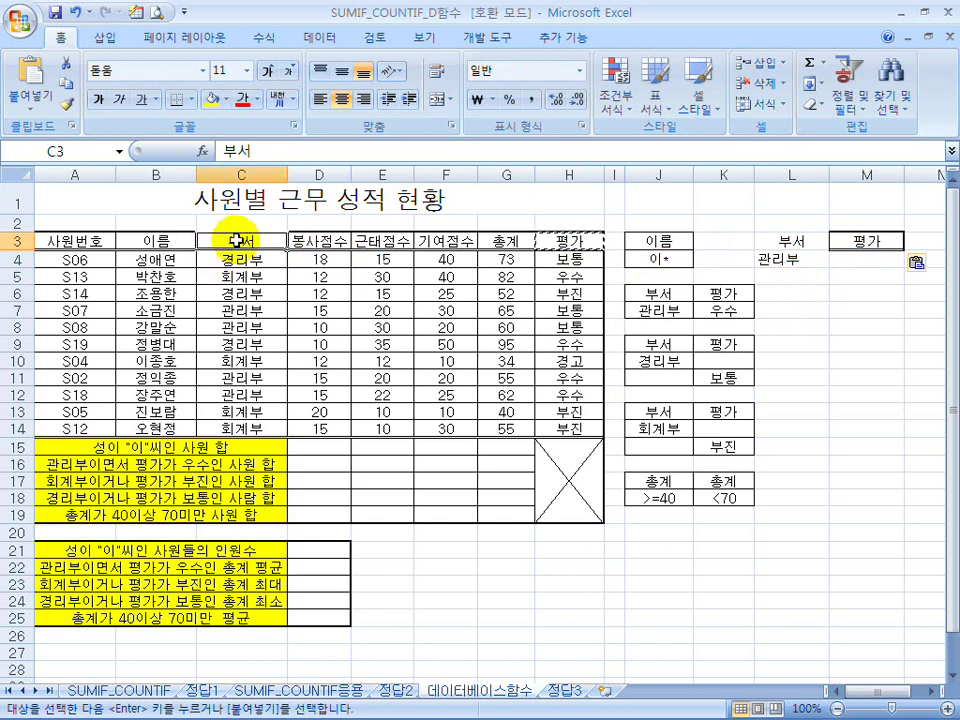
pyautogui.hotkey('ctrl', 'c')
pyautogui.click(758, 243)
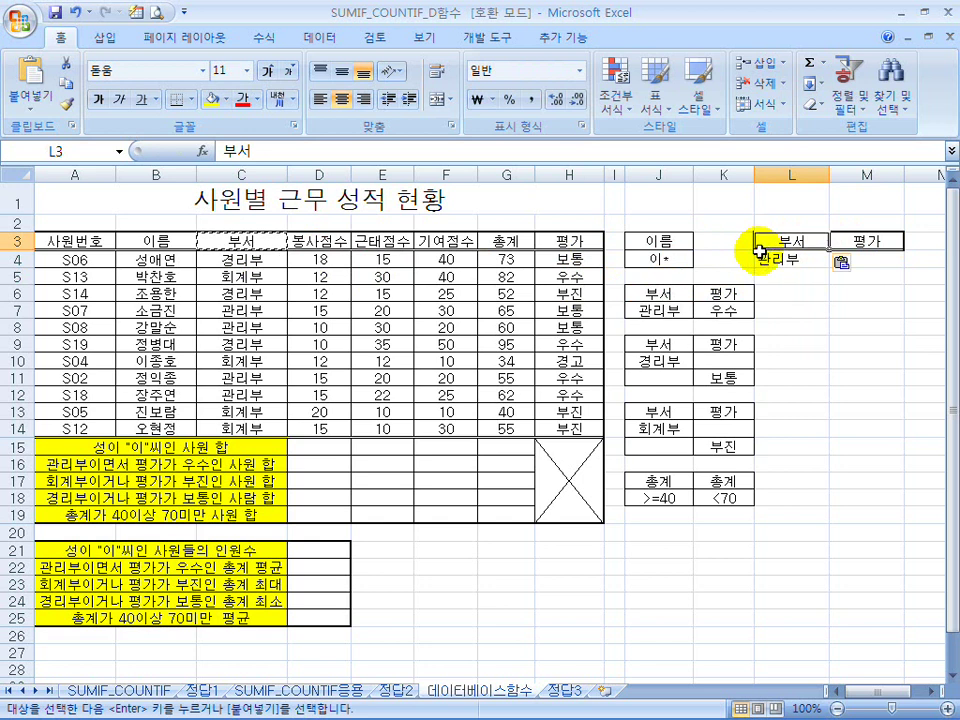
# - Enter 우수 in M4 under 평가, in the same row as the 관리부 criterion
pyautogui.click(800, 261)
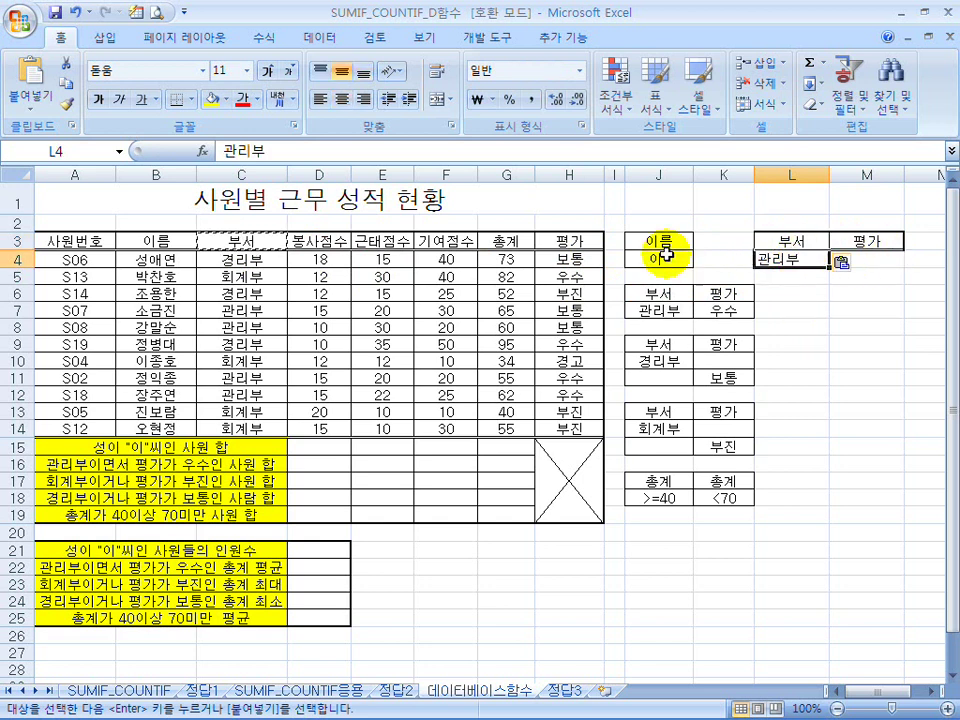
pyautogui.click(662, 243)
pyautogui.click(836, 312)
pyautogui.click(796, 260)
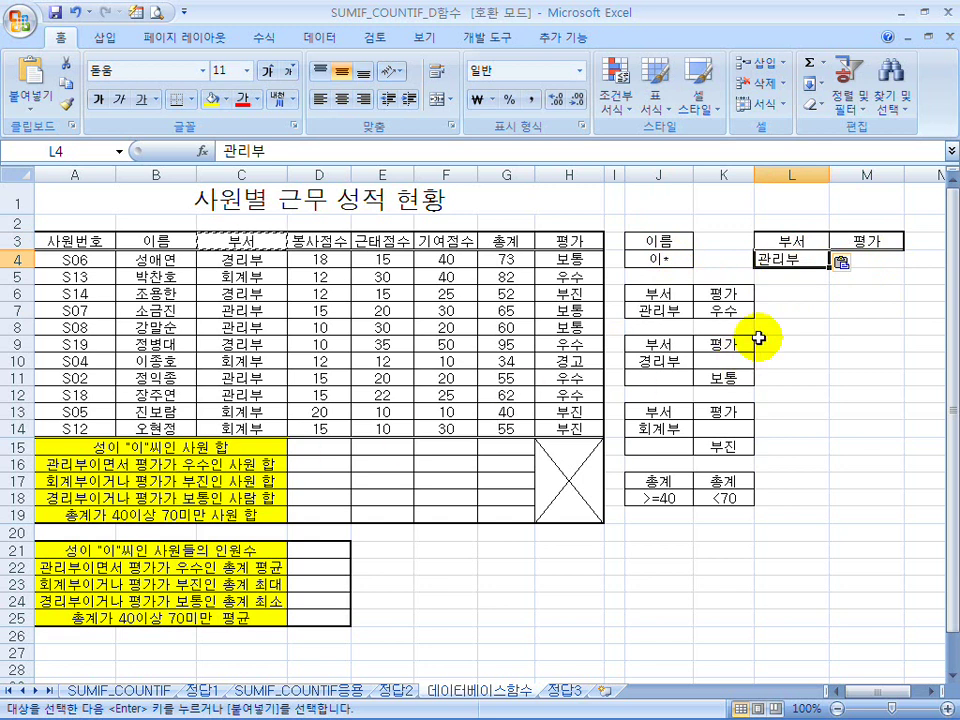
pyautogui.click(868, 260)
pyautogui.write('우수')
pyautogui.press('Return')
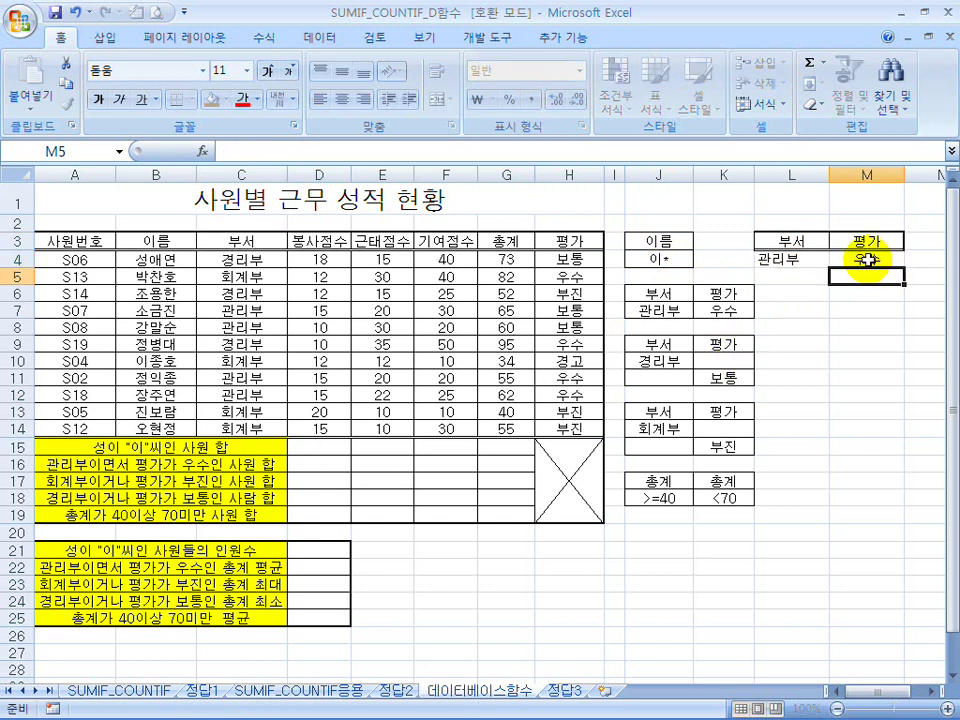
pyautogui.click(846, 399)
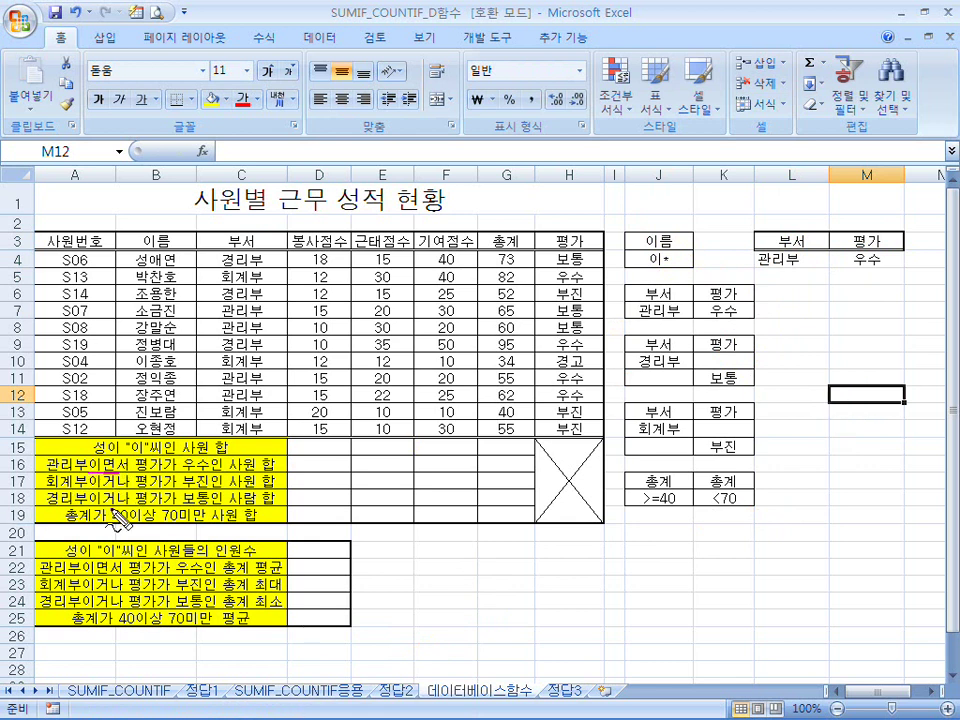
pyautogui.moveTo(100, 498); pyautogui.dragTo(120, 511)
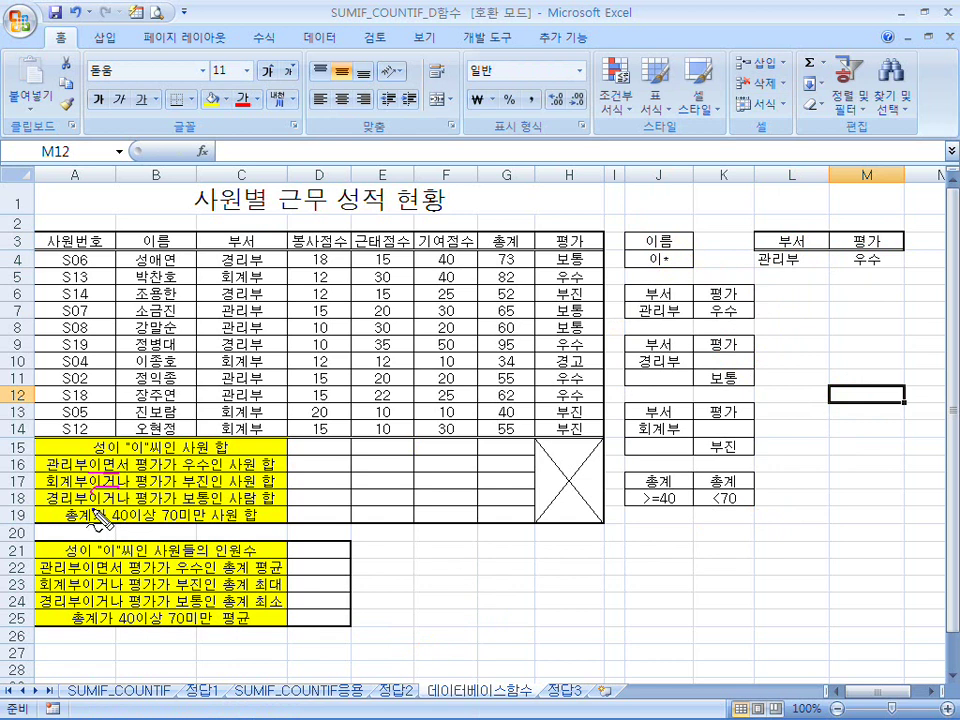
pyautogui.moveTo(452, 540); pyautogui.dragTo(536, 560)
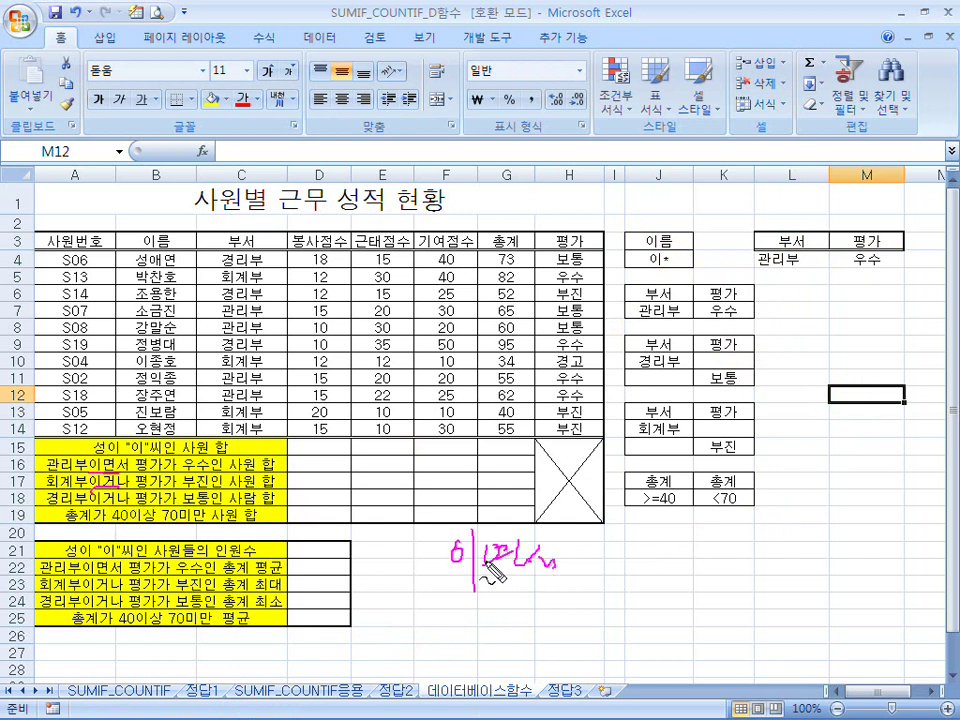
pyautogui.moveTo(604, 582)
pyautogui.mouseDown()
pyautogui.moveTo(657, 570)
pyautogui.moveTo(698, 576)
pyautogui.mouseUp()
pyautogui.moveTo(622, 601); pyautogui.dragTo(692, 602)
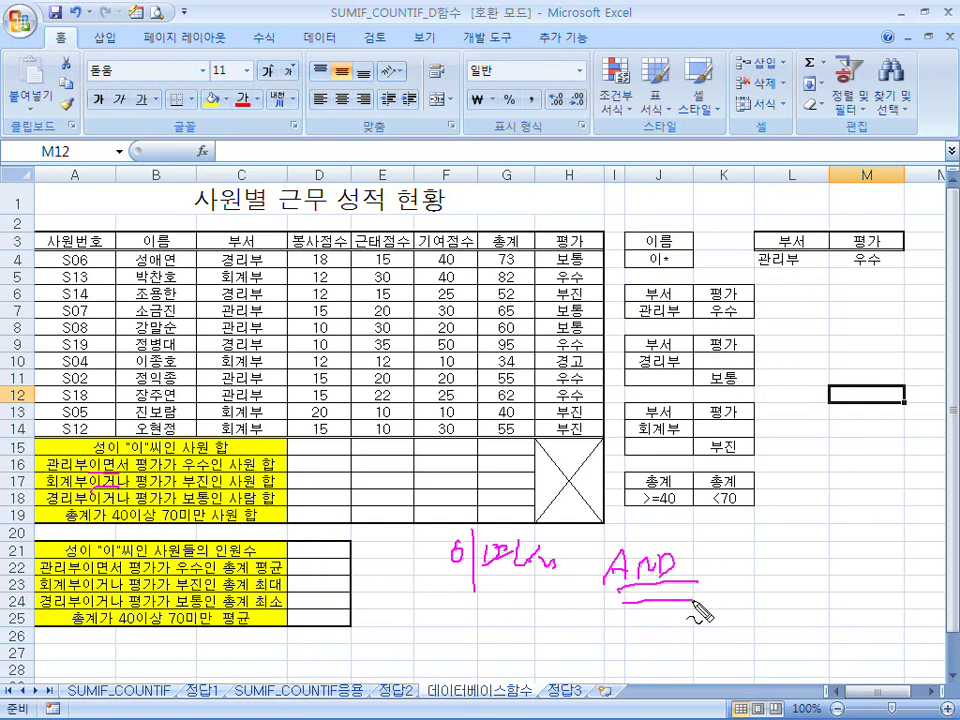
pyautogui.moveTo(92, 490); pyautogui.dragTo(130, 488)
pyautogui.moveTo(640, 622); pyautogui.dragTo(688, 648)
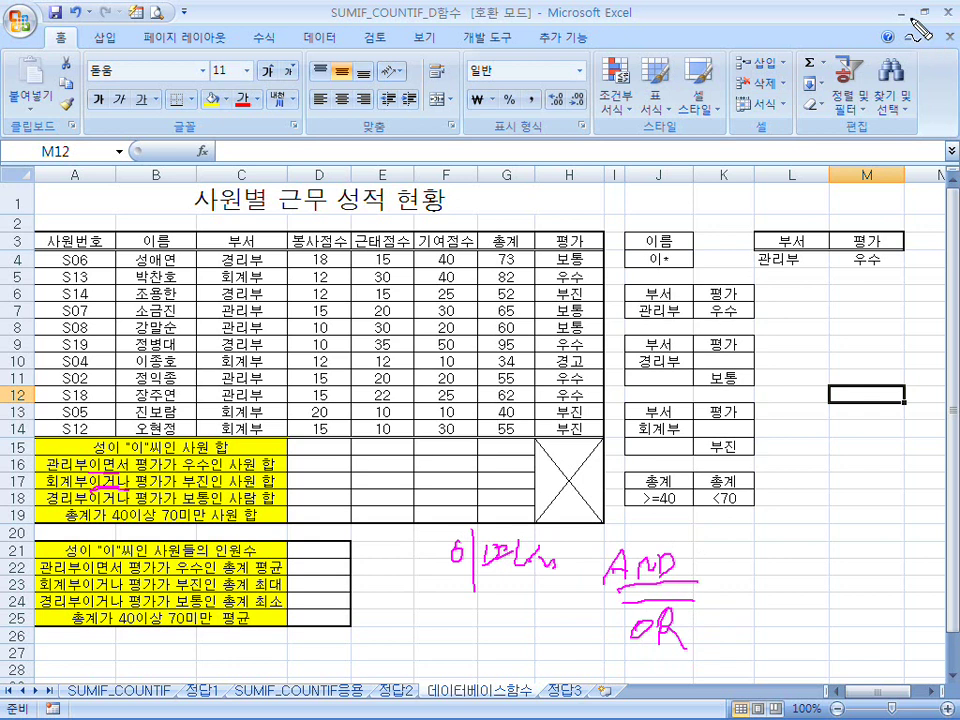
pyautogui.moveTo(758, 268); pyautogui.dragTo(811, 270)
pyautogui.moveTo(896, 268); pyautogui.dragTo(853, 268)
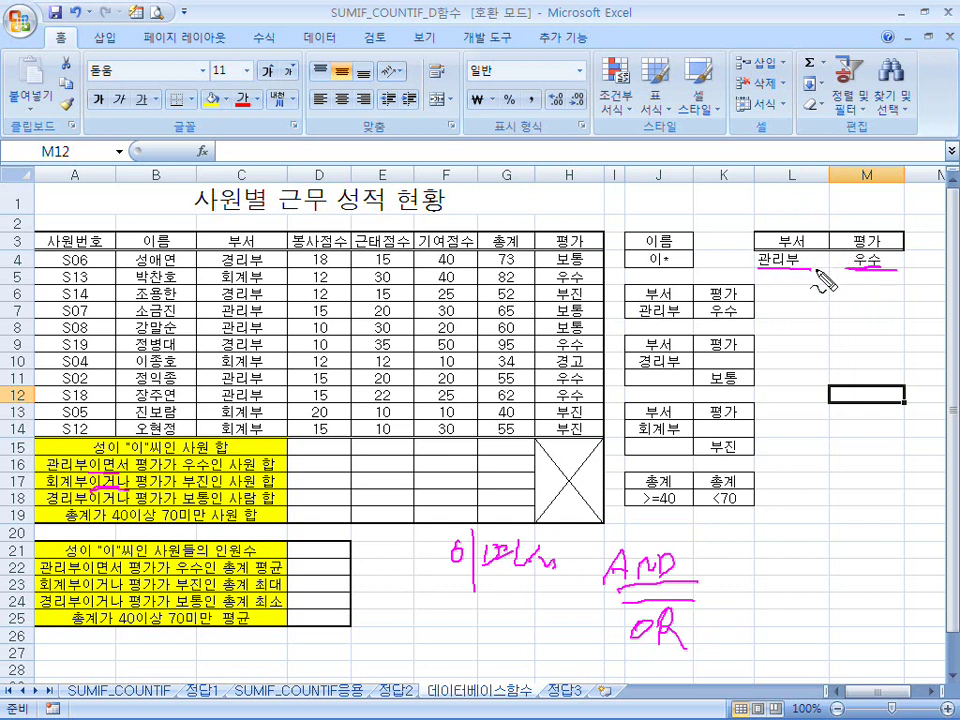
pyautogui.press('Escape')
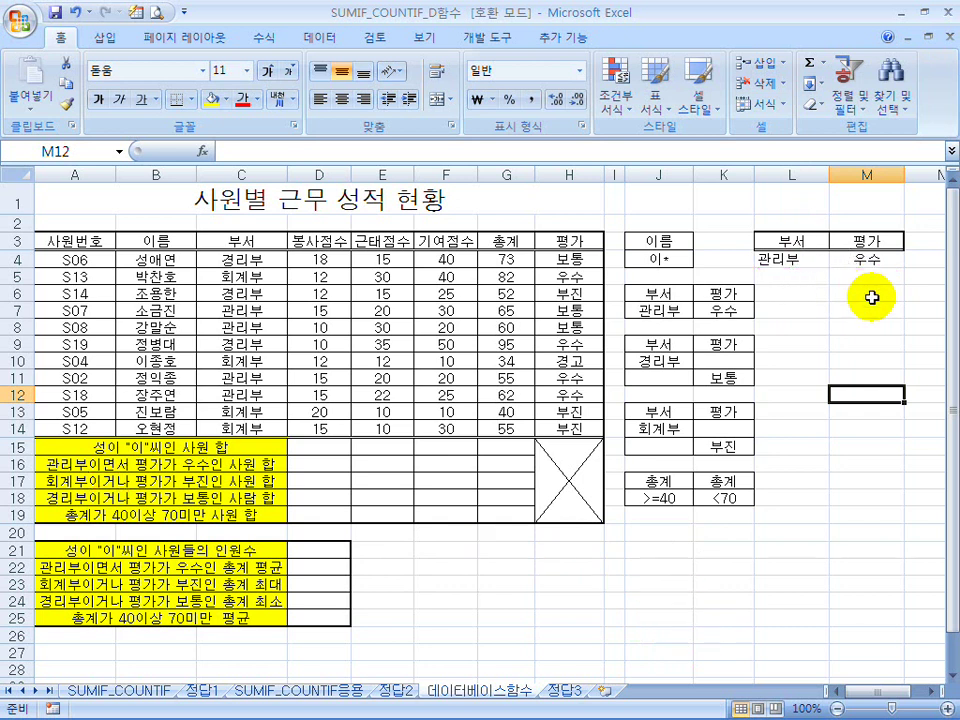
# - Move the 우수 criterion from M4 down to M5 to form an OR condition
pyautogui.click(876, 260)
pyautogui.moveTo(886, 261); pyautogui.dragTo(880, 287)
pyautogui.click(857, 326)
# - Compare the rows of the 관리부 criterion in L4 and the 우수 criterion in M5
pyautogui.moveTo(767, 261); pyautogui.dragTo(848, 261)
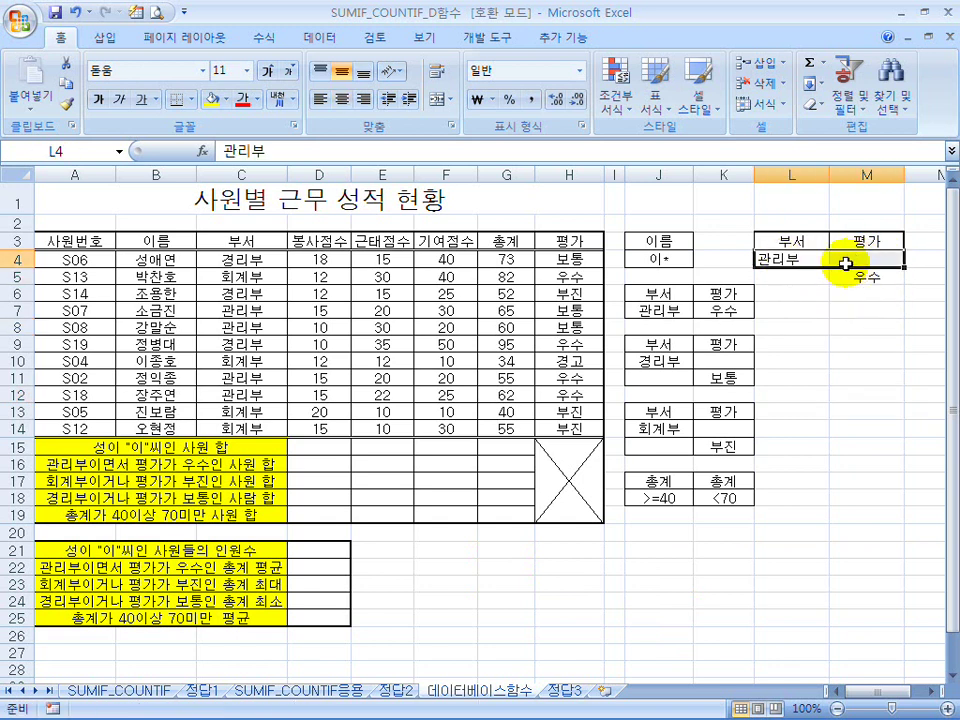
pyautogui.click(870, 256)
pyautogui.click(870, 272)
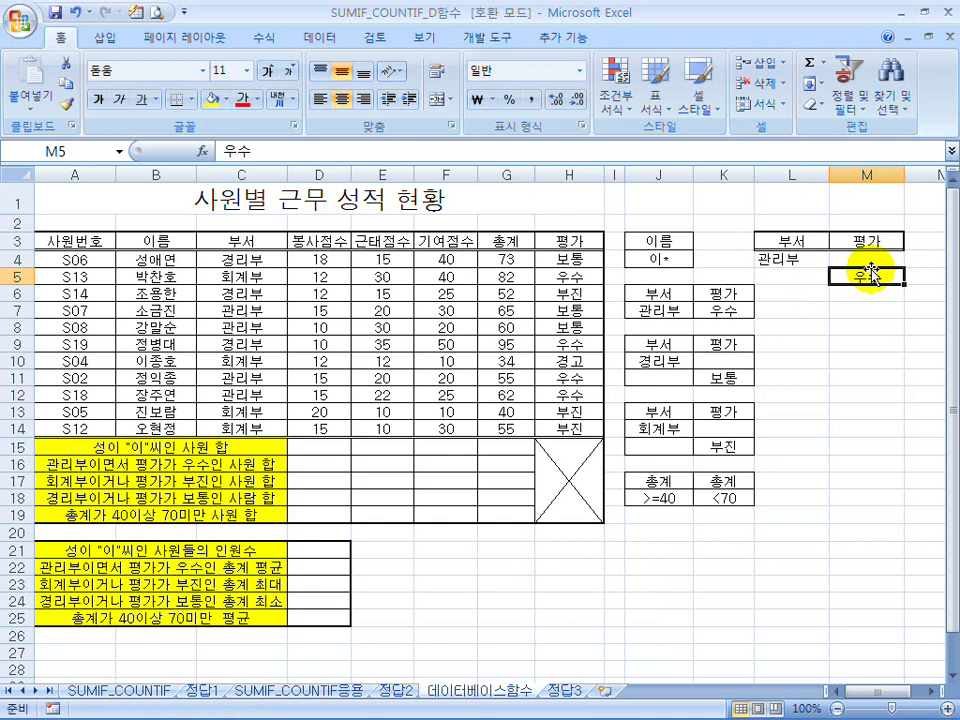
pyautogui.click(793, 259)
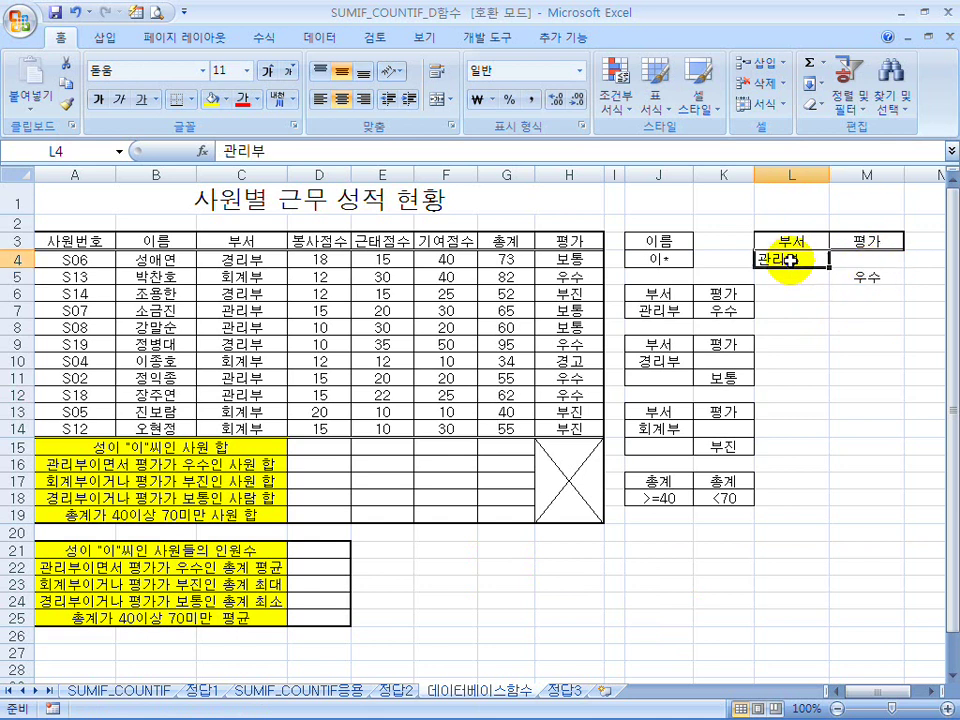
pyautogui.moveTo(797, 261); pyautogui.dragTo(857, 274)
pyautogui.click(864, 274)
pyautogui.click(862, 262)
pyautogui.click(818, 263)
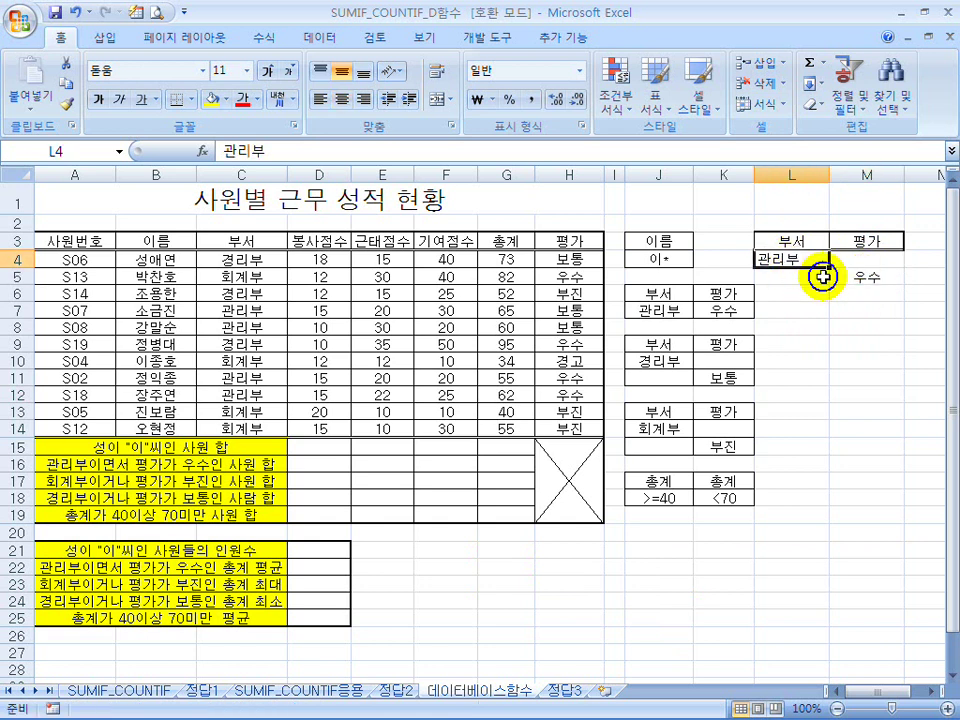
# - Examine which criteria share a row in the blocks at J7:K7, J10:K11, J14:K15 and J18:K18
pyautogui.moveTo(671, 311); pyautogui.dragTo(729, 316)
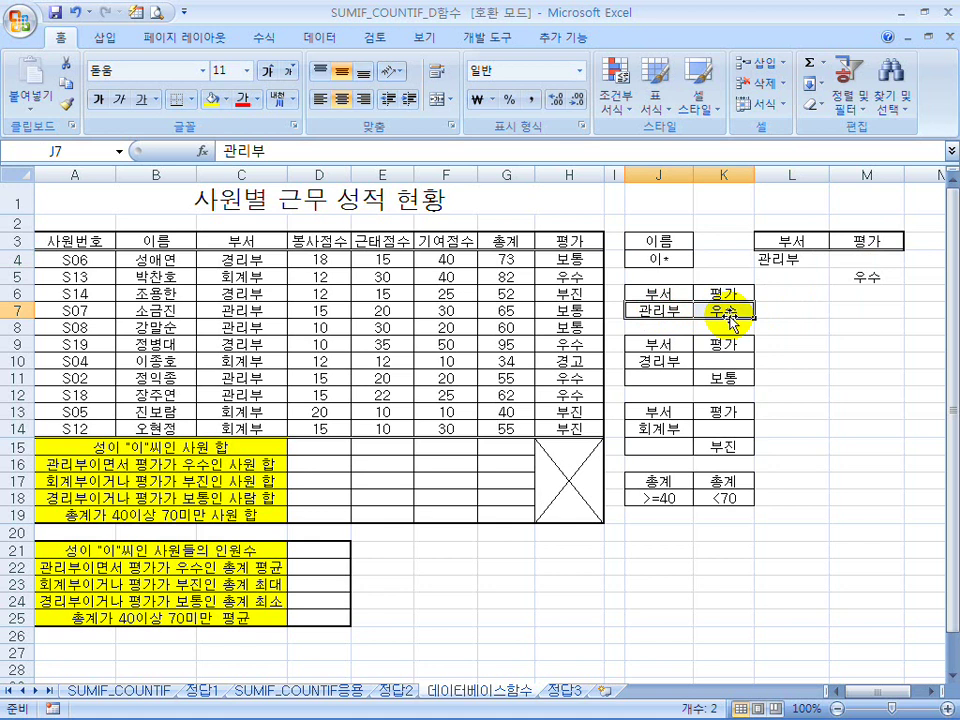
pyautogui.click(672, 364)
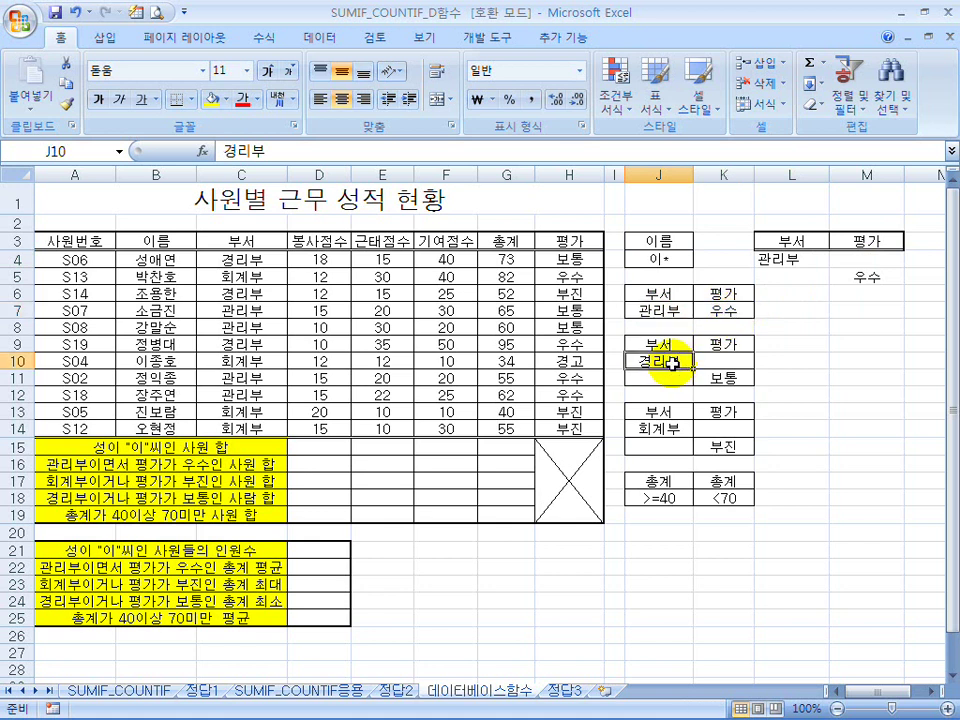
pyautogui.click(728, 378)
pyautogui.click(660, 427)
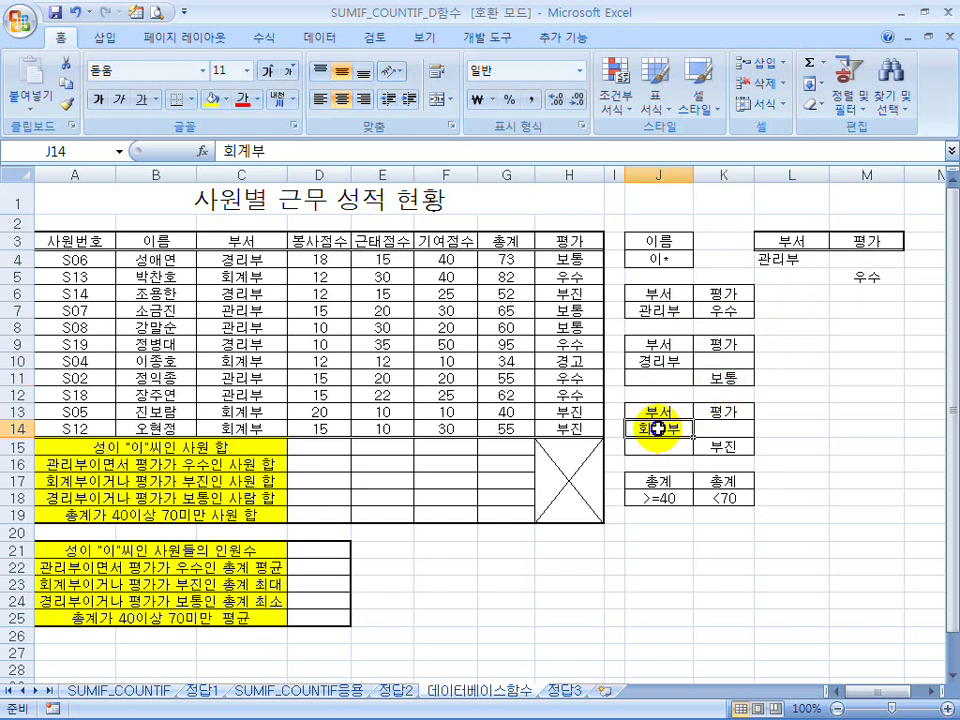
pyautogui.click(718, 450)
pyautogui.moveTo(660, 498); pyautogui.dragTo(740, 504)
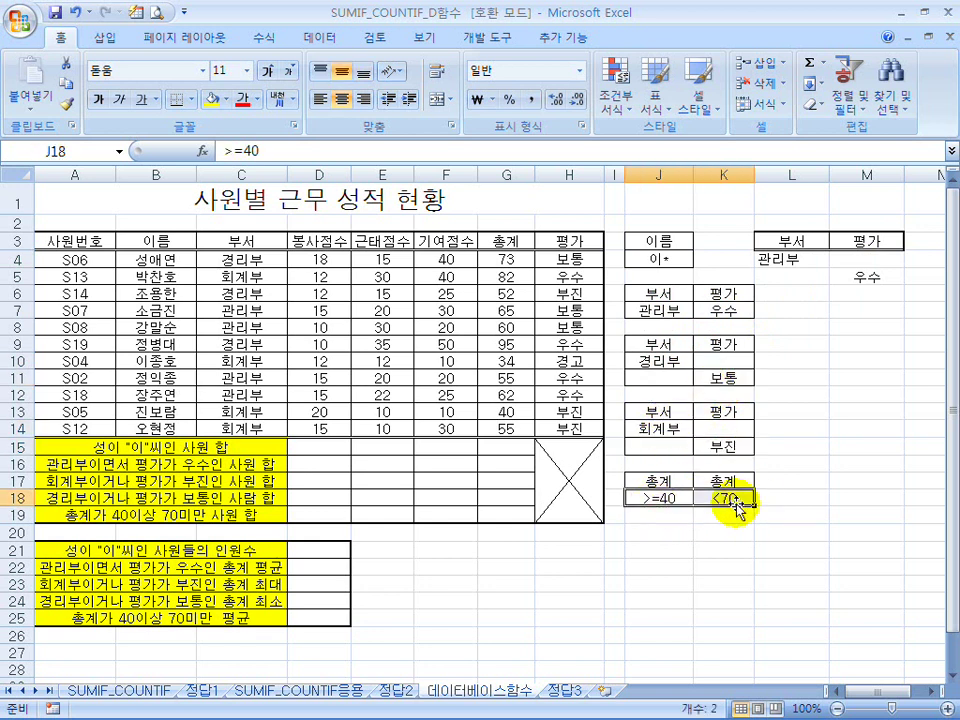
pyautogui.click(746, 501)
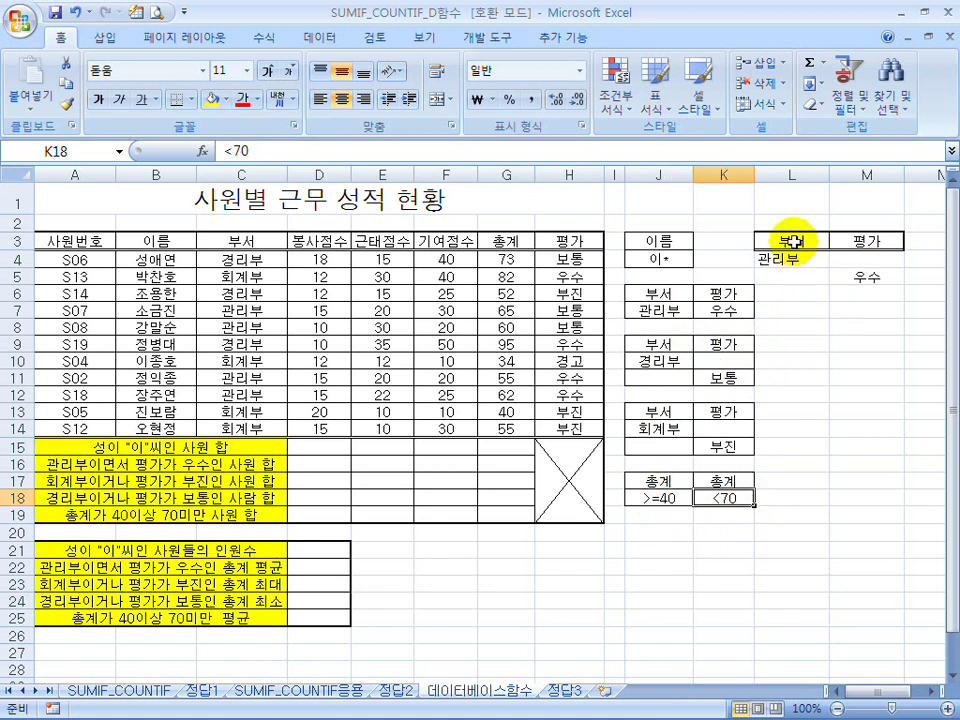
# - Clear the sample criteria in columns L and M and delete both columns
pyautogui.moveTo(792, 176); pyautogui.dragTo(862, 194)
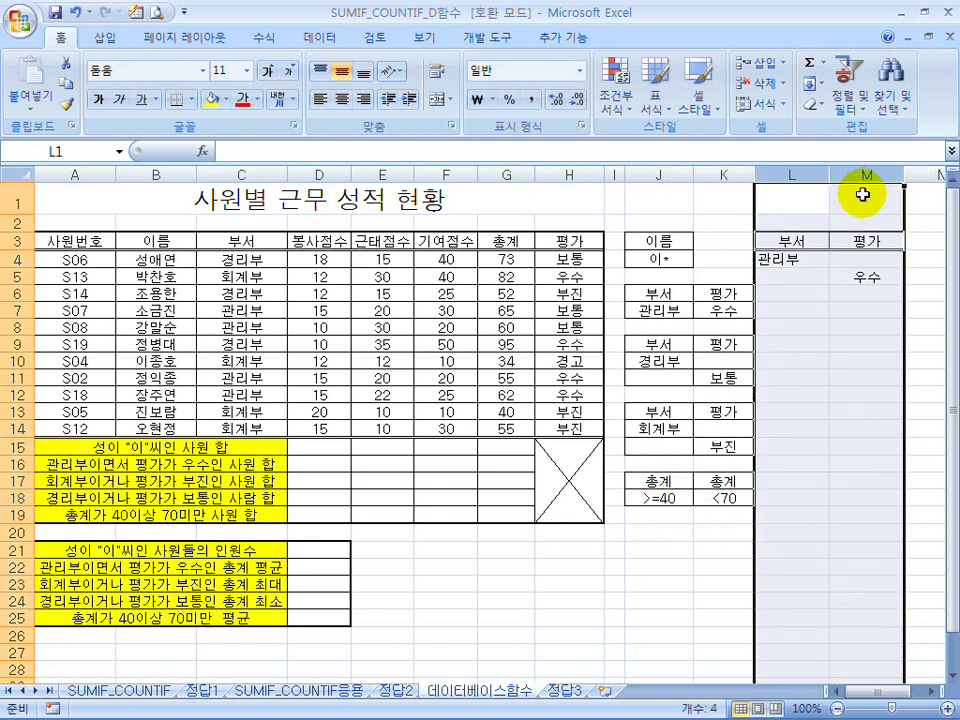
pyautogui.press('Delete')
pyautogui.click(793, 222)
pyautogui.moveTo(792, 175); pyautogui.dragTo(861, 170)
pyautogui.rightClick(868, 175)
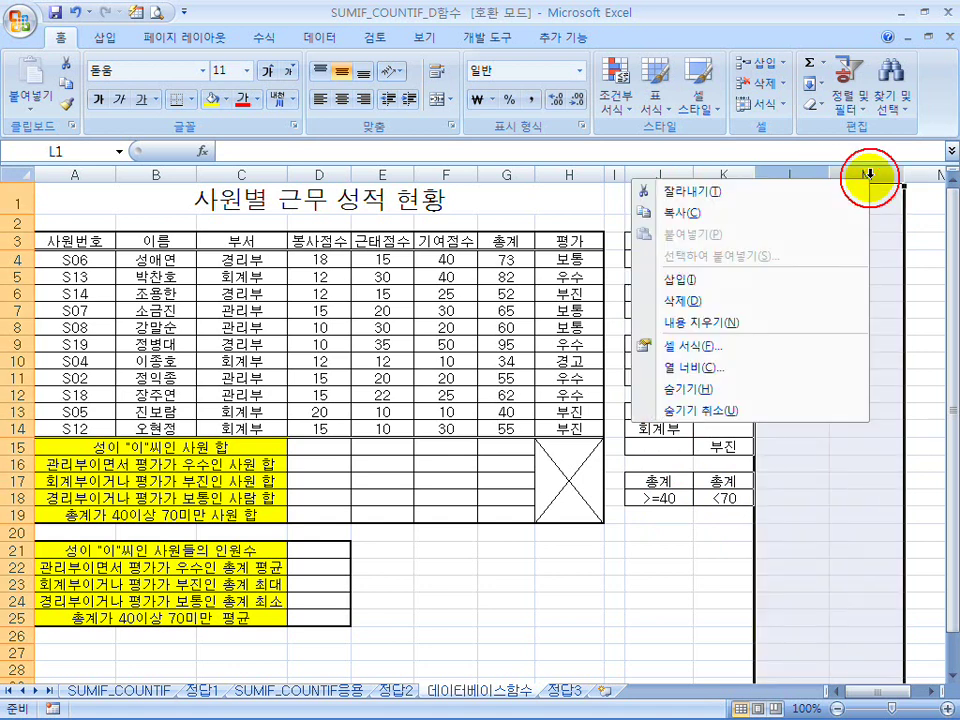
pyautogui.click(771, 301)
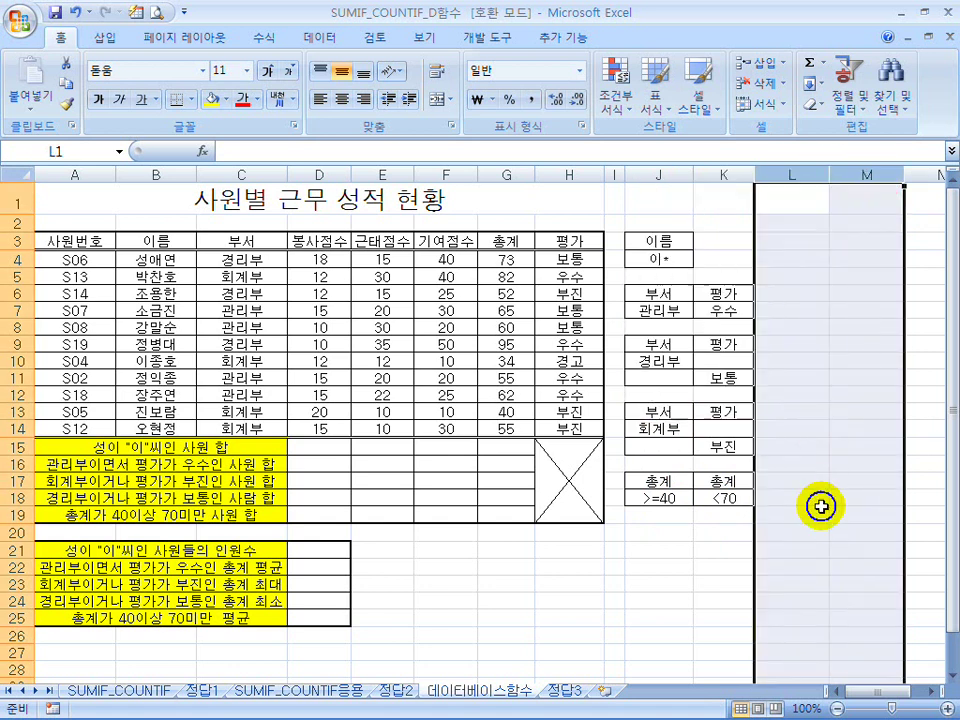
pyautogui.click(818, 327)
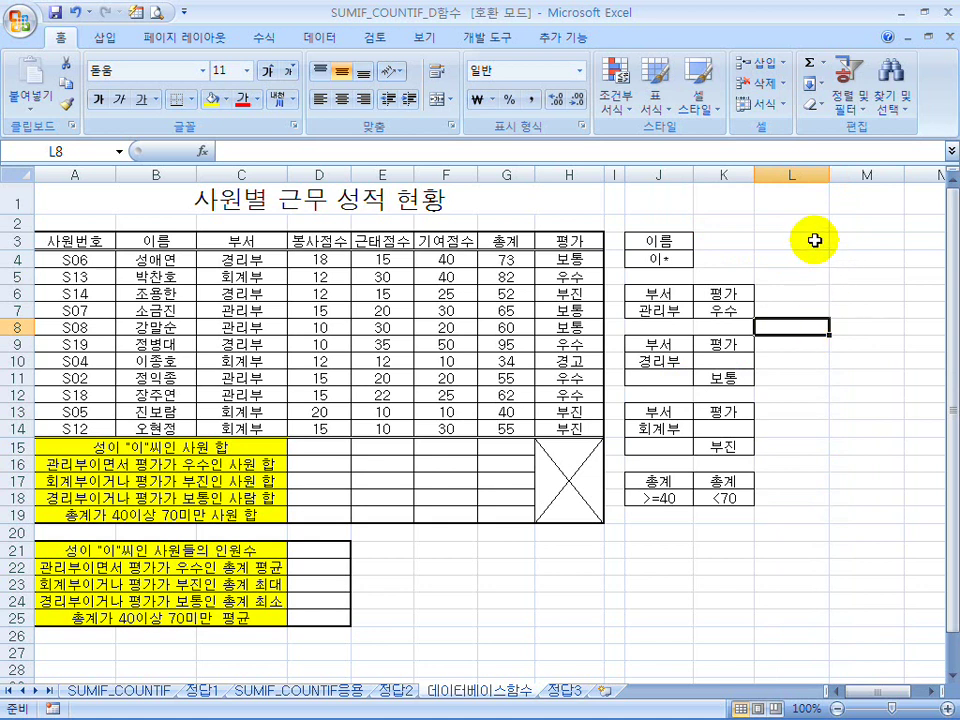
# - Enter a sample criteria range in L3:L5 with the heading 부서 and the values 관리부 and 회계부 stacked below it
pyautogui.click(815, 240)
pyautogui.write('부서')
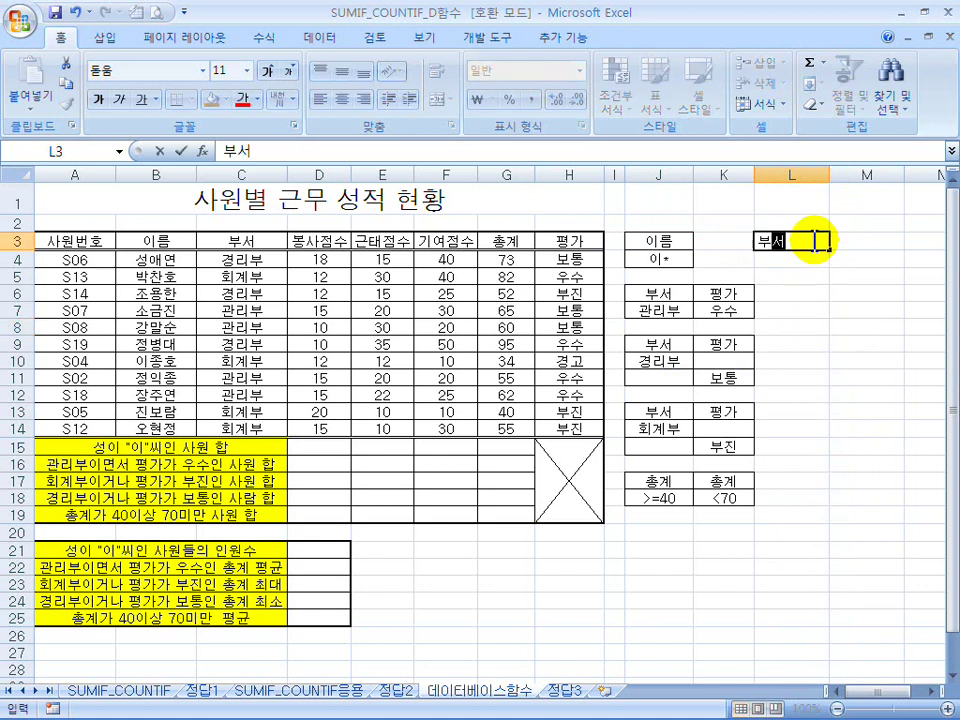
pyautogui.press('Return')
pyautogui.write('과리')
pyautogui.press('BackSpace')
pyautogui.press('BackSpace')
pyautogui.write('관리부')
pyautogui.press('Return')
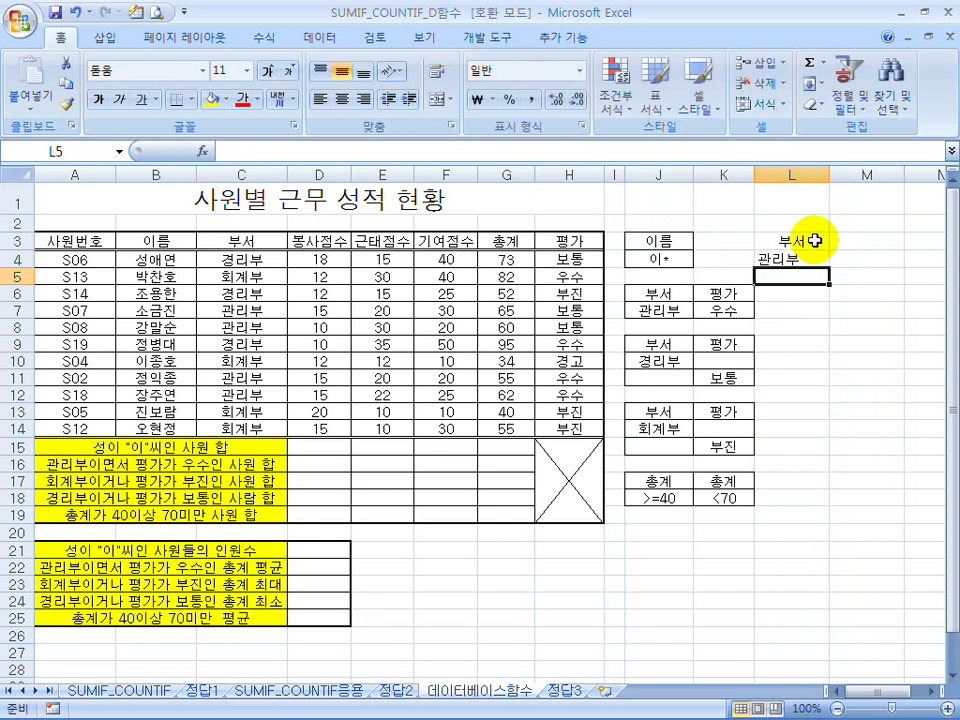
pyautogui.write('회계부')
pyautogui.press('Return')
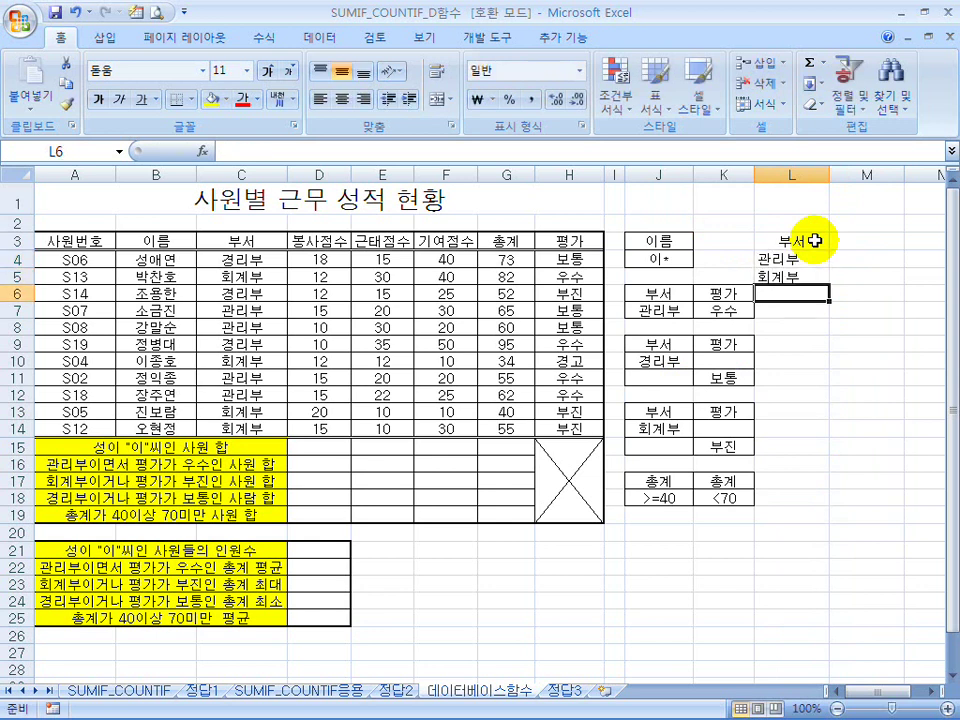
# - Review the stacked 부서 criteria in L3:L5 and clear them
pyautogui.moveTo(815, 240); pyautogui.dragTo(812, 260)
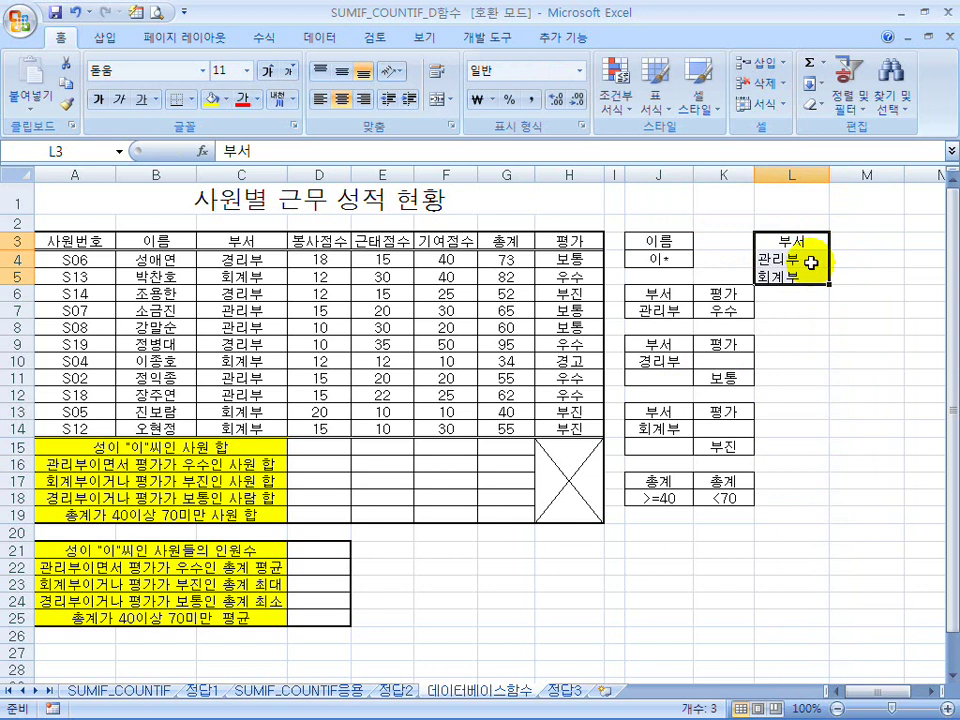
pyautogui.click(810, 262)
pyautogui.moveTo(810, 261); pyautogui.dragTo(803, 279)
pyautogui.click(803, 279)
pyautogui.click(860, 260)
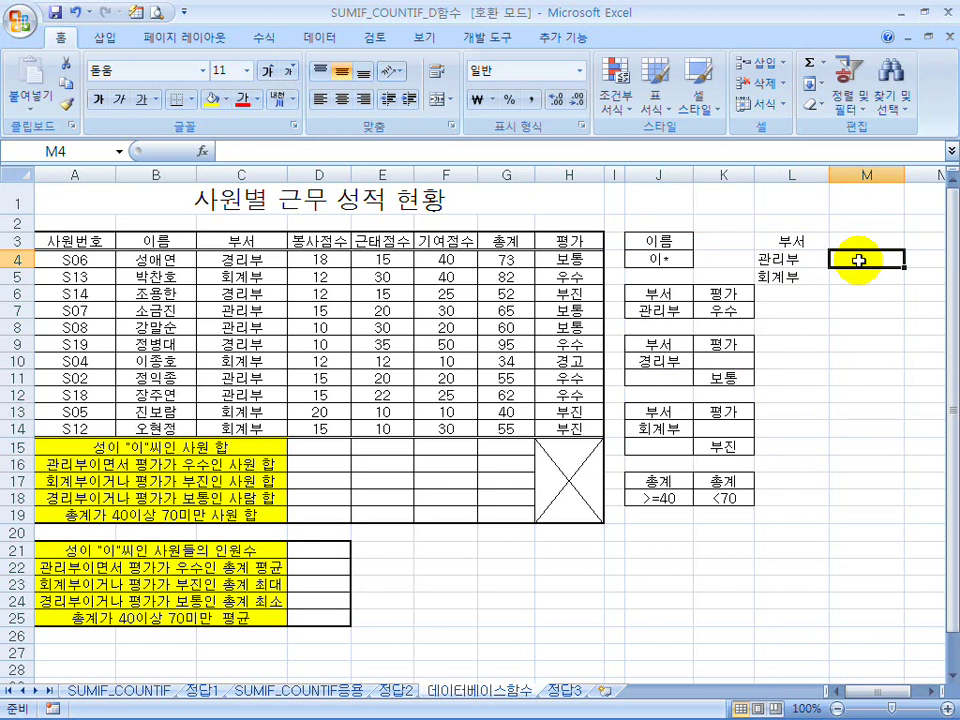
pyautogui.moveTo(786, 242); pyautogui.dragTo(787, 280)
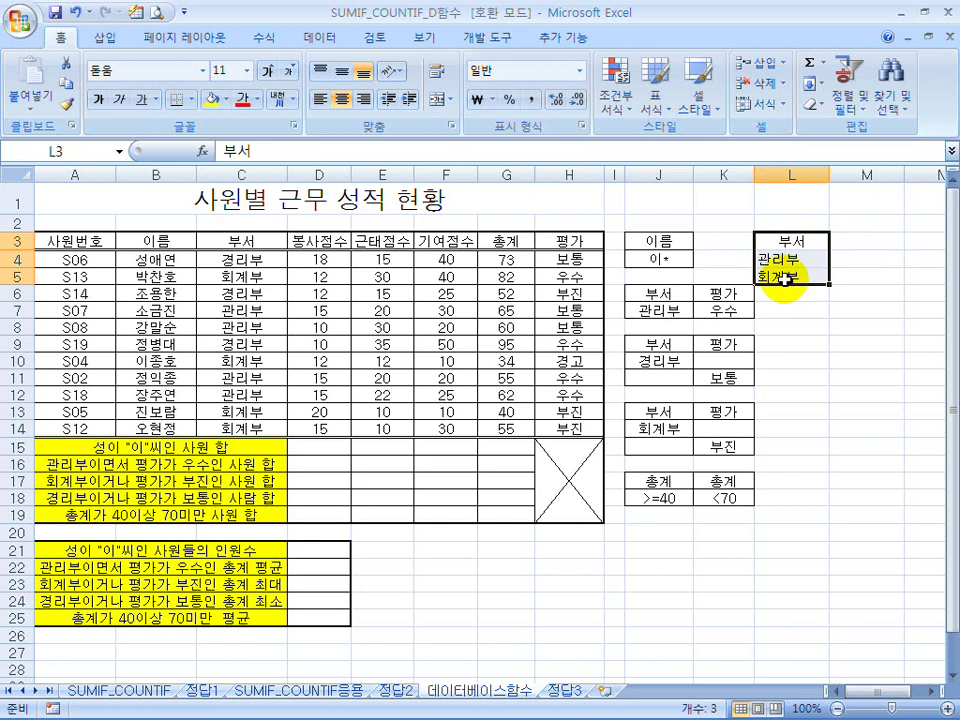
pyautogui.press('Delete')
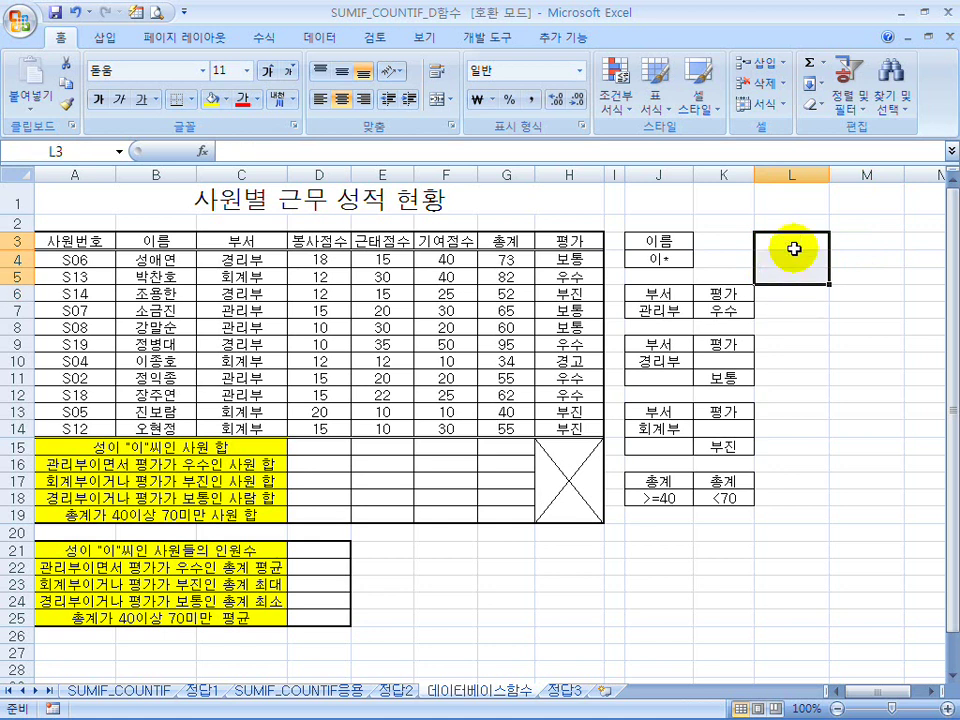
# - Enter <70 in J19 beneath the >=40 criterion to try both 총계 conditions in one column
pyautogui.click(668, 482)
pyautogui.click(668, 497)
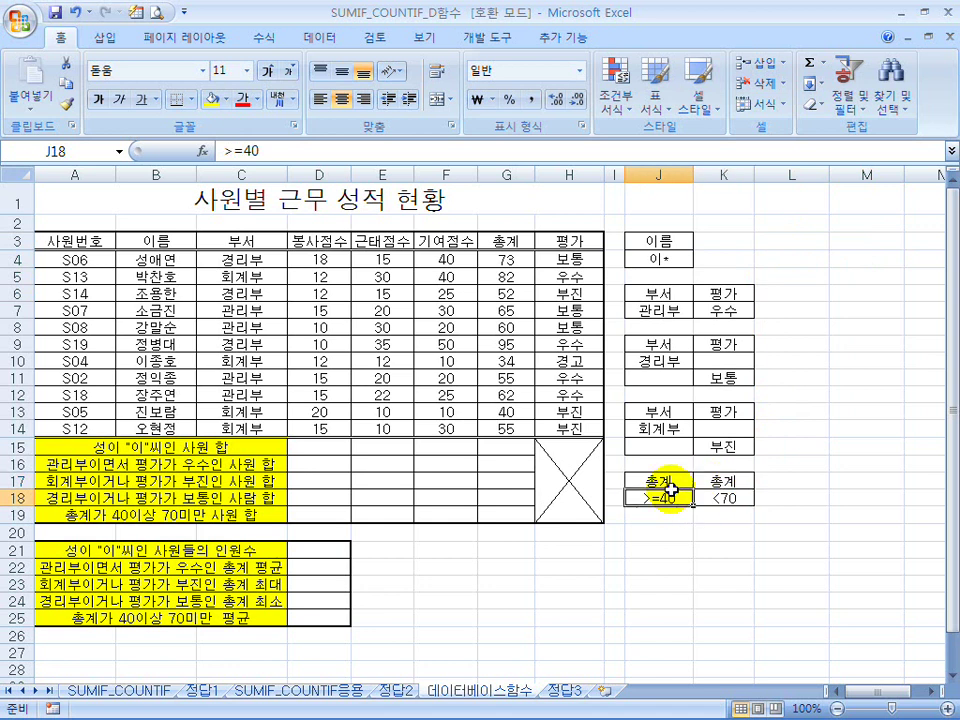
pyautogui.click(718, 481)
pyautogui.click(657, 500)
pyautogui.click(656, 517)
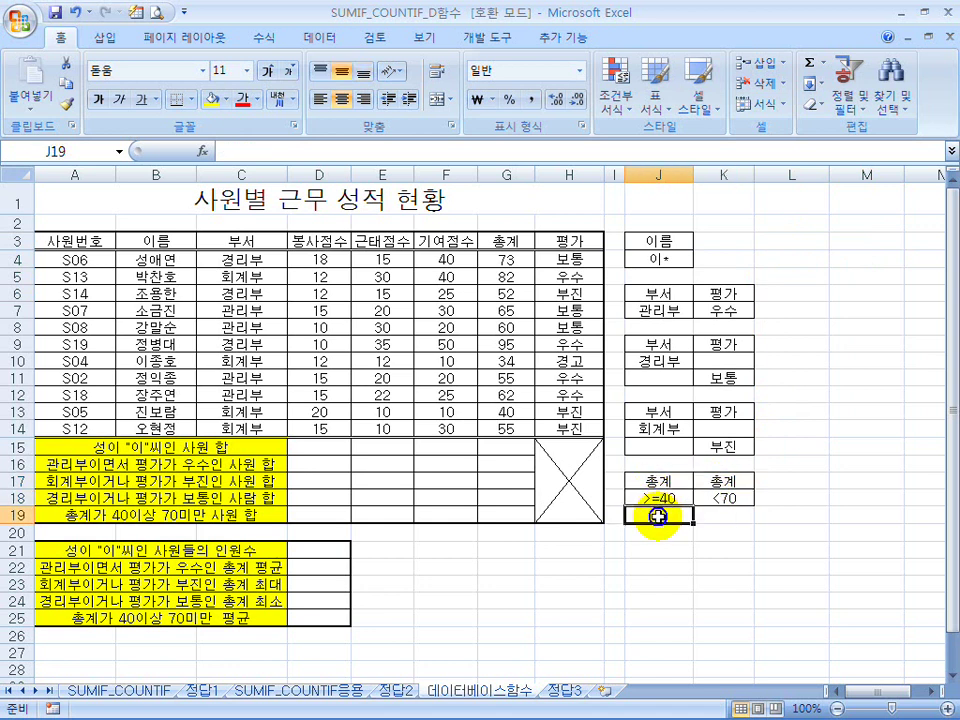
pyautogui.write('<')
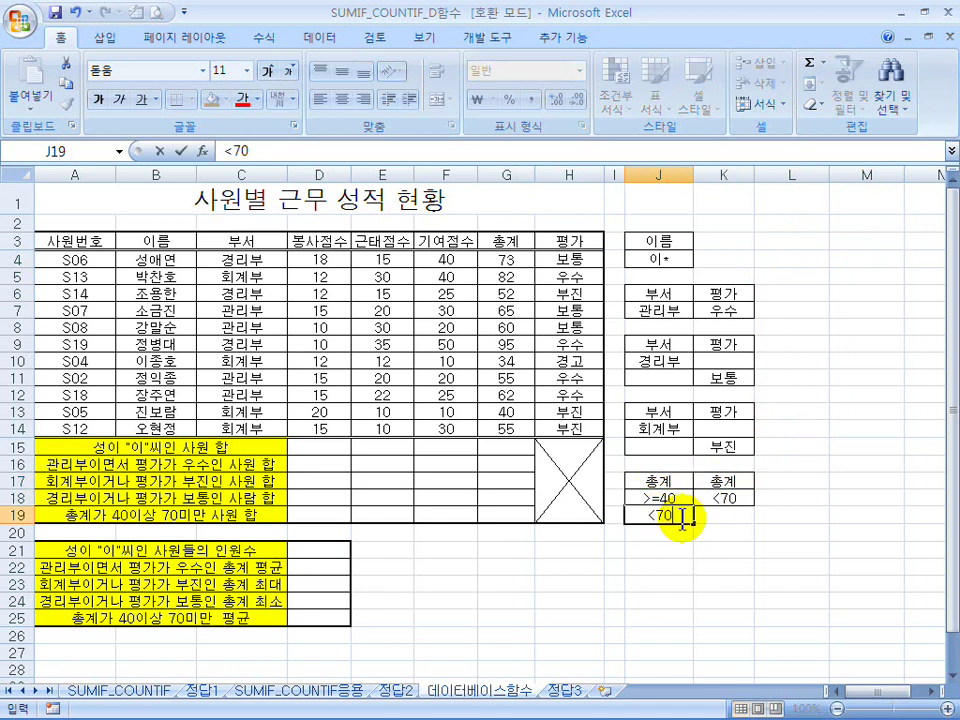
pyautogui.write('70')
pyautogui.press('Return')
# - Compare the stacked 총계 criteria in J17:J19 with the two-column layout and remove <70 from J19
pyautogui.moveTo(669, 483); pyautogui.dragTo(672, 519)
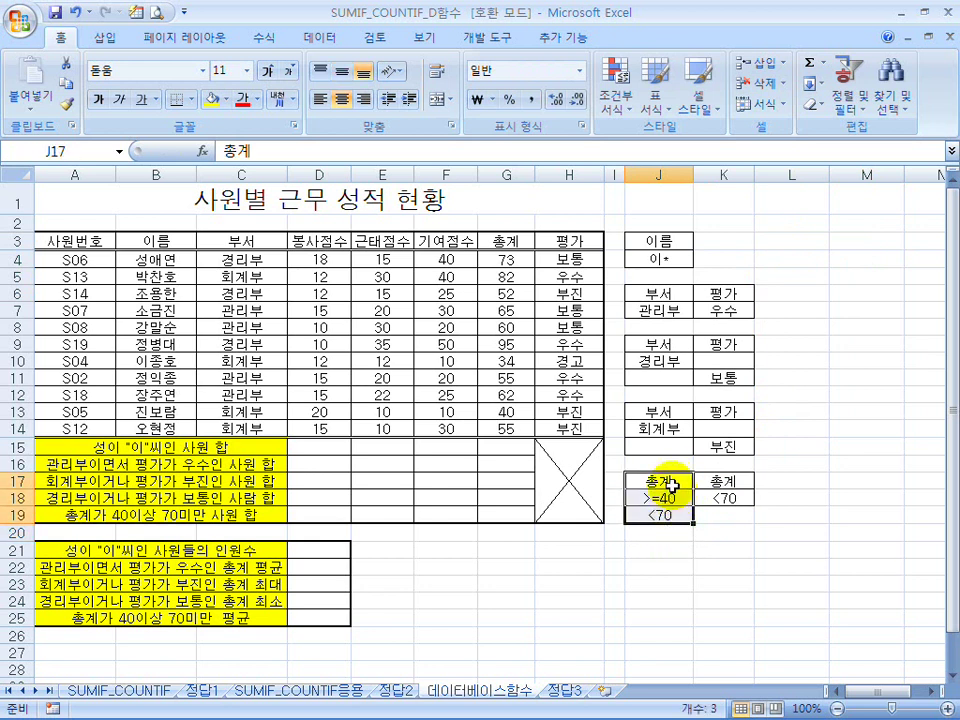
pyautogui.click(670, 482)
pyautogui.click(726, 484)
pyautogui.click(664, 516)
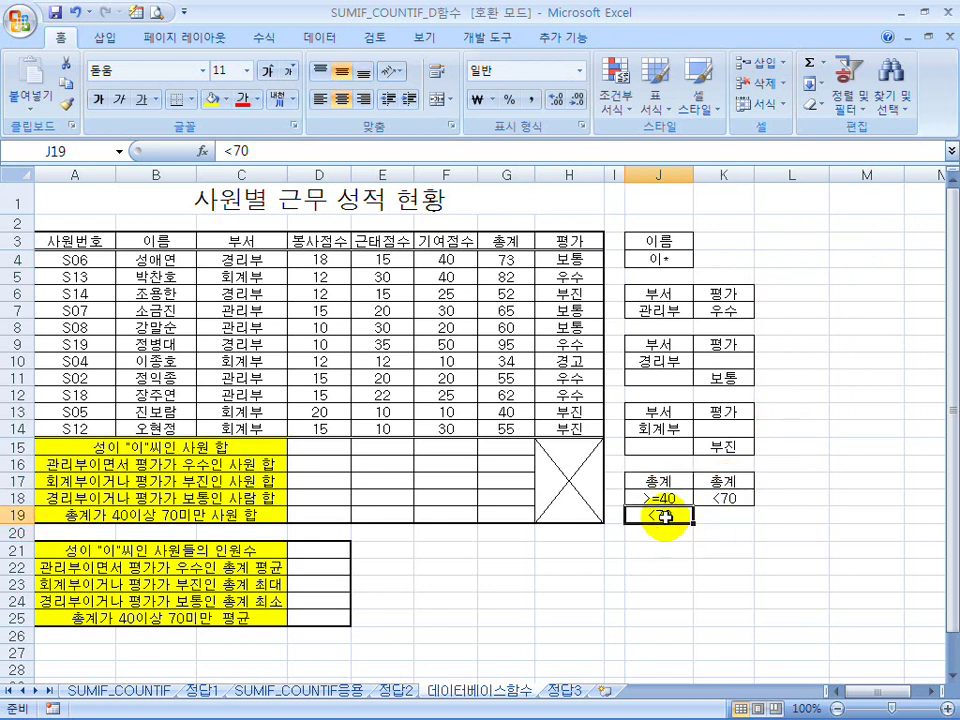
pyautogui.click(724, 482)
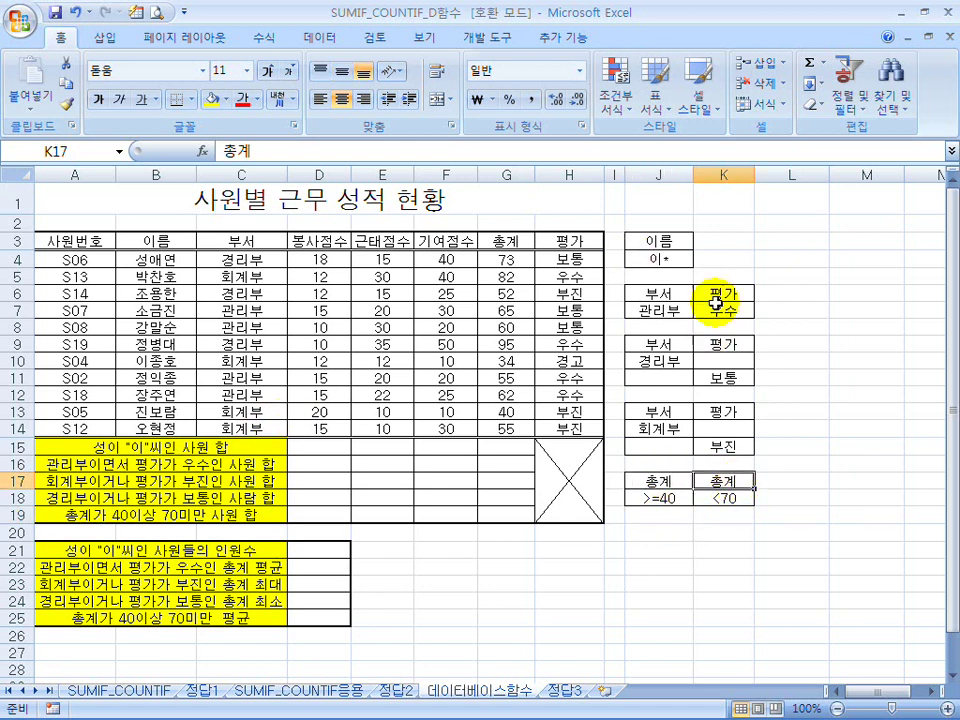
# - Start a DSUM formula in D15 with the absolute range $A$3:$H$14 as its database
pyautogui.click(340, 447)
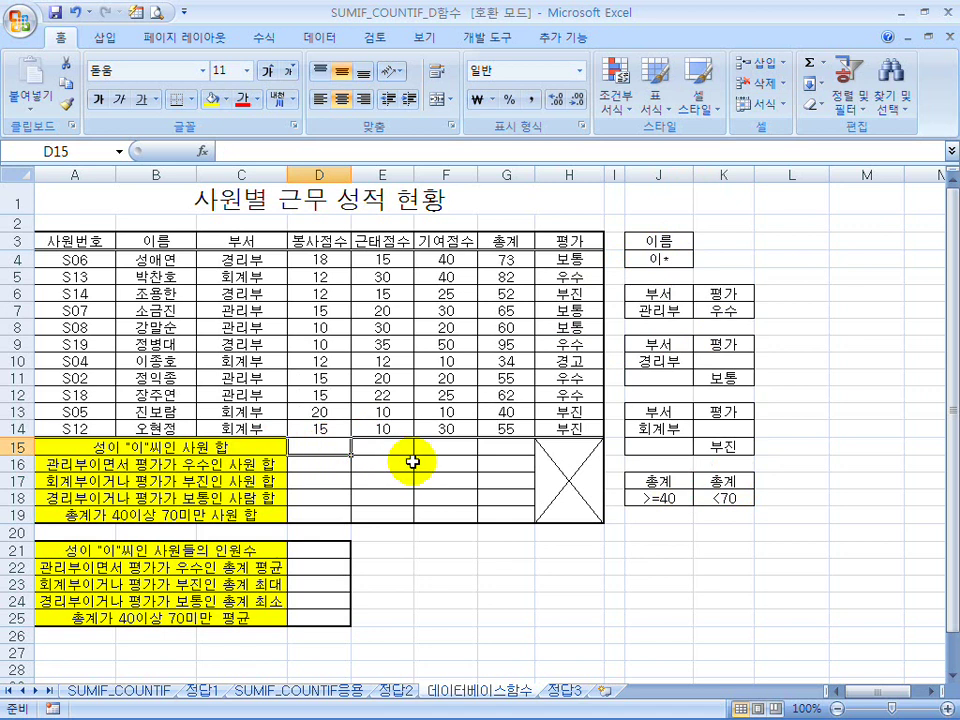
pyautogui.write('=')
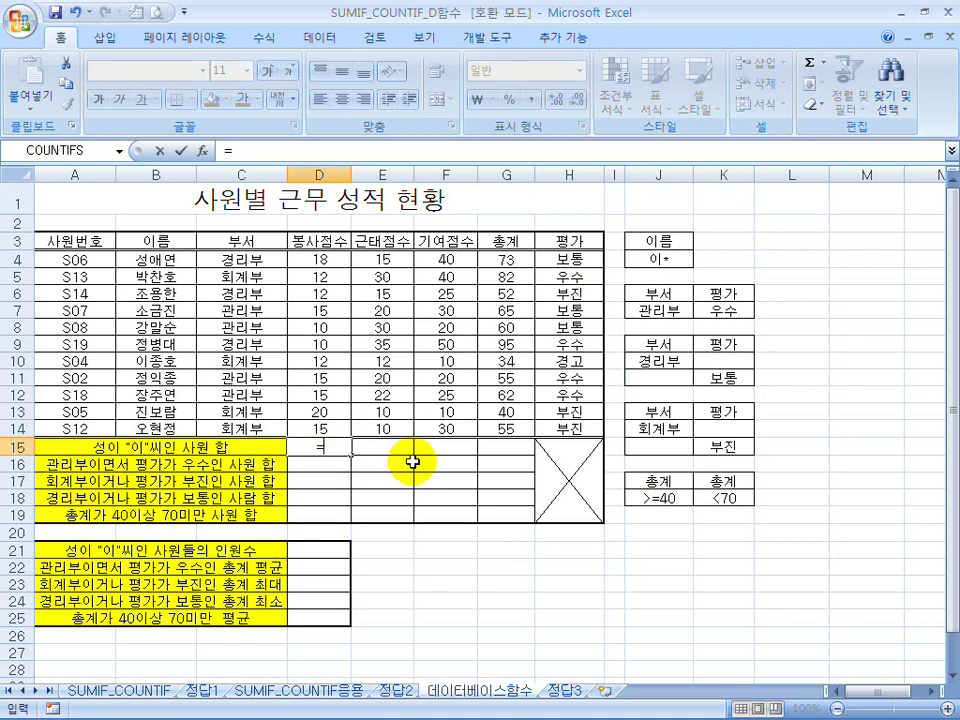
pyautogui.write('dsum(')
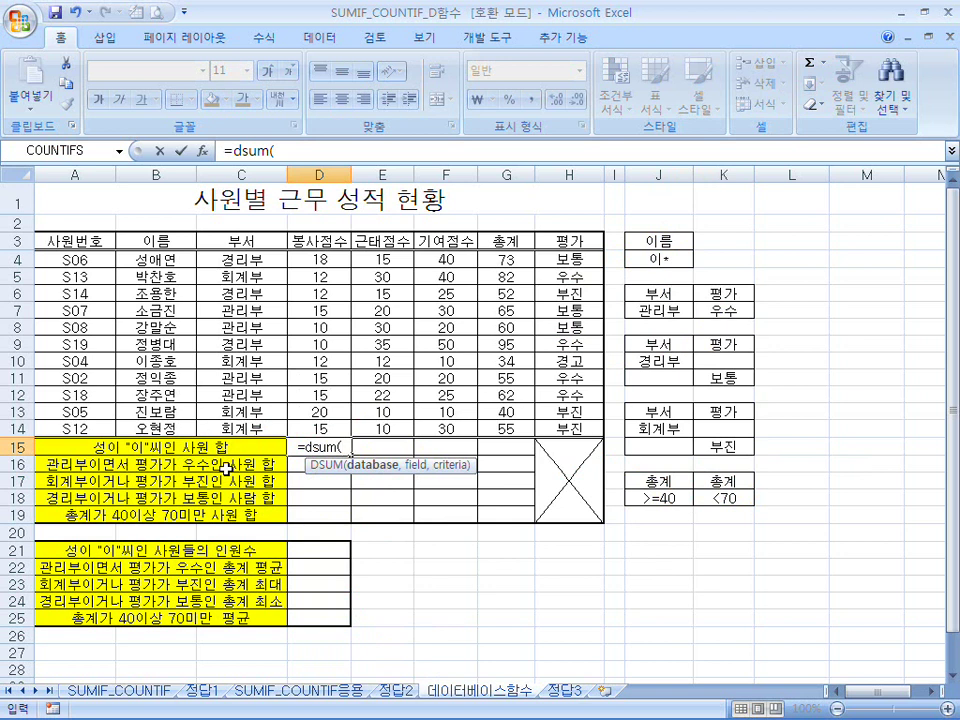
pyautogui.moveTo(92, 240); pyautogui.dragTo(551, 426)
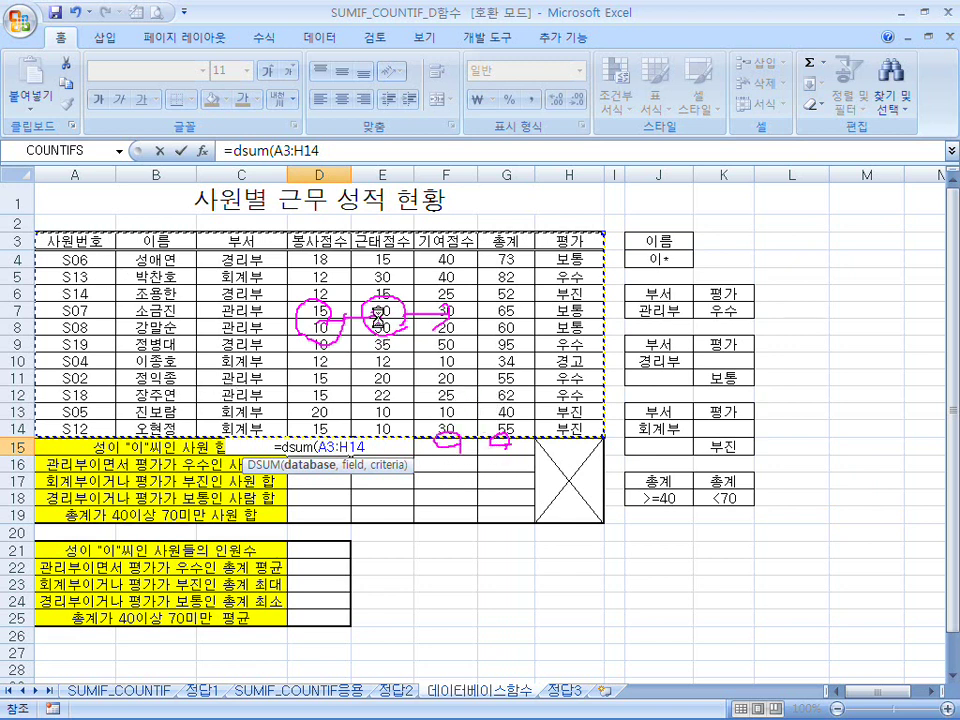
pyautogui.press('F4')
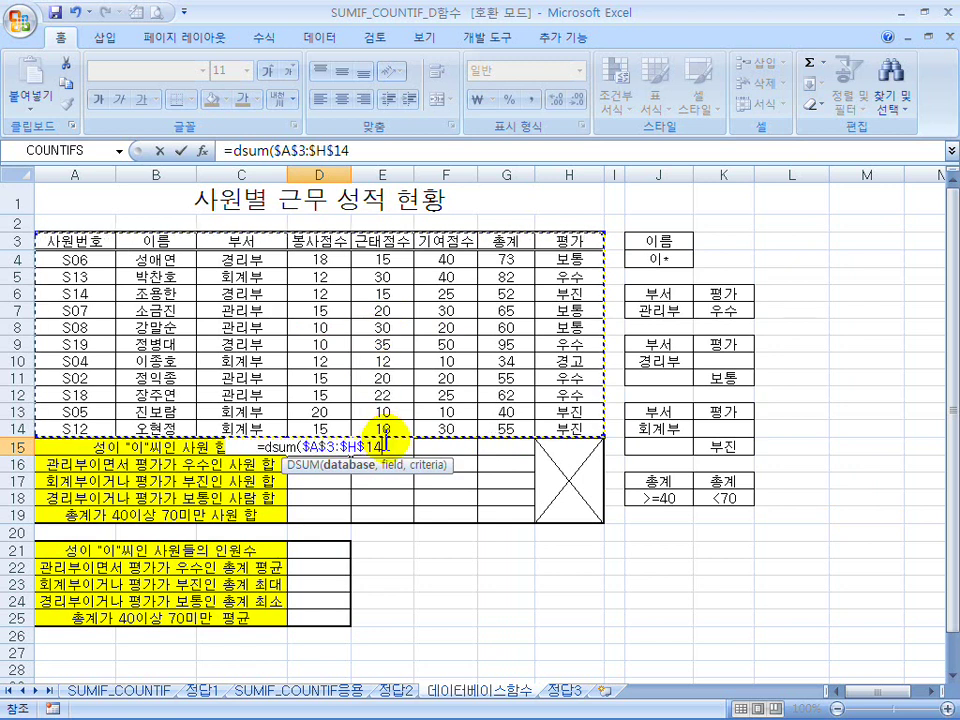
pyautogui.write(',')
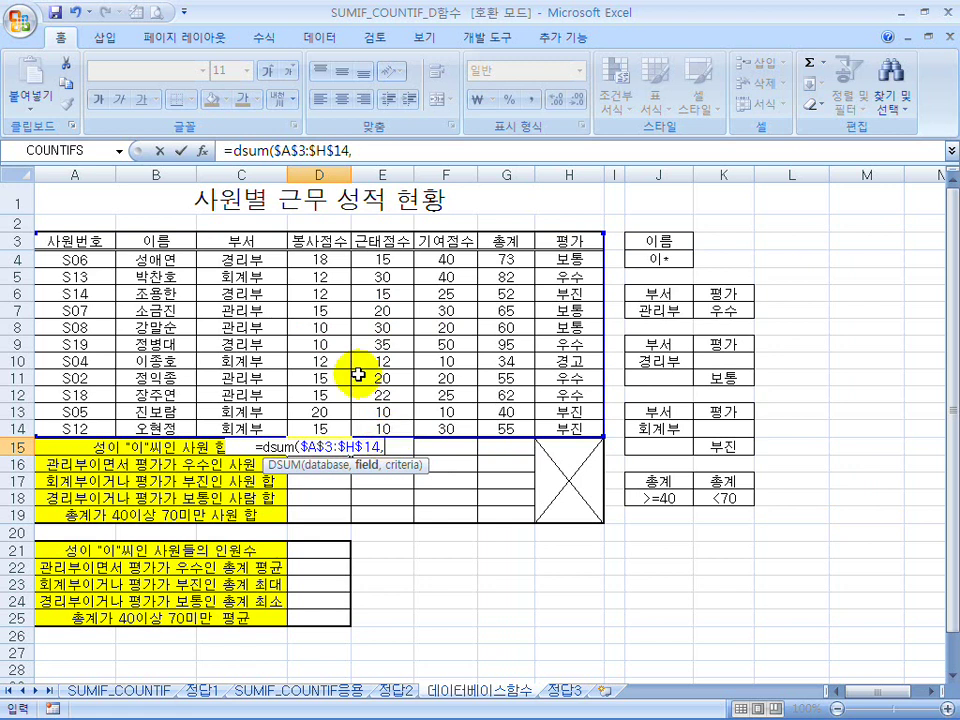
pyautogui.moveTo(319, 262); pyautogui.dragTo(313, 427)
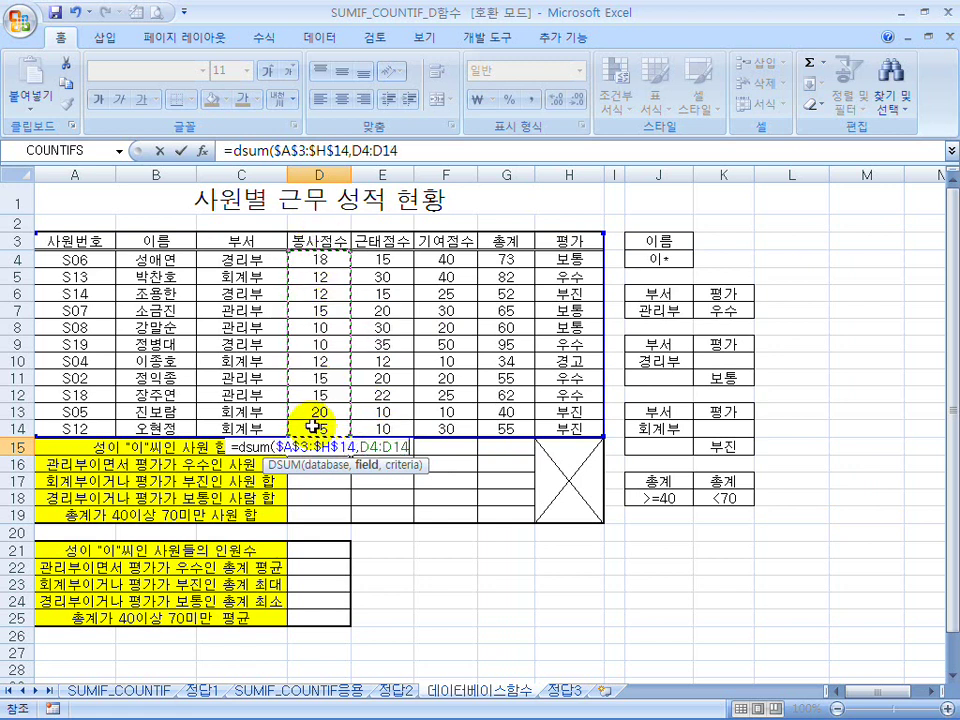
pyautogui.press('BackSpace')
pyautogui.press('BackSpace')
pyautogui.press('BackSpace')
pyautogui.press('BackSpace')
pyautogui.press('BackSpace')
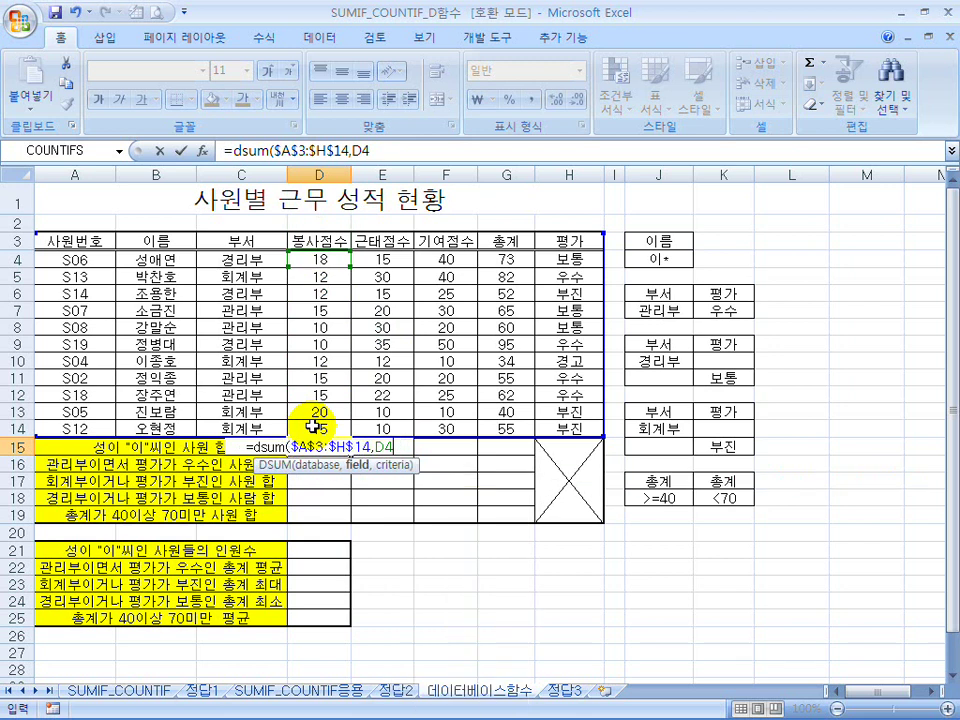
pyautogui.press('BackSpace')
# - Complete the D15 DSUM formula with the 봉사점수 heading D3 as field and J3:J4 as criteria
pyautogui.click(326, 242)
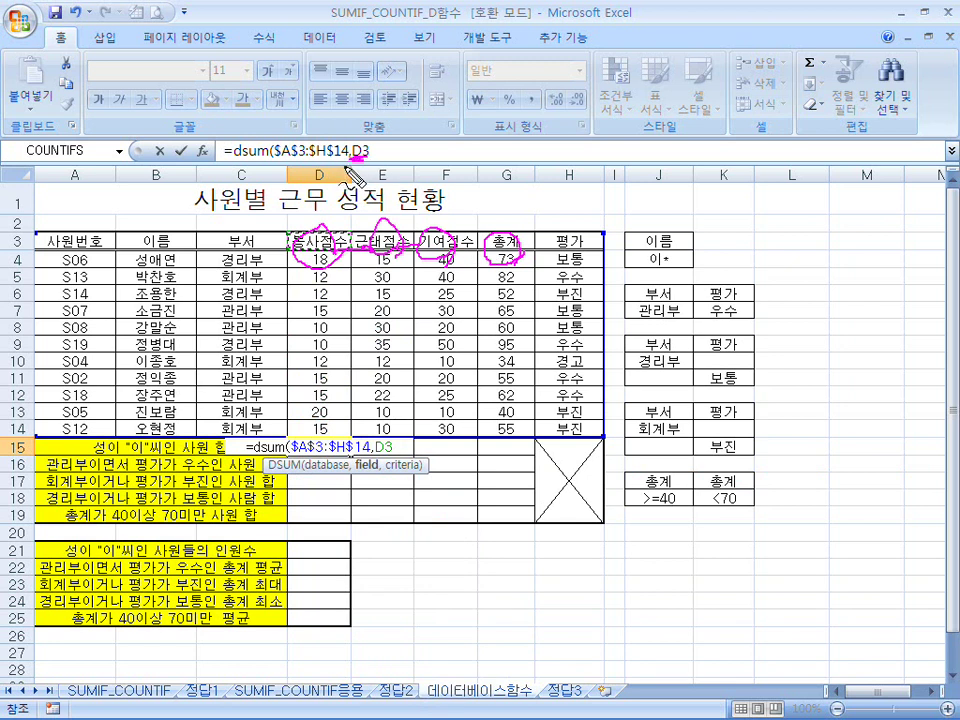
pyautogui.click(396, 152)
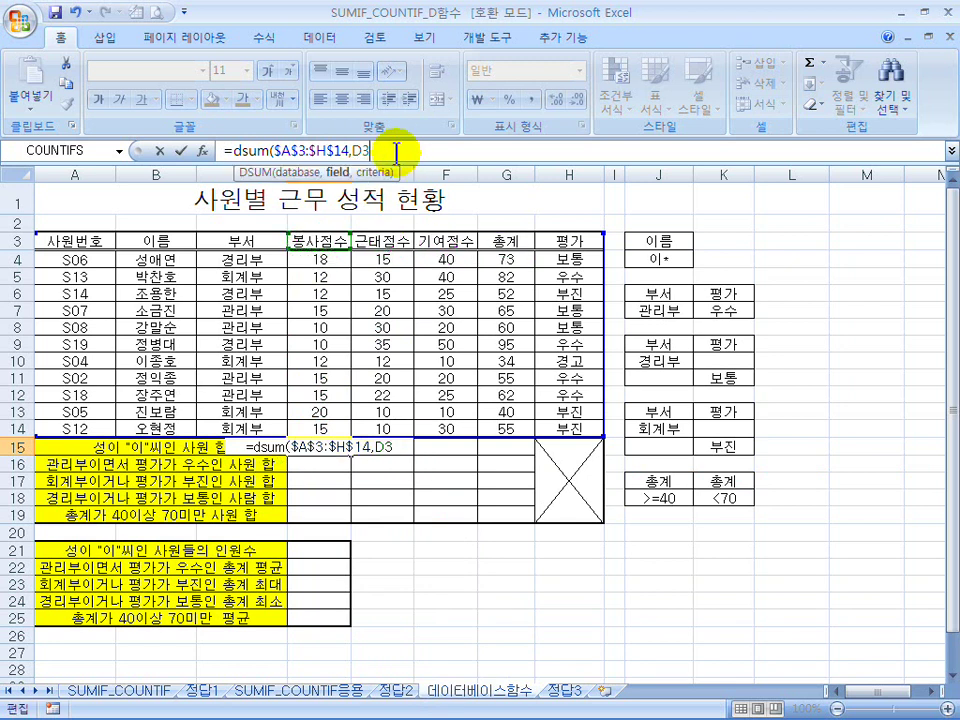
pyautogui.write(',')
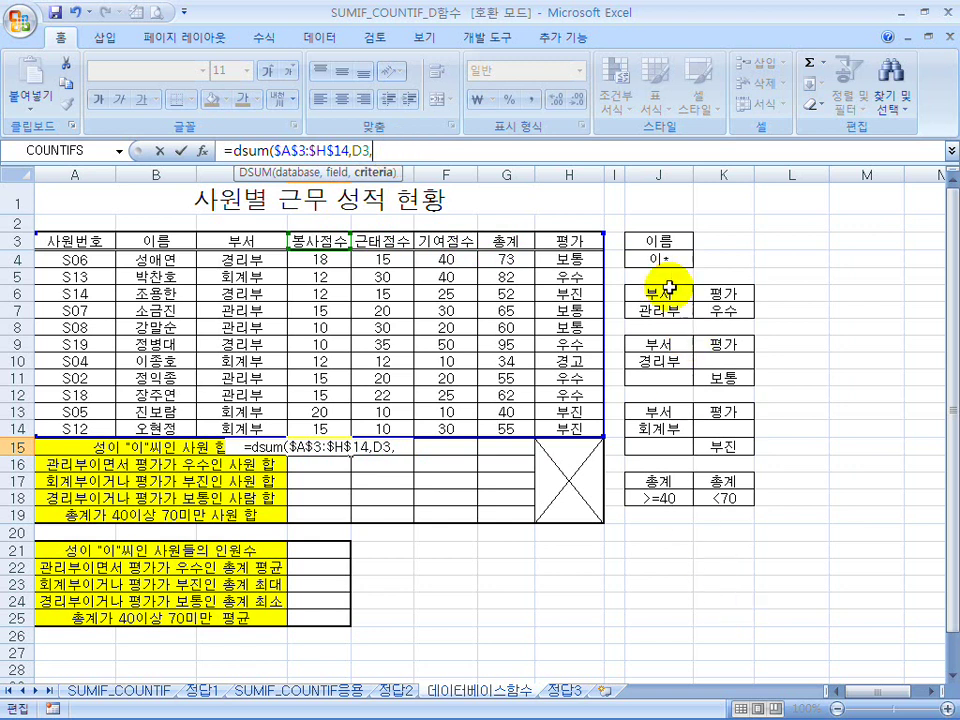
pyautogui.moveTo(666, 240); pyautogui.dragTo(669, 256)
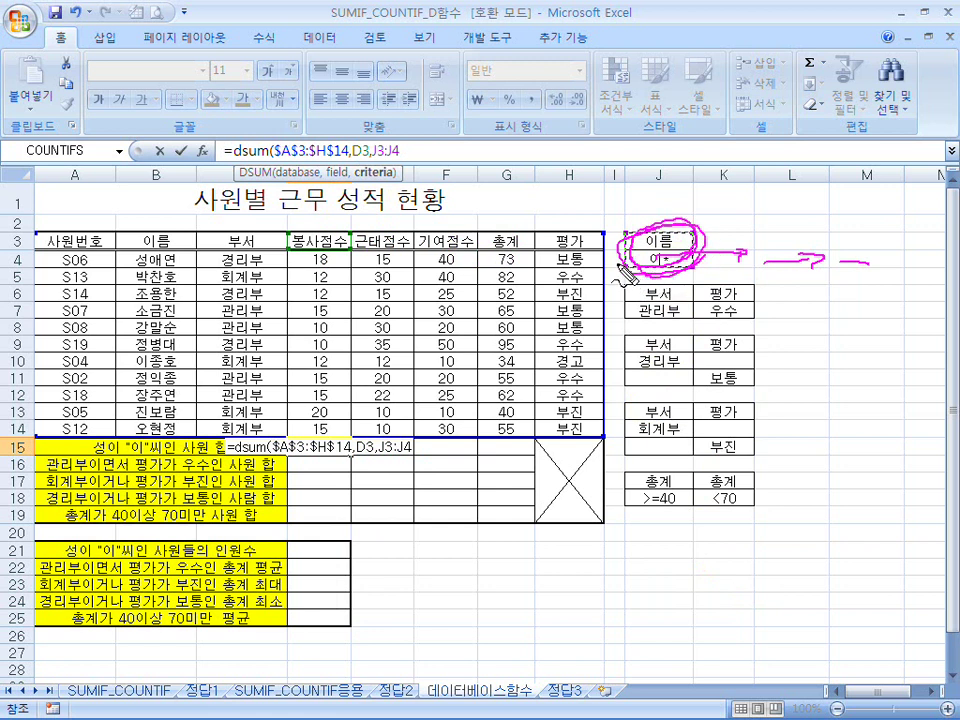
pyautogui.press('Escape')
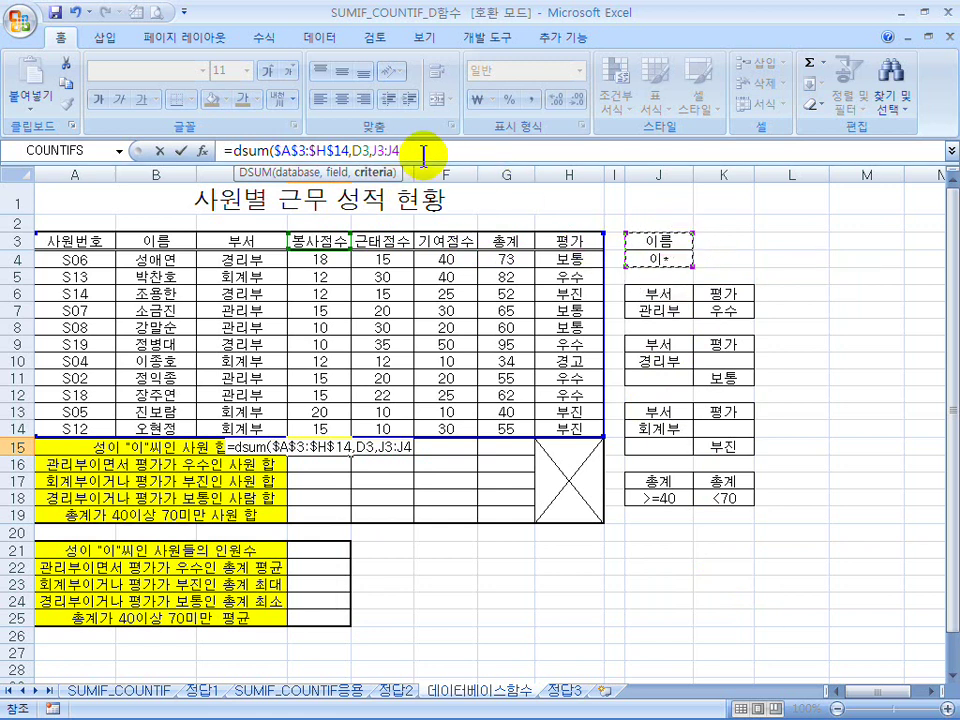
pyautogui.write(')')
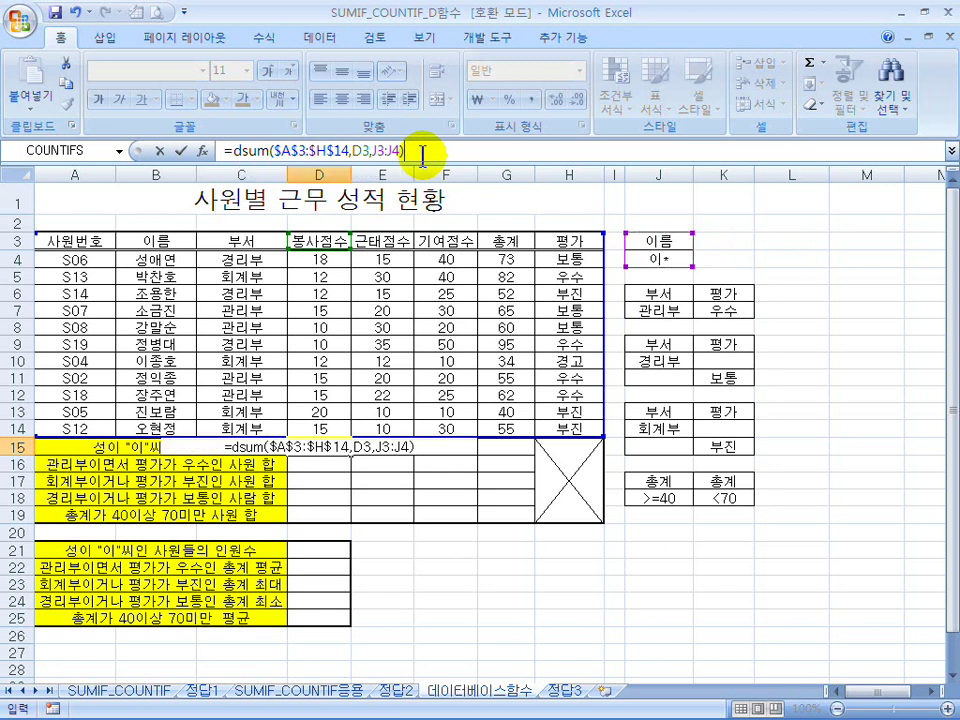
pyautogui.press('Return')
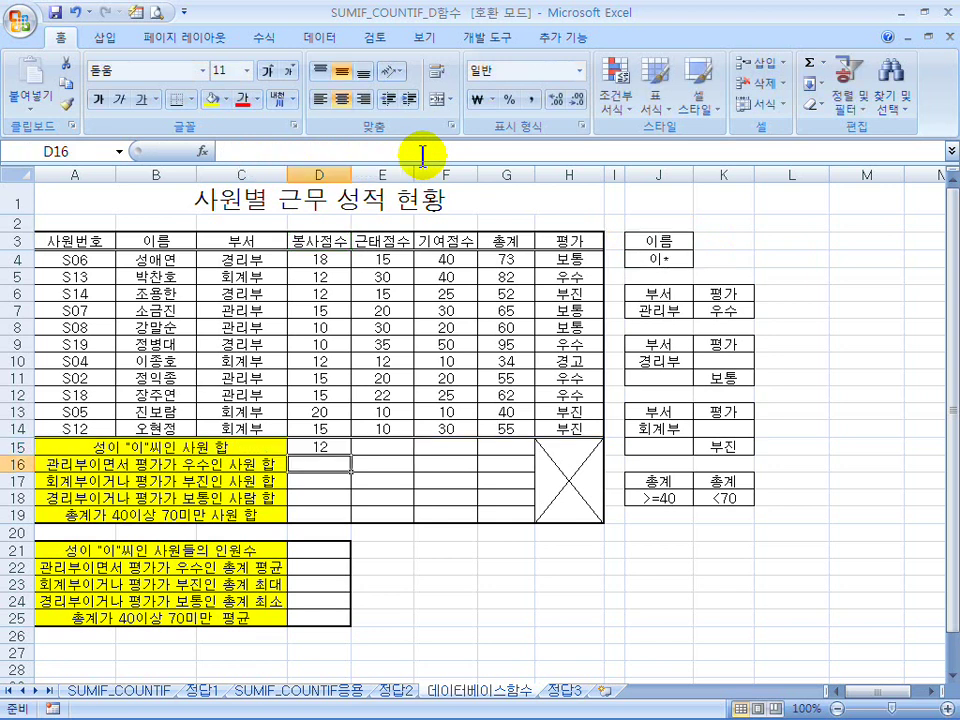
# - Fill the DSUM formula from D15 across to G15
pyautogui.click(321, 444)
pyautogui.moveTo(351, 455); pyautogui.dragTo(519, 461)
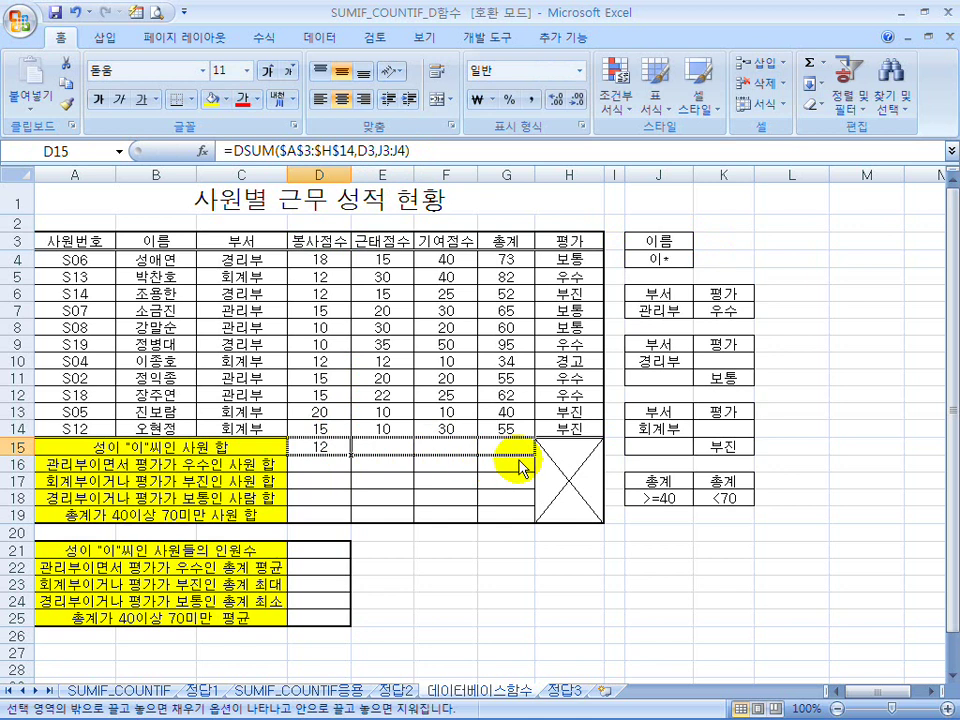
pyautogui.click(556, 538)
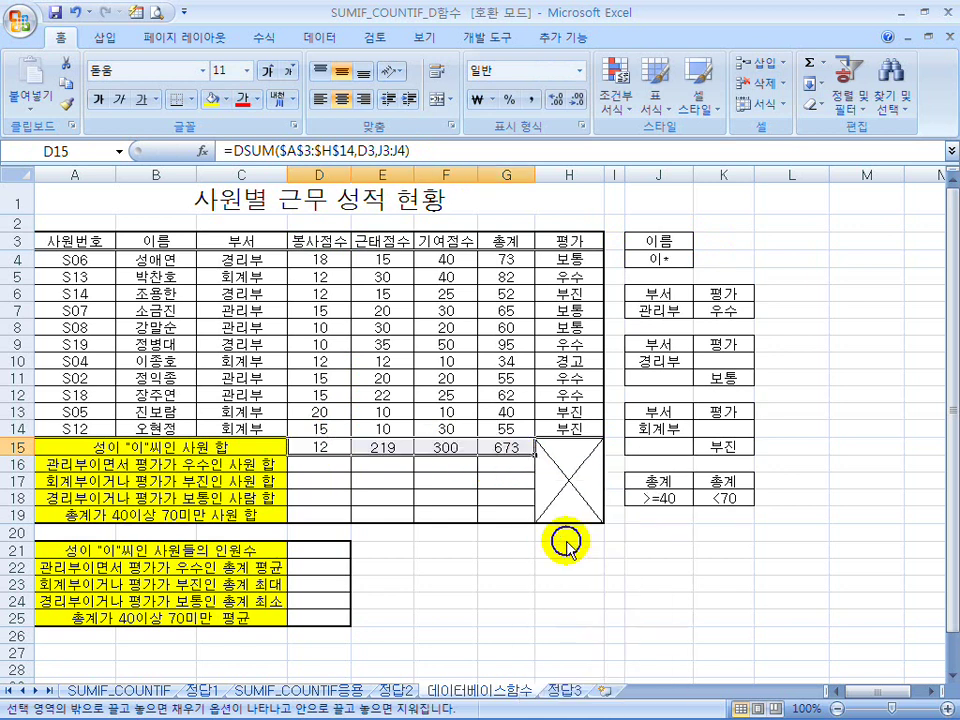
# - Examine the field and criteria references in the copied DSUM formulas in E15 and F15 against the score columns
pyautogui.doubleClick(392, 446)
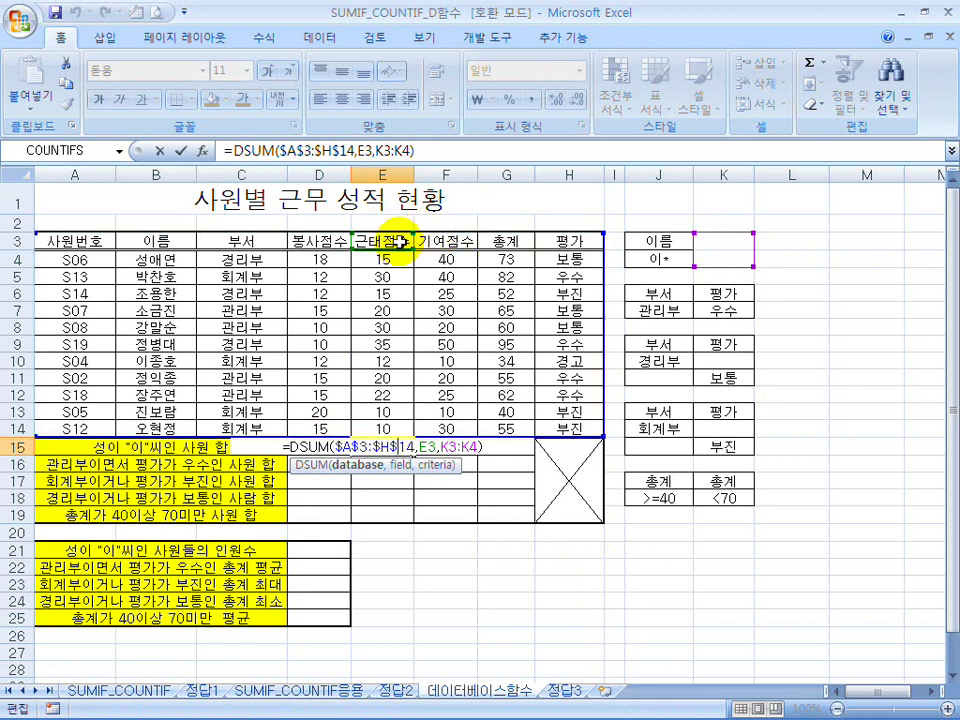
pyautogui.click(367, 150)
pyautogui.doubleClick(367, 150)
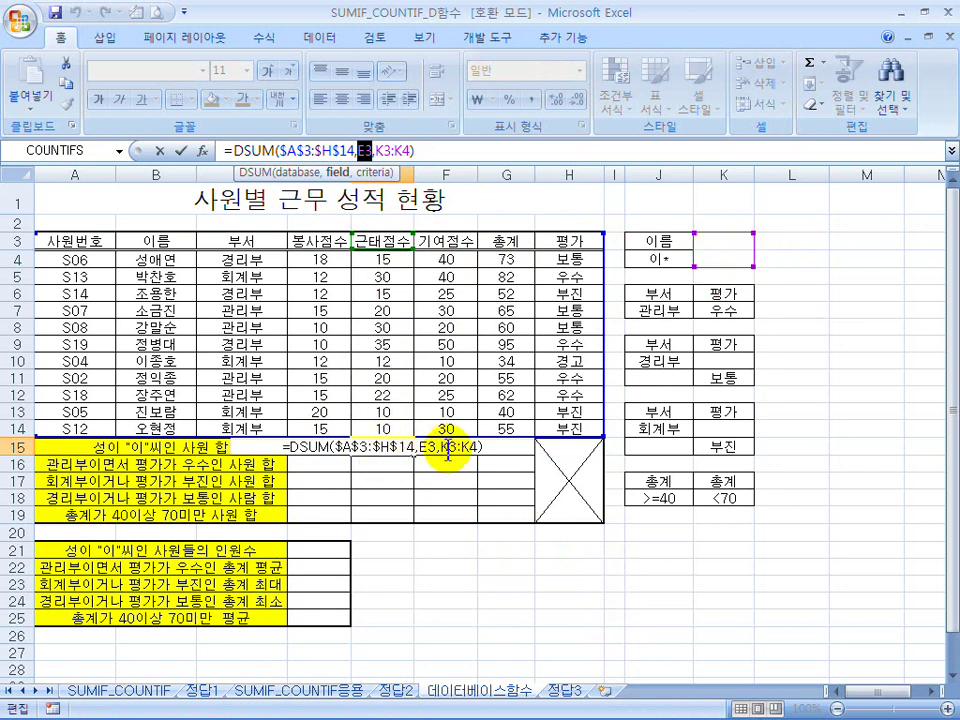
pyautogui.press('Tab')
pyautogui.press('F2')
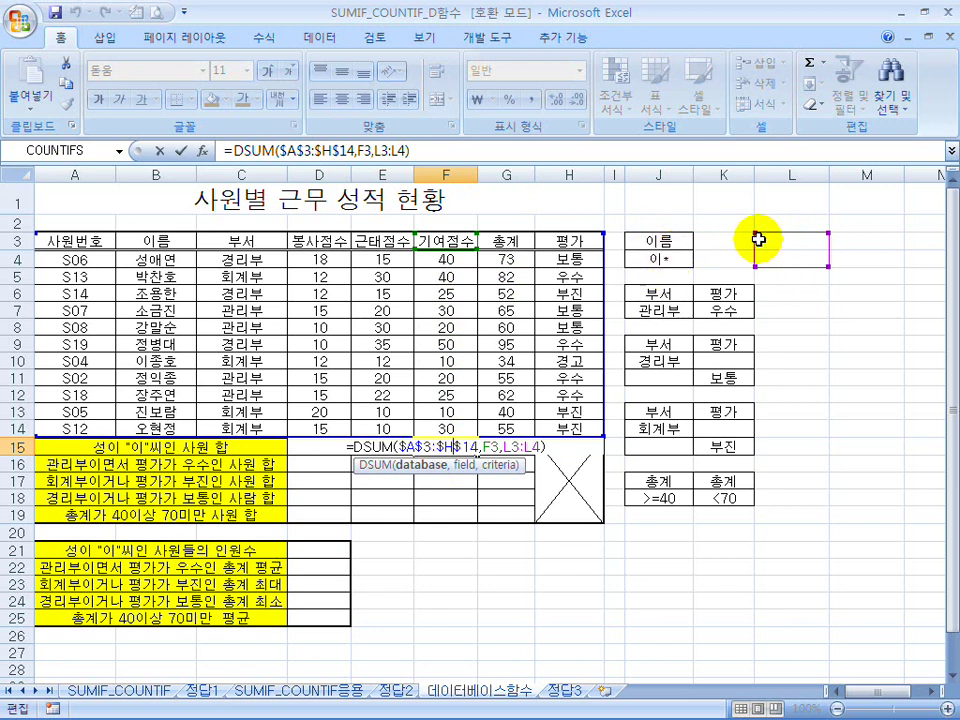
pyautogui.press('Escape')
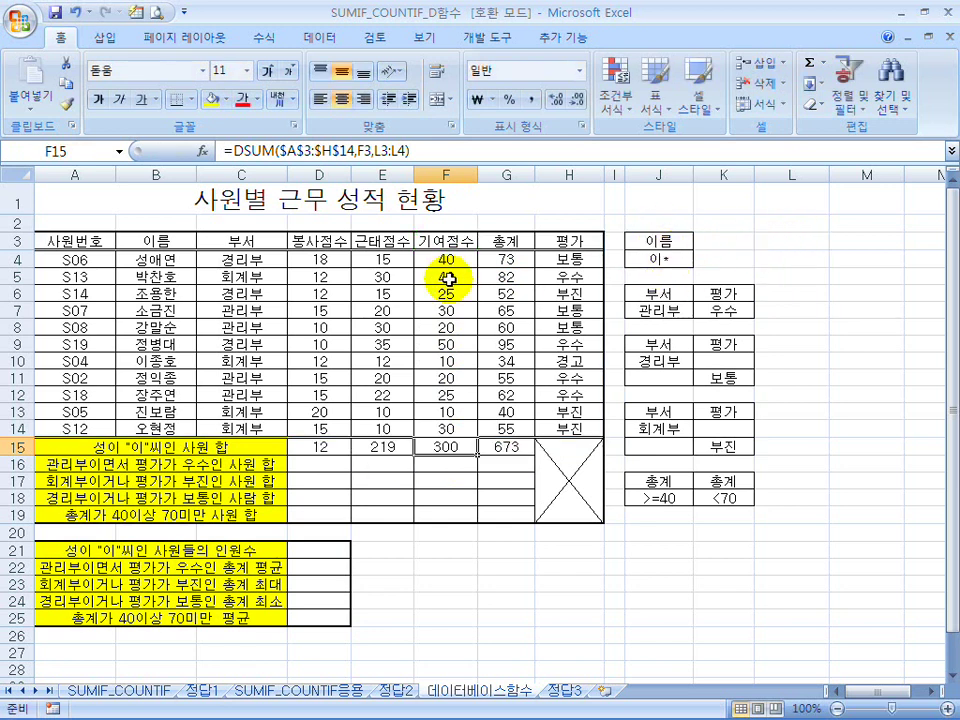
pyautogui.click(340, 274)
pyautogui.click(386, 262)
pyautogui.click(450, 270)
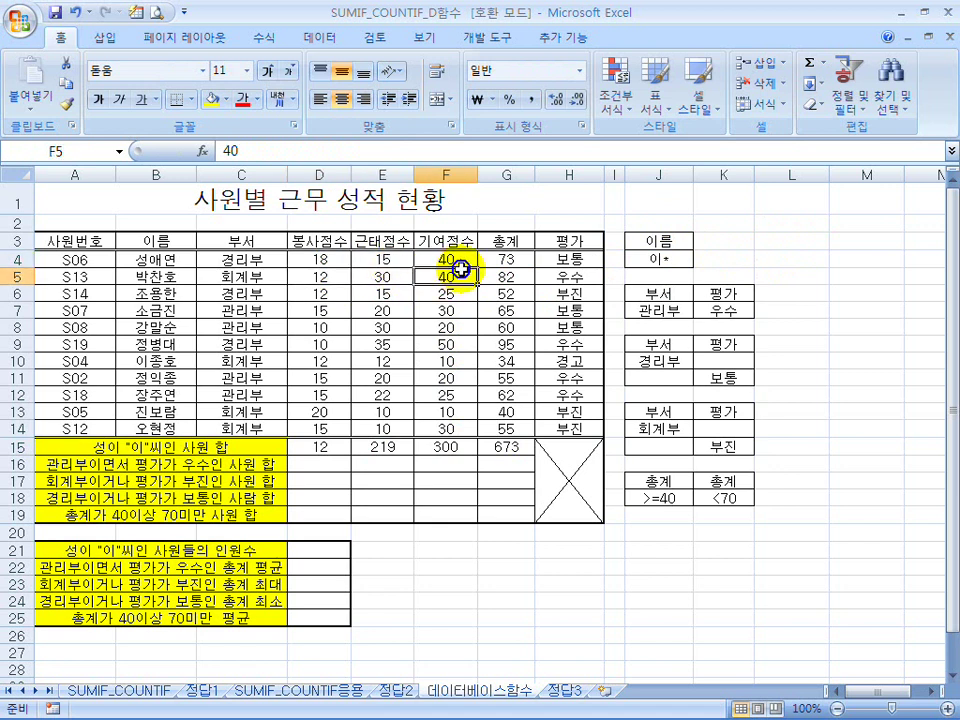
# - Examine the score headings in row 3 and the name criteria range J3:J4 used by the copied DSUM formulas
pyautogui.click(497, 262)
pyautogui.click(318, 243)
pyautogui.click(385, 243)
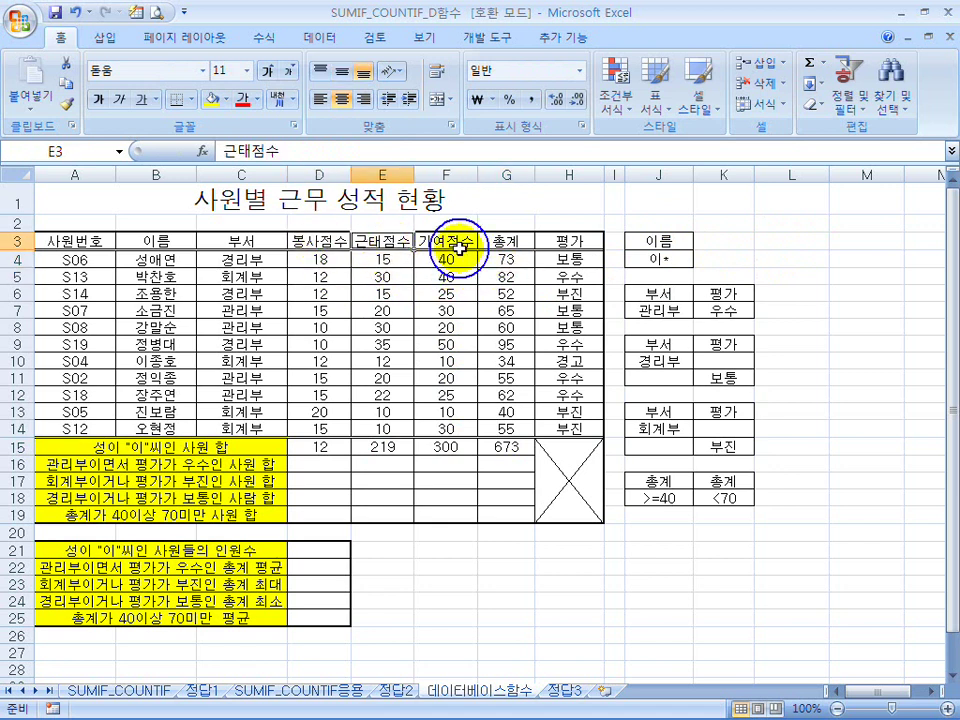
pyautogui.click(510, 242)
pyautogui.click(80, 242)
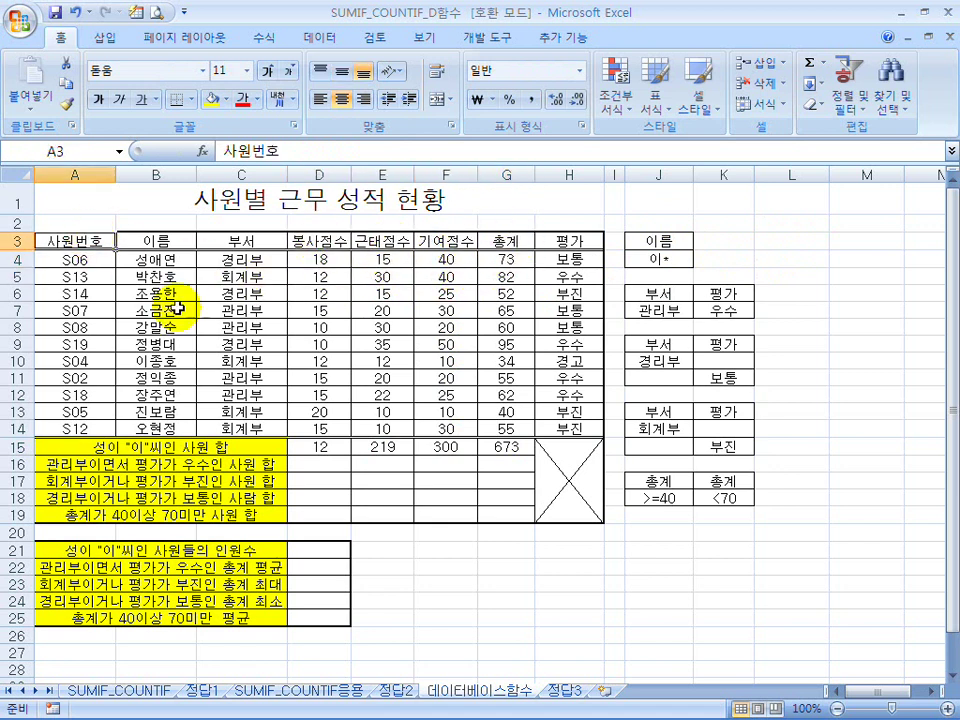
pyautogui.moveTo(664, 246)
pyautogui.mouseDown()
pyautogui.moveTo(664, 272)
pyautogui.moveTo(668, 262)
pyautogui.mouseUp()
# - Make the criteria range in the D15 DSUM formula absolute as $J$3:$J$4
pyautogui.click(340, 447)
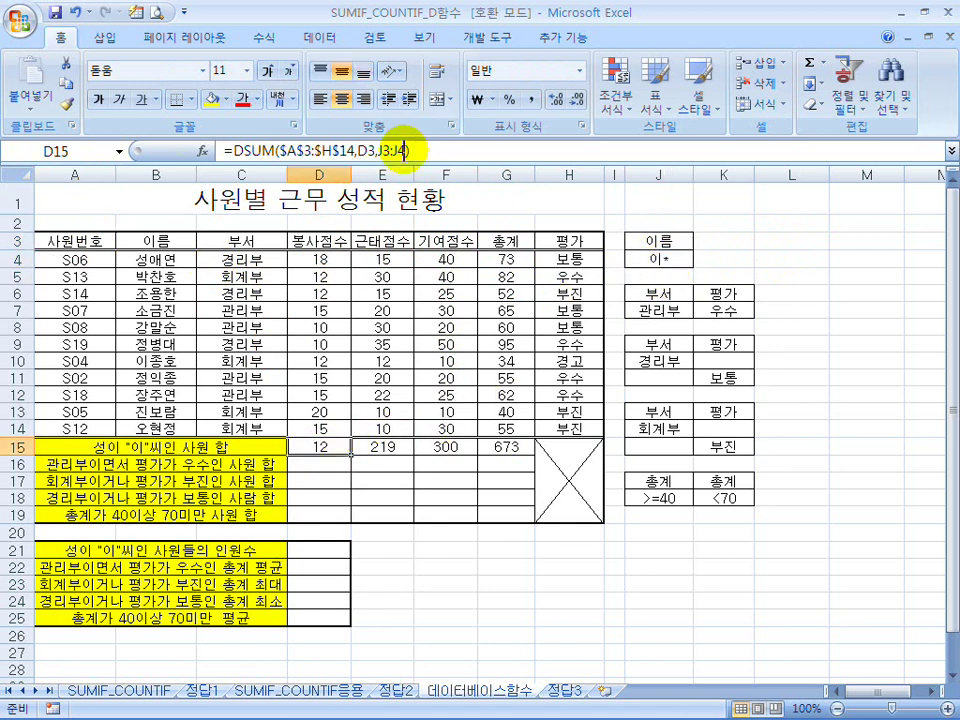
pyautogui.click(405, 150)
pyautogui.moveTo(405, 150); pyautogui.dragTo(379, 150)
pyautogui.press('F4')
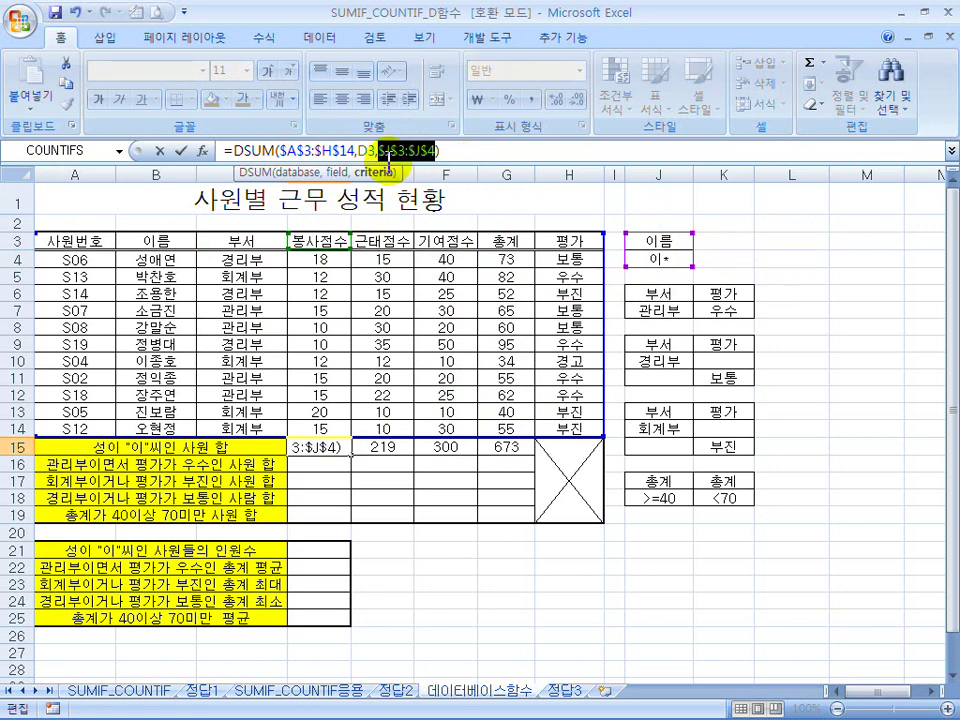
pyautogui.press('Return')
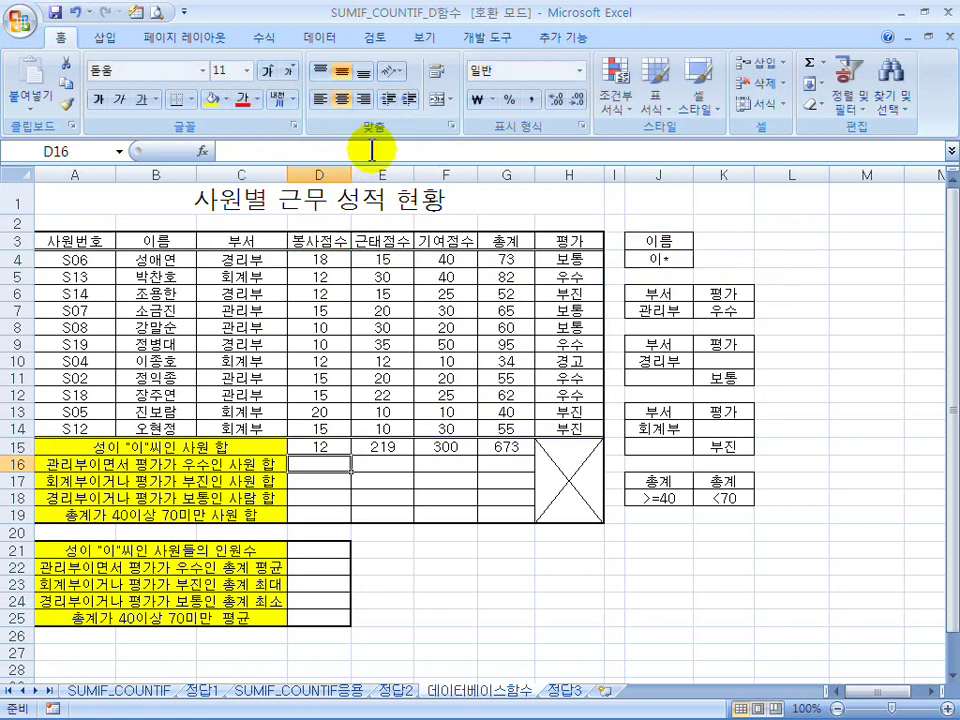
# - Refill the corrected D15 formula across to G15 without formatting
pyautogui.click(350, 452)
pyautogui.moveTo(350, 455); pyautogui.dragTo(516, 461)
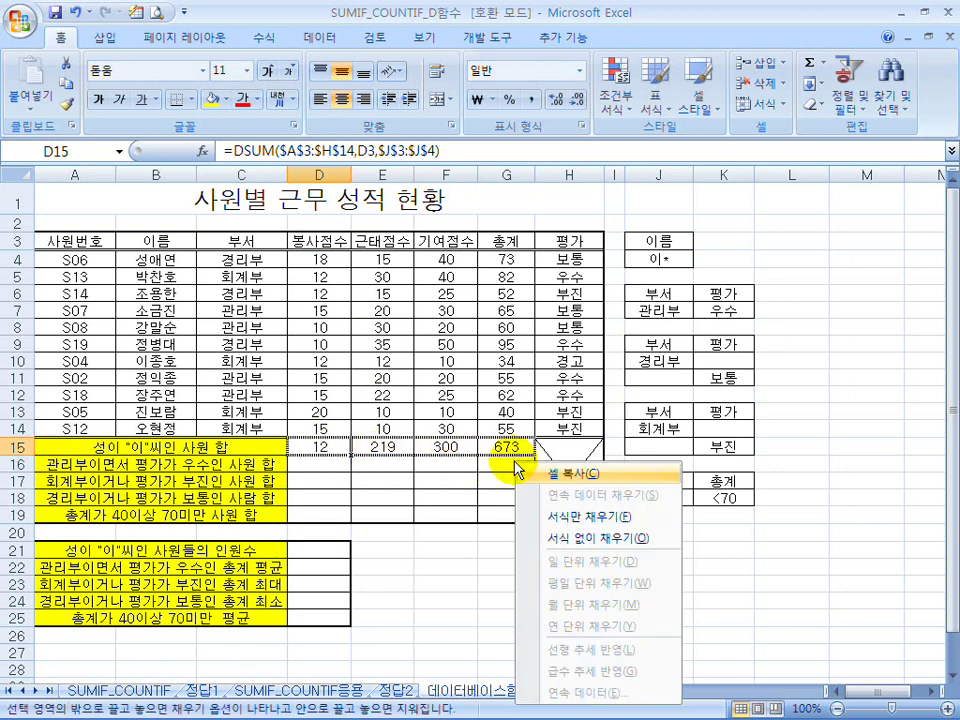
pyautogui.click(556, 540)
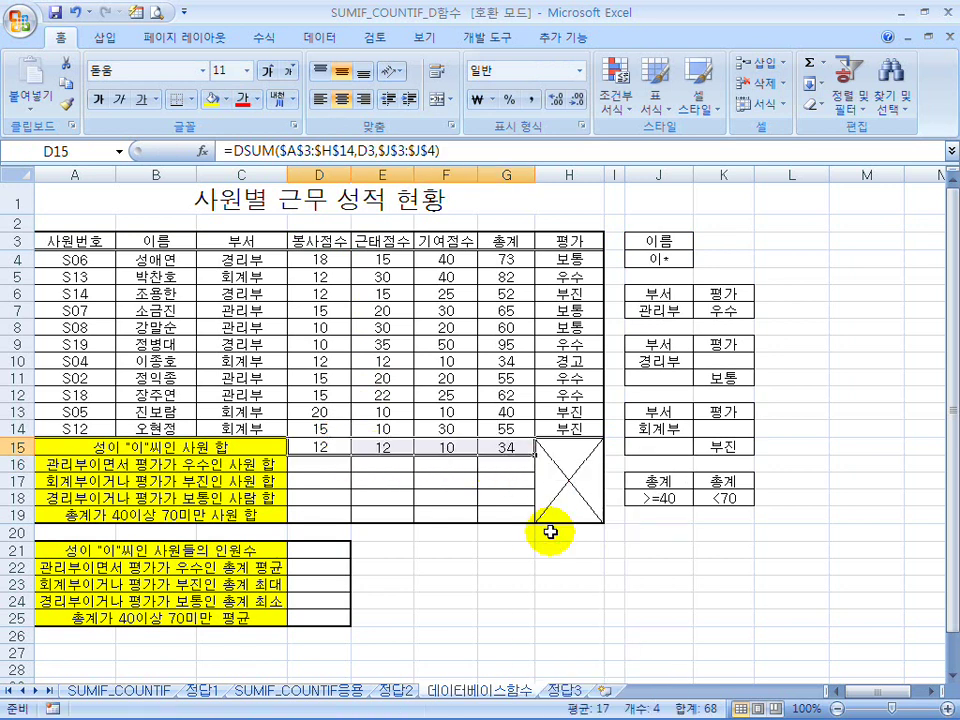
# - Start a DSUM formula in D16 with the absolute range $A$3:$H$14 as its database
pyautogui.click(332, 466)
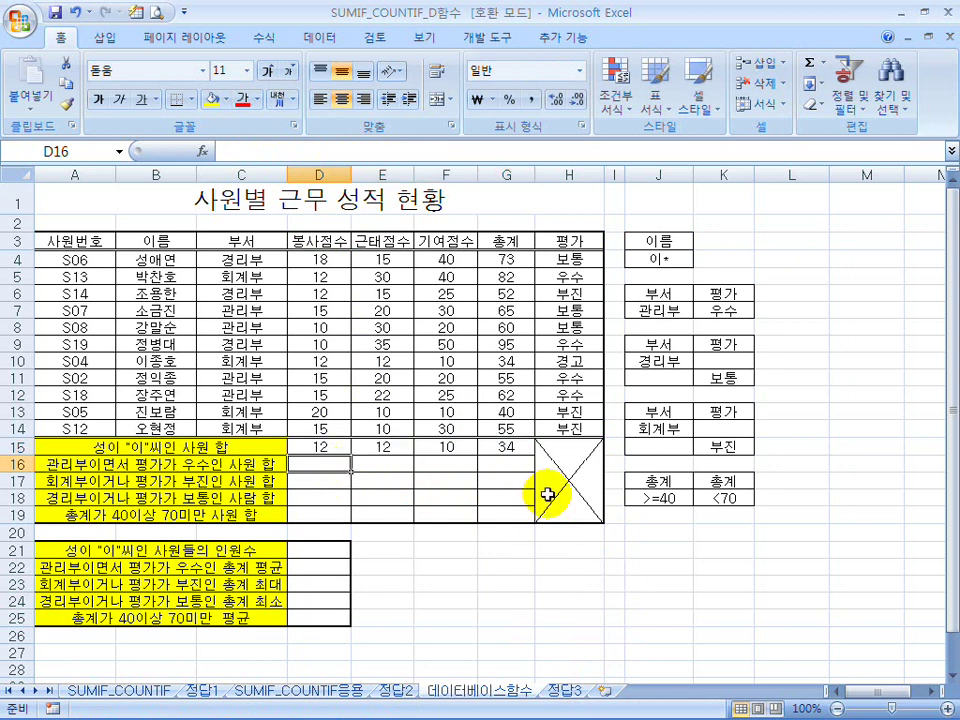
pyautogui.moveTo(673, 225); pyautogui.dragTo(722, 497)
pyautogui.click(318, 463)
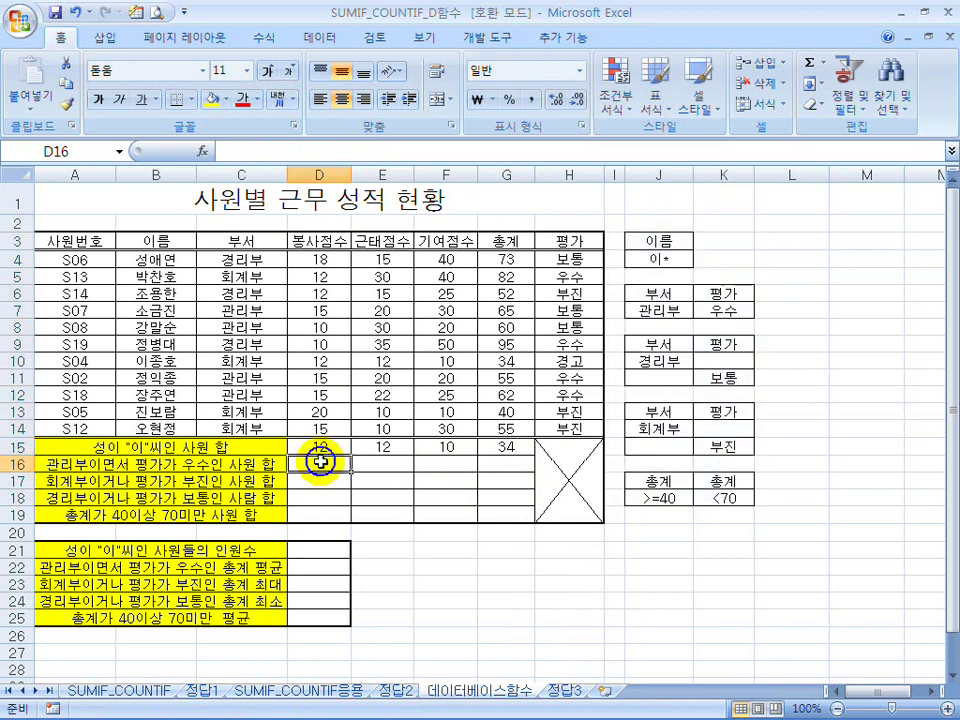
pyautogui.write('=s')
pyautogui.press('BackSpace')
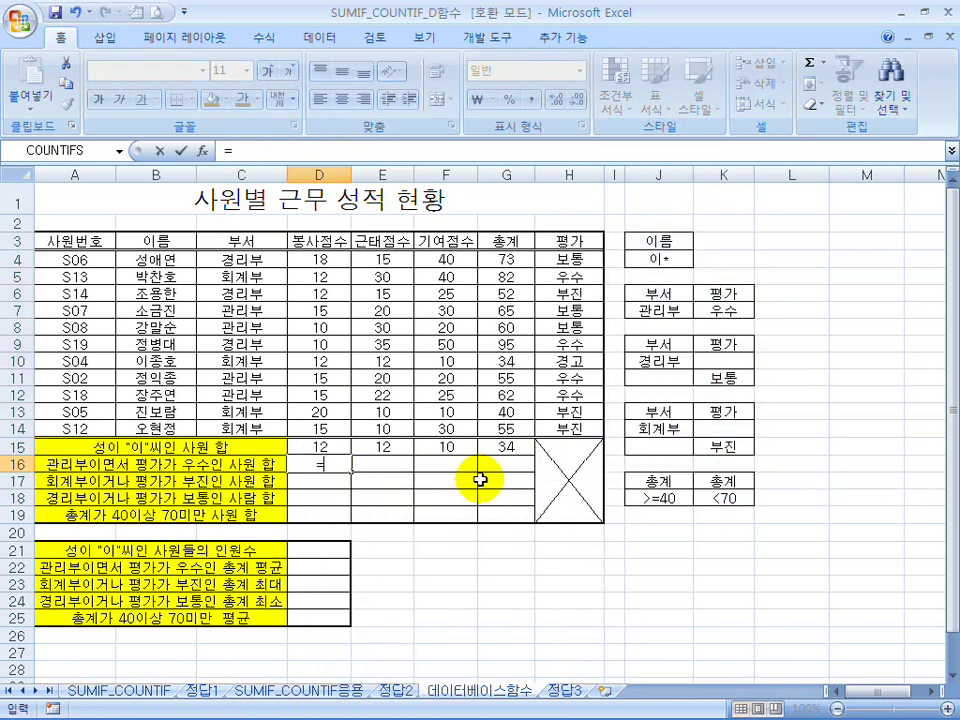
pyautogui.write('dsum(')
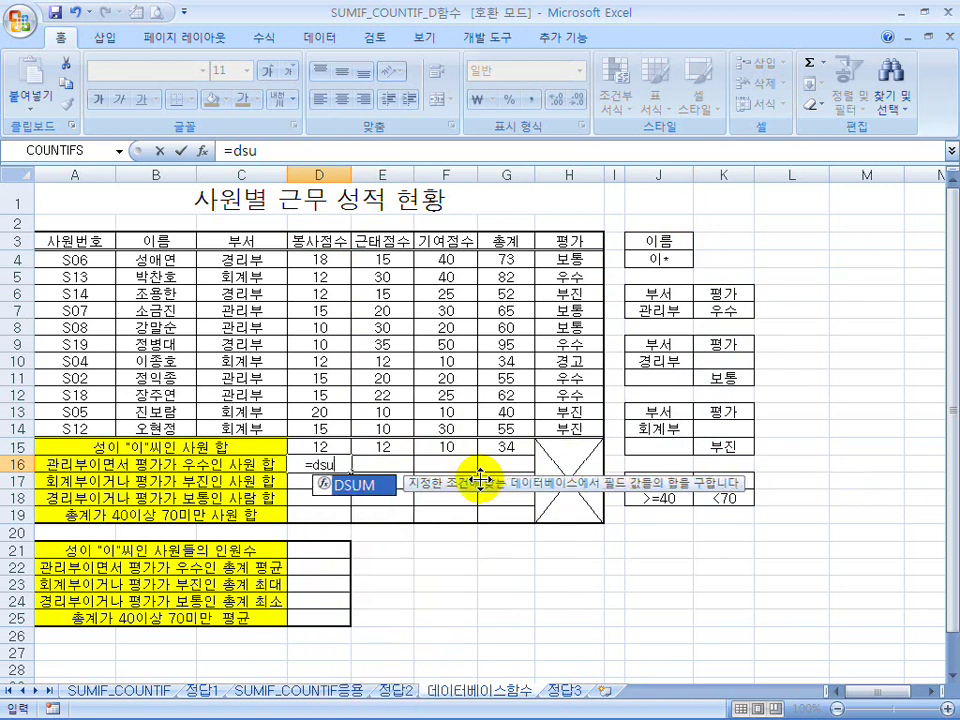
pyautogui.moveTo(68, 240); pyautogui.dragTo(562, 425)
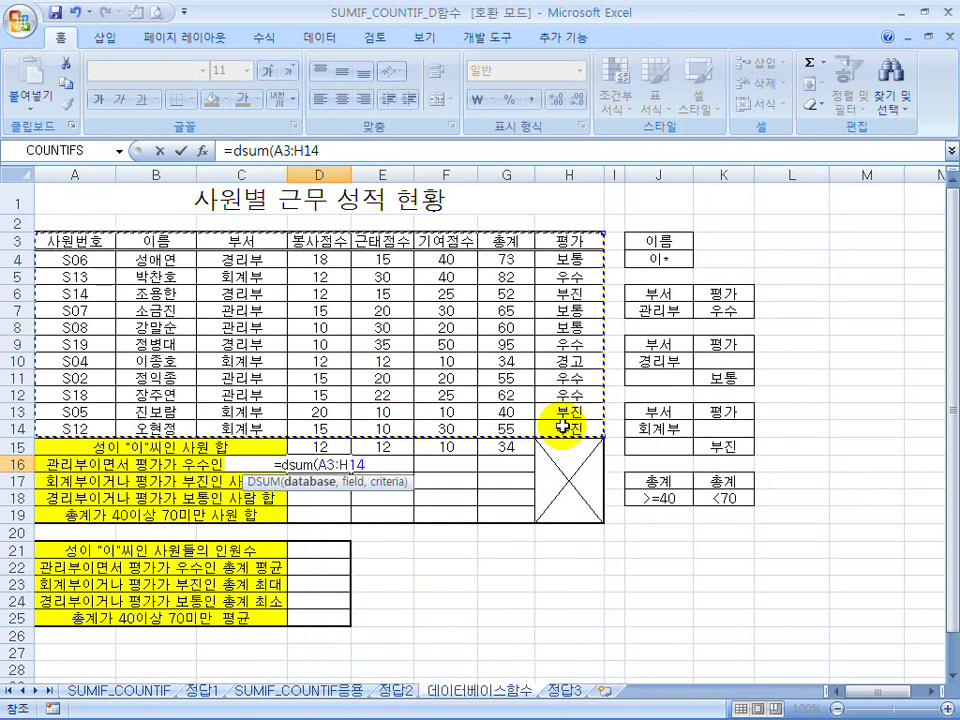
pyautogui.press('F4')
pyautogui.write(',')
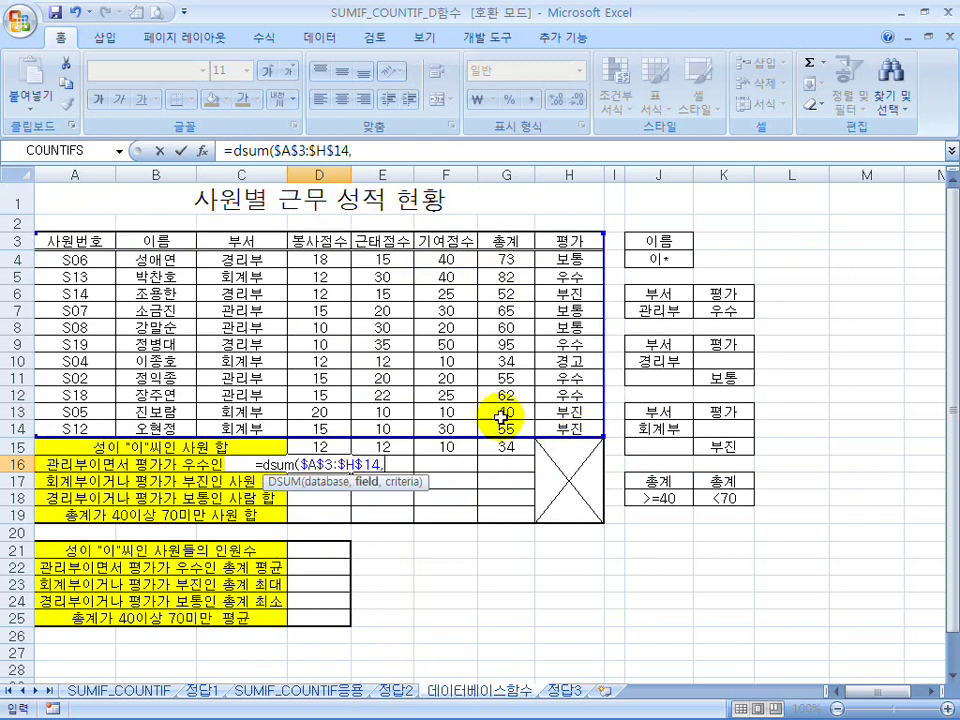
# - Complete the D16 DSUM formula with the 봉사점수 heading D3 as field and $J$6:$K$7 as absolute criteria
pyautogui.click(330, 241)
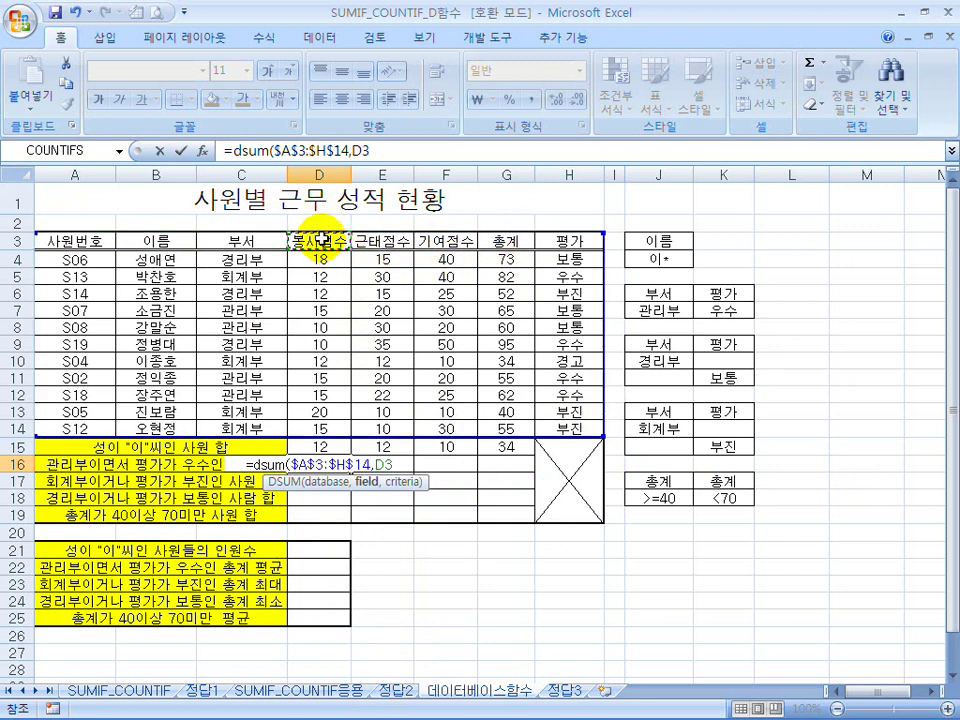
pyautogui.write(',')
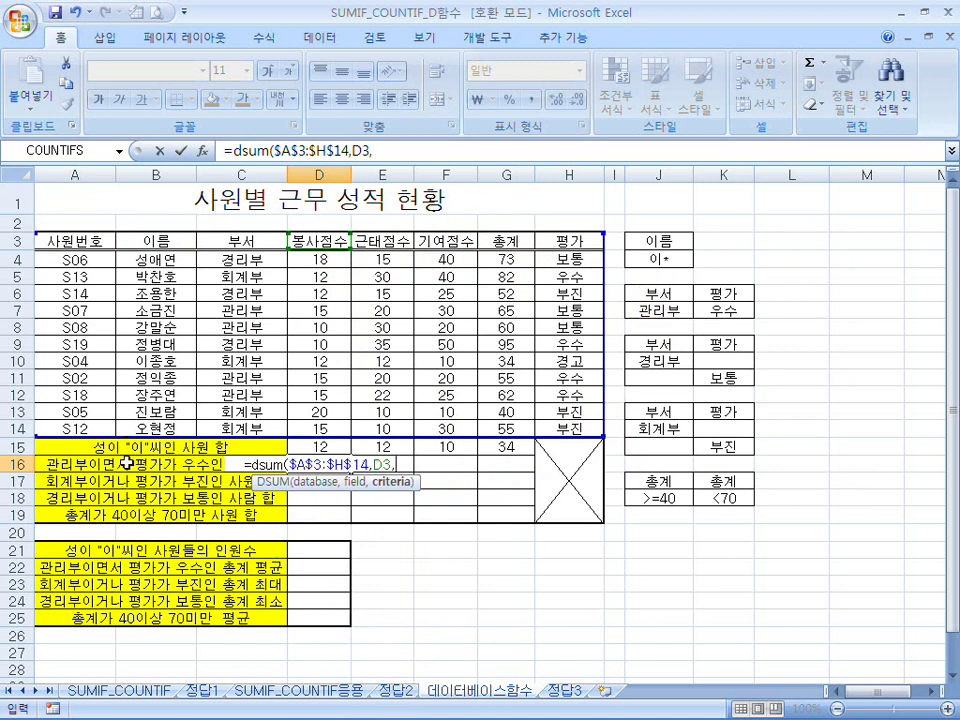
pyautogui.moveTo(656, 296); pyautogui.dragTo(716, 313)
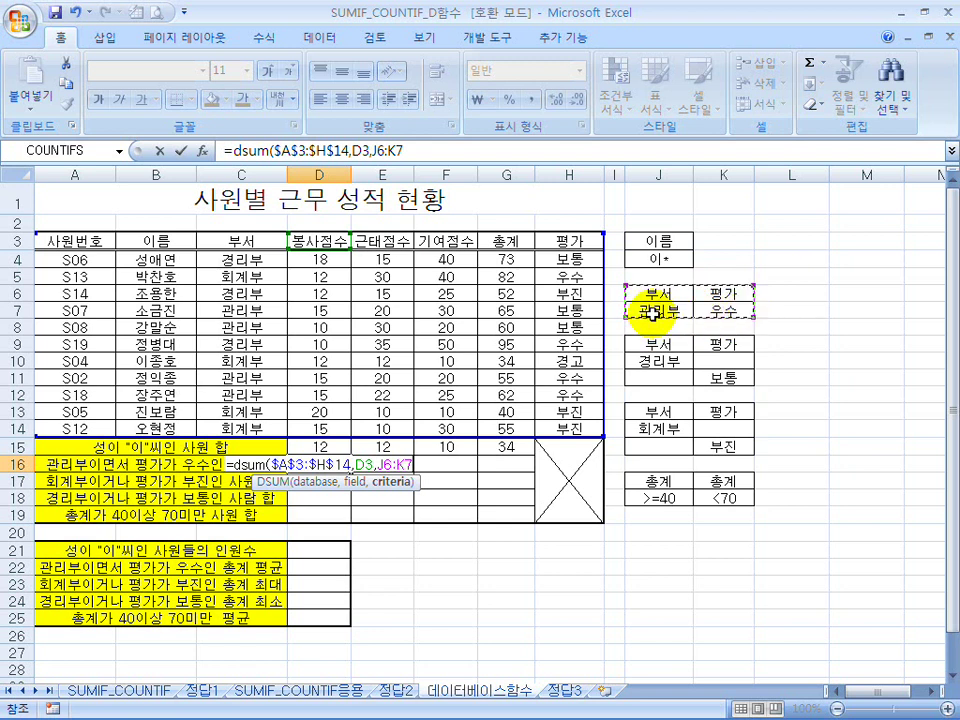
pyautogui.press('F4')
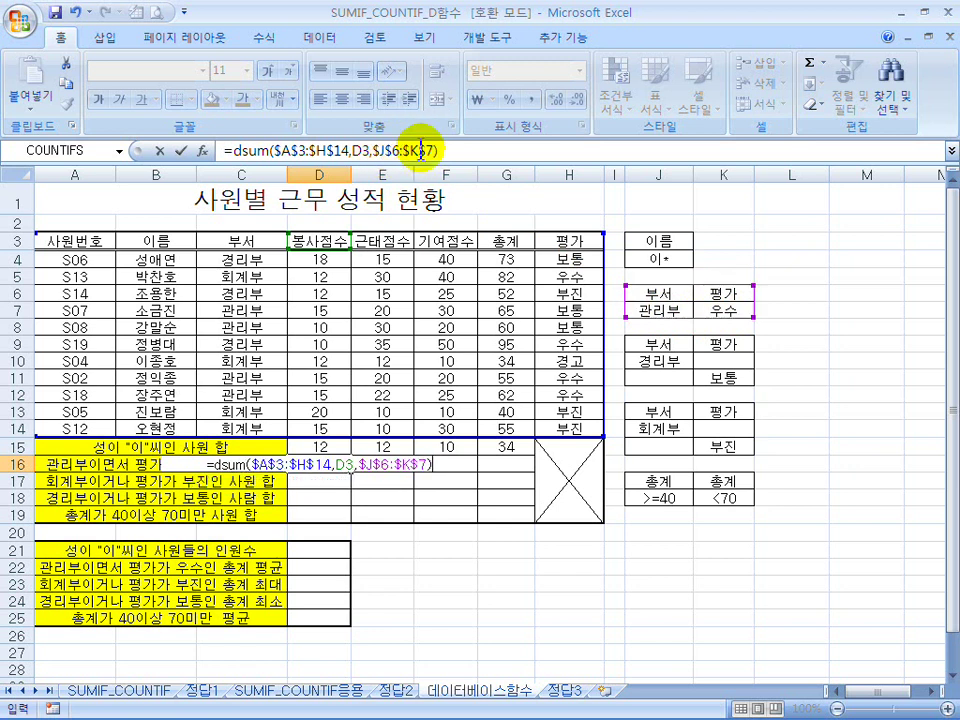
pyautogui.press('Return')
# - Fill the D16 DSUM formula across to G16 without formatting
pyautogui.click(318, 464)
pyautogui.moveTo(351, 471); pyautogui.dragTo(550, 482)
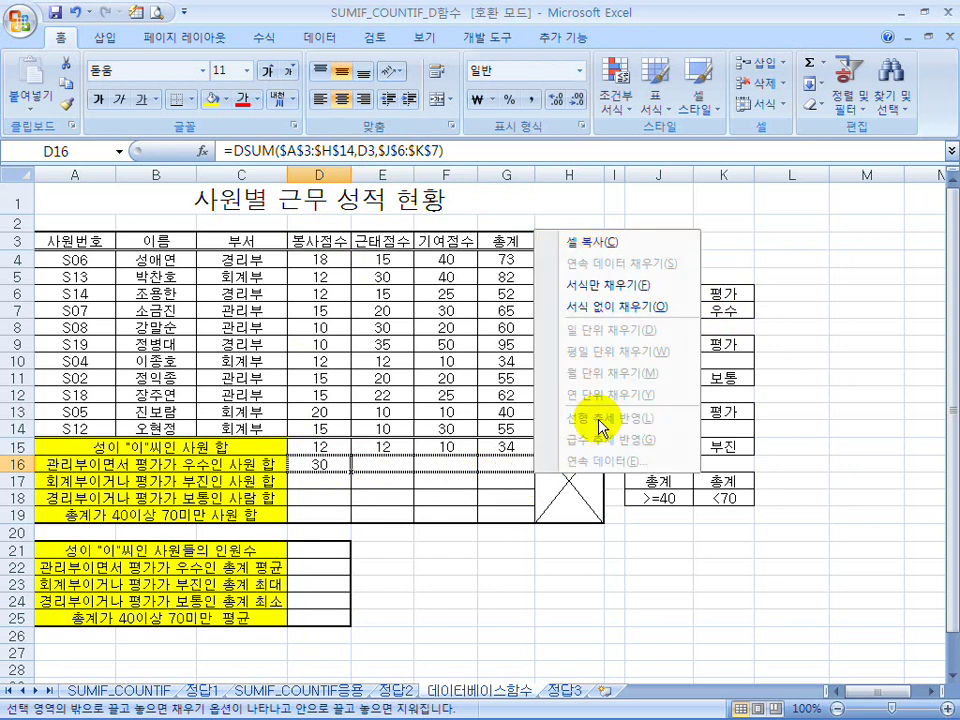
pyautogui.click(619, 309)
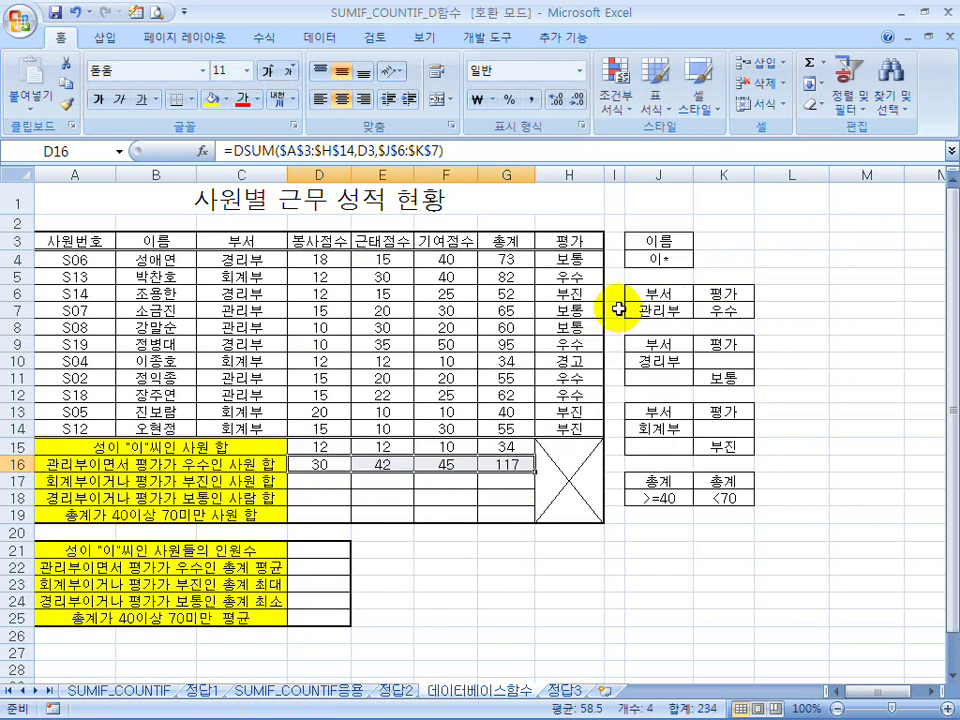
# - Start a DSUM formula in D17 with the absolute range $A$3:$H$14 as its database
pyautogui.click(343, 482)
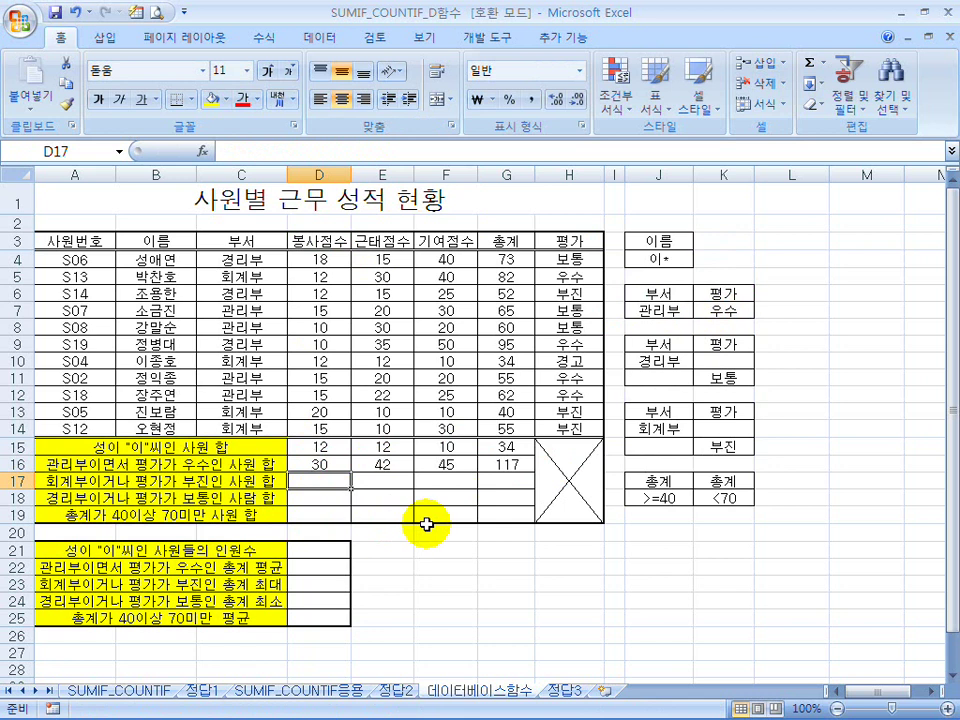
pyautogui.write('=dsum(')
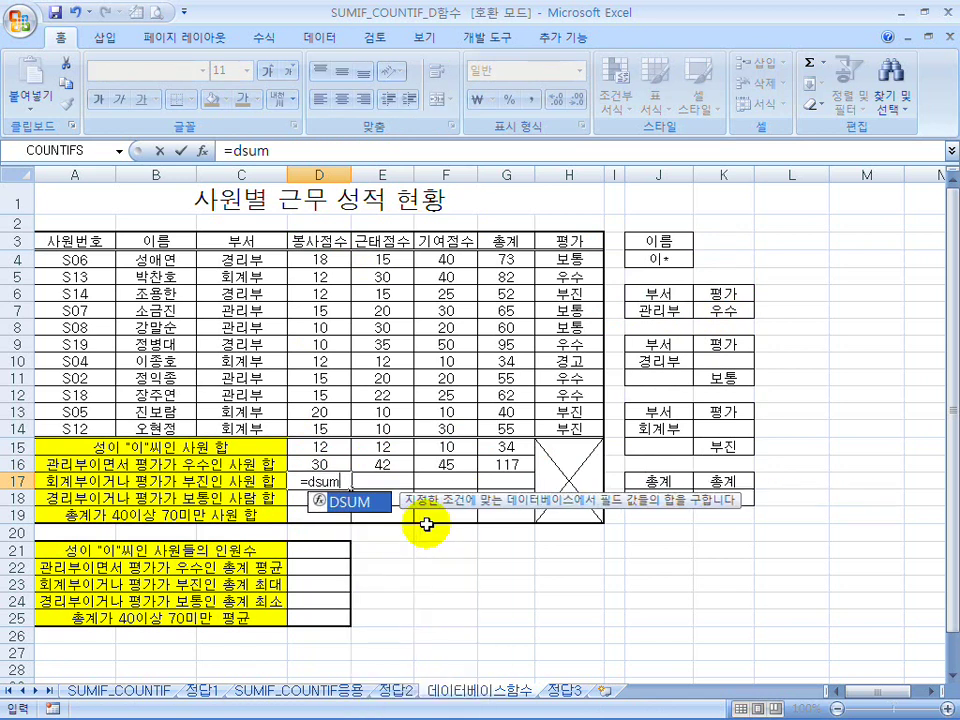
pyautogui.moveTo(75, 241); pyautogui.dragTo(574, 420)
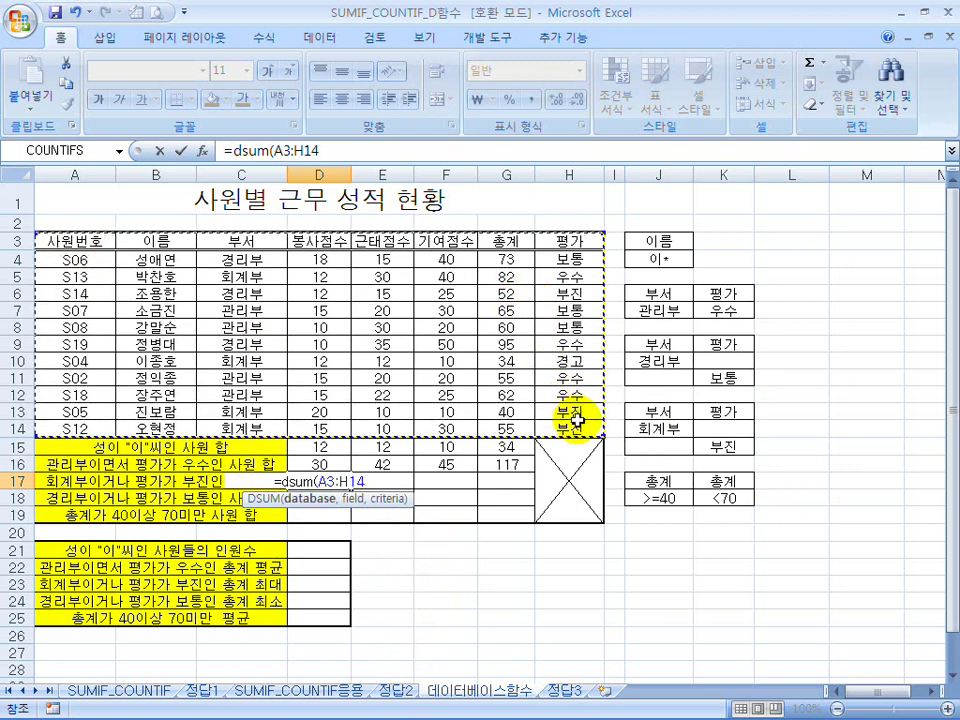
pyautogui.press('F4')
pyautogui.write(',')
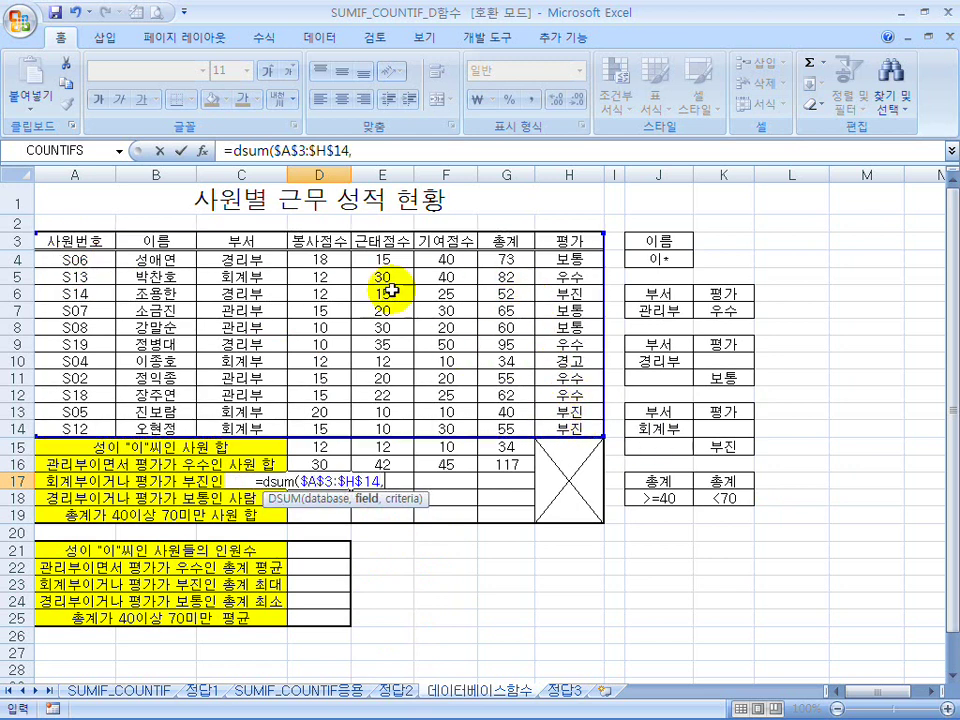
# - Complete the D17 DSUM formula with the 봉사점수 heading D3 as field and $J$13:$K$15 as absolute criteria
pyautogui.click(322, 240)
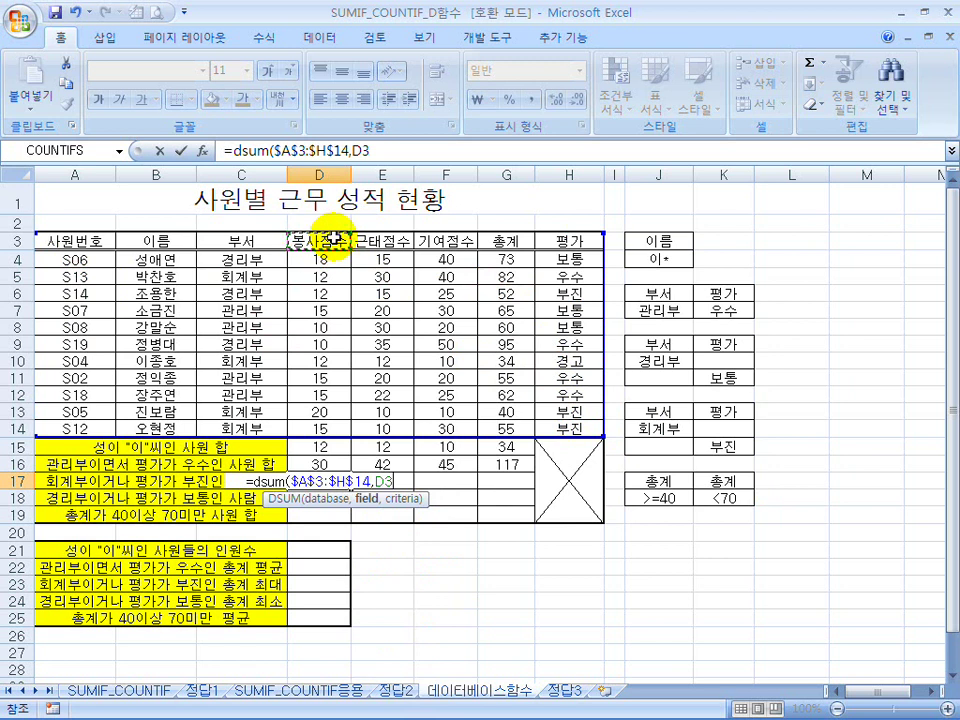
pyautogui.write(',')
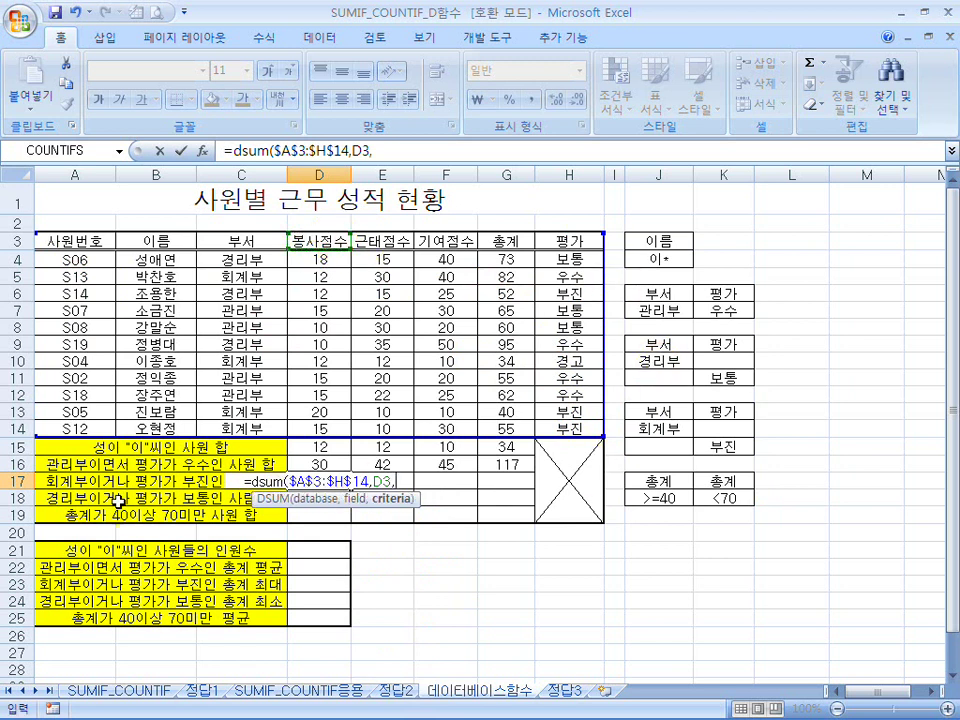
pyautogui.click(659, 413)
pyautogui.moveTo(659, 413); pyautogui.dragTo(725, 458)
pyautogui.press('F4')
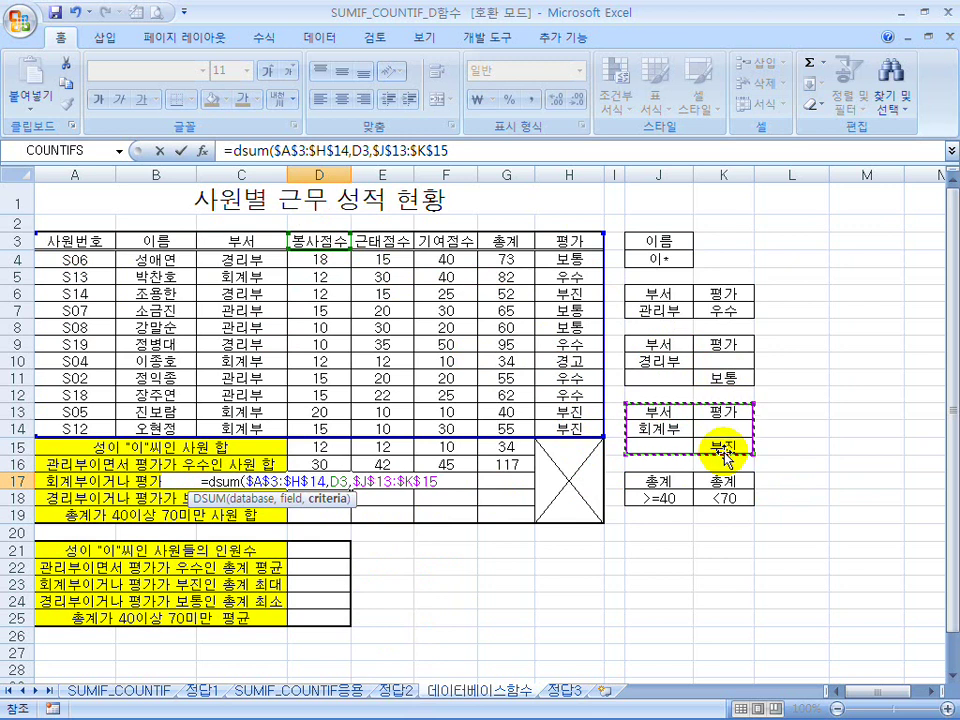
pyautogui.write(')')
pyautogui.press('Return')
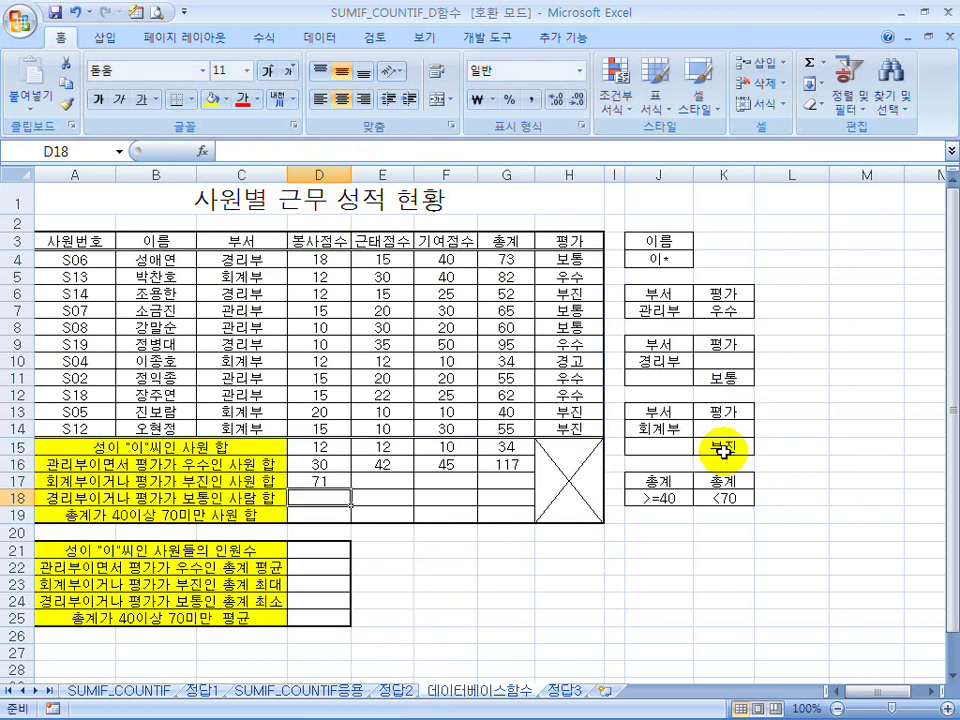
# - Compare the 회계부-or-부진 condition in row 17 with adding two SUMIF results, checking the 부서 column and the criteria headings J9:K9
pyautogui.click(328, 480)
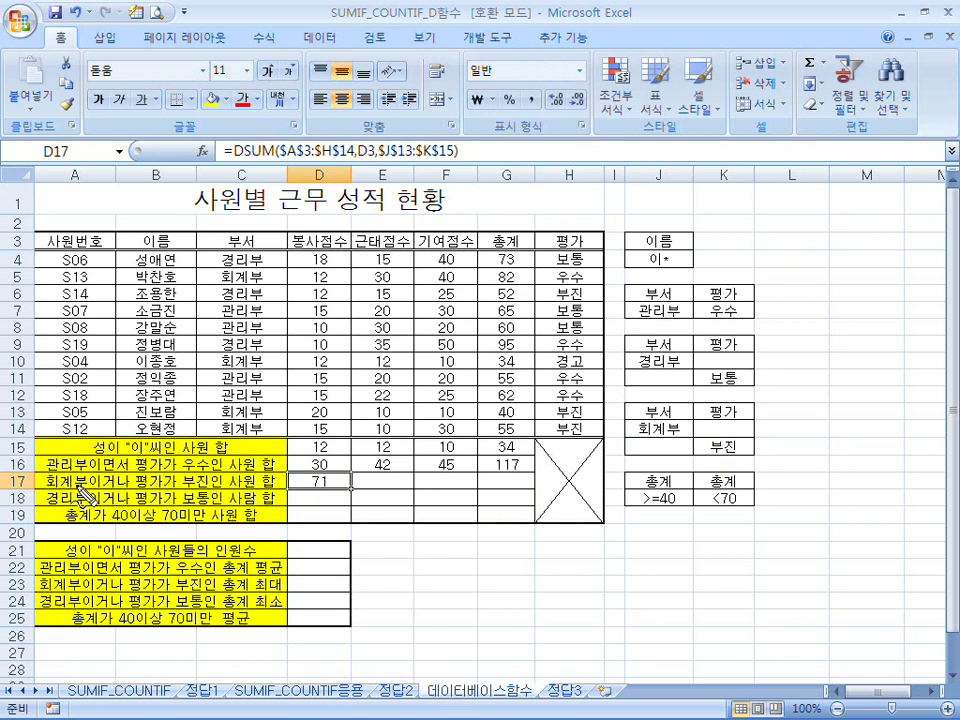
pyautogui.moveTo(45, 495); pyautogui.dragTo(228, 489)
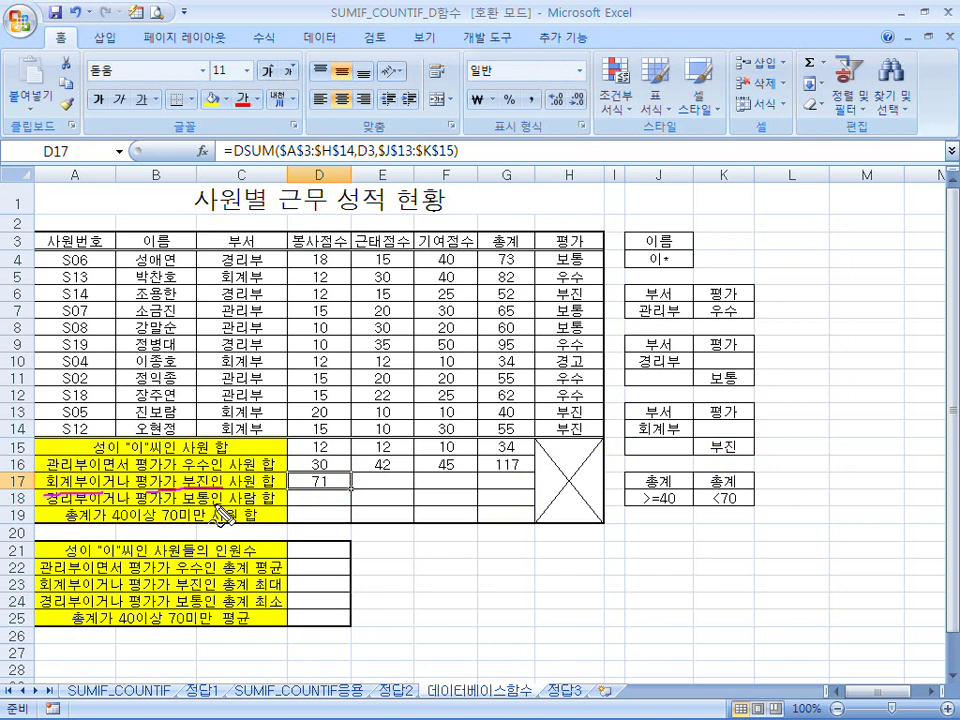
pyautogui.moveTo(368, 557)
pyautogui.mouseDown()
pyautogui.moveTo(385, 554)
pyautogui.moveTo(422, 578)
pyautogui.moveTo(476, 566)
pyautogui.moveTo(493, 585)
pyautogui.moveTo(474, 540)
pyautogui.moveTo(512, 572)
pyautogui.moveTo(574, 588)
pyautogui.moveTo(598, 614)
pyautogui.moveTo(613, 601)
pyautogui.moveTo(622, 624)
pyautogui.mouseUp()
pyautogui.moveTo(680, 592); pyautogui.dragTo(740, 594)
pyautogui.moveTo(713, 578); pyautogui.dragTo(715, 620)
pyautogui.moveTo(780, 600)
pyautogui.mouseDown()
pyautogui.moveTo(857, 600)
pyautogui.moveTo(783, 608)
pyautogui.mouseUp()
pyautogui.moveTo(905, 568); pyautogui.dragTo(900, 618)
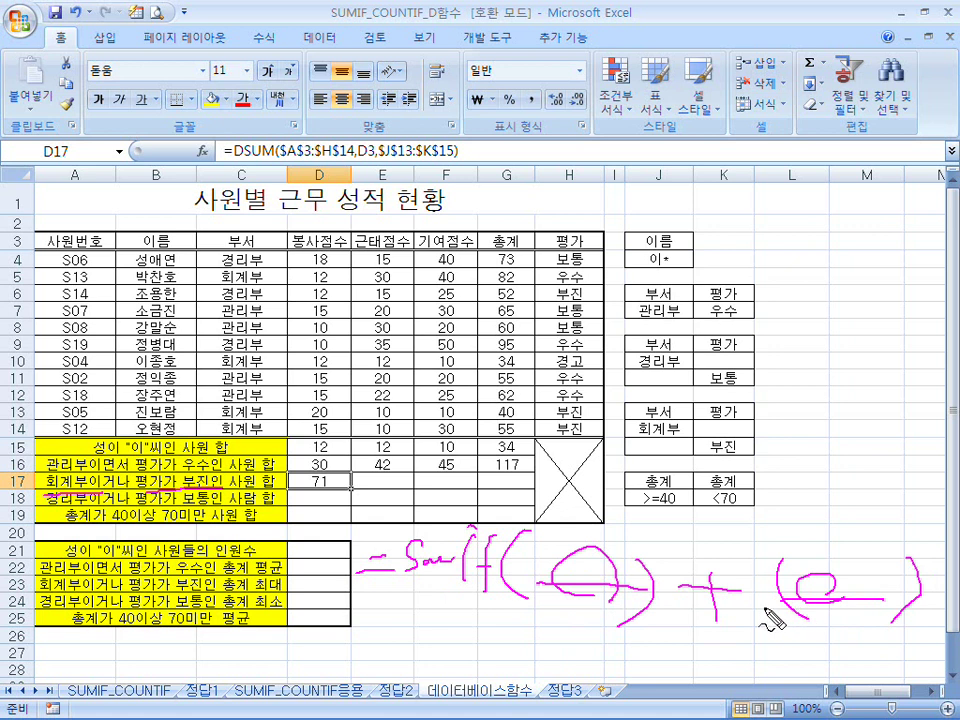
pyautogui.moveTo(256, 298)
pyautogui.mouseDown()
pyautogui.moveTo(270, 296)
pyautogui.moveTo(266, 276)
pyautogui.moveTo(252, 400)
pyautogui.moveTo(225, 255)
pyautogui.moveTo(288, 365)
pyautogui.mouseUp()
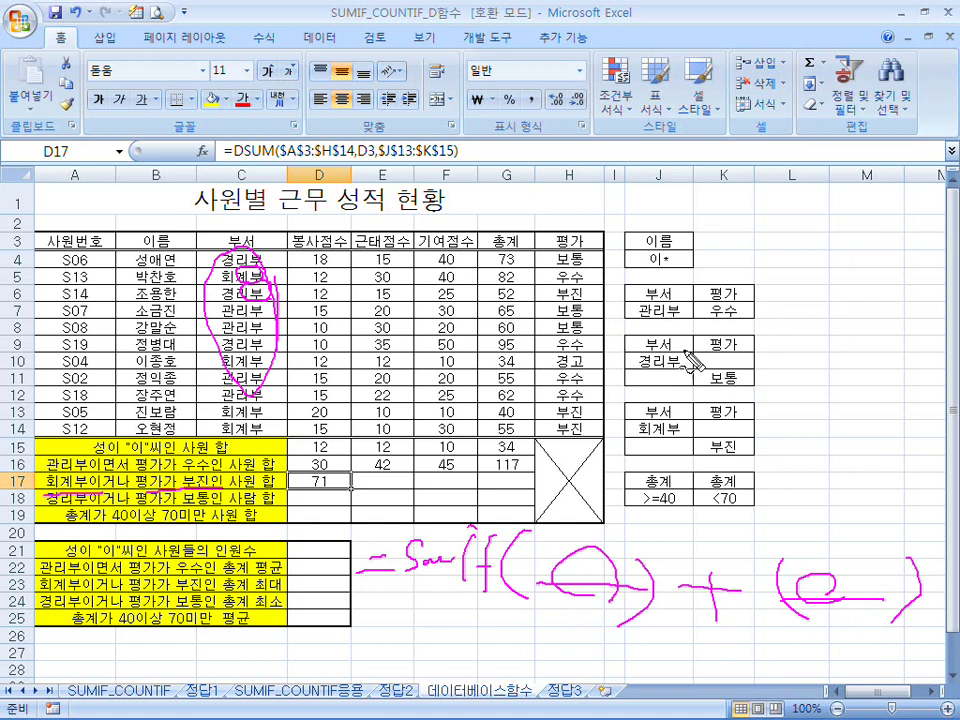
pyautogui.moveTo(650, 347); pyautogui.dragTo(668, 343)
pyautogui.moveTo(737, 355)
pyautogui.mouseDown()
pyautogui.moveTo(712, 340)
pyautogui.moveTo(738, 354)
pyautogui.mouseUp()
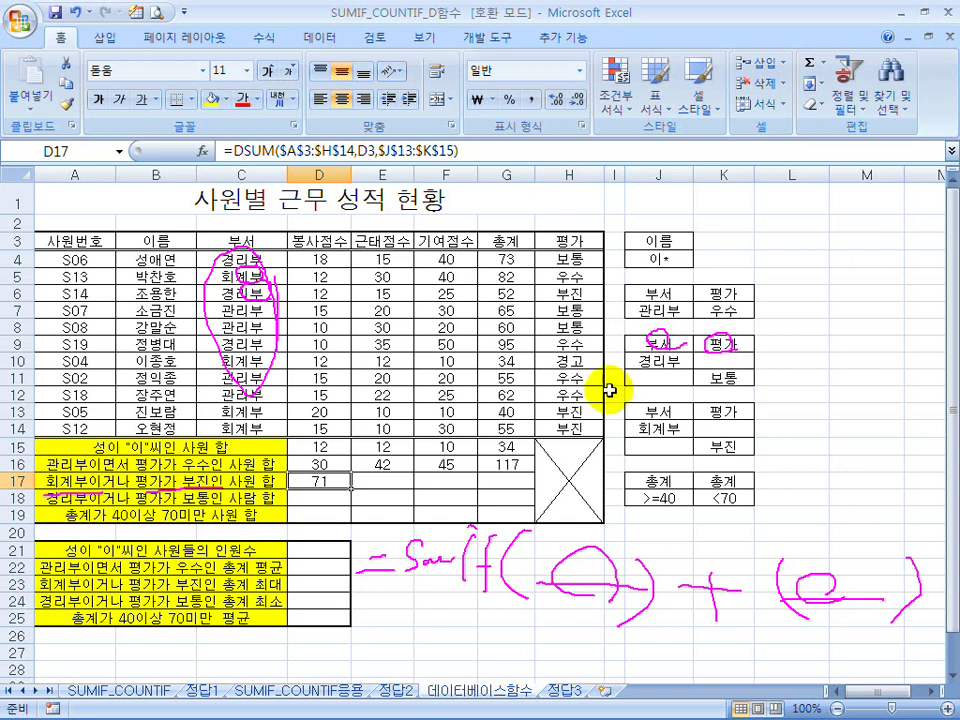
# - Examine the 회계부 entries in C13:C14 together with their 봉사점수 values and 부진 ratings
pyautogui.press('Escape')
pyautogui.moveTo(240, 410); pyautogui.dragTo(247, 422)
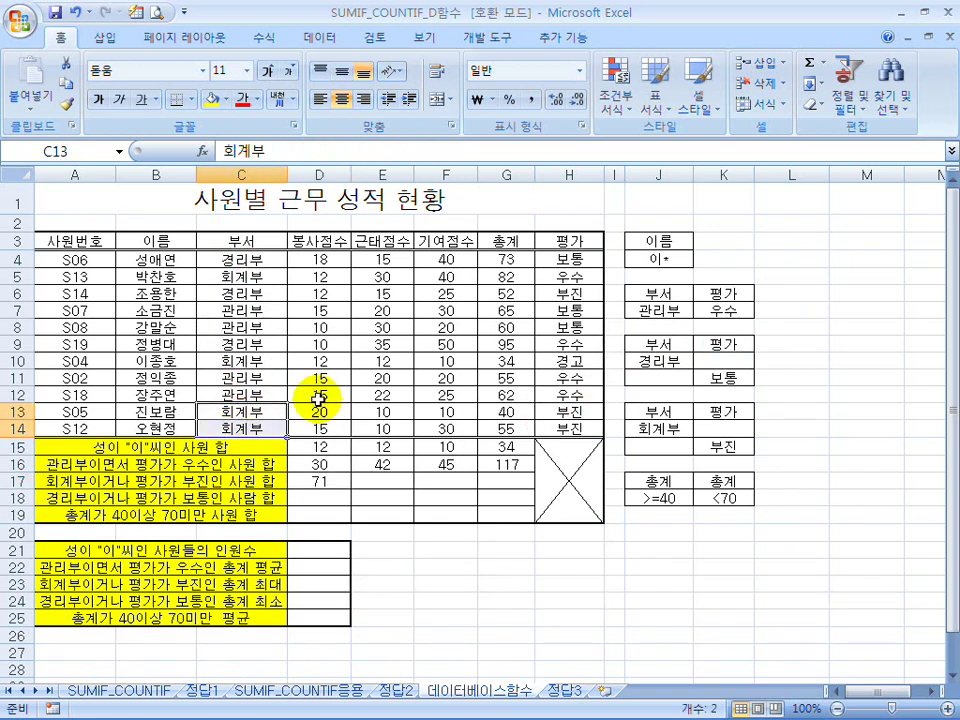
pyautogui.moveTo(340, 430)
pyautogui.mouseDown()
pyautogui.moveTo(316, 432)
pyautogui.moveTo(330, 412)
pyautogui.mouseUp()
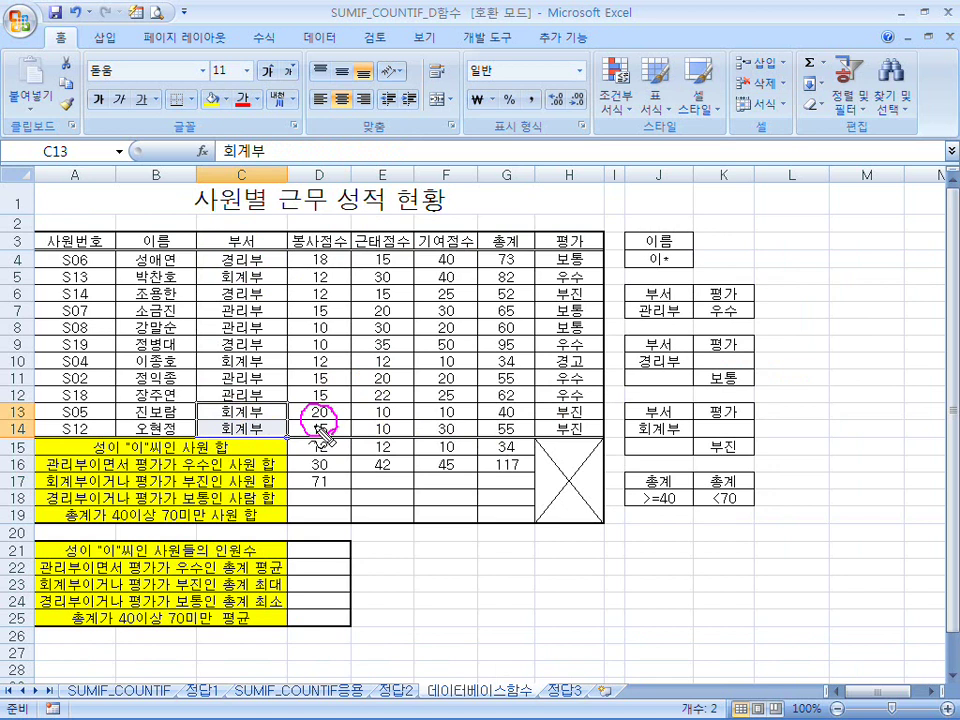
pyautogui.moveTo(330, 434); pyautogui.dragTo(318, 426)
pyautogui.moveTo(586, 410); pyautogui.dragTo(586, 442)
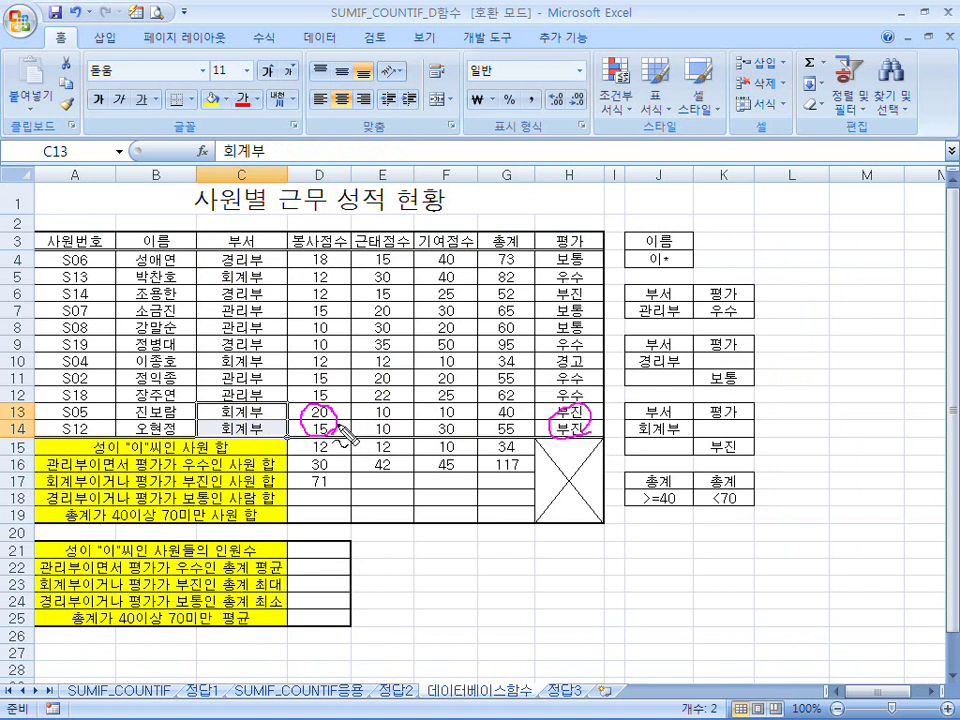
# - Examine why adding two SUMIF results counts rows 13 and 14 twice, against the criteria range J13:K15 and the 부서 and 이름 columns
pyautogui.moveTo(434, 542)
pyautogui.mouseDown()
pyautogui.moveTo(449, 564)
pyautogui.moveTo(484, 548)
pyautogui.moveTo(516, 567)
pyautogui.moveTo(506, 590)
pyautogui.mouseUp()
pyautogui.moveTo(532, 549)
pyautogui.mouseDown()
pyautogui.moveTo(537, 584)
pyautogui.moveTo(555, 584)
pyautogui.moveTo(586, 560)
pyautogui.moveTo(638, 560)
pyautogui.moveTo(655, 598)
pyautogui.moveTo(696, 566)
pyautogui.mouseUp()
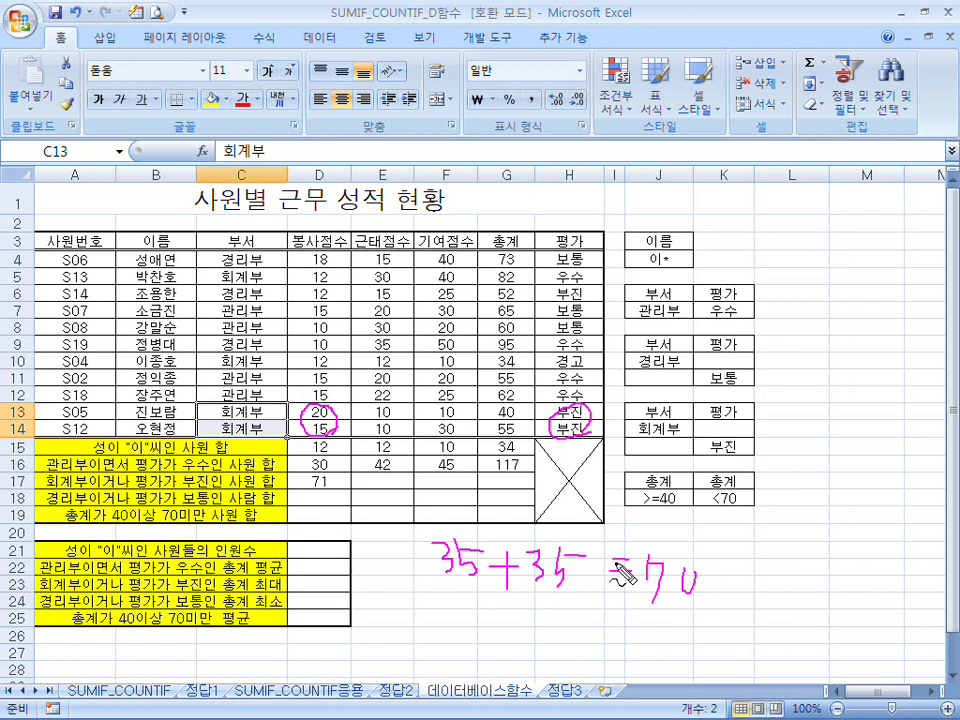
pyautogui.moveTo(704, 457)
pyautogui.mouseDown()
pyautogui.moveTo(752, 440)
pyautogui.moveTo(714, 458)
pyautogui.mouseUp()
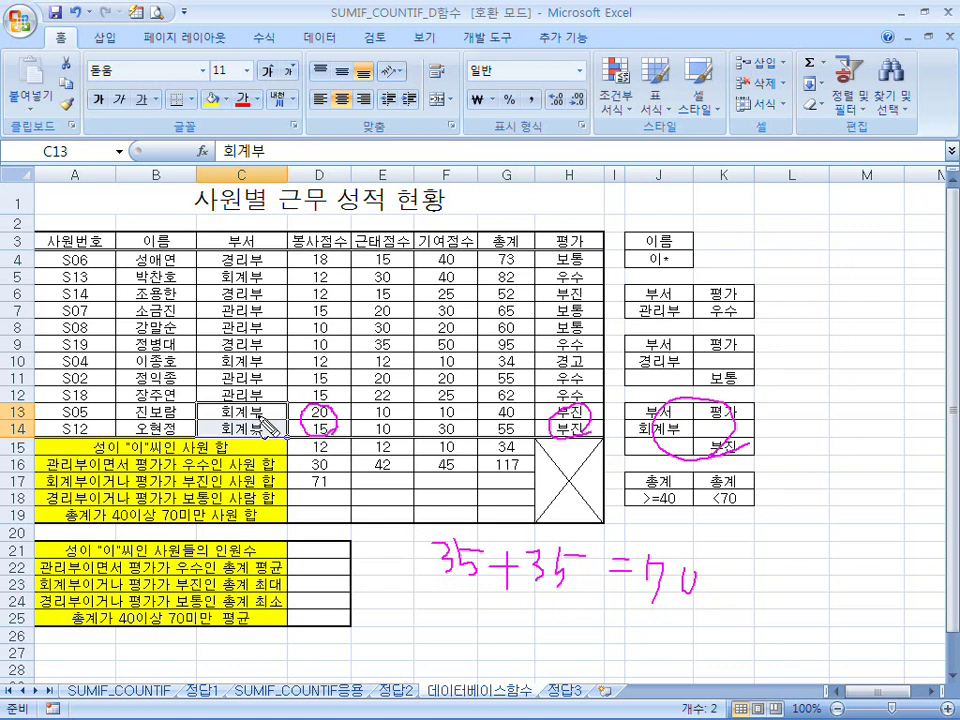
pyautogui.moveTo(200, 410)
pyautogui.mouseDown()
pyautogui.moveTo(300, 445)
pyautogui.moveTo(590, 420)
pyautogui.moveTo(450, 398)
pyautogui.moveTo(237, 410)
pyautogui.mouseUp()
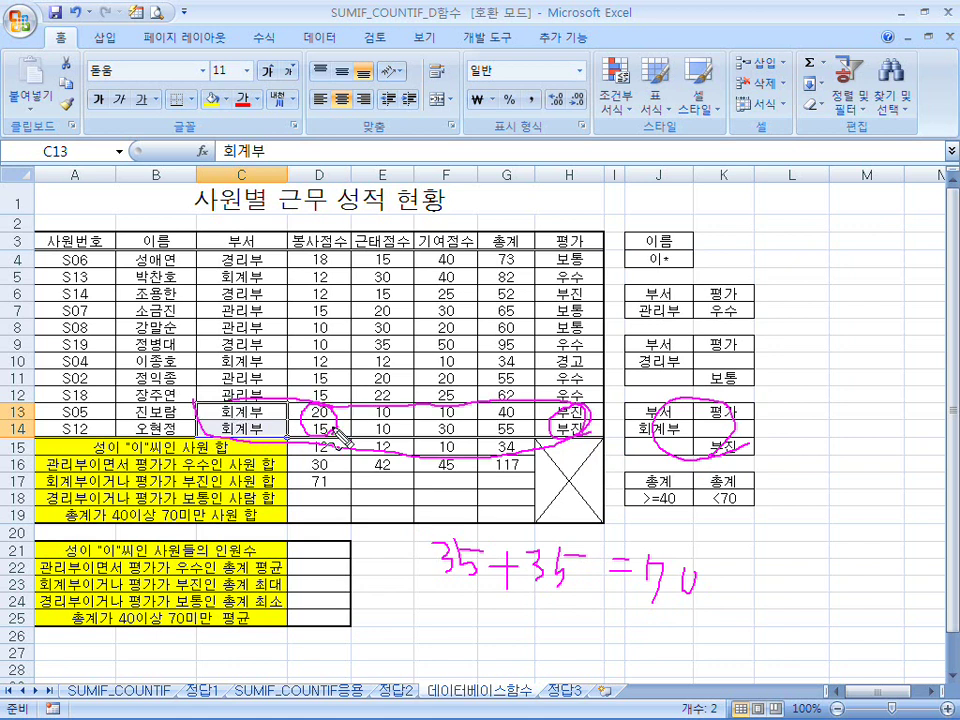
pyautogui.moveTo(556, 538)
pyautogui.mouseDown()
pyautogui.moveTo(527, 562)
pyautogui.moveTo(562, 620)
pyautogui.mouseUp()
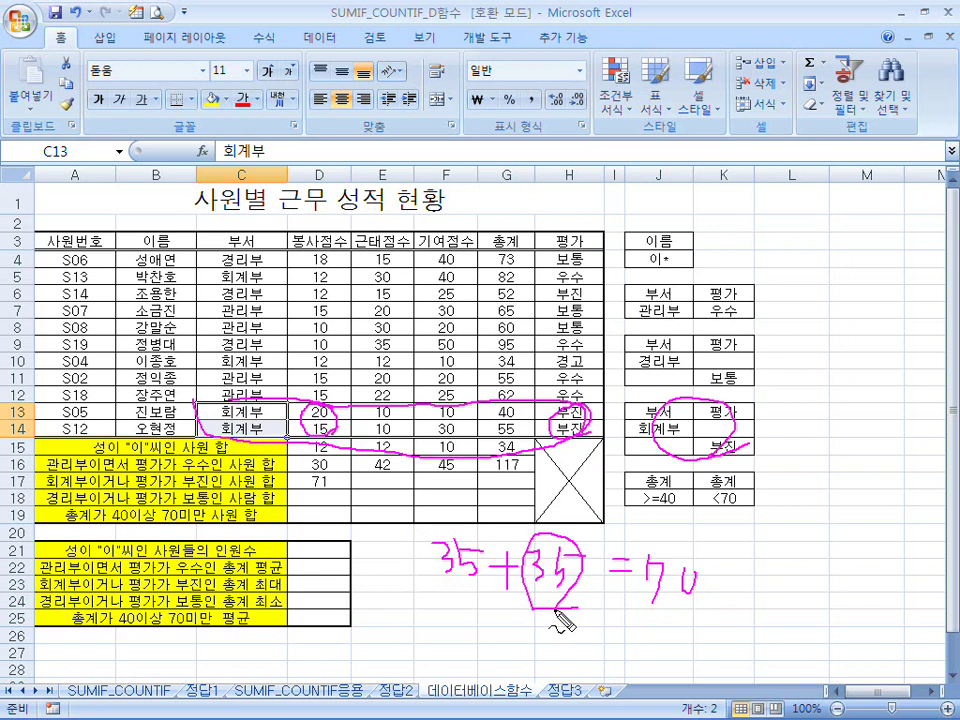
pyautogui.moveTo(585, 523); pyautogui.dragTo(516, 612)
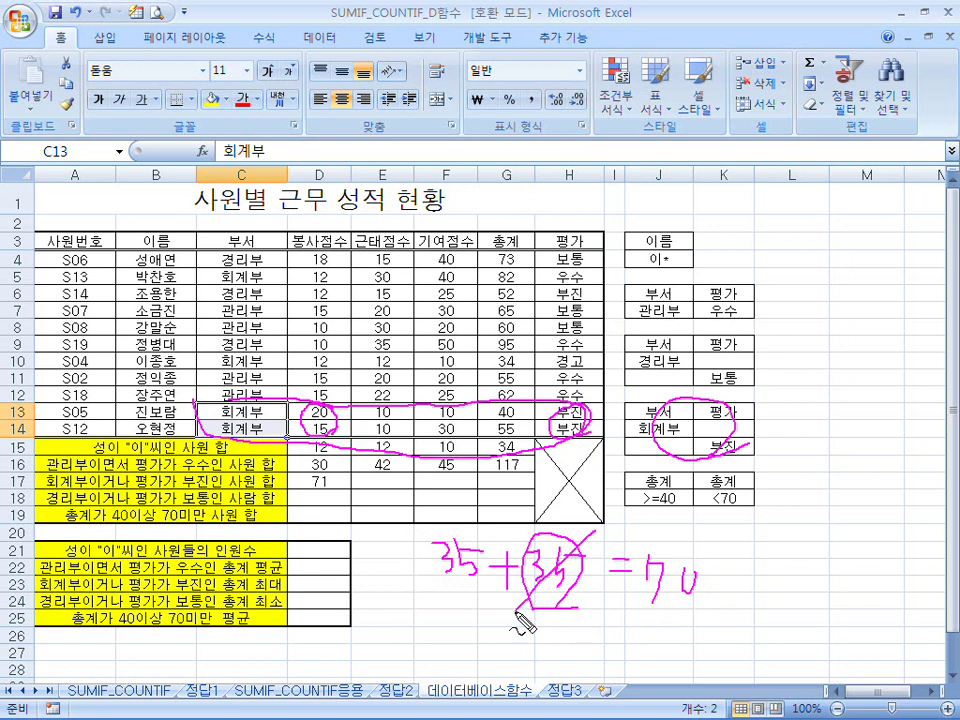
pyautogui.moveTo(225, 226); pyautogui.dragTo(265, 250)
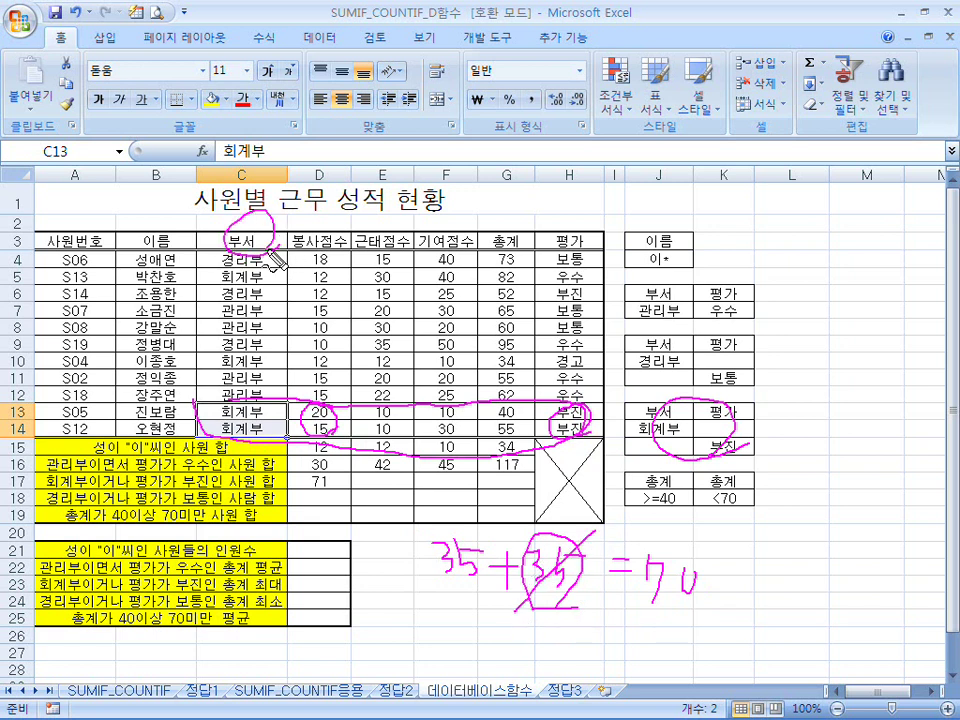
pyautogui.moveTo(170, 218)
pyautogui.mouseDown()
pyautogui.moveTo(180, 250)
pyautogui.moveTo(150, 370)
pyautogui.moveTo(187, 348)
pyautogui.mouseUp()
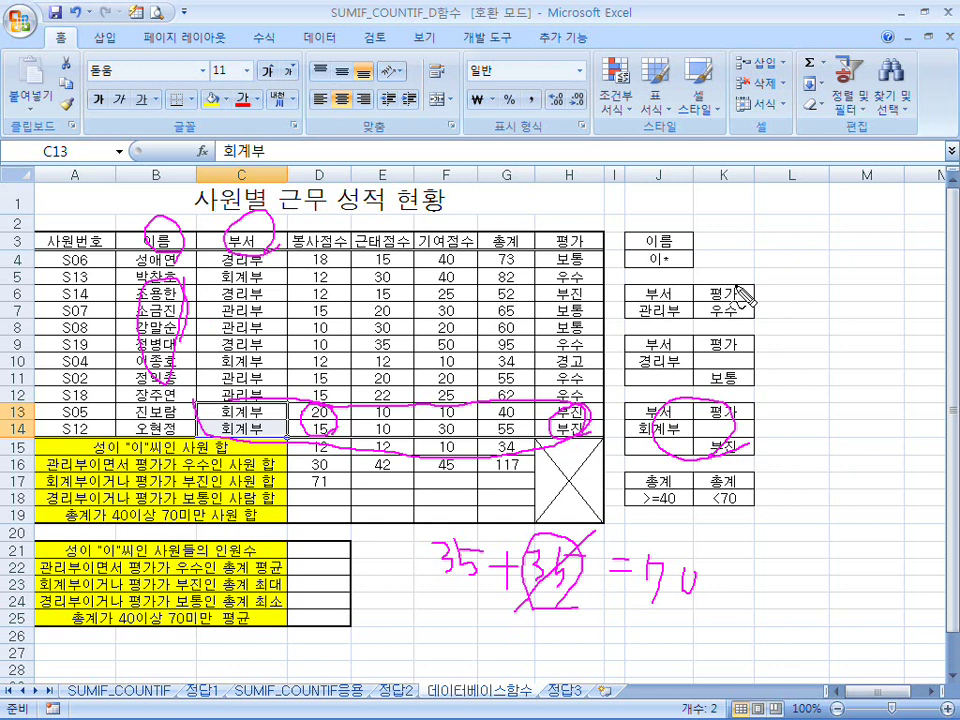
pyautogui.press('Escape')
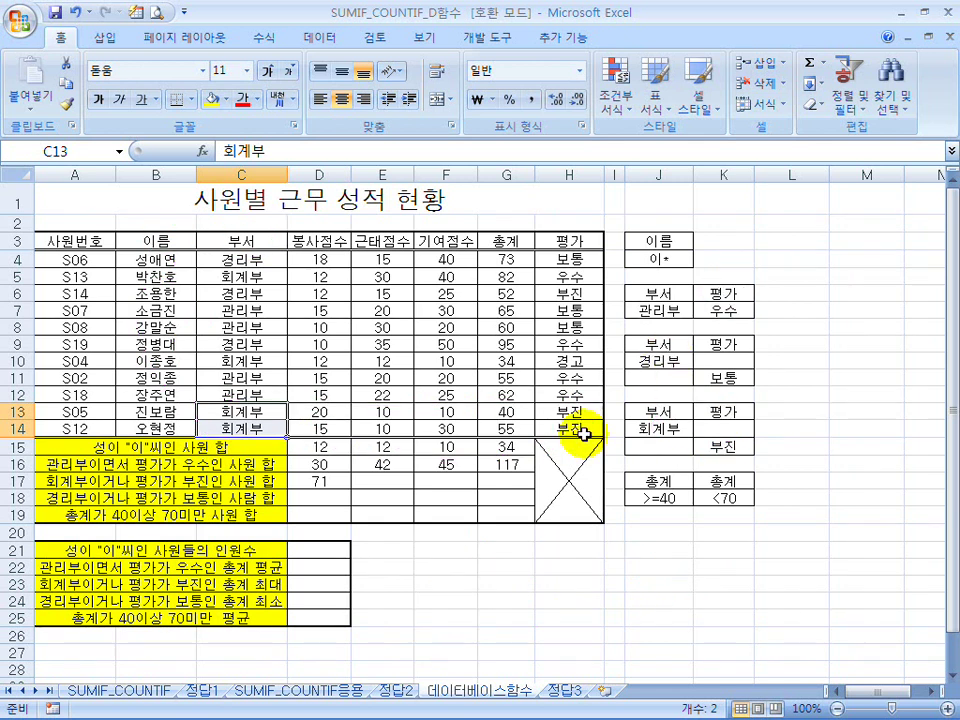
# - Fill the D17 DSUM formula across to G17 without formatting and compare the row with the 정답3 answer sheet
pyautogui.click(325, 483)
pyautogui.moveTo(349, 487); pyautogui.dragTo(520, 500)
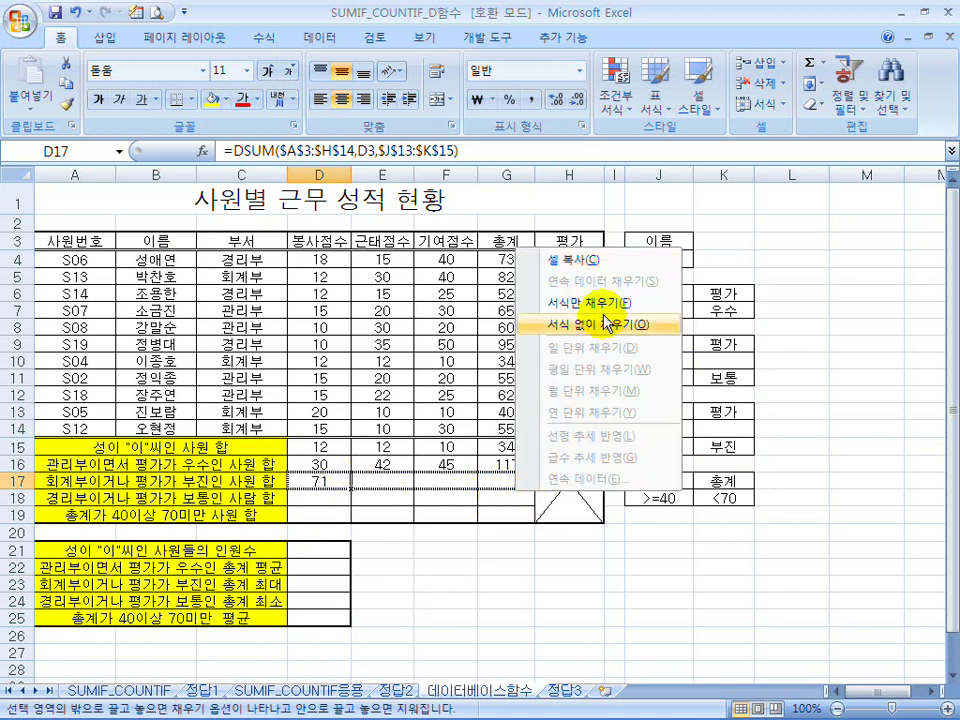
pyautogui.click(553, 326)
pyautogui.click(318, 500)
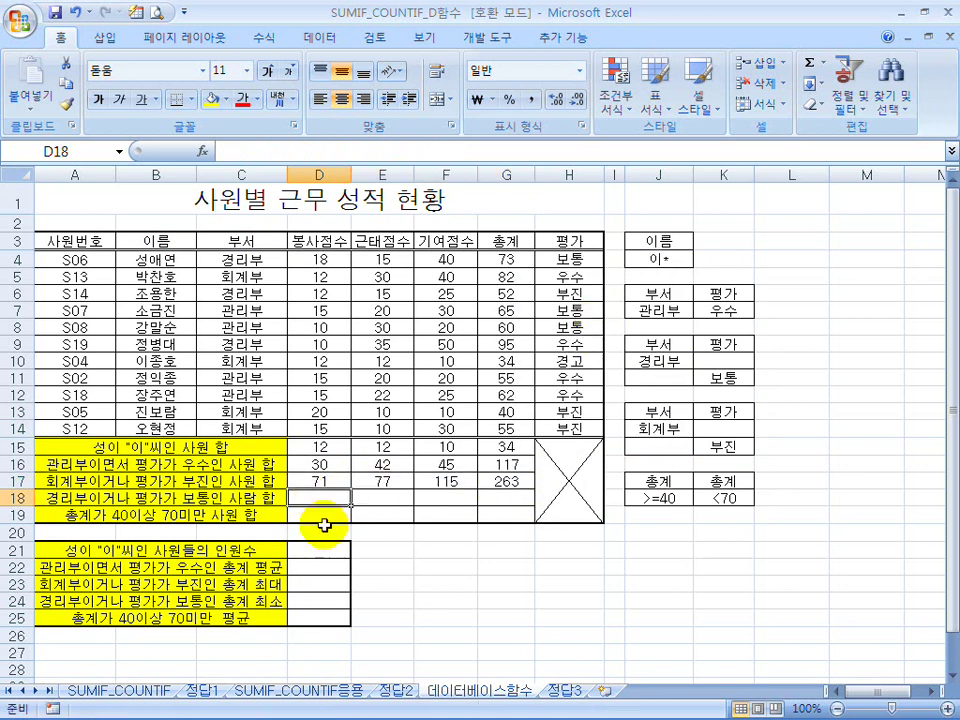
pyautogui.click(563, 690)
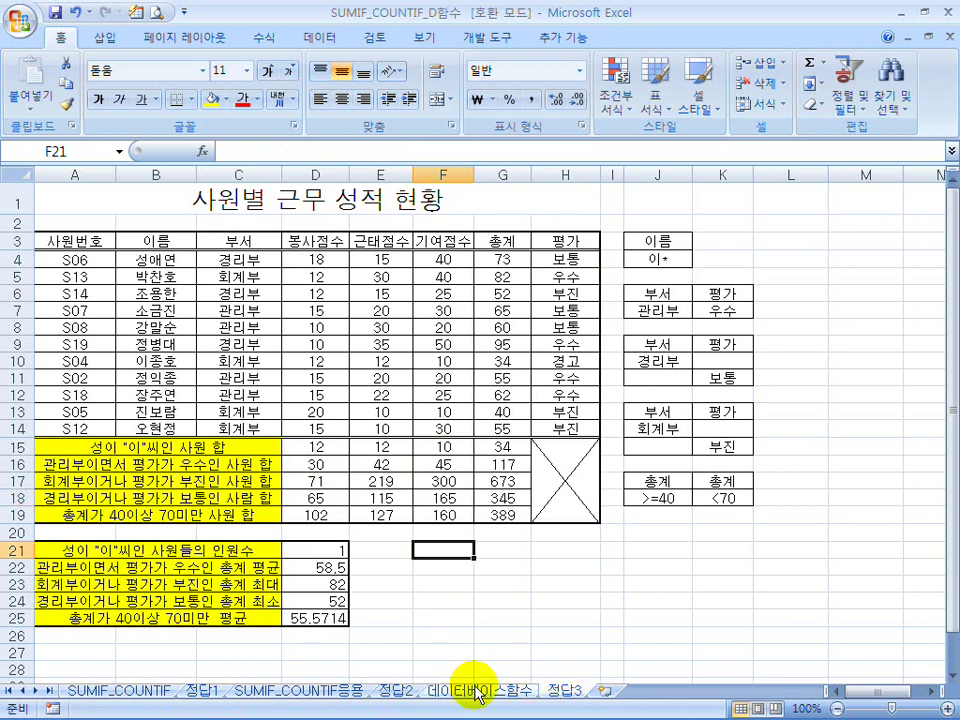
pyautogui.click(505, 690)
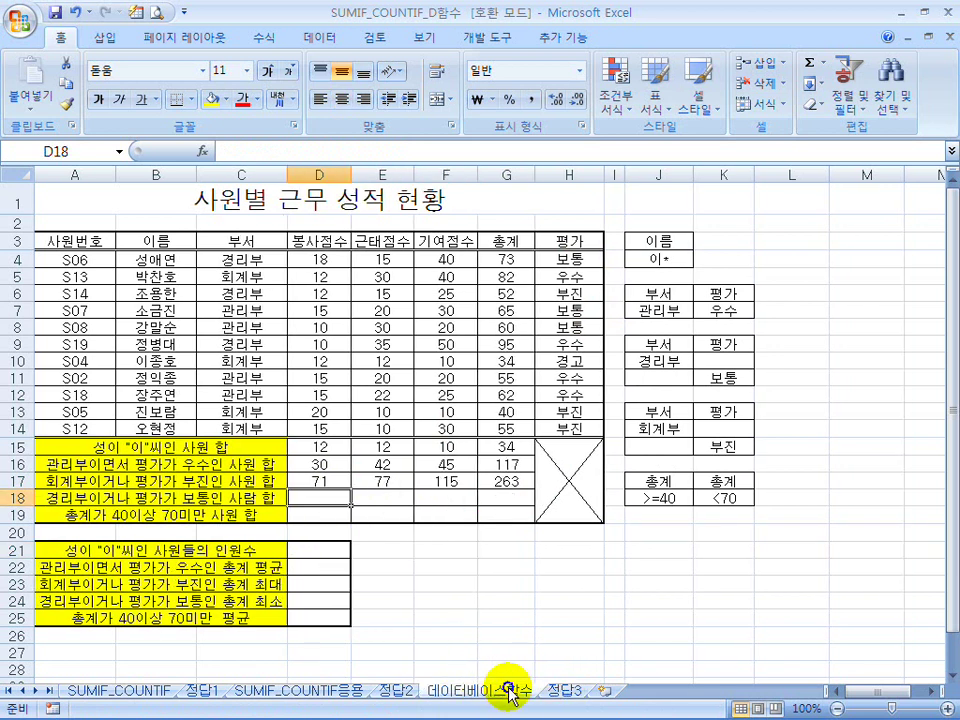
# - Examine the row 19 condition as a number range that includes 40 and stops below 70
pyautogui.click(331, 519)
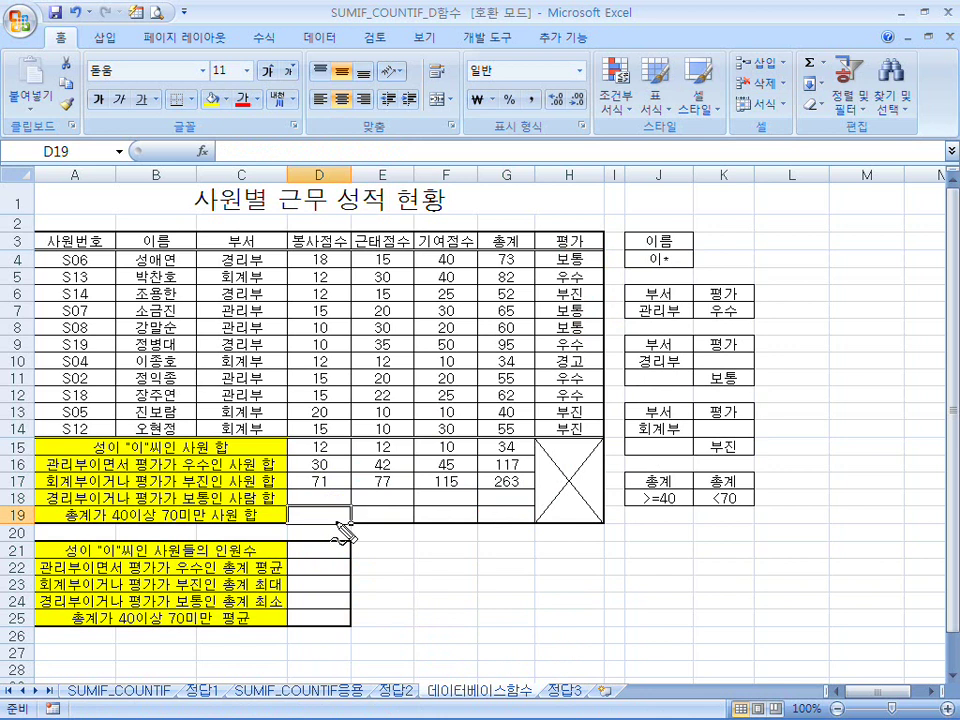
pyautogui.moveTo(385, 595); pyautogui.dragTo(736, 577)
pyautogui.moveTo(474, 572); pyautogui.dragTo(477, 656)
pyautogui.moveTo(471, 612); pyautogui.dragTo(484, 628)
pyautogui.moveTo(490, 620); pyautogui.dragTo(506, 630)
pyautogui.moveTo(633, 598)
pyautogui.mouseDown()
pyautogui.moveTo(628, 628)
pyautogui.moveTo(638, 643)
pyautogui.mouseUp()
pyautogui.moveTo(645, 555); pyautogui.dragTo(645, 582)
pyautogui.moveTo(483, 600)
pyautogui.mouseDown()
pyautogui.moveTo(484, 530)
pyautogui.moveTo(785, 497)
pyautogui.mouseUp()
pyautogui.moveTo(519, 563); pyautogui.dragTo(539, 528)
pyautogui.moveTo(539, 565)
pyautogui.mouseDown()
pyautogui.moveTo(562, 527)
pyautogui.moveTo(582, 523)
pyautogui.mouseUp()
pyautogui.moveTo(580, 565); pyautogui.dragTo(604, 522)
pyautogui.moveTo(604, 560)
pyautogui.mouseDown()
pyautogui.moveTo(624, 528)
pyautogui.moveTo(630, 590)
pyautogui.moveTo(650, 605)
pyautogui.moveTo(770, 558)
pyautogui.mouseUp()
pyautogui.moveTo(693, 588); pyautogui.dragTo(753, 518)
pyautogui.moveTo(700, 543)
pyautogui.mouseDown()
pyautogui.moveTo(745, 598)
pyautogui.moveTo(692, 619)
pyautogui.moveTo(740, 614)
pyautogui.mouseUp()
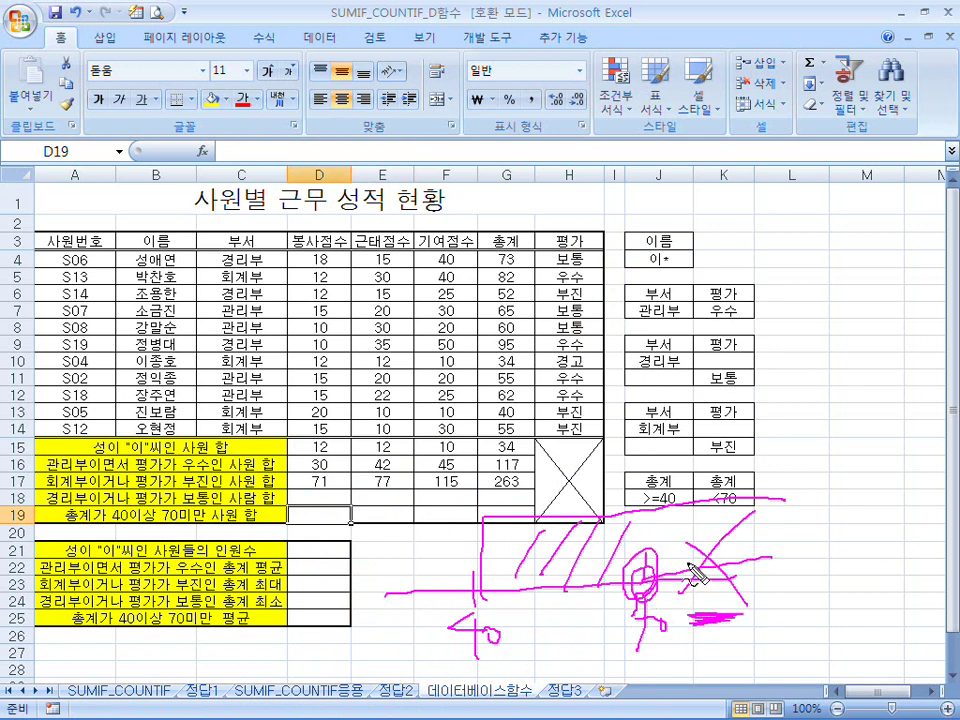
# - Relate the 총계 criteria in J17:K18 to the 총계 and 평가 columns, and review the other criteria and score headings
pyautogui.moveTo(750, 512)
pyautogui.mouseDown()
pyautogui.moveTo(690, 465)
pyautogui.moveTo(700, 553)
pyautogui.mouseUp()
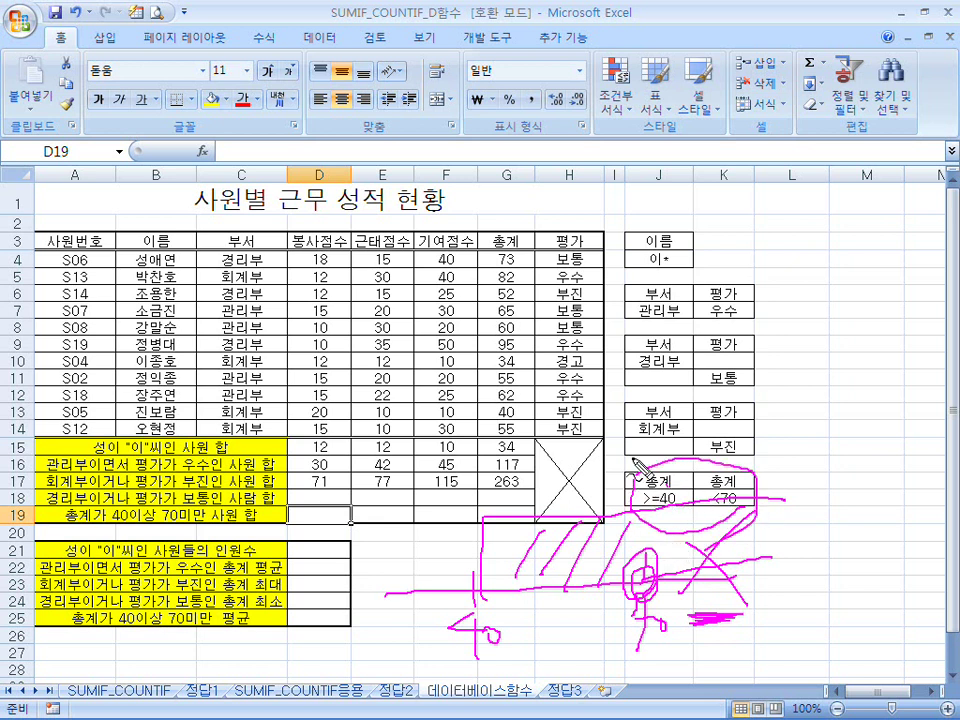
pyautogui.moveTo(588, 288); pyautogui.dragTo(556, 378)
pyautogui.moveTo(546, 305); pyautogui.dragTo(539, 311)
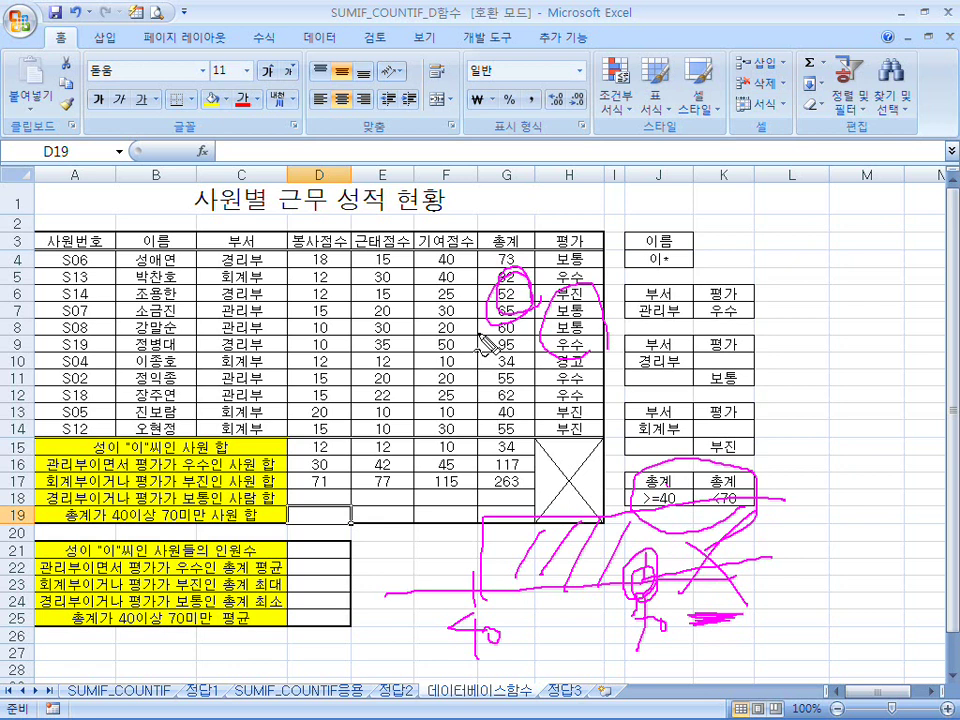
pyautogui.press('Escape')
pyautogui.click(702, 408)
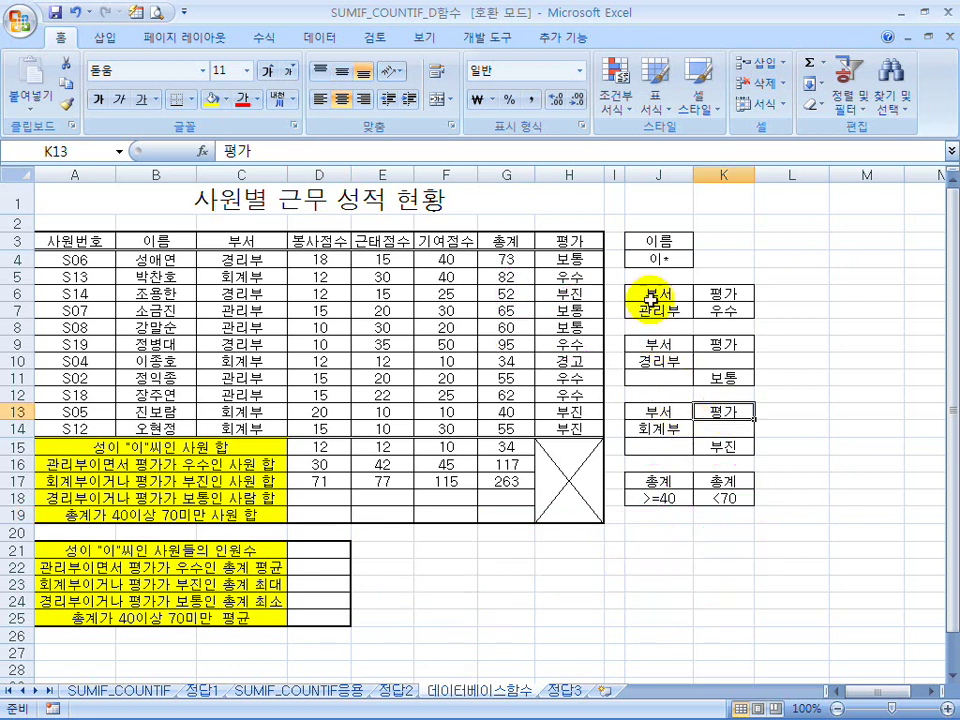
pyautogui.click(651, 300)
pyautogui.click(339, 242)
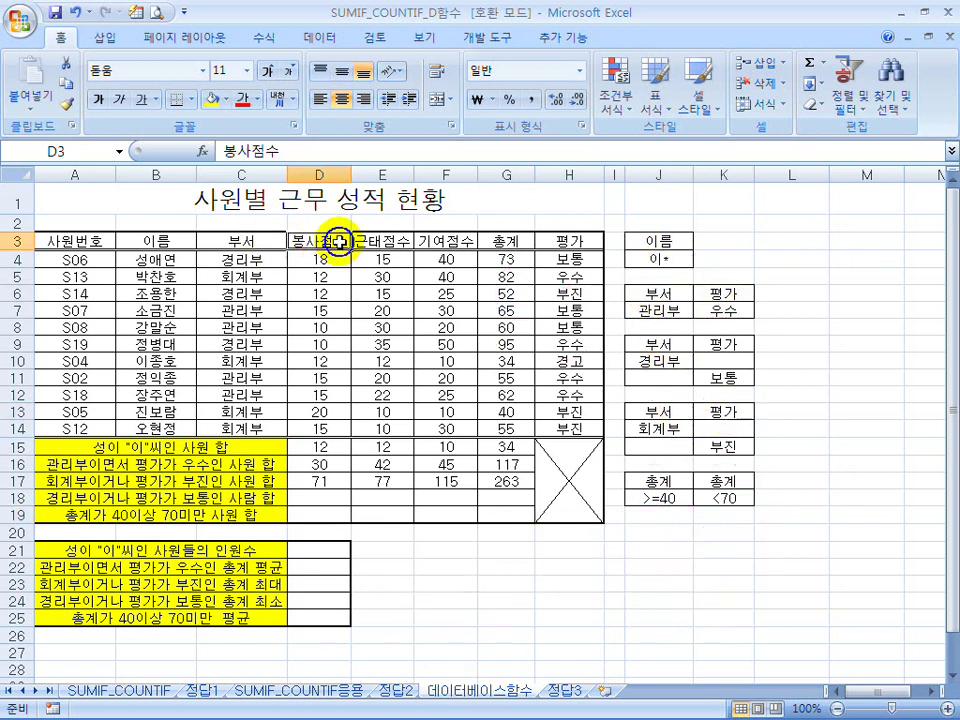
pyautogui.click(452, 241)
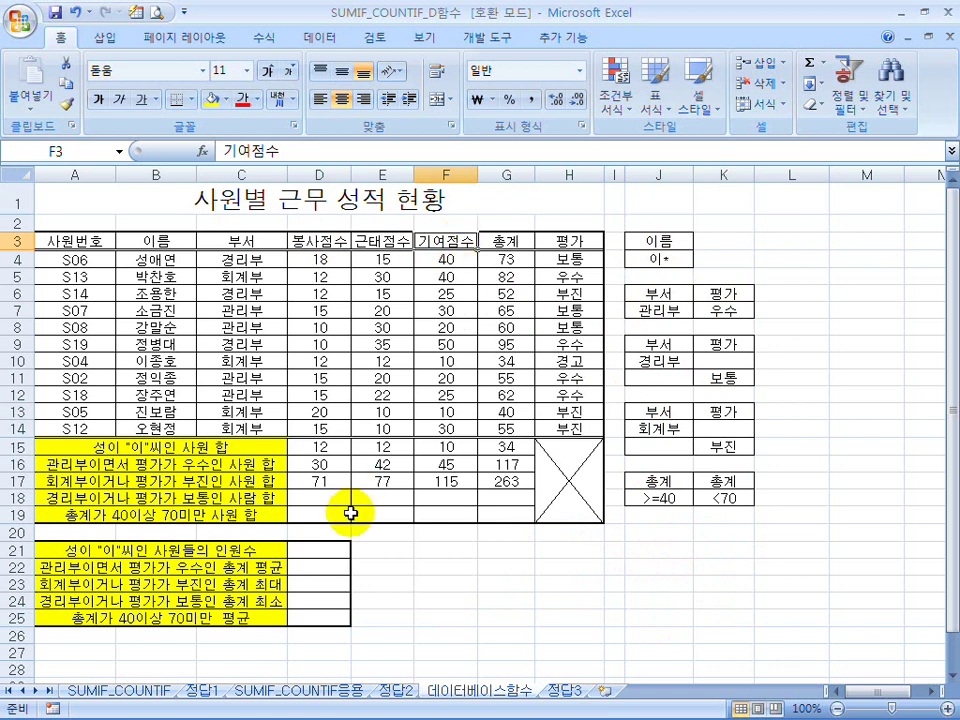
# - Start a DSUM formula in D19 with the absolute range $A$3:$H$14 as its database
pyautogui.click(318, 512)
pyautogui.write('=')
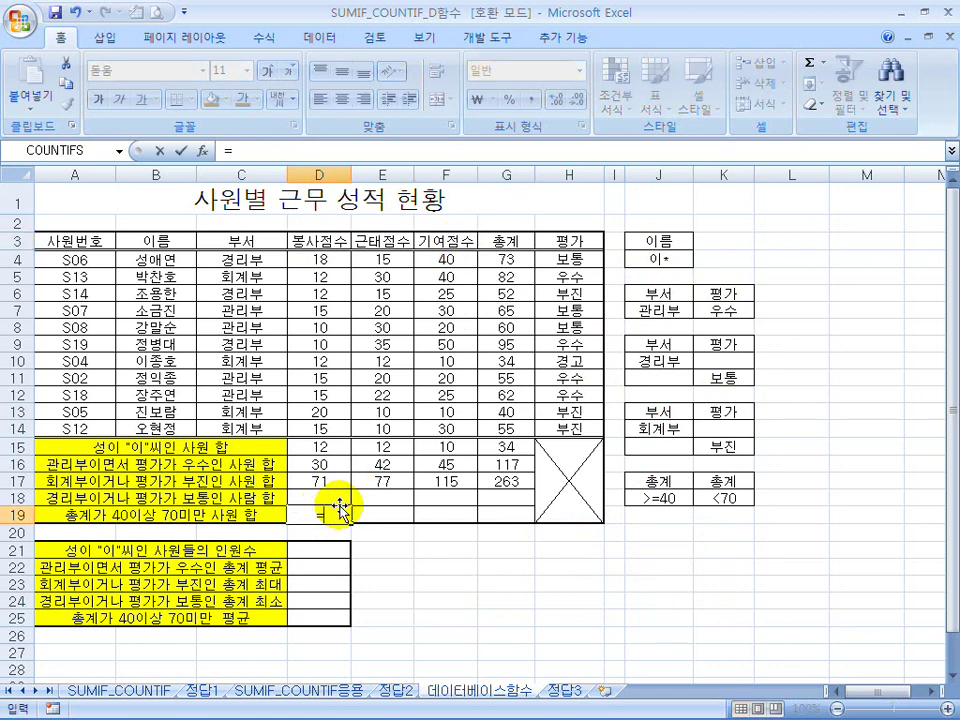
pyautogui.write('dsum(')
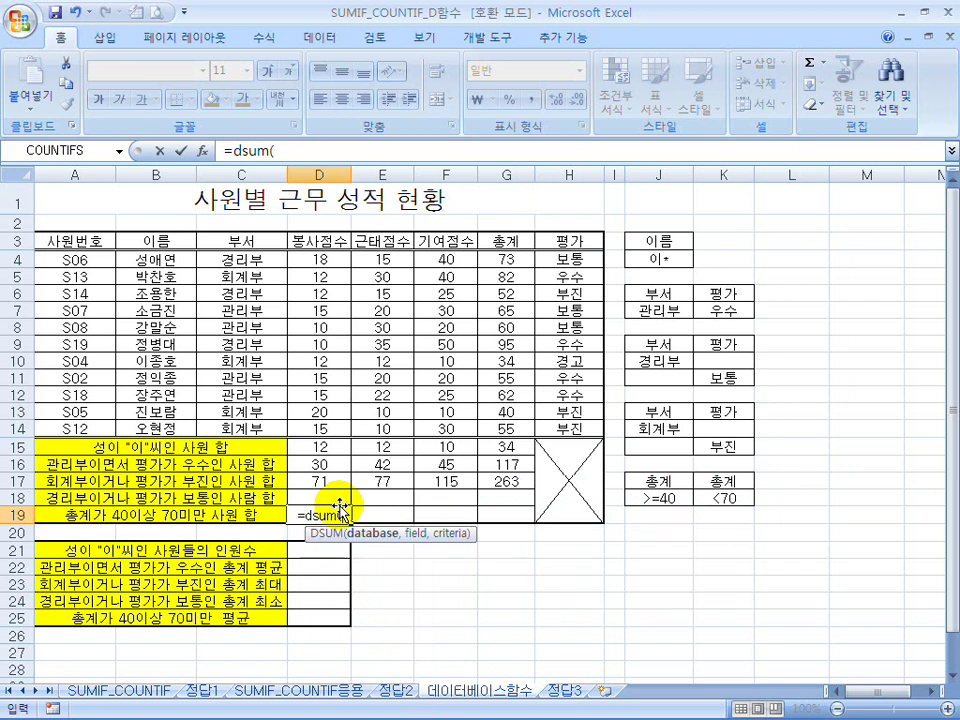
pyautogui.moveTo(105, 242); pyautogui.dragTo(561, 421)
pyautogui.press('F4')
pyautogui.write(',')
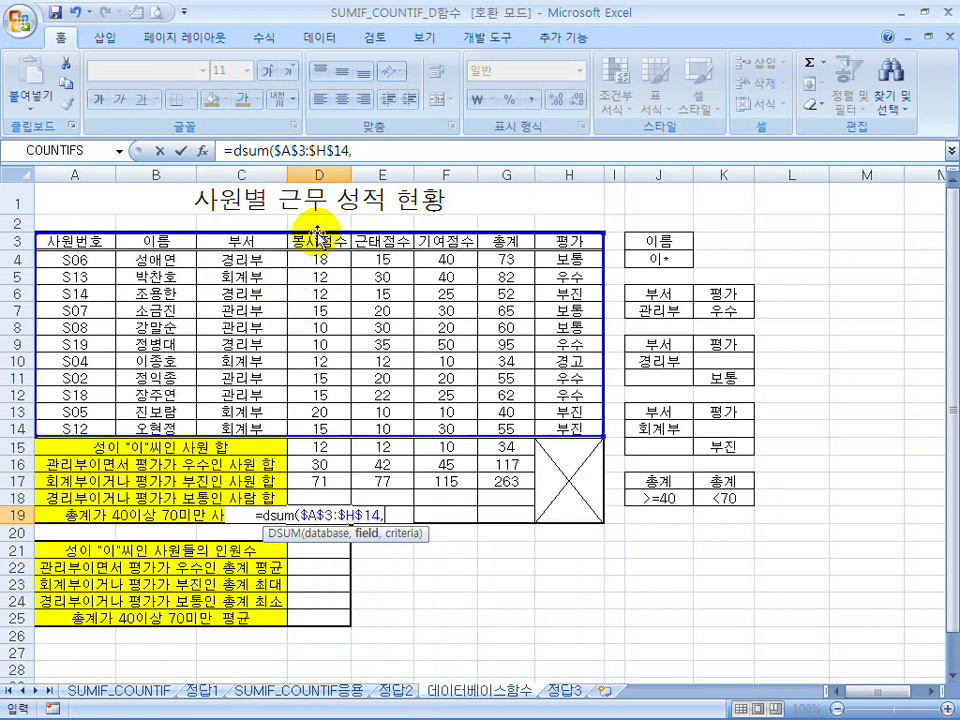
# - Complete the D19 DSUM formula with the 봉사점수 heading D3 as field and $J$17:$K$18 as absolute criteria
pyautogui.click(318, 240)
pyautogui.write(',')
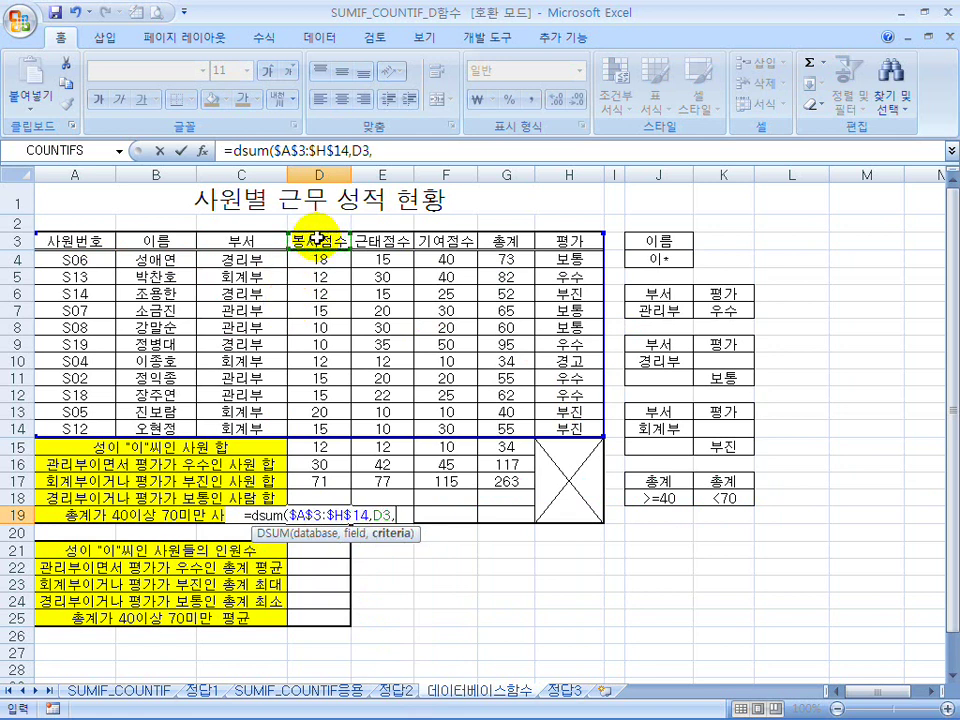
pyautogui.moveTo(628, 483); pyautogui.dragTo(730, 499)
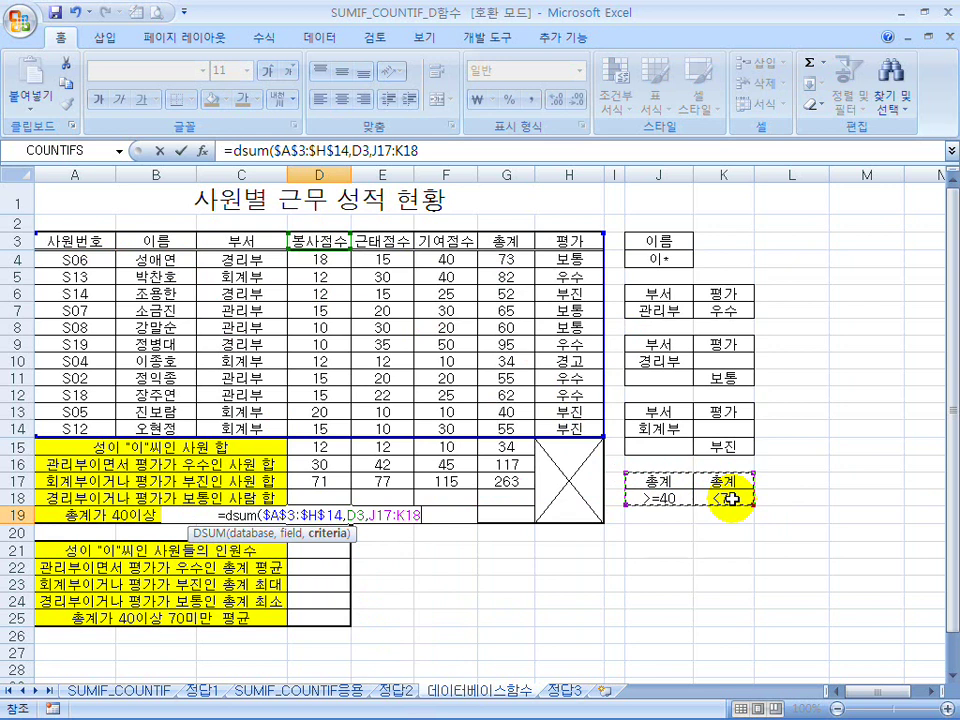
pyautogui.press('F4')
pyautogui.write(')')
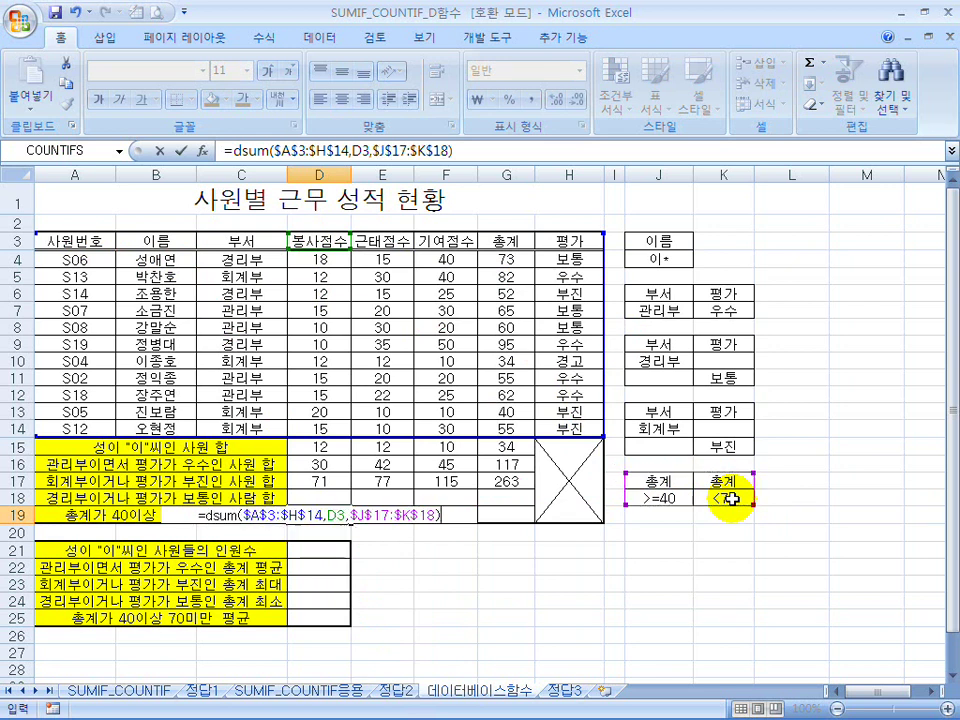
pyautogui.press('Return')
# - Fill the D19 DSUM formula across to G19 without formatting
pyautogui.click(335, 515)
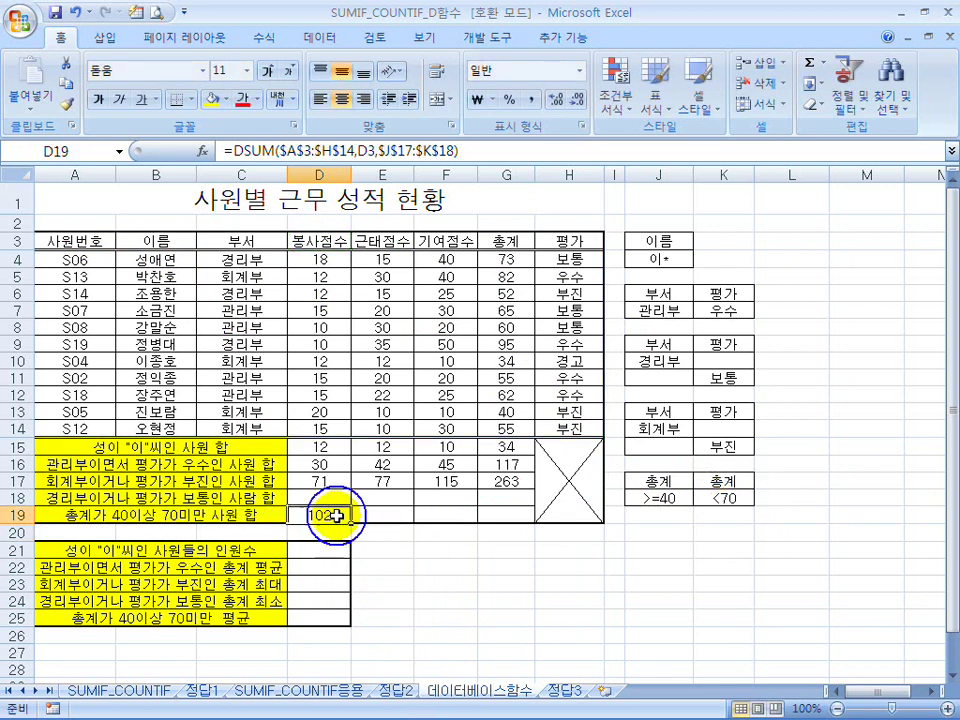
pyautogui.moveTo(352, 521); pyautogui.dragTo(528, 540)
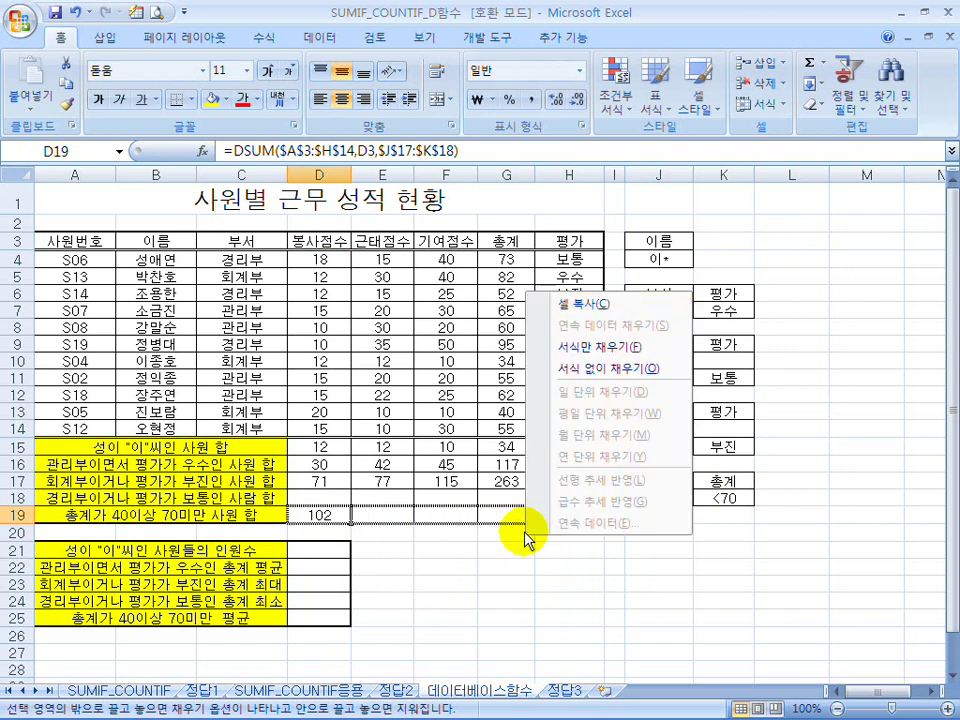
pyautogui.click(610, 370)
# - Review the AND conditions >=40 and <70 in J18:K18 together with the other criteria ranges in columns J and K
pyautogui.moveTo(656, 481); pyautogui.dragTo(714, 504)
pyautogui.click(653, 497)
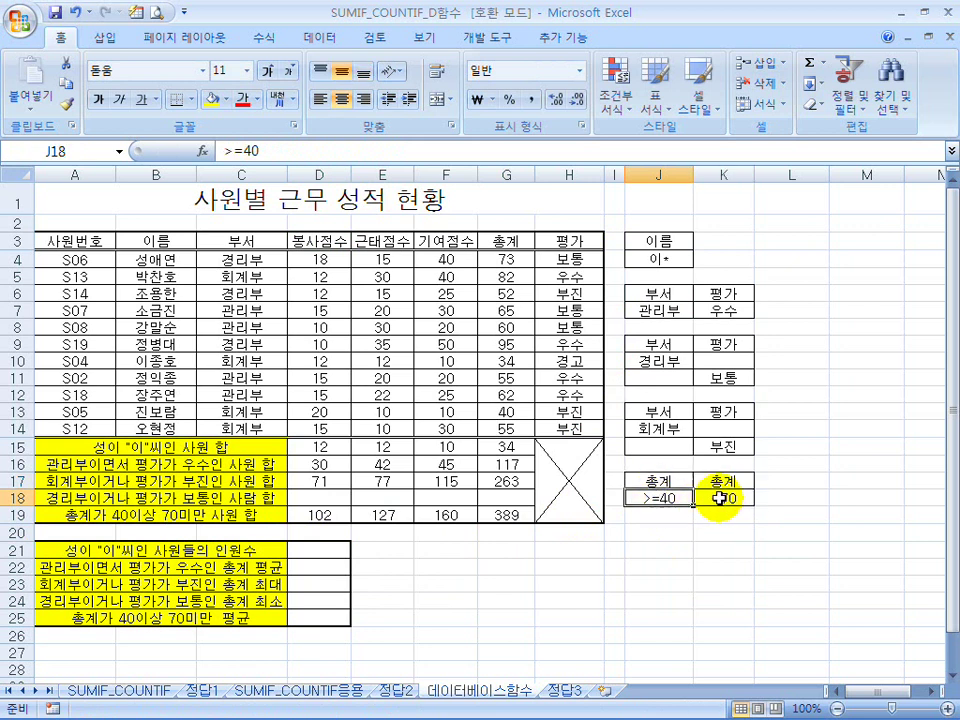
pyautogui.click(721, 497)
pyautogui.click(671, 497)
pyautogui.click(729, 497)
pyautogui.click(662, 500)
pyautogui.moveTo(651, 192); pyautogui.dragTo(722, 474)
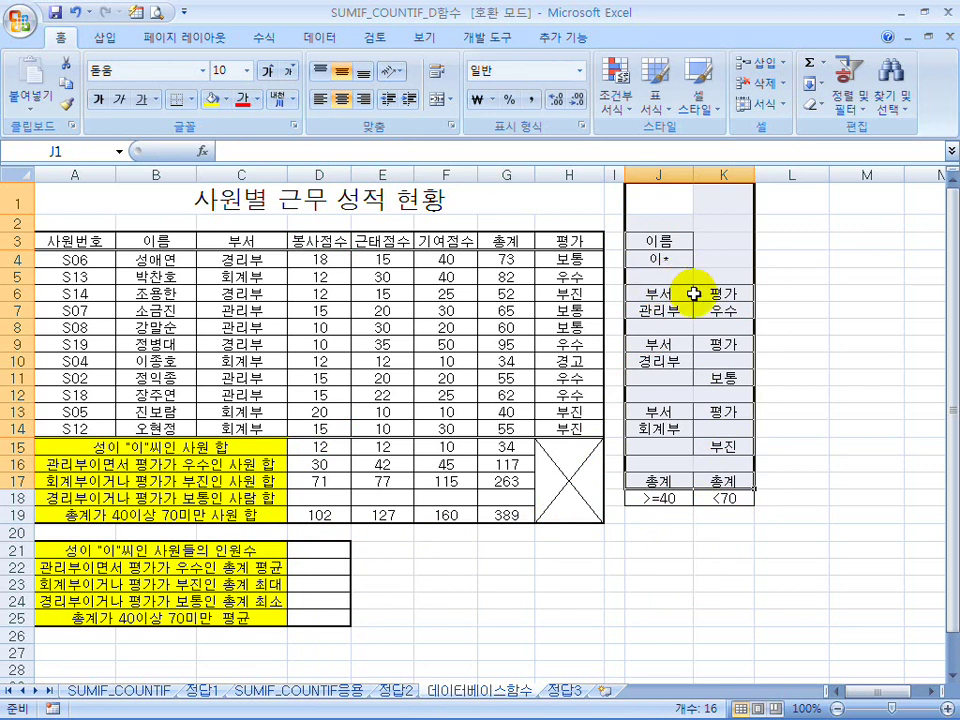
# - Start a DCOUNTA formula in D21 with the range A3:H14 as its database
pyautogui.click(322, 550)
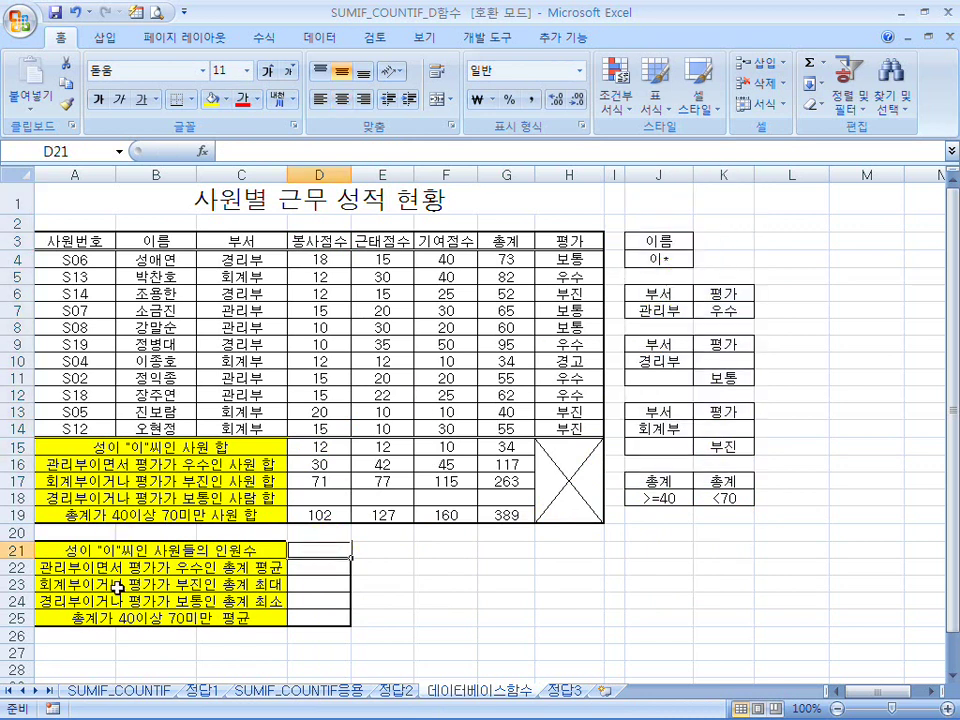
pyautogui.scroll(-2, 152, 583)
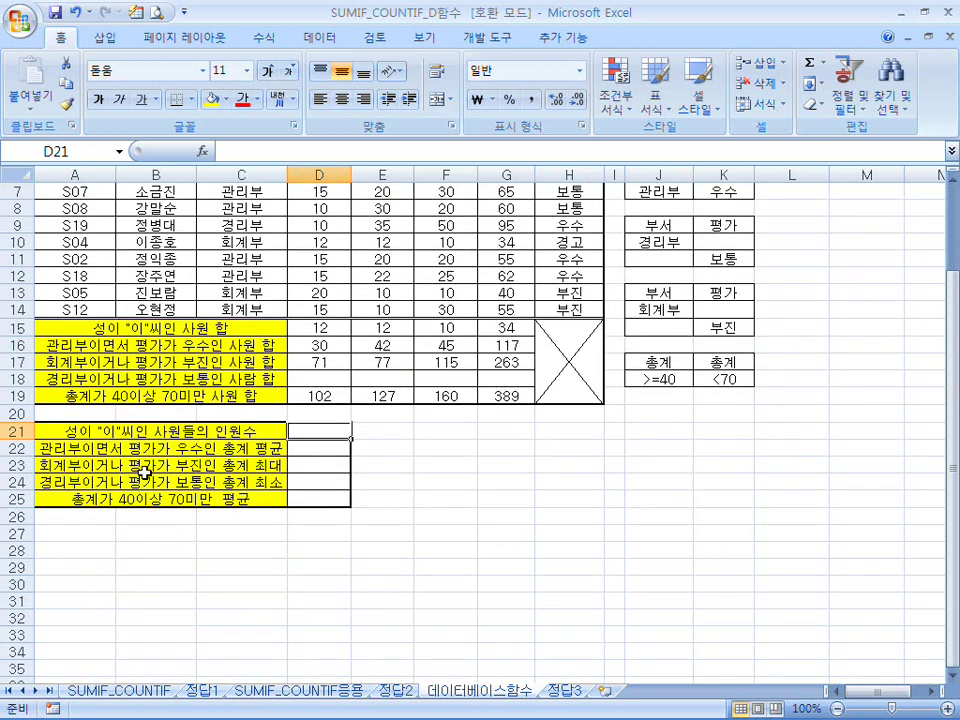
pyautogui.scroll(1, 160, 484)
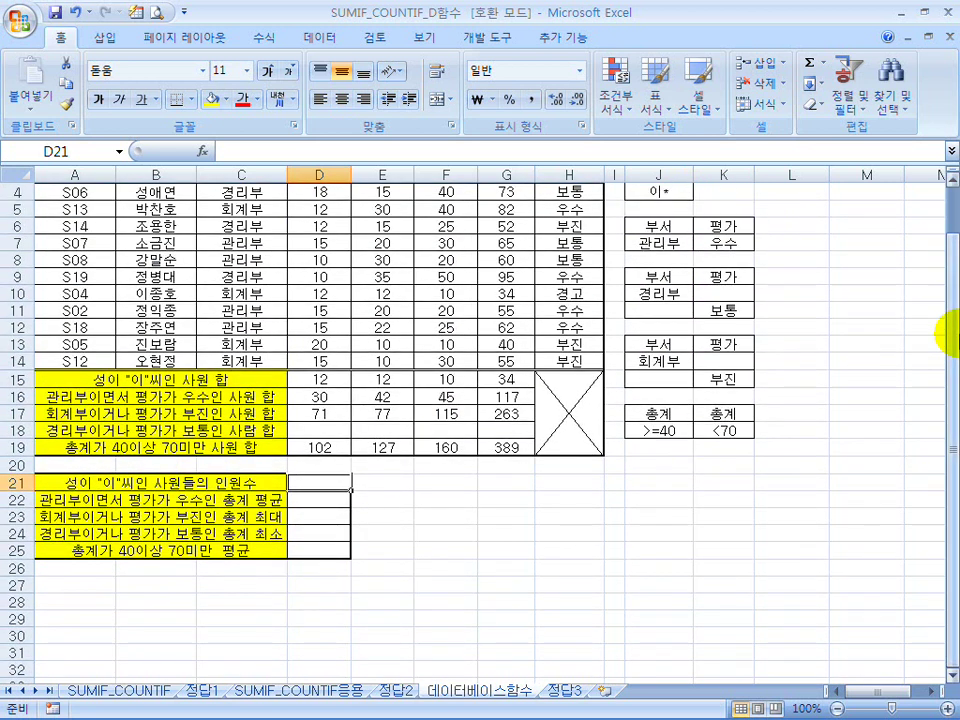
pyautogui.scroll(1, 948, 393)
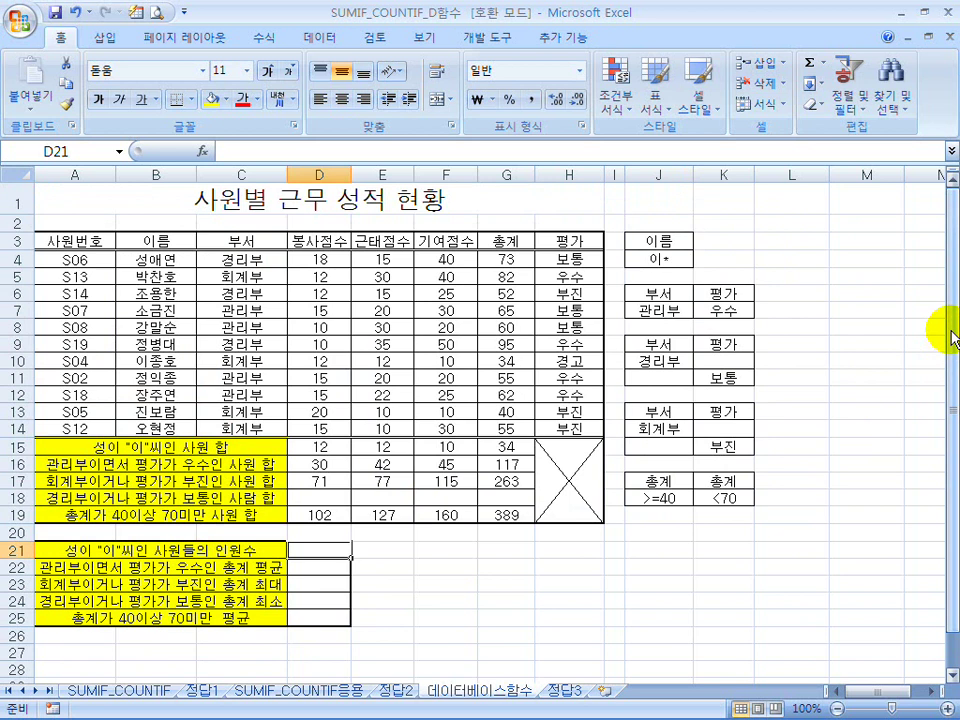
pyautogui.write('=dcount')
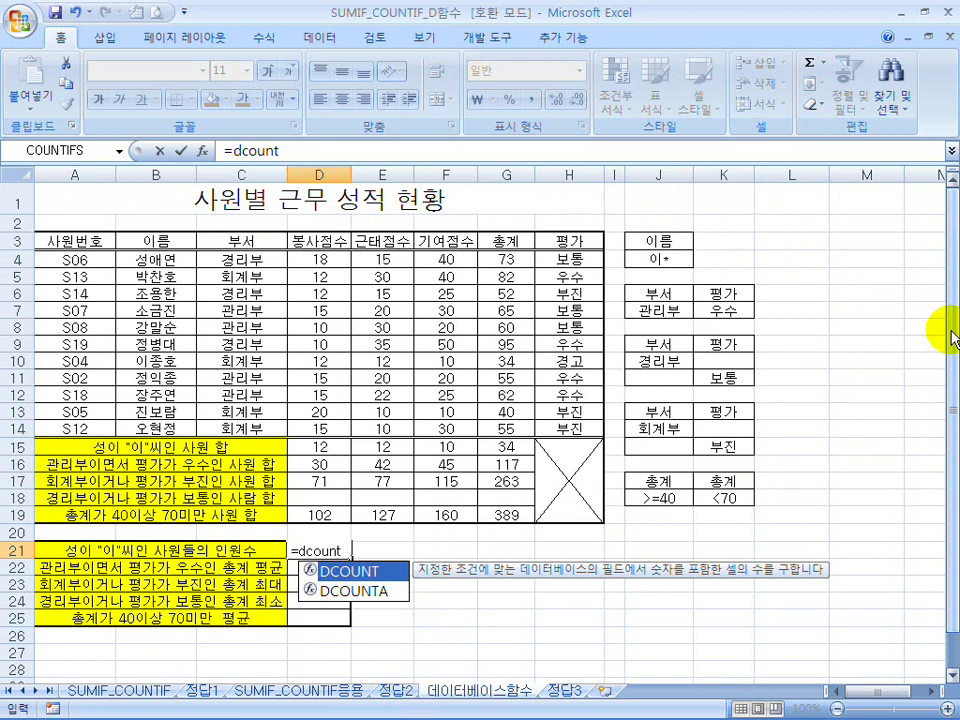
pyautogui.write('a')
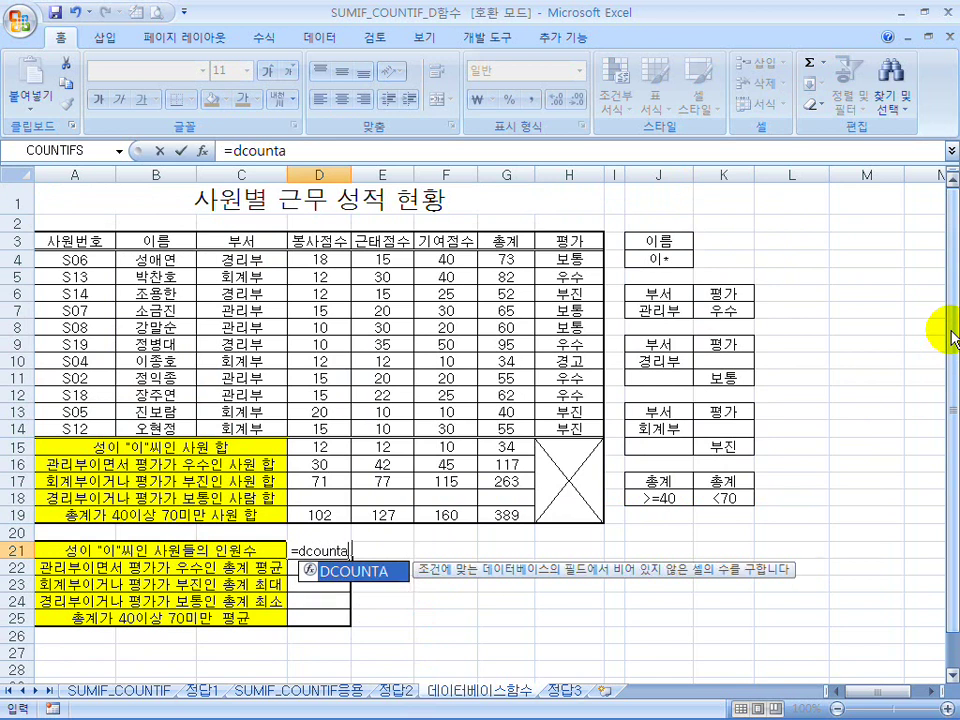
pyautogui.write('(')
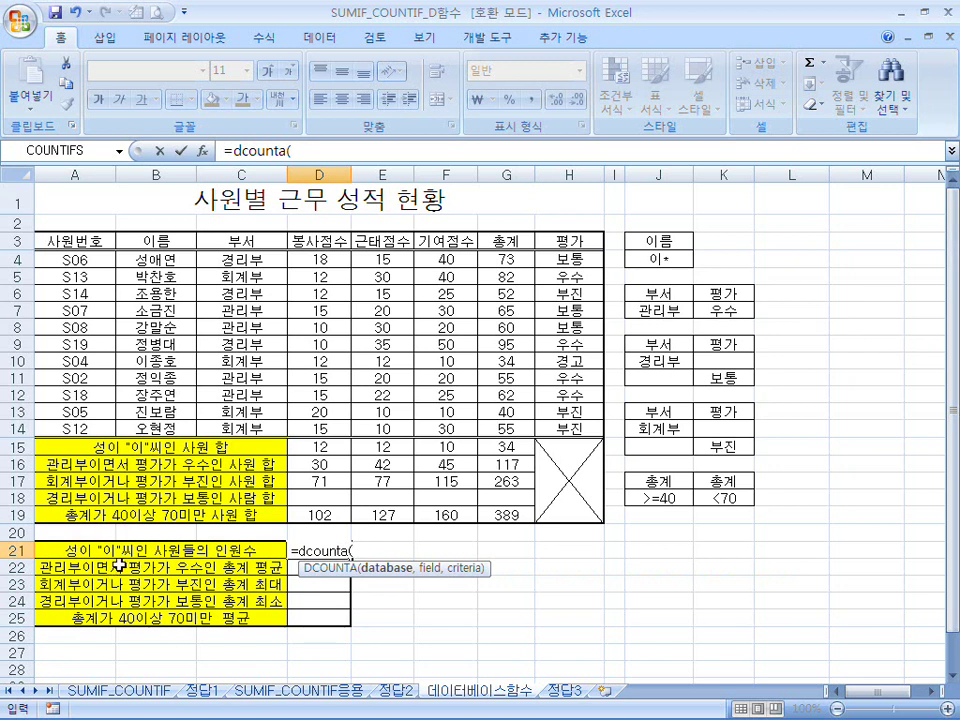
pyautogui.moveTo(90, 241); pyautogui.dragTo(562, 424)
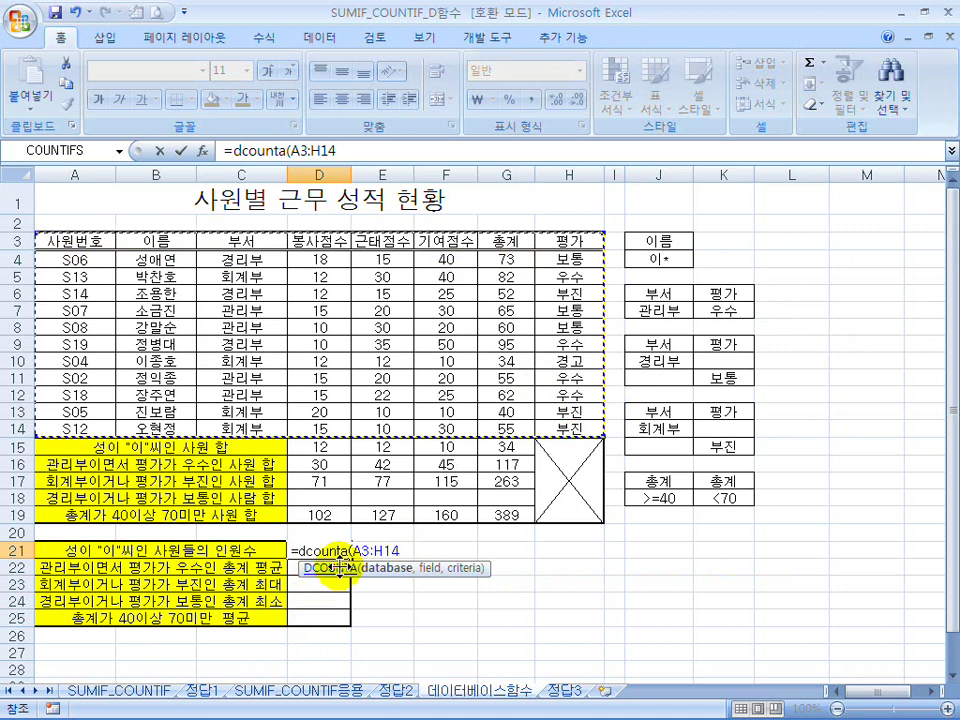
pyautogui.write(',')
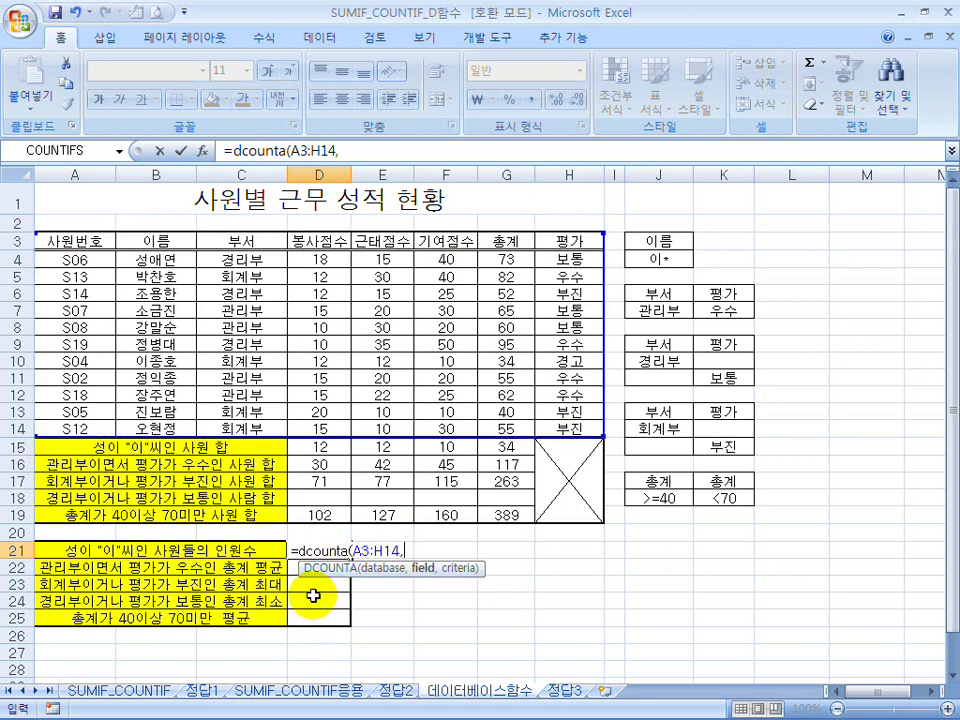
# - Complete the D21 DCOUNTA formula with the 이름 heading B3 as field and J3:J4 as criteria
pyautogui.click(165, 242)
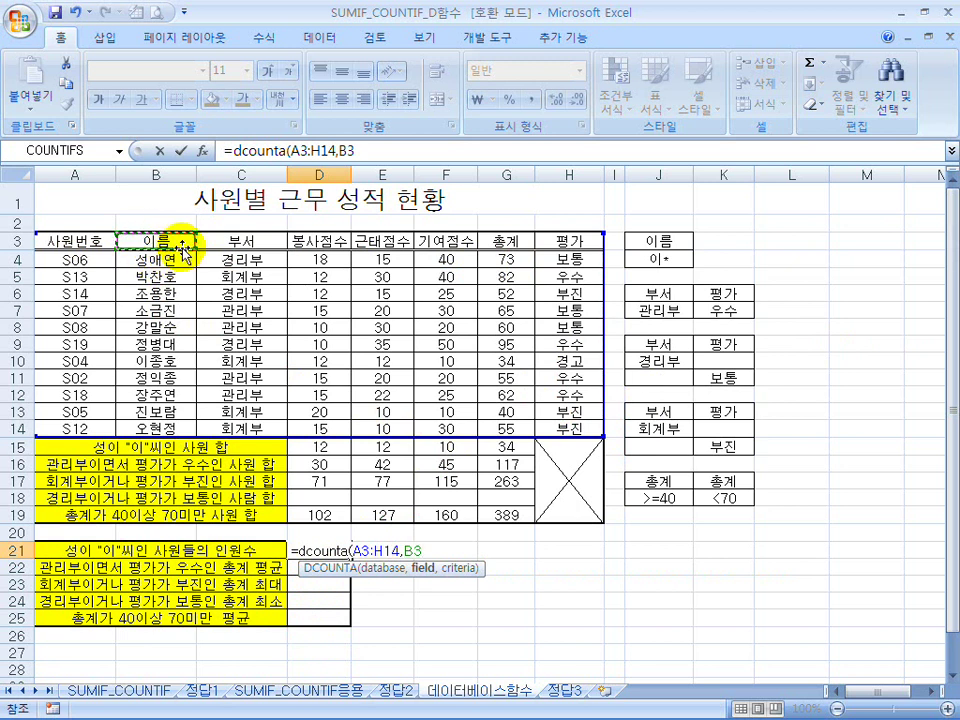
pyautogui.write(',')
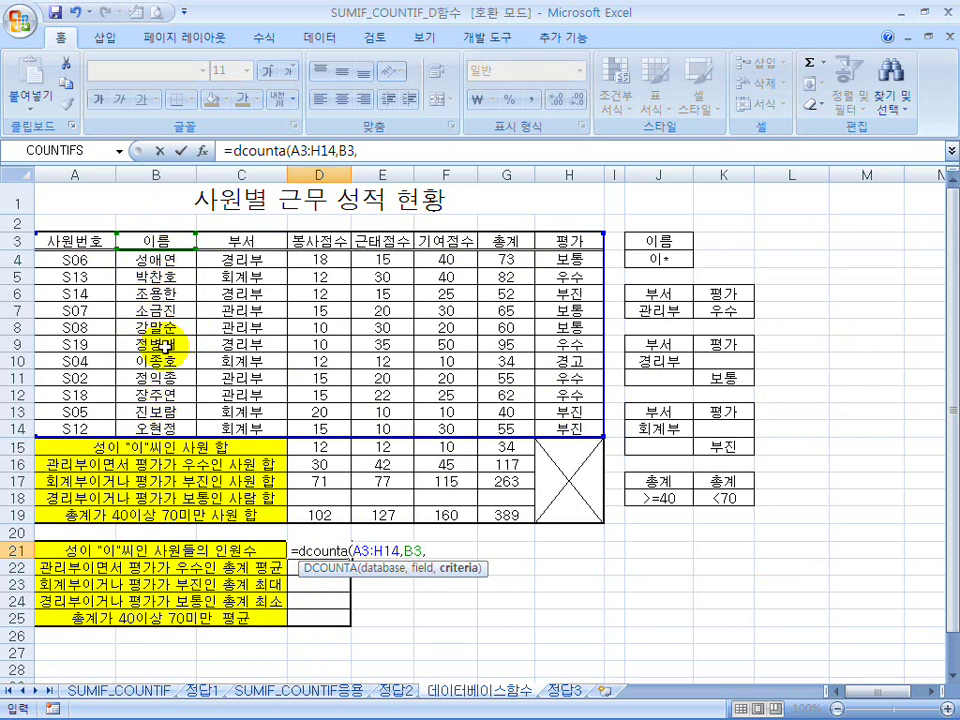
pyautogui.moveTo(639, 240)
pyautogui.mouseDown()
pyautogui.moveTo(634, 251)
pyautogui.moveTo(652, 257)
pyautogui.mouseUp()
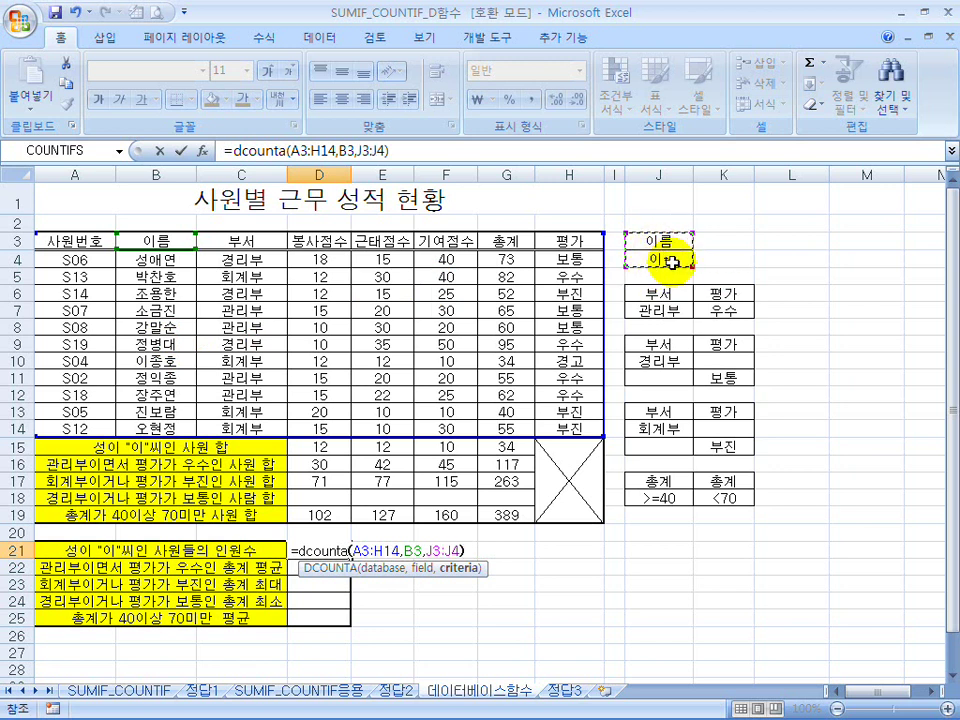
pyautogui.write(')')
pyautogui.press('Return')
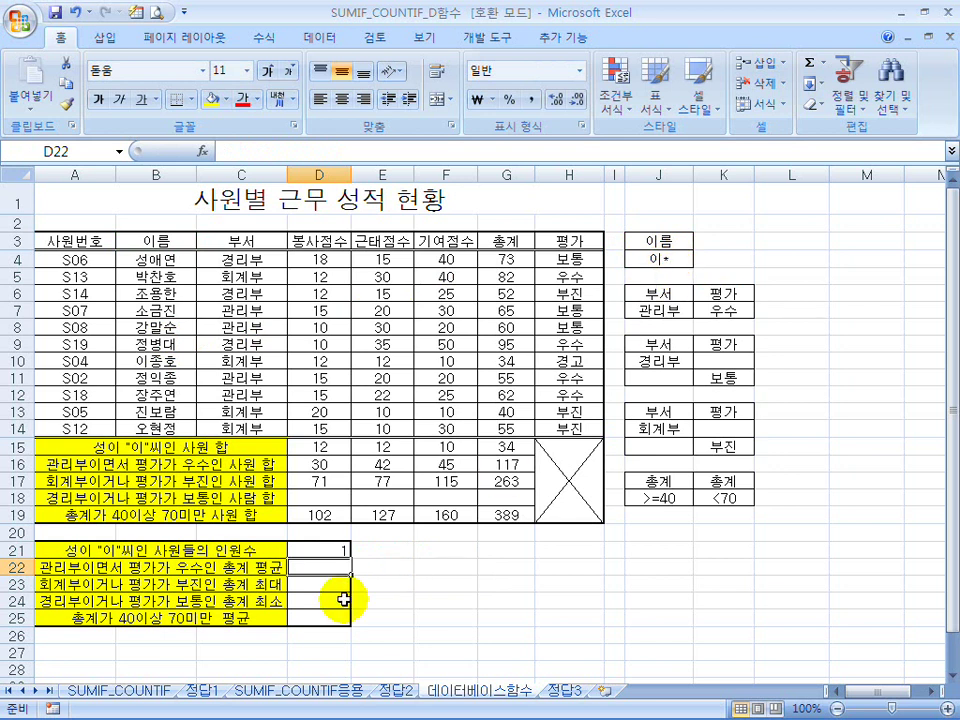
# - Start a DAVERAGE formula in D22 with the absolute range $A$3:$H$14 as its database
pyautogui.write('=')
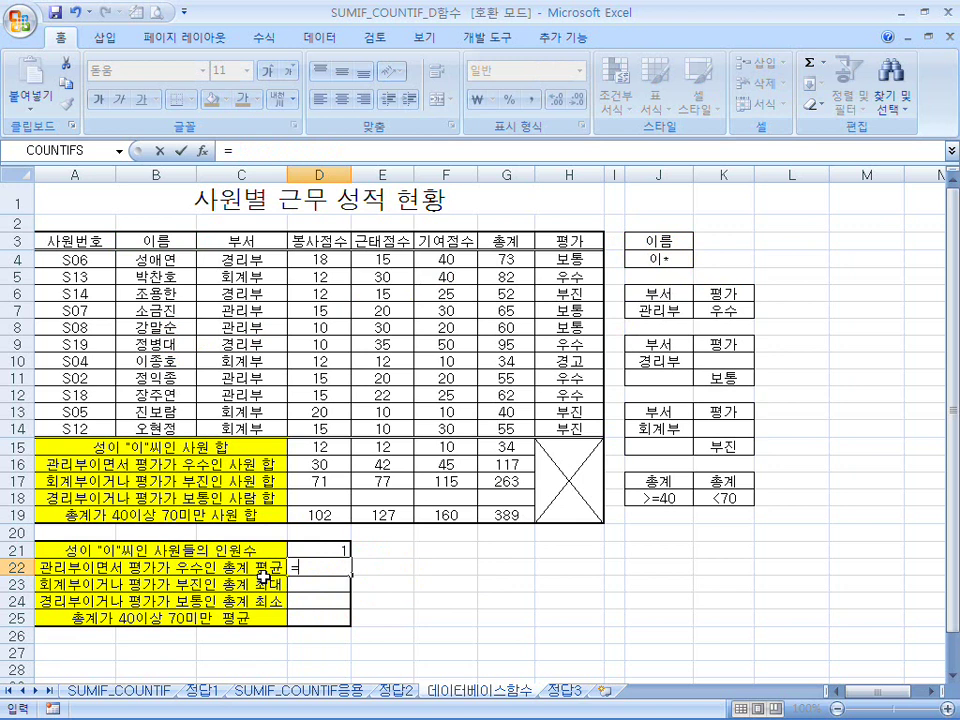
pyautogui.write('daverage')
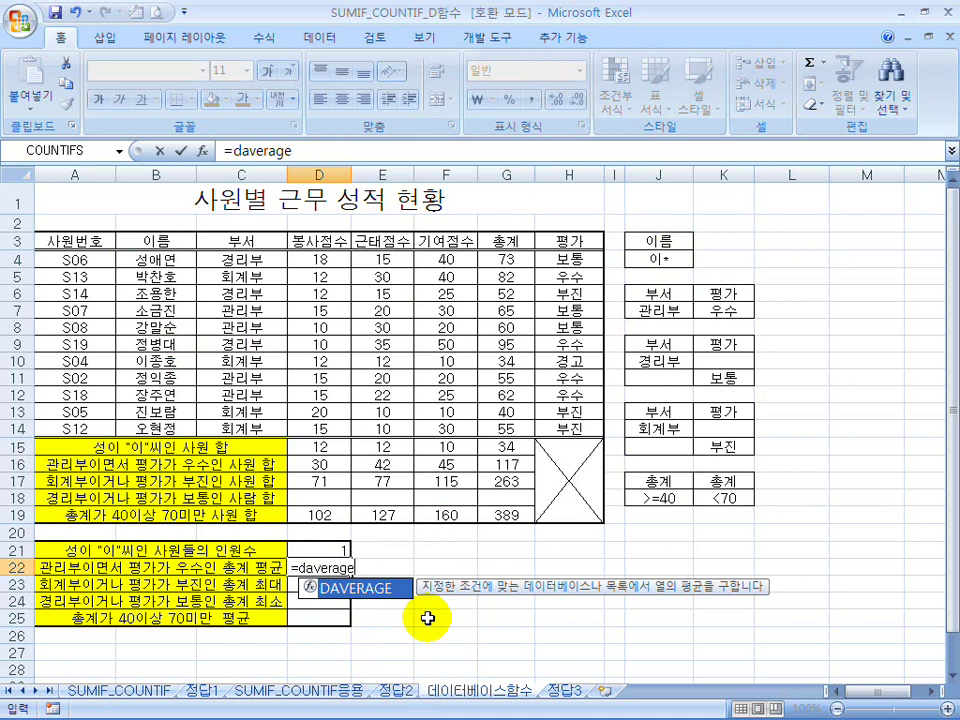
pyautogui.write('(')
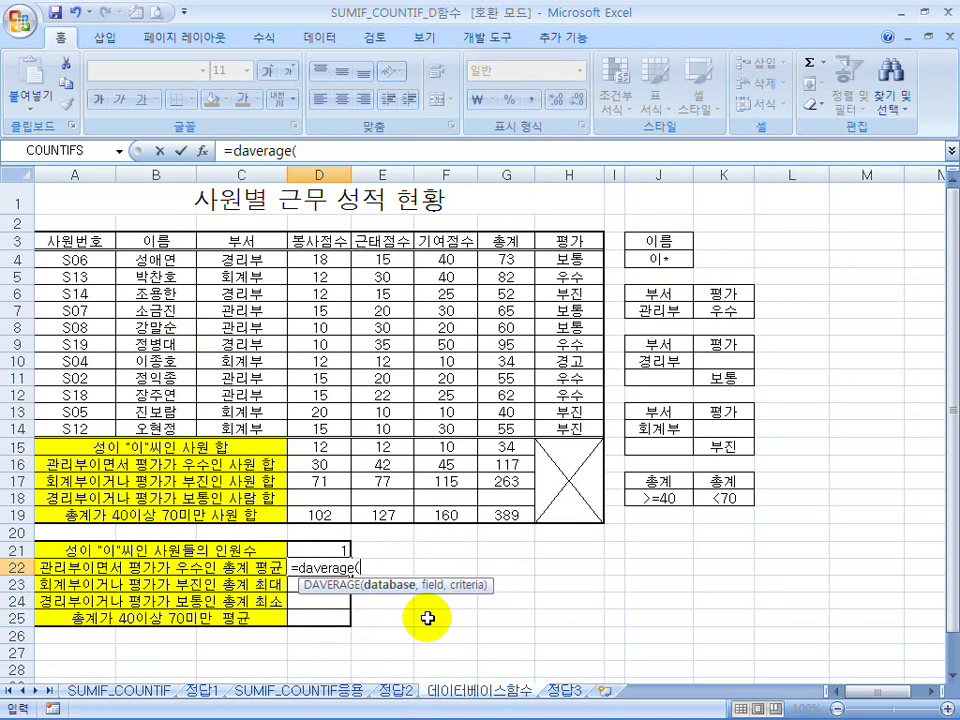
pyautogui.moveTo(75, 243); pyautogui.dragTo(553, 424)
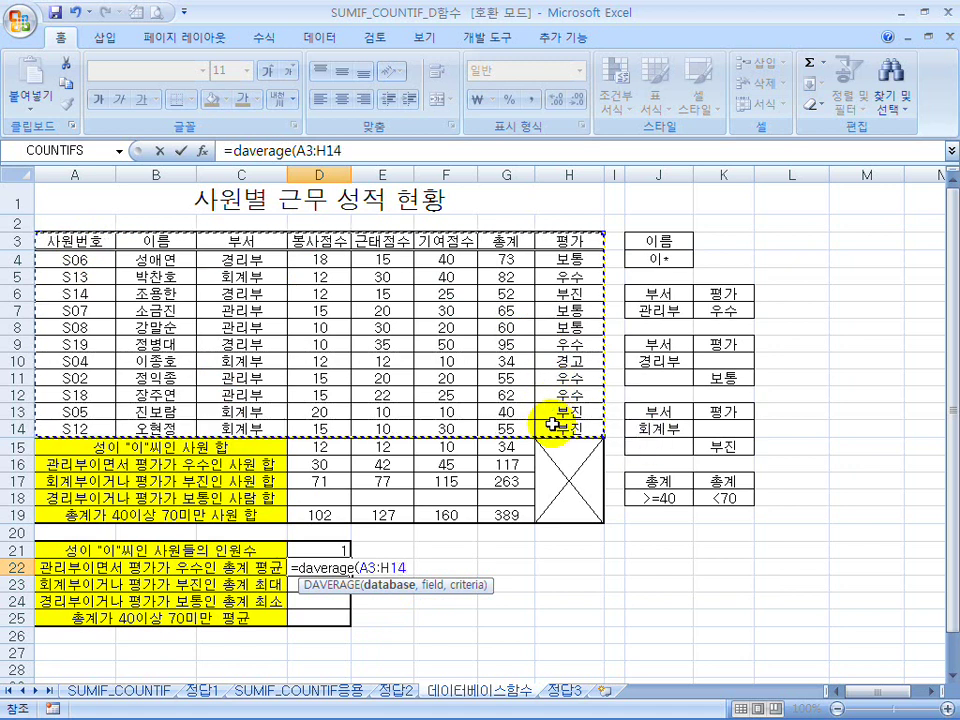
pyautogui.press('F4')
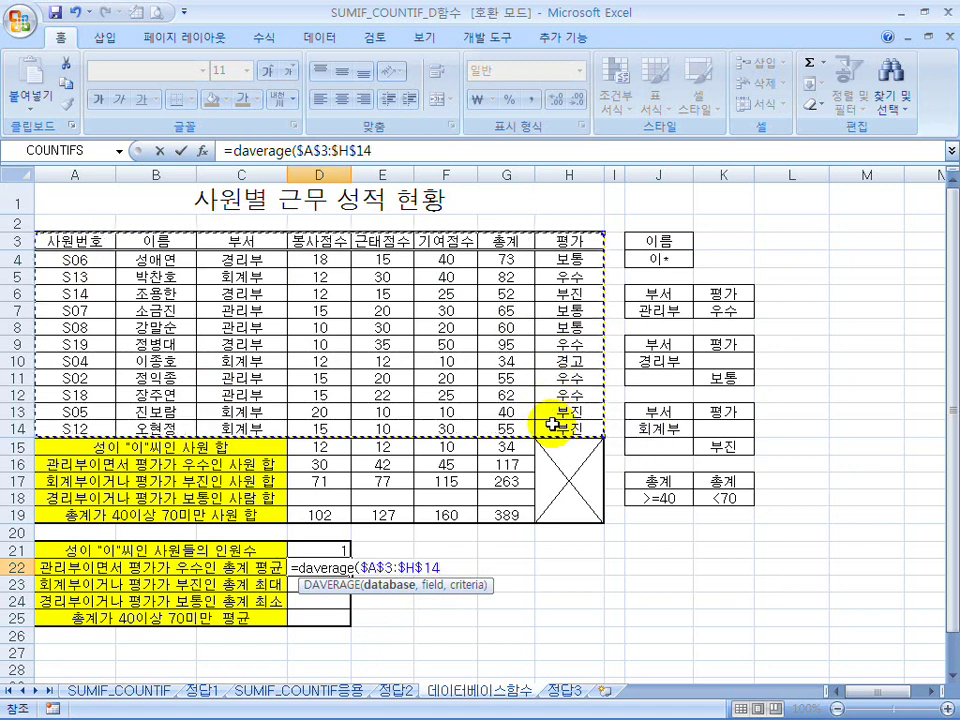
pyautogui.write(',')
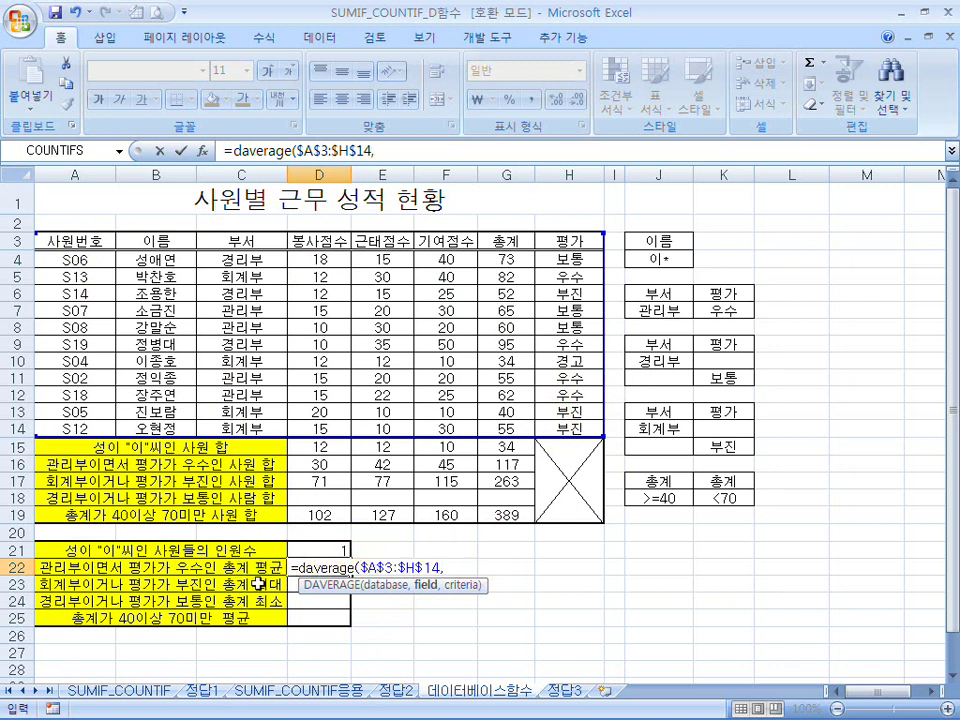
# - Complete the D22 DAVERAGE formula with the 총계 heading G3 as field and J6:K7 as criteria
pyautogui.click(502, 242)
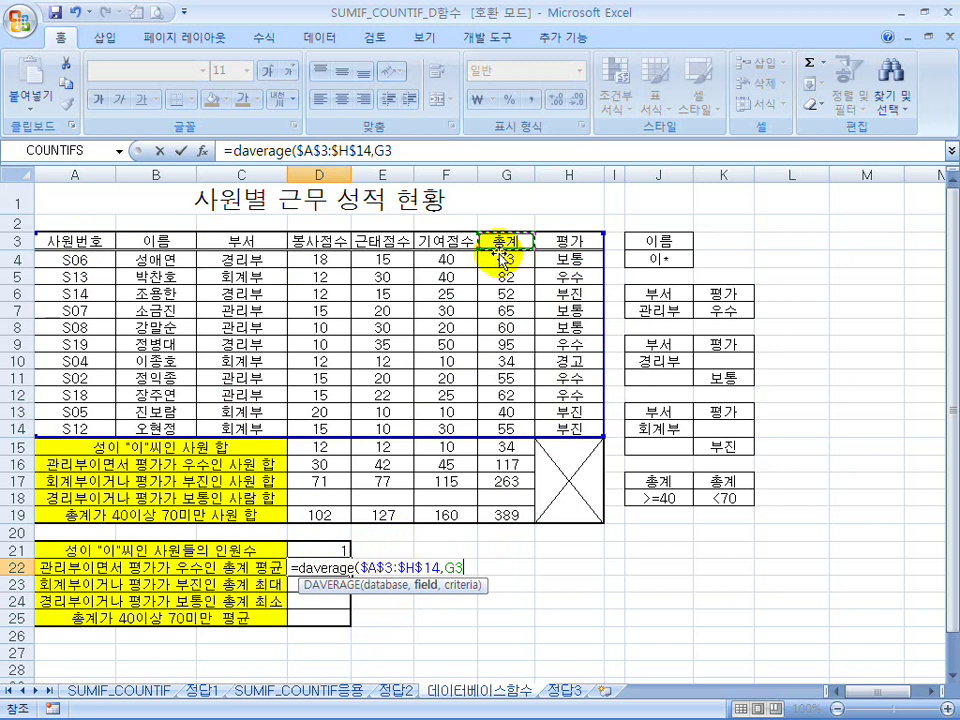
pyautogui.write(',')
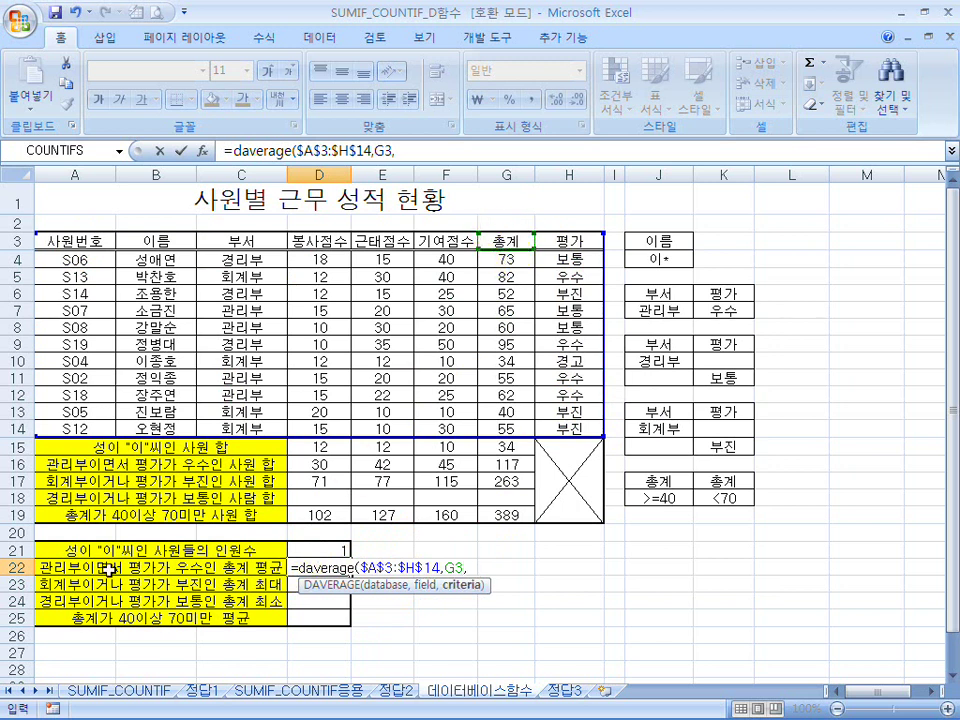
pyautogui.moveTo(666, 295); pyautogui.dragTo(722, 306)
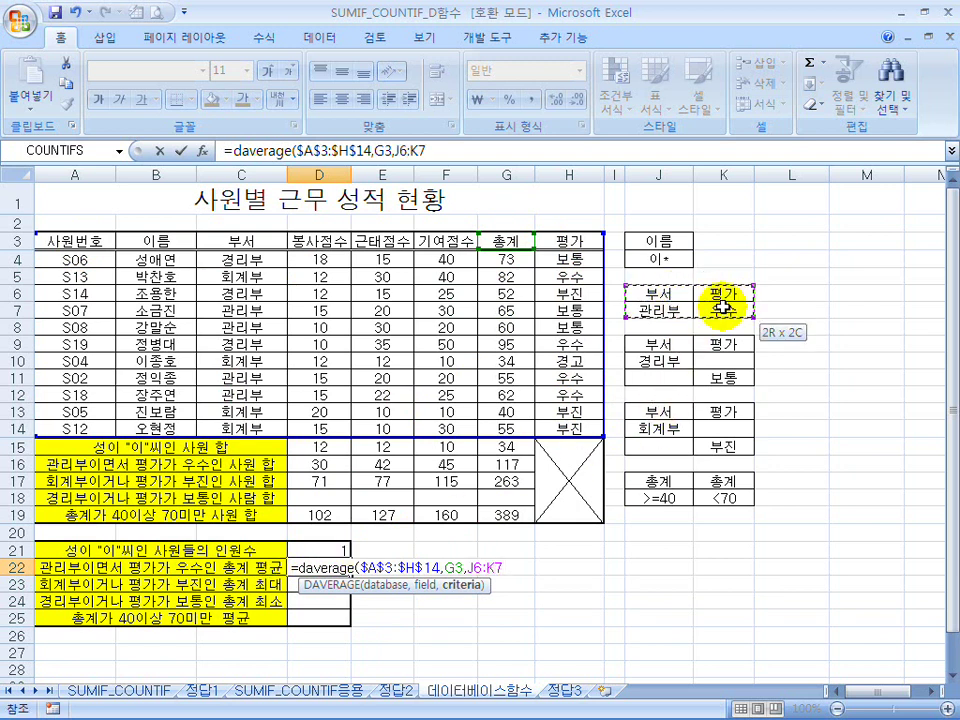
pyautogui.click(432, 151)
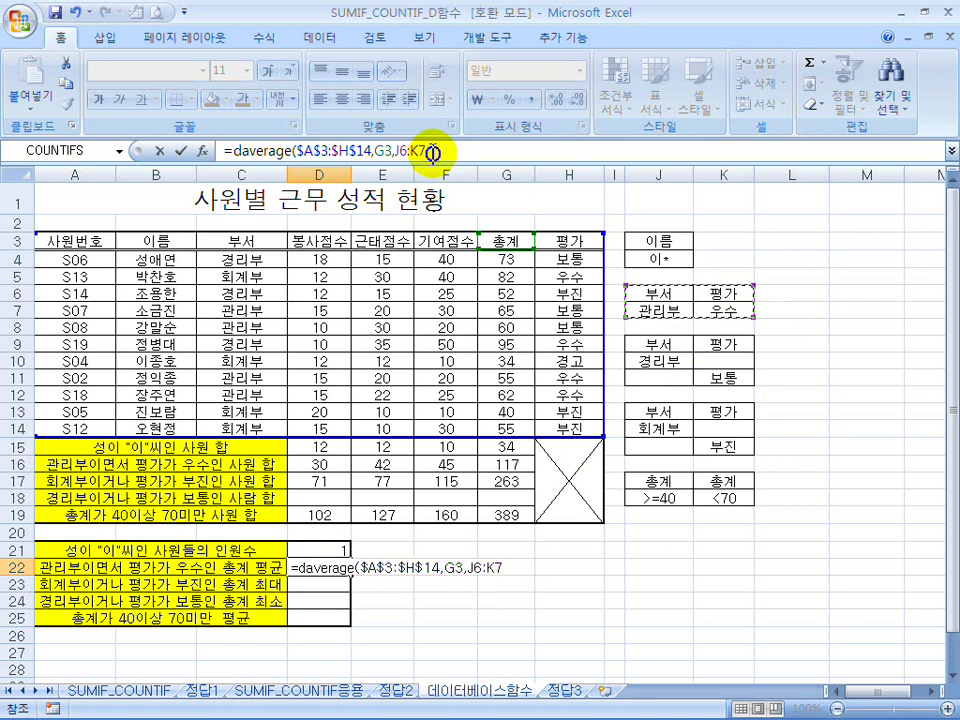
pyautogui.press('Return')
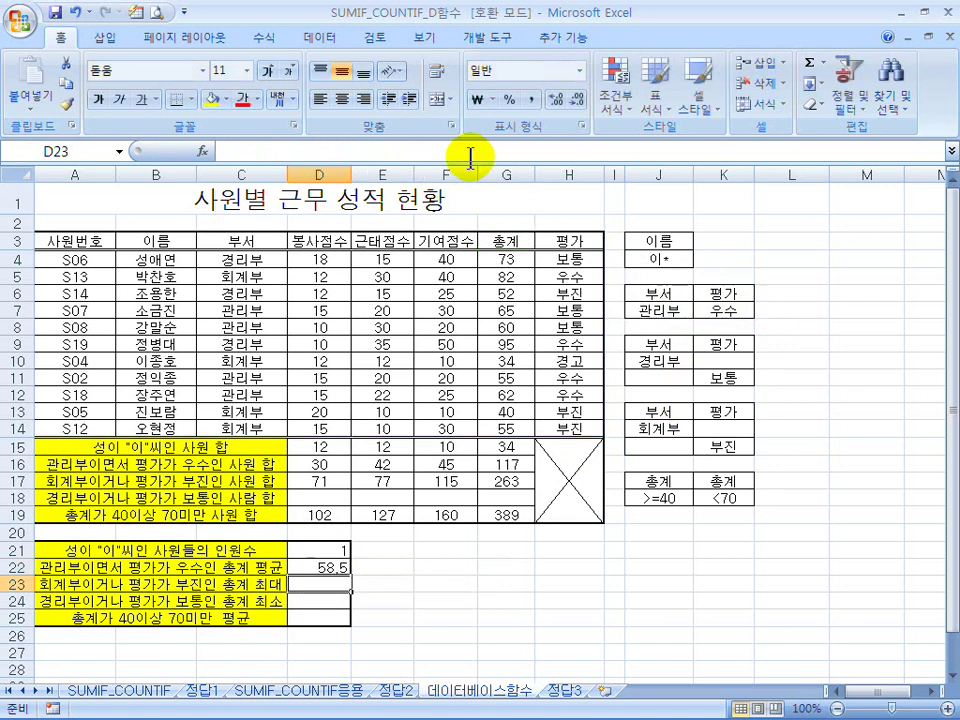
pyautogui.click(324, 566)
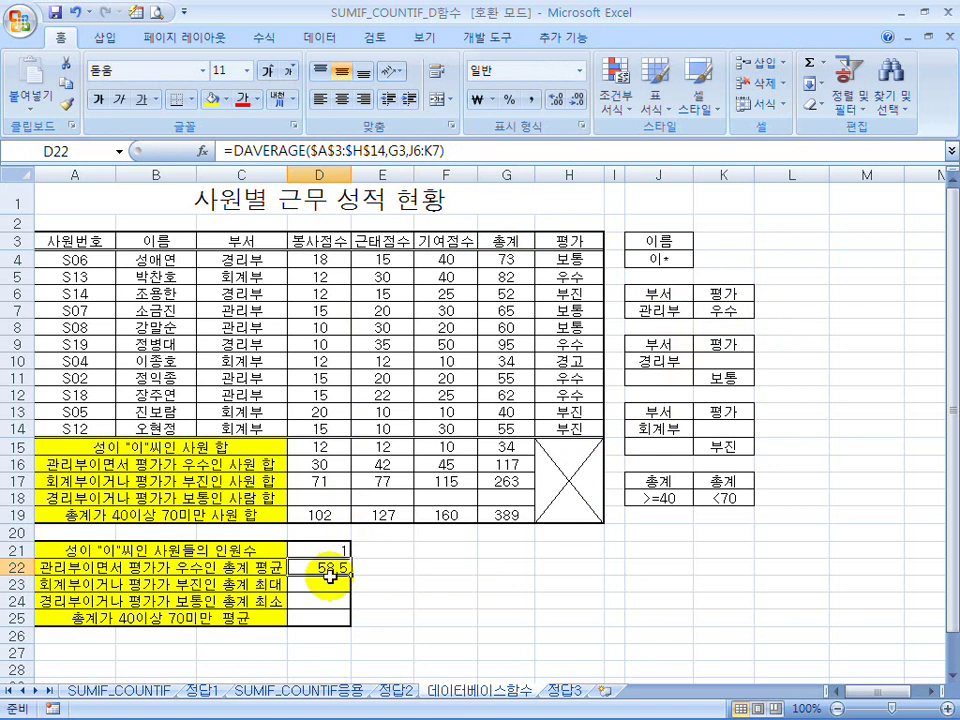
# - Start a DMAX formula in D23 with the absolute range $A$3:$H$14 as its database
pyautogui.click(330, 587)
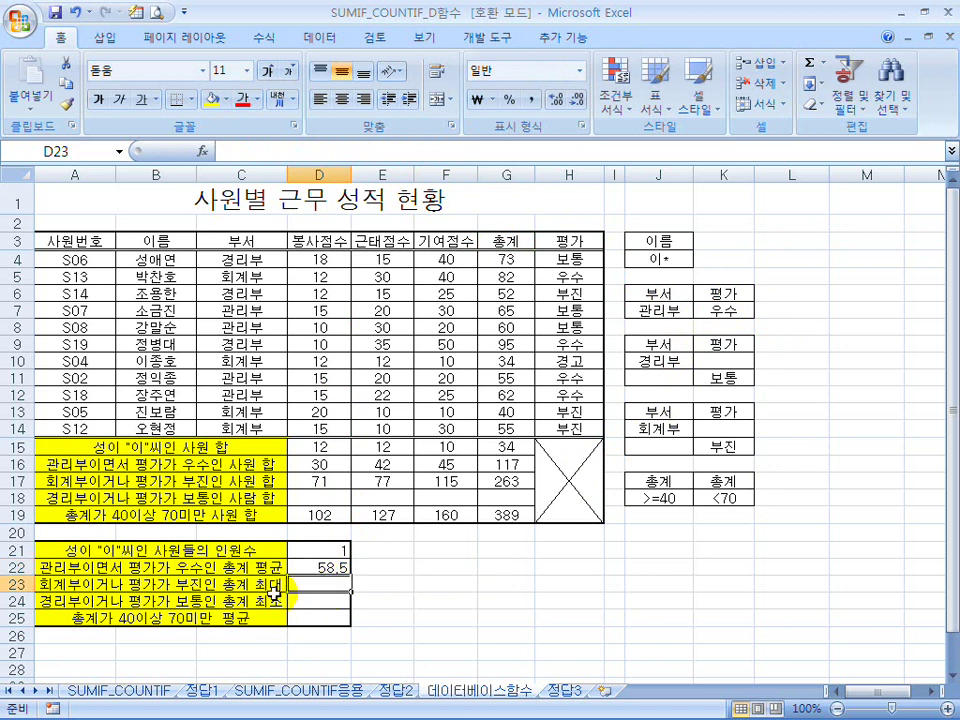
pyautogui.write('=dmax')
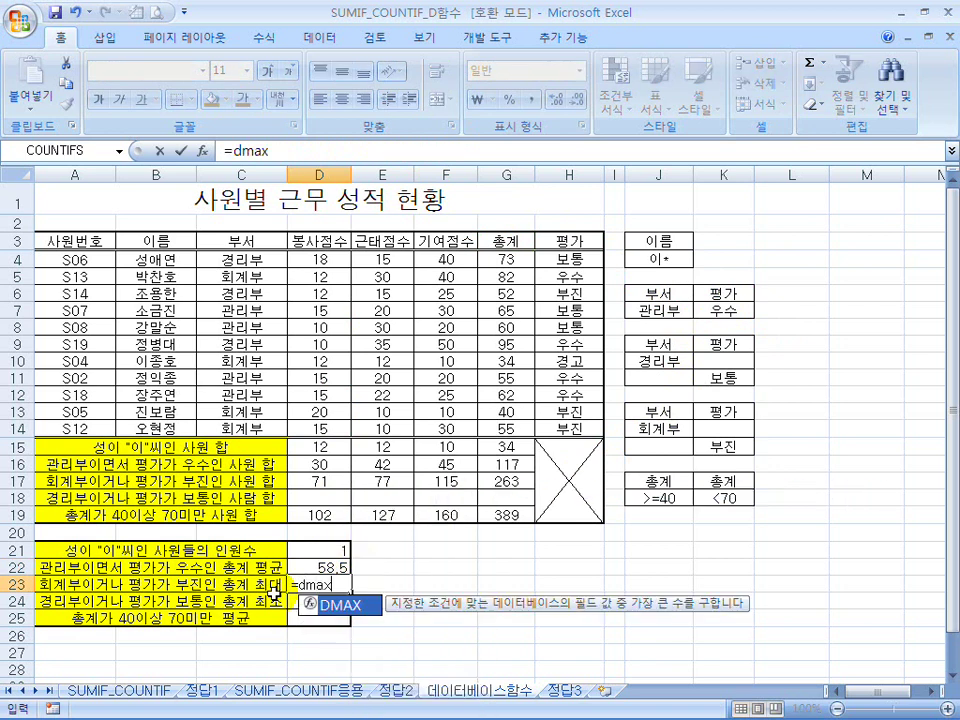
pyautogui.write('(')
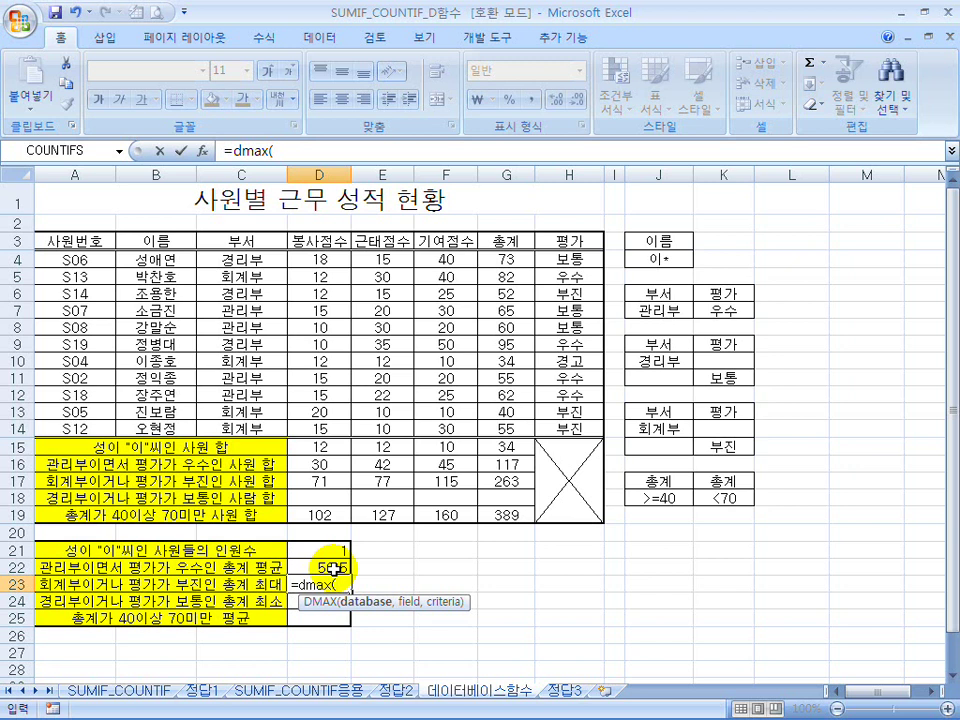
pyautogui.moveTo(72, 241); pyautogui.dragTo(566, 420)
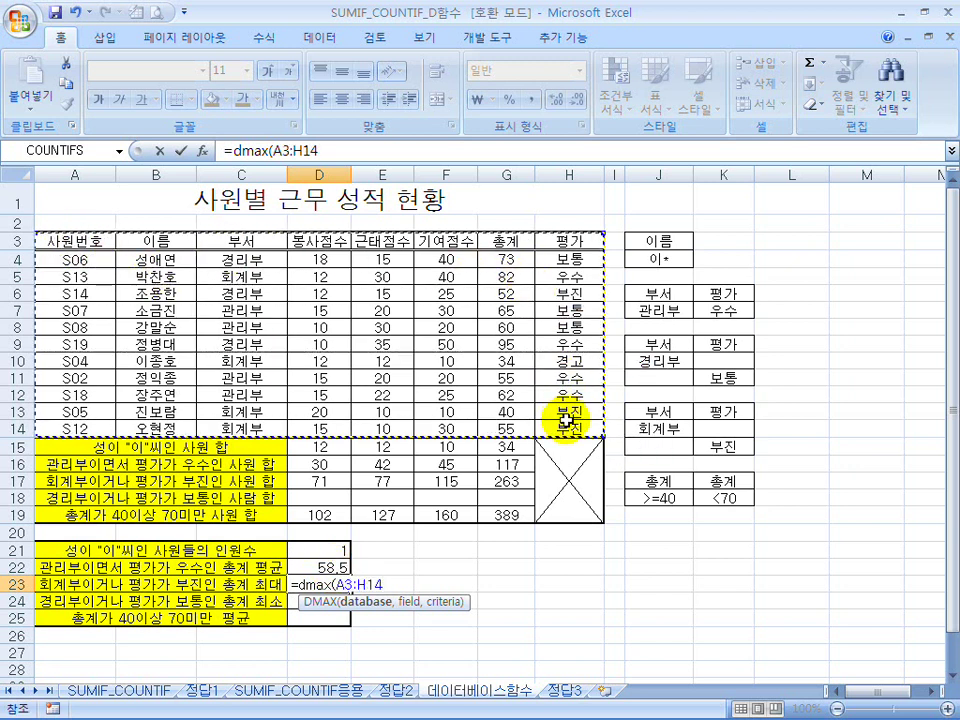
pyautogui.press('F4')
pyautogui.write(',')
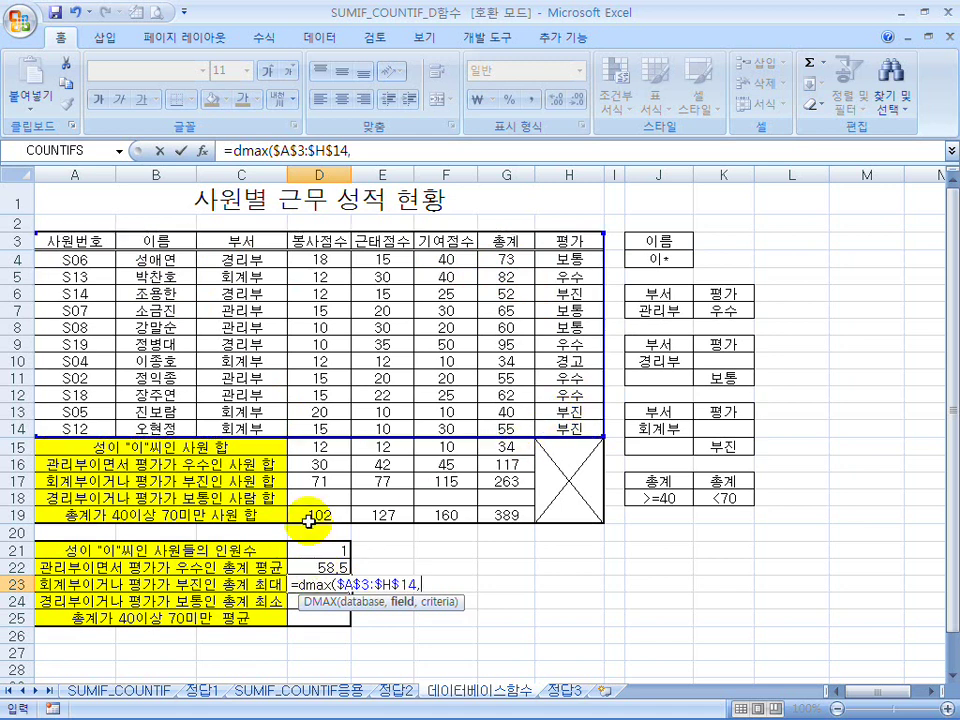
# - Complete the D23 DMAX formula with the 총계 heading G3 as field and J13:K15 as criteria
pyautogui.click(439, 240)
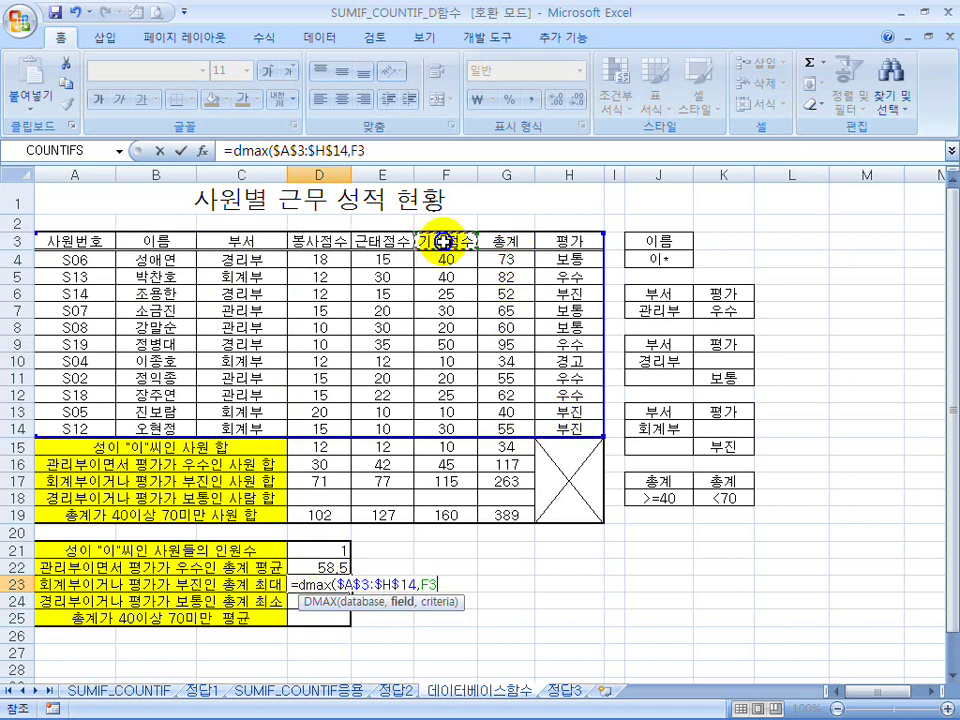
pyautogui.click(375, 240)
pyautogui.click(318, 242)
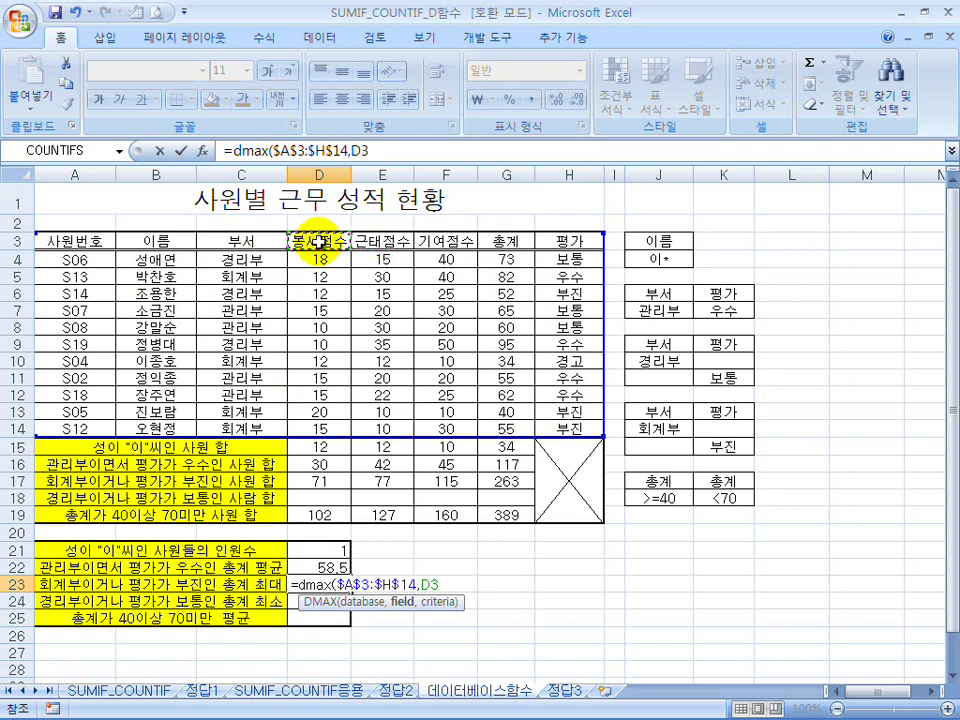
pyautogui.click(385, 241)
pyautogui.click(447, 241)
pyautogui.click(499, 243)
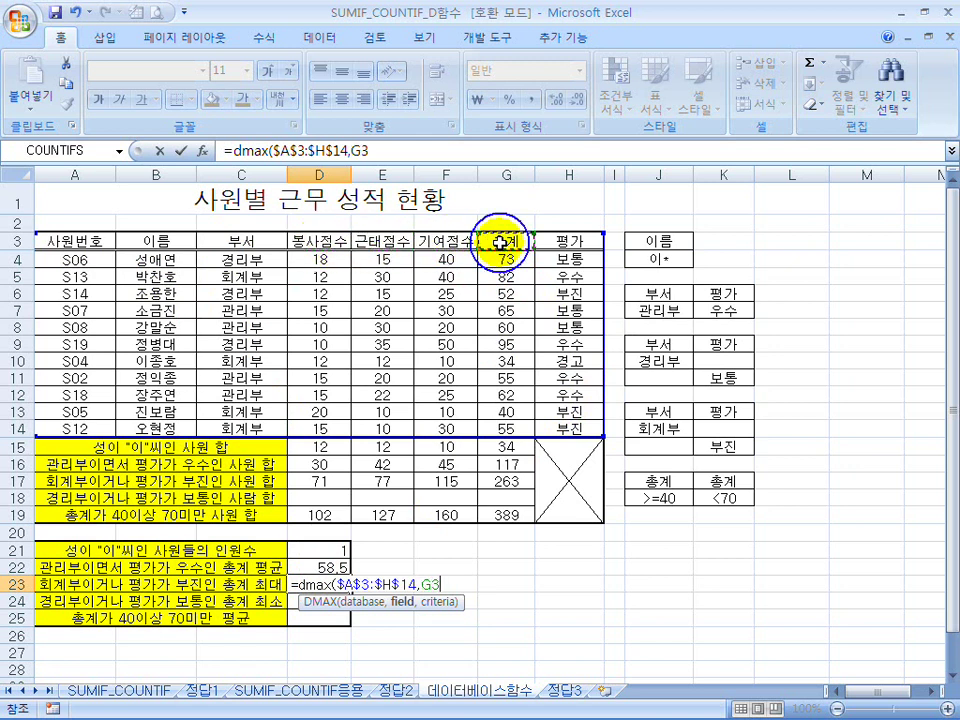
pyautogui.write(',')
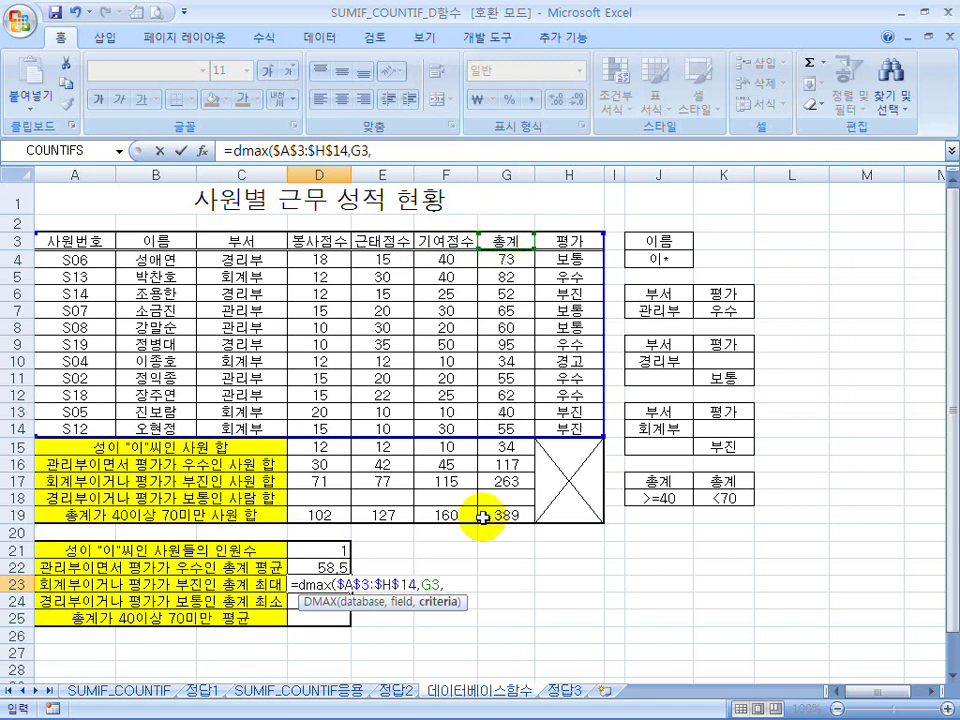
pyautogui.moveTo(662, 411); pyautogui.dragTo(730, 446)
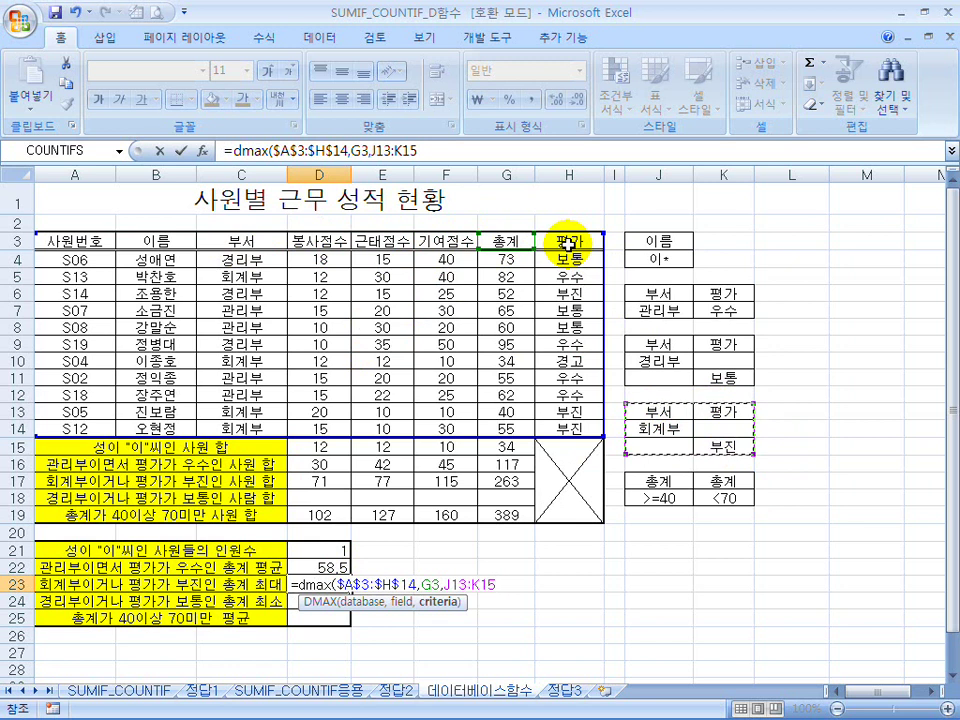
pyautogui.press('Return')
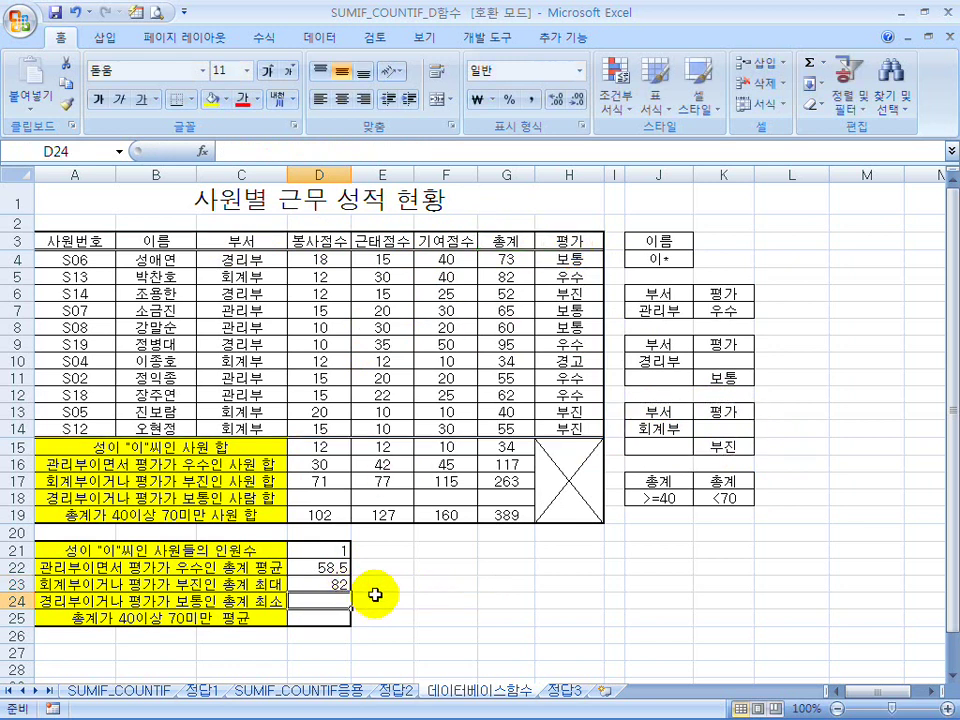
# - Enter a DMIN formula in D24 with database A3:H14, the 총계 heading G3 as field and J9:K11 as criteria
pyautogui.write('=')
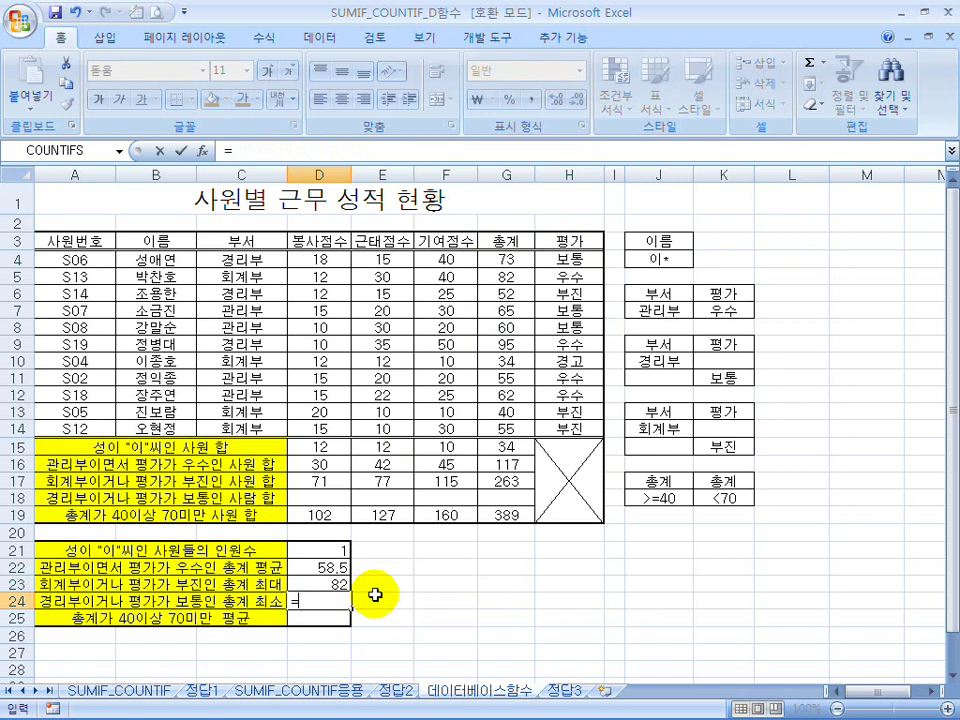
pyautogui.write('dm')
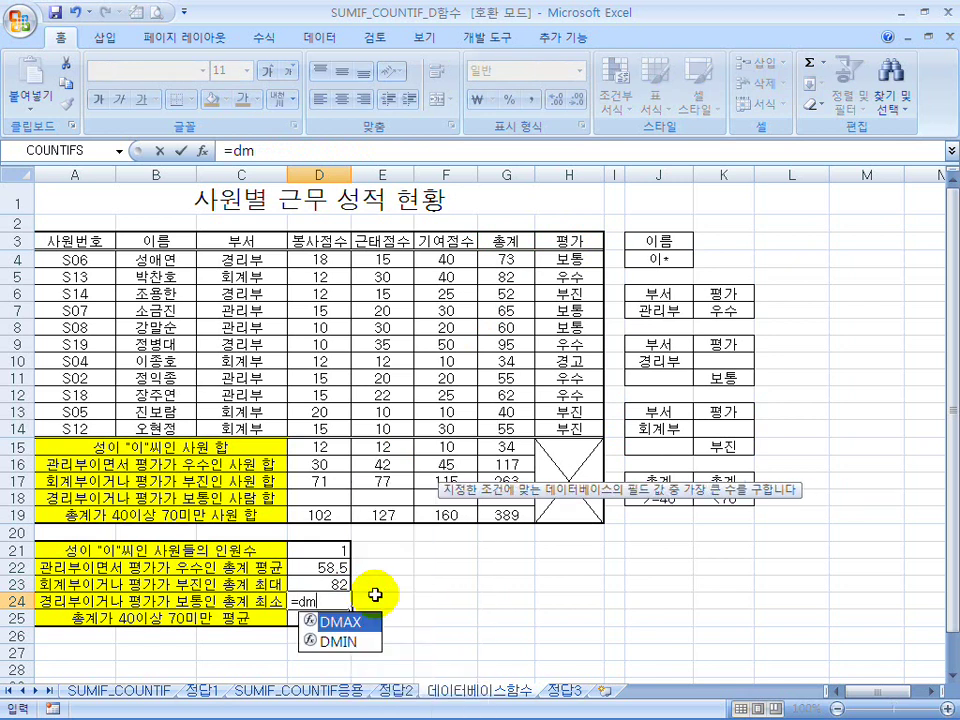
pyautogui.write('in(')
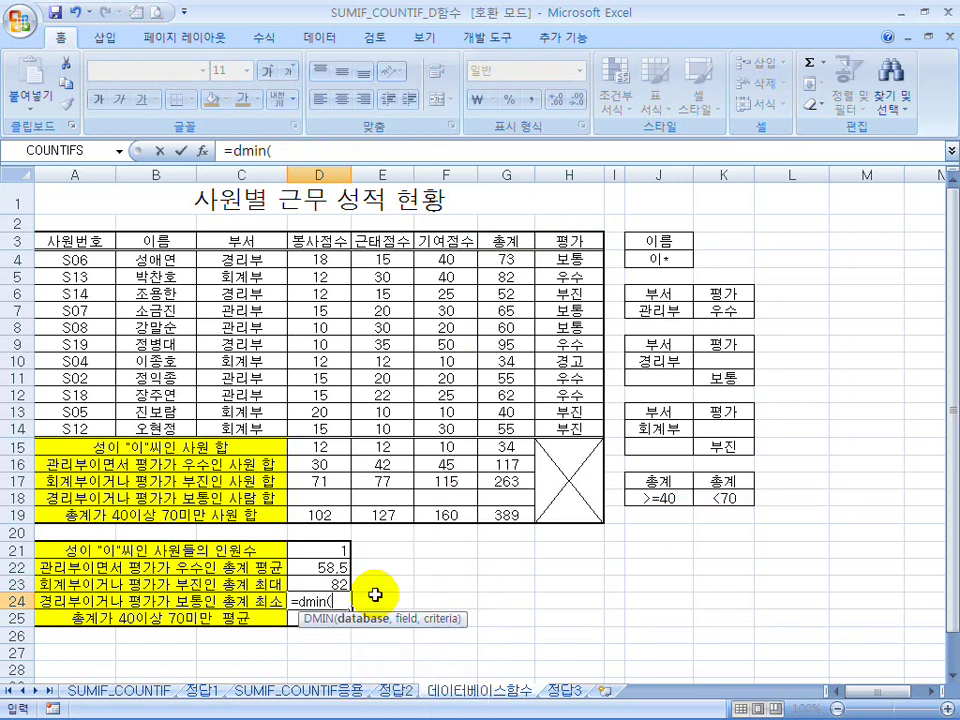
pyautogui.moveTo(92, 240); pyautogui.dragTo(555, 422)
pyautogui.write(',')
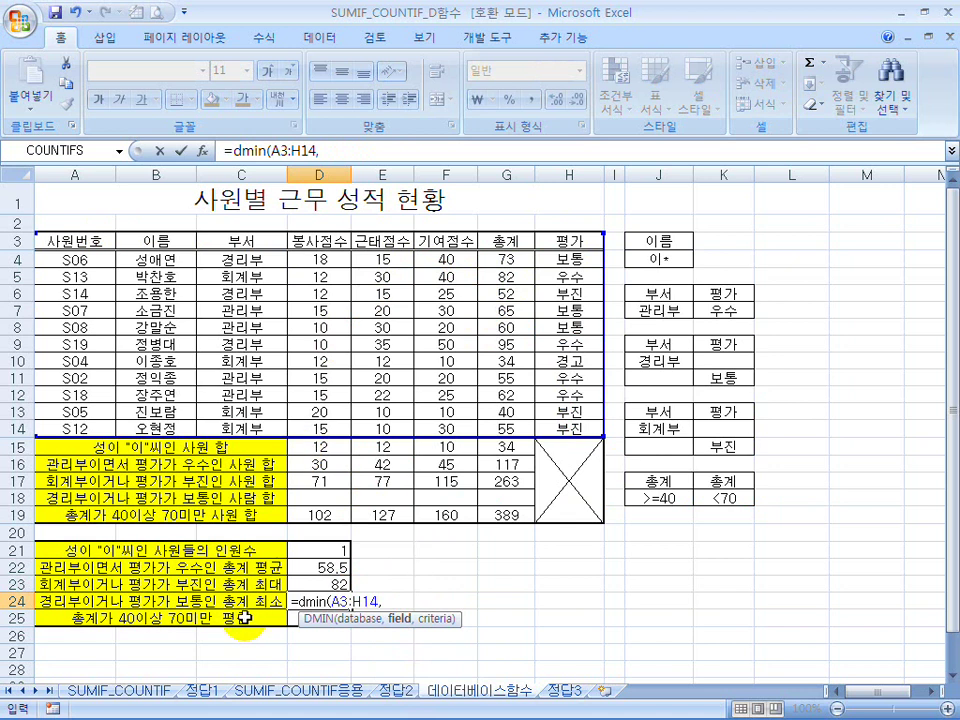
pyautogui.click(512, 243)
pyautogui.write(',')
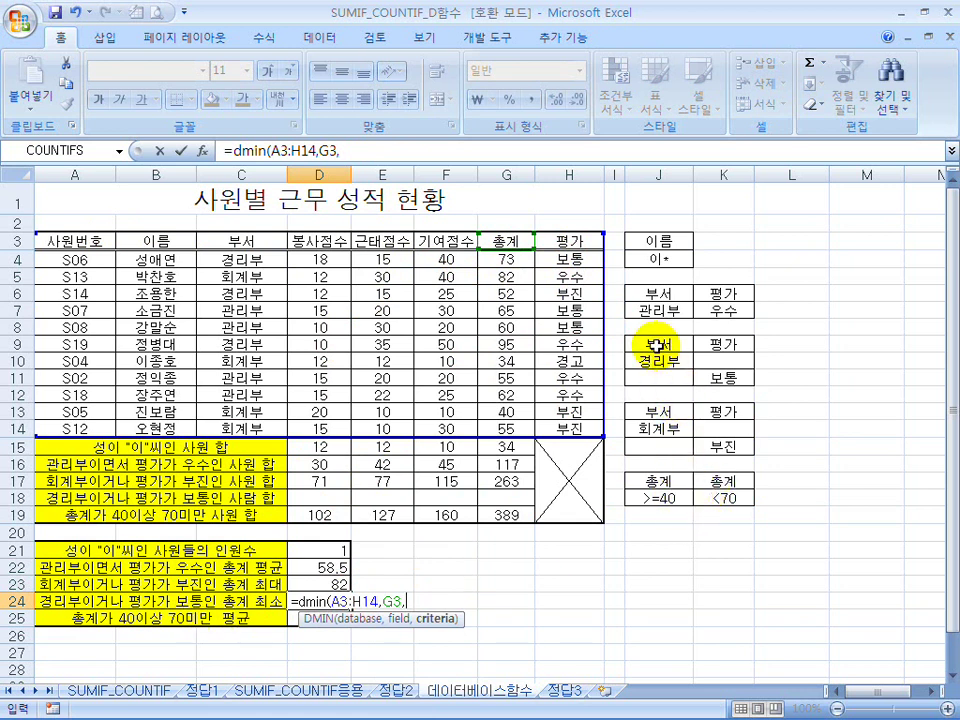
pyautogui.moveTo(655, 344); pyautogui.dragTo(715, 378)
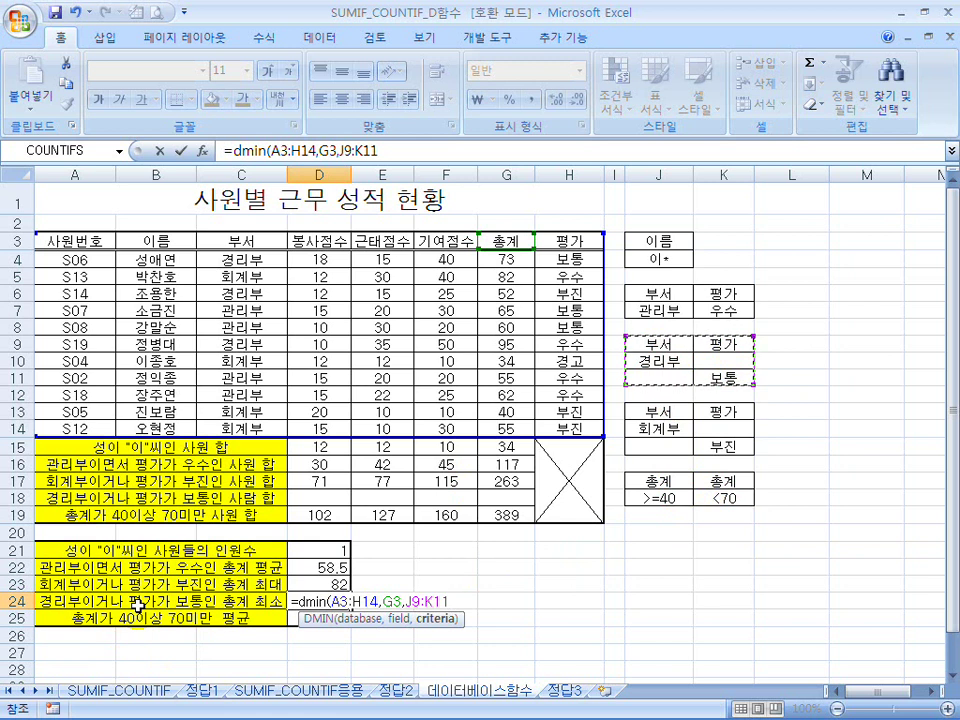
pyautogui.press('Return')
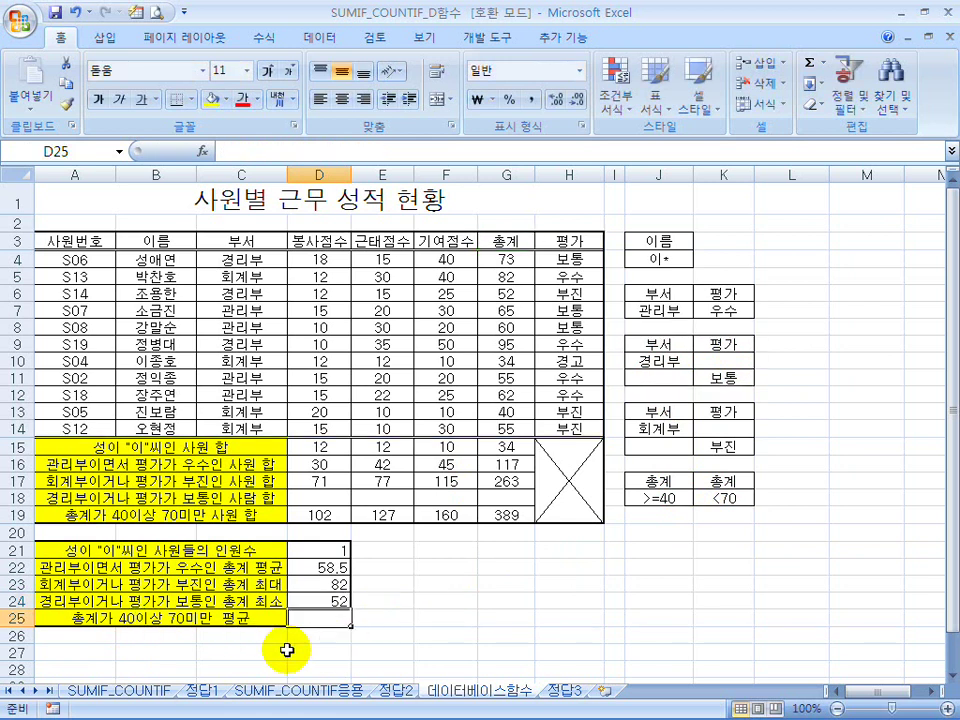
# - Enter a DAVERAGE formula in D25 with database A3:H14, the 총계 heading G3 as field and J17:K18 as criteria
pyautogui.write('=davera')
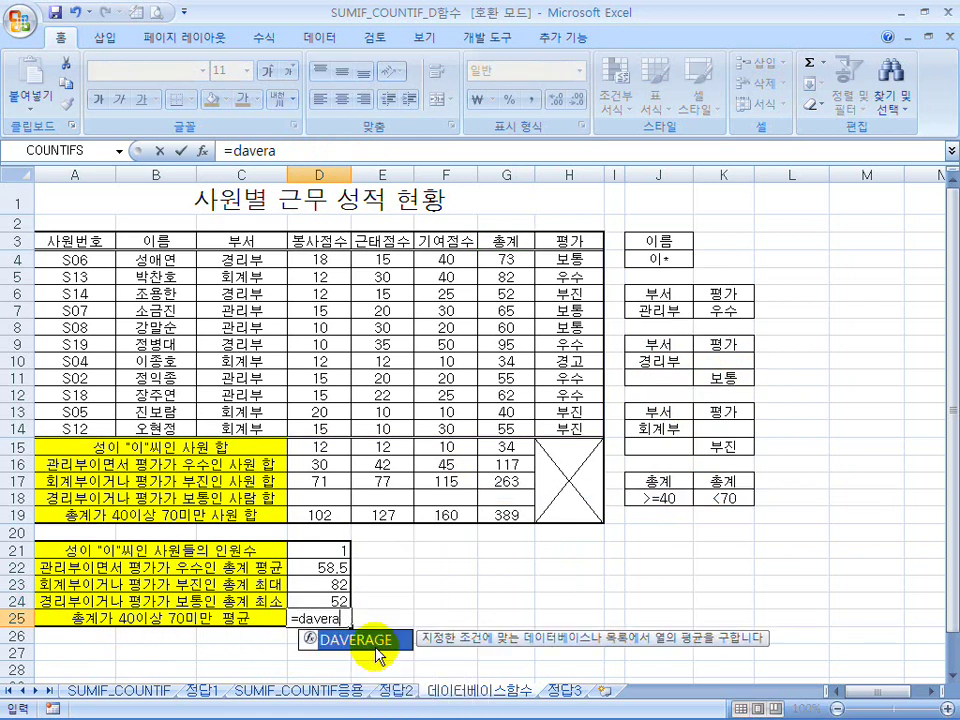
pyautogui.write('ge(')
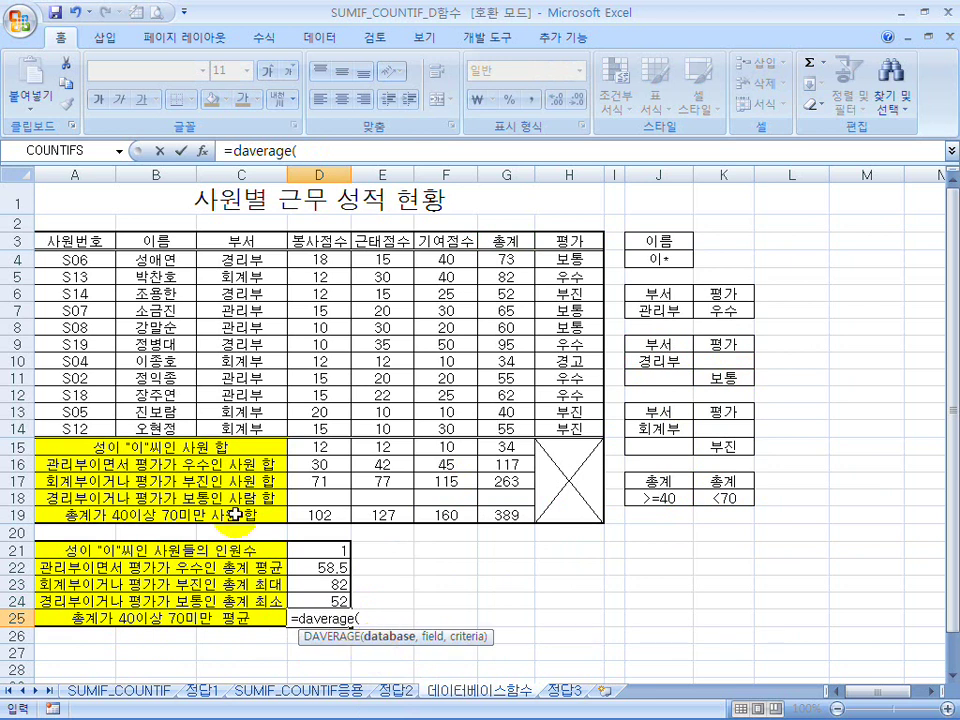
pyautogui.moveTo(75, 240); pyautogui.dragTo(561, 429)
pyautogui.write(',')
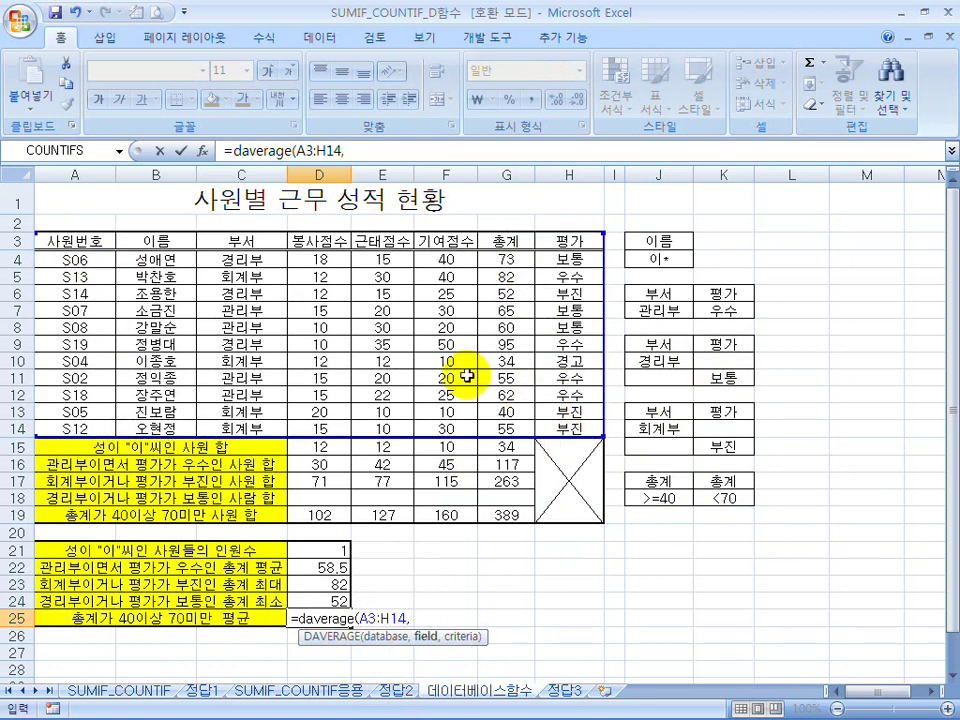
pyautogui.click(505, 242)
pyautogui.write(',')
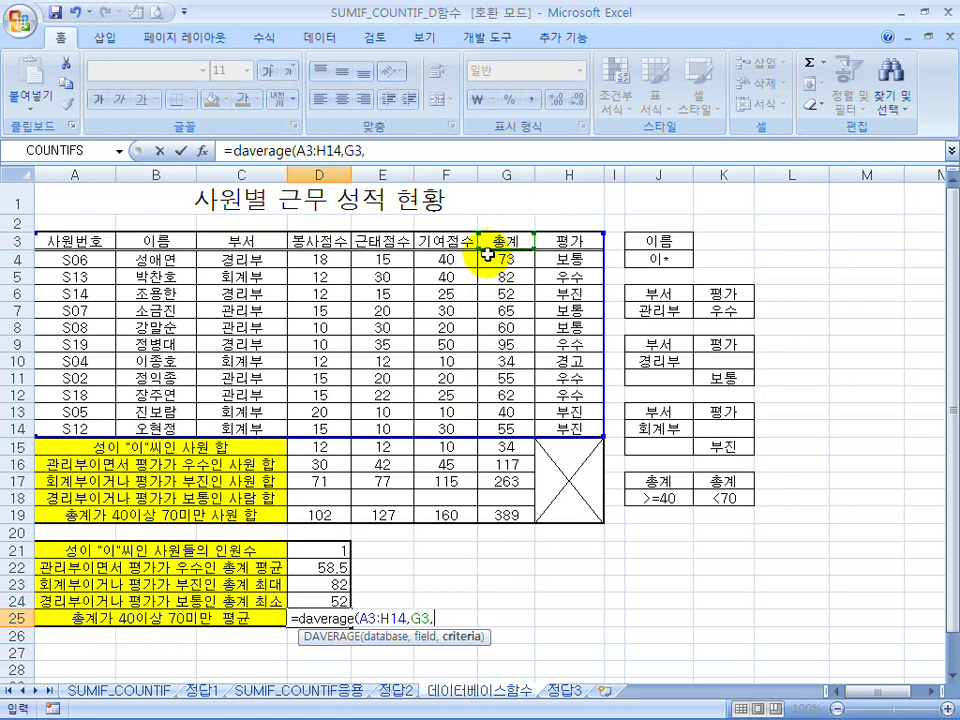
pyautogui.moveTo(645, 482); pyautogui.dragTo(745, 498)
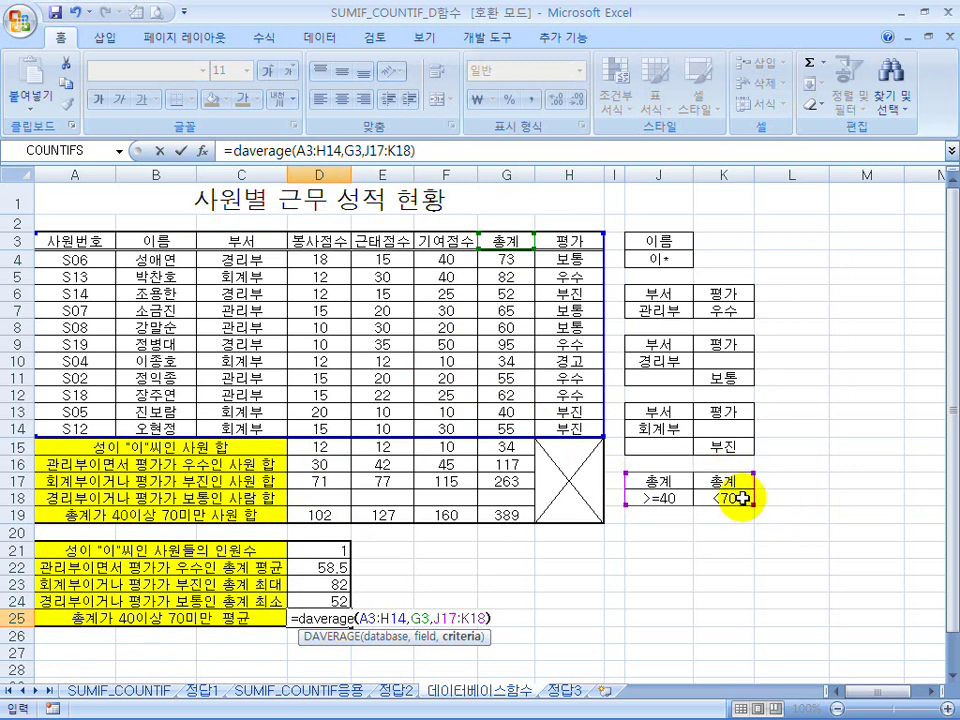
pyautogui.press('Return')
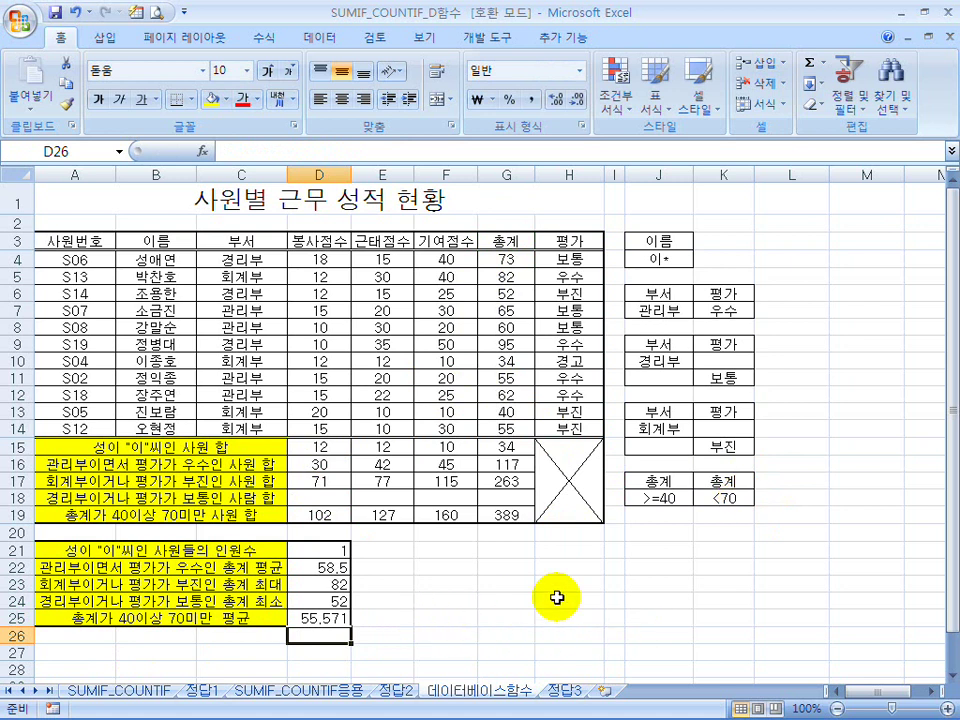
# - Write the example condition 봉사점수가 70이상 90이하 in cell F21
pyautogui.click(671, 548)
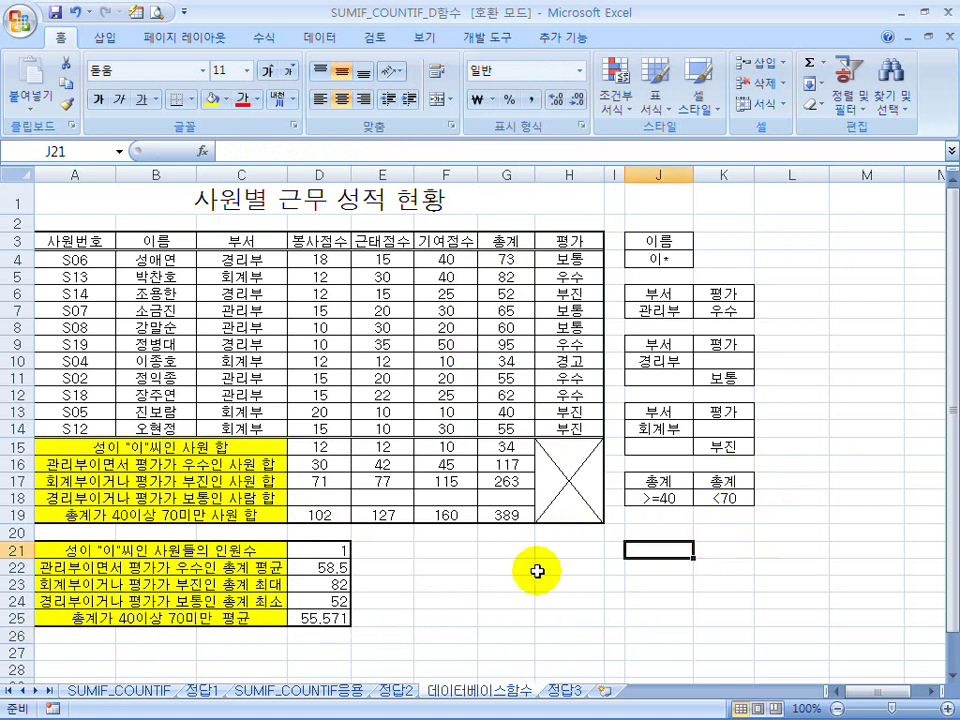
pyautogui.click(446, 551)
pyautogui.write('qhdt')
pyautogui.press('BackSpace')
pyautogui.press('BackSpace')
pyautogui.press('BackSpace')
pyautogui.press('BackSpace')
pyautogui.write('봉사점')
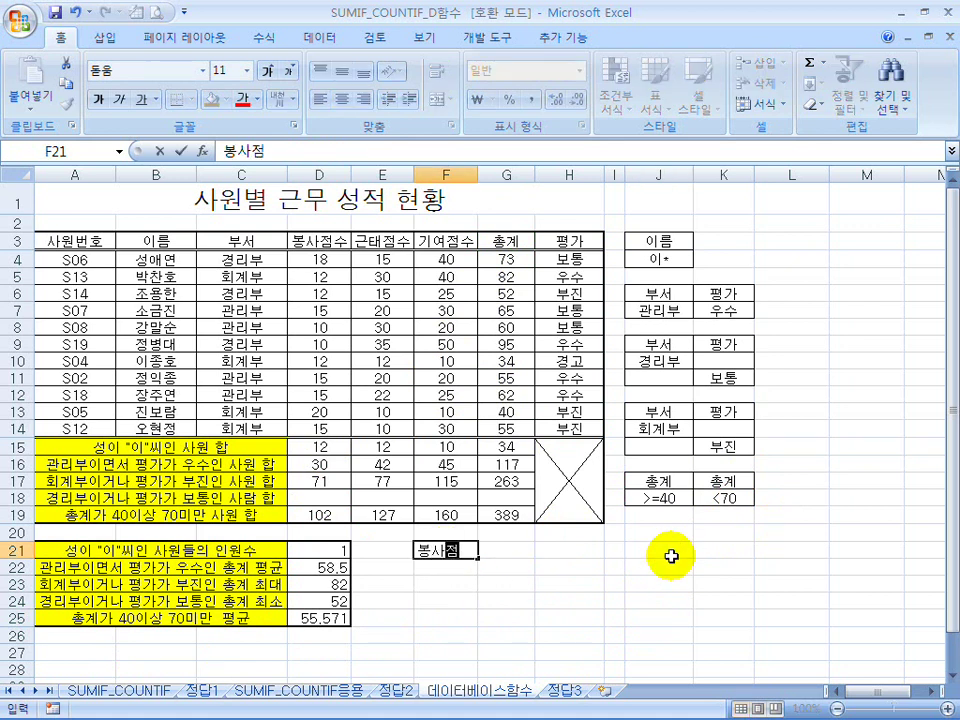
pyautogui.write('수가 7')
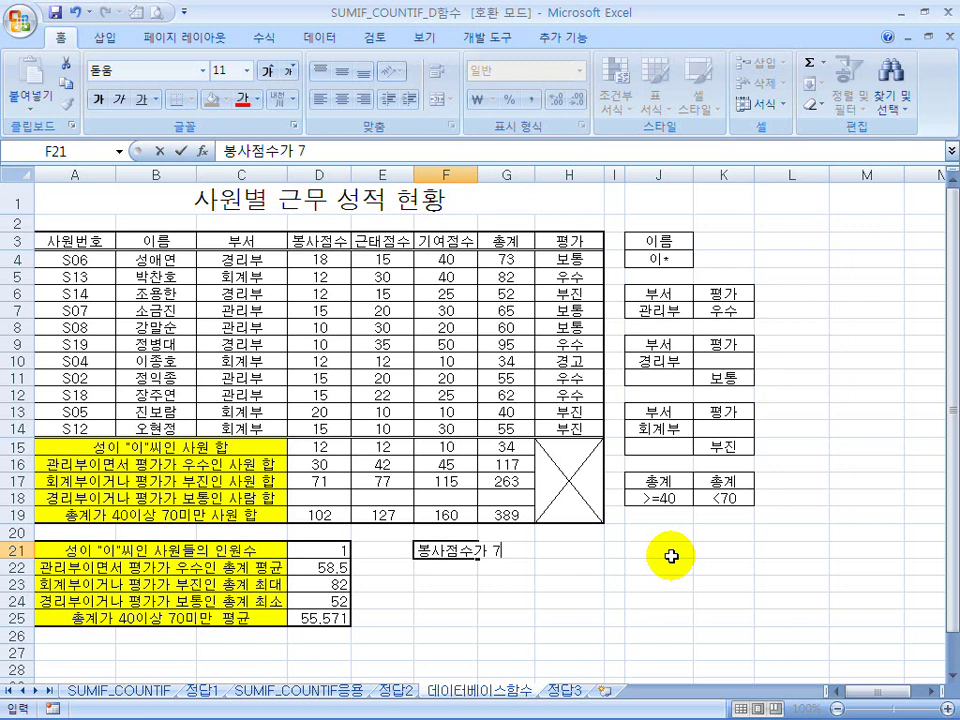
pyautogui.write('0이상 90이하')
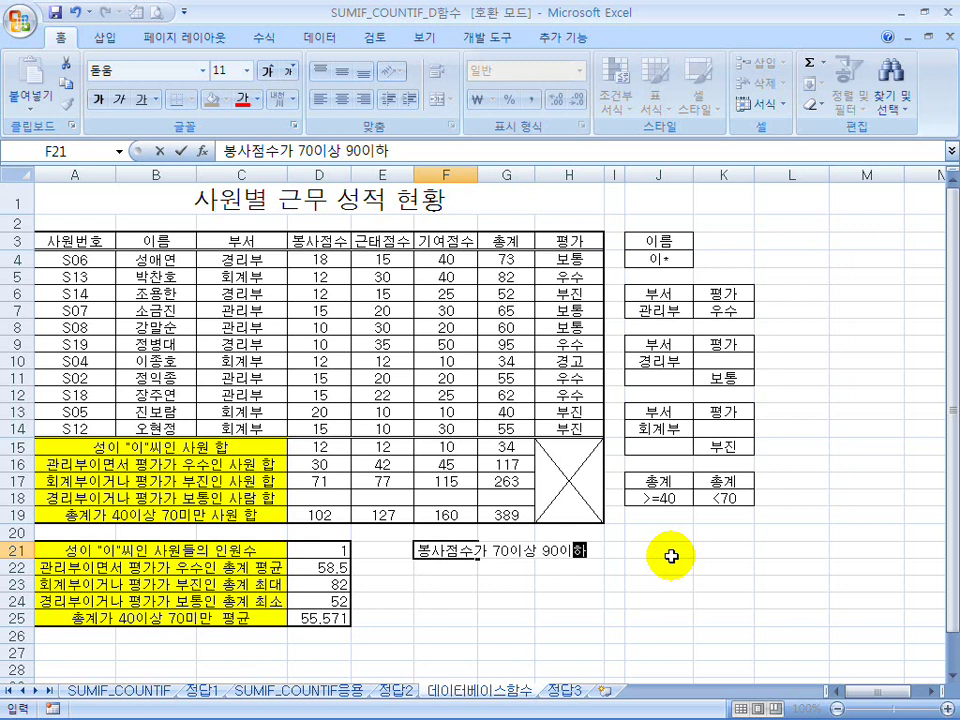
pyautogui.press('Return')
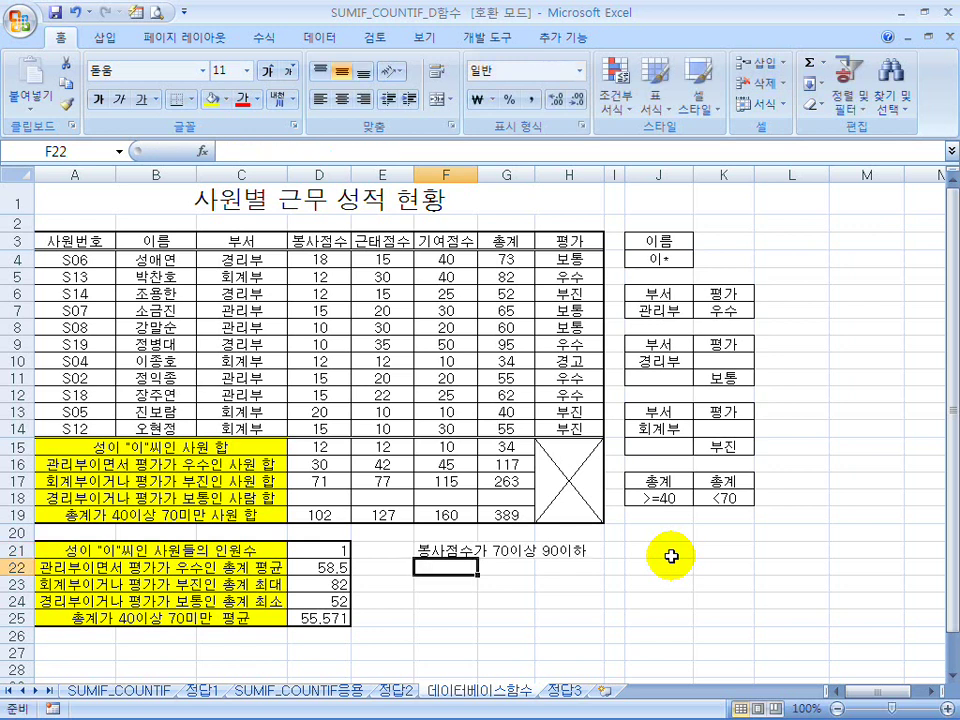
# - Enter the criteria heading 봉사점수 in J21 with the condition >=70 below it in J22
pyautogui.click(671, 553)
pyautogui.write('봉사')
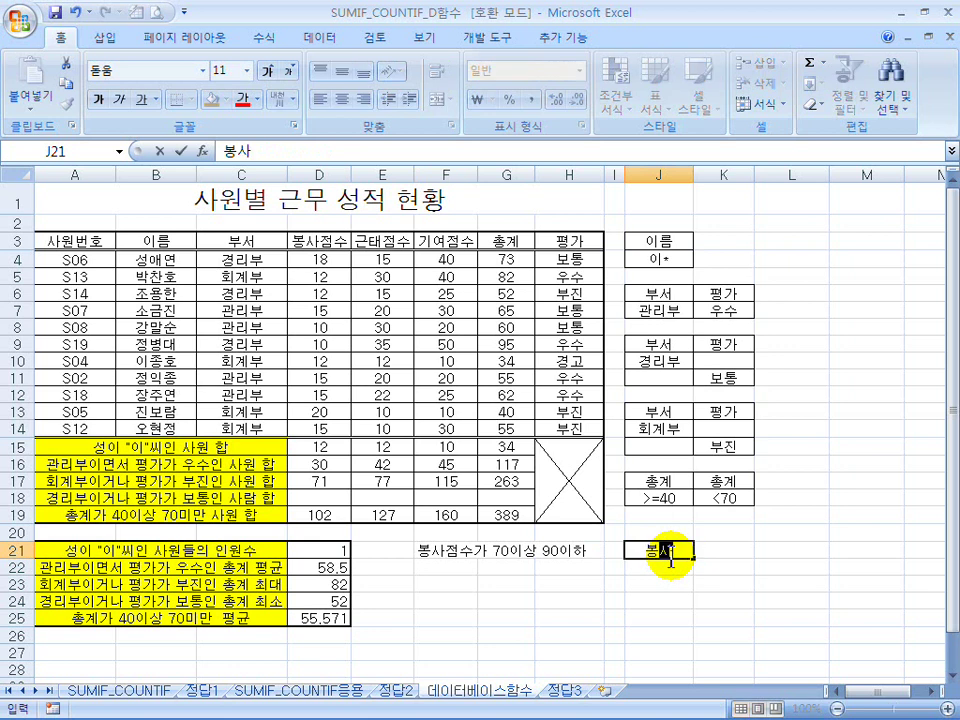
pyautogui.write('점ㅅㅜ')
pyautogui.press('Tab')
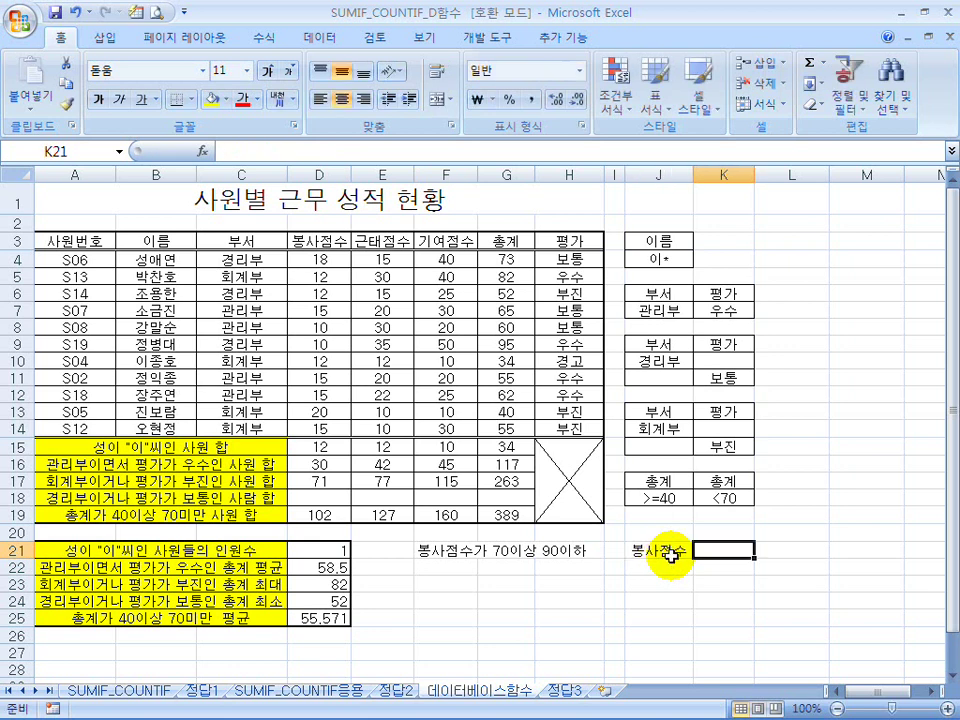
pyautogui.click(671, 562)
pyautogui.write('>=70')
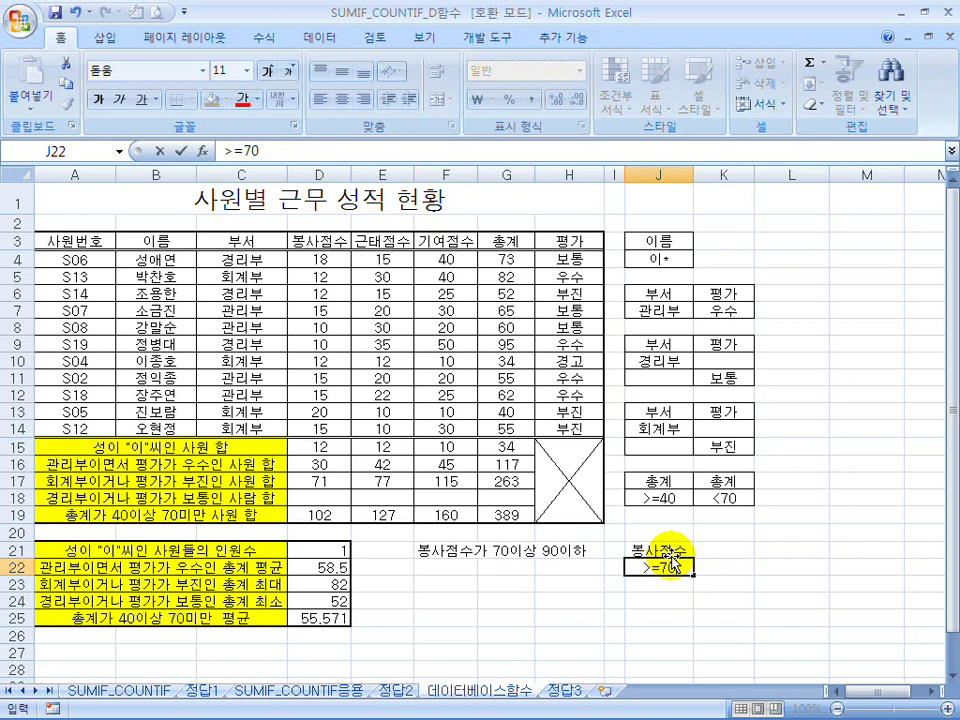
pyautogui.press('Tab')
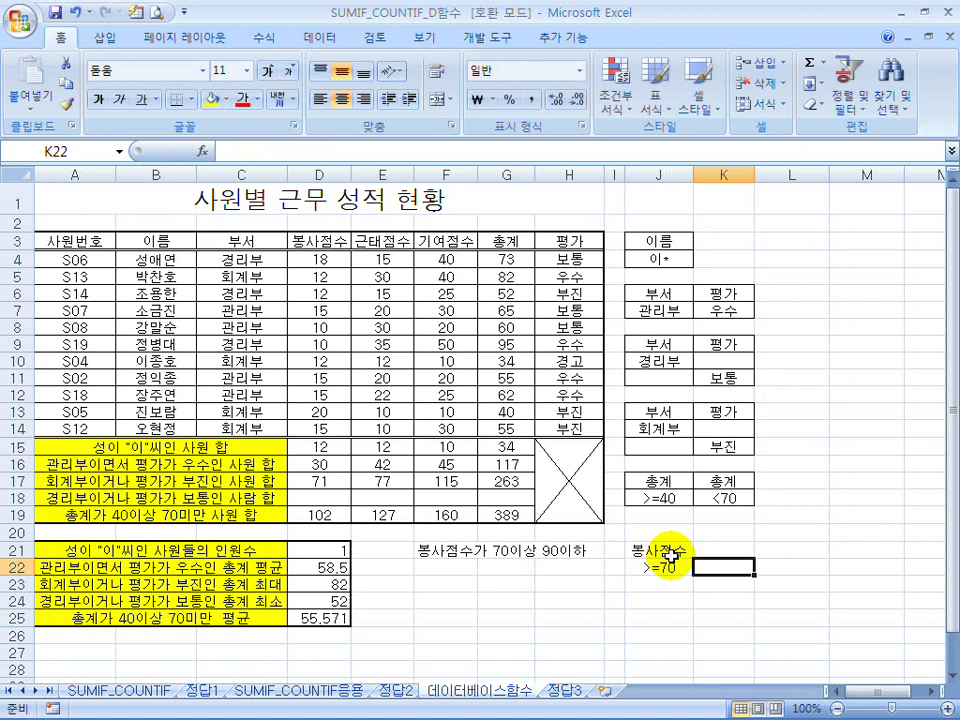
# - Add a second 봉사점수 heading in K21 with the condition <=90 in K22 to form an AND criteria range
pyautogui.click(703, 551)
pyautogui.write('봉삿')
pyautogui.write('점수')
pyautogui.press('Return')
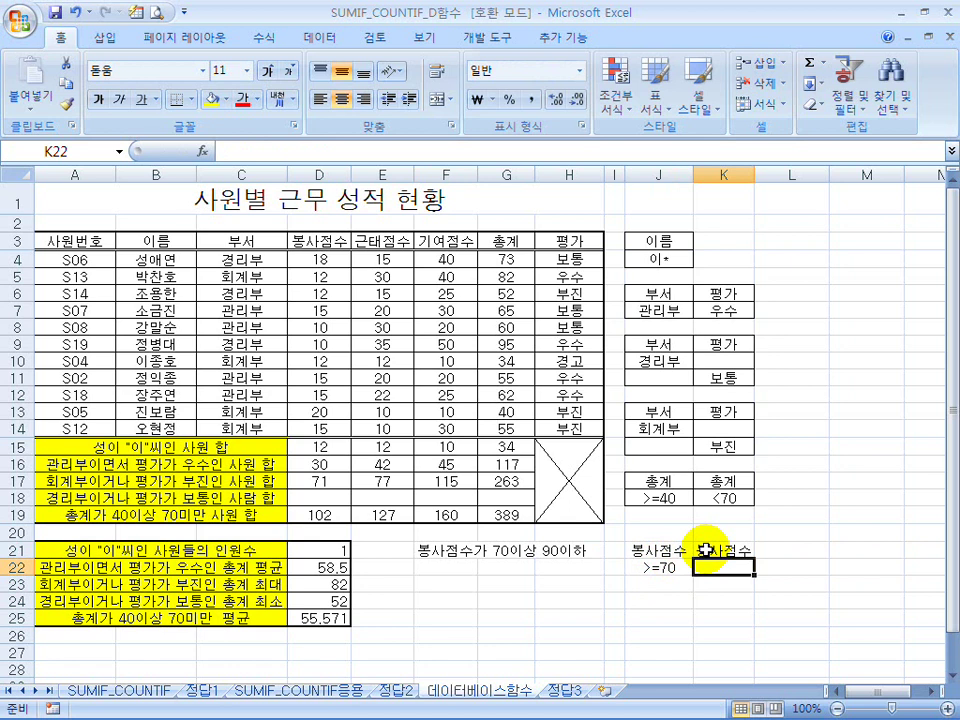
pyautogui.write('<=90')
pyautogui.press('Return')
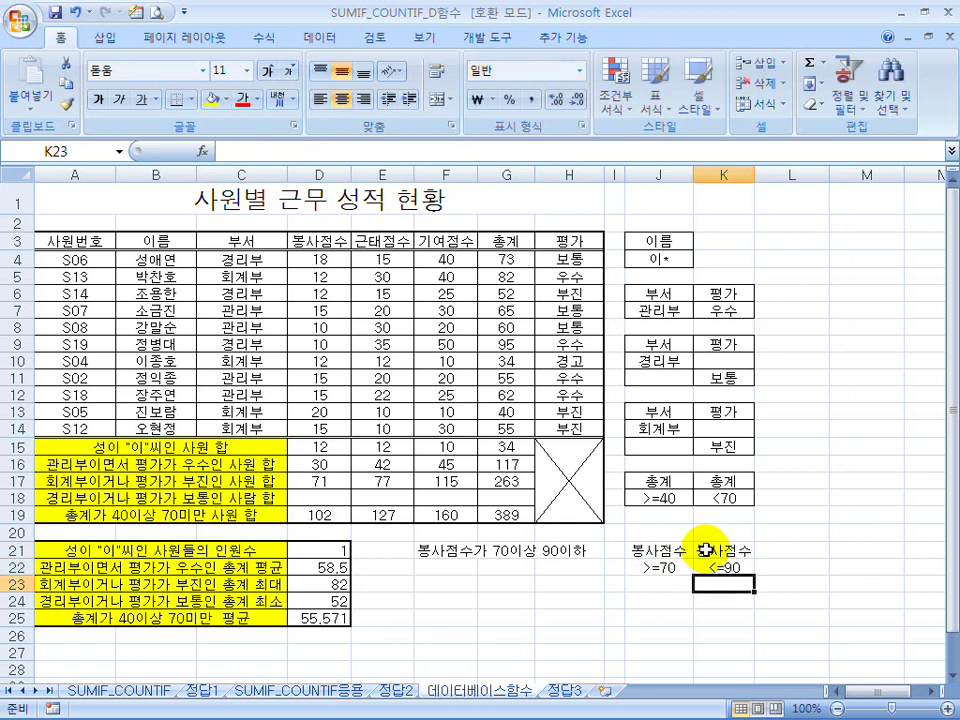
# - Clear the example criteria range J21:K22 and the example condition text in F21
pyautogui.moveTo(668, 553); pyautogui.dragTo(733, 571)
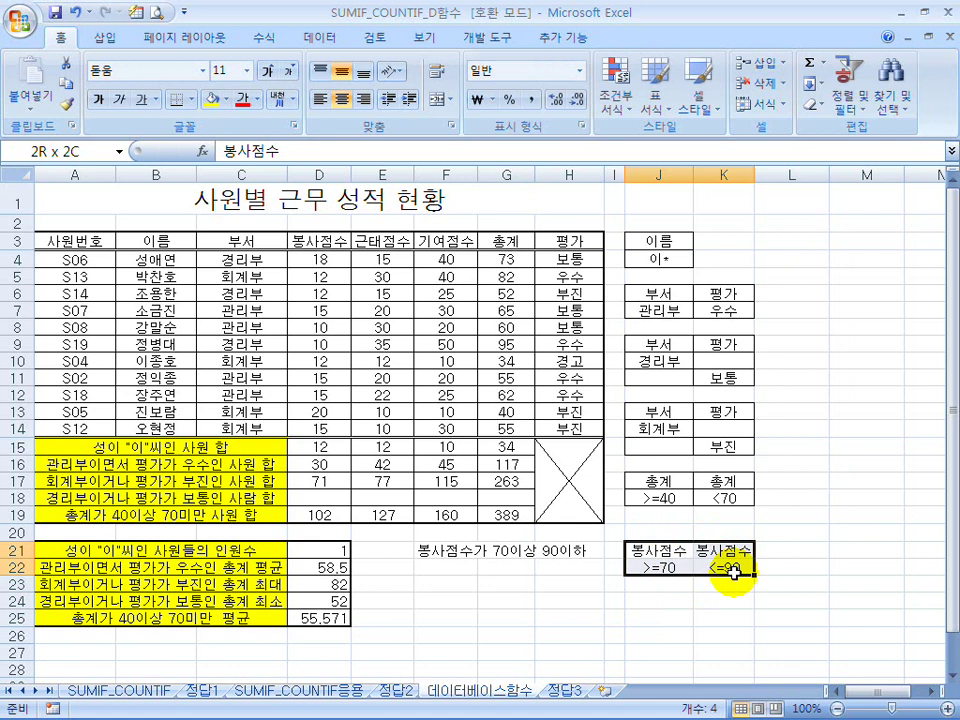
pyautogui.moveTo(733, 571); pyautogui.dragTo(728, 578)
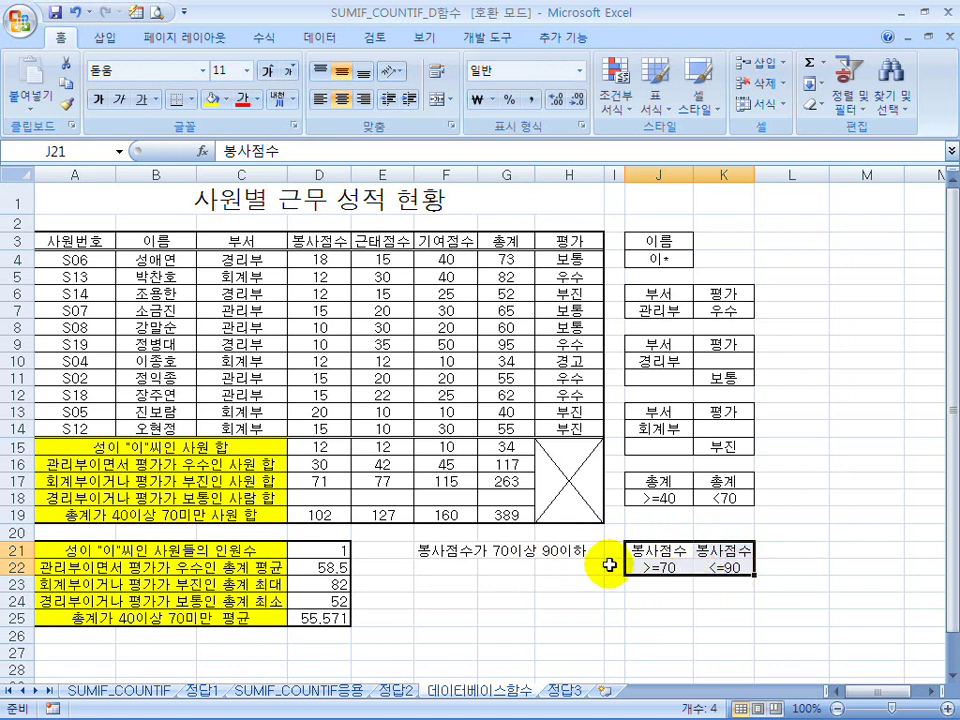
pyautogui.press('Delete')
pyautogui.click(444, 549)
pyautogui.press('Delete')
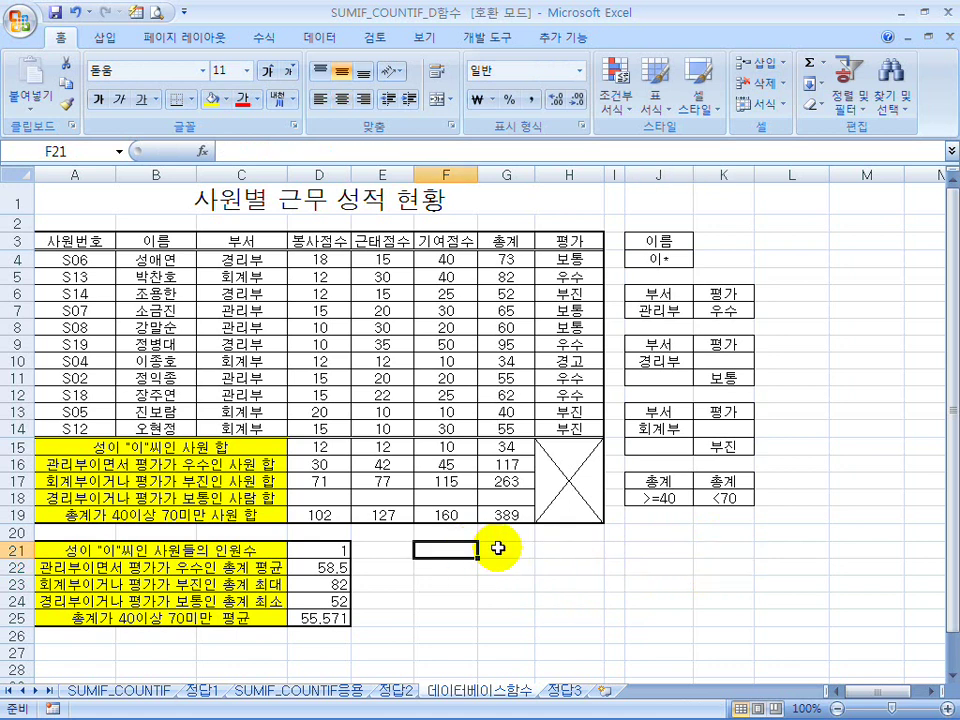
# - Switch to the 09년 기출유형 workbook and view its 09-1 C형 sheet
pyautogui.click(541, 467)
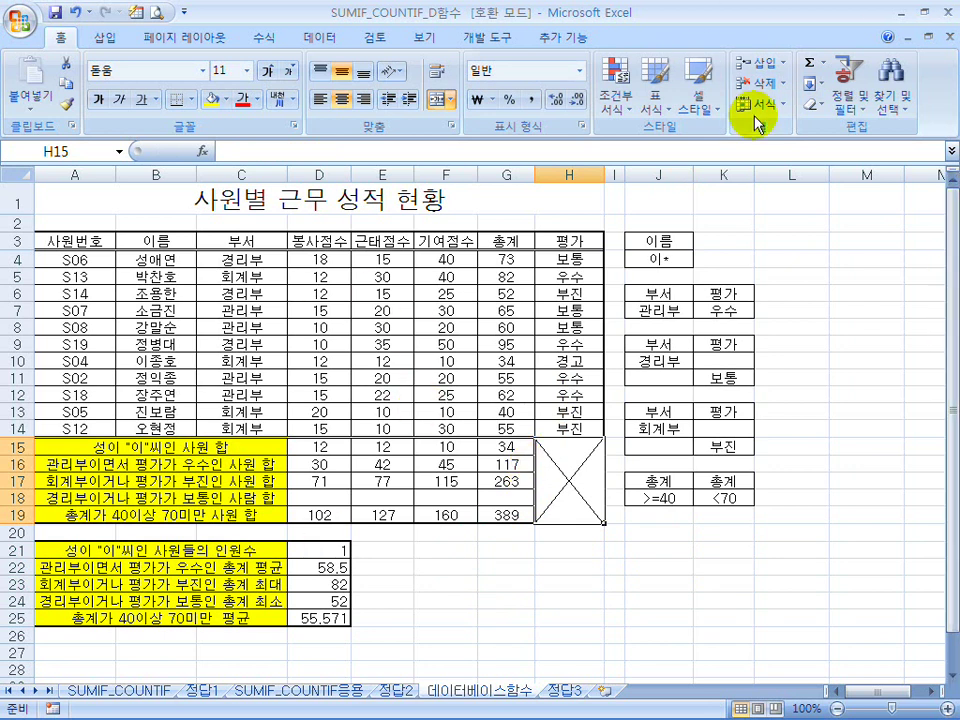
pyautogui.press('super')
pyautogui.click(610, 701)
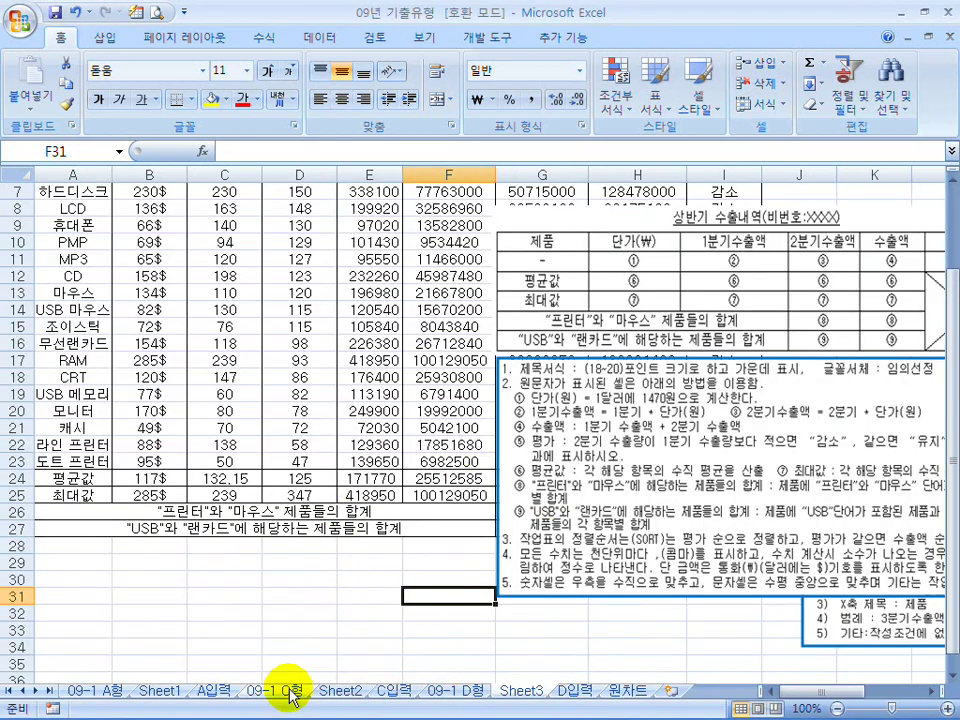
pyautogui.click(277, 690)
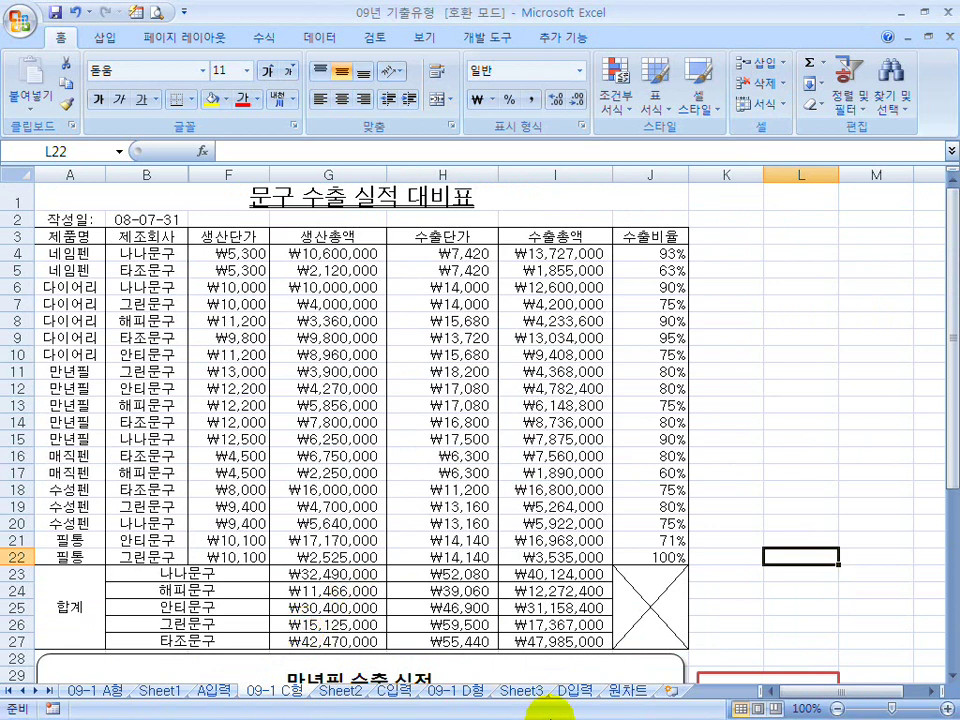
# - Return to the SUMIF_COUNTIF_D함수 workbook and select the empty cell G22 on the 데이터베이스함수 sheet
pyautogui.press('super')
pyautogui.click(500, 706)
pyautogui.click(493, 562)
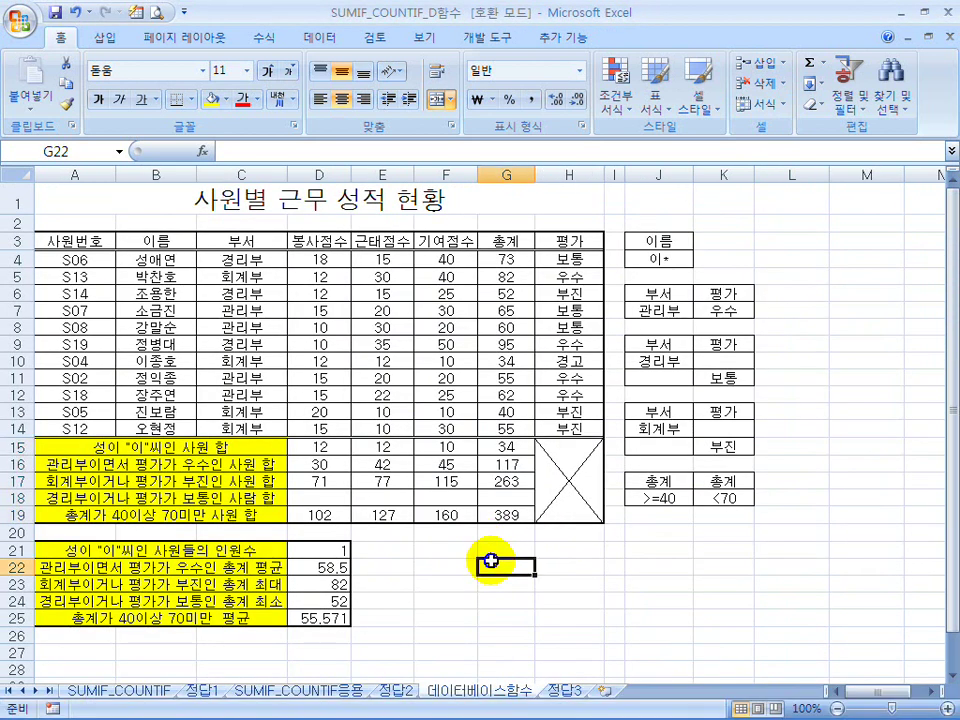